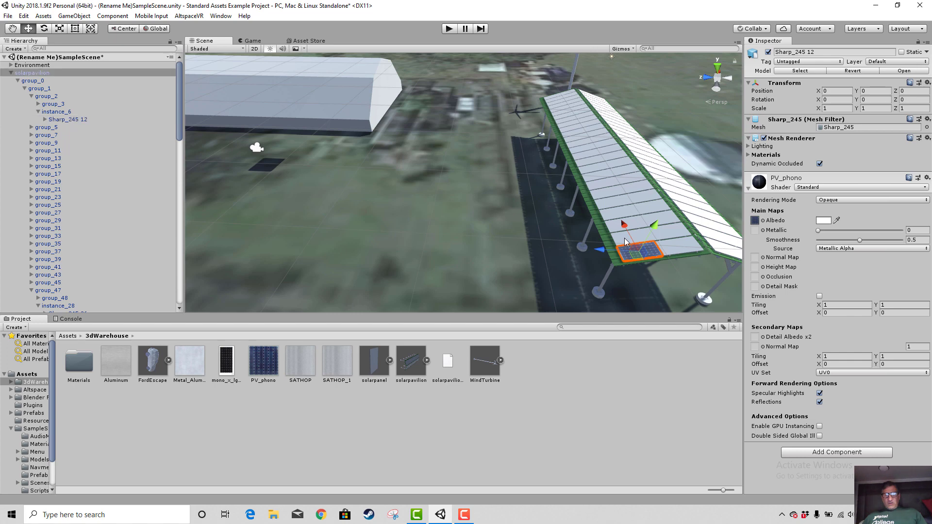
- Select the adjoining untextured Sharp_245 panels in the eave-side column of the solar pavilion roof, starting beside the finished front panel
click(634, 228)
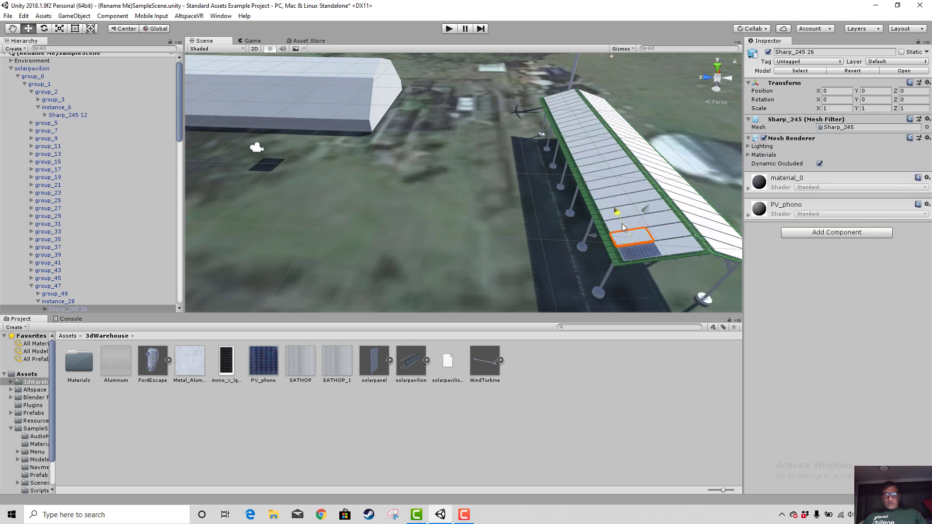
drag(621, 224, 623, 224)
click(628, 224)
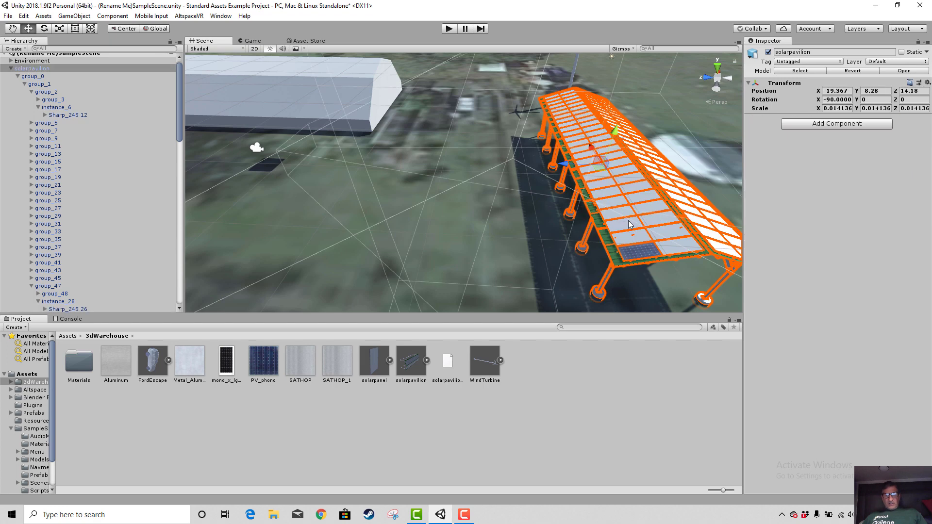
click(631, 228)
shift+click(639, 237)
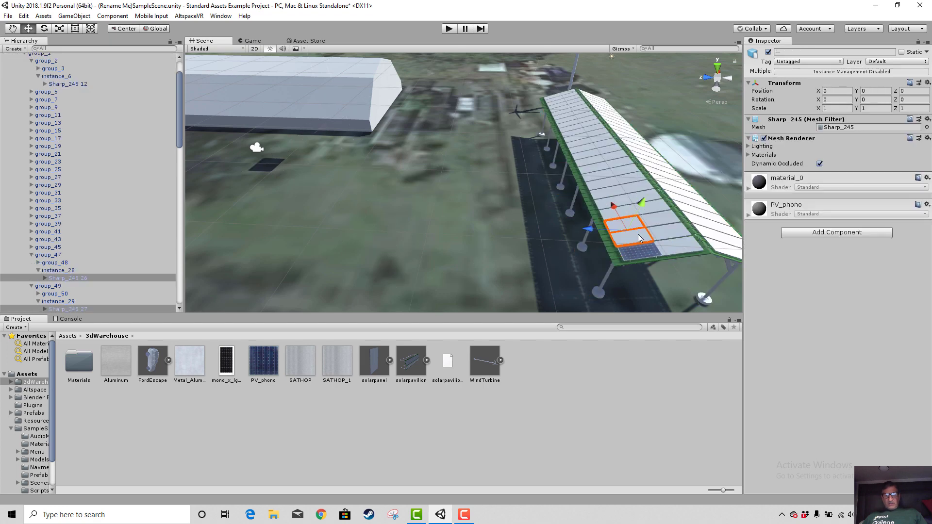
shift+click(628, 213)
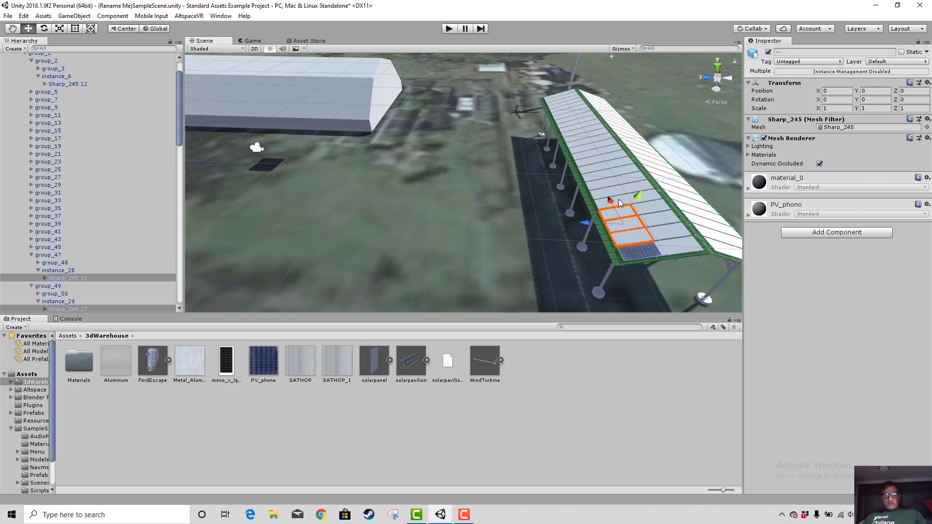
shift+click(614, 193)
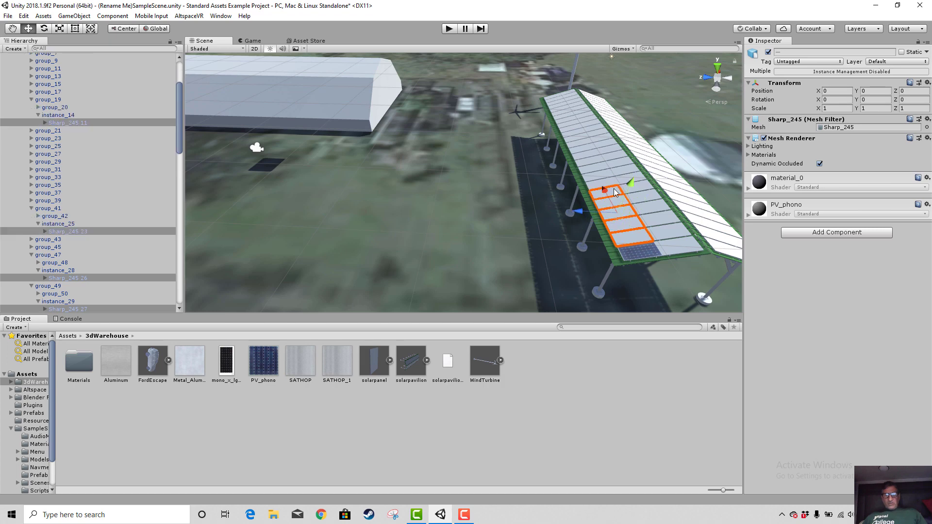
shift+click(607, 177)
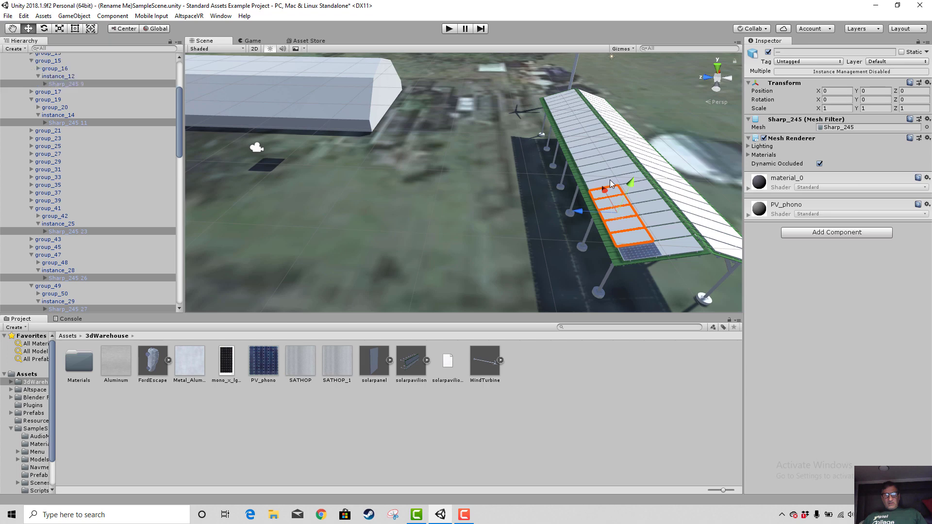
shift+click(602, 167)
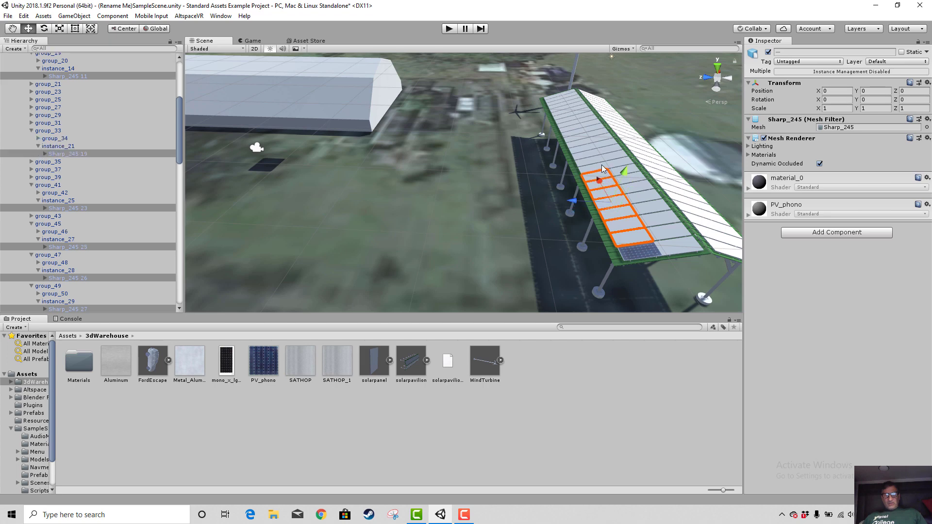
shift+click(591, 156)
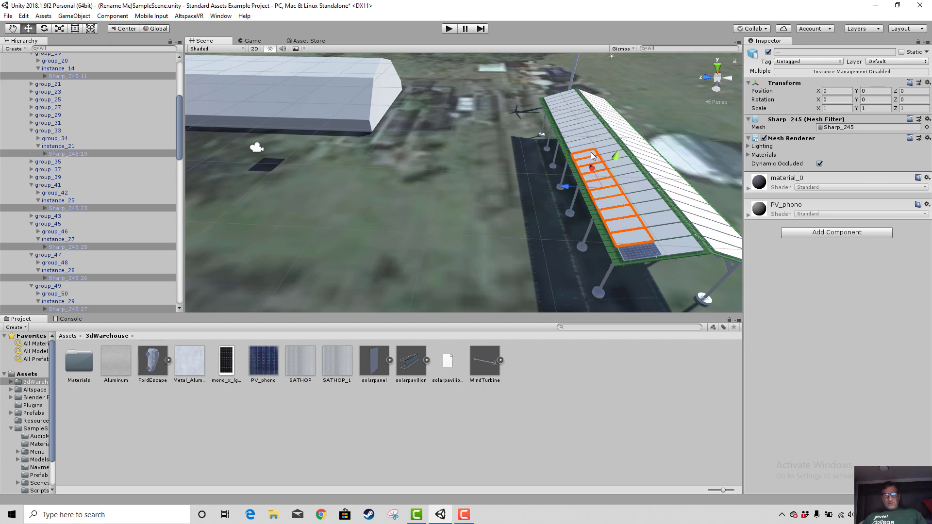
shift+click(586, 145)
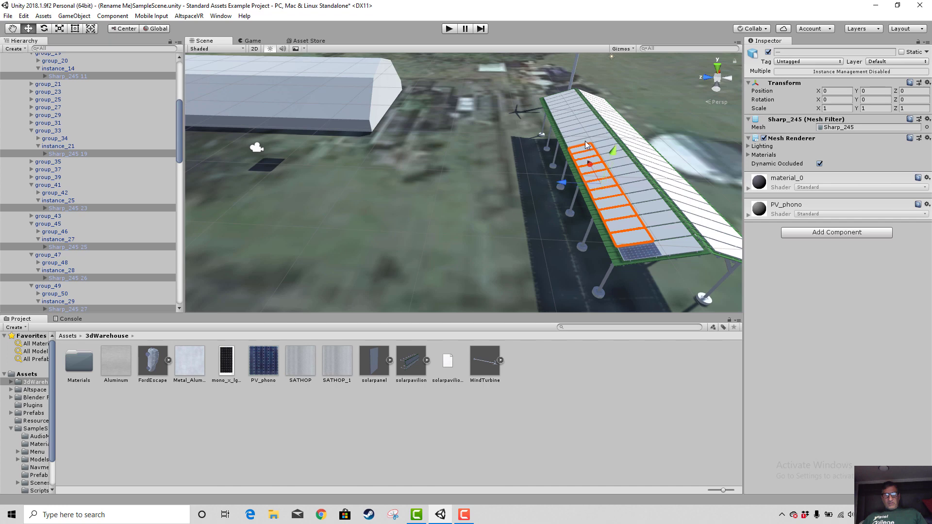
shift+click(585, 143)
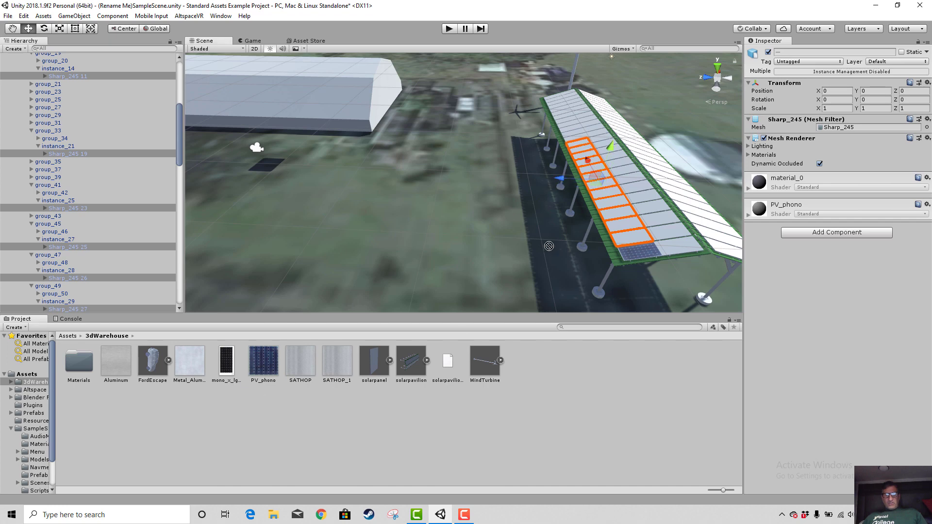
- Apply the PV_phono texture to each selected panel in the eave-side column of the pavilion roof
drag(549, 246, 619, 223)
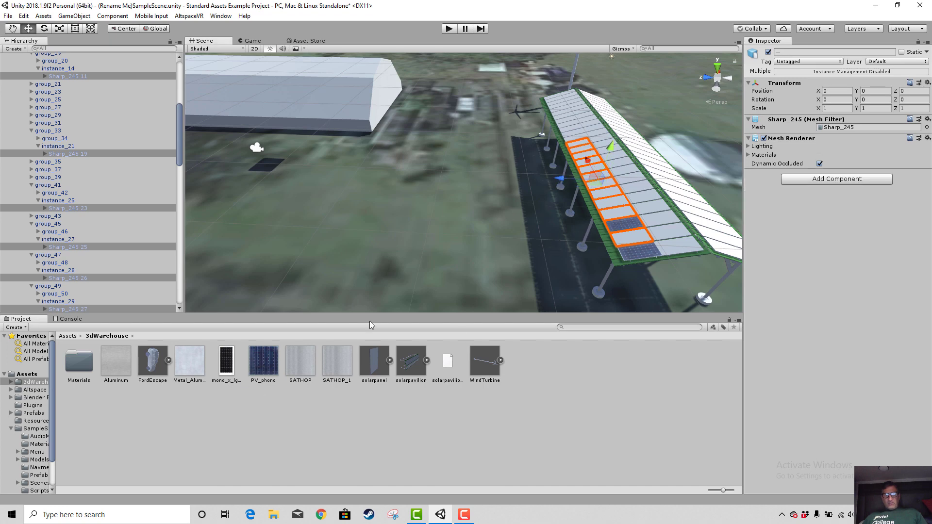
drag(549, 276, 626, 245)
drag(585, 206, 619, 215)
drag(278, 359, 615, 204)
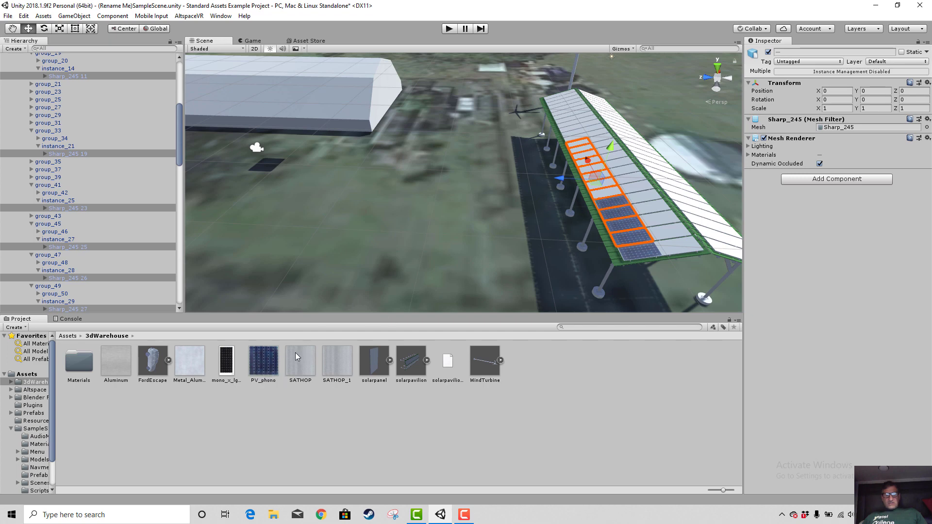
drag(257, 370, 610, 196)
drag(262, 367, 612, 185)
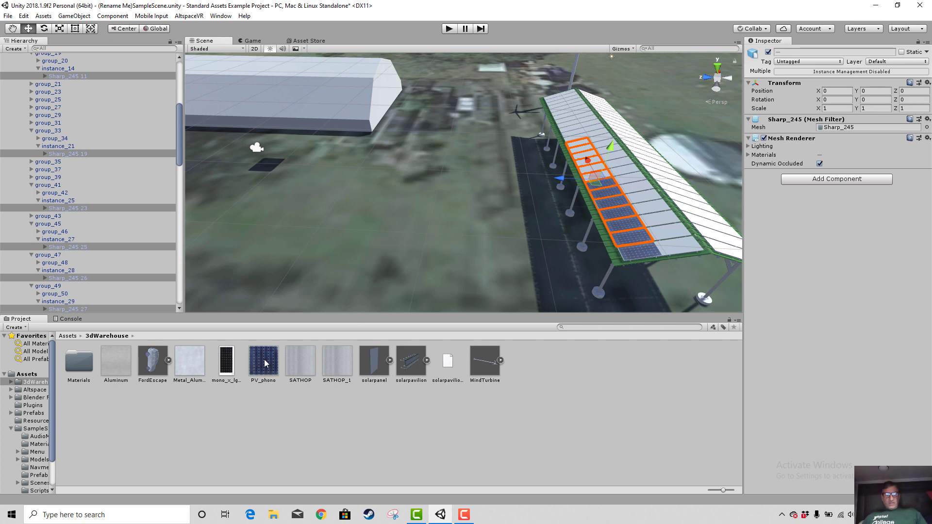
drag(265, 363, 590, 182)
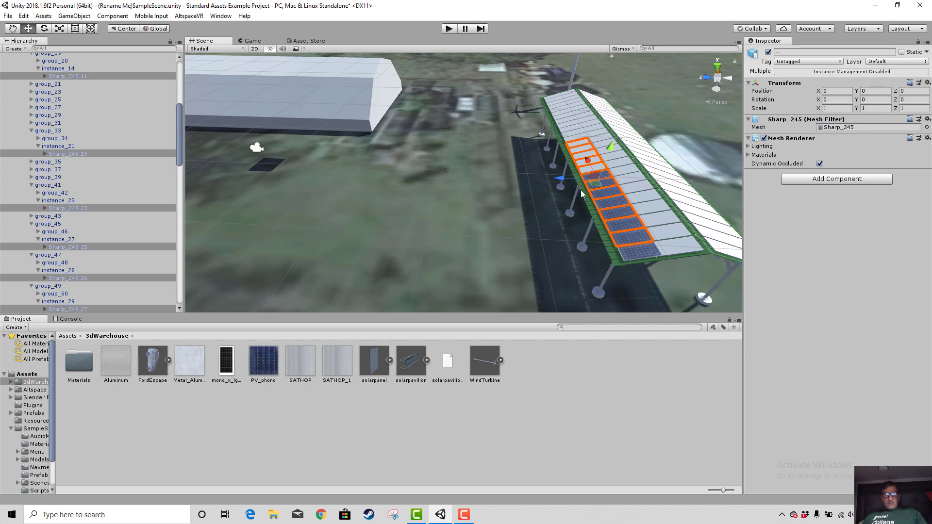
drag(263, 364, 584, 173)
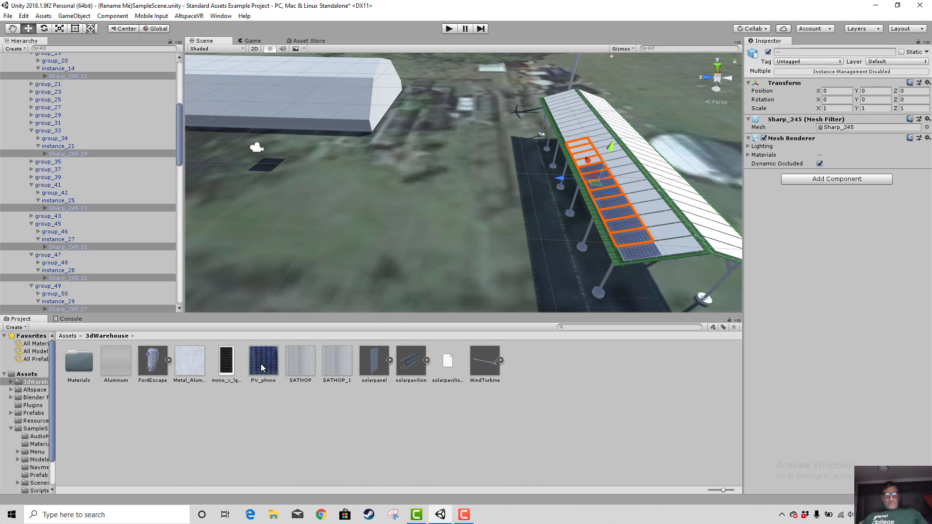
drag(264, 362, 583, 168)
drag(489, 202, 585, 157)
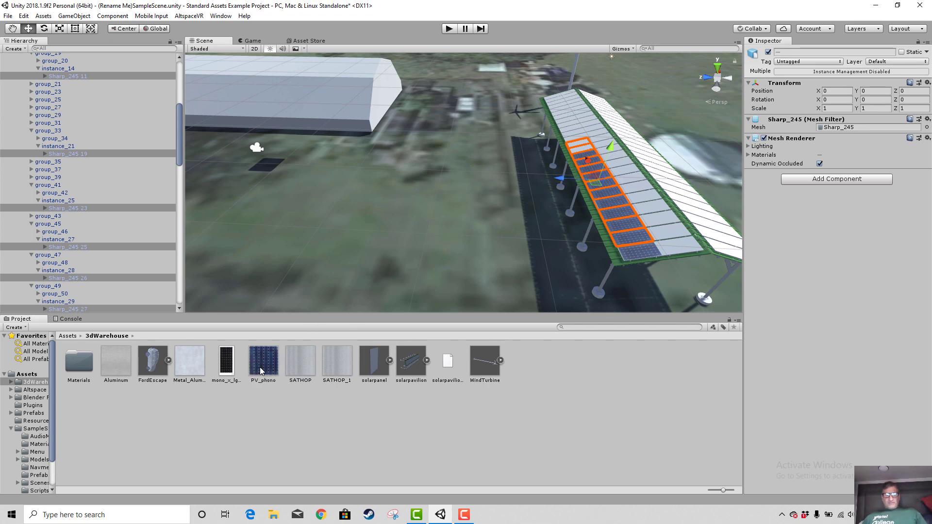
drag(261, 371, 580, 152)
drag(400, 281, 580, 145)
- Apply the PV_phono texture to the ridge-side column of panels, from the front edge up to panel Sharp_245 32
click(605, 140)
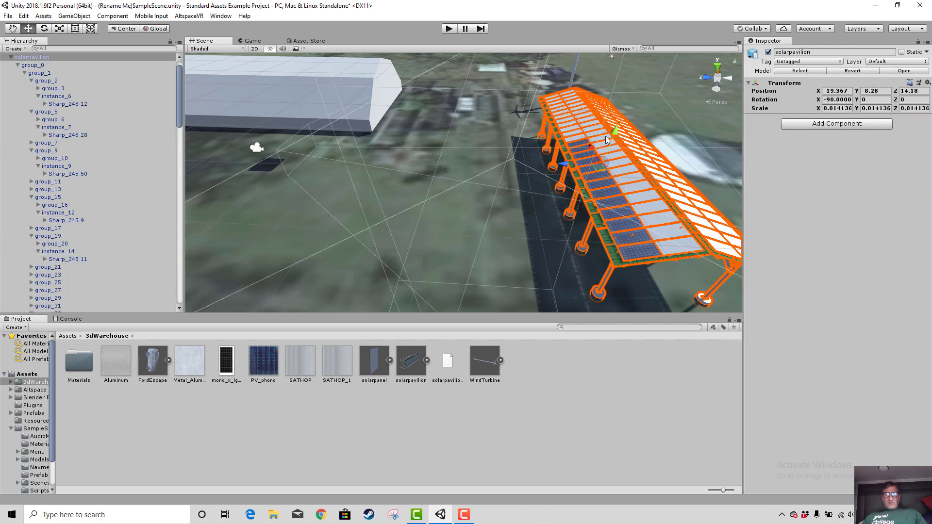
click(606, 140)
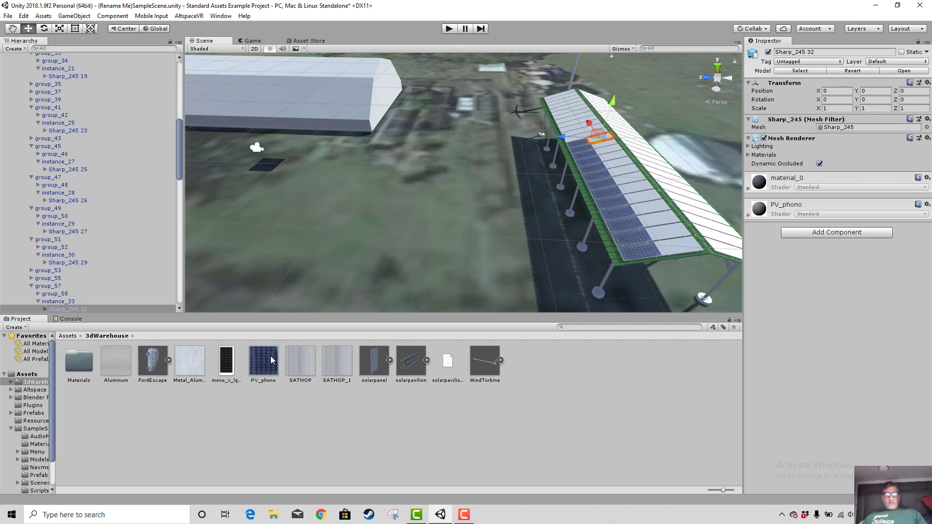
drag(271, 360, 670, 251)
drag(271, 370, 645, 243)
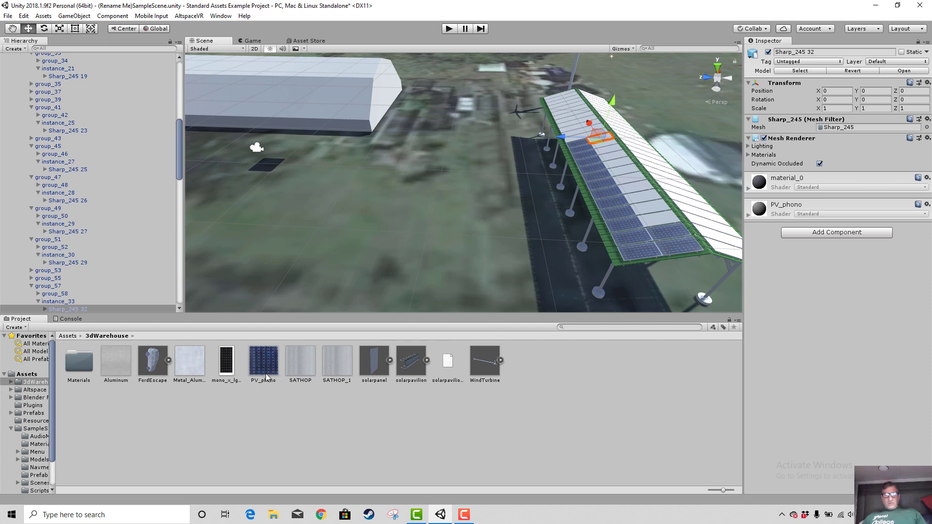
drag(266, 377, 667, 223)
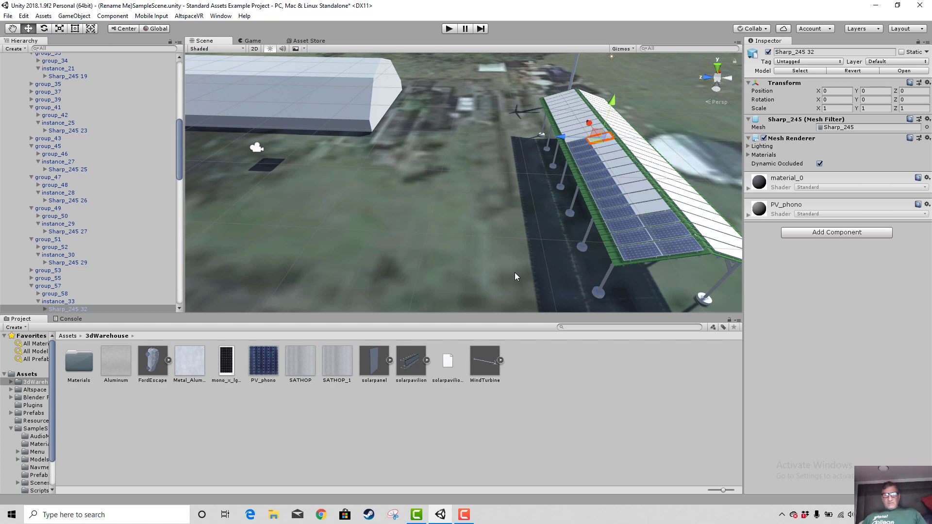
drag(257, 367, 565, 240)
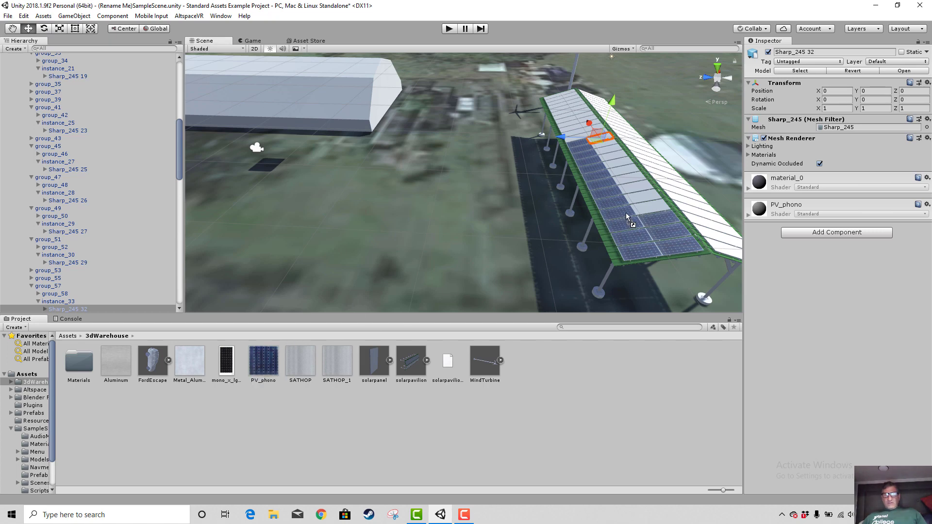
drag(644, 213, 644, 213)
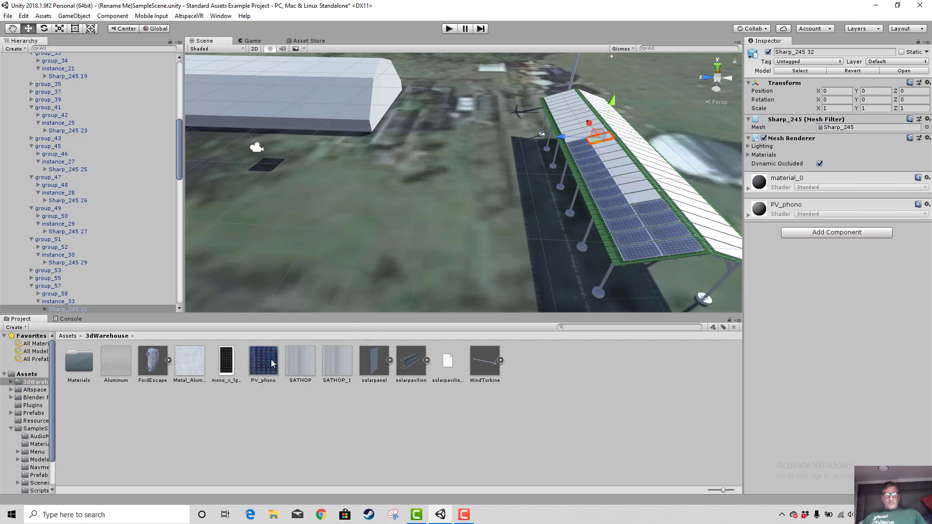
drag(264, 366, 666, 211)
drag(483, 257, 637, 187)
drag(254, 365, 632, 180)
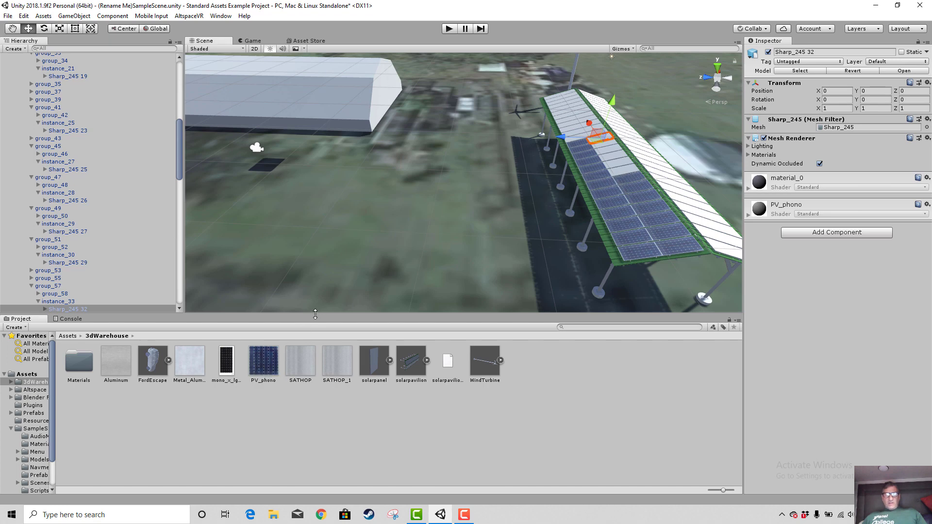
drag(271, 360, 620, 173)
drag(474, 261, 617, 167)
drag(252, 373, 610, 162)
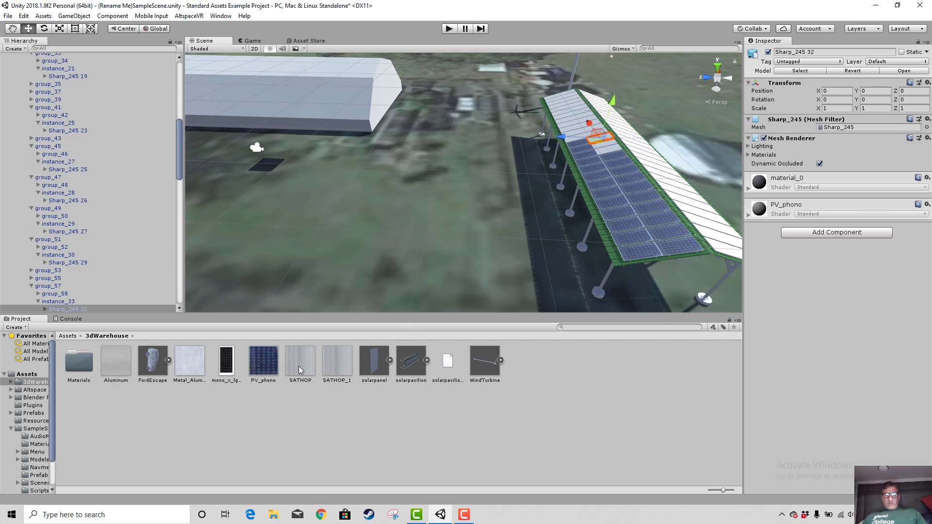
drag(262, 367, 608, 152)
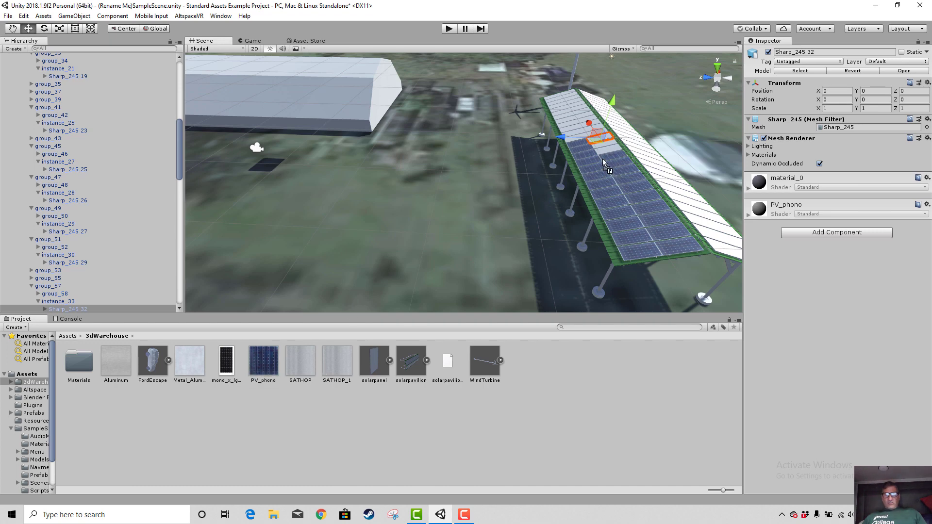
drag(264, 364, 605, 140)
- Examine the textured solar pavilion and its placement among the surrounding buildings and terrain, both up close and from a distance
scroll(518, 206, up, 2)
scroll(518, 206, down, 3)
middle_drag(518, 213, 470, 206)
scroll(470, 205, down, 3)
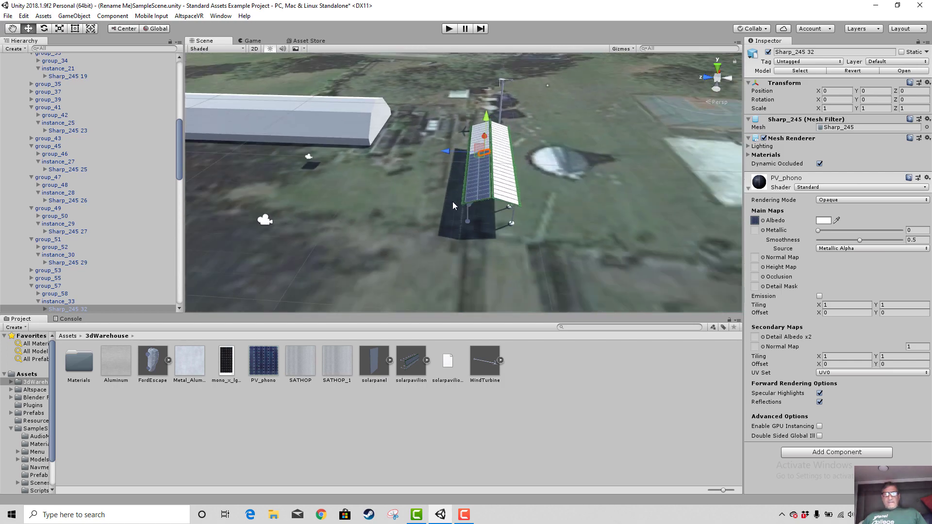
scroll(452, 205, down, 3)
right_drag(428, 208, 488, 202)
middle_drag(488, 201, 543, 196)
scroll(543, 196, down, 5)
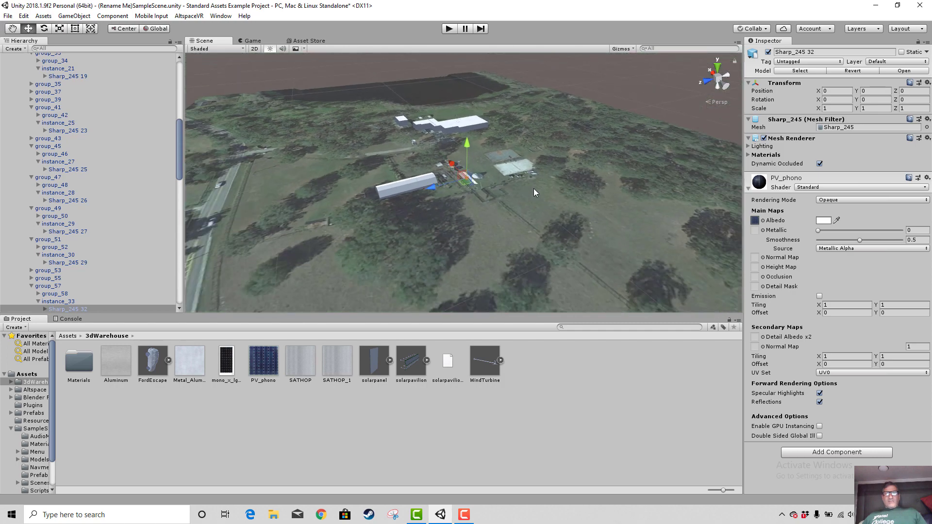
scroll(534, 189, down, 5)
middle_drag(531, 188, 538, 211)
scroll(538, 197, down, 4)
scroll(520, 240, up, 5)
scroll(523, 184, up, 8)
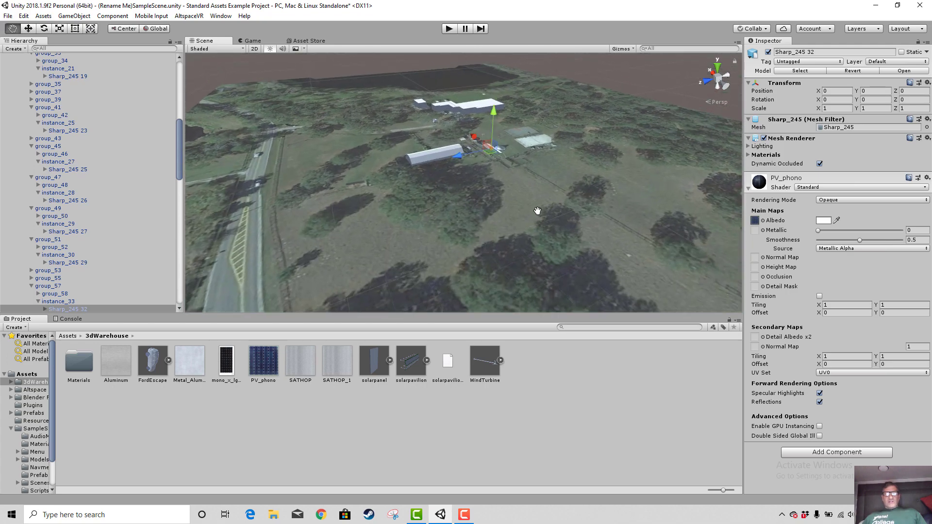
scroll(538, 211, up, 8)
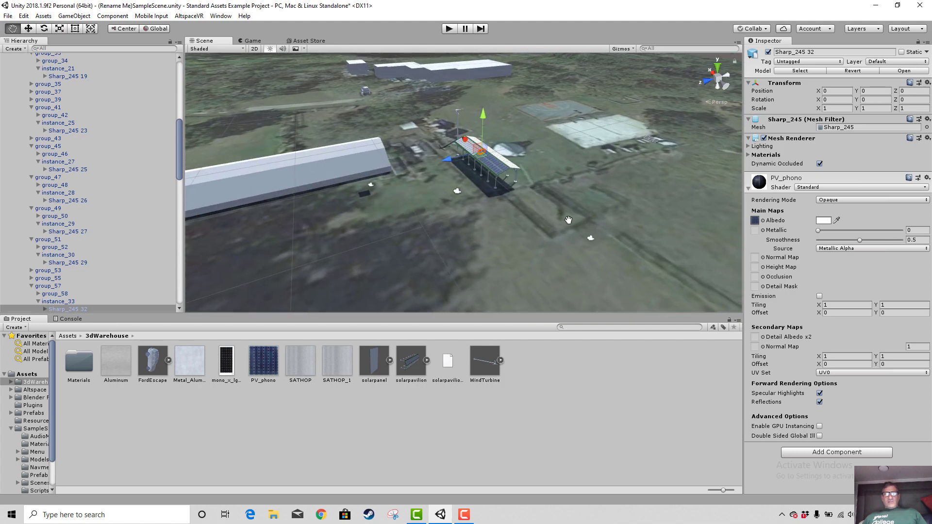
scroll(568, 220, up, 8)
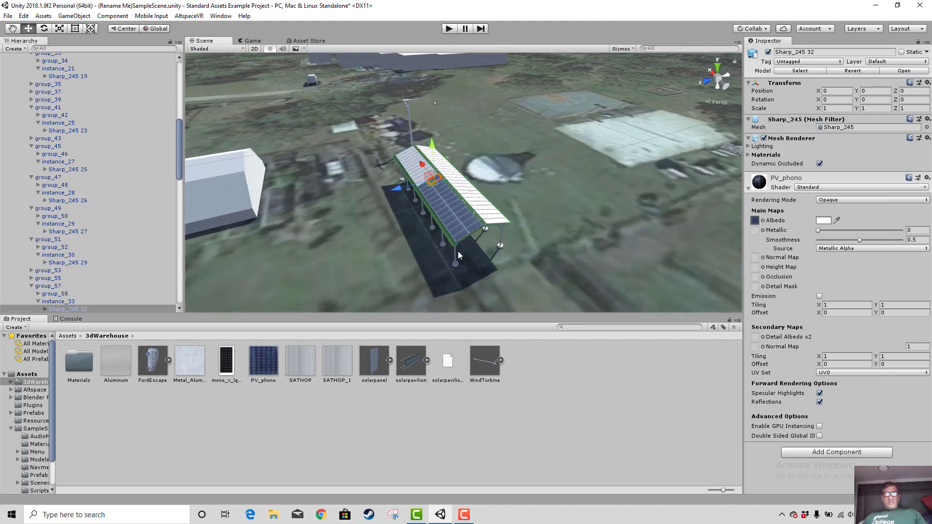
scroll(507, 241, down, 10)
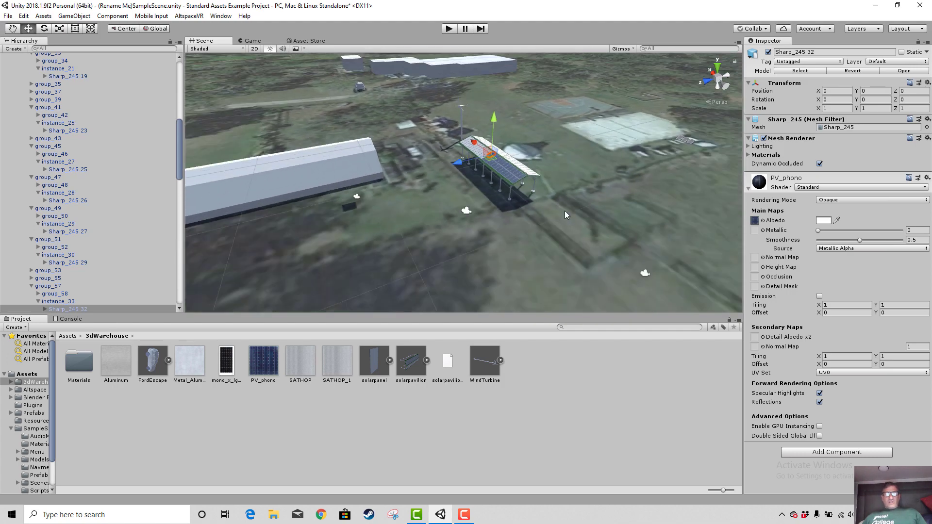
scroll(563, 208, down, 3)
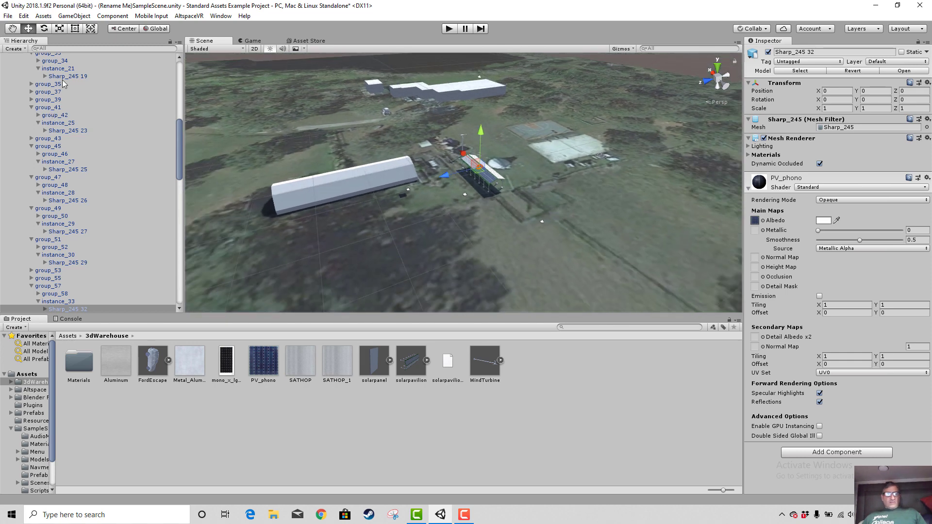
- Collapse the solarpavilion object's hierarchy and select Environment and solarpavilion together
drag(179, 175, 182, 102)
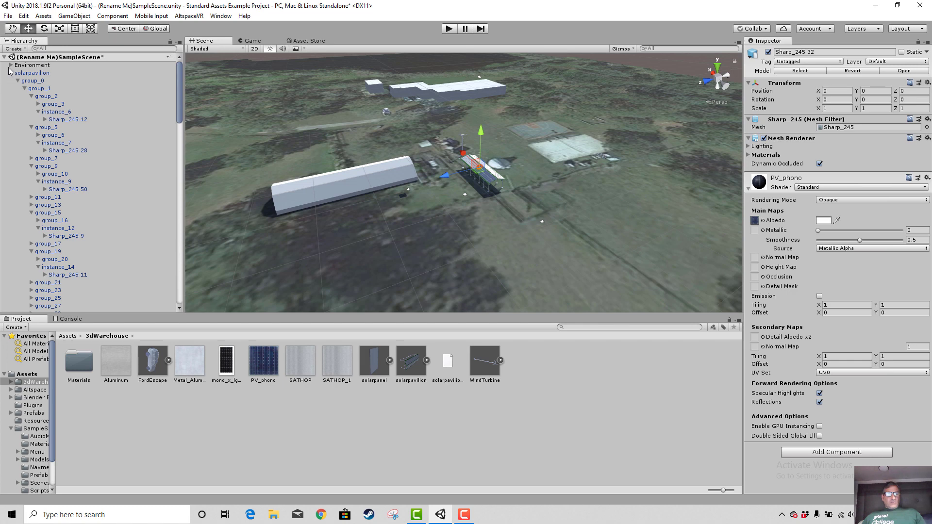
click(30, 65)
click(11, 73)
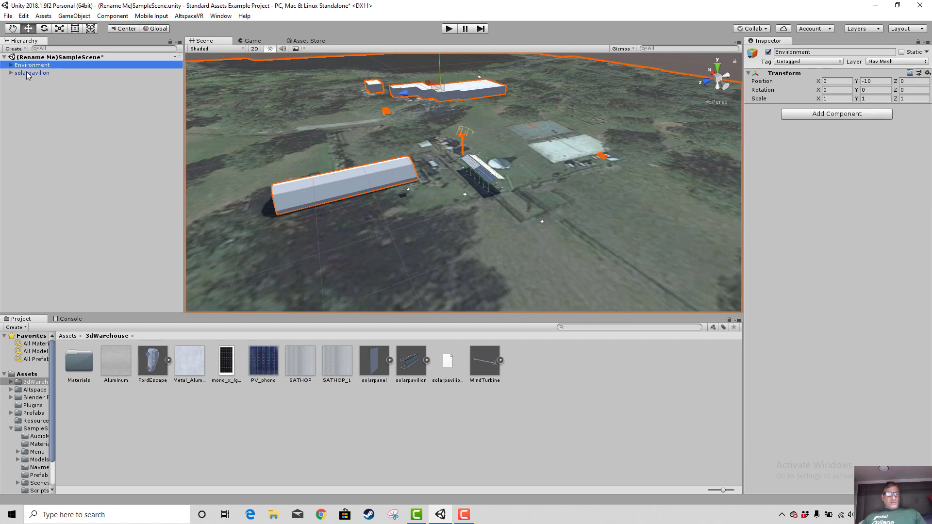
shift+click(27, 73)
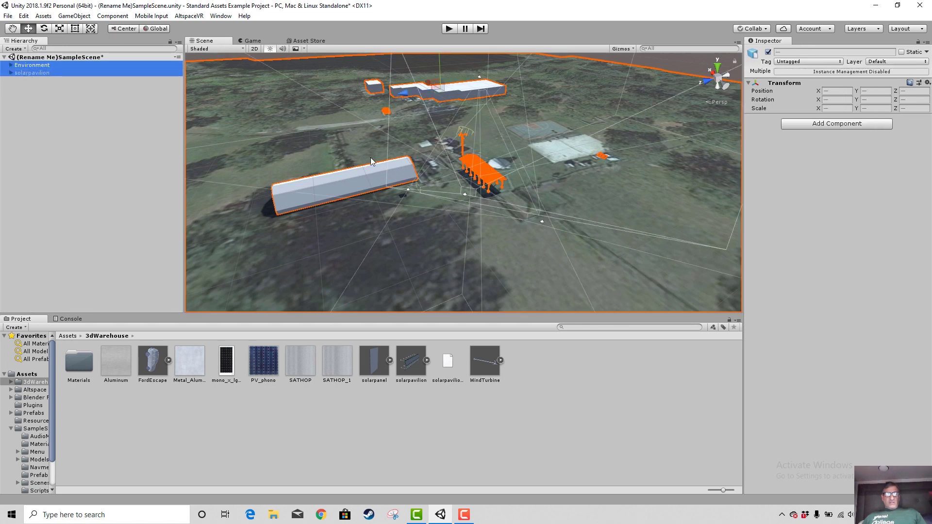
- Try rotating Environment and solarpavilion together about the vertical axis with the Rotate tool, and undo the rotation
click(44, 29)
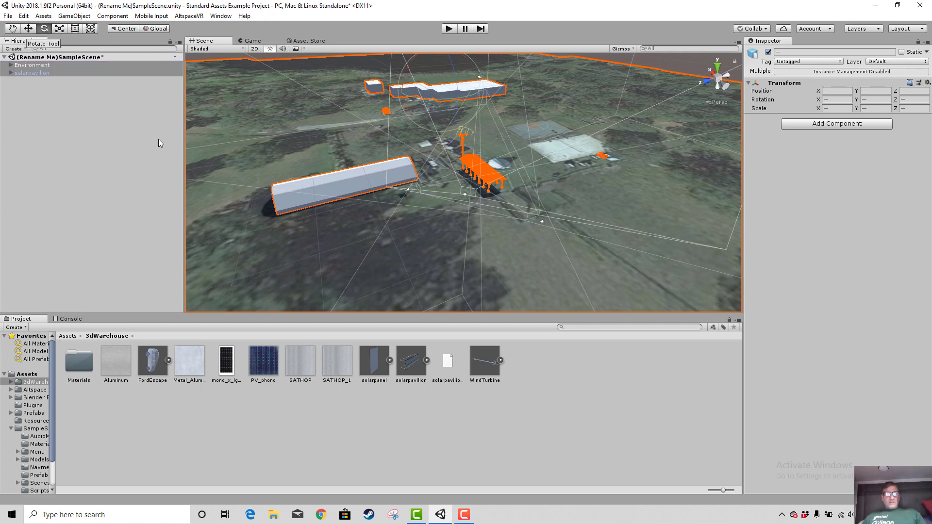
scroll(549, 227, down, 5)
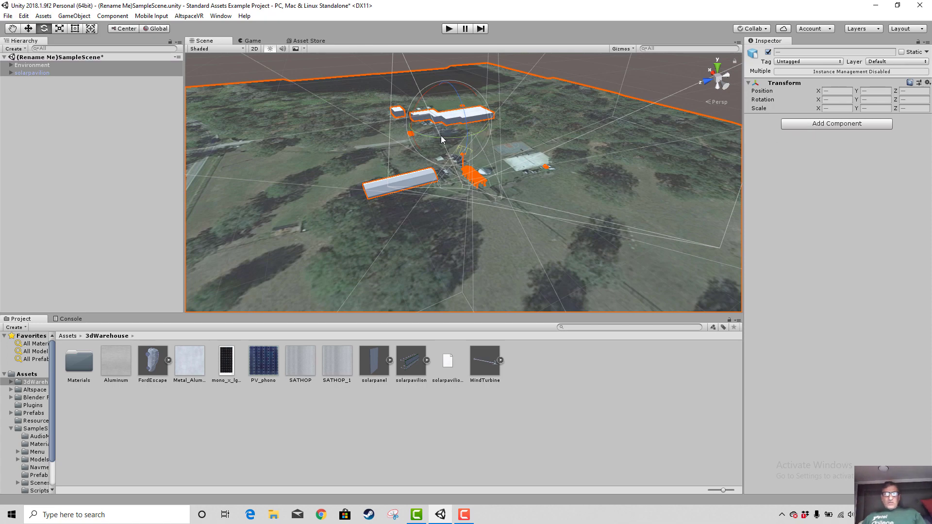
drag(441, 136, 595, 175)
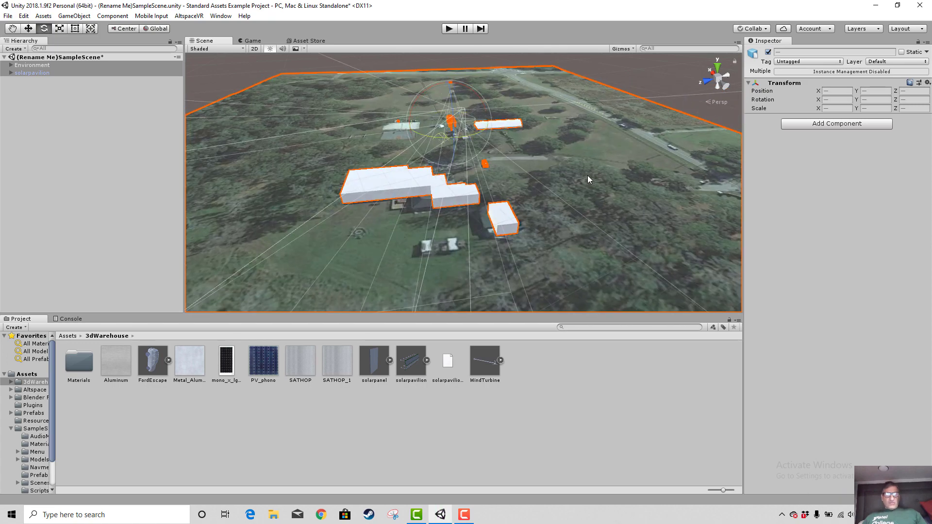
key(ctrl+z)
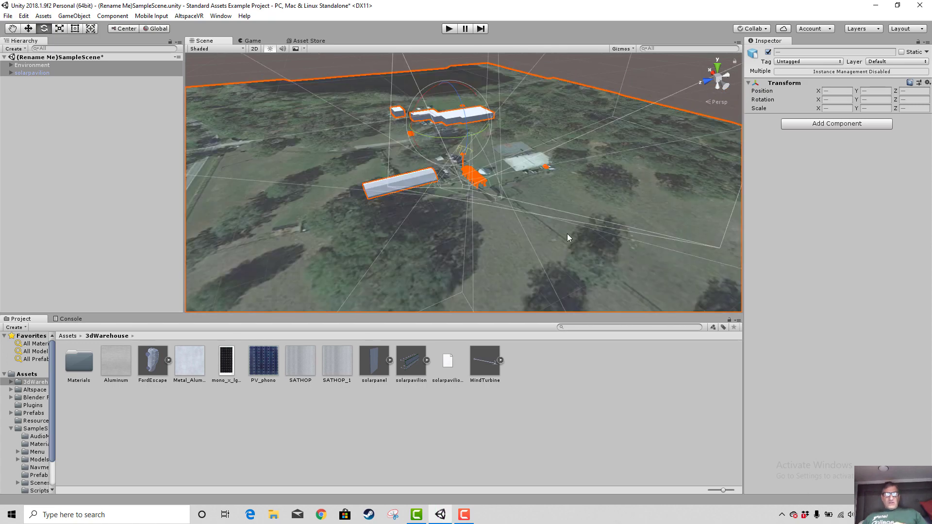
- Set the shared rotation of Environment and solarpavilion to 180 on Y and 0 on X
key(q)
drag(567, 234, 486, 225)
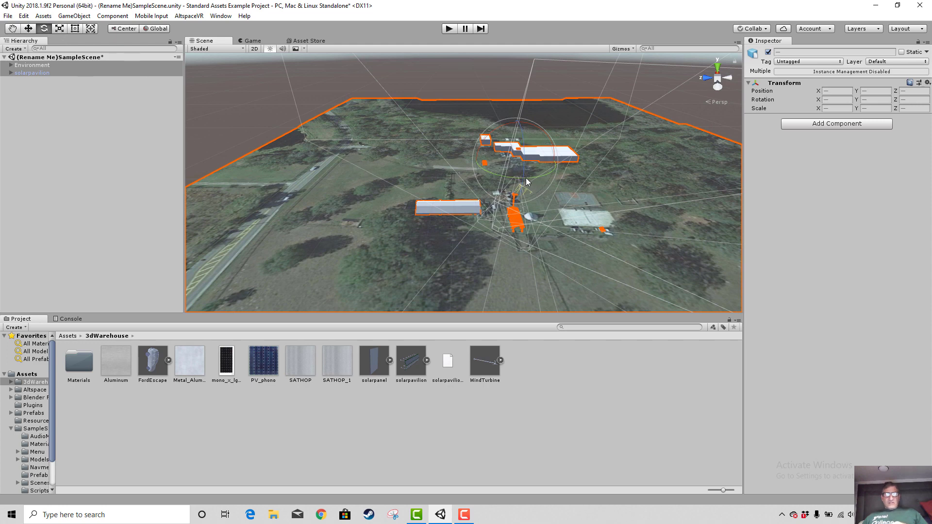
click(874, 100)
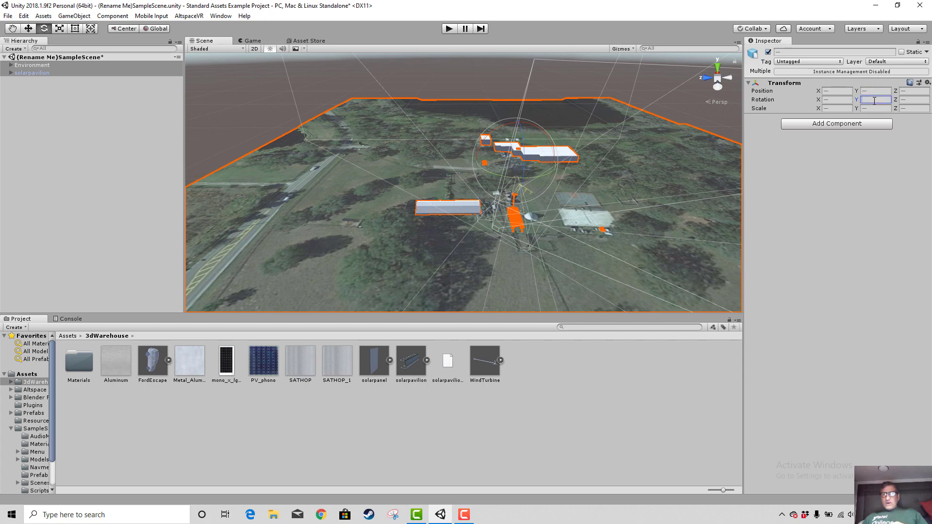
text(180)
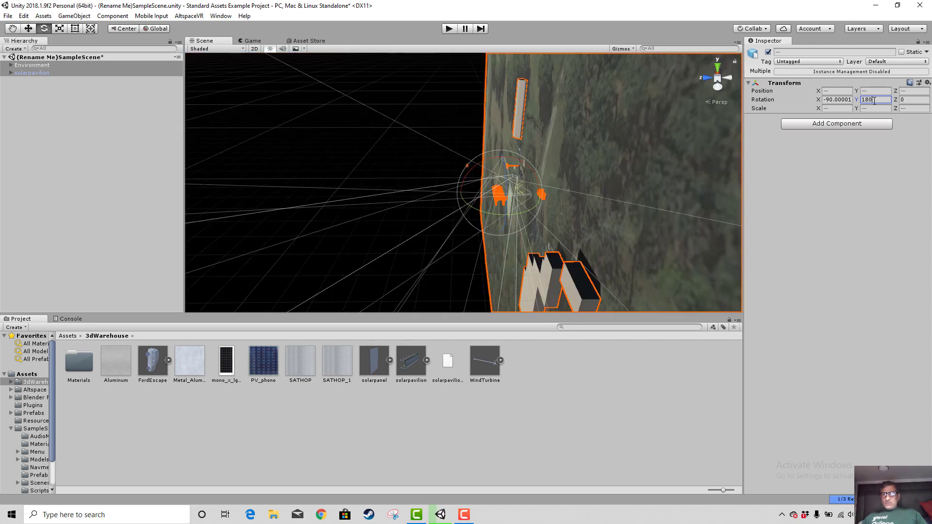
click(837, 100)
text(0)
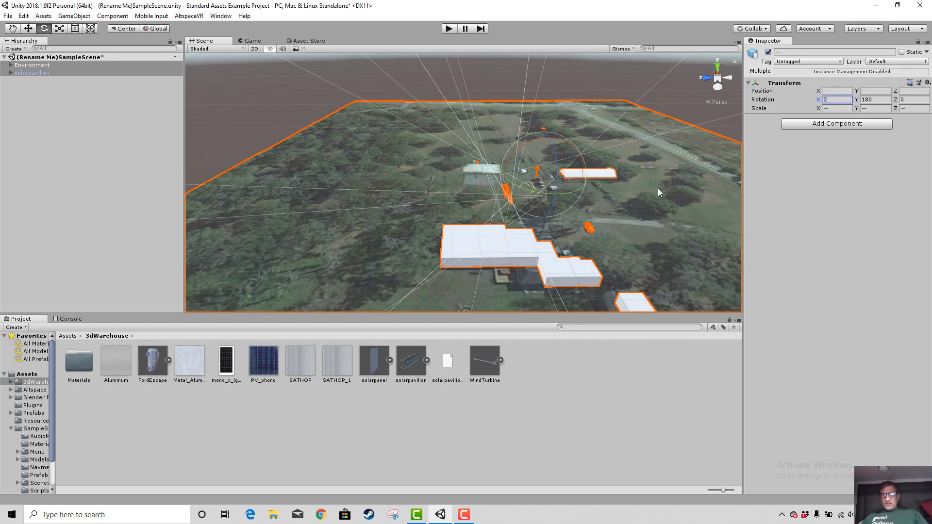
- Check the solarpavilion's orientation against the surrounding buildings and undo the numeric rotation of Environment and solarpavilion
click(121, 167)
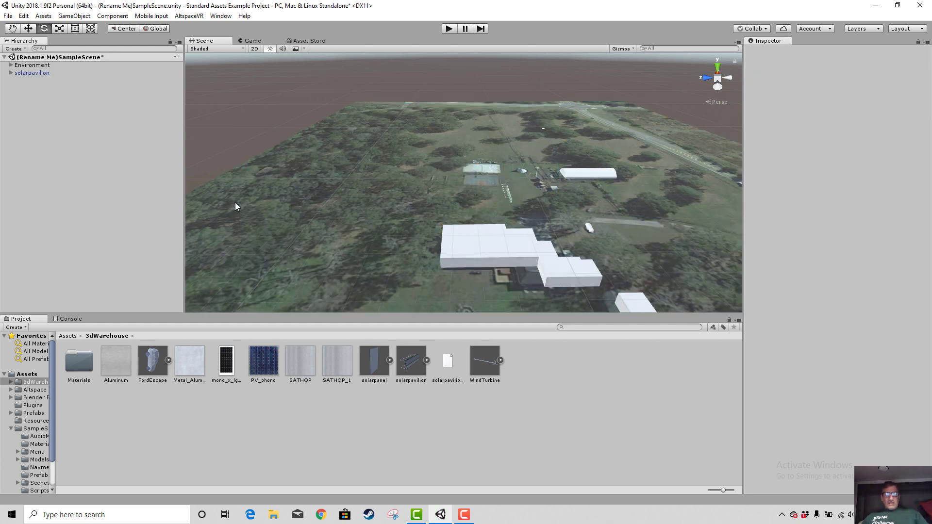
scroll(594, 230, up, 4)
scroll(594, 229, up, 2)
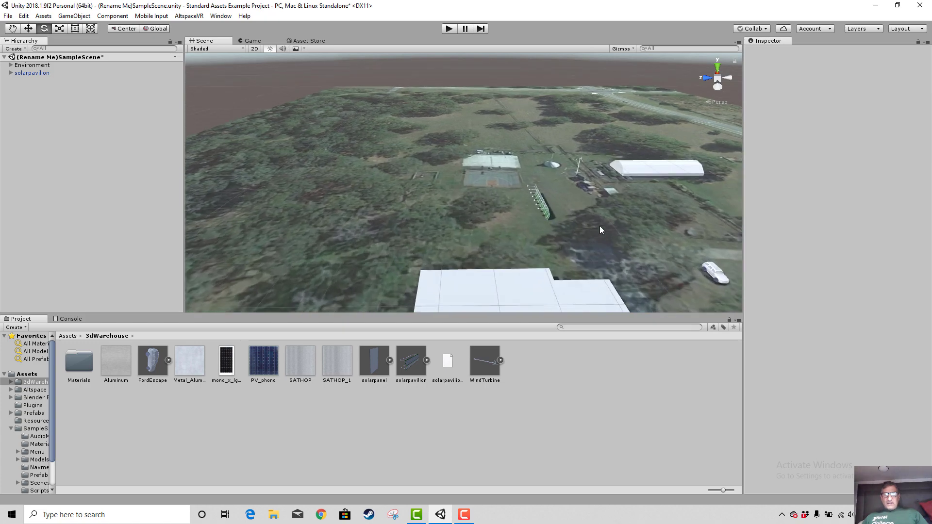
middle_drag(589, 229, 551, 202)
click(21, 73)
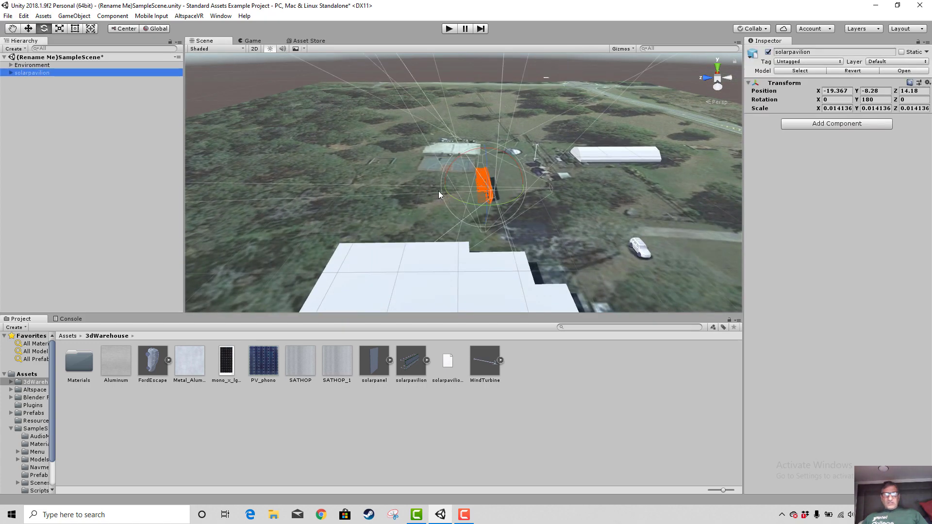
scroll(491, 220, down, 1)
scroll(483, 216, up, 4)
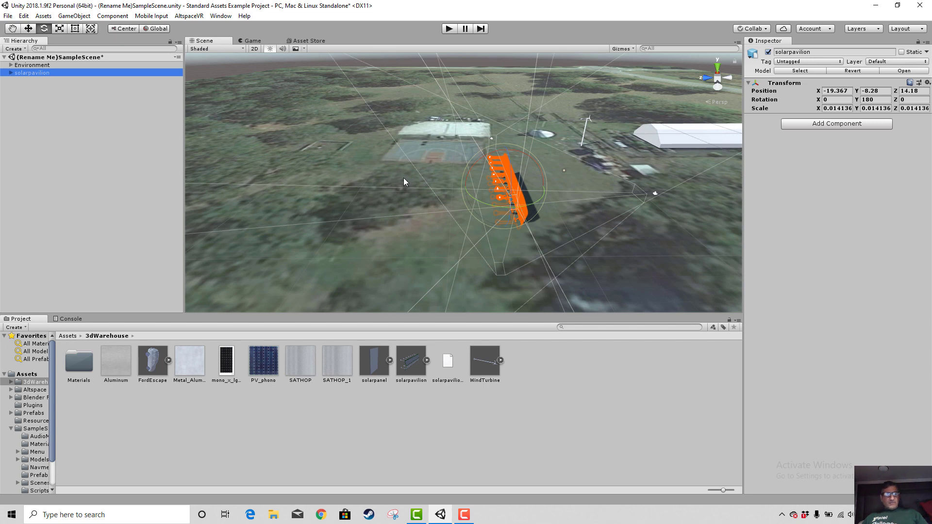
key(ctrl+a)
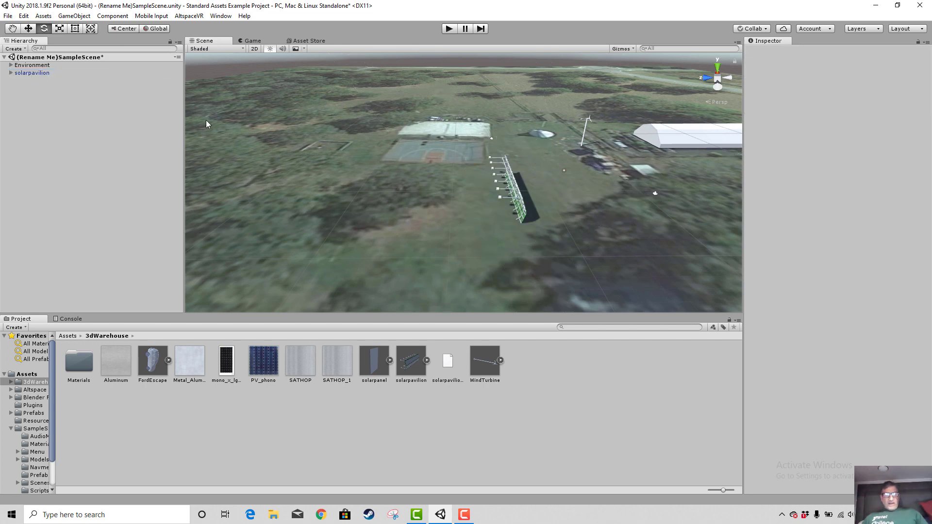
key(ctrl+z)
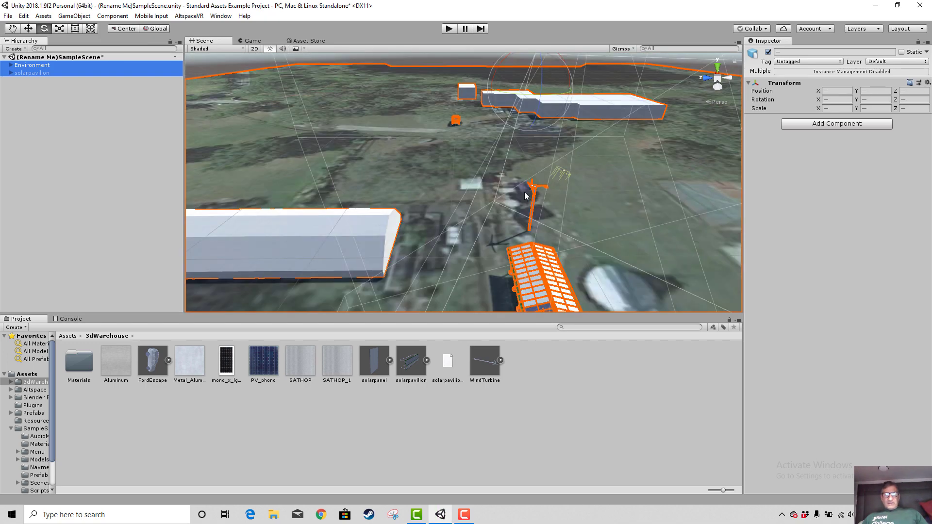
- Rotate Environment and solarpavilion together freehand about the vertical axis so the site faces roughly the opposite way
scroll(528, 192, down, 3)
scroll(628, 209, down, 1)
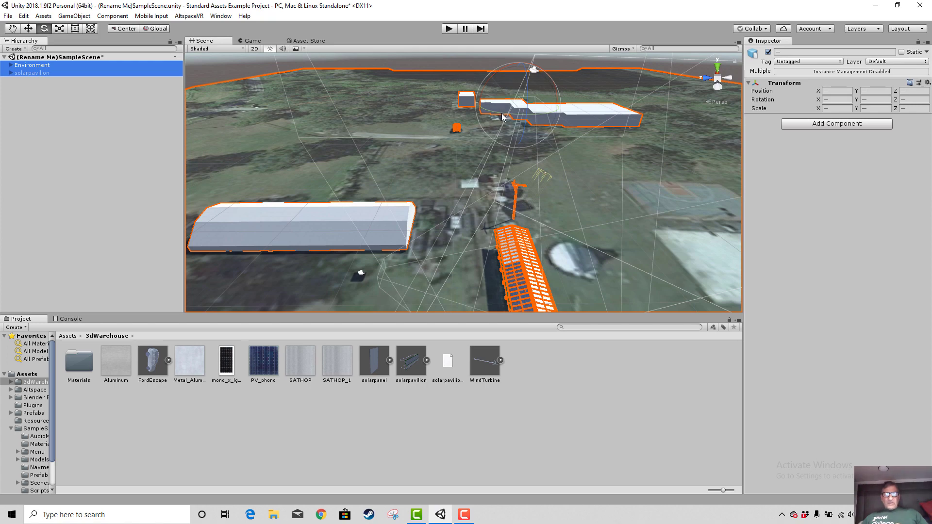
drag(507, 117, 732, 72)
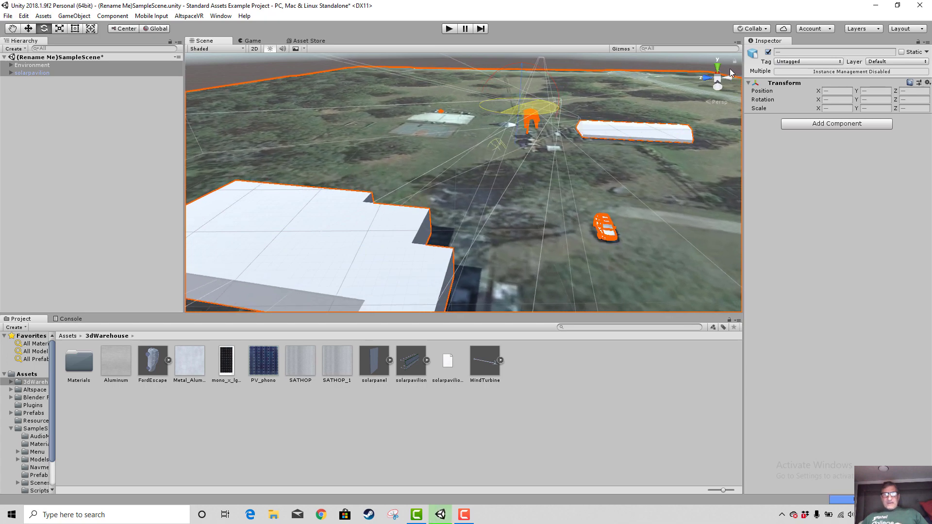
drag(674, 138, 607, 197)
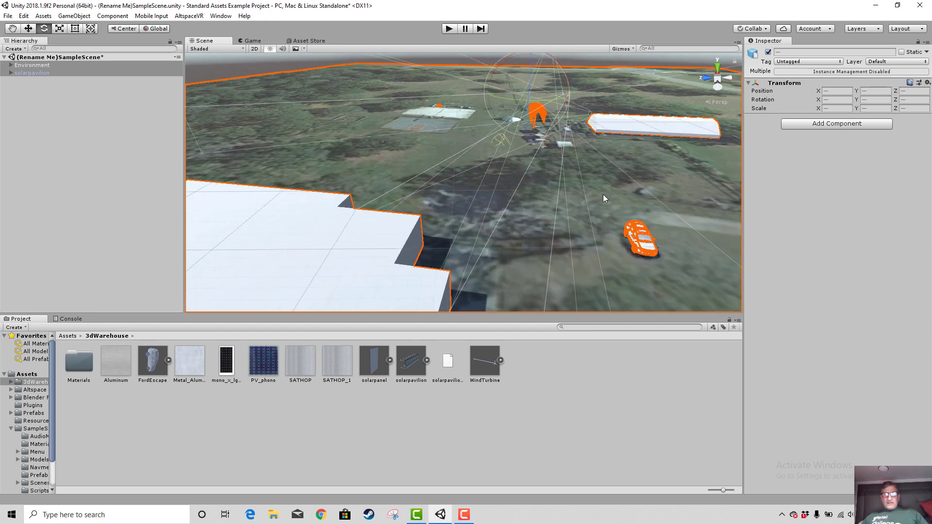
- Deselect the objects to inspect the turned site and undo the freehand rotation
click(63, 120)
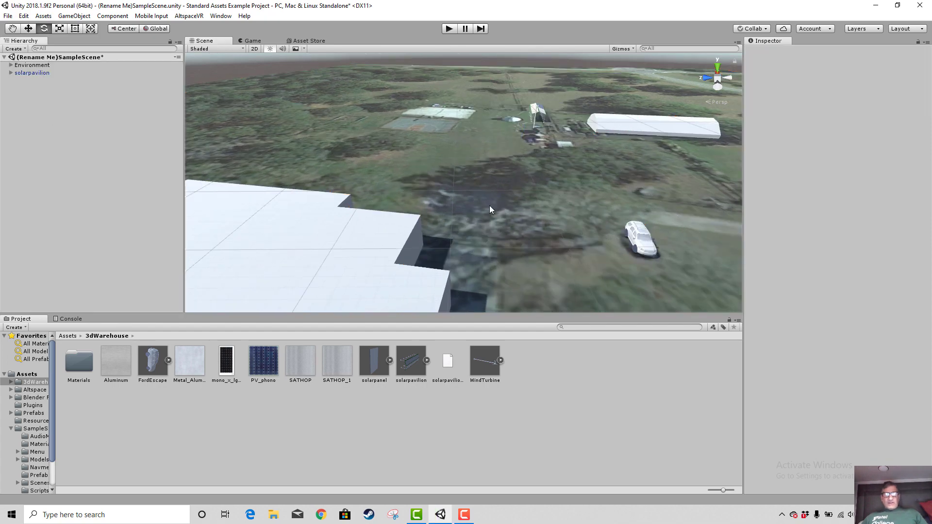
scroll(537, 182, up, 2)
middle_drag(537, 183, 314, 267)
middle_drag(370, 243, 398, 224)
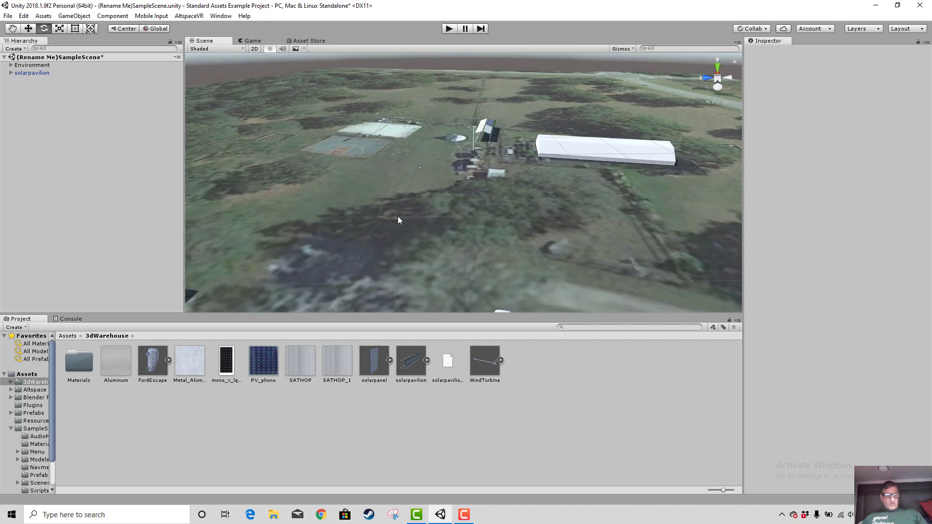
key(ctrl+a)
key(f)
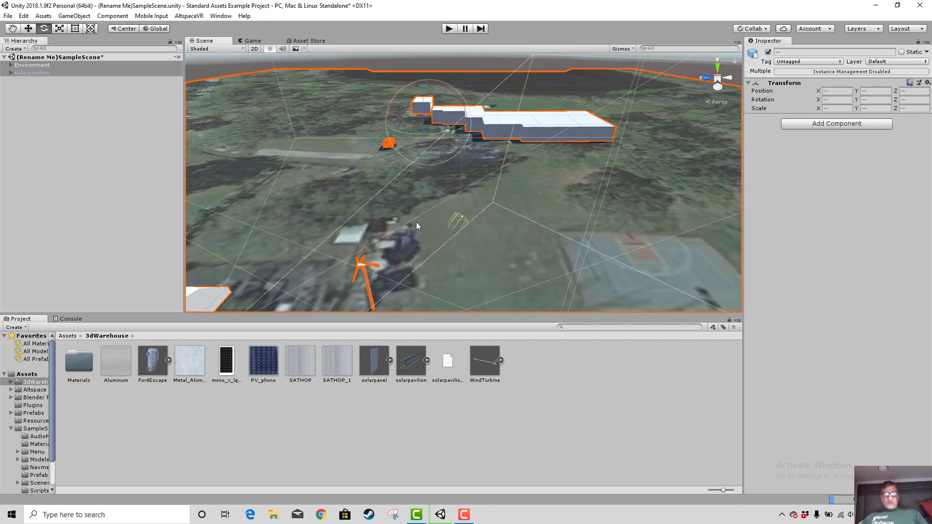
- Redo the selection change so that Environment and solarpavilion are selected together instead of Environment alone
scroll(445, 218, down, 2)
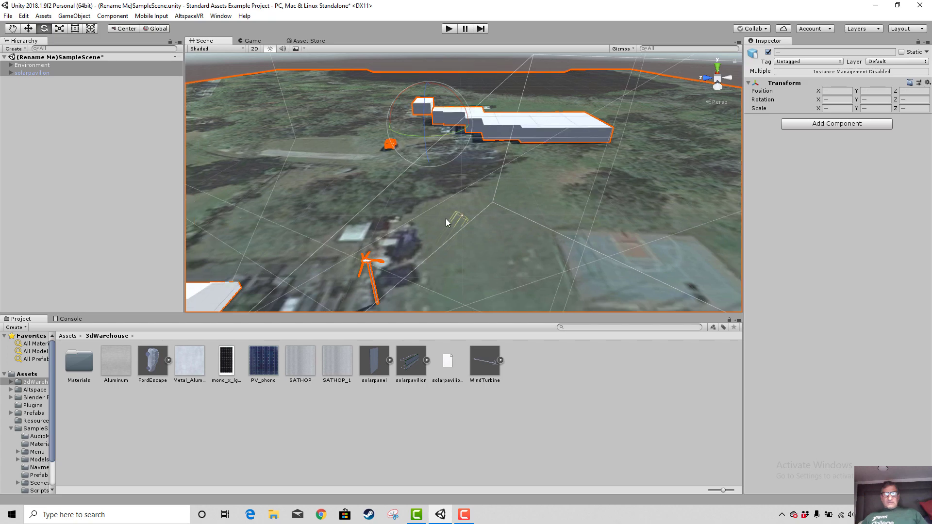
click(446, 219)
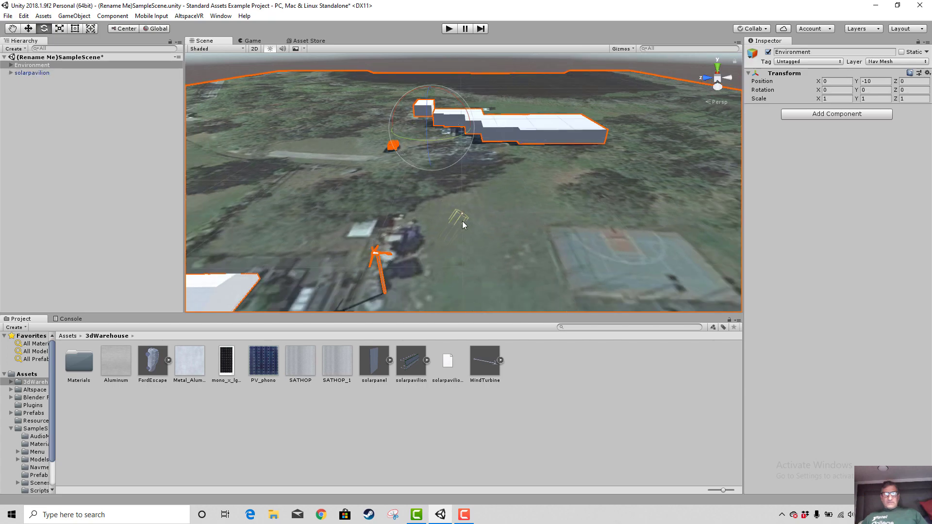
scroll(462, 220, down, 5)
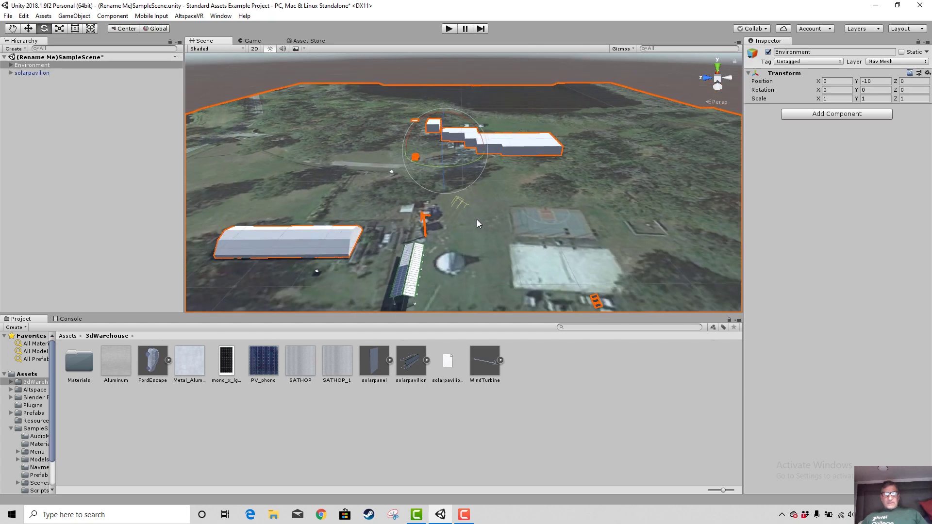
scroll(476, 220, up, 4)
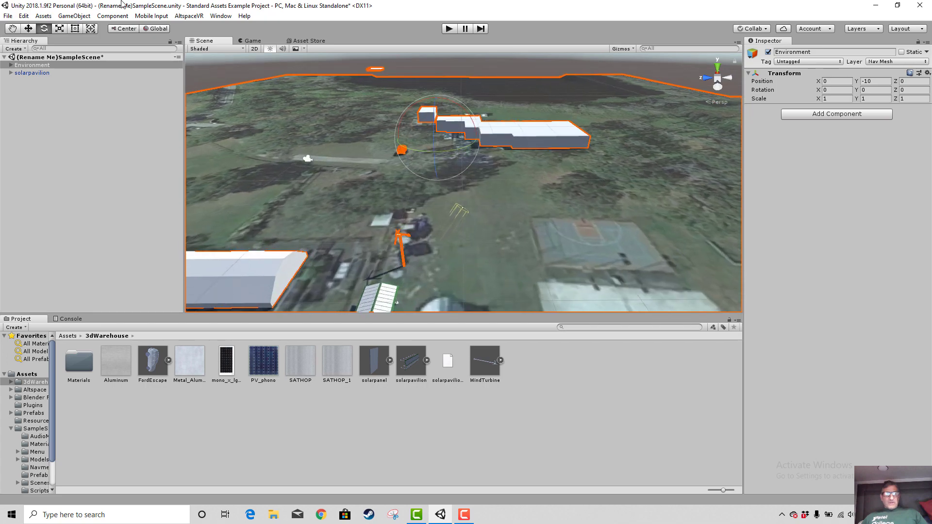
click(23, 16)
click(42, 38)
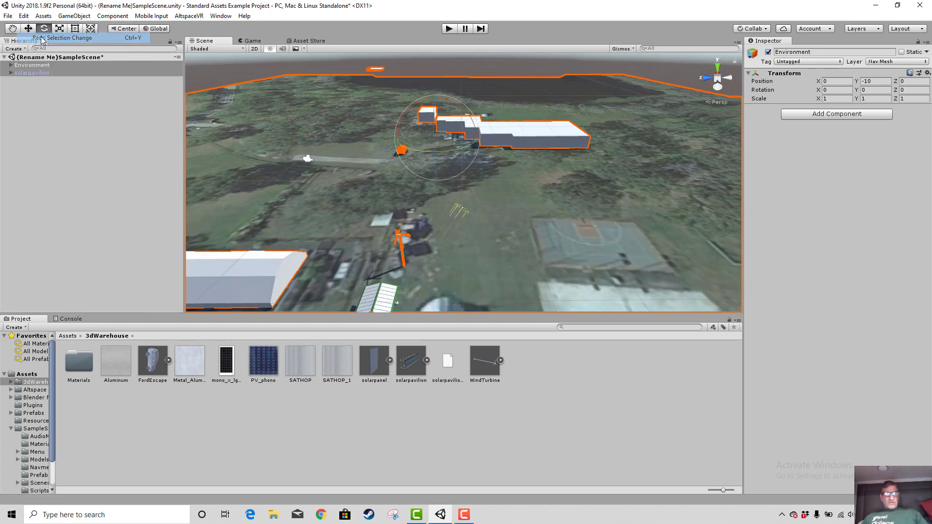
scroll(481, 246, down, 1)
middle_drag(487, 232, 505, 279)
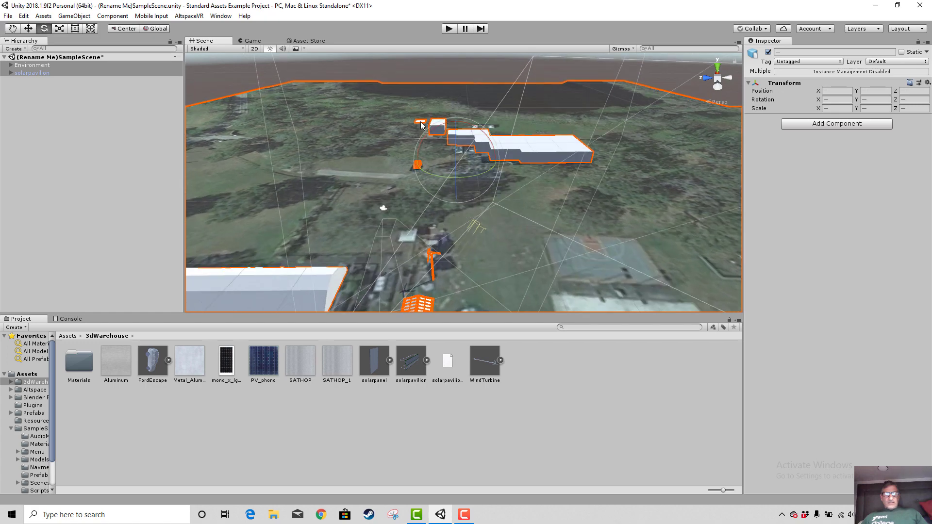
- Select the white panel floating above the terrain, expand WindTurbine and check its parts ID17, ID25 and ID33
click(420, 122)
scroll(435, 152, up, 2)
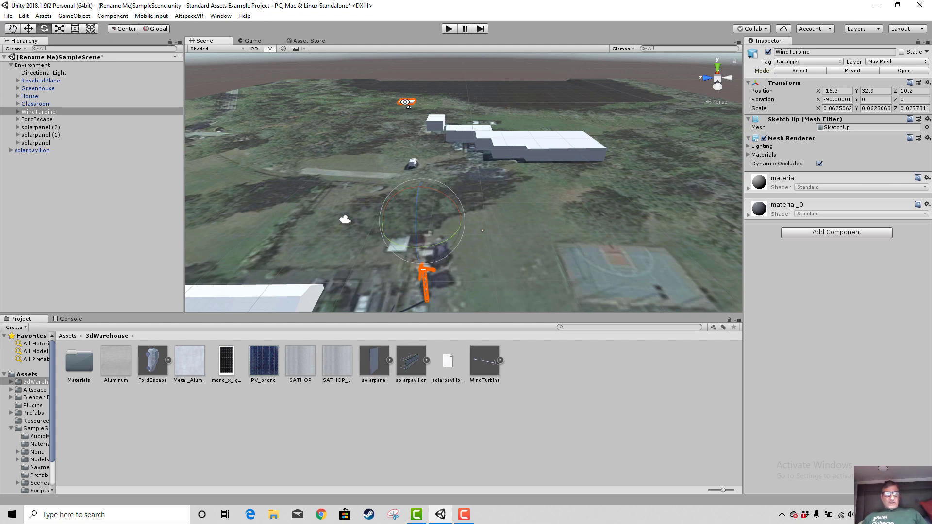
click(17, 112)
click(36, 120)
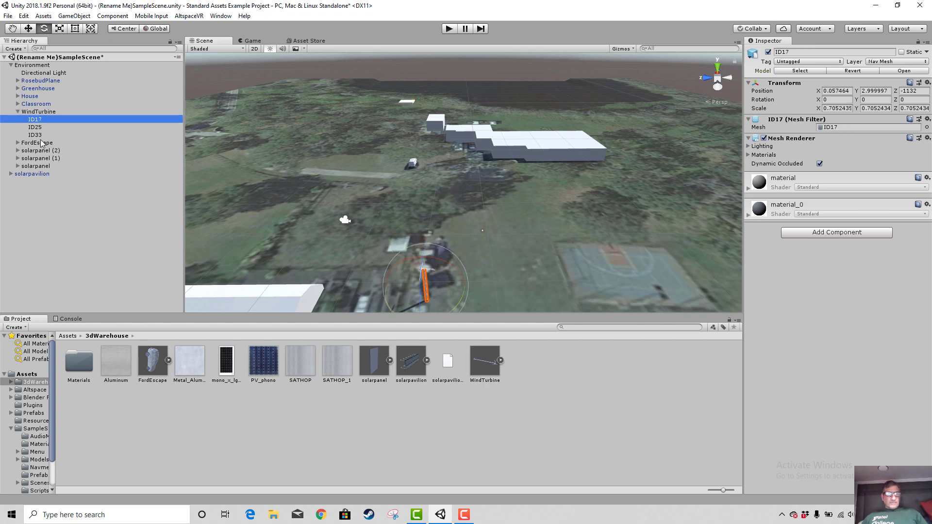
click(35, 127)
click(41, 136)
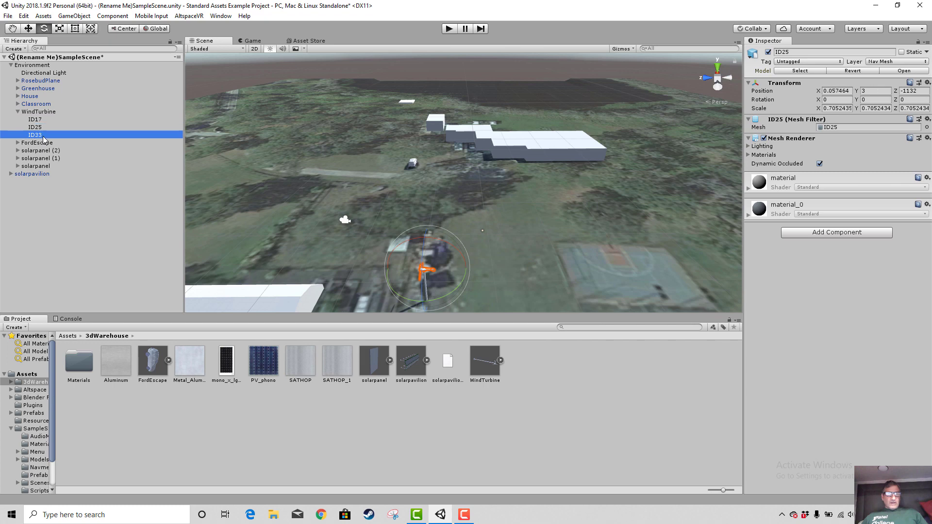
click(32, 113)
- Reselect the floating white panel in the scene and compare it with WindTurbine's parts ID17, ID25 and ID33 once more
alt+drag(366, 140, 375, 138)
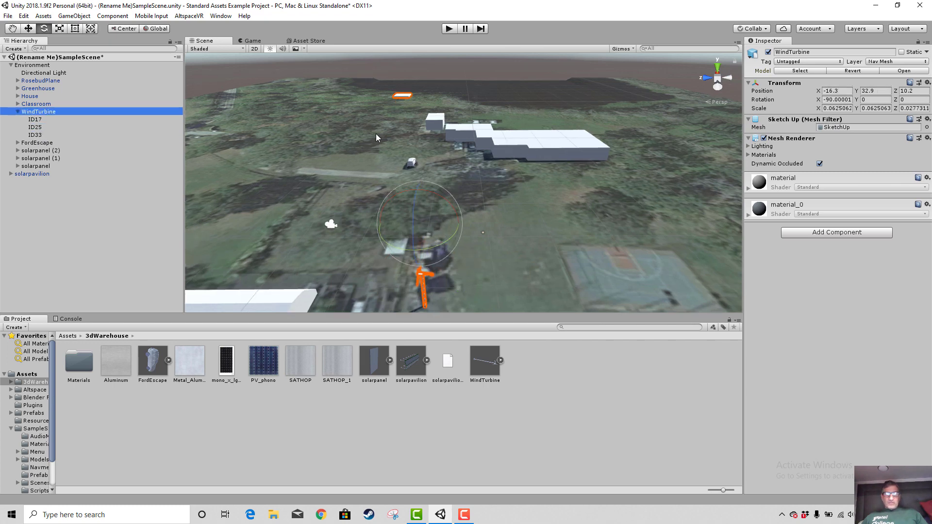
right_click(403, 96)
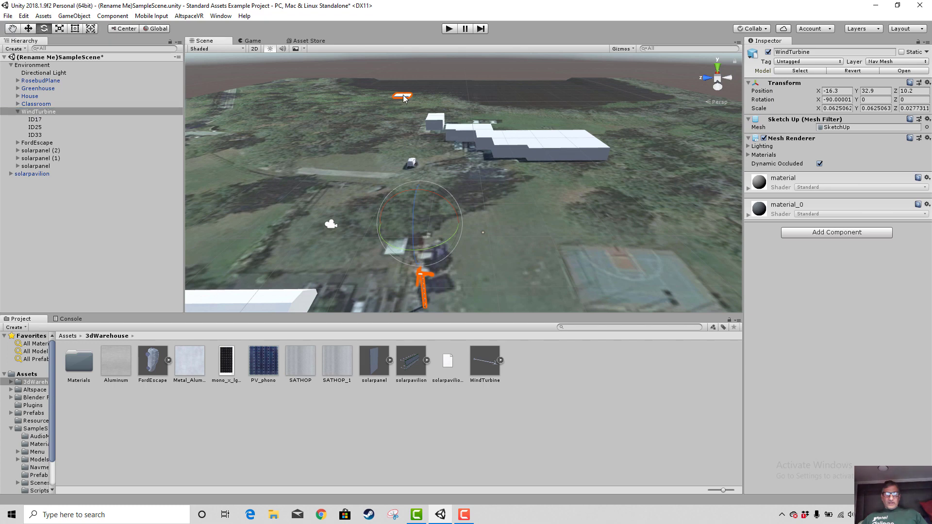
click(463, 68)
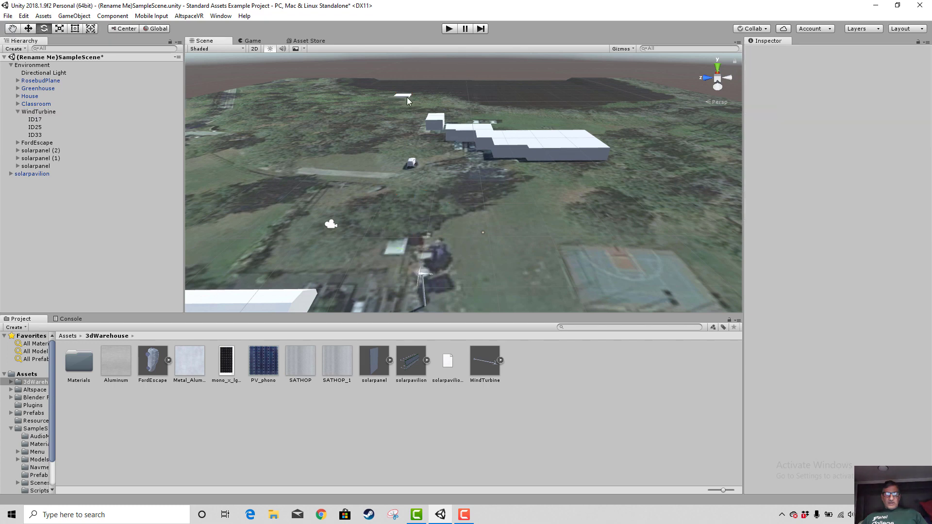
click(407, 97)
middle_drag(486, 208, 503, 194)
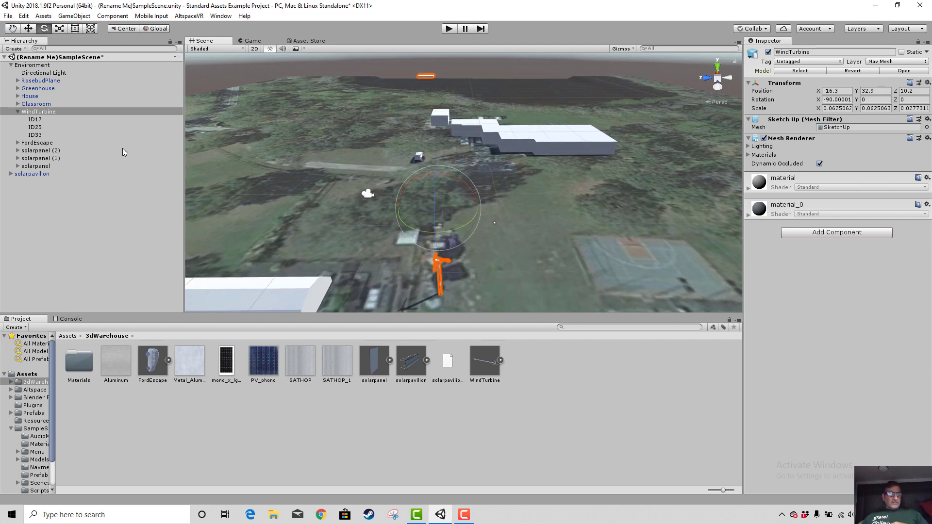
click(36, 120)
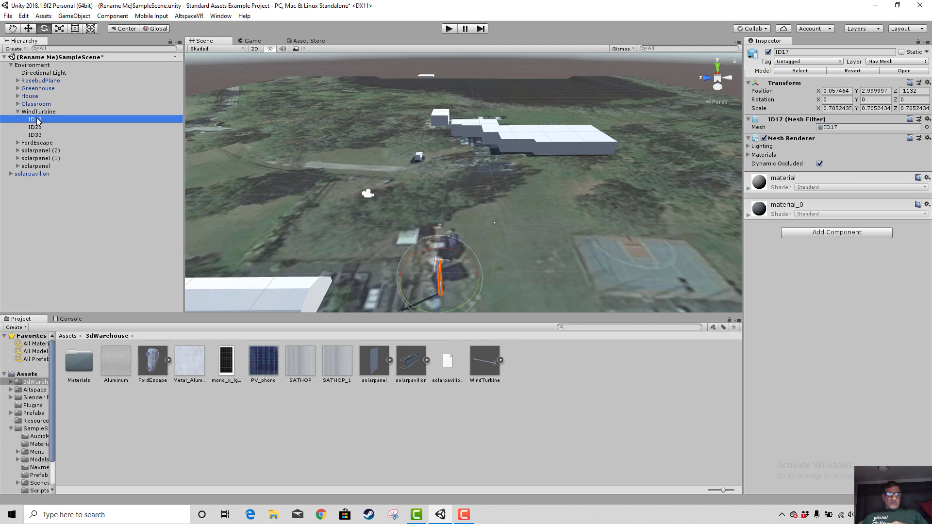
click(35, 127)
click(36, 135)
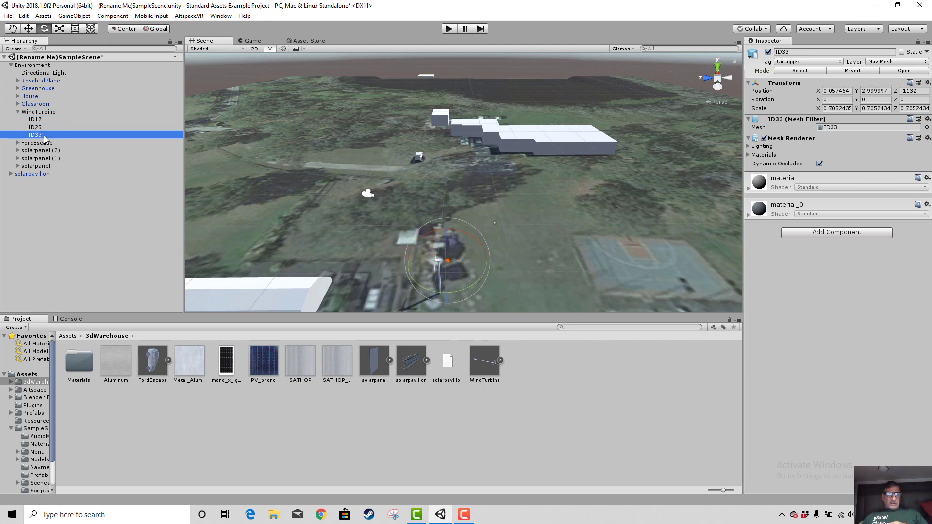
- Select WindTurbine as a whole, then the floating panel, and examine whether that panel belongs to the turbine's own mesh
click(38, 113)
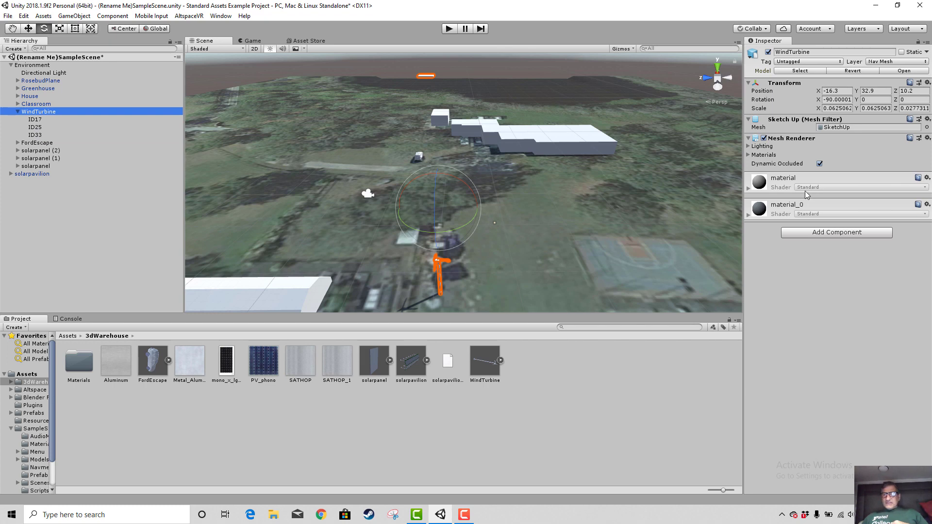
scroll(452, 231, up, 3)
middle_drag(472, 194, 404, 209)
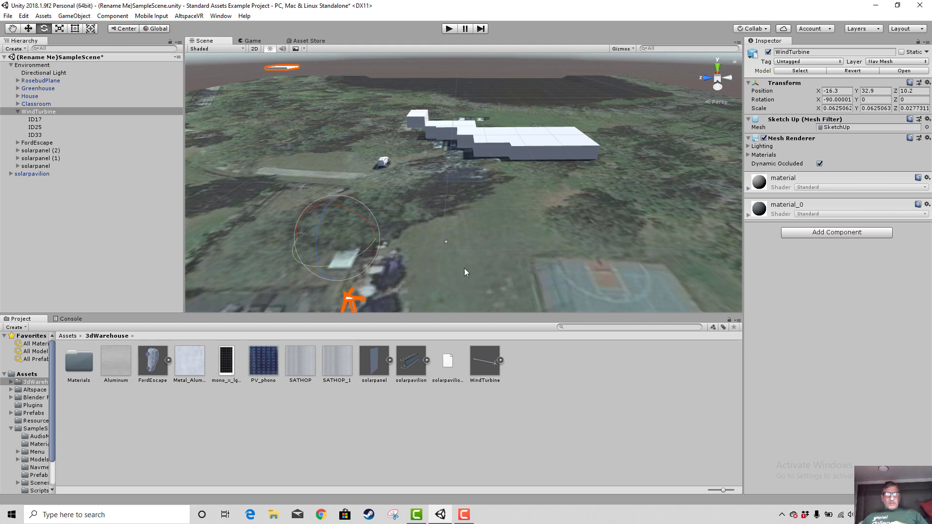
click(280, 110)
click(278, 69)
middle_drag(420, 176, 473, 158)
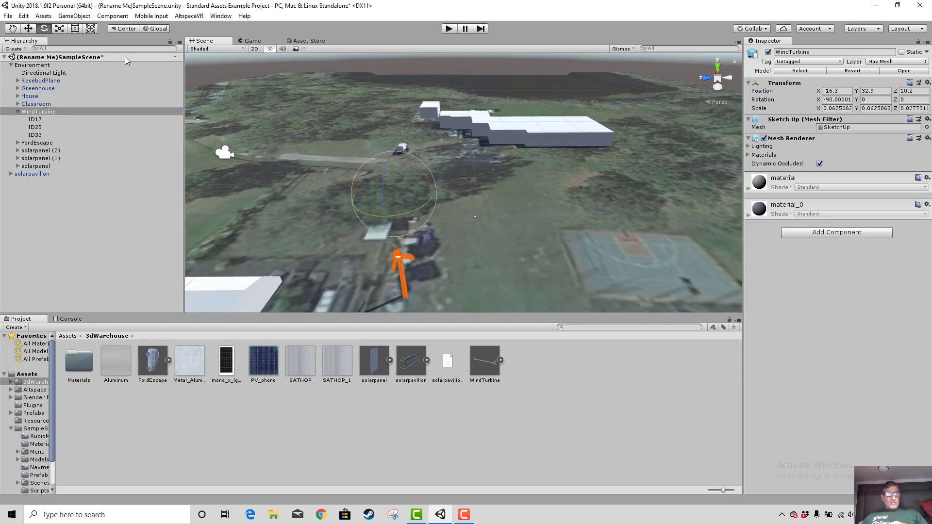
- Deselect the turbine and examine the solar pavilion's placement among the surrounding buildings
click(112, 16)
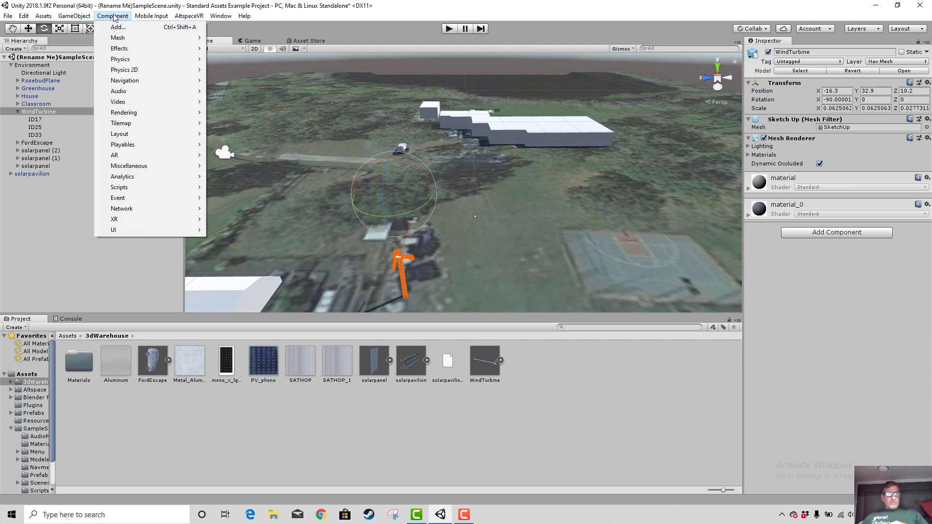
click(578, 440)
middle_drag(434, 269, 499, 128)
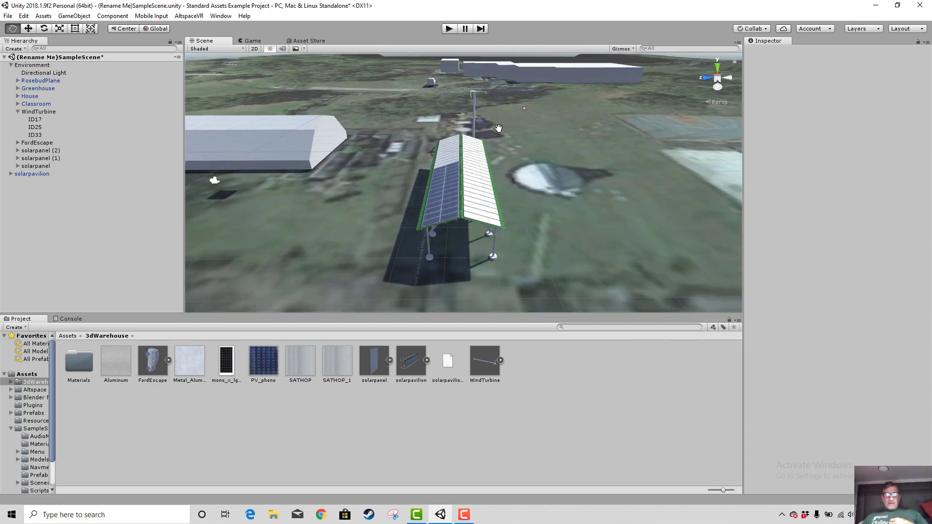
scroll(500, 129, down, 10)
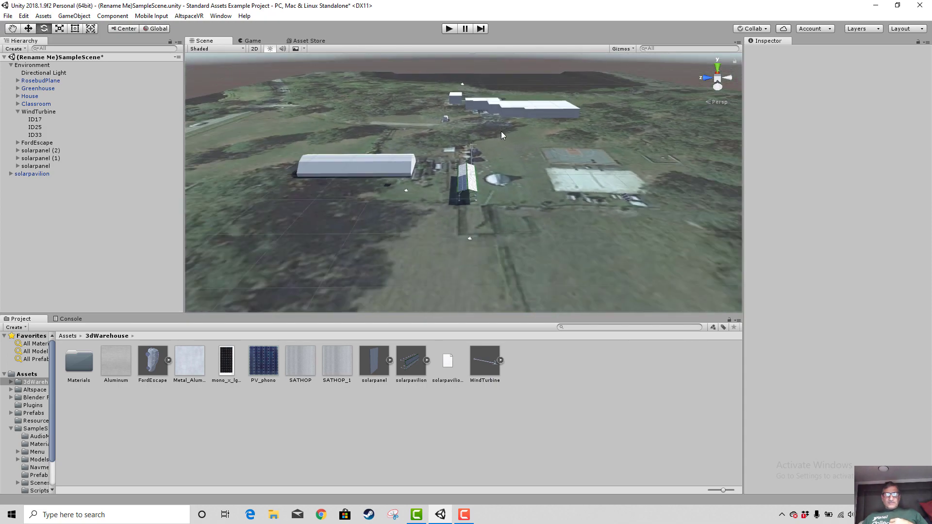
scroll(500, 132, down, 4)
scroll(496, 132, up, 8)
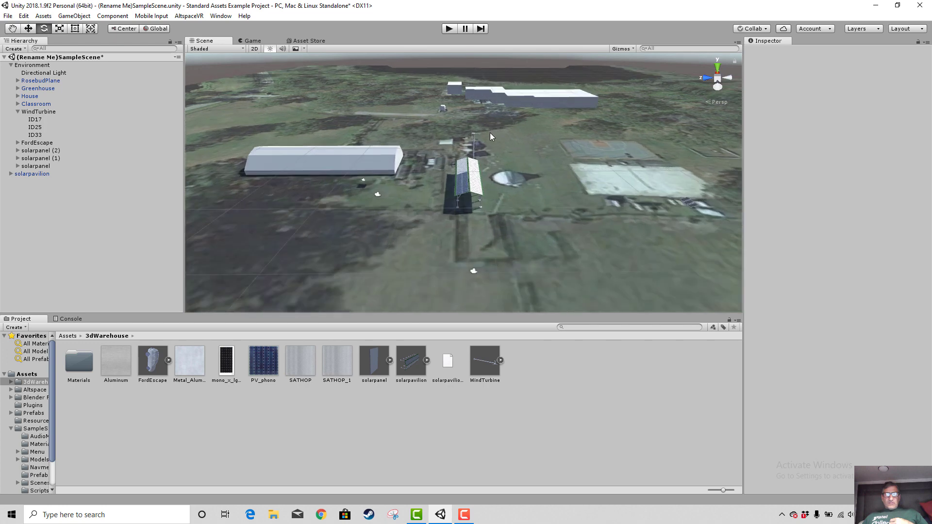
scroll(490, 133, up, 2)
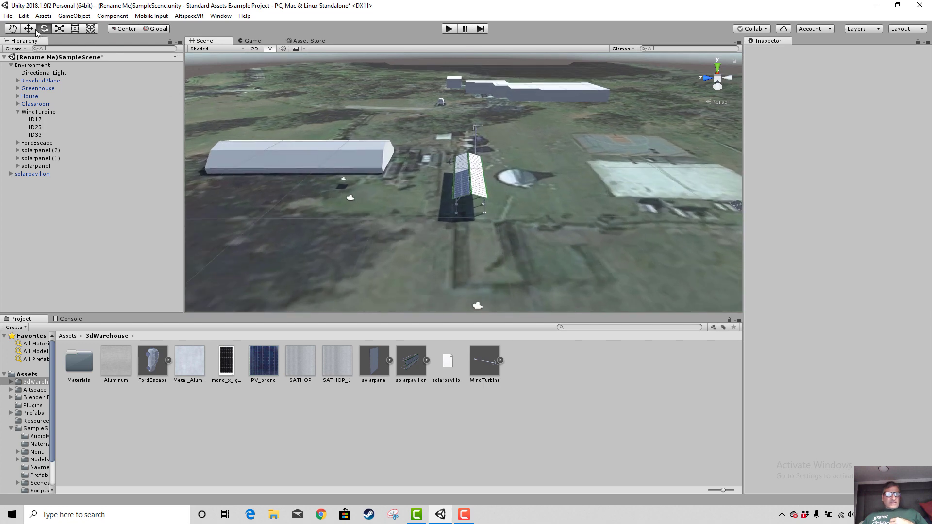
- Collapse Environment in the hierarchy and select it together with solarpavilion
click(30, 65)
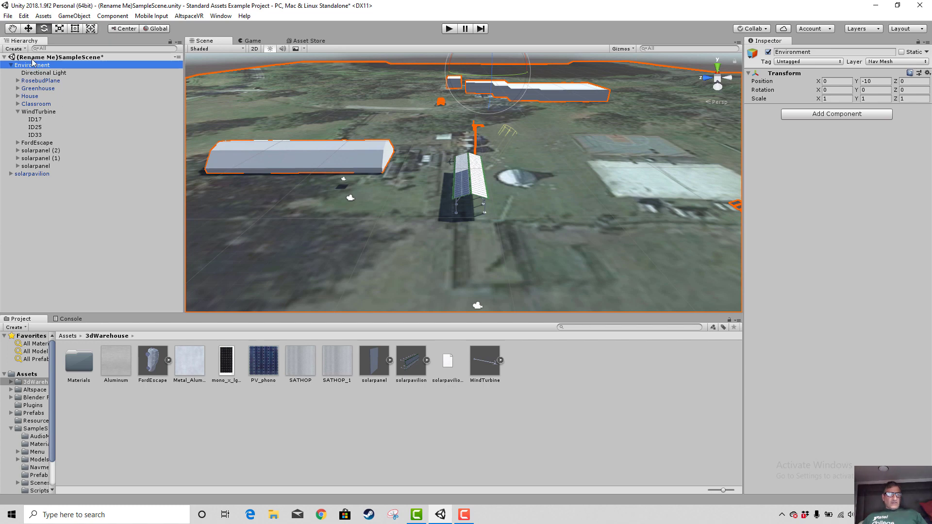
click(33, 58)
click(33, 65)
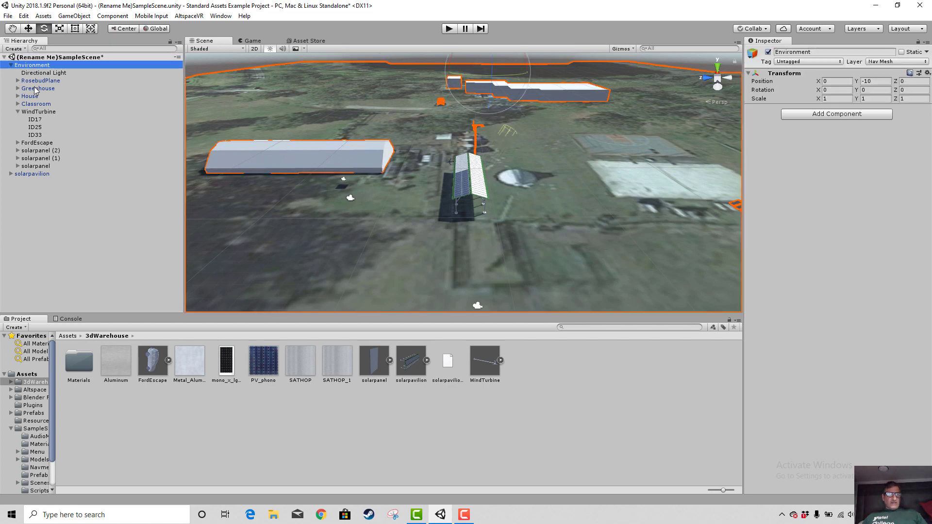
click(11, 65)
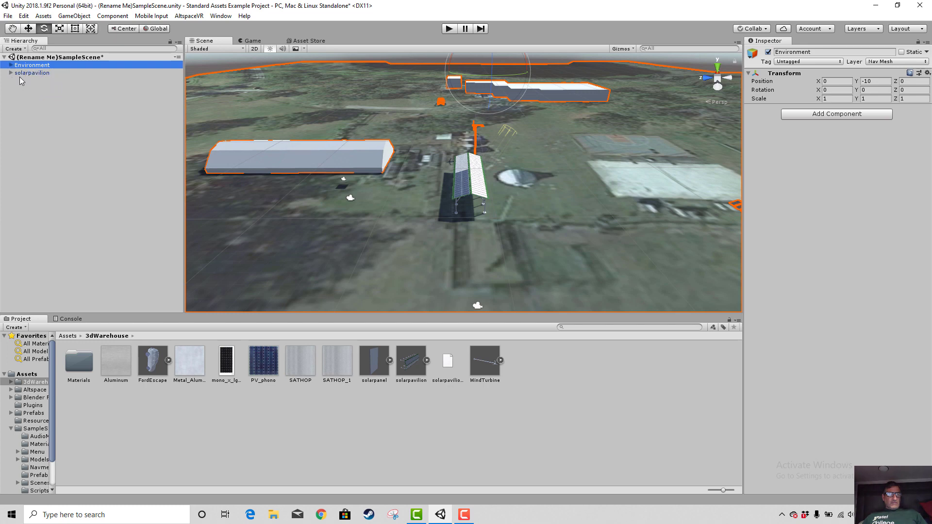
ctrl+click(21, 73)
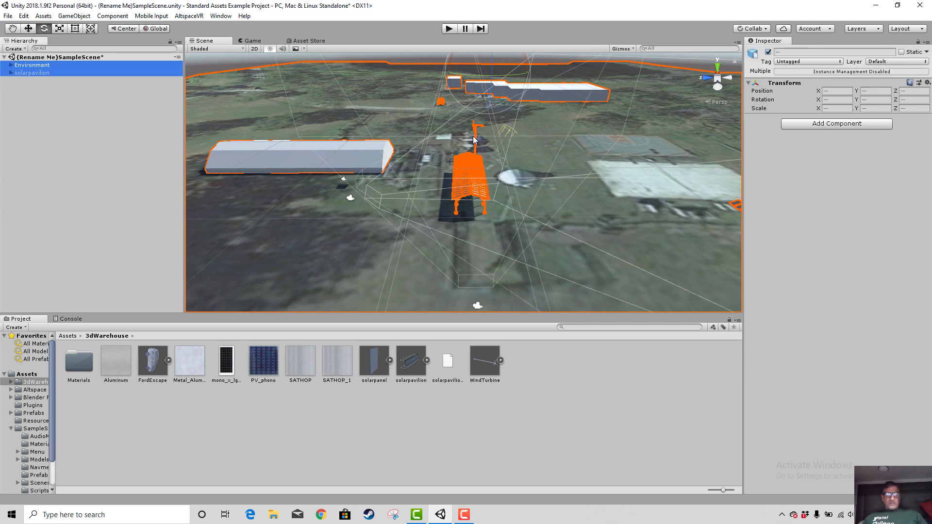
- Try turning Environment and solarpavilion together freehand by about half a turn around the vertical axis, then undo the rotation
alt+drag(488, 83, 757, 24)
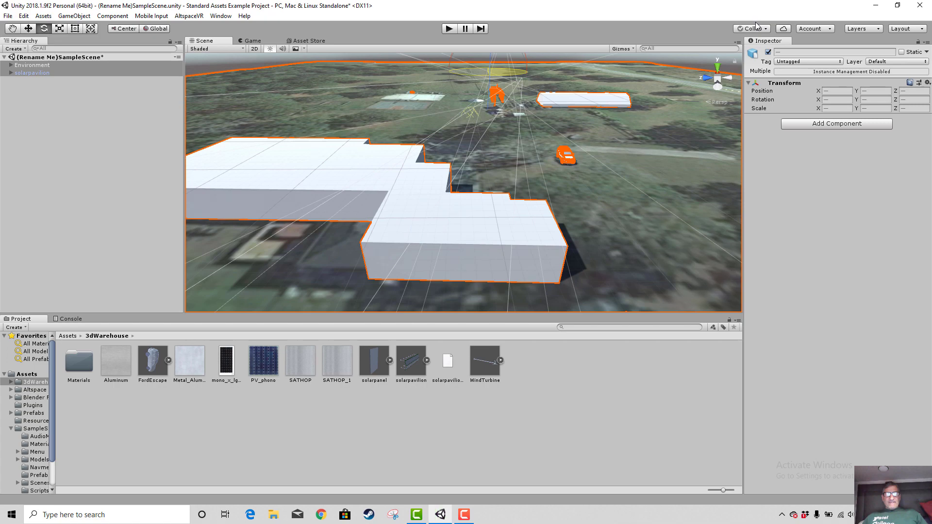
middle_drag(655, 116, 568, 212)
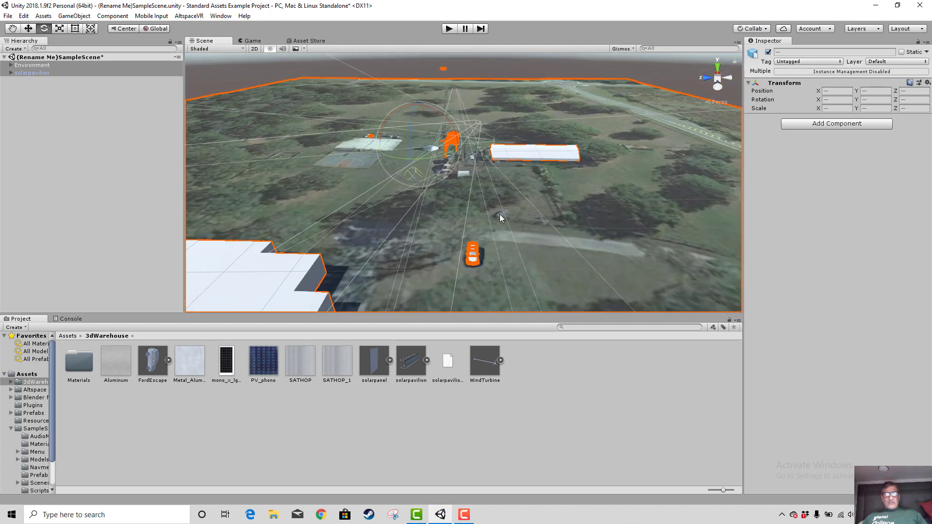
scroll(499, 215, up, 5)
scroll(499, 197, up, 3)
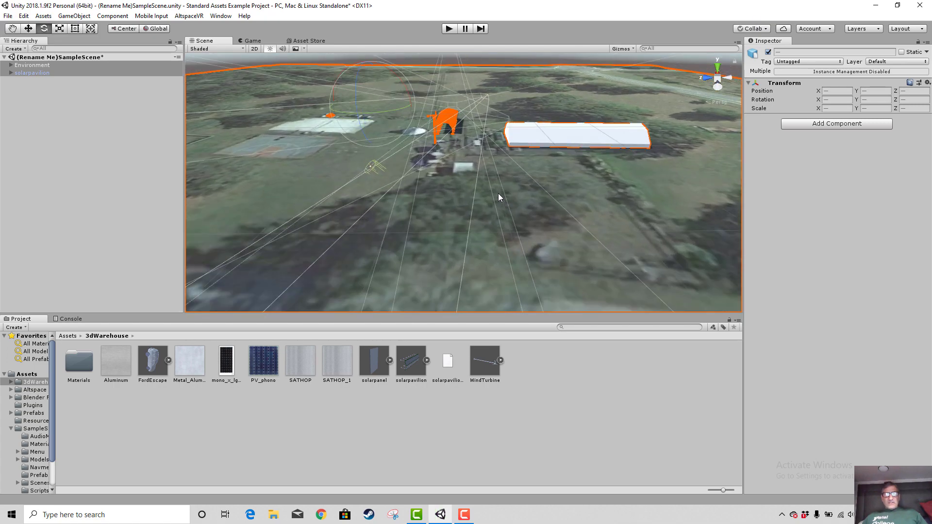
scroll(525, 188, down, 1)
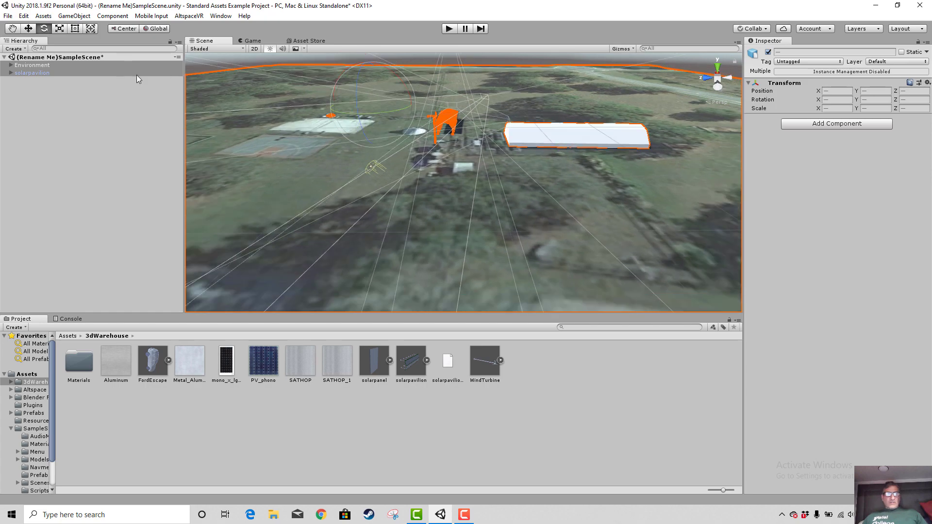
scroll(578, 249, up, 4)
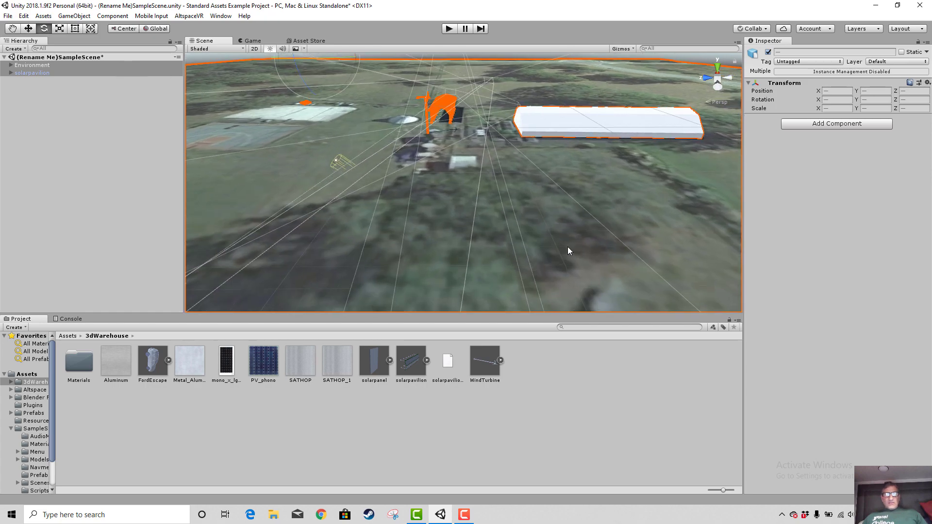
scroll(559, 233, down, 5)
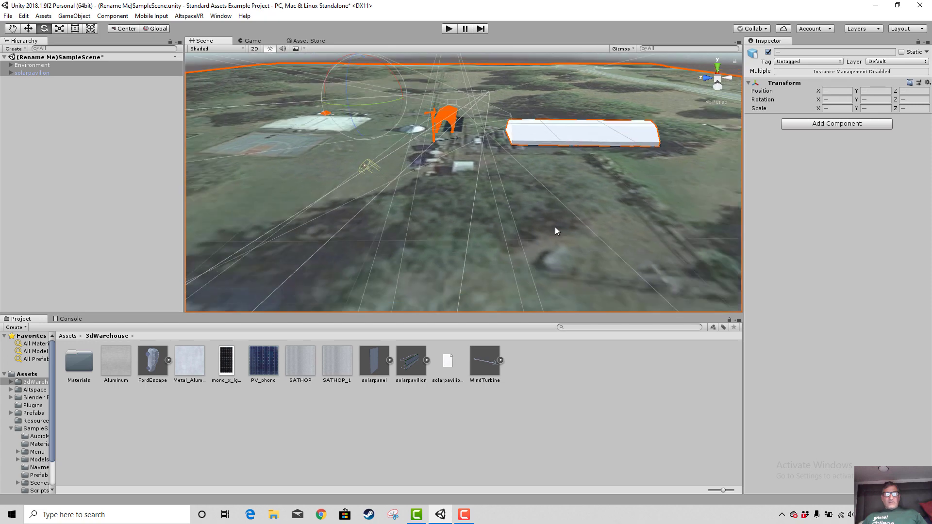
click(23, 15)
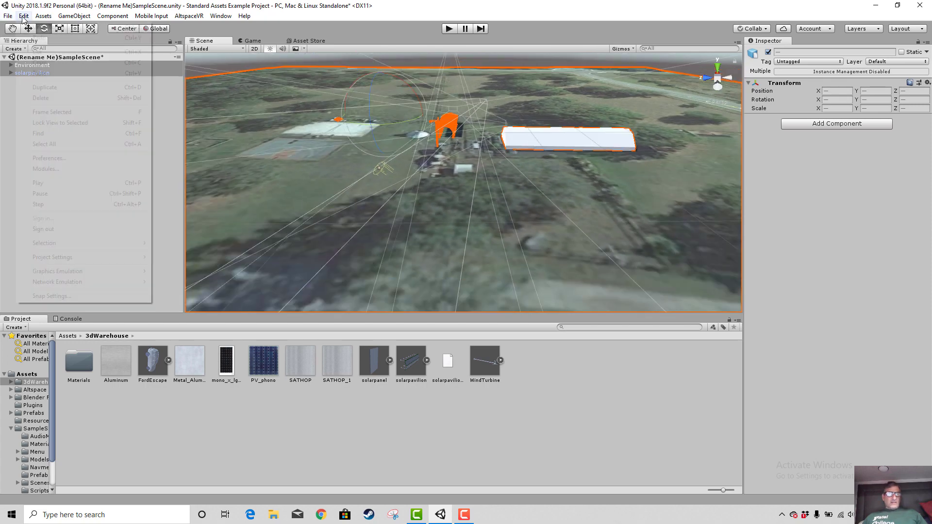
click(34, 28)
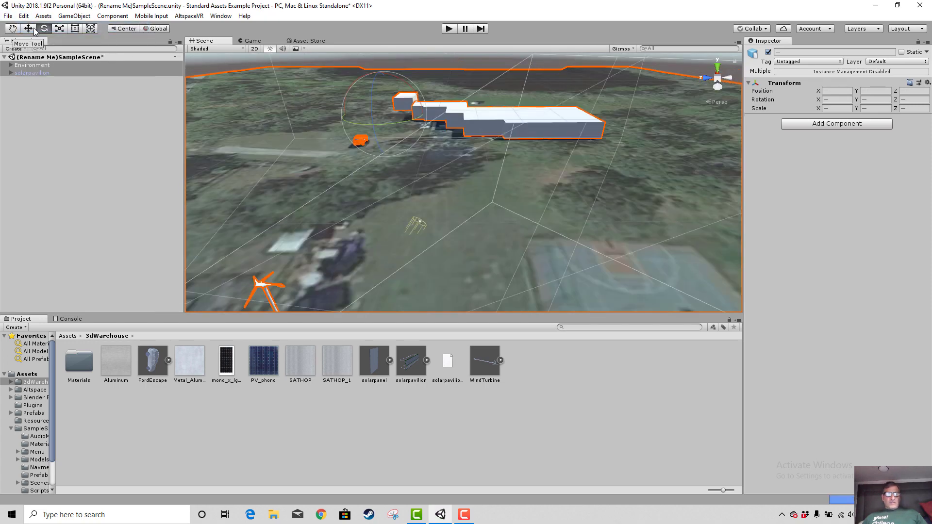
- Expand solarpavilion's full hierarchy and delete its imported camera skp_camera_1
middle_drag(453, 172, 626, 111)
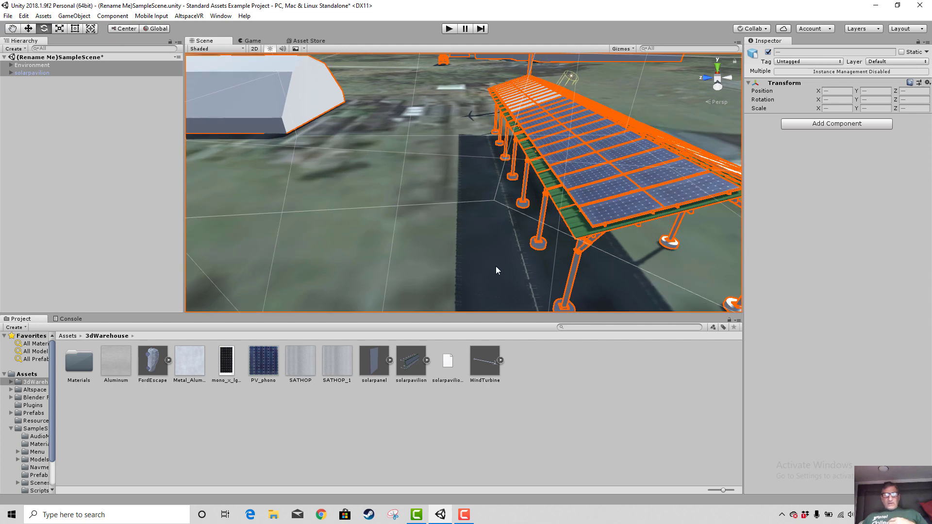
scroll(421, 231, down, 10)
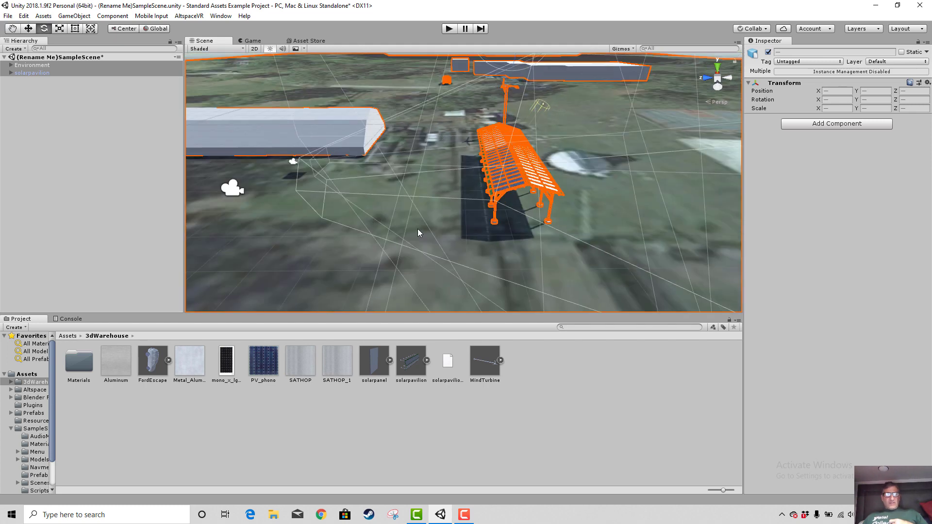
alt+click(10, 73)
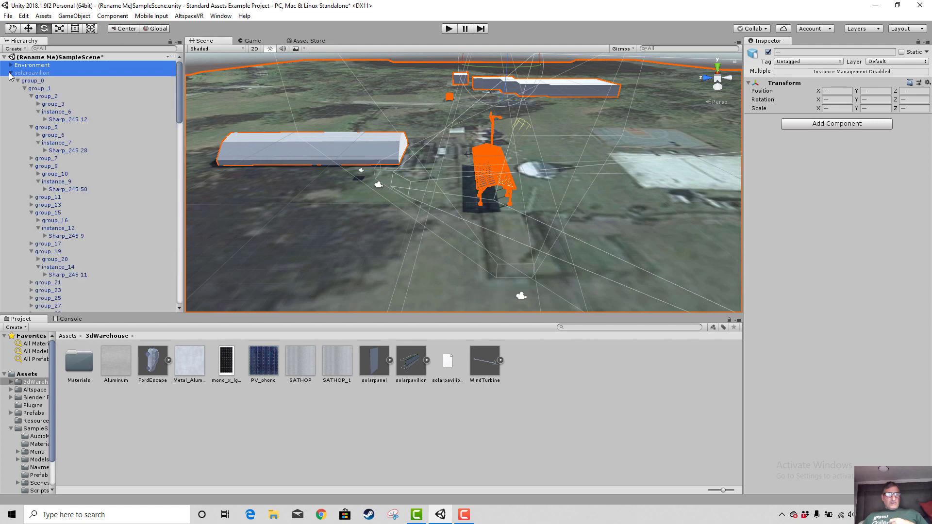
scroll(116, 171, down, 10)
scroll(115, 173, down, 15)
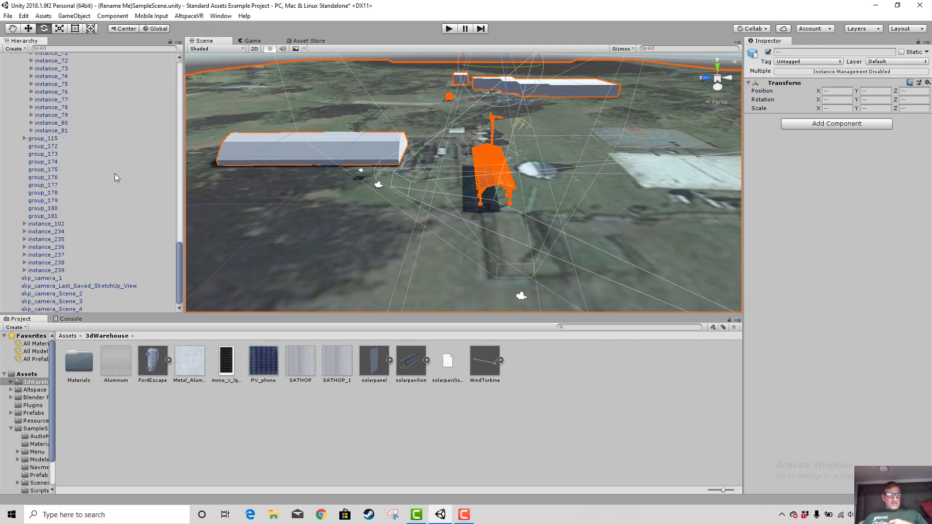
click(56, 279)
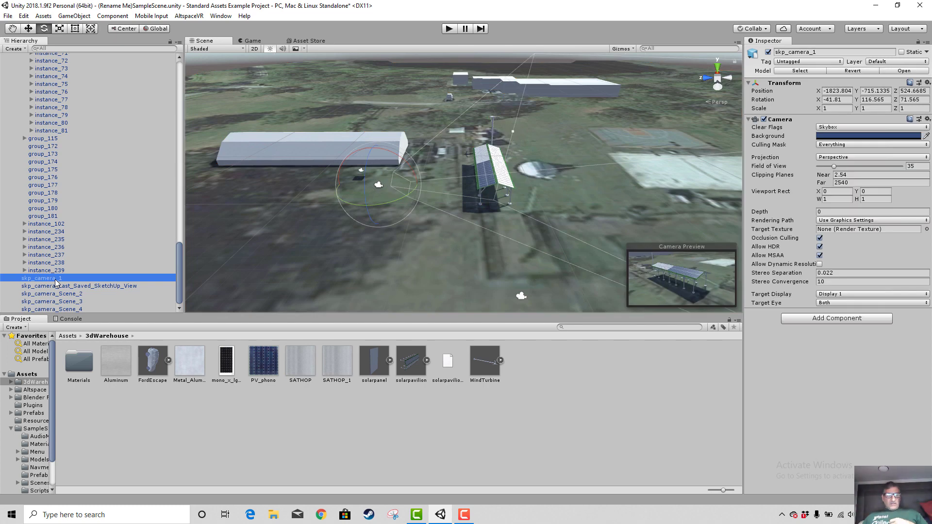
right_click(55, 279)
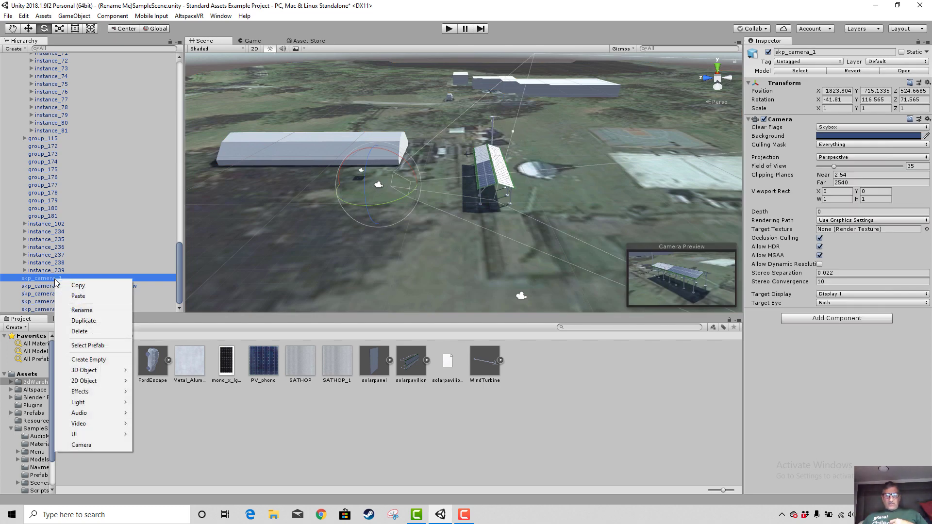
click(88, 332)
click(505, 277)
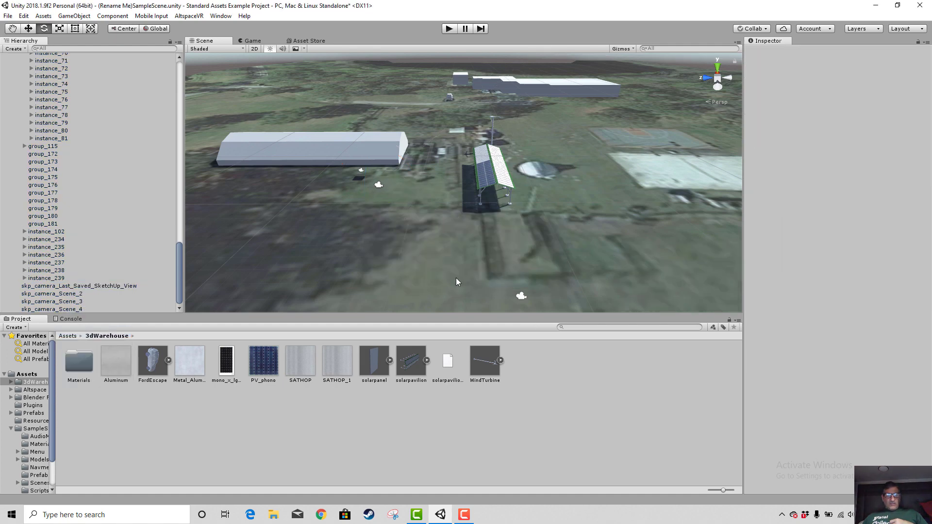
- Delete solarpavilion's other imported cameras: skp_camera_Last_Saved_SketchUp_View, skp_camera_Scene_2, skp_camera_Scene_3 and skp_camera_Scene_4
click(67, 289)
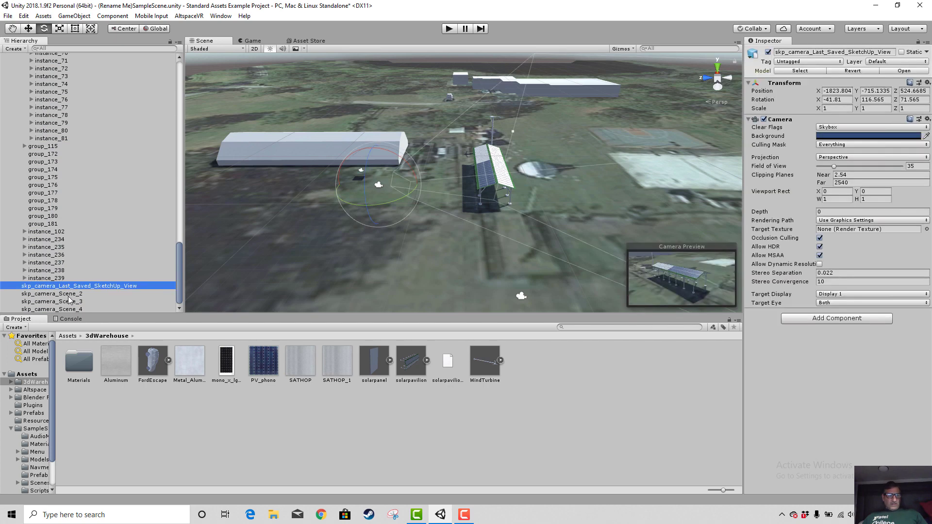
shift+click(69, 294)
shift+click(70, 301)
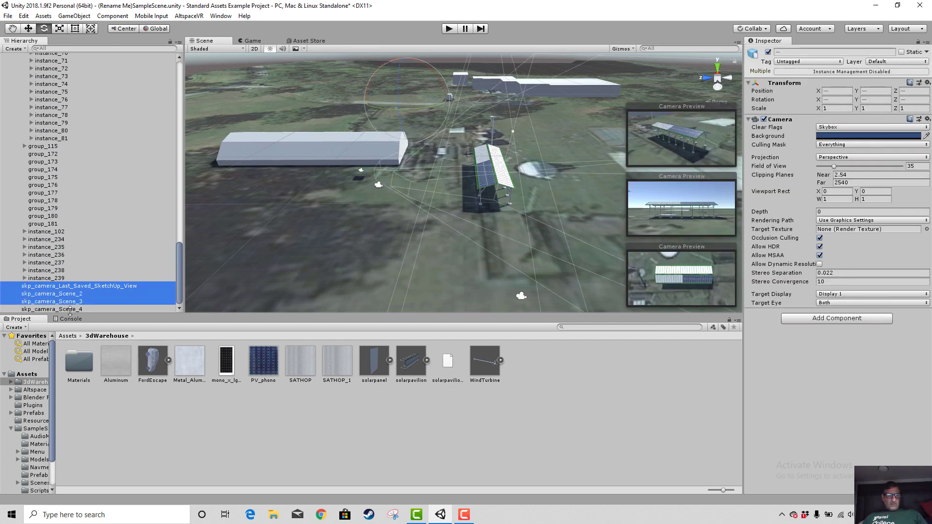
right_click(67, 292)
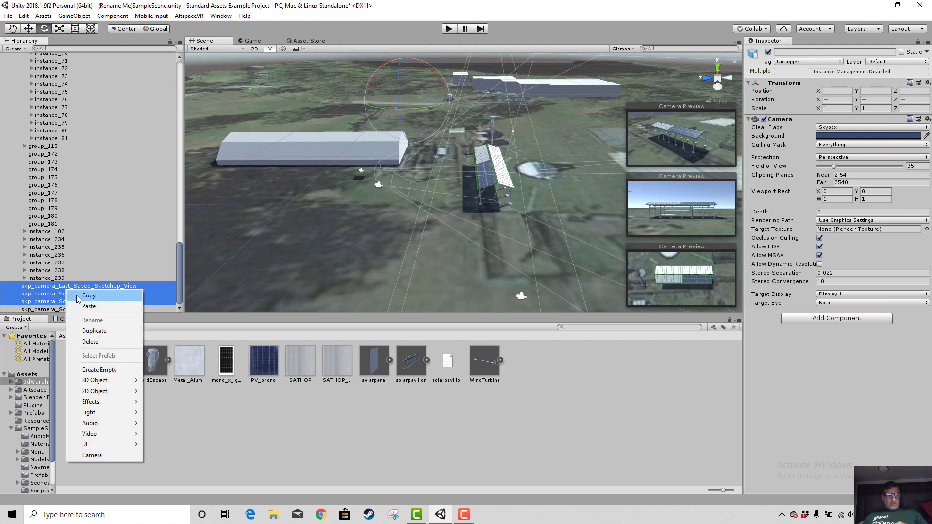
click(84, 342)
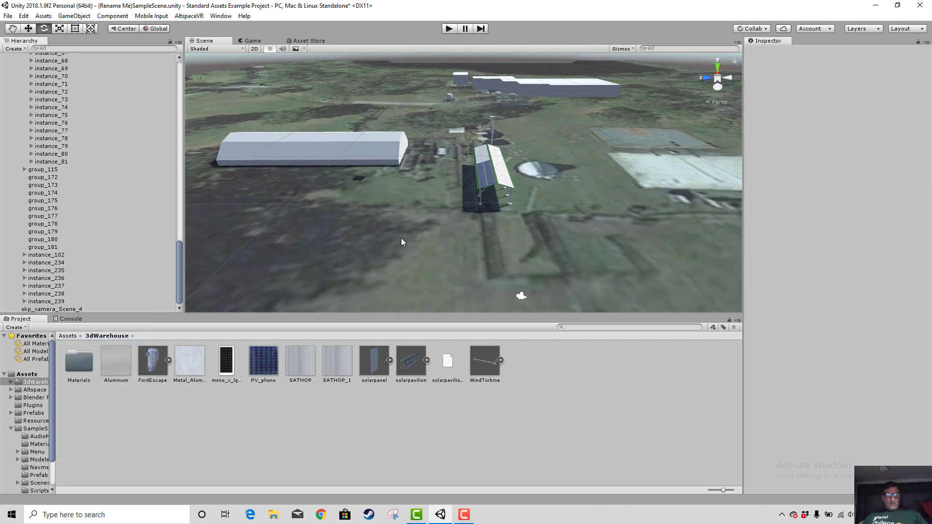
scroll(401, 242, up, 2)
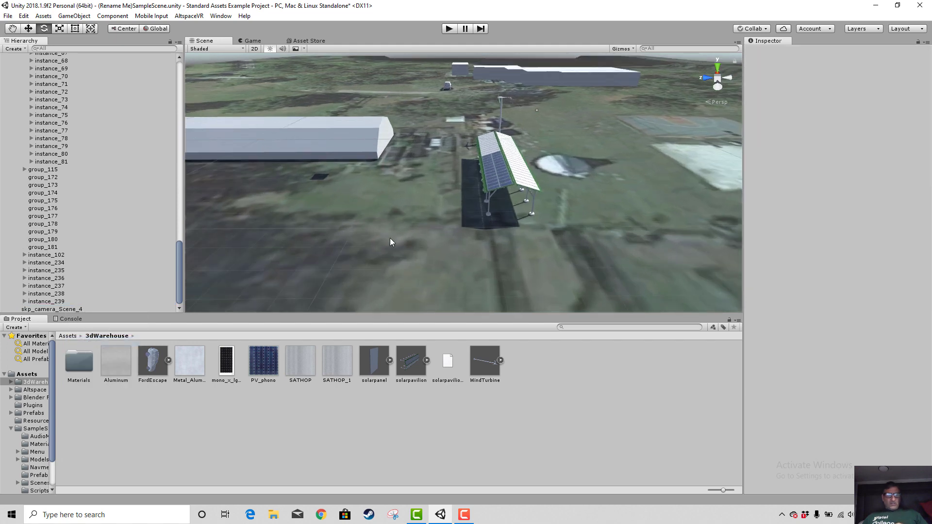
right_click(78, 309)
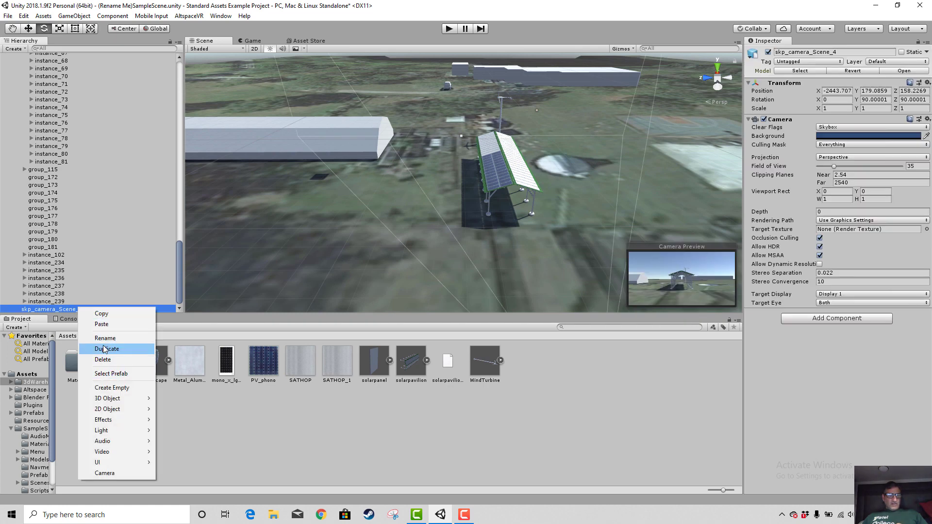
click(104, 360)
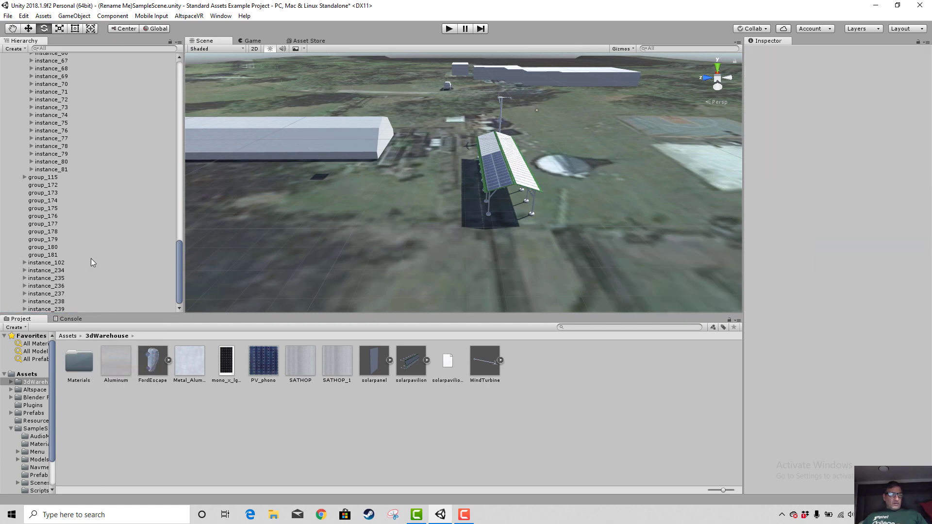
- Inspect solarpavilion's remaining parts, including group_177, instance_81 and Sharp_245 44, to see where each sits in the model
click(42, 247)
click(42, 224)
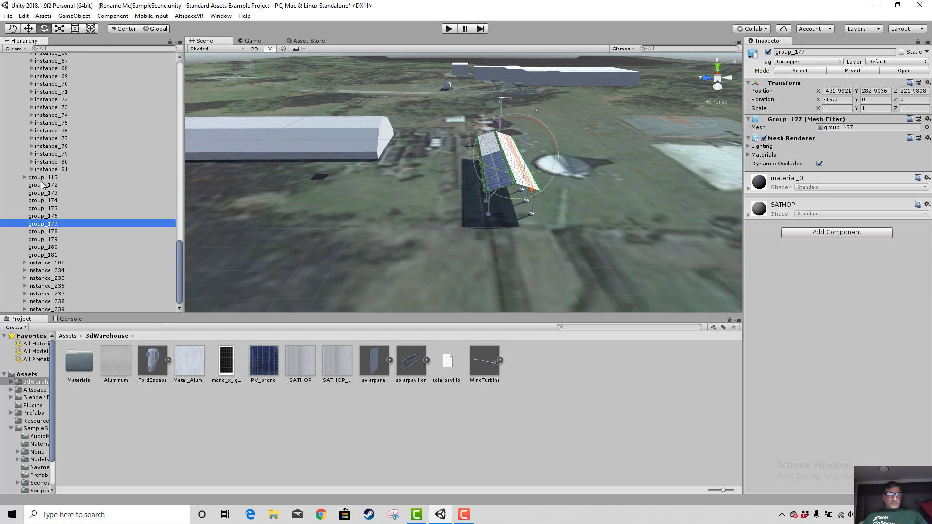
click(41, 185)
click(41, 170)
scroll(48, 153, up, 10)
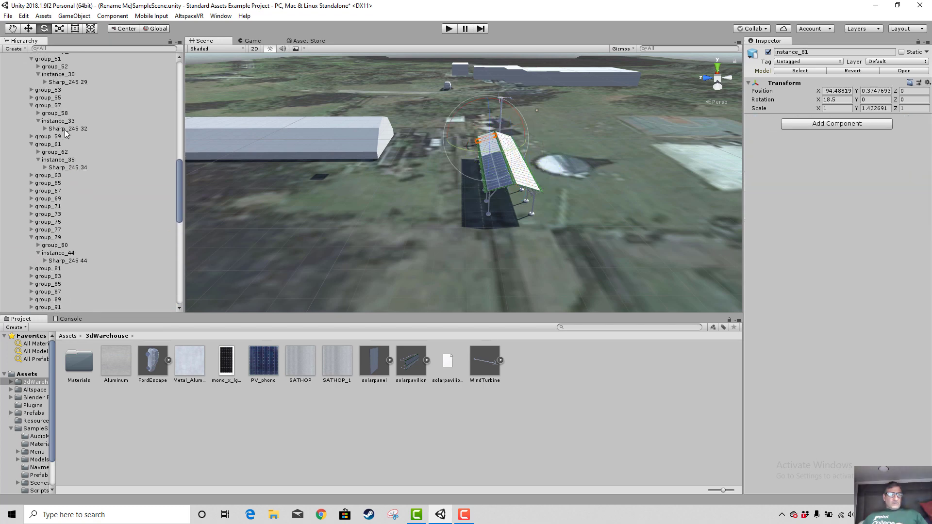
click(66, 260)
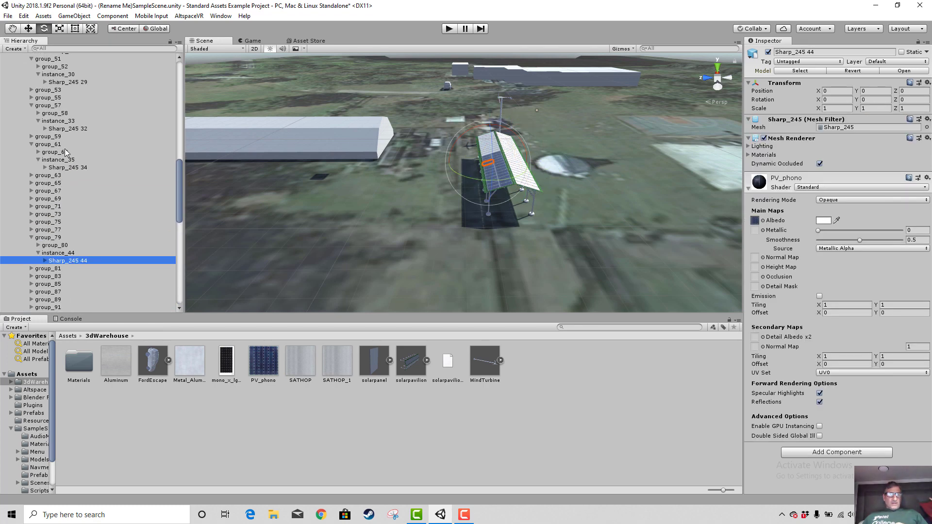
scroll(68, 139, up, 8)
scroll(68, 141, up, 3)
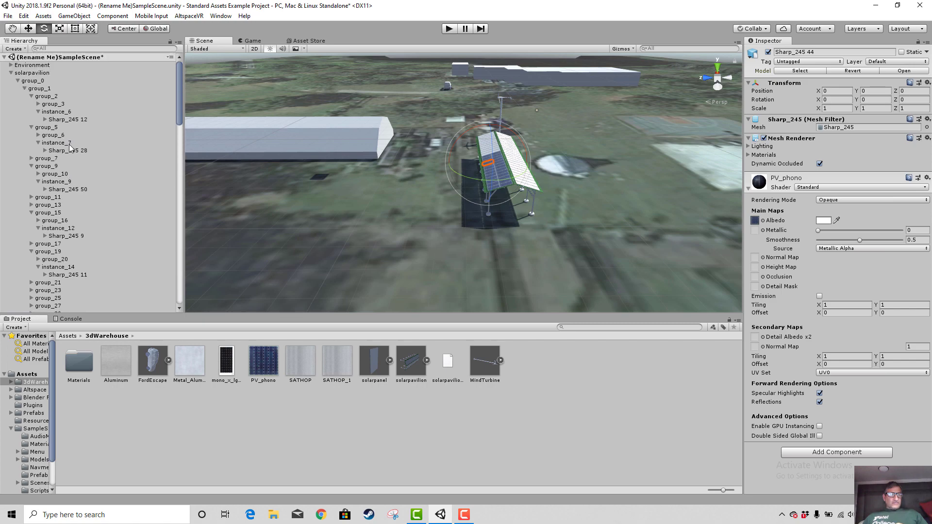
- Examine the whole farm scene from farther away and look up at the sun's position in the sky
scroll(525, 188, down, 6)
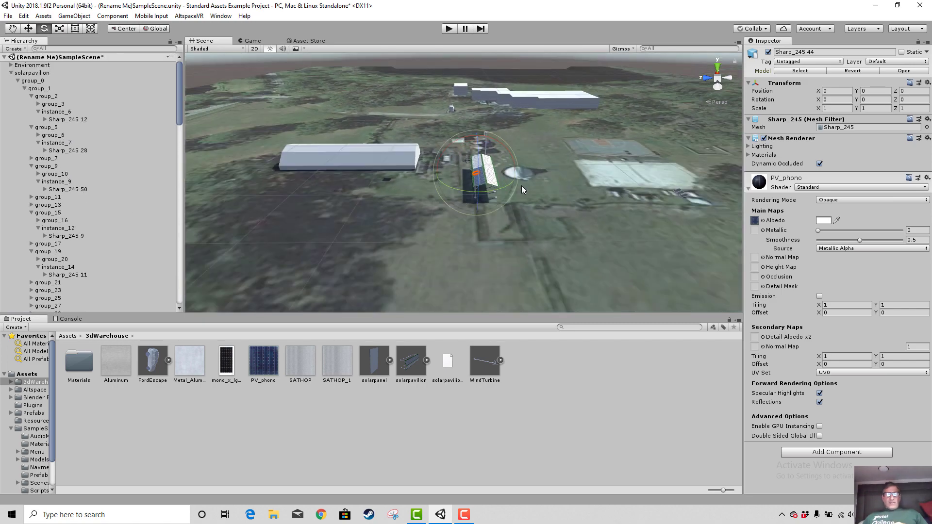
scroll(522, 185, down, 2)
middle_drag(572, 176, 454, 239)
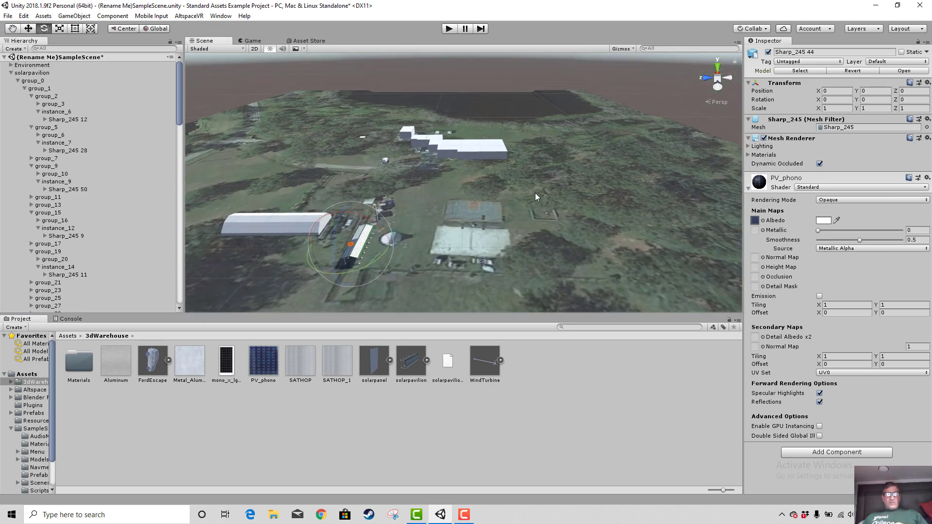
scroll(529, 185, down, 4)
middle_drag(525, 176, 504, 294)
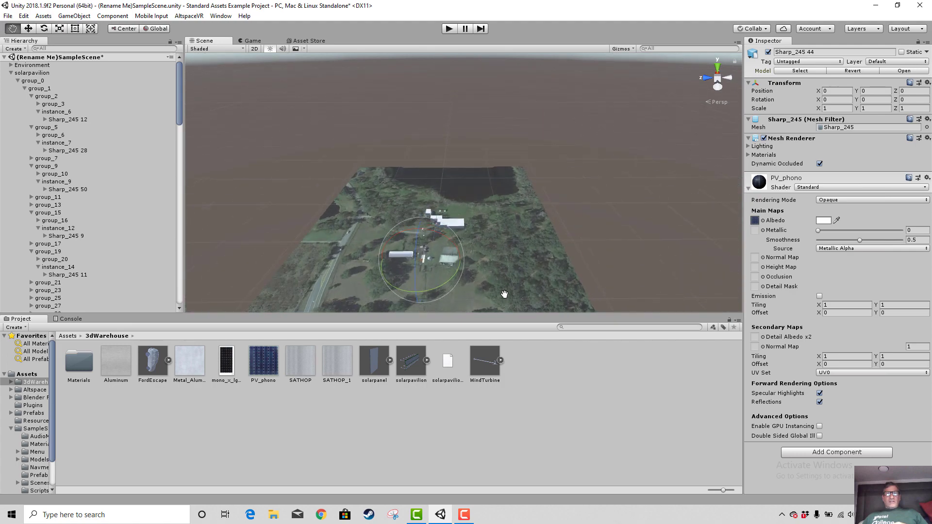
alt+drag(504, 295, 546, 202)
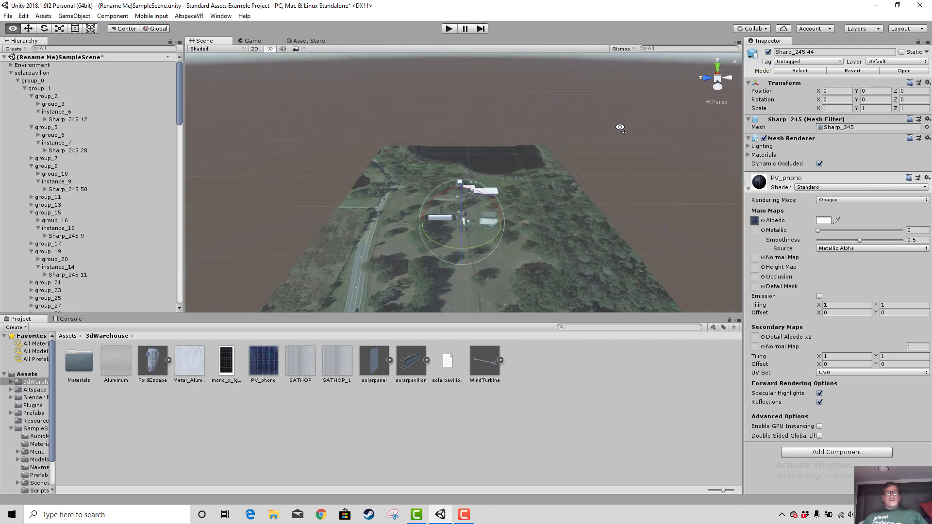
alt+drag(620, 127, 687, 412)
right_drag(669, 505, 735, 416)
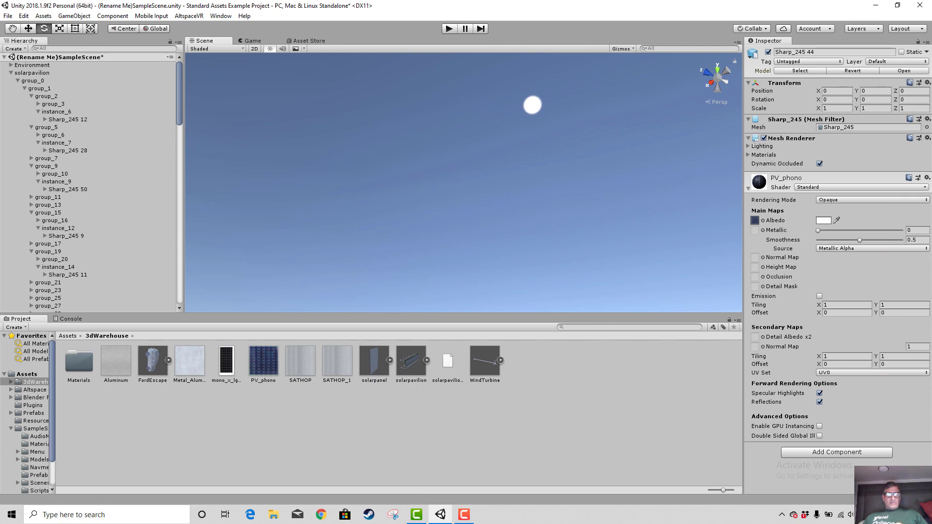
click(464, 515)
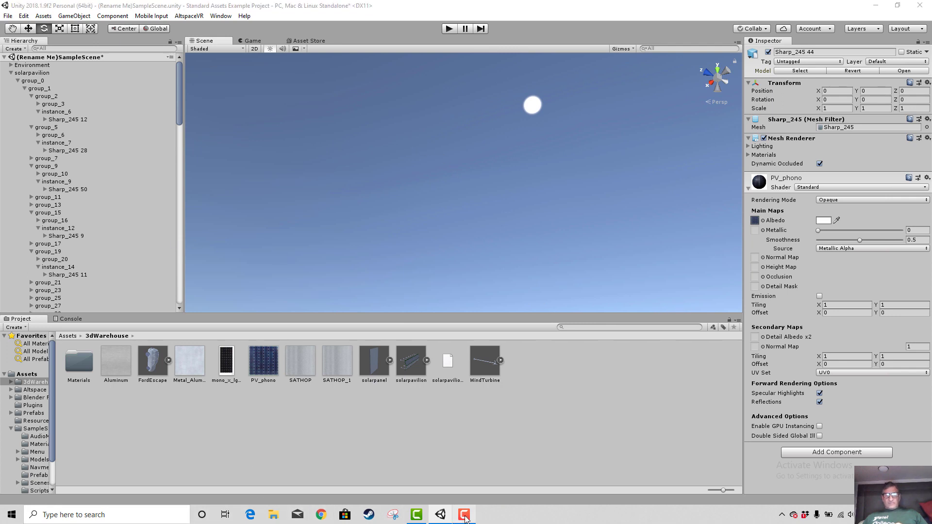
click(817, 439)
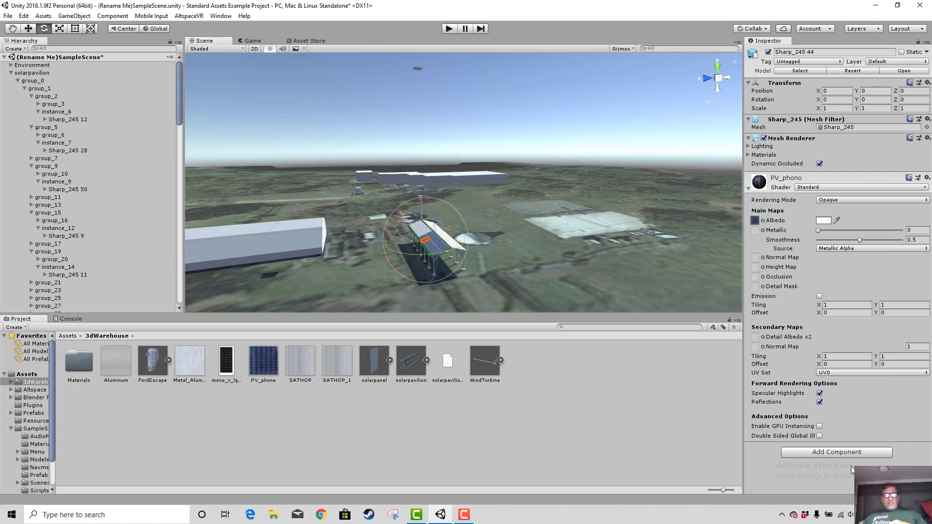
middle_drag(597, 211, 585, 209)
mouse_move(585, 210)
right_down()
mouse_move(587, 181)
mouse_move(626, 111)
mouse_move(624, 140)
mouse_move(560, 114)
right_up()
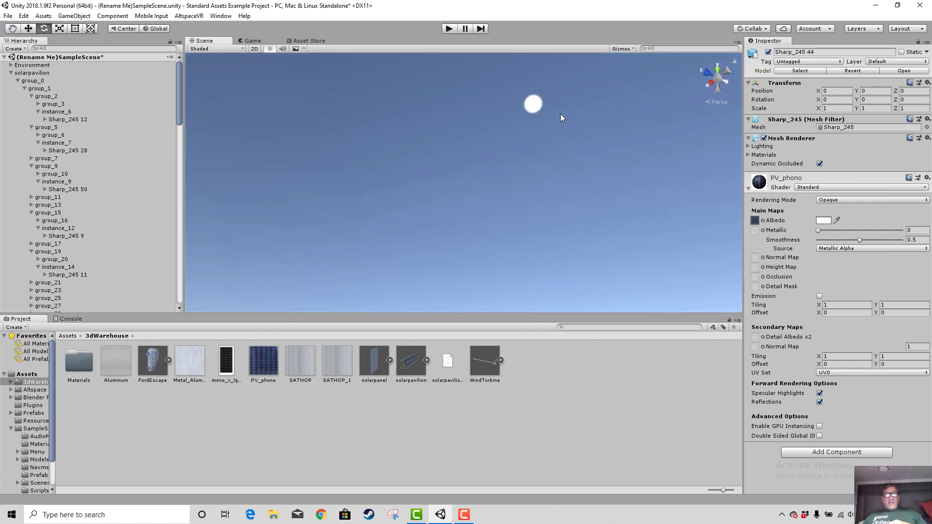
- Toggle the Scene view lighting off, on and off again to compare how the farm buildings are lit and shadowed
click(270, 48)
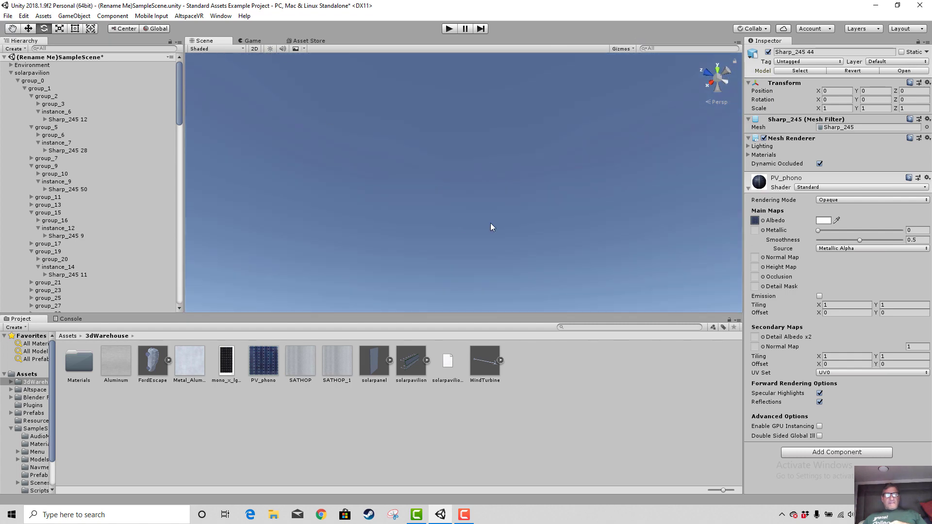
right_drag(526, 214, 484, 403)
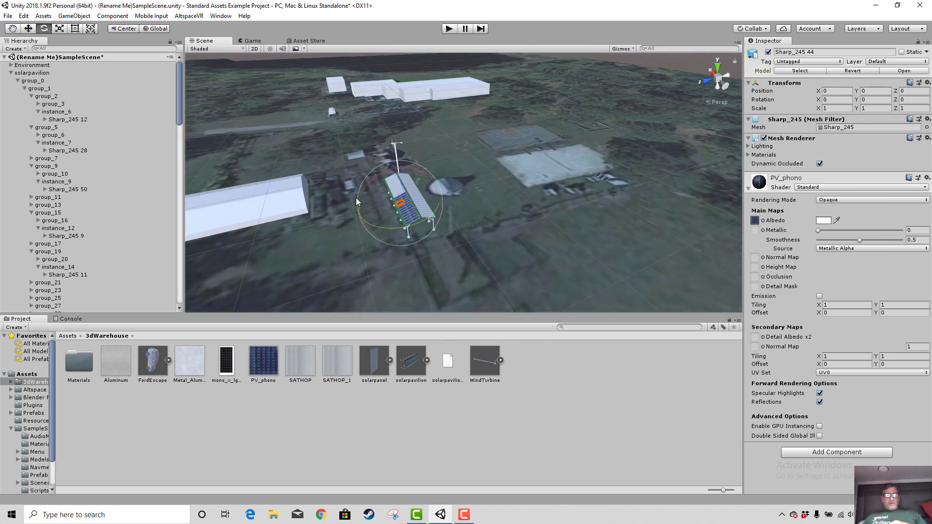
click(270, 48)
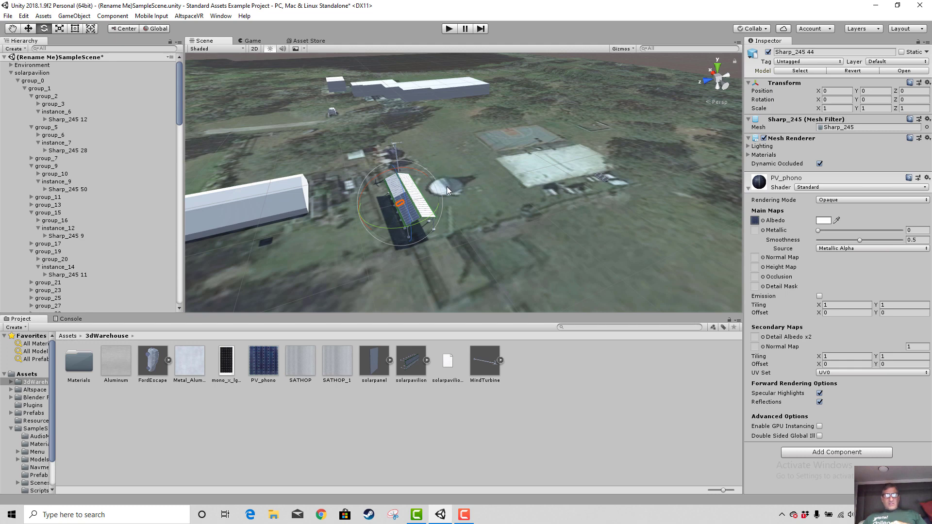
click(269, 48)
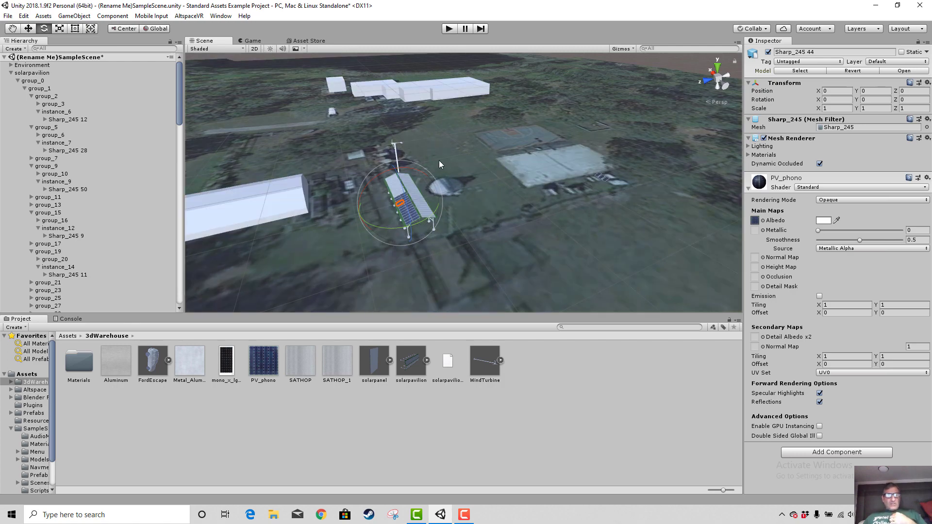
scroll(466, 208, down, 10)
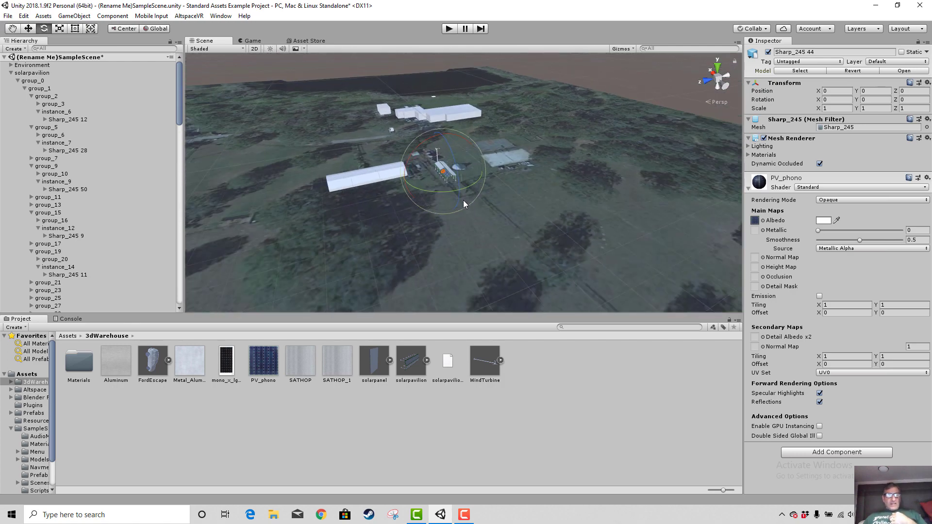
mouse_move(494, 226)
middle_down()
mouse_move(472, 228)
mouse_move(494, 230)
middle_up()
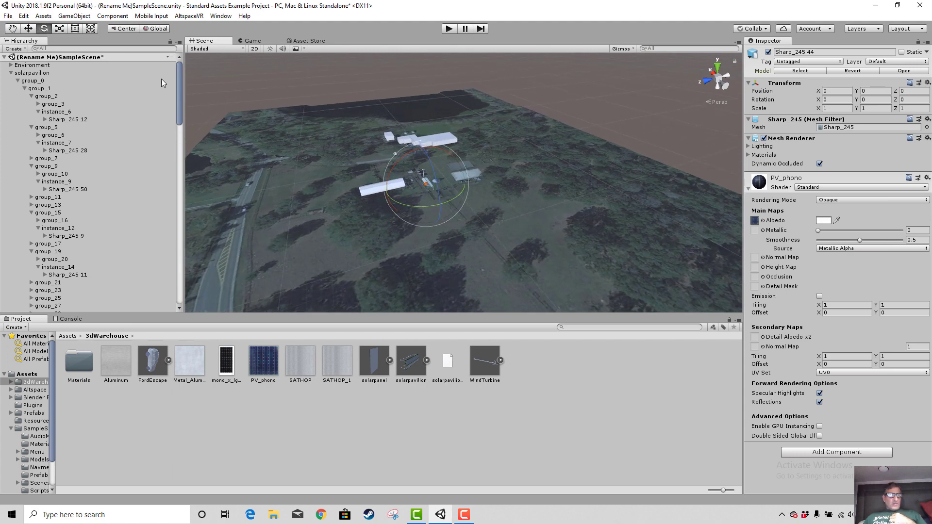
- Select the Directional Light inside Environment and move it freehand to about Y 33.4, Z 21.6
click(10, 72)
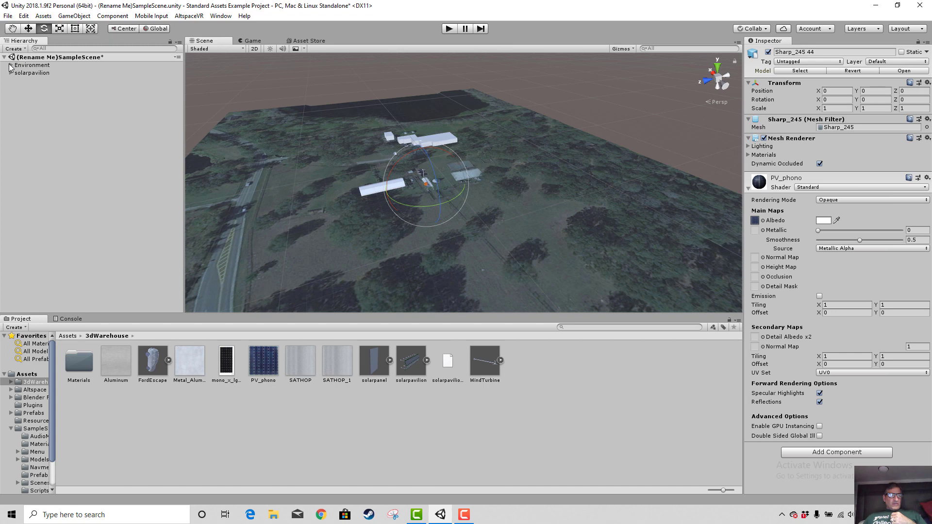
click(10, 65)
click(49, 72)
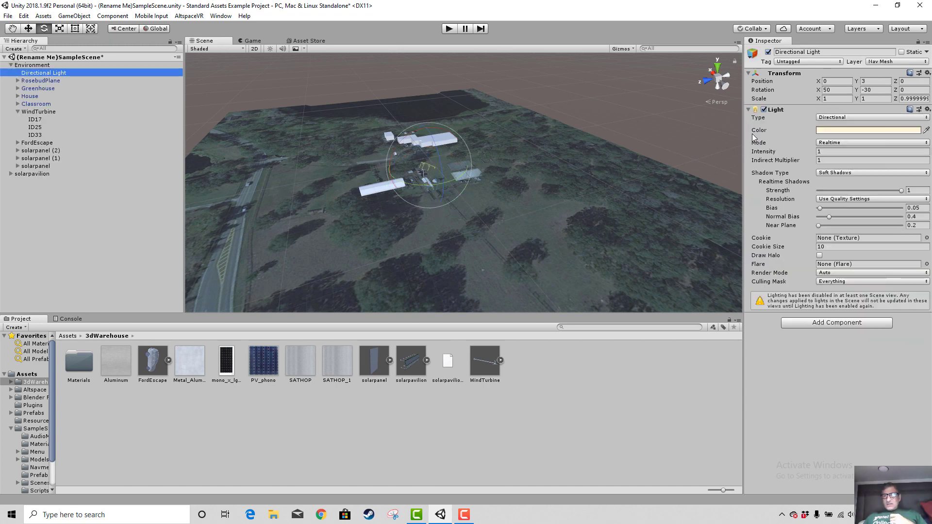
scroll(517, 174, up, 5)
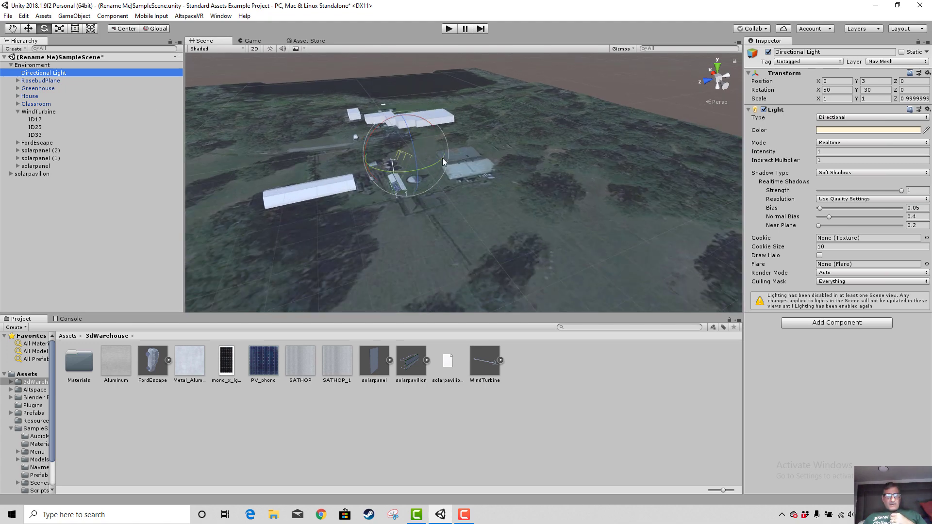
click(28, 28)
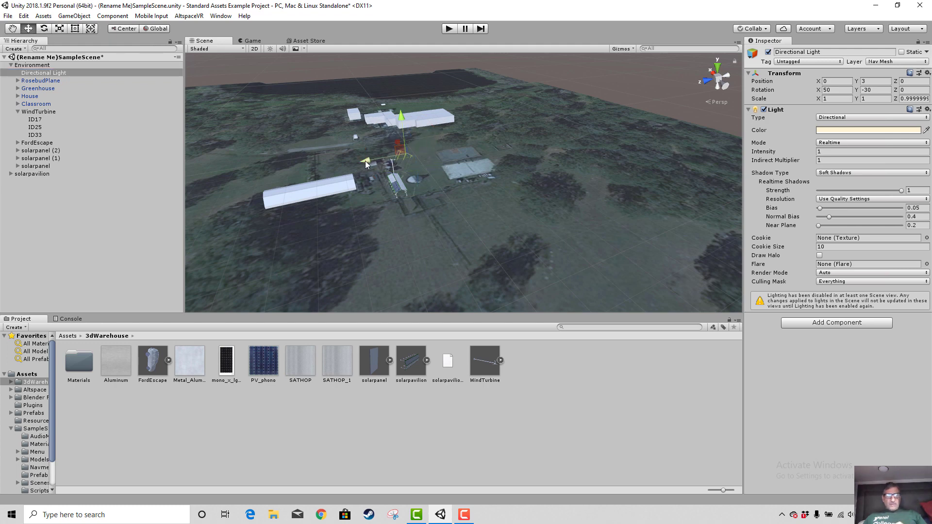
drag(365, 161, 325, 164)
drag(354, 127, 348, 68)
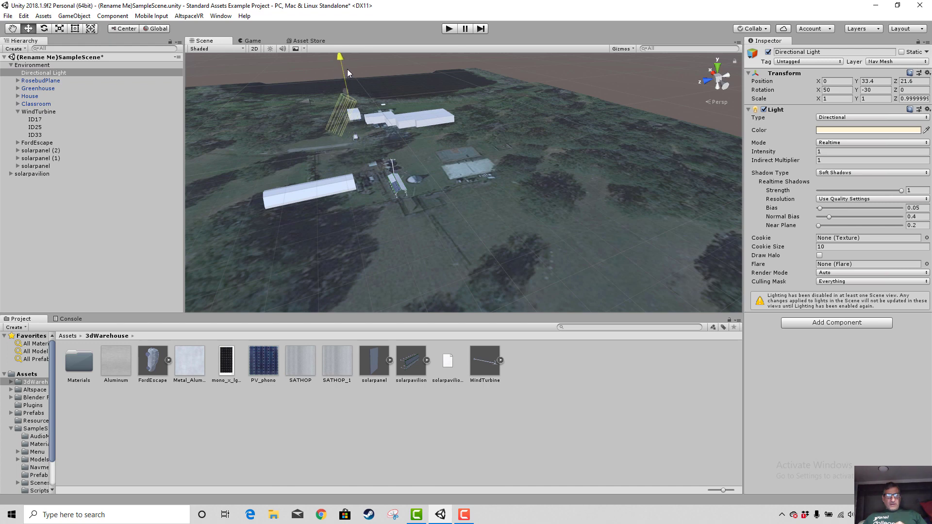
- Rotate the Directional Light freehand to about 61.3, -137.9, -117.7 and turn the Scene view lighting on
click(44, 28)
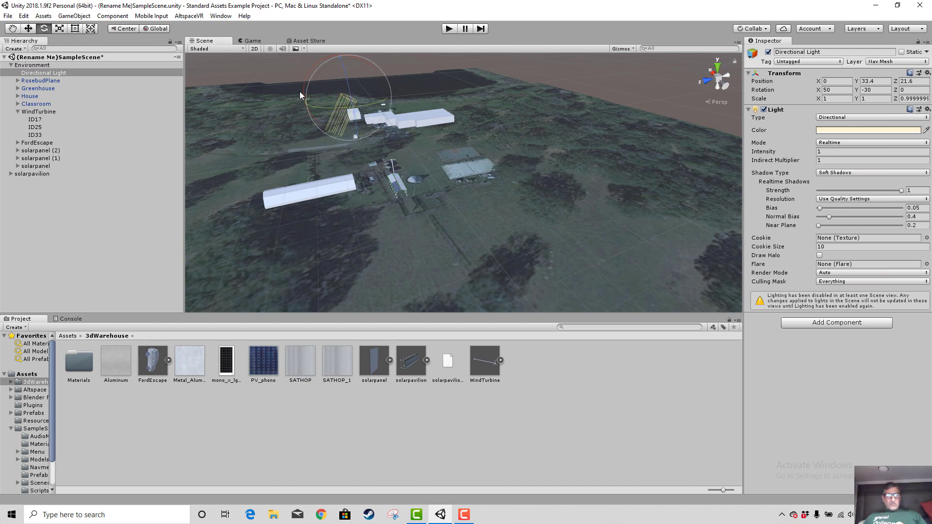
drag(304, 88, 338, 150)
click(270, 49)
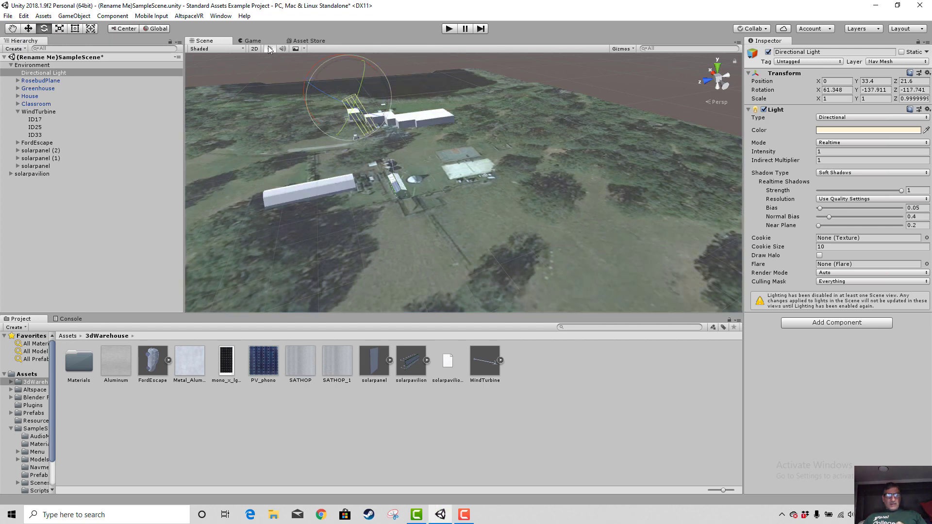
- Check the building shadows and rotate the Directional Light further, to about 49.3, -148.6, -121.9
scroll(365, 162, up, 4)
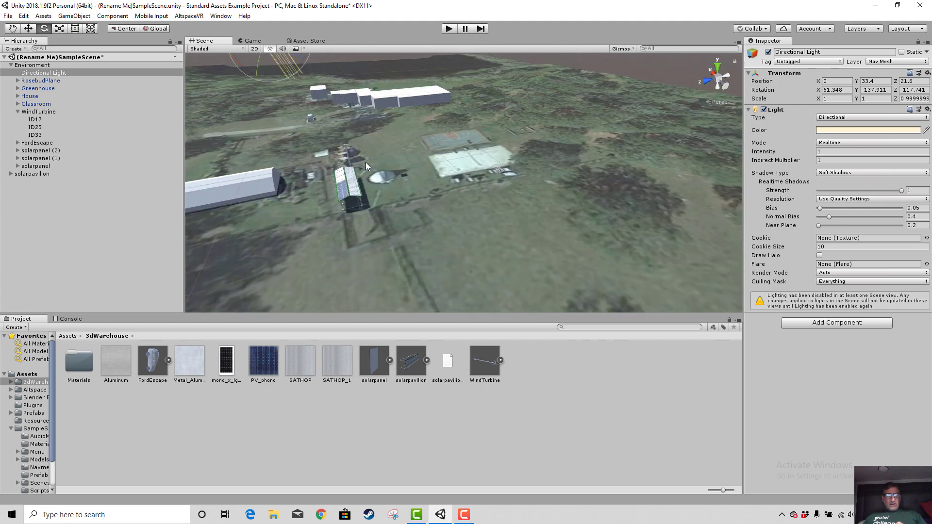
scroll(364, 160, down, 3)
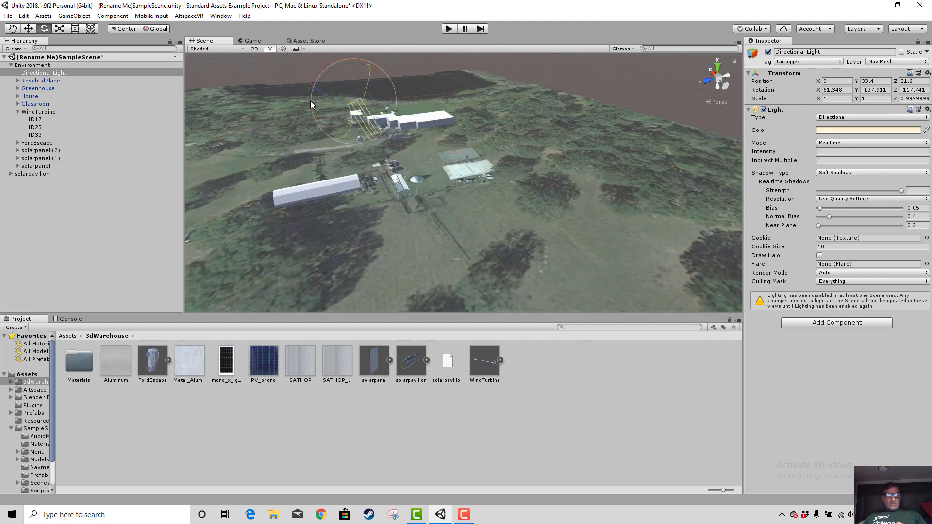
drag(310, 98, 337, 121)
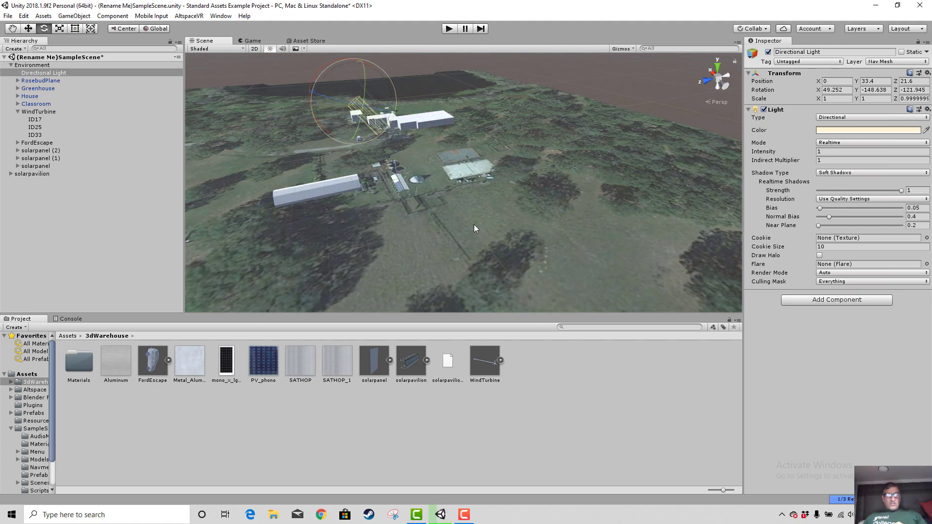
- Move the Directional Light high above and beside the farm plane, to about Y 248.6, Z 216
right_drag(474, 224, 533, 185)
middle_drag(533, 184, 417, 204)
scroll(514, 191, down, 3)
scroll(424, 210, down, 5)
scroll(418, 205, down, 1)
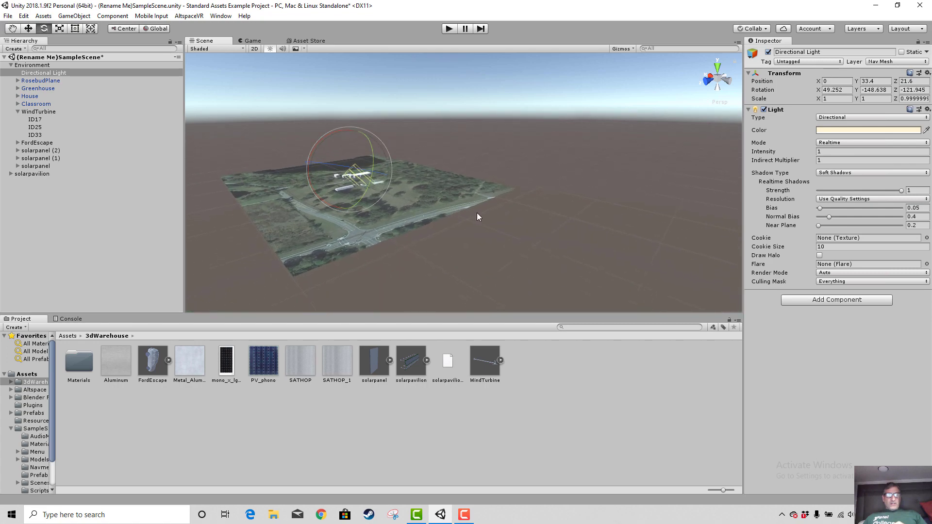
right_drag(477, 214, 380, 198)
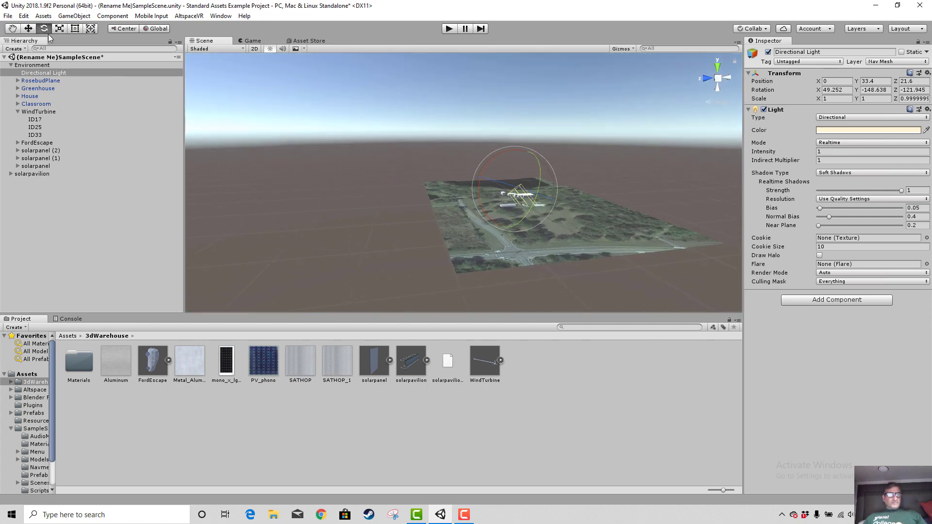
key(r)
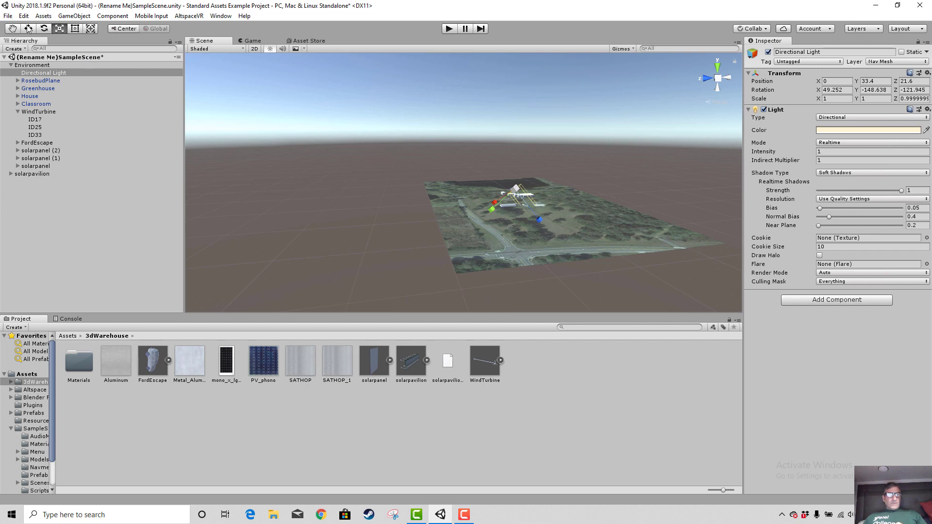
key(w)
drag(480, 185, 421, 46)
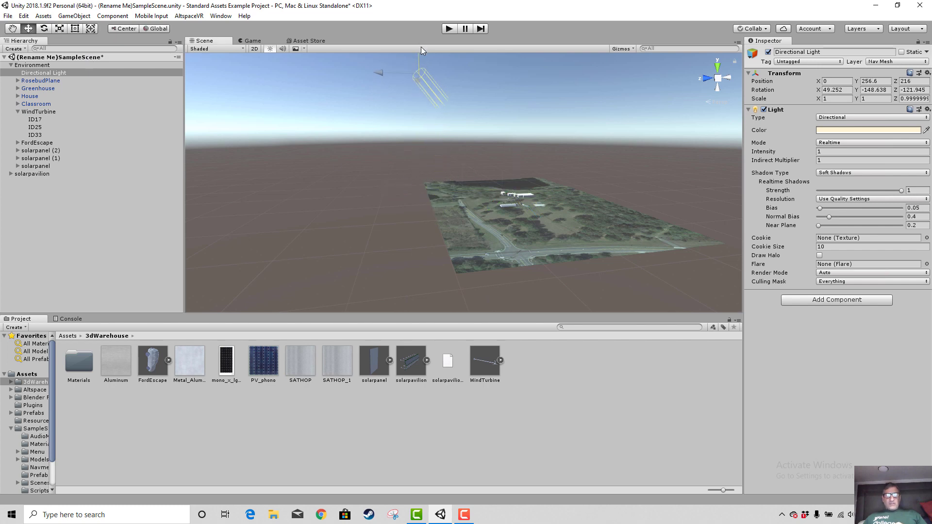
- Examine the solar pavilion, greenhouse and surrounding buildings up close under the repositioned light to check their shadows
alt+drag(546, 225, 457, 249)
scroll(457, 249, up, 10)
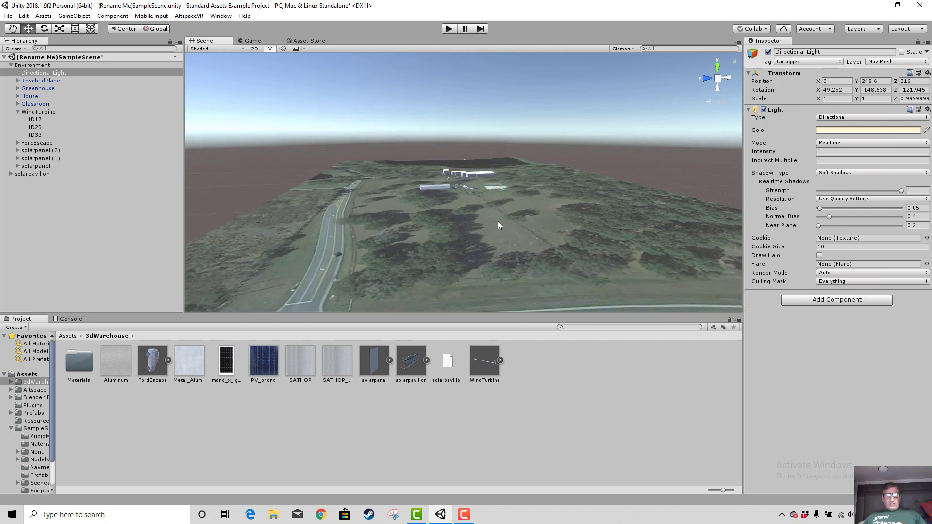
scroll(494, 223, up, 8)
middle_drag(538, 269, 513, 272)
scroll(420, 270, up, 3)
middle_drag(419, 273, 429, 264)
scroll(489, 238, down, 10)
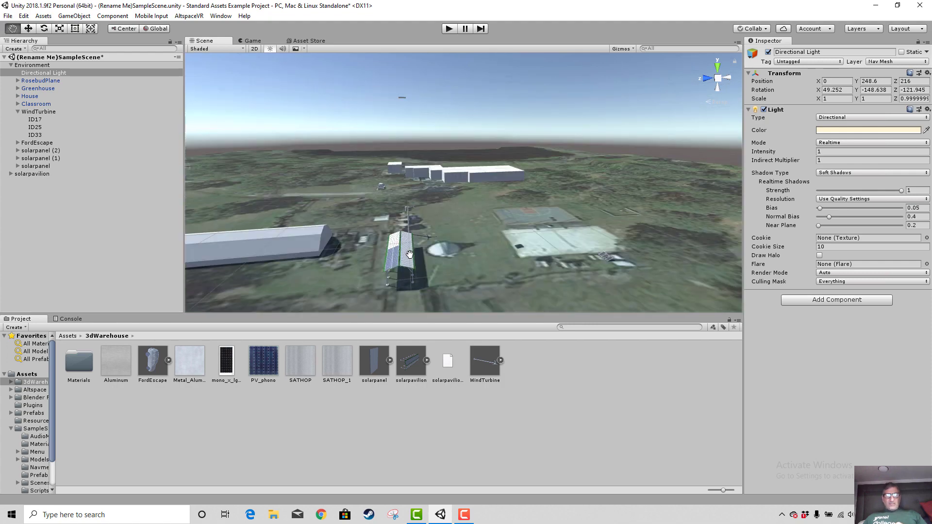
mouse_move(413, 228)
middle_down()
mouse_move(416, 246)
mouse_move(406, 226)
mouse_move(403, 242)
middle_up()
scroll(416, 246, down, 2)
scroll(417, 249, up, 4)
scroll(417, 249, down, 6)
scroll(493, 233, up, 3)
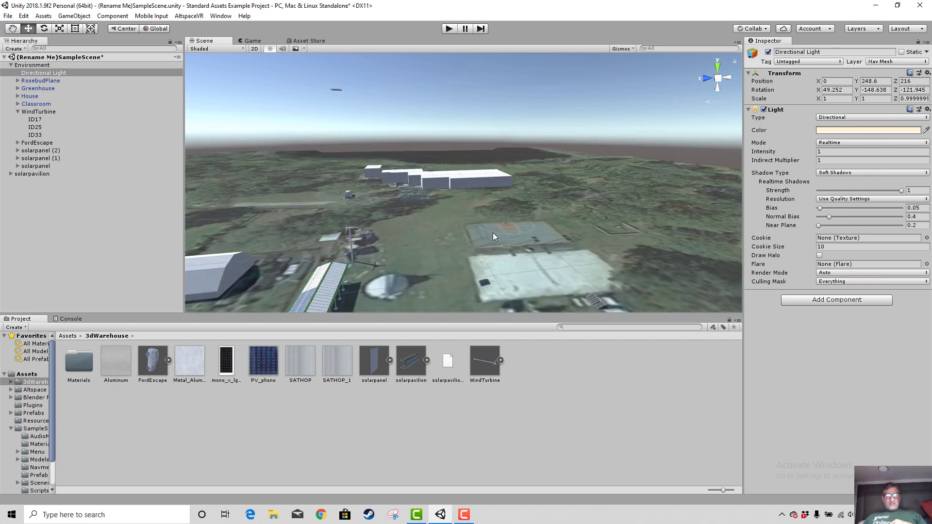
- Select the slab floating in the sky above the farm and examine which object it belongs to
click(484, 286)
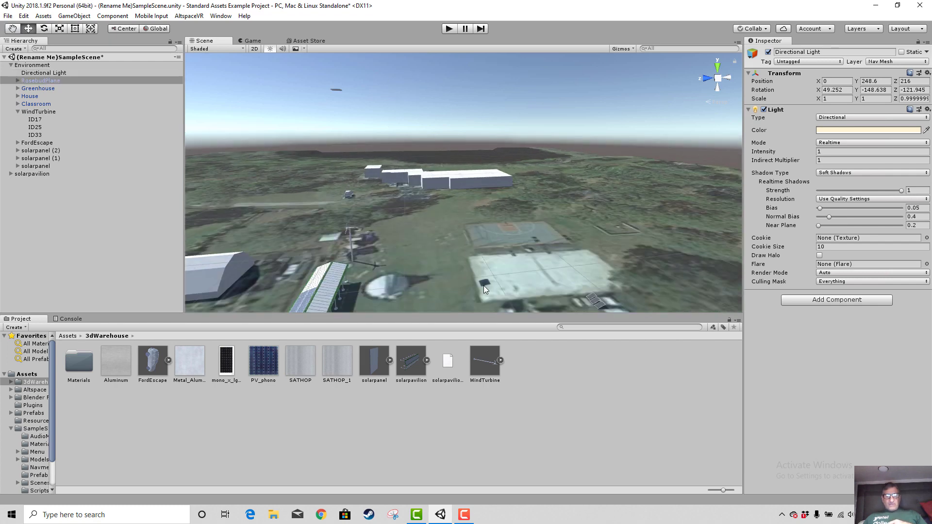
click(339, 92)
click(336, 90)
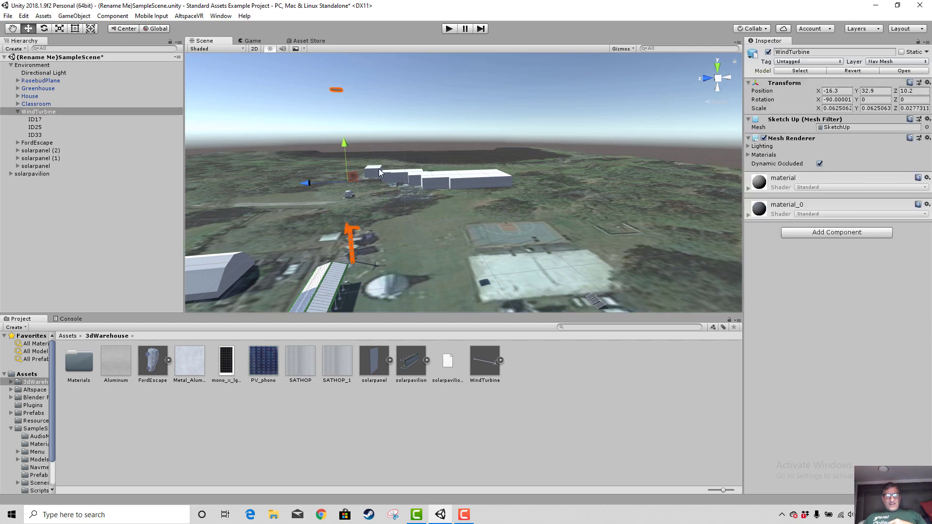
scroll(369, 194, up, 5)
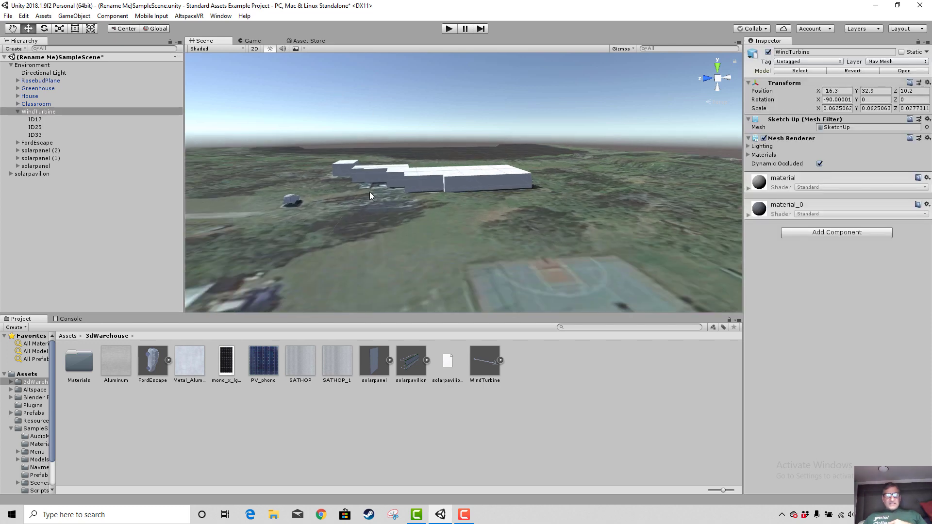
scroll(364, 193, down, 6)
mouse_move(356, 193)
middle_down()
mouse_move(370, 196)
mouse_move(367, 208)
middle_up()
scroll(403, 195, up, 4)
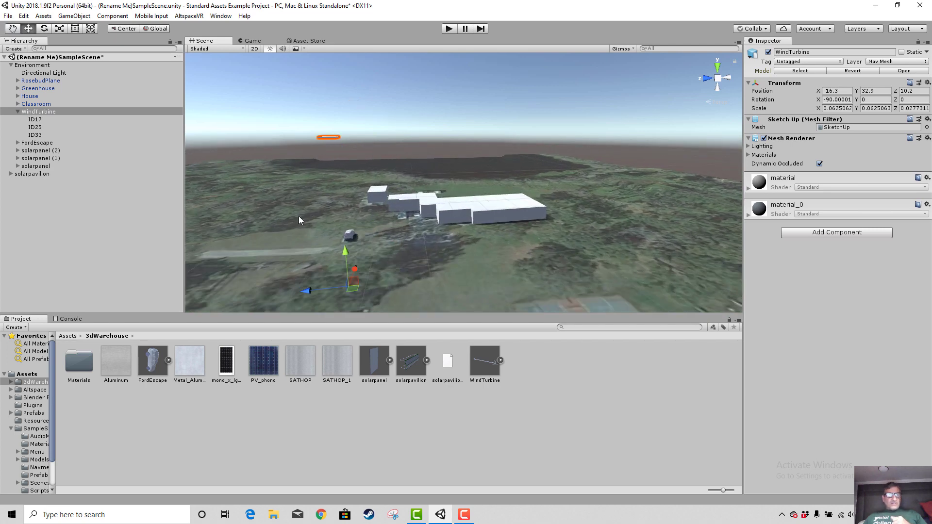
click(464, 515)
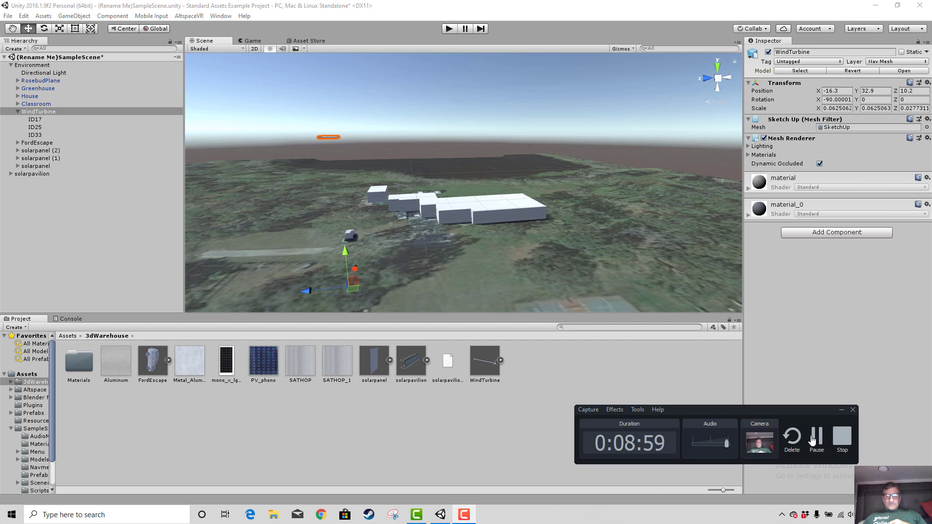
click(817, 439)
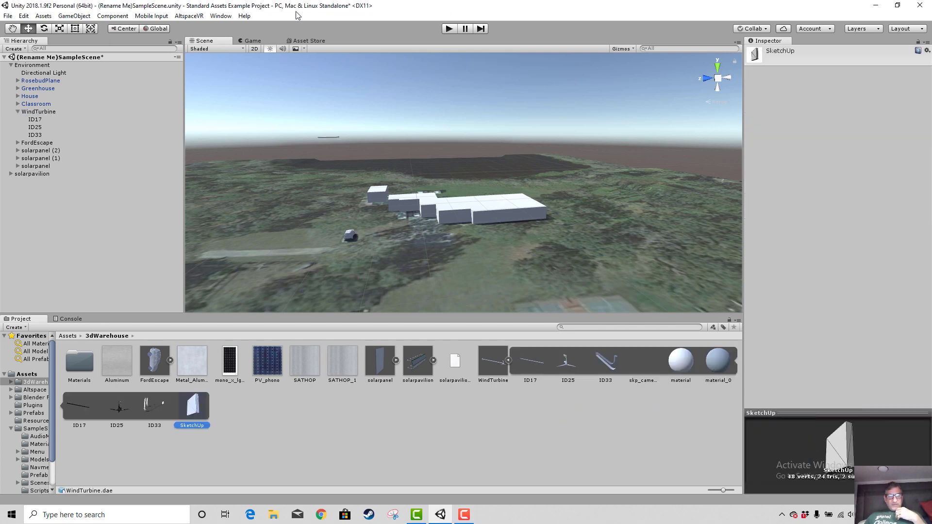
- Try to remove the SketchUp mesh, the source of the floating slab, from the WindTurbine asset in the 3dWarehouse folder
click(331, 137)
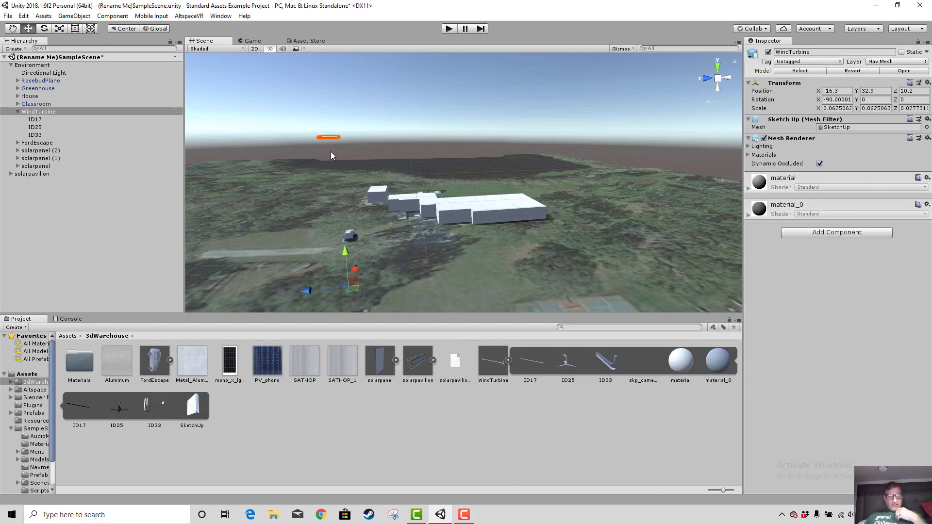
click(193, 409)
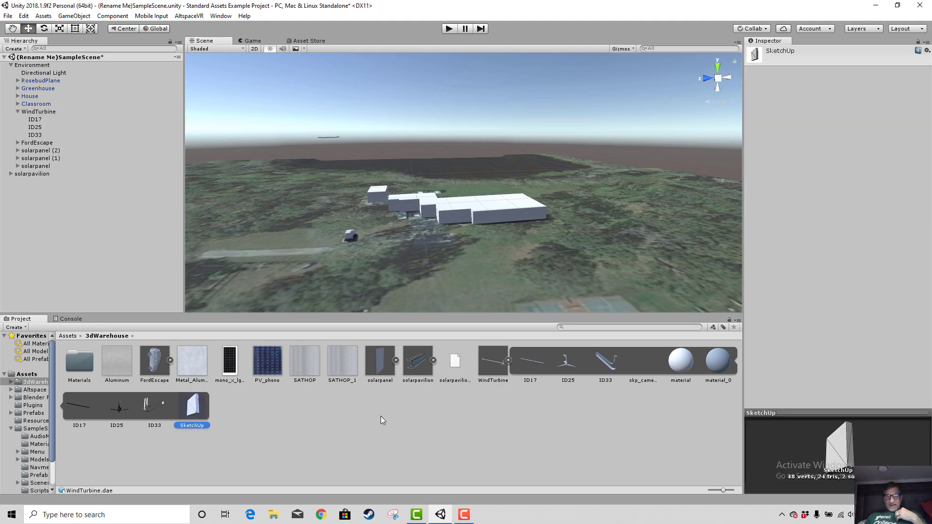
scroll(397, 241, down, 5)
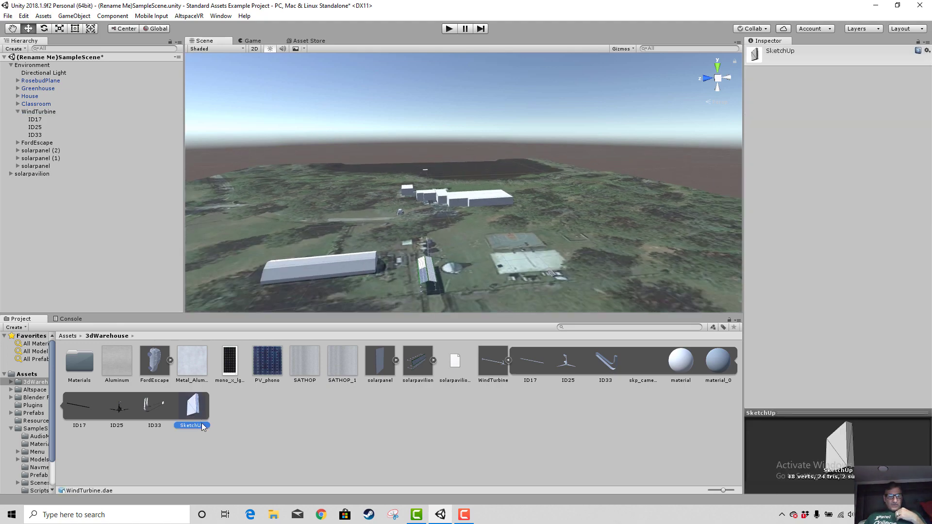
right_click(199, 414)
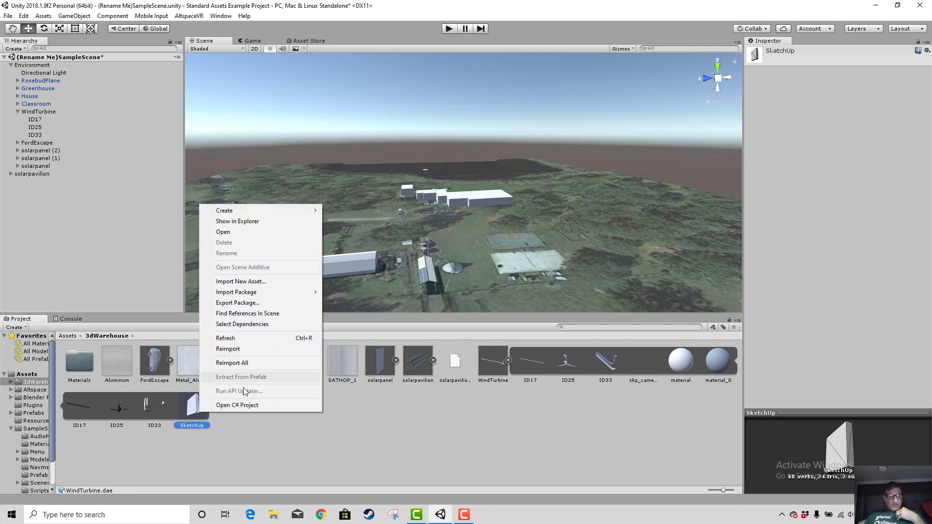
click(191, 413)
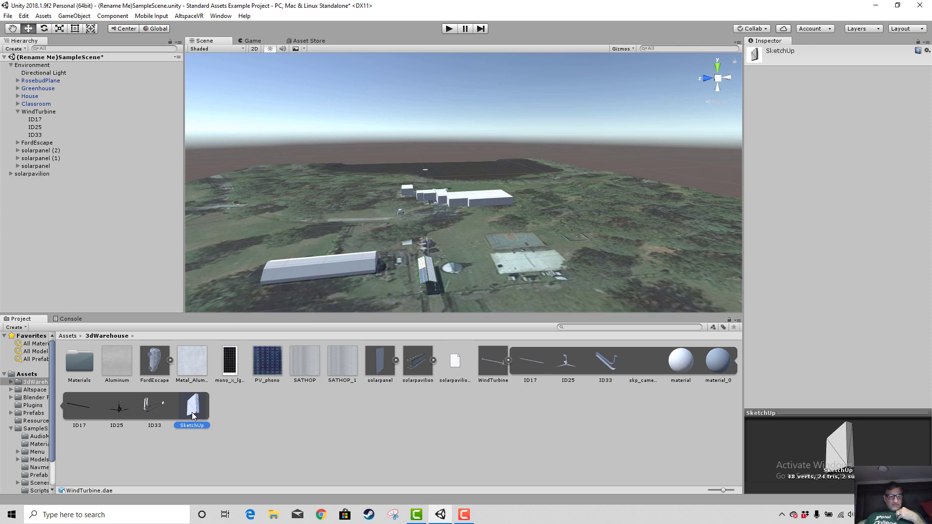
right_click(193, 411)
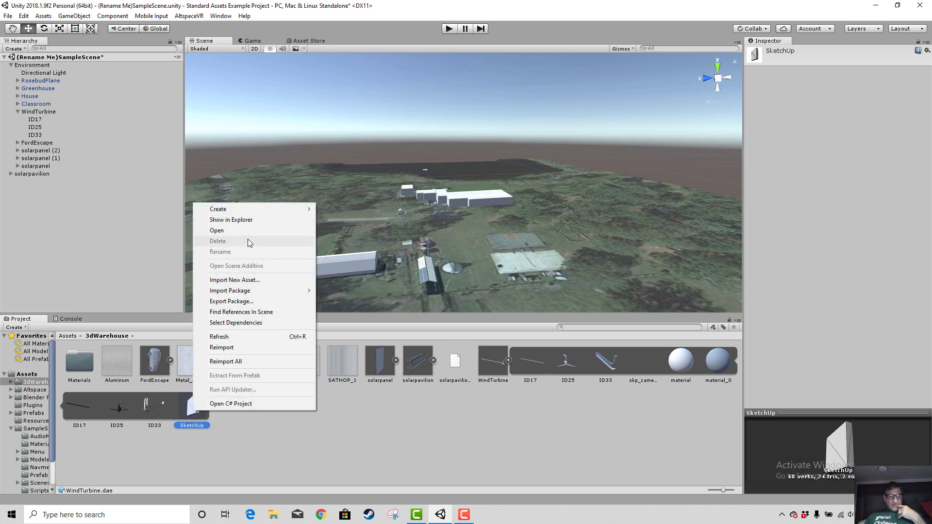
click(208, 451)
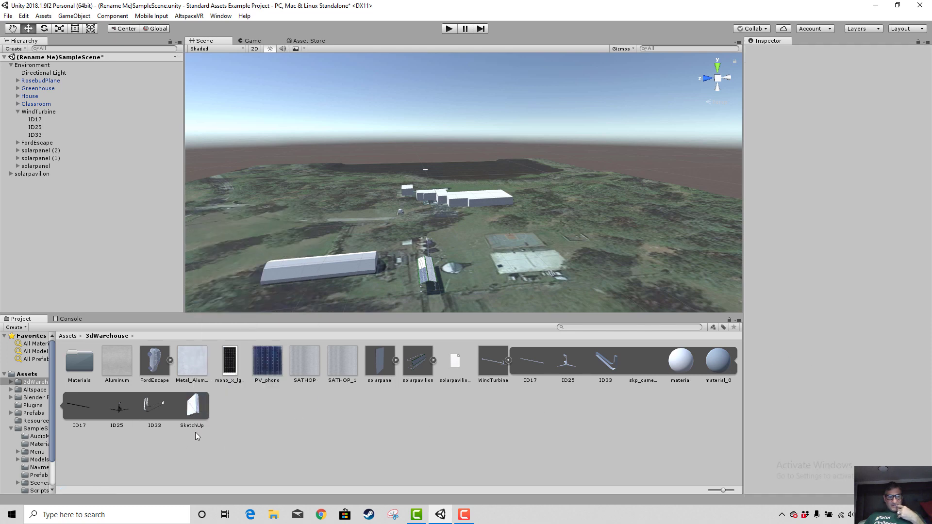
mouse_move(198, 399)
mouse_down()
mouse_move(286, 365)
mouse_move(253, 443)
mouse_up()
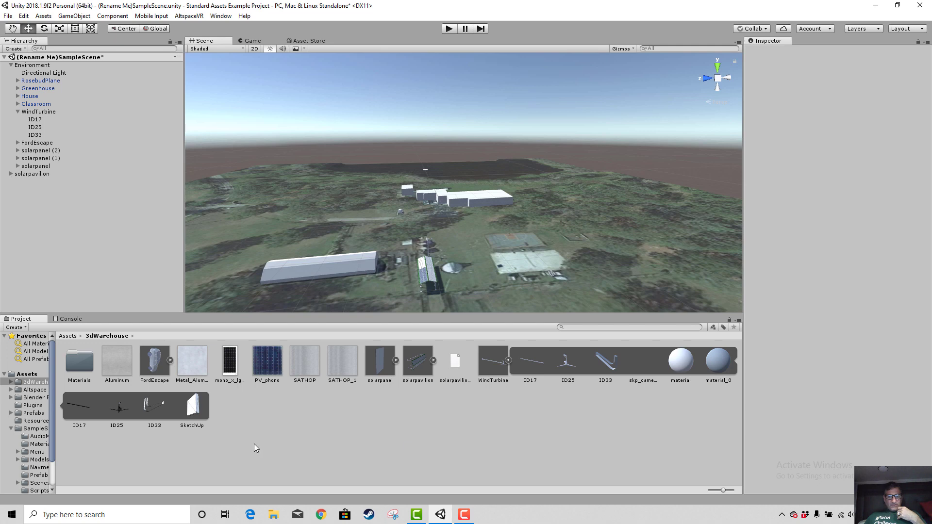
click(507, 361)
- Move the wind turbine parts ID17, ID25 and ID33 together onto the open grass behind the white dome
scroll(431, 237, up, 3)
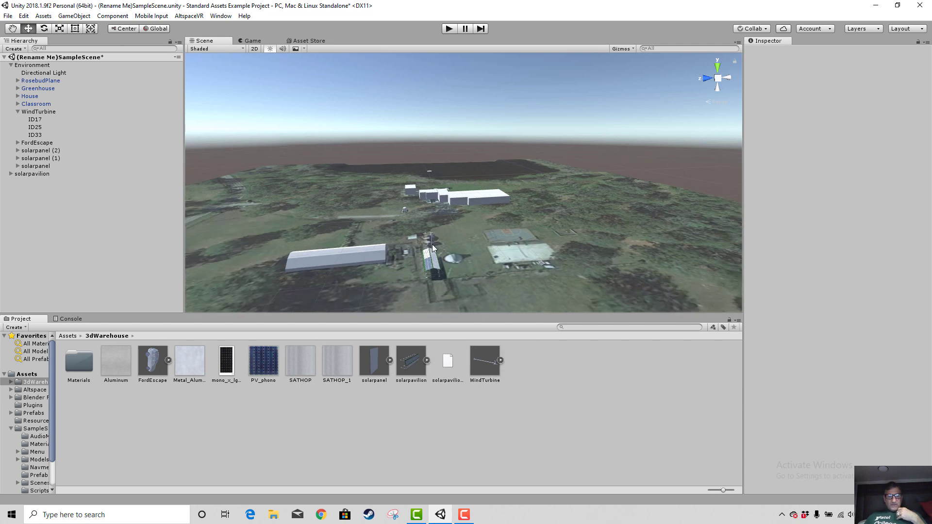
click(404, 281)
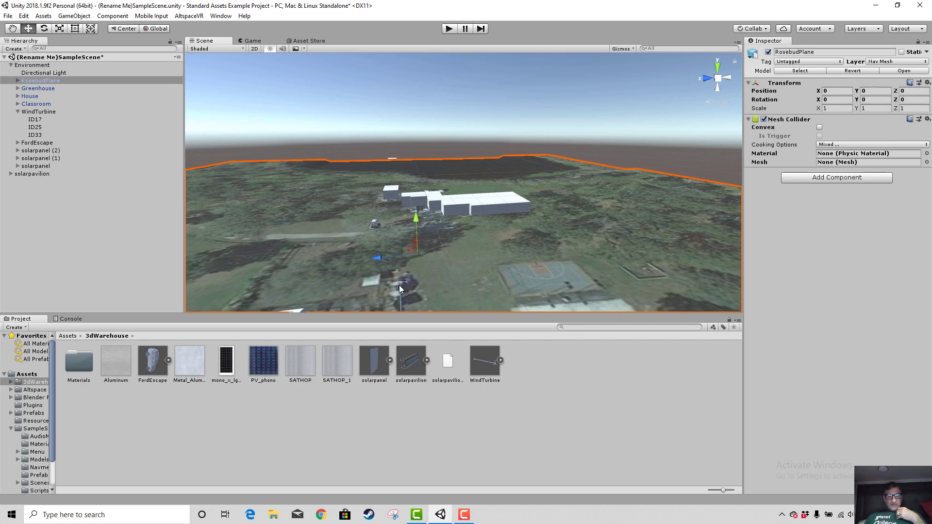
click(399, 285)
click(401, 283)
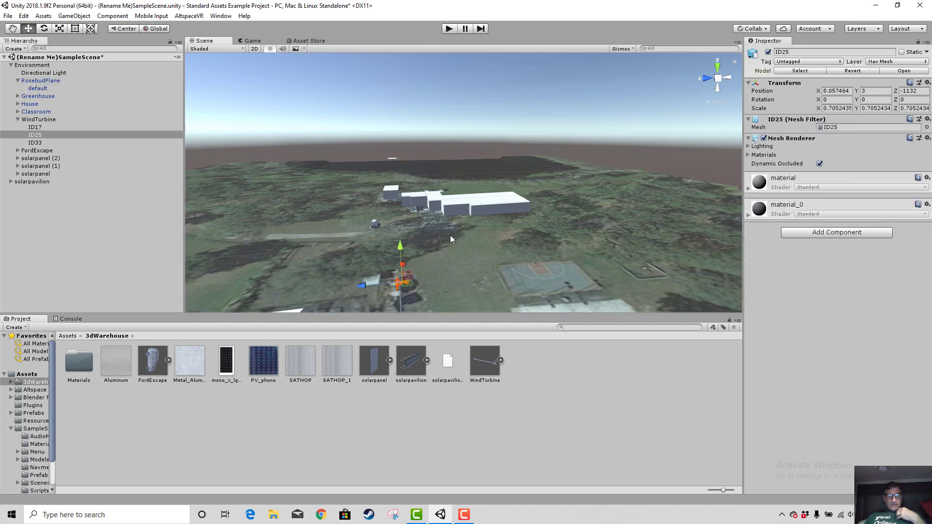
scroll(450, 235, down, 1)
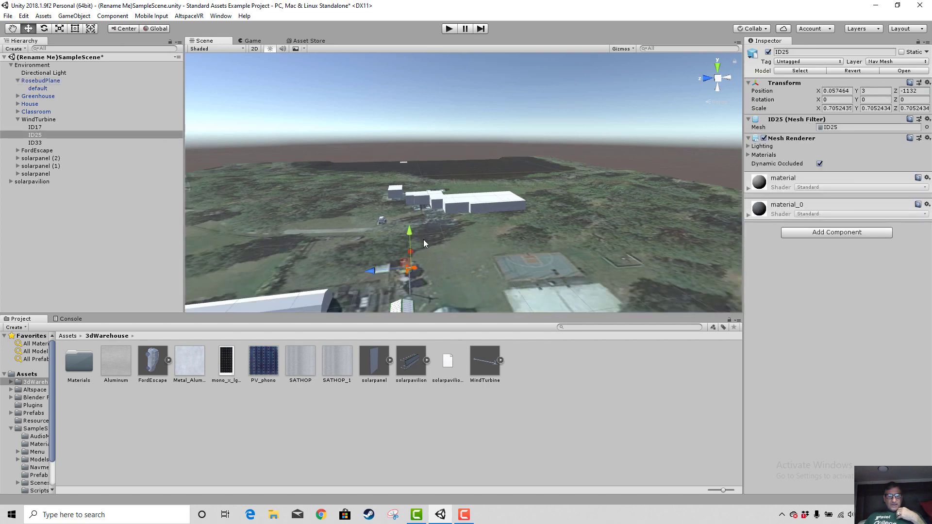
shift+click(36, 127)
shift+click(39, 143)
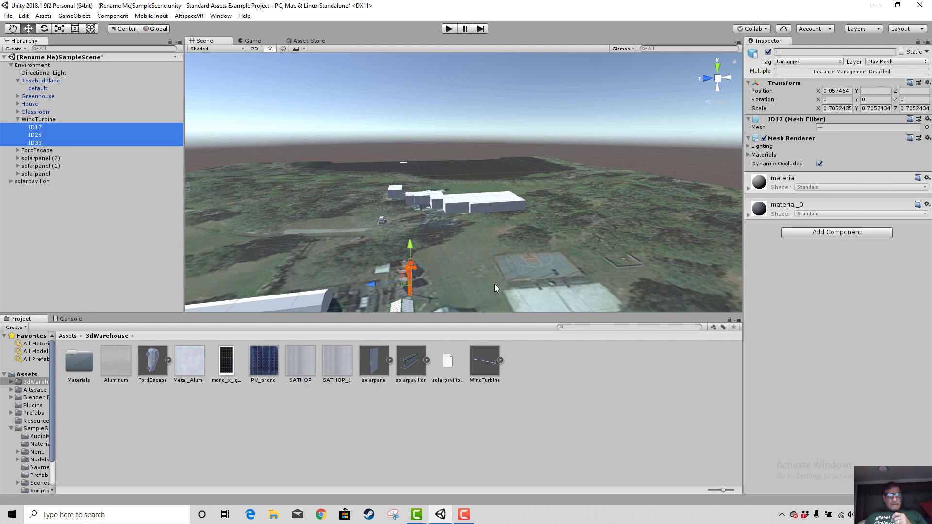
drag(380, 284, 547, 277)
middle_drag(547, 278, 530, 253)
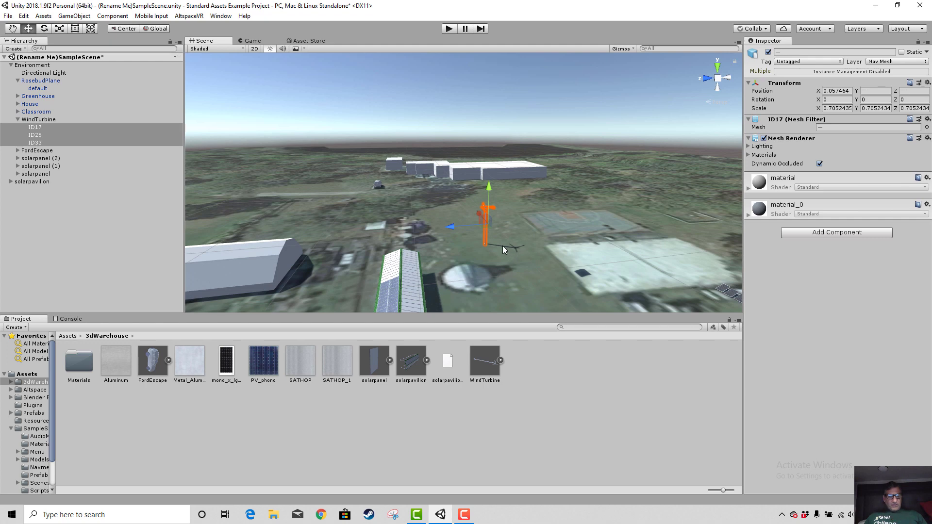
- Duplicate the three wind turbine parts and move the copies between the long building and the solar pavilion
key(ctrl+d)
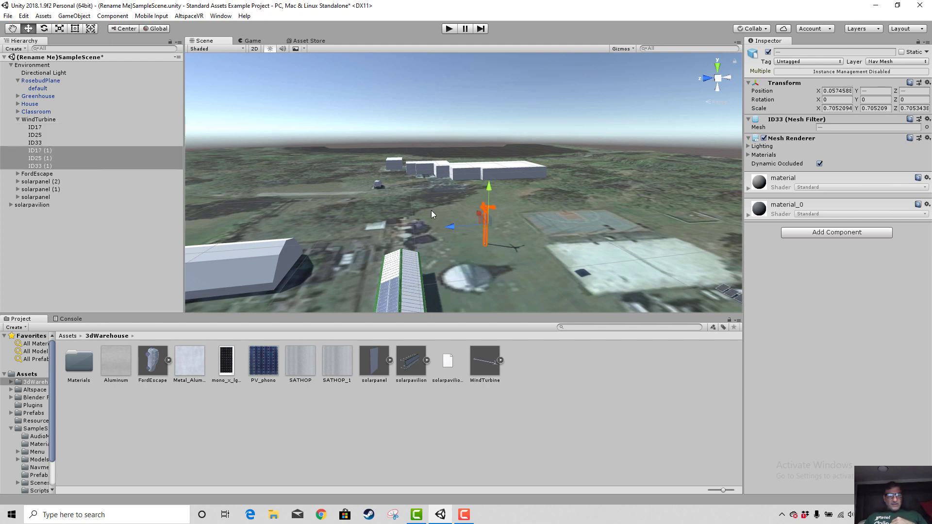
scroll(374, 223, down, 8)
scroll(479, 202, up, 3)
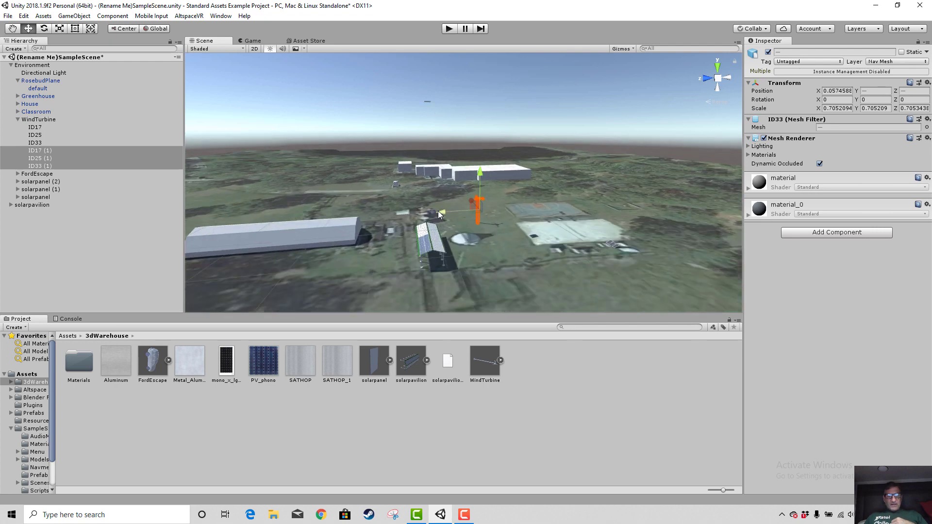
drag(438, 210, 360, 235)
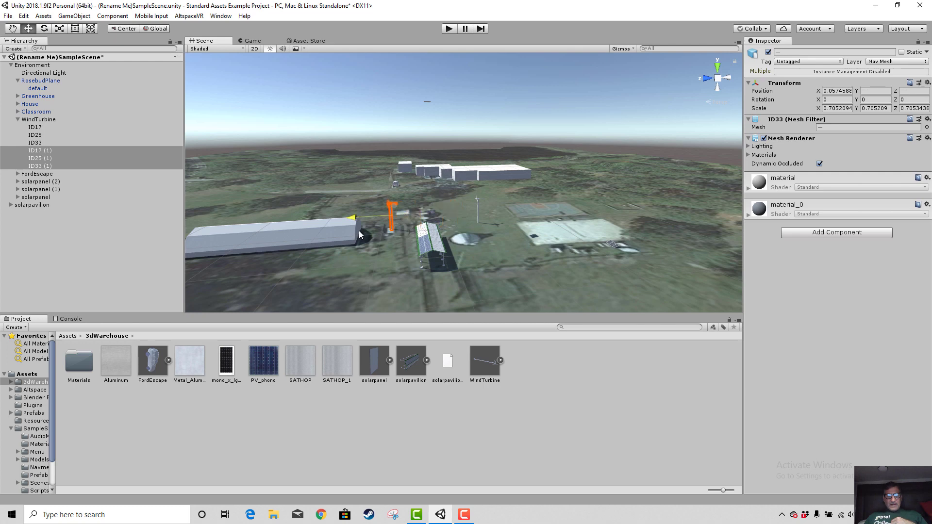
- Delete the whole WindTurbine object from the scene, including its floating slab and both turbines
click(427, 102)
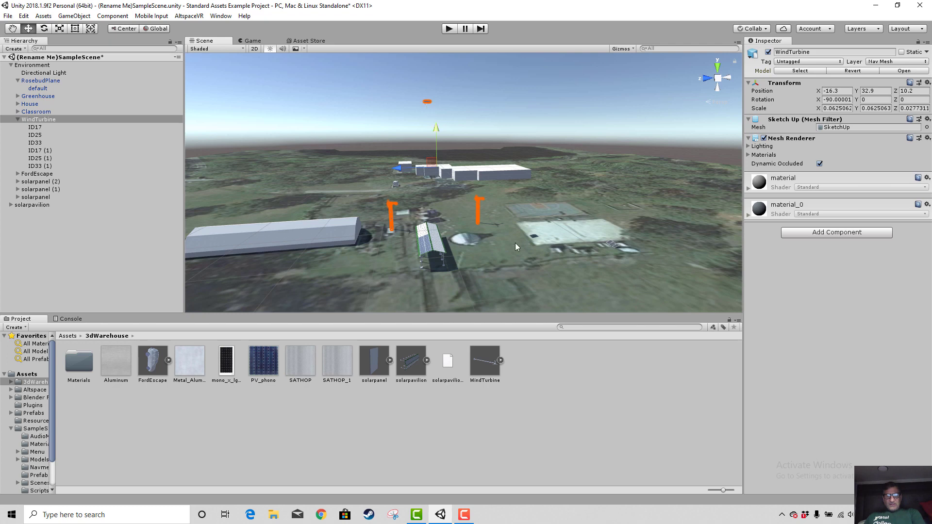
click(477, 211)
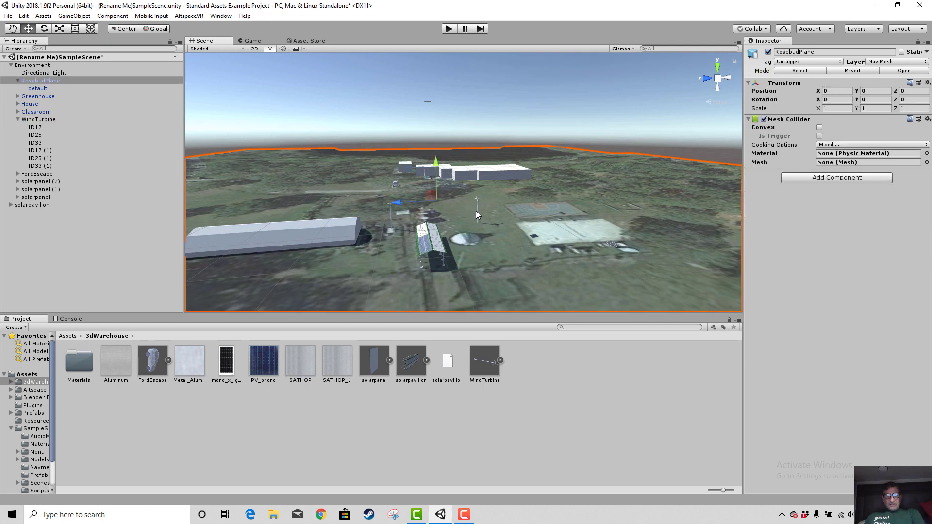
click(476, 210)
click(478, 209)
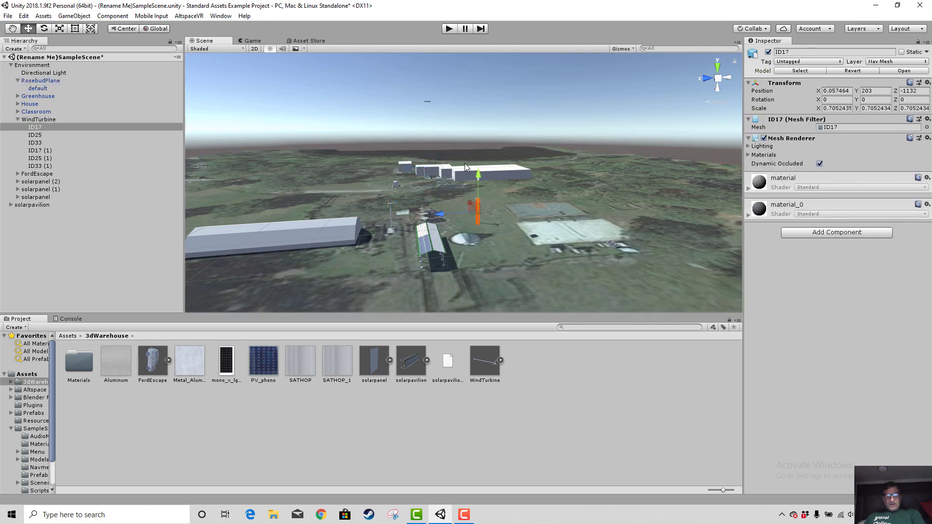
click(426, 103)
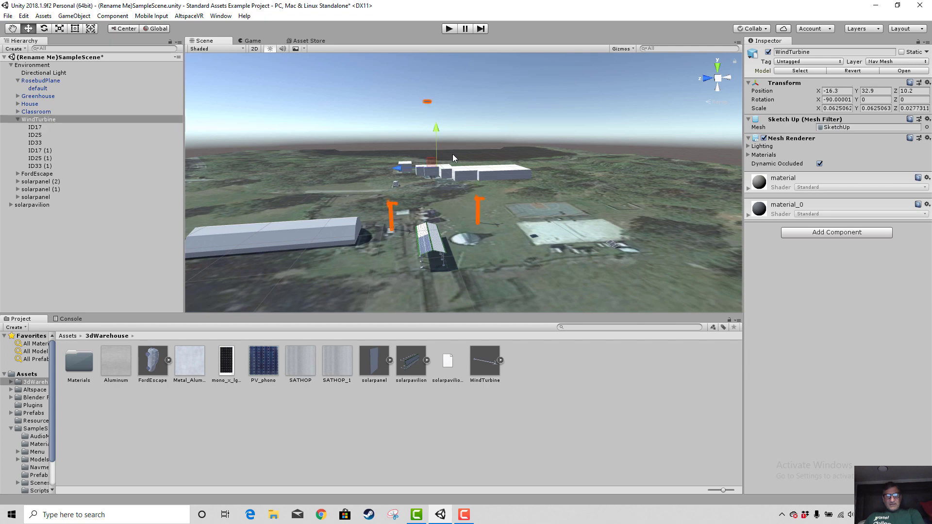
key(Delete)
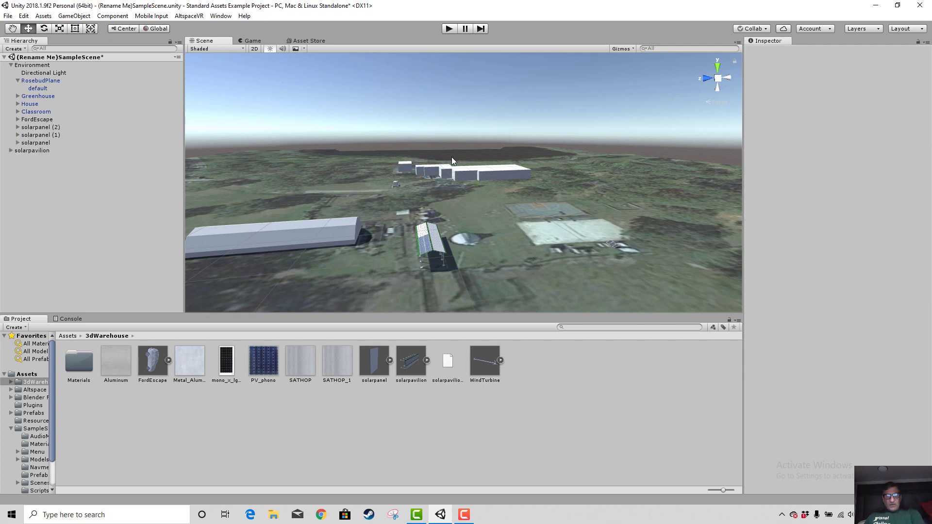
- Try to open the WindTurbine asset's SketchUp mesh in an external program, dismissing the app chooser
click(488, 362)
click(500, 360)
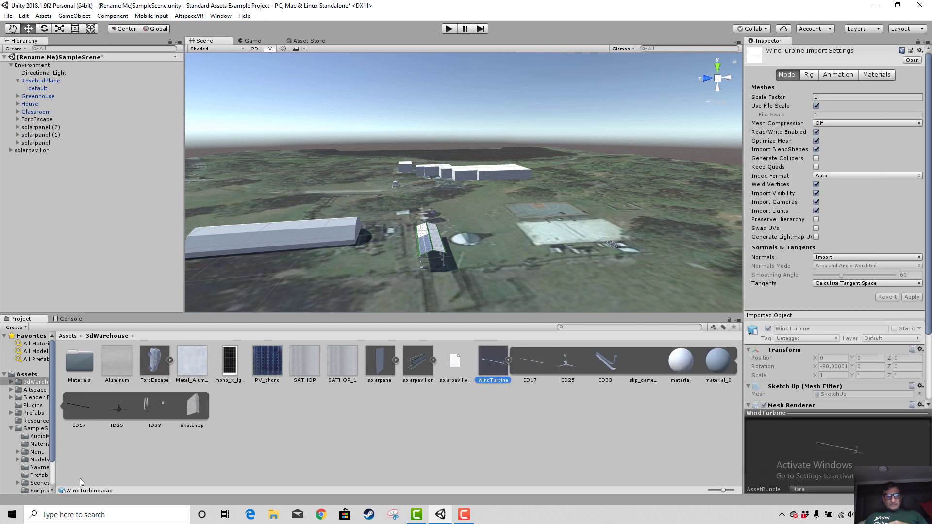
click(197, 412)
right_click(197, 412)
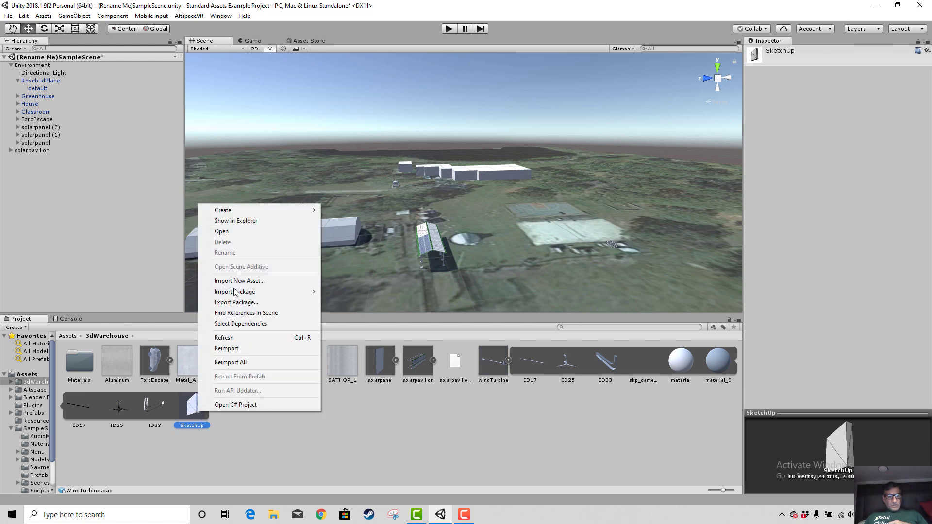
click(237, 235)
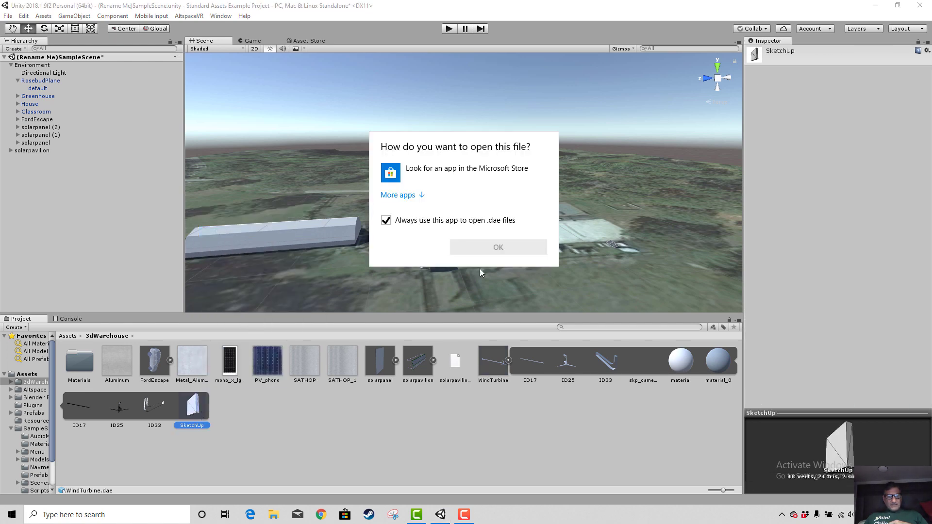
click(521, 462)
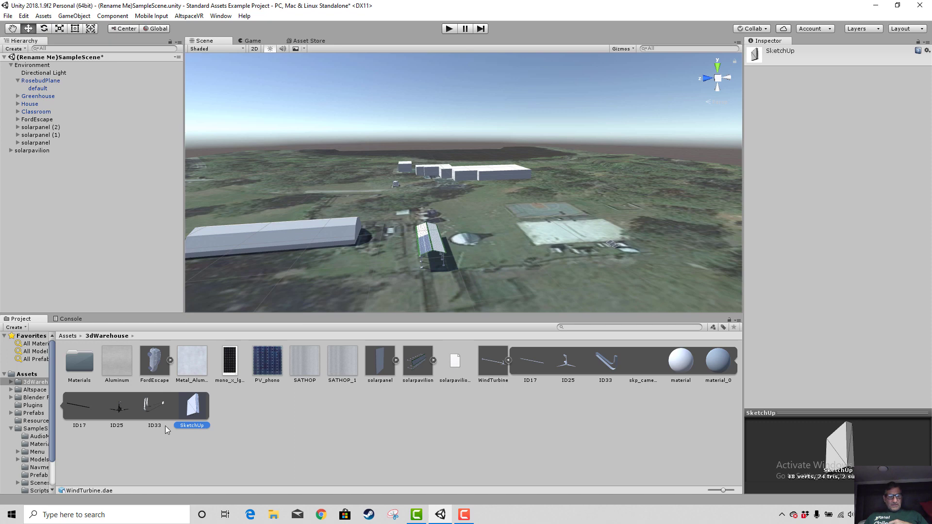
- Select the dependencies of the SketchUp mesh inside the WindTurbine asset
click(164, 410)
click(190, 411)
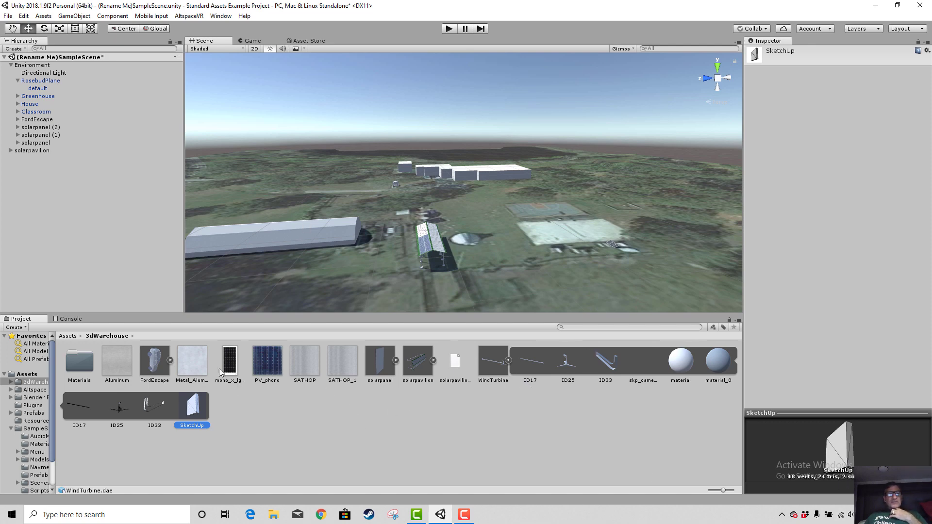
right_click(195, 411)
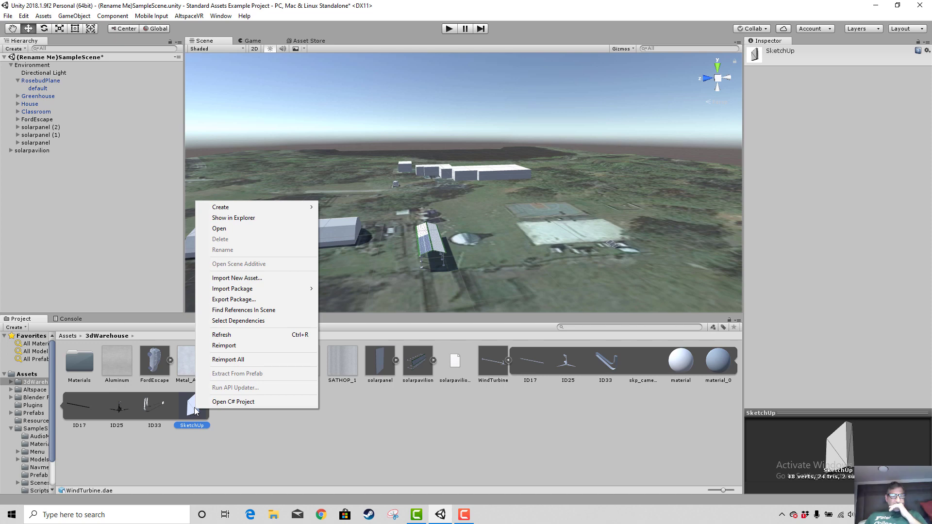
click(243, 321)
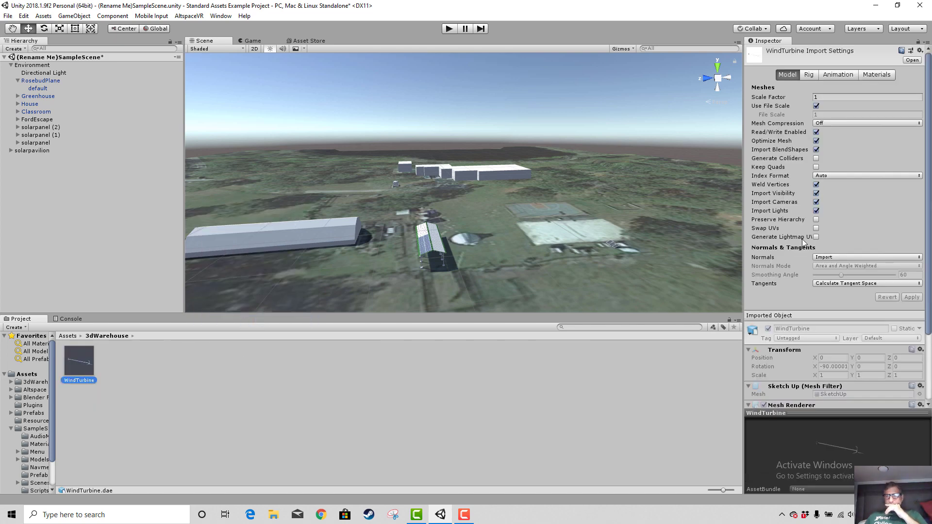
- Review the WindTurbine model's import settings and reselect the asset among the full contents of the 3dWarehouse folder
scroll(803, 241, down, 3)
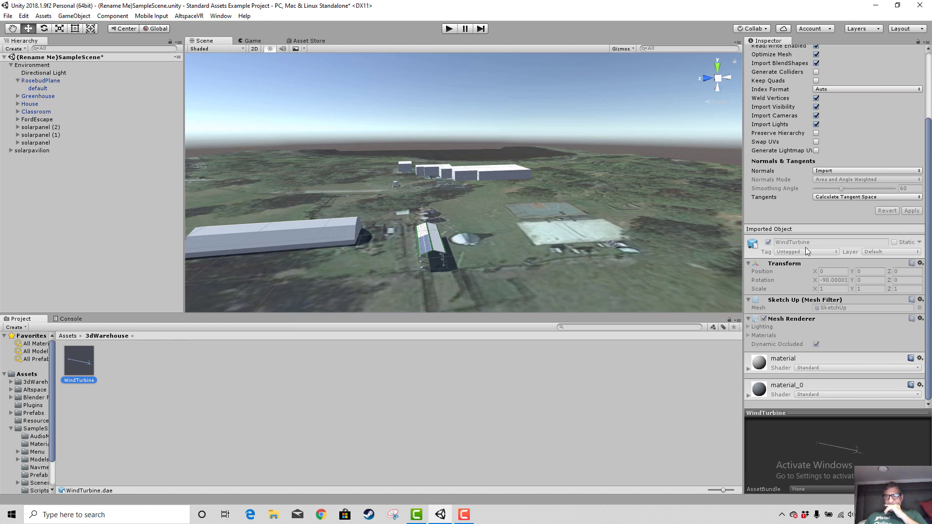
scroll(816, 179, up, 3)
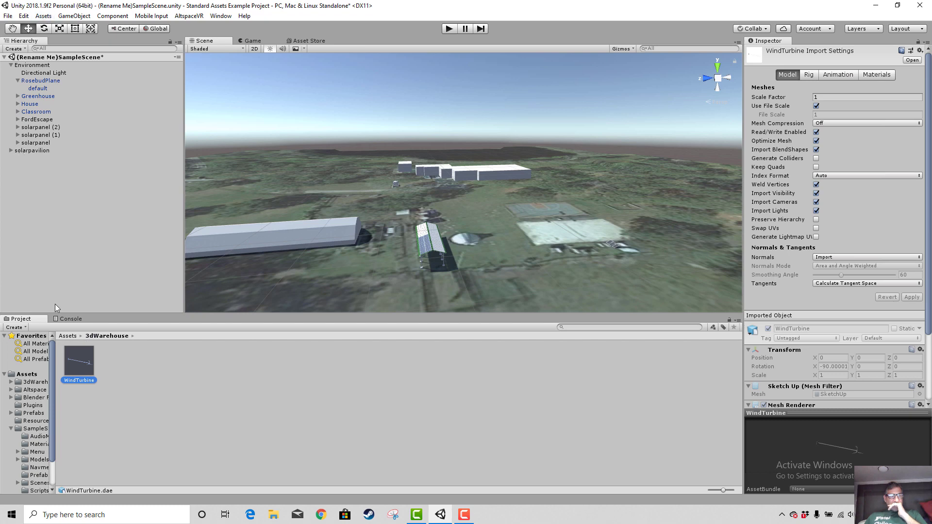
click(68, 336)
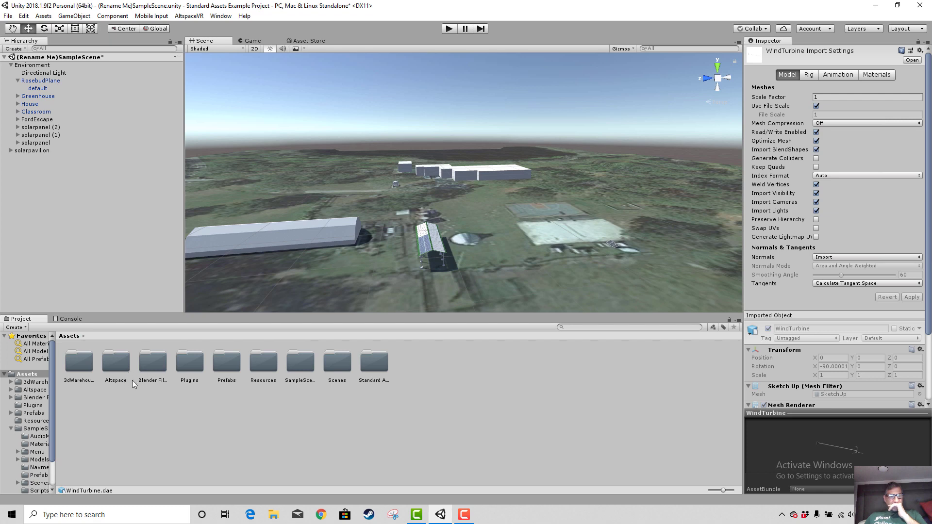
double_click(86, 370)
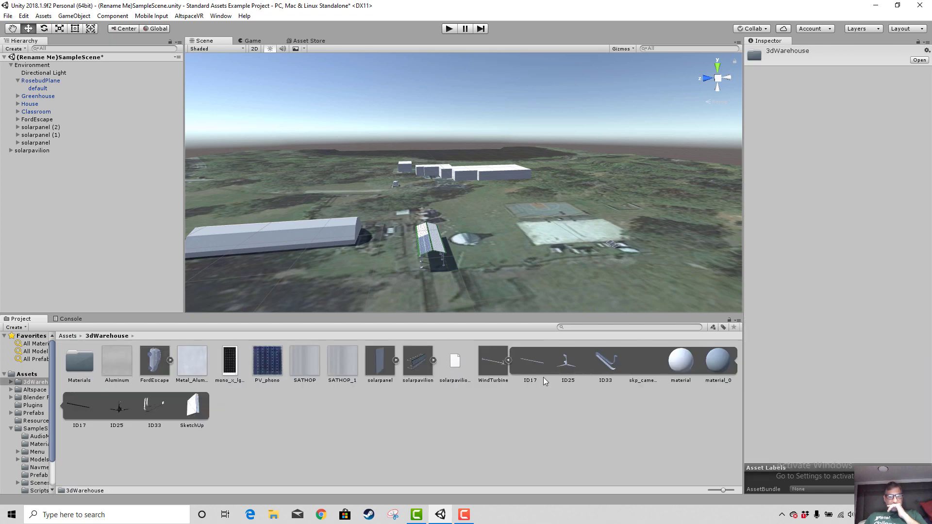
click(493, 371)
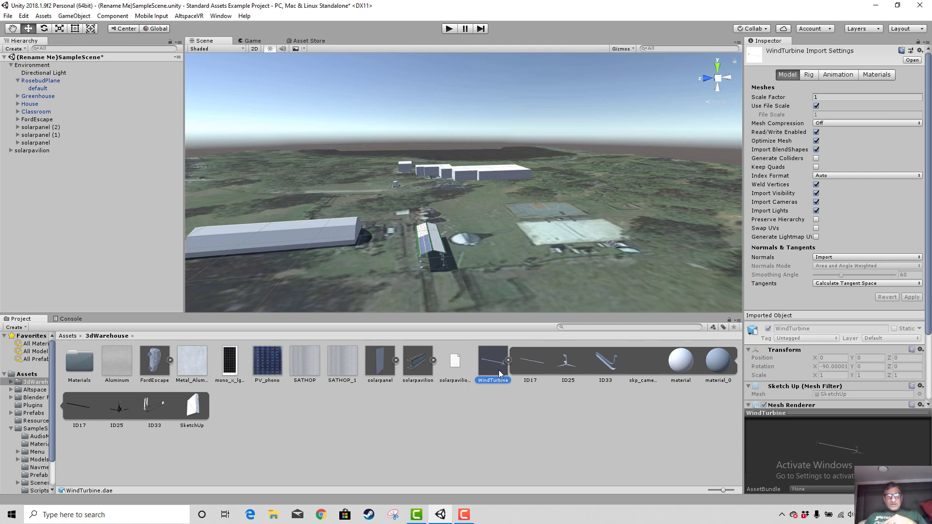
- Undo the recent selection changes and the deletion of the WindTurbine object from the scene
click(25, 16)
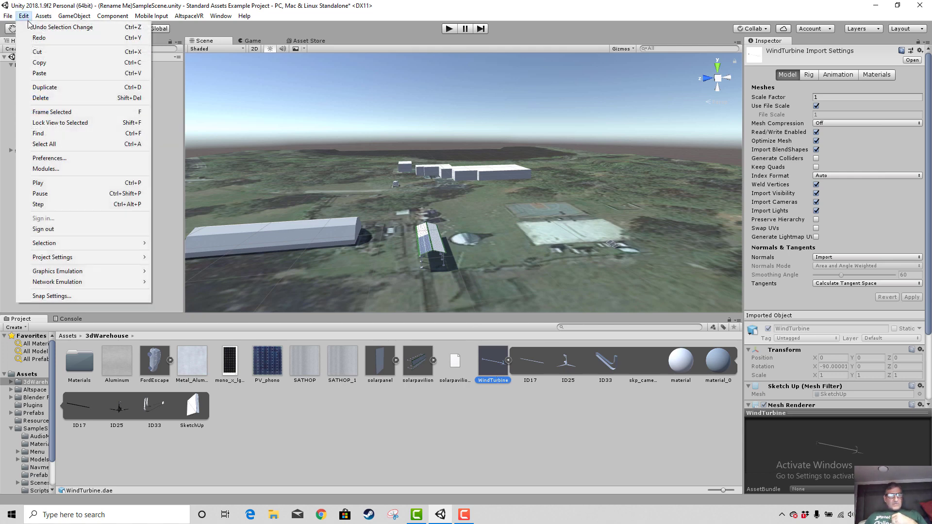
click(34, 27)
click(24, 16)
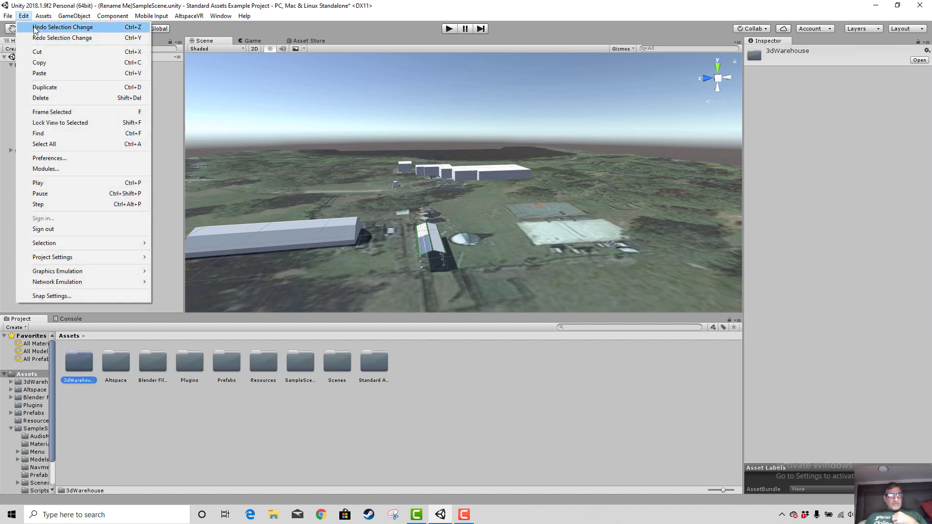
click(34, 28)
click(24, 16)
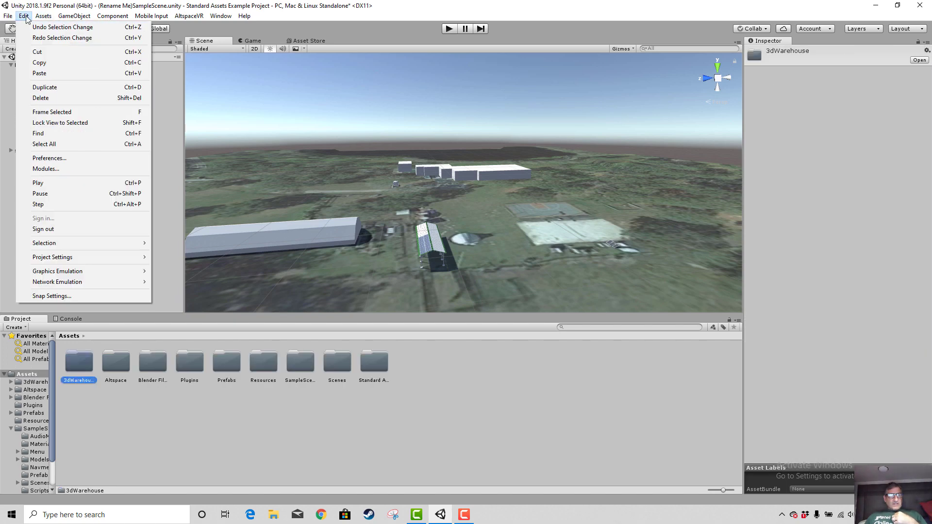
click(24, 17)
click(24, 16)
click(30, 27)
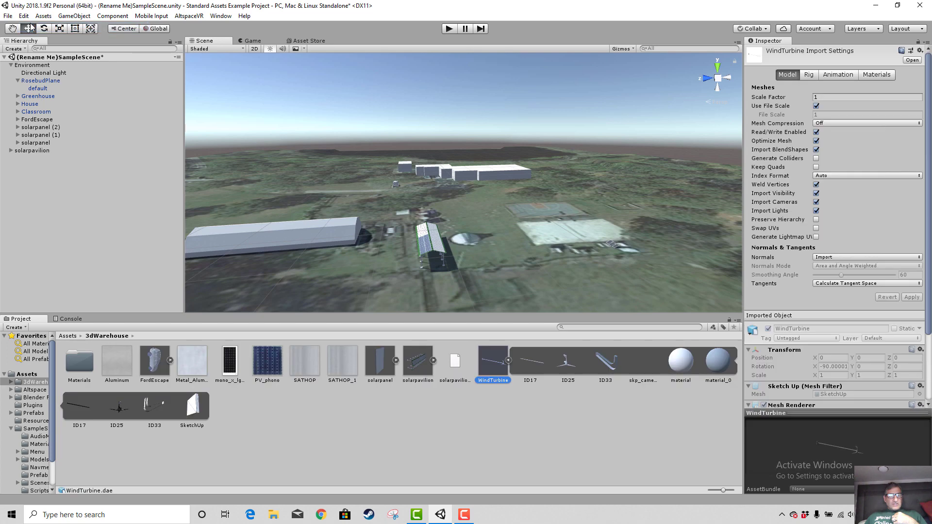
click(24, 17)
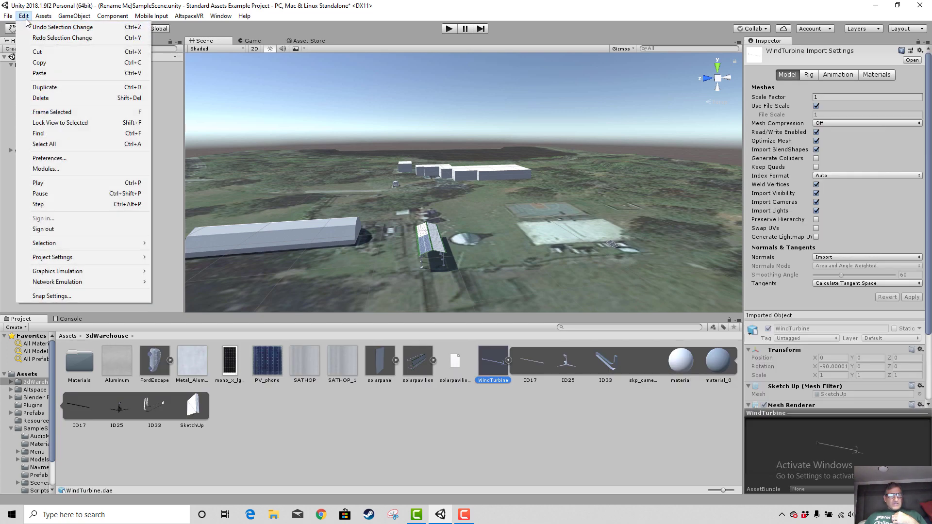
click(30, 27)
click(24, 16)
click(31, 27)
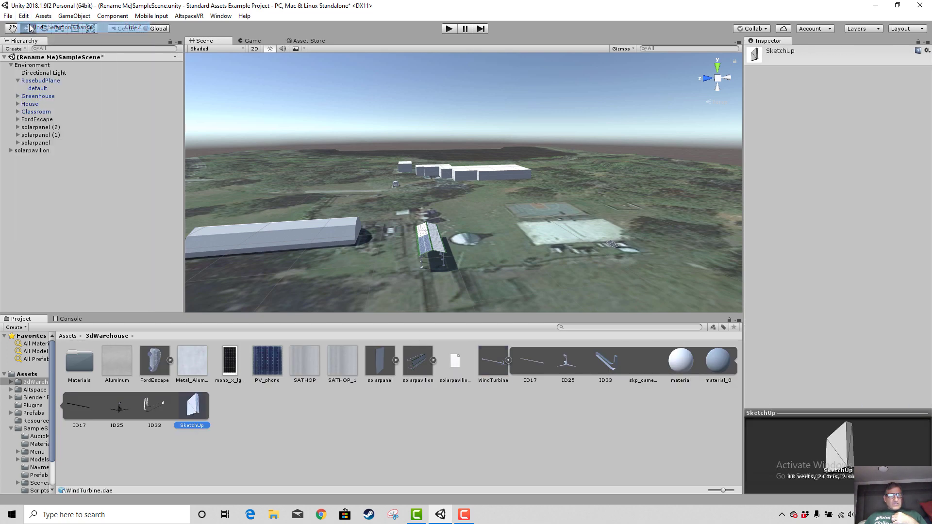
click(24, 16)
click(31, 27)
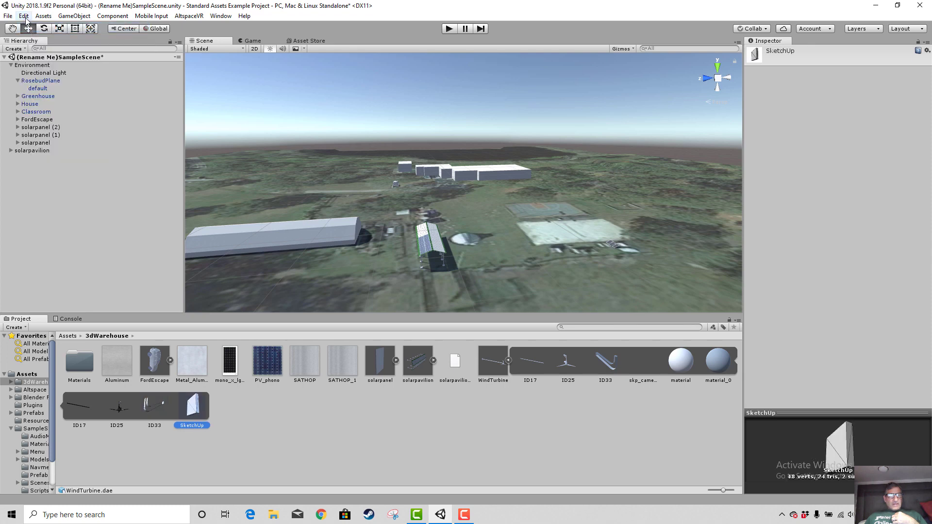
click(24, 16)
click(30, 27)
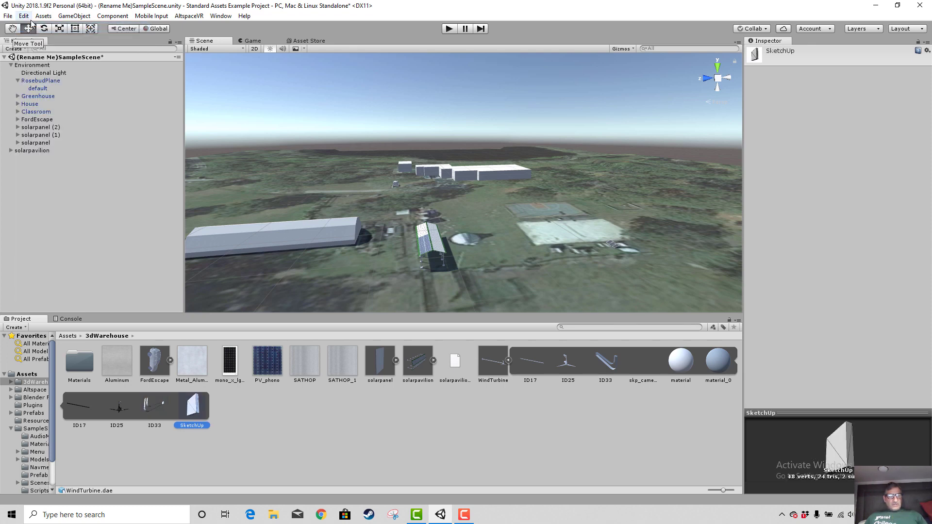
key(ctrl+z)
key(ctrl+z)
key(ctrl+z)
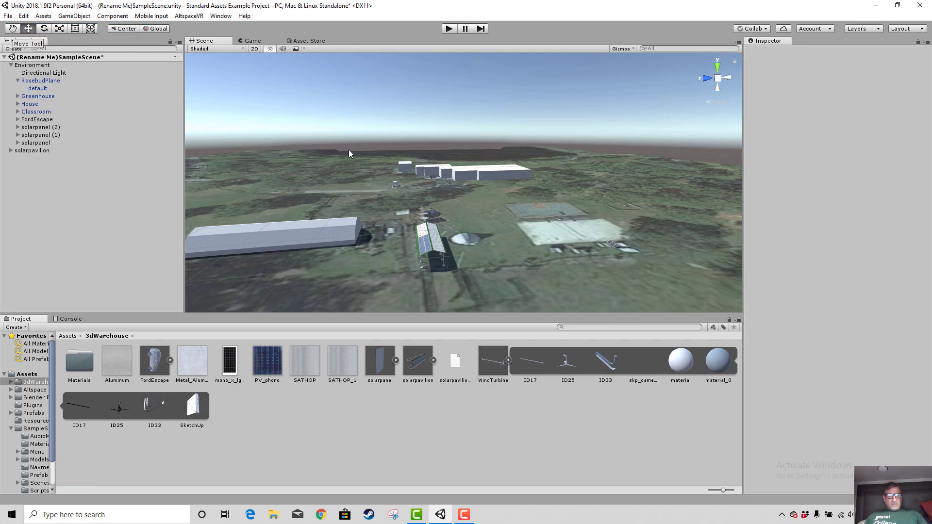
- Undo the move and duplication of the wind turbine parts, keeping only the original ID17, ID25 and ID33
click(479, 206)
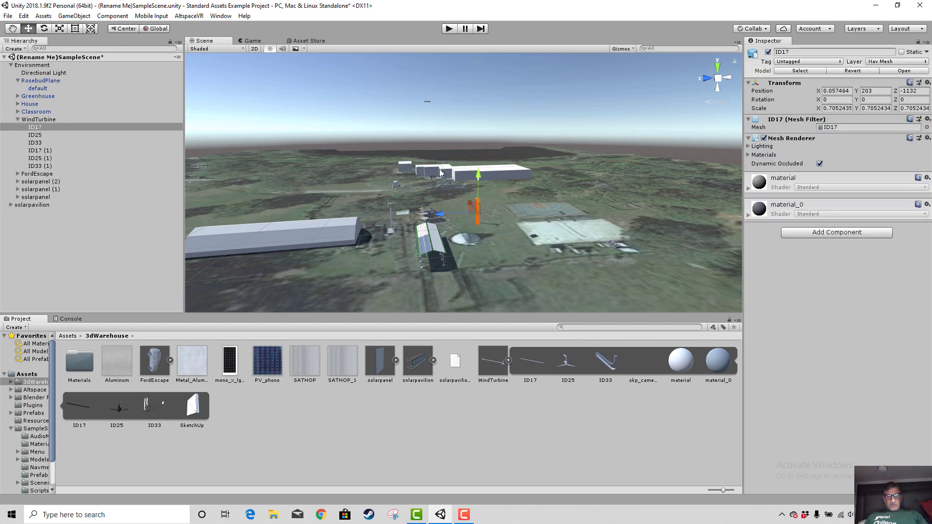
click(512, 193)
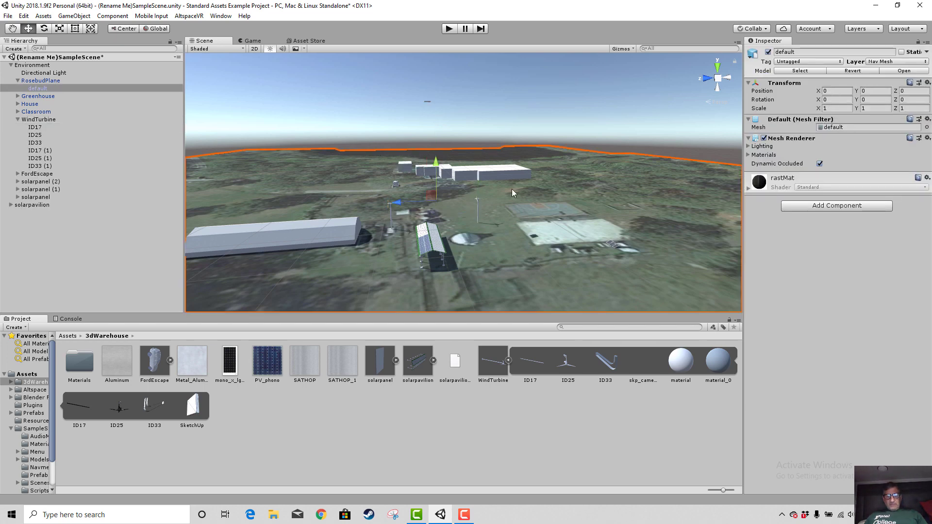
key(ctrl+z)
key(ctrl+z)
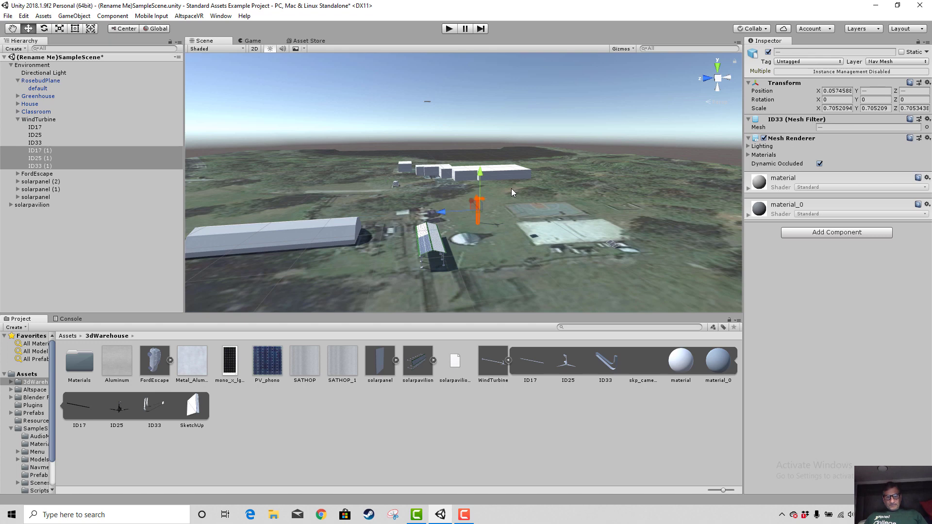
key(ctrl+z)
- Select the WindTurbine object through its slab floating in the sky above the farm
scroll(508, 188, up, 3)
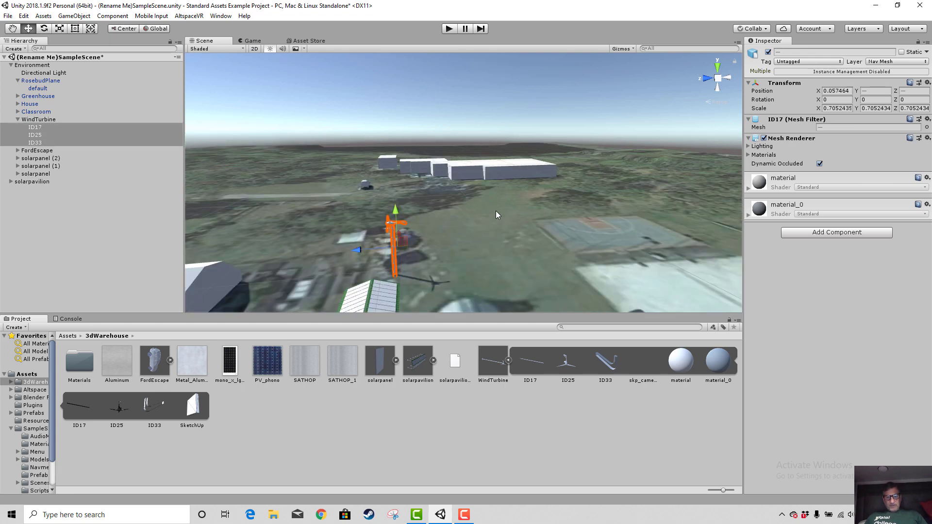
scroll(495, 216, up, 4)
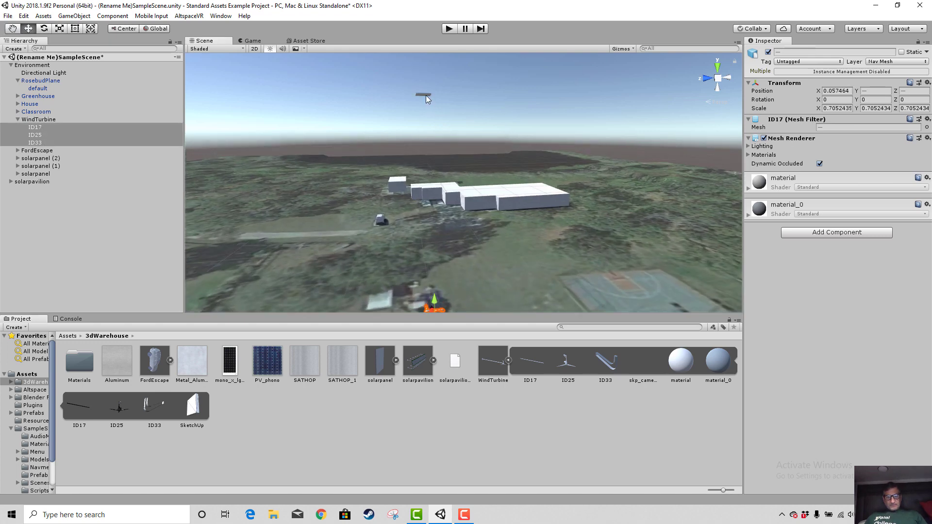
click(426, 95)
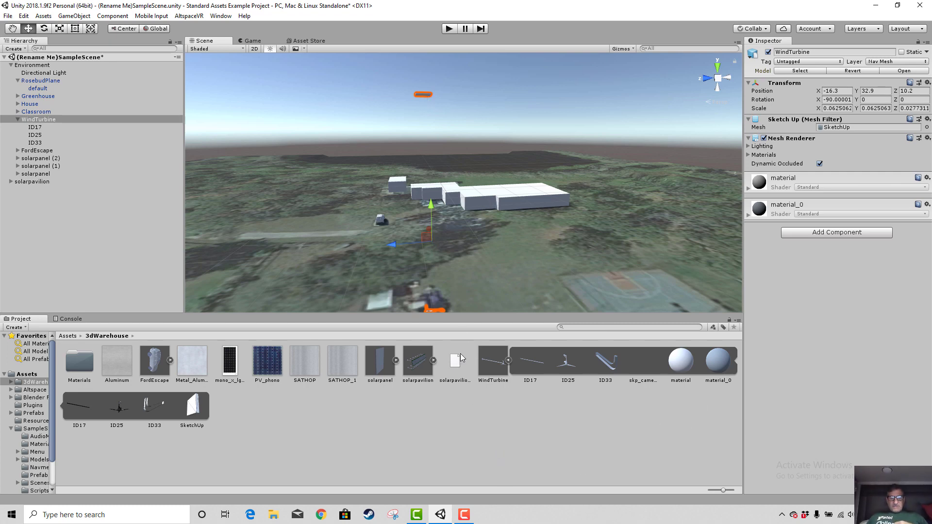
scroll(458, 208, down, 6)
scroll(474, 275, up, 8)
scroll(474, 276, down, 3)
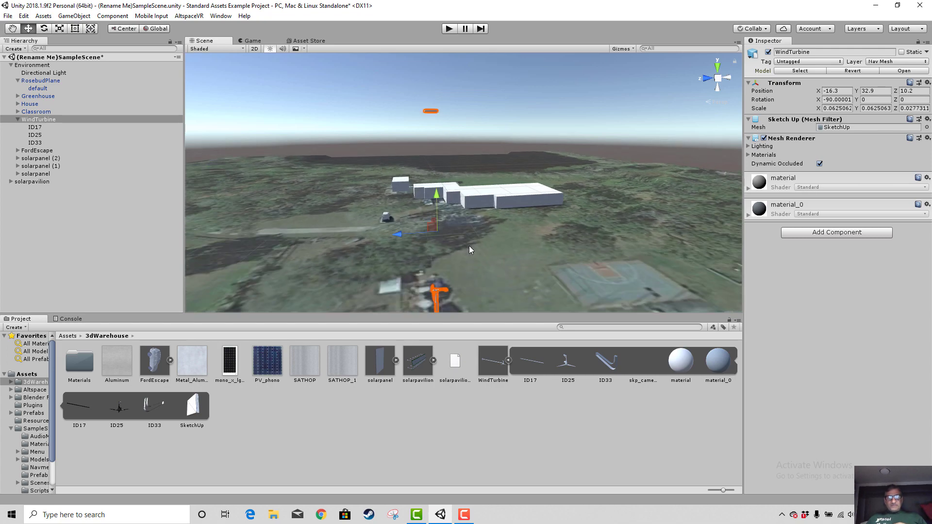
click(469, 516)
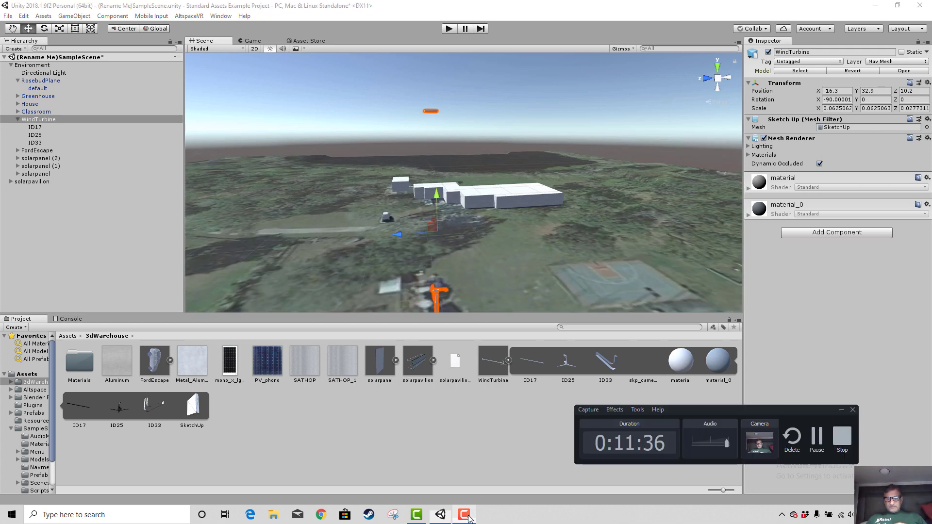
click(816, 446)
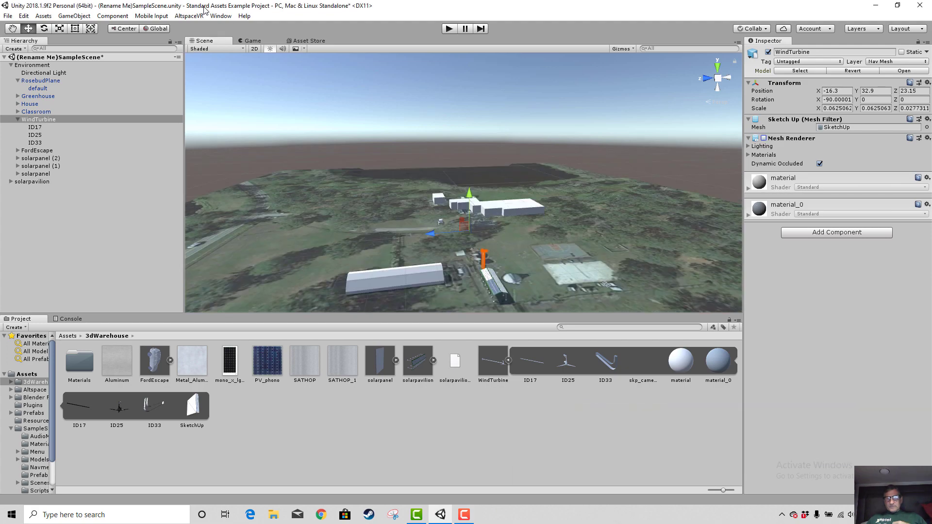
- Toggle the WindTurbine object's Mesh Renderer on and off to check its effect on the floating slab, leaving it disabled
scroll(344, 86, down, 2)
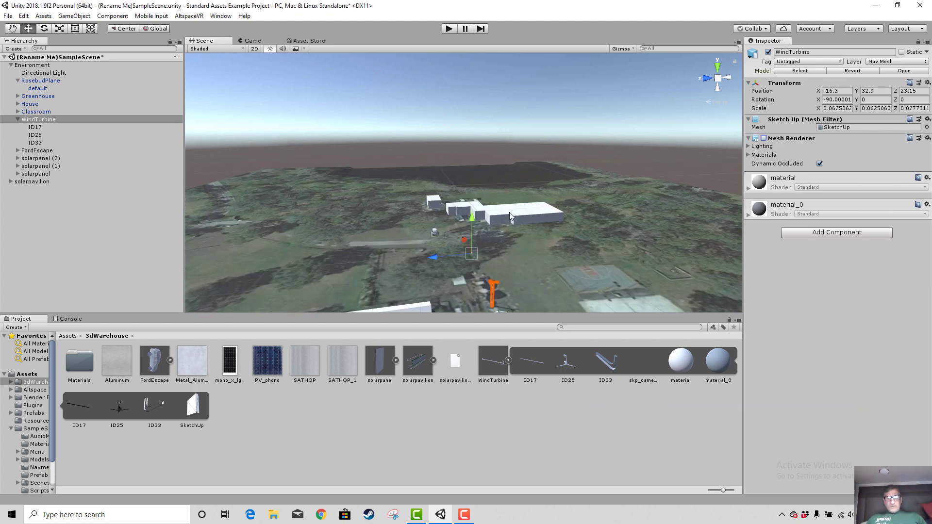
mouse_move(509, 212)
middle_down()
mouse_move(503, 191)
mouse_move(499, 207)
middle_up()
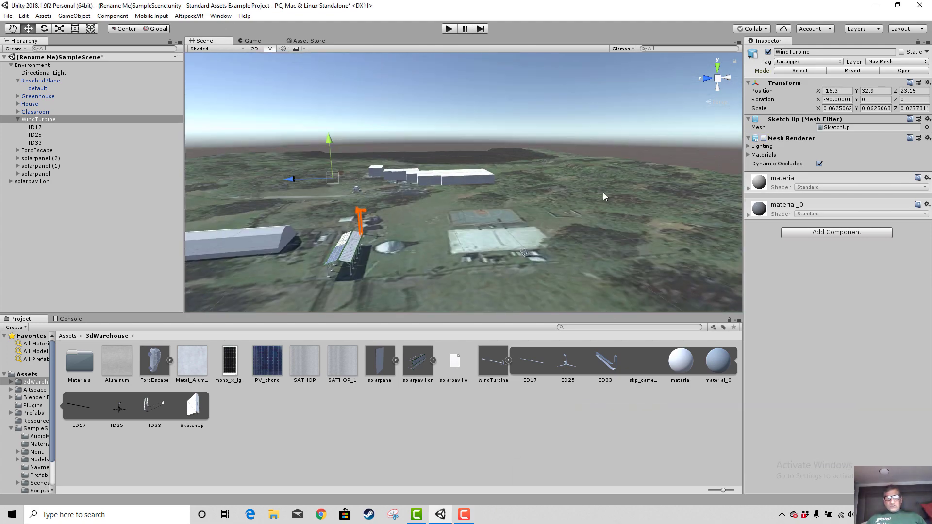
click(765, 138)
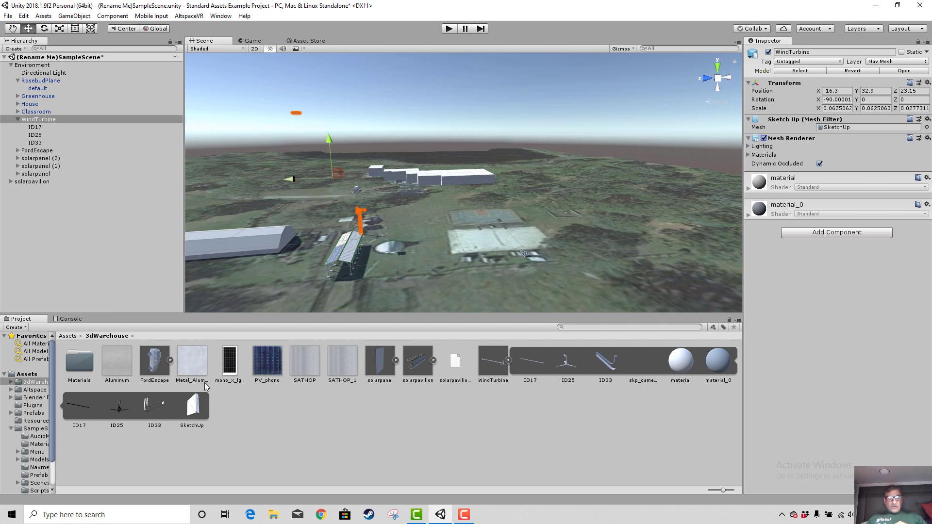
click(765, 138)
click(764, 138)
click(765, 138)
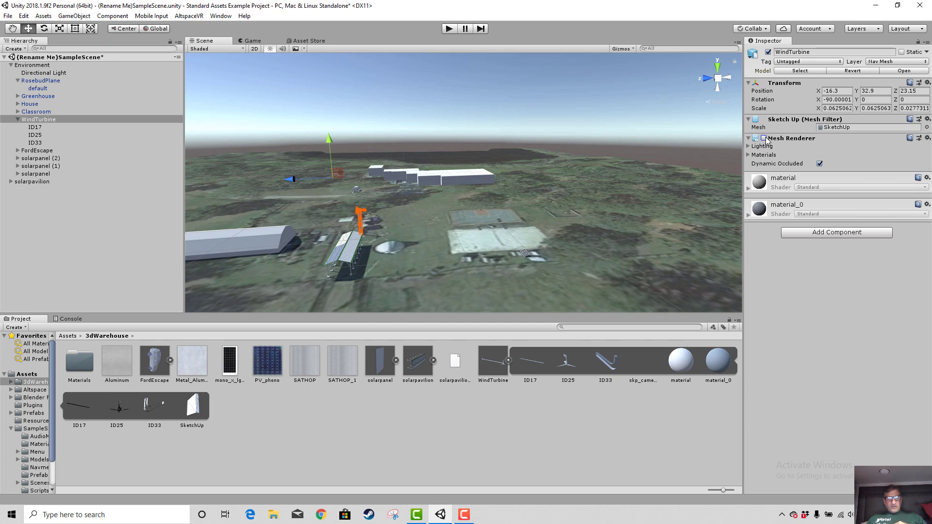
click(765, 138)
click(764, 138)
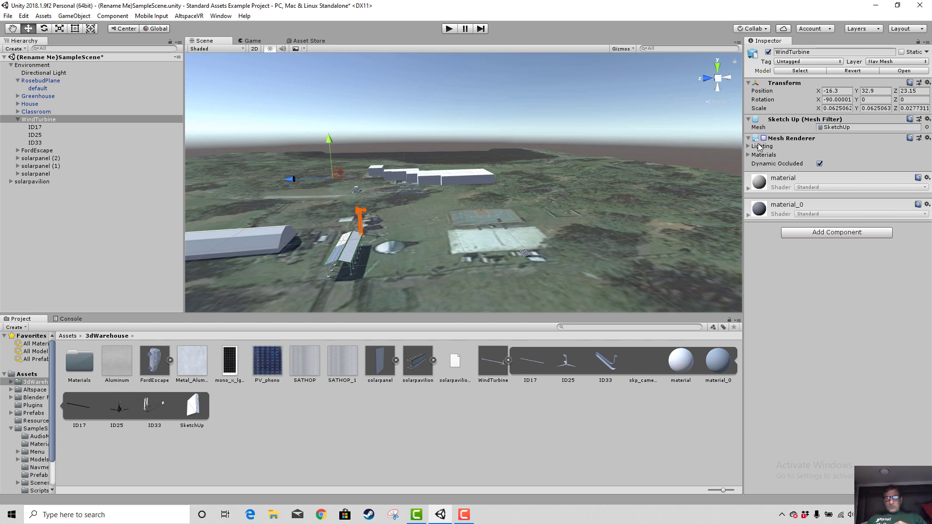
- Look through the Mesh Renderer's lighting settings and remove the Mesh Renderer component from the WindTurbine object
click(749, 139)
click(749, 138)
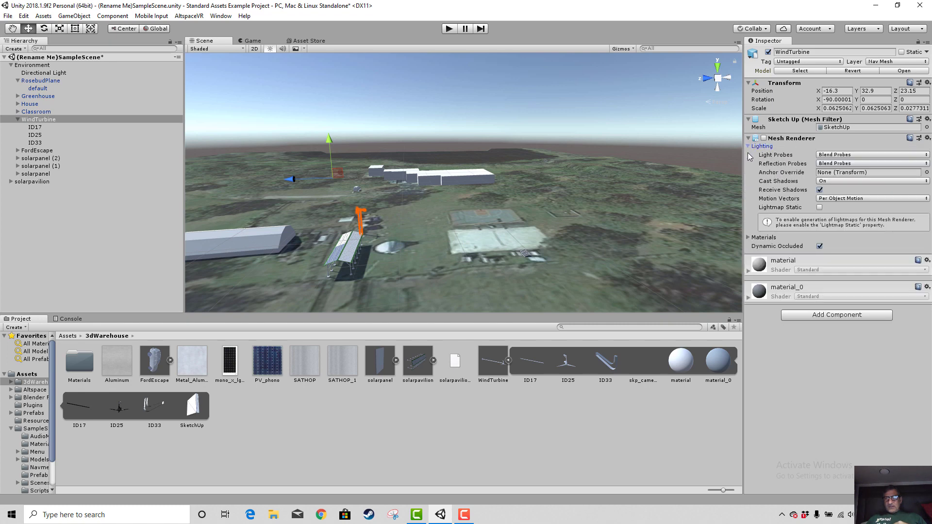
click(750, 146)
click(750, 146)
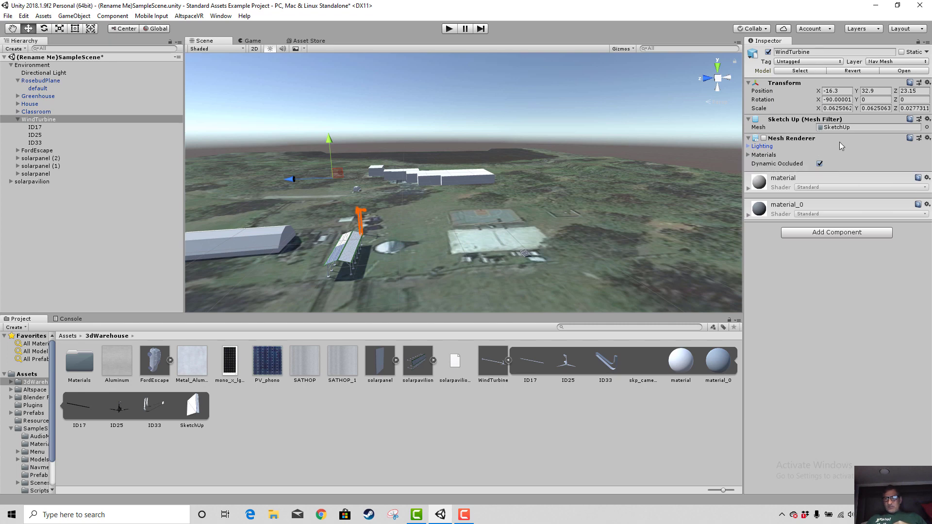
click(927, 138)
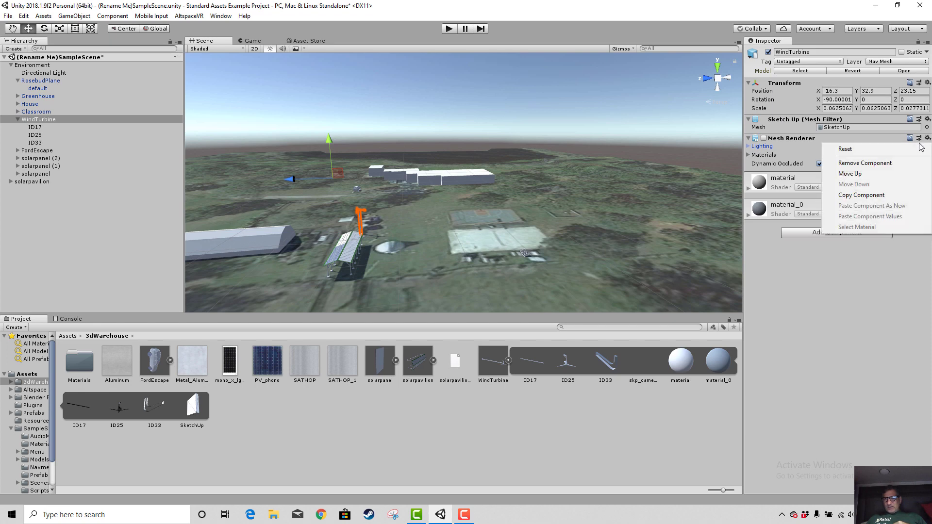
click(865, 163)
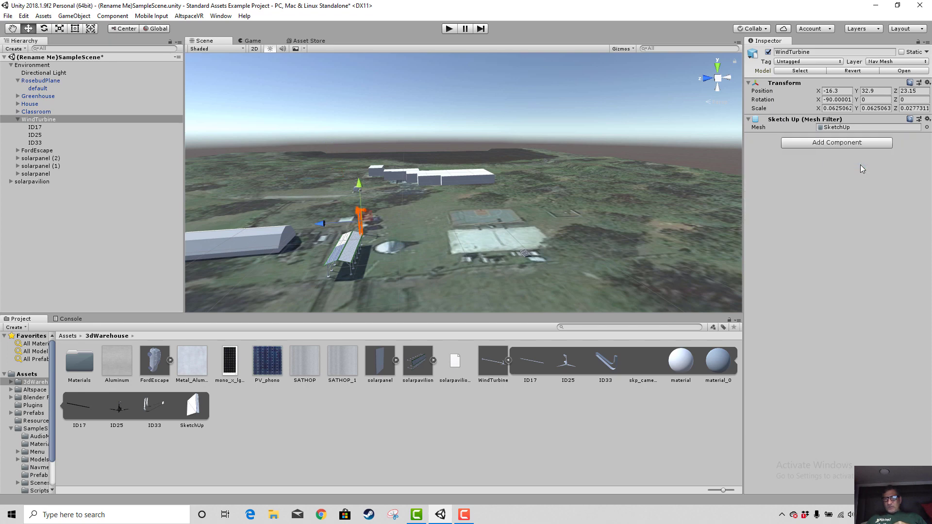
- Inspect the farm scene from several distances and angles, checking the wind turbine, solar pavilion, buildings and the sky above them
scroll(442, 200, up, 5)
middle_drag(381, 200, 417, 196)
scroll(418, 196, up, 2)
scroll(420, 210, up, 4)
scroll(420, 219, down, 3)
scroll(420, 219, up, 6)
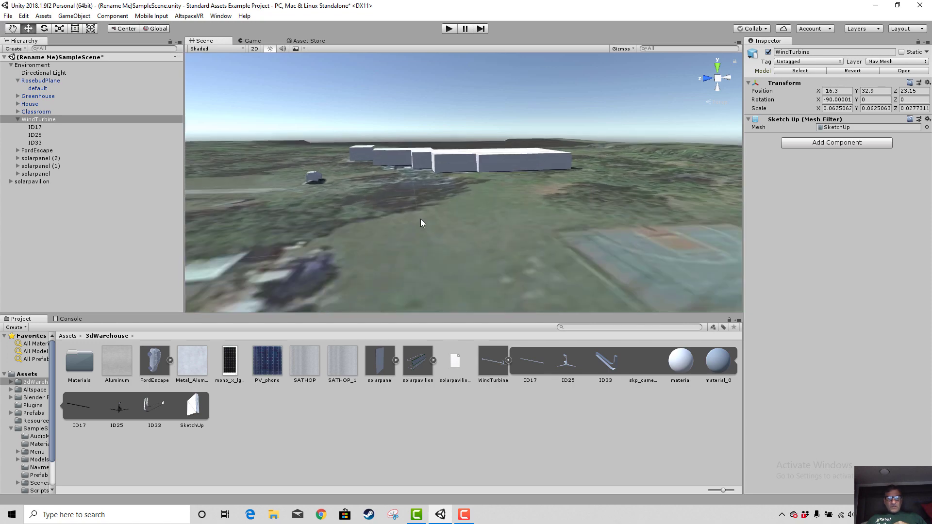
scroll(421, 220, down, 5)
click(447, 221)
middle_drag(497, 229, 483, 231)
right_drag(483, 232, 325, 213)
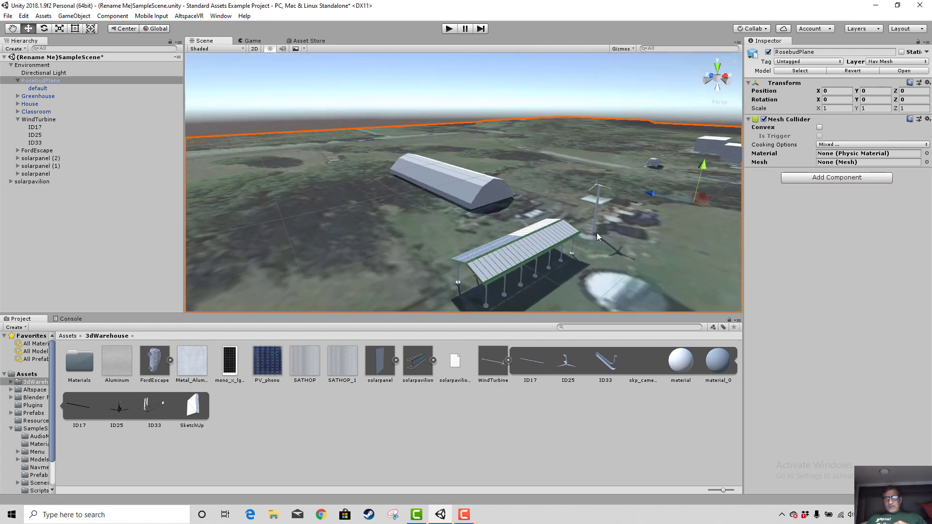
middle_drag(596, 232, 564, 250)
scroll(563, 240, down, 4)
scroll(579, 239, up, 8)
scroll(570, 241, up, 3)
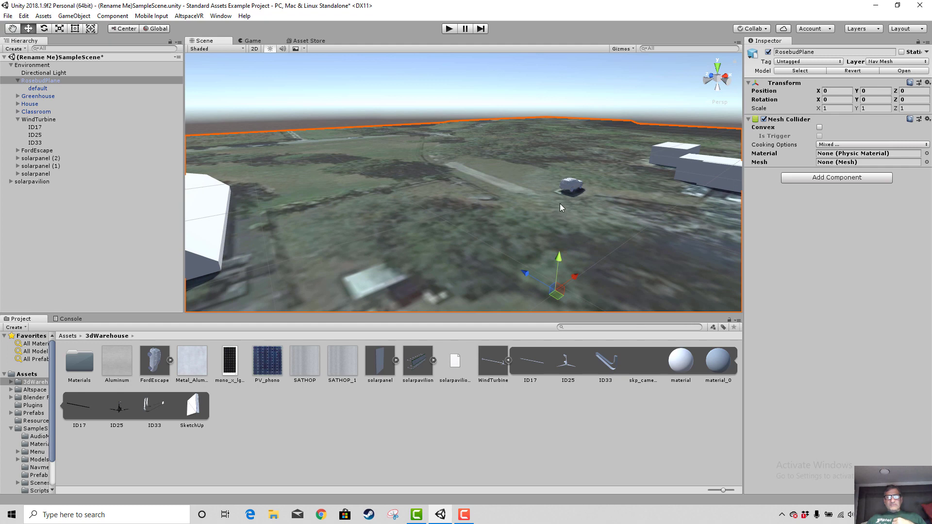
- Open RosebudforAltSpaceVR.blend from the project's Blender Files TH folder in Blender
middle_drag(560, 203, 557, 223)
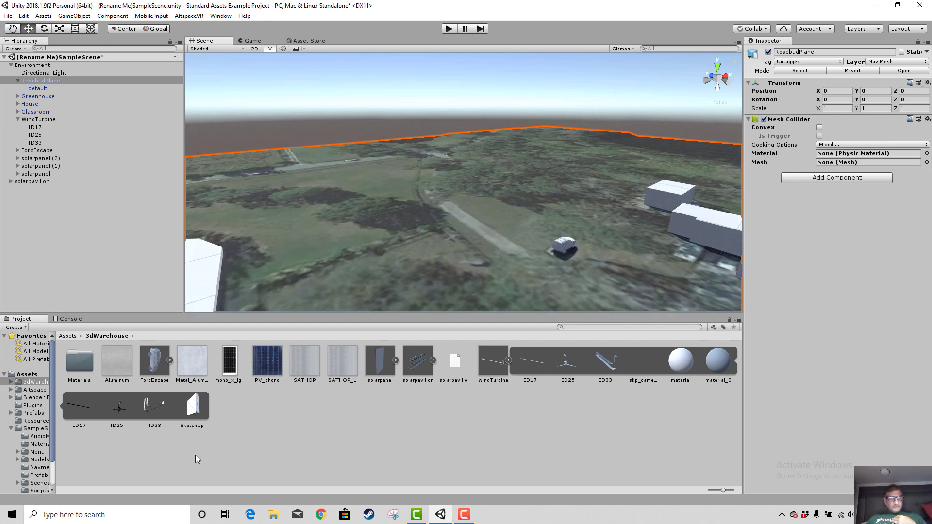
click(67, 337)
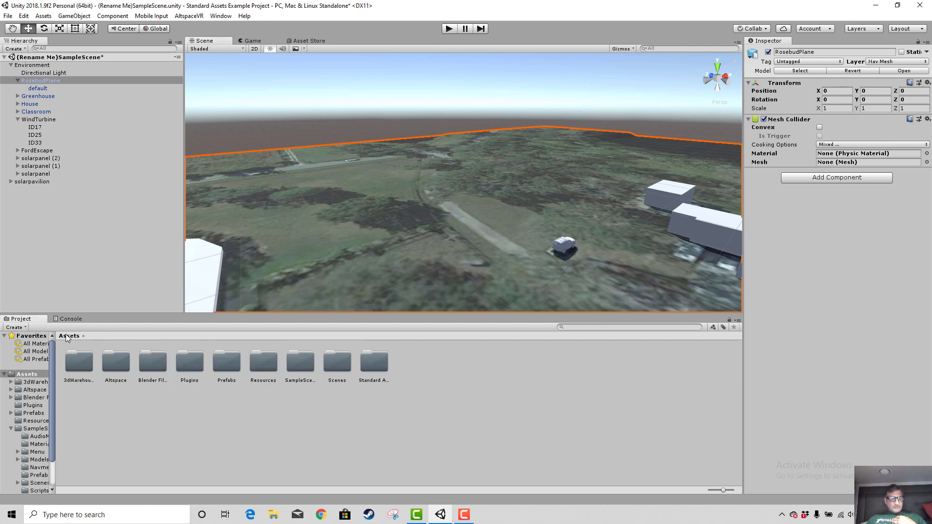
double_click(153, 371)
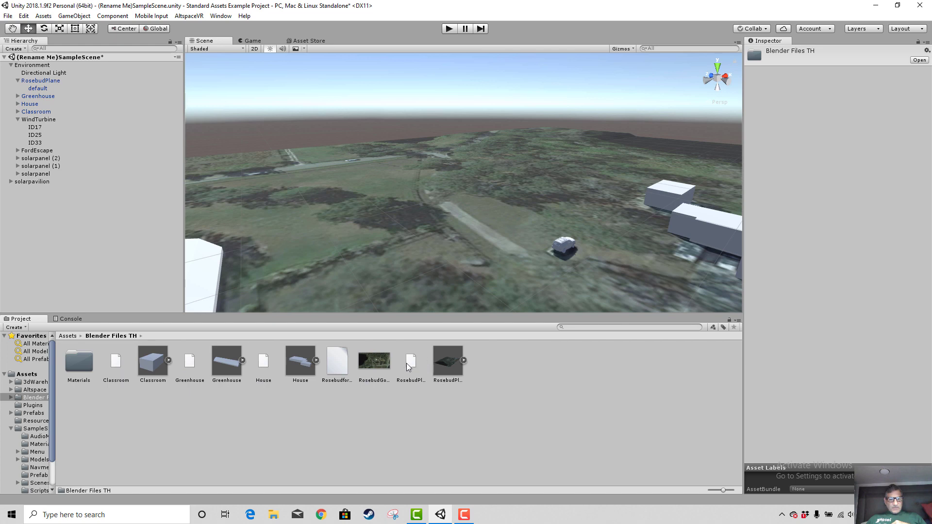
click(342, 367)
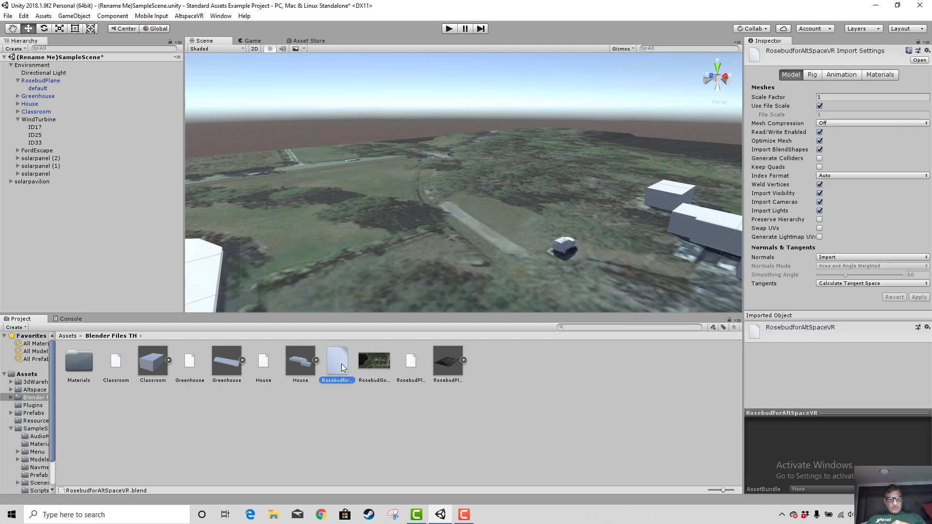
double_click(339, 362)
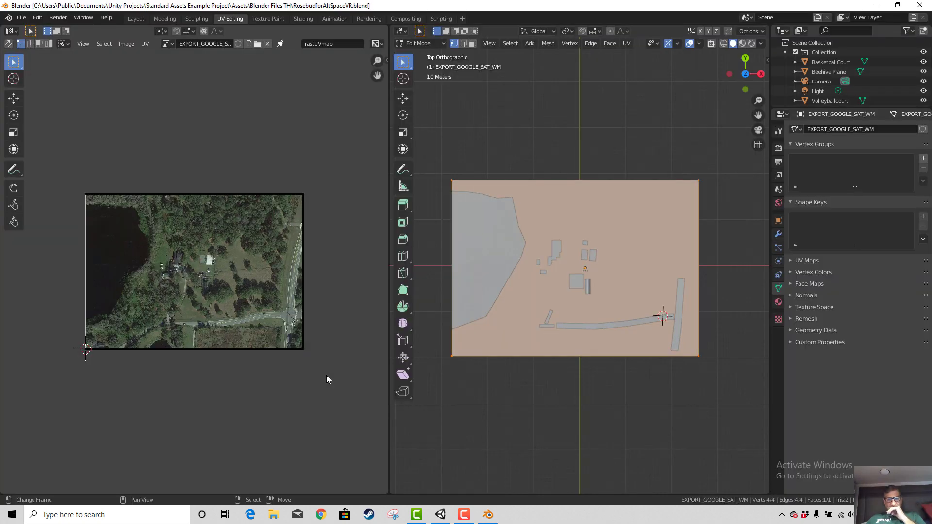
- Deselect the geometry of the EXPORT_GOOGLE_SAT_WM ground plane and return from Edit Mode to Object Mode
click(477, 293)
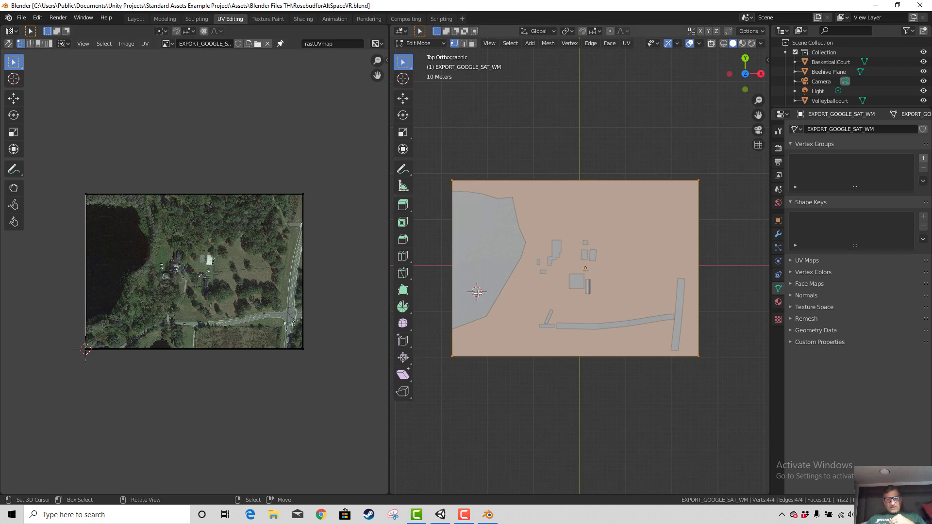
click(513, 407)
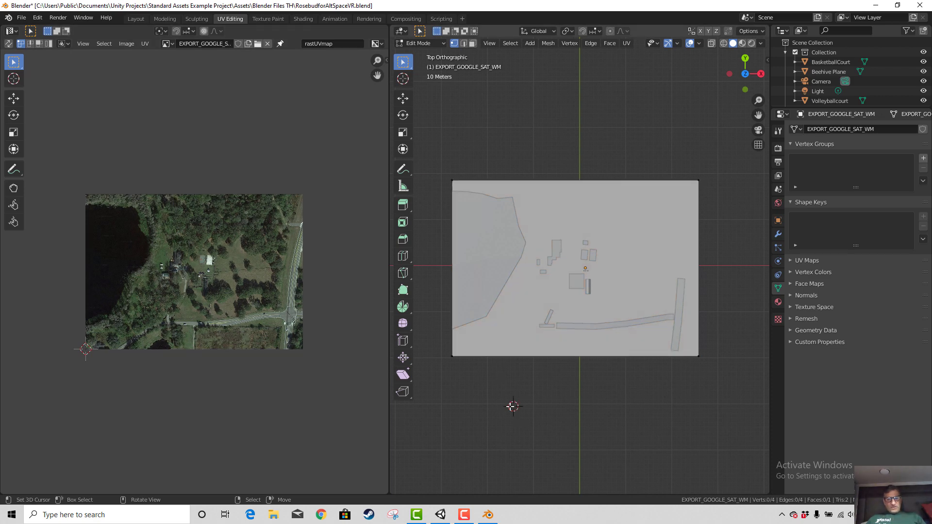
click(491, 241)
click(516, 230)
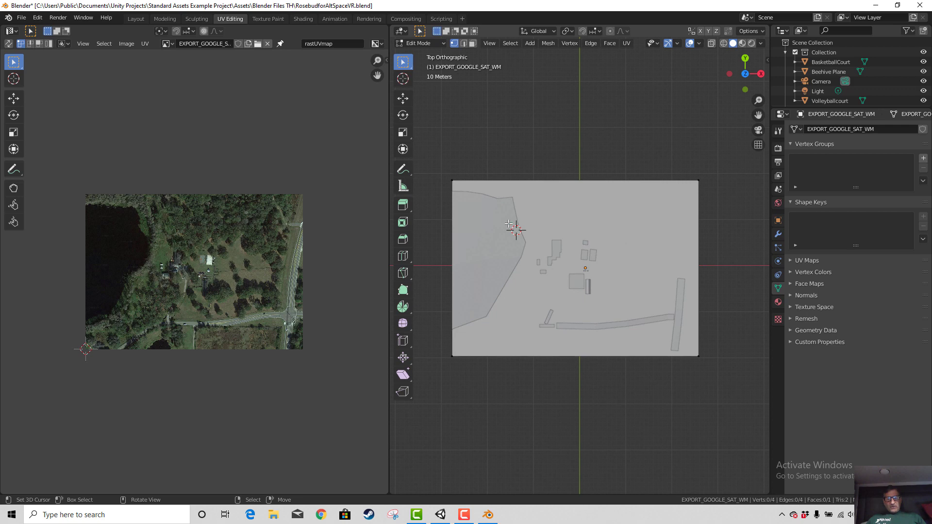
key(Tab)
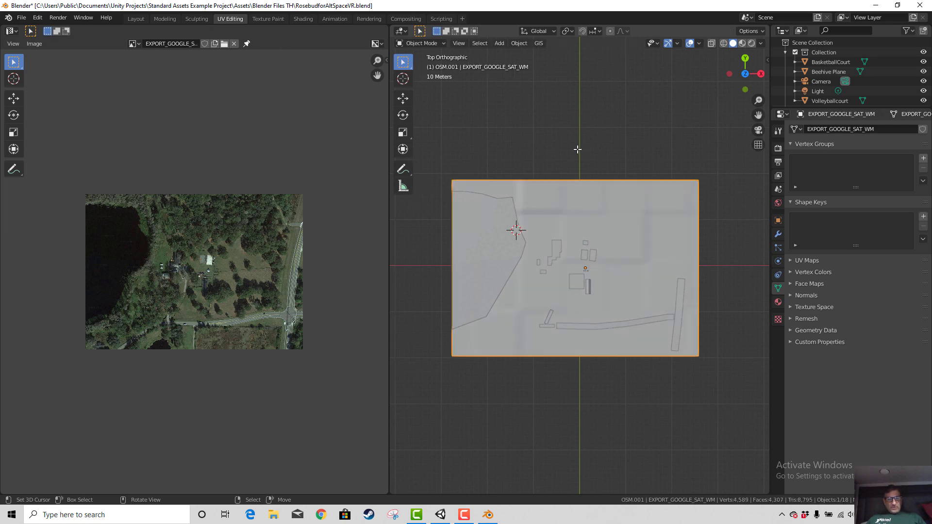
click(516, 174)
scroll(438, 200, up, 2)
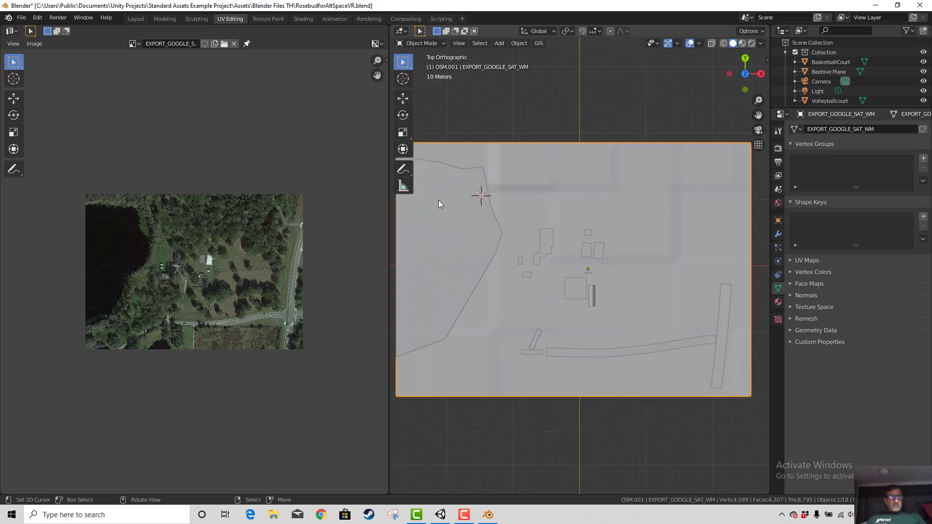
scroll(468, 209, down, 3)
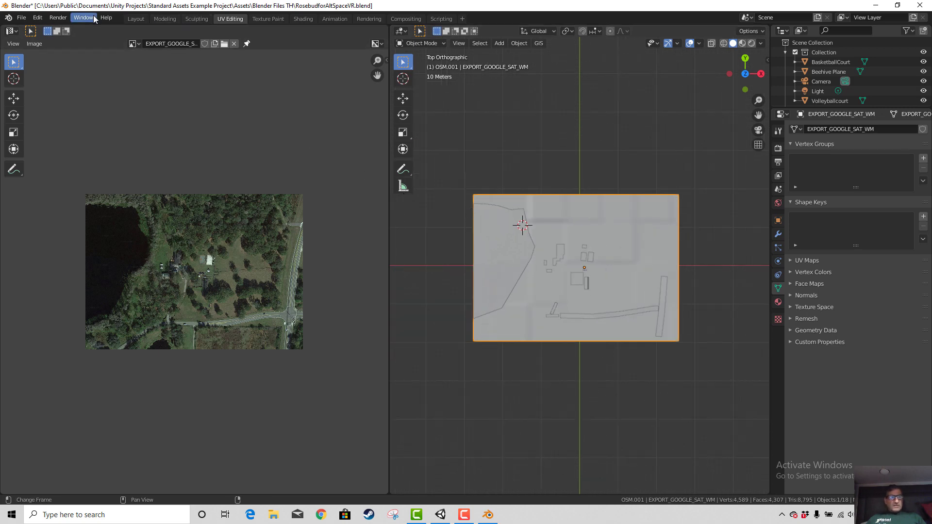
- Switch to the Layout workspace and select the Lake object on the satellite map
click(136, 21)
shift+right_click(241, 232)
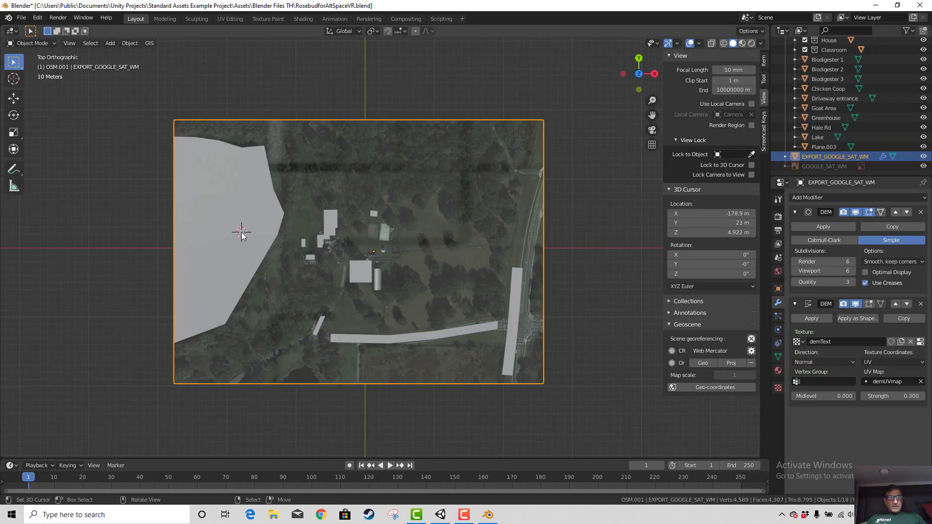
click(253, 227)
middle_drag(297, 311, 315, 250)
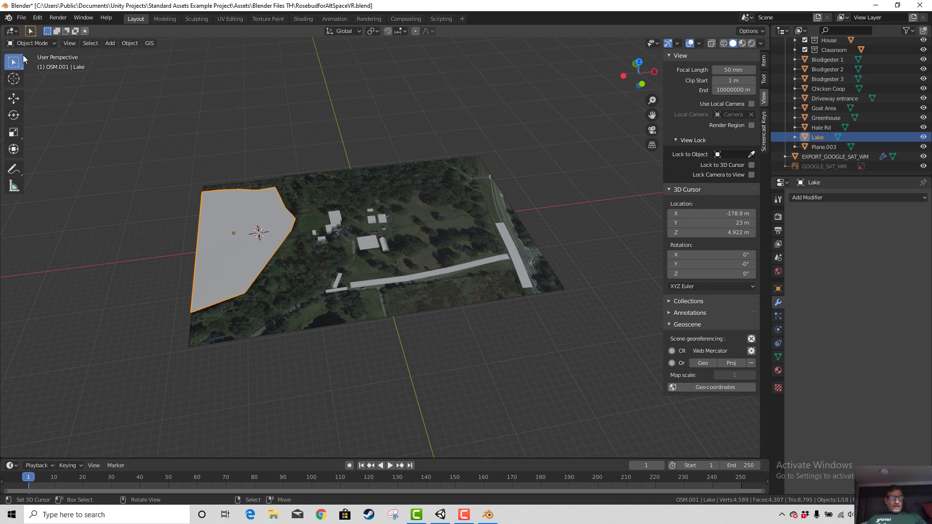
- Export only the selected lake as a Wavefront OBJ named Lake into Blender Files TH, with material groups included
click(21, 18)
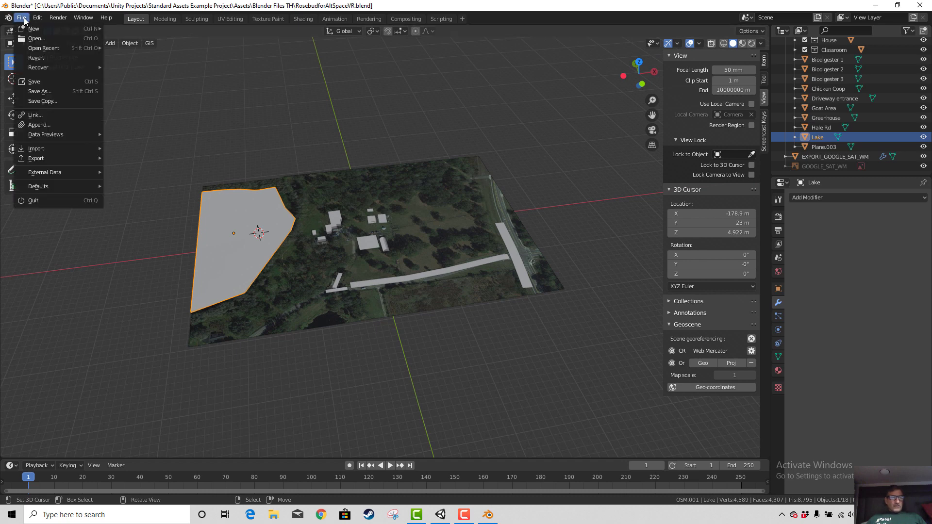
mouse_move(41, 159)
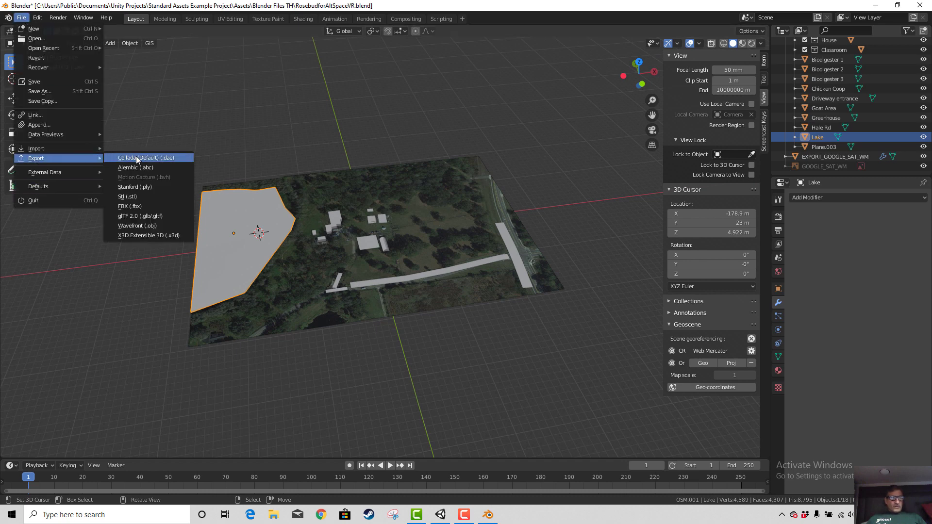
click(146, 226)
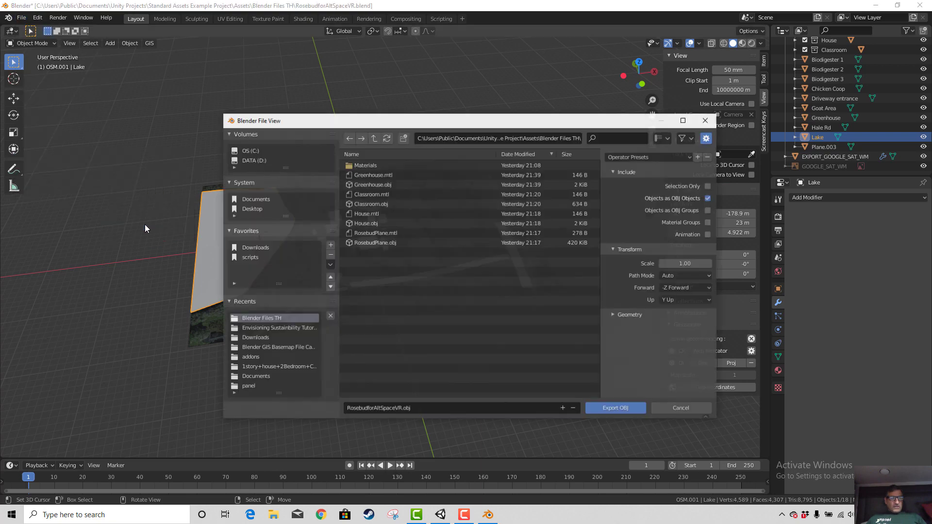
click(708, 186)
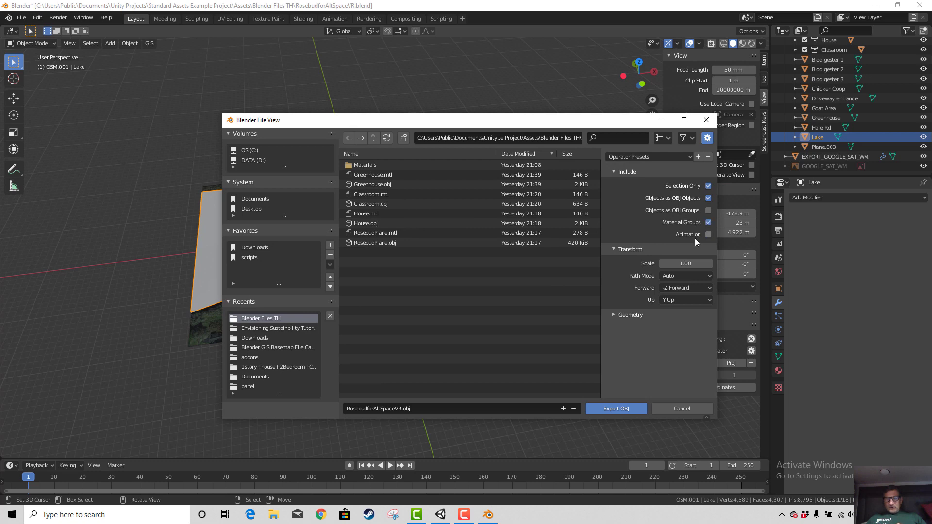
click(417, 408)
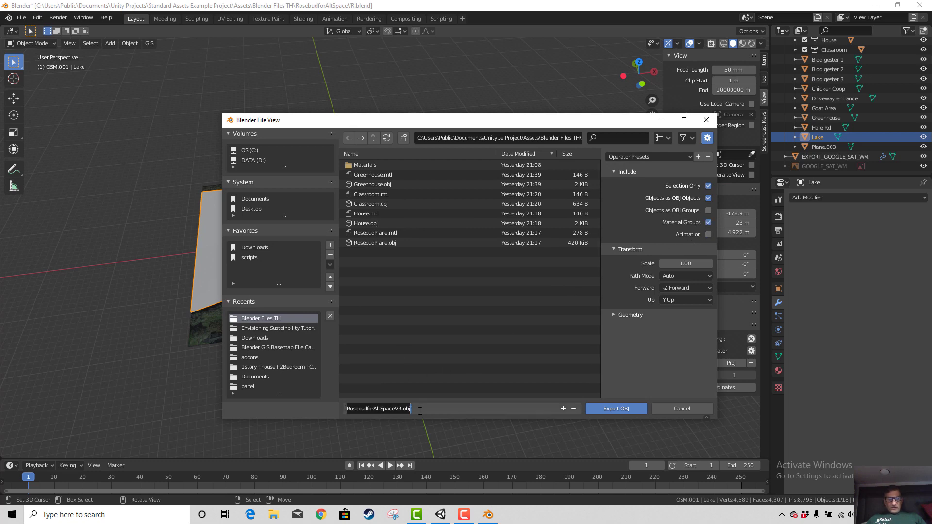
drag(419, 409, 351, 403)
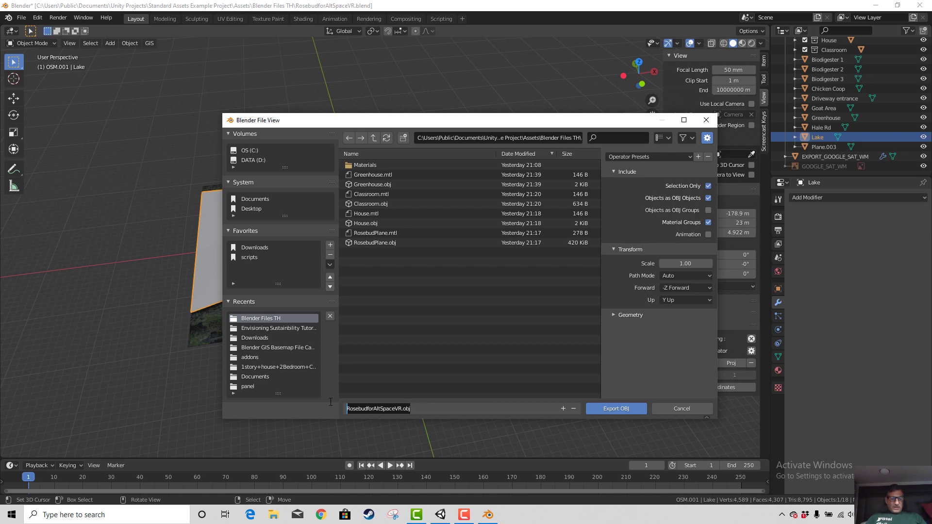
text(L)
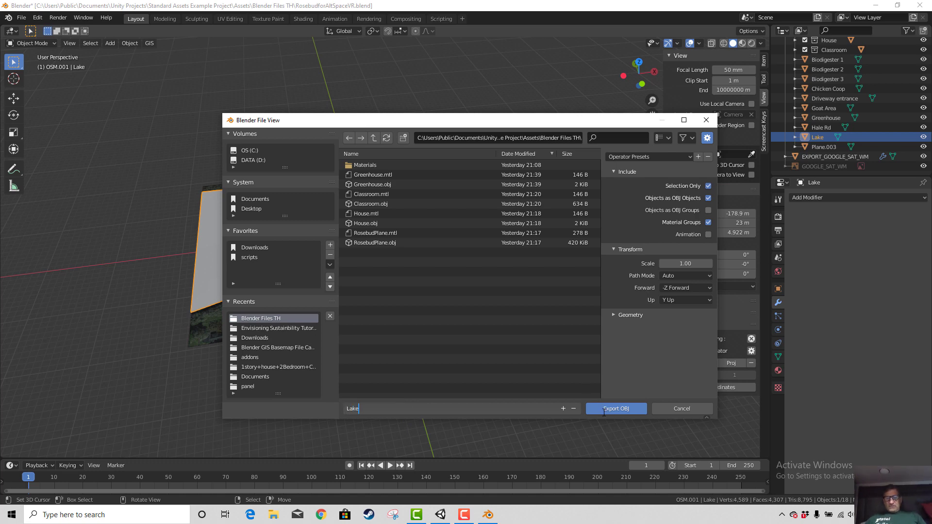
text(ake)
click(604, 409)
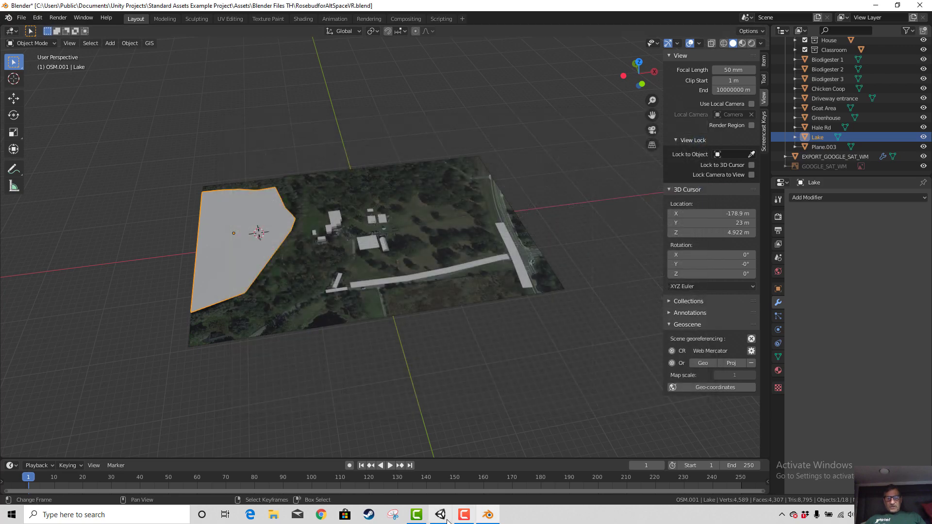
- Switch back to Unity and add the Lake model to the farm scene from a top view
click(441, 514)
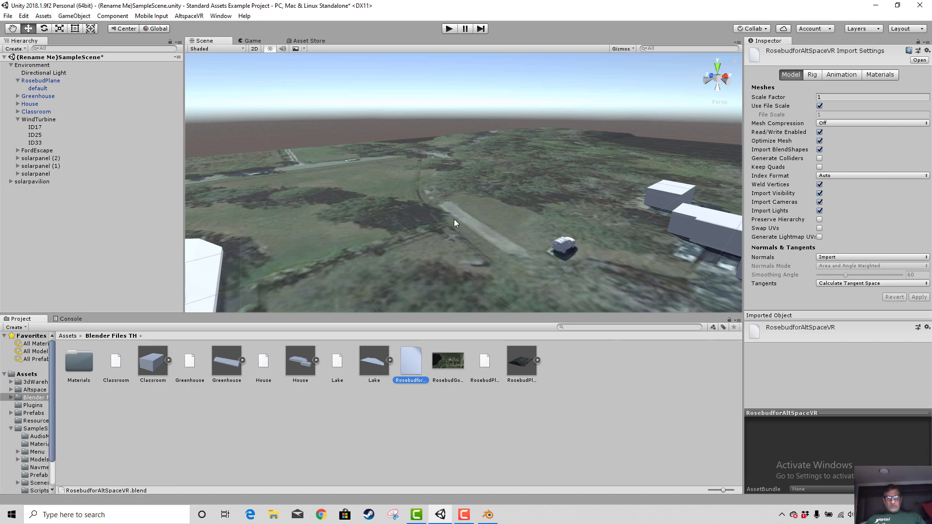
middle_drag(454, 220, 458, 219)
click(718, 66)
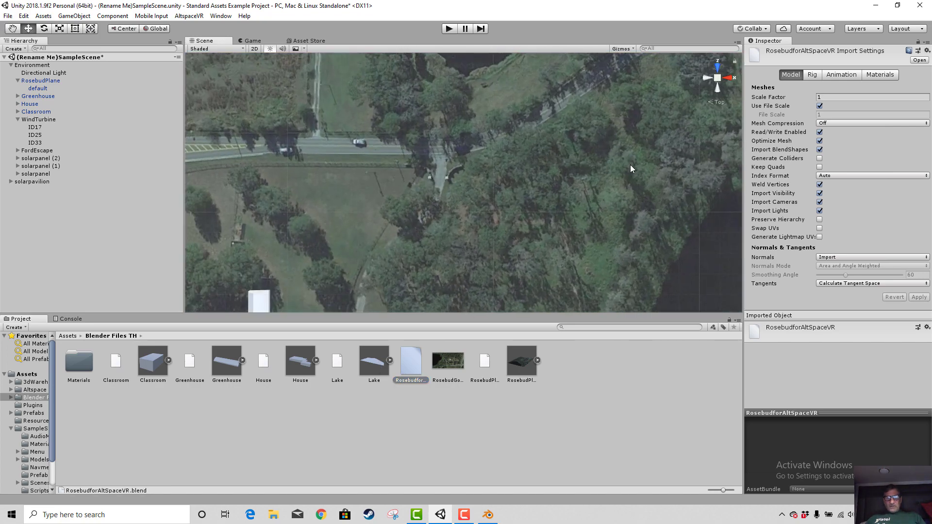
scroll(478, 280, down, 2)
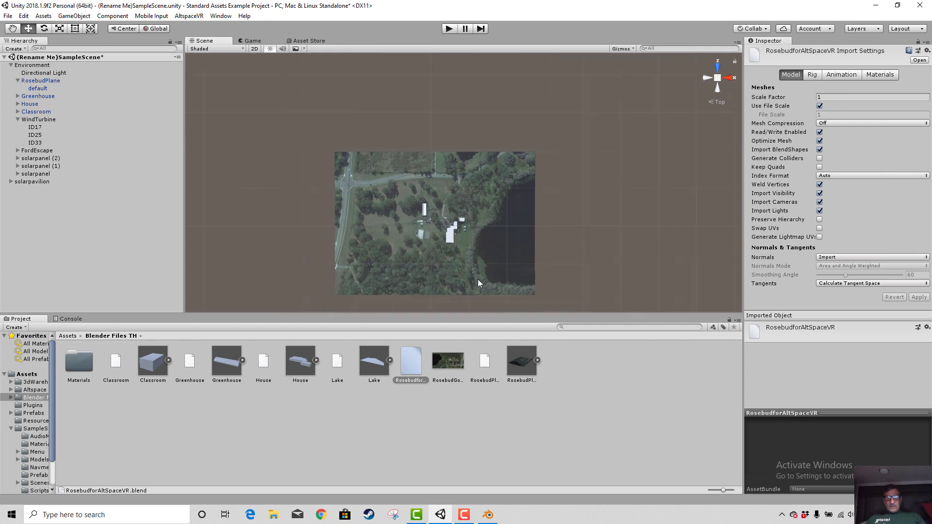
drag(377, 364, 508, 242)
scroll(561, 255, down, 2)
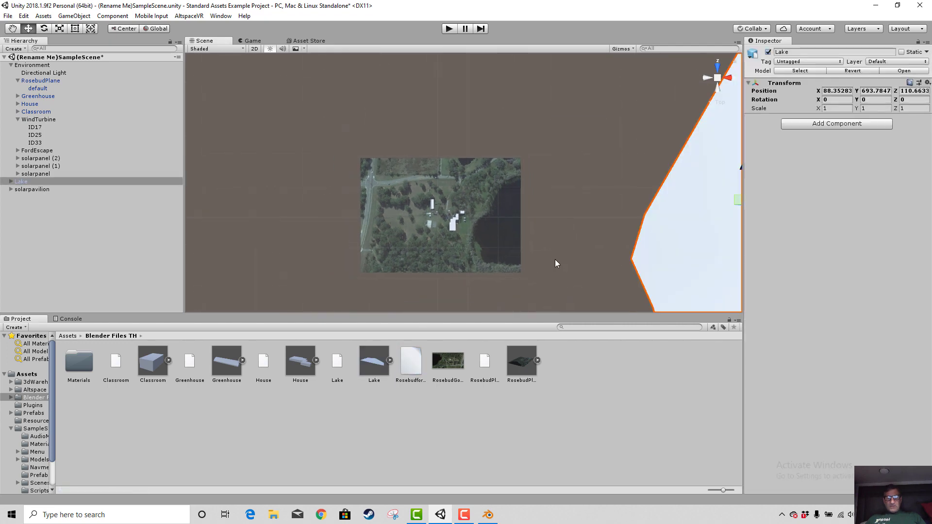
scroll(692, 225, down, 3)
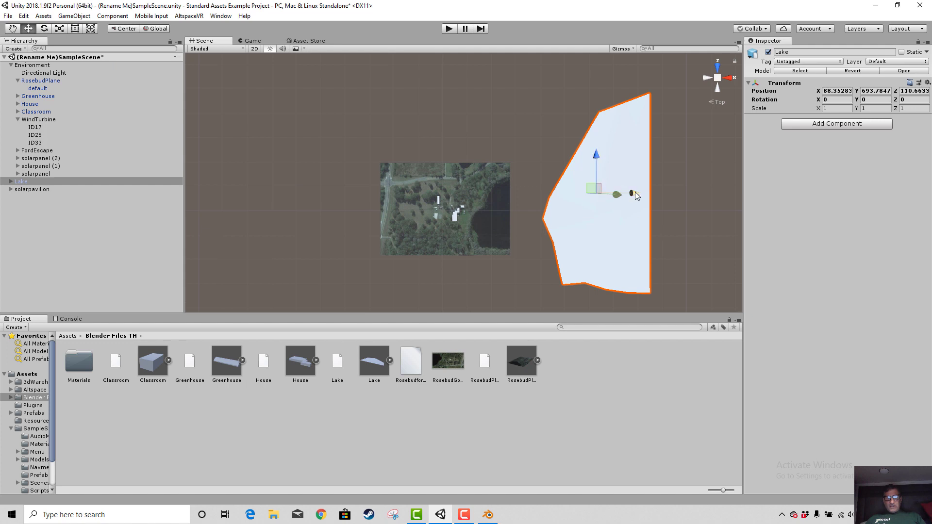
- Place the Lake over the lake in the satellite image at position X 3, Y 0, Z 3
drag(635, 193, 559, 197)
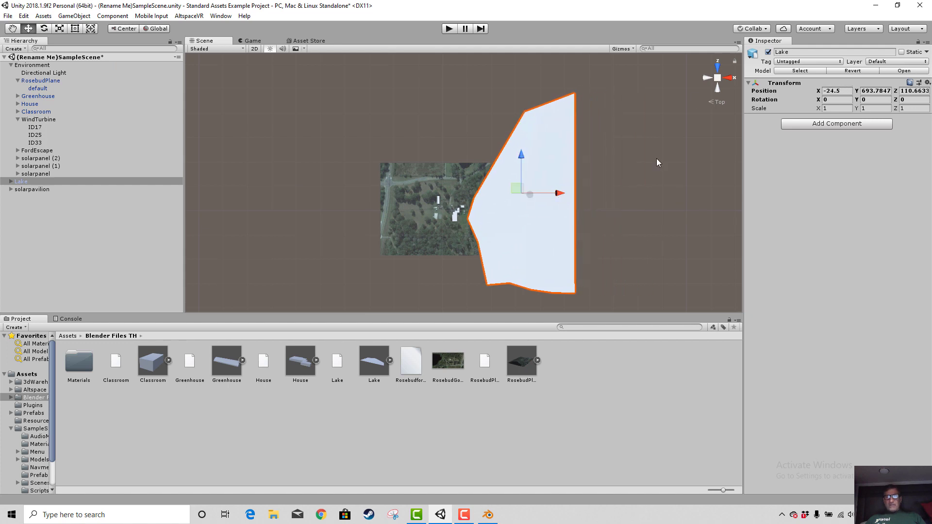
click(872, 92)
text(0)
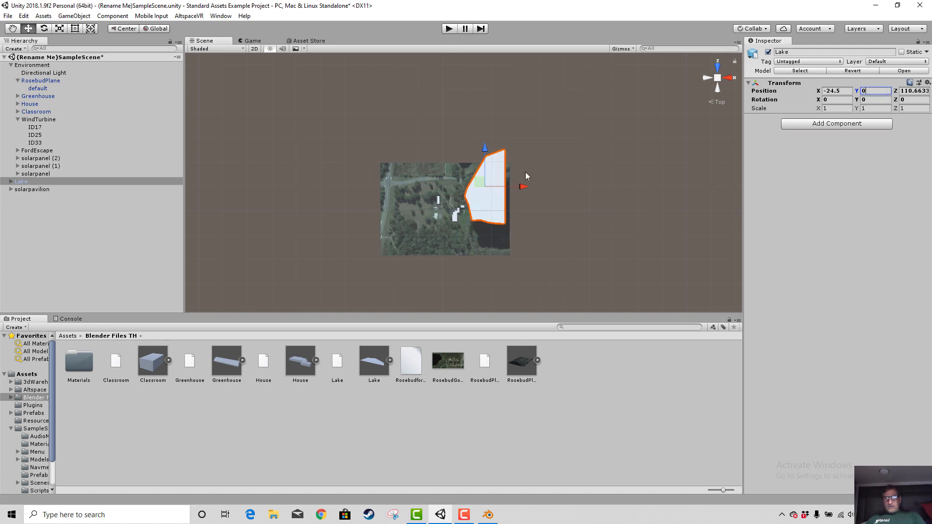
drag(485, 149, 491, 181)
drag(522, 214, 530, 218)
- Lower the Lake in a side view to a Y position of about -11
right_drag(533, 250, 562, 184)
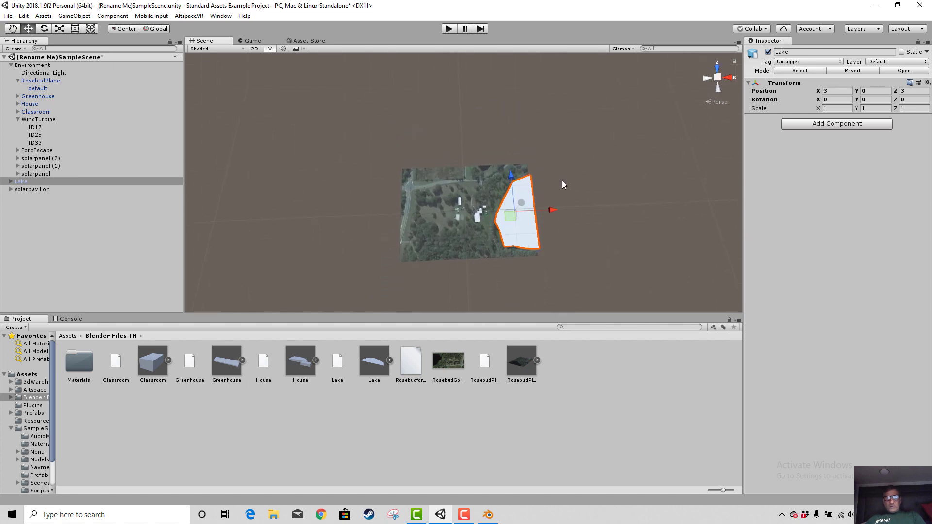
middle_drag(562, 181, 563, 163)
click(706, 77)
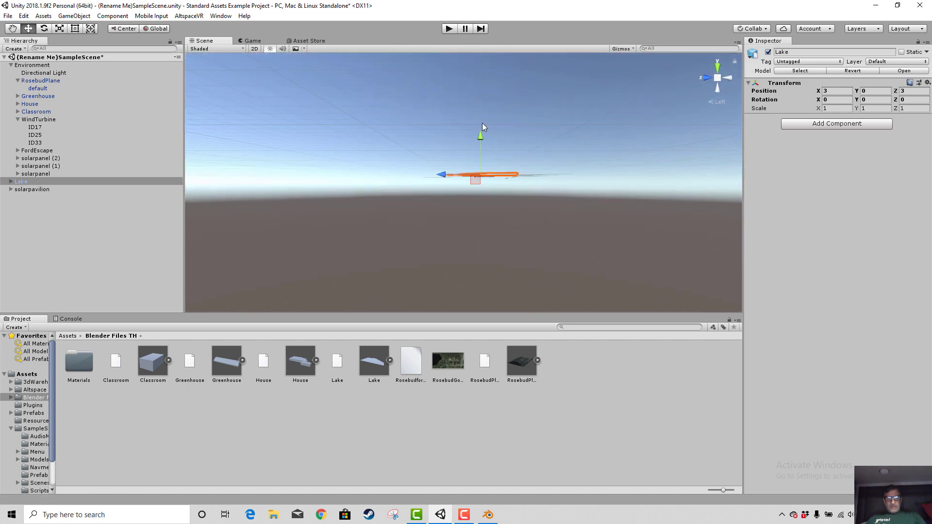
scroll(450, 168, up, 3)
drag(463, 147, 465, 151)
- Fine-tune the Lake's height against the terrain to about Y -11.4, checking its shoreline from several angles
click(731, 78)
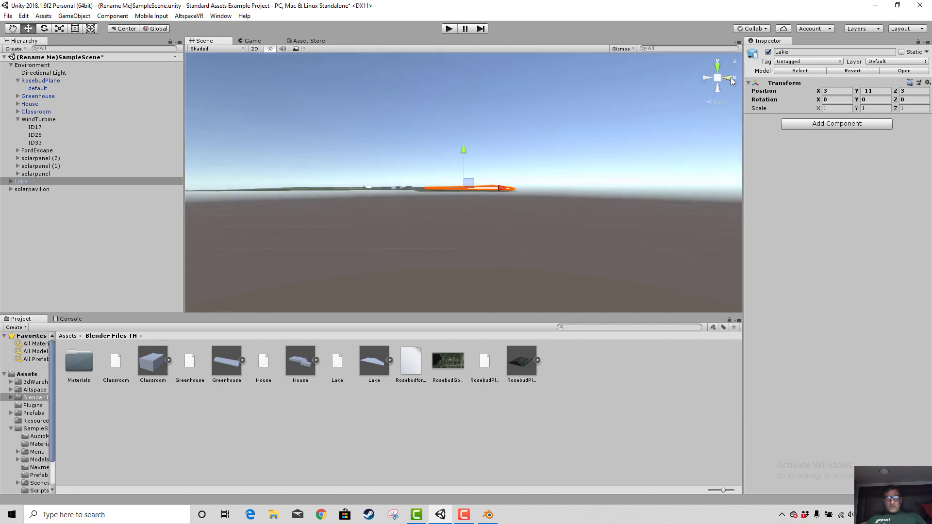
scroll(498, 175, up, 4)
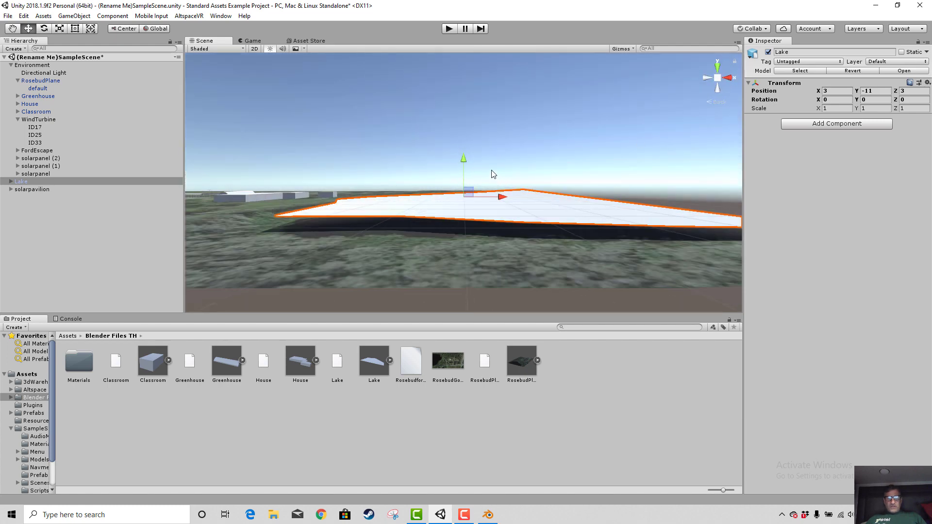
drag(464, 158, 464, 159)
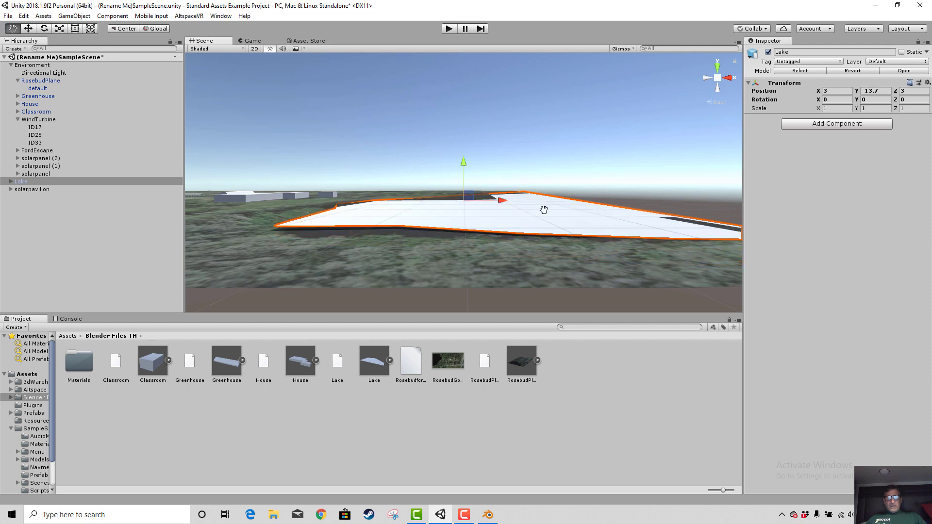
alt+drag(543, 210, 450, 167)
middle_drag(528, 204, 402, 194)
middle_drag(579, 202, 579, 225)
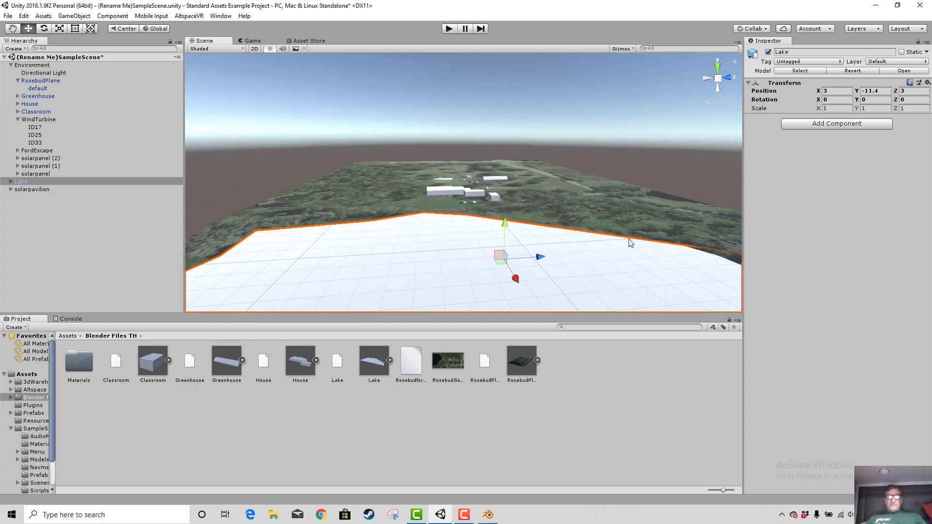
right_drag(629, 243, 428, 229)
middle_drag(620, 262, 450, 214)
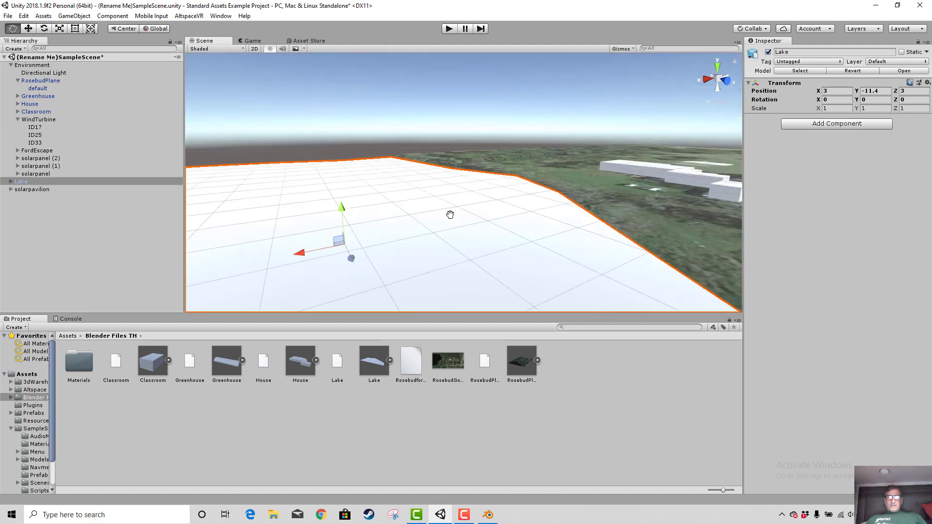
- Create a new material named Lake in the Materials folder of Blender Files TH
scroll(514, 211, down, 10)
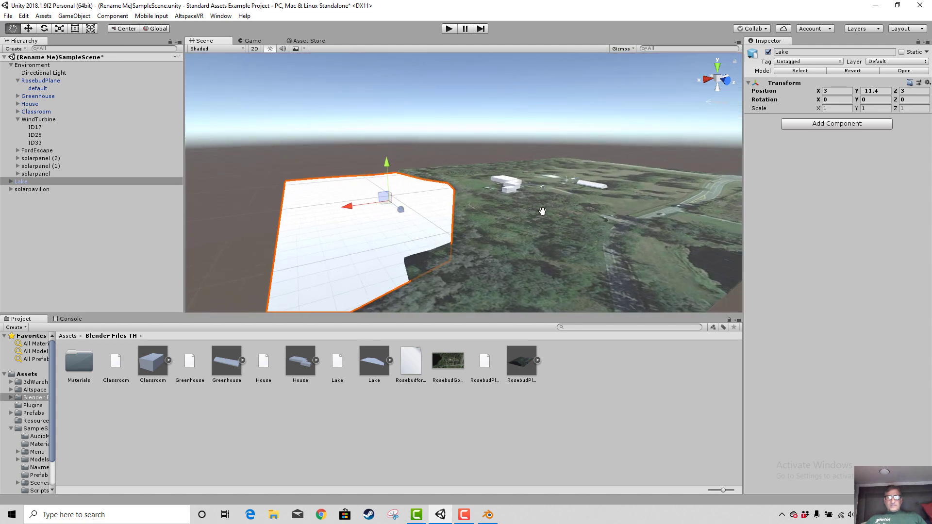
middle_drag(542, 211, 546, 214)
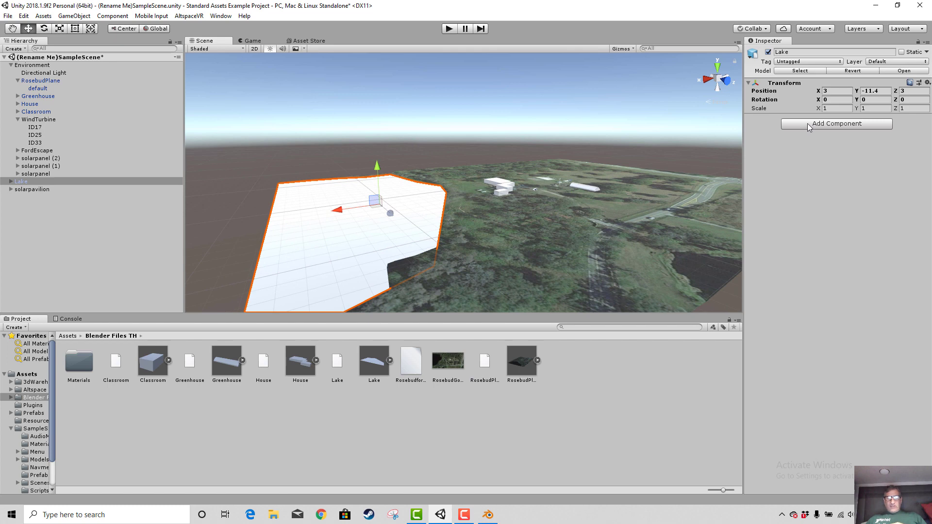
right_click(594, 368)
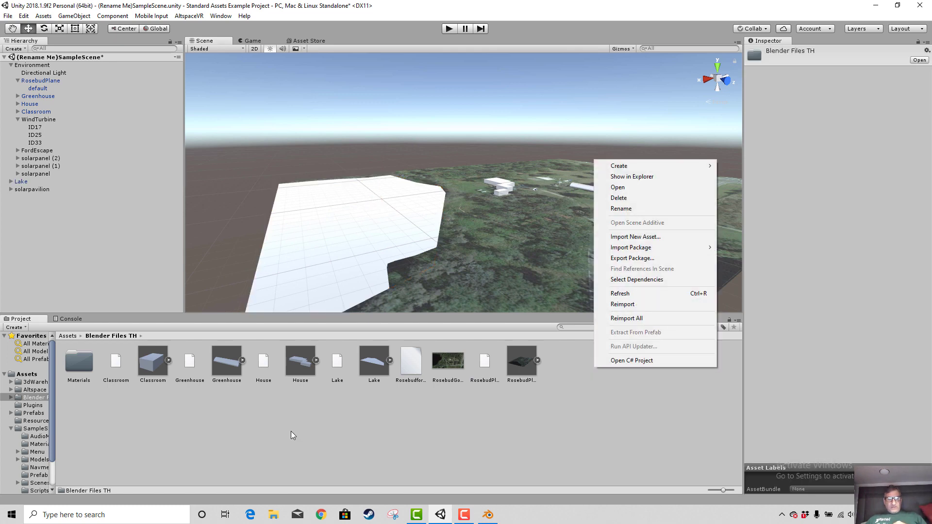
double_click(80, 383)
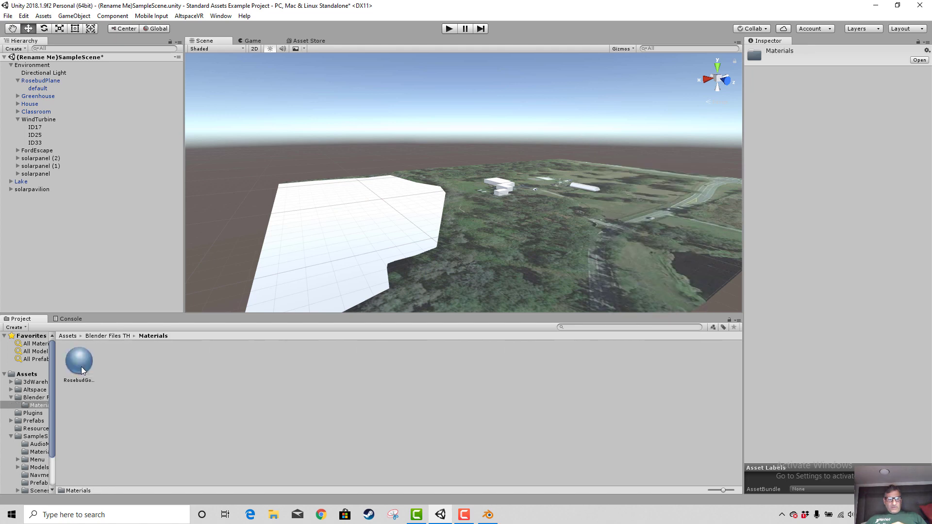
right_click(149, 368)
mouse_move(229, 166)
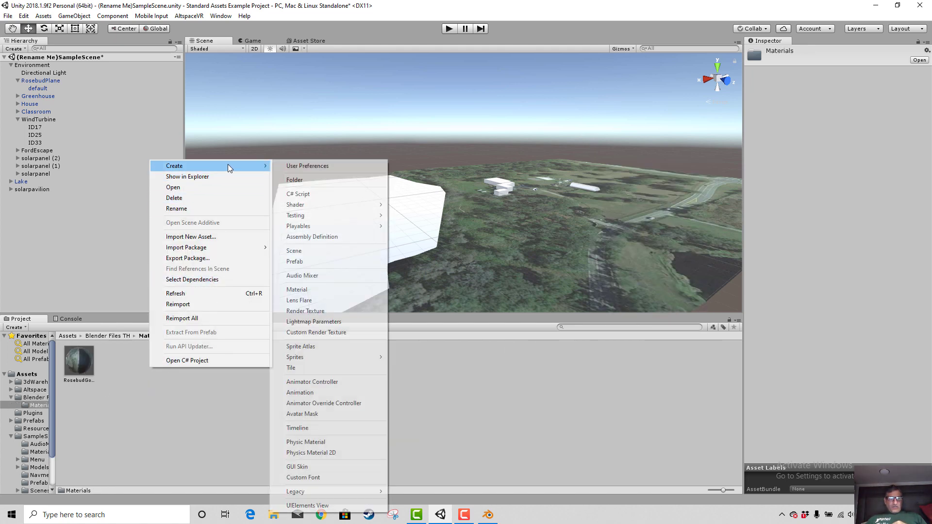
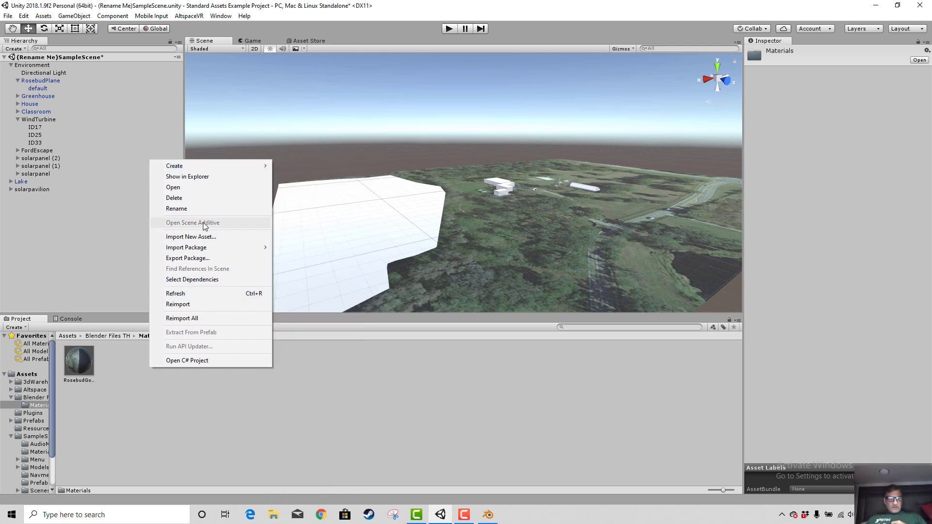
mouse_move(184, 168)
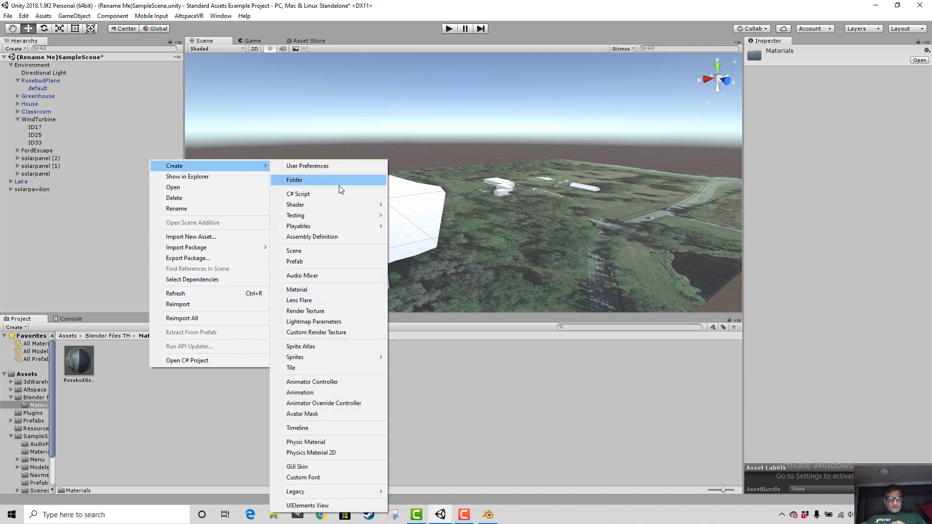
click(313, 291)
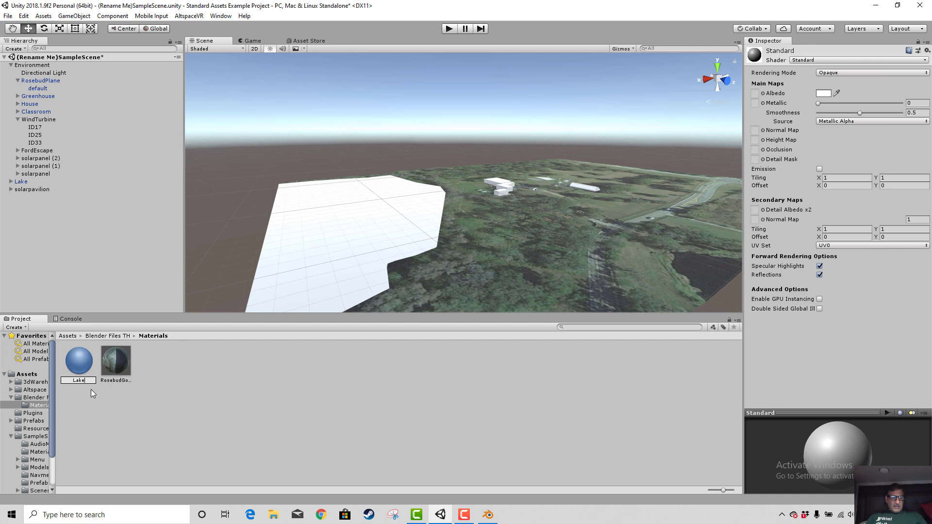
text(Lake)
key(Return)
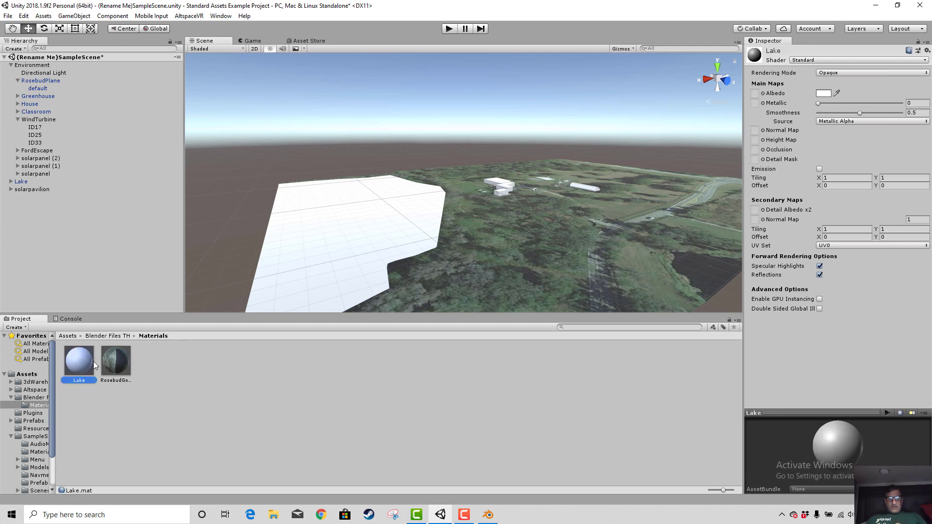
- Apply the Lake material to the lake surface in the scene and set its albedo color to a dark violet-blue
drag(218, 303, 335, 253)
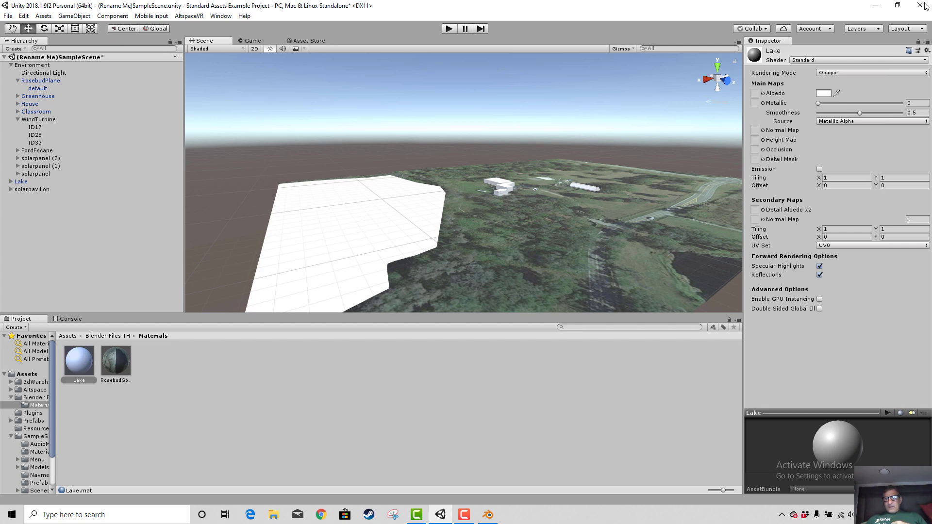
click(825, 94)
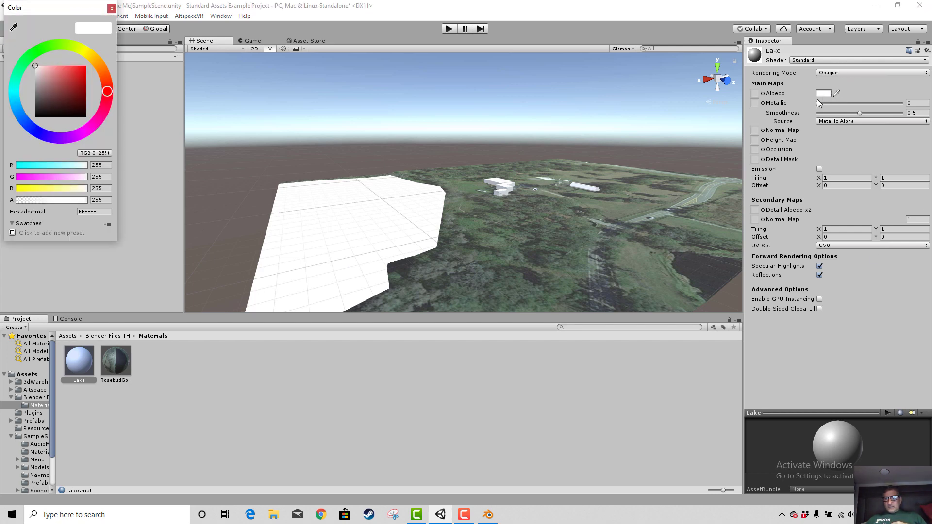
click(23, 121)
click(43, 135)
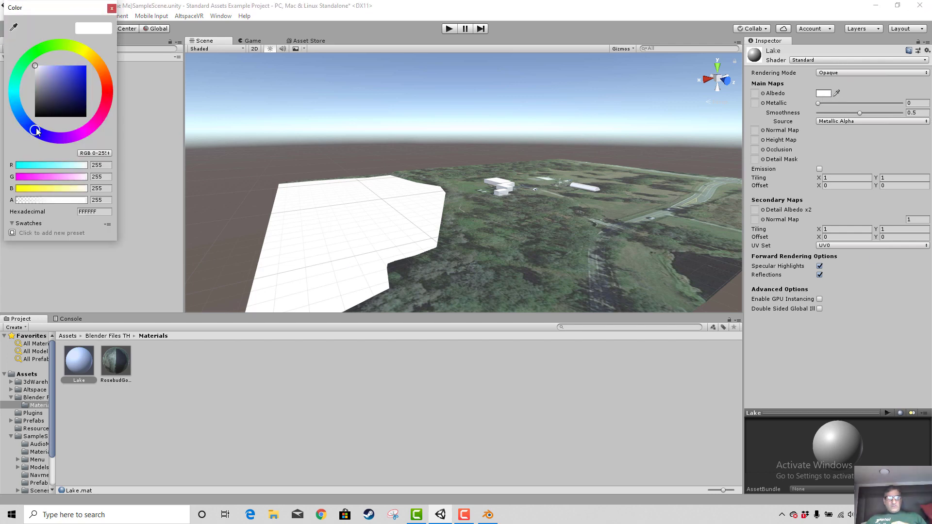
drag(63, 86, 67, 92)
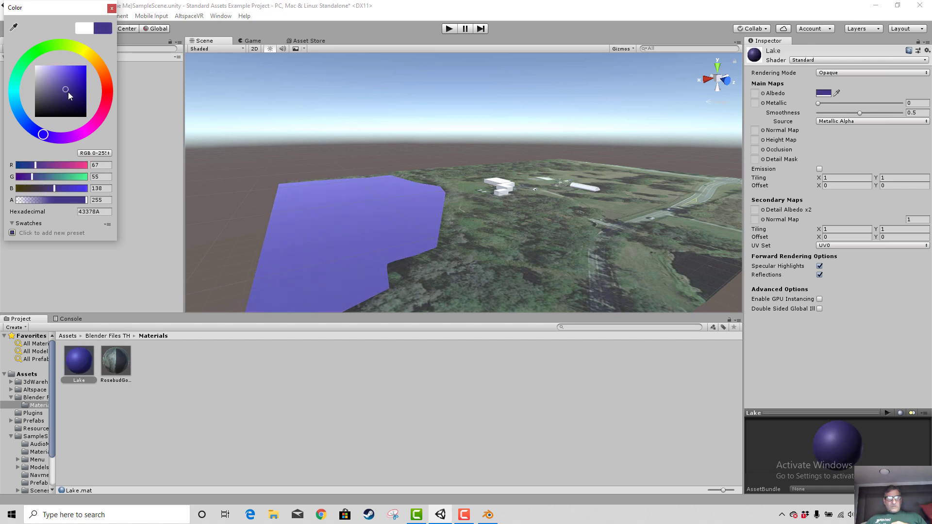
click(190, 367)
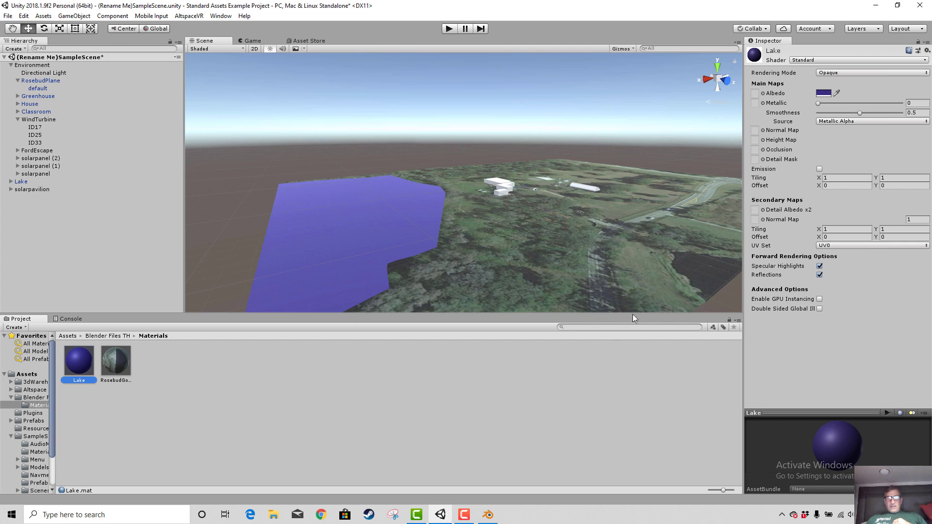
- Raise the Lake slightly to a Y position of -11 and check it against the terrain from the top view
right_drag(595, 255, 489, 303)
mouse_move(525, 254)
middle_down()
mouse_move(500, 267)
mouse_move(534, 250)
middle_up()
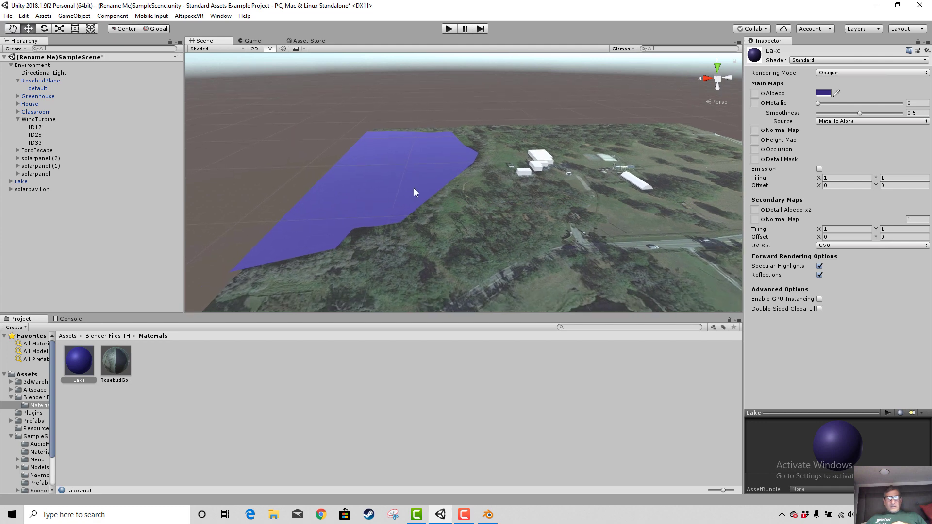
click(408, 180)
drag(404, 135, 405, 130)
click(717, 67)
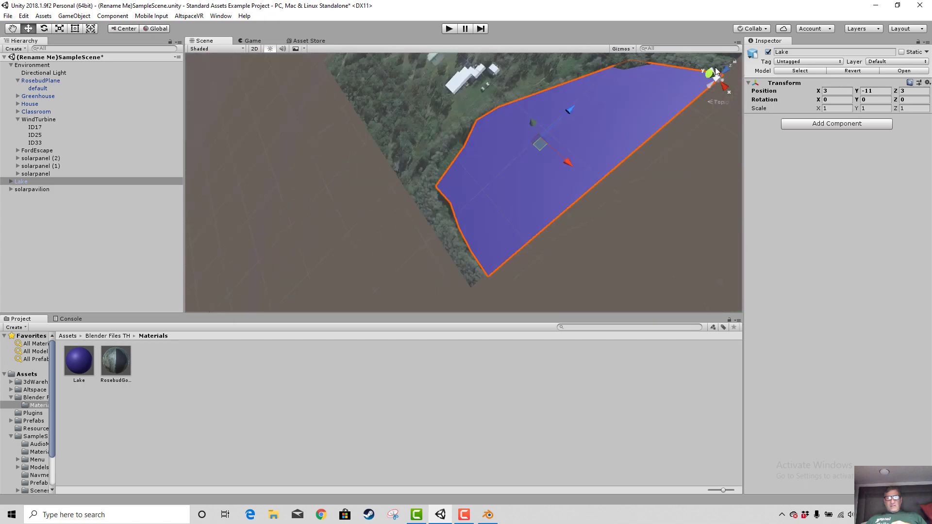
middle_drag(427, 171, 528, 279)
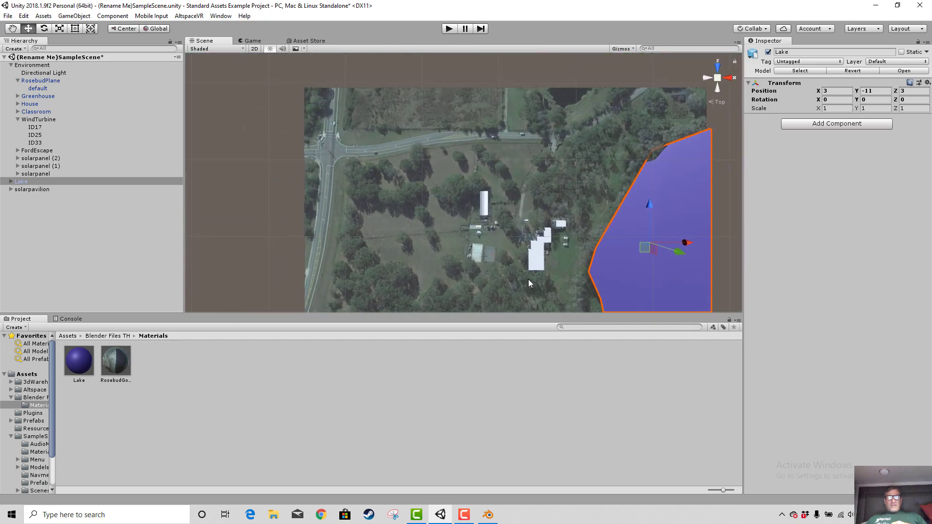
scroll(433, 237, up, 2)
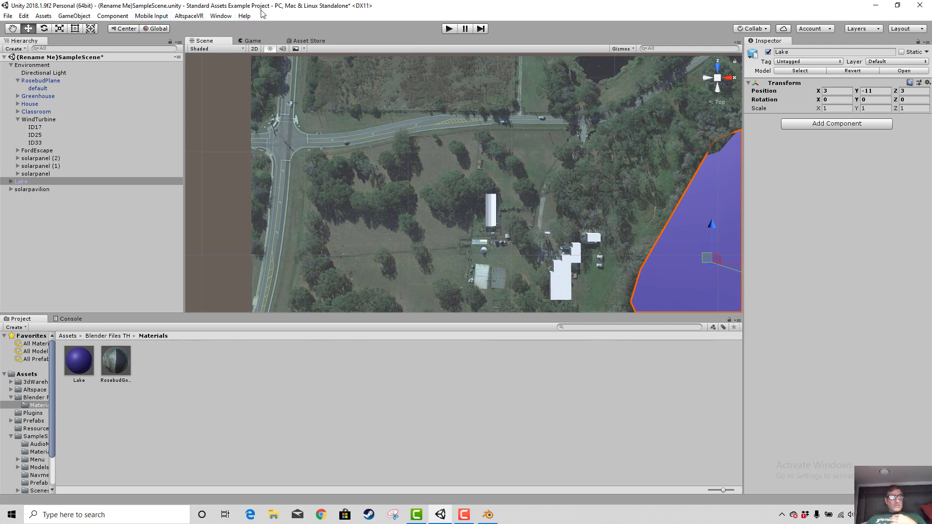
- Open the Unity Asset Store and search it for "trees"
click(304, 41)
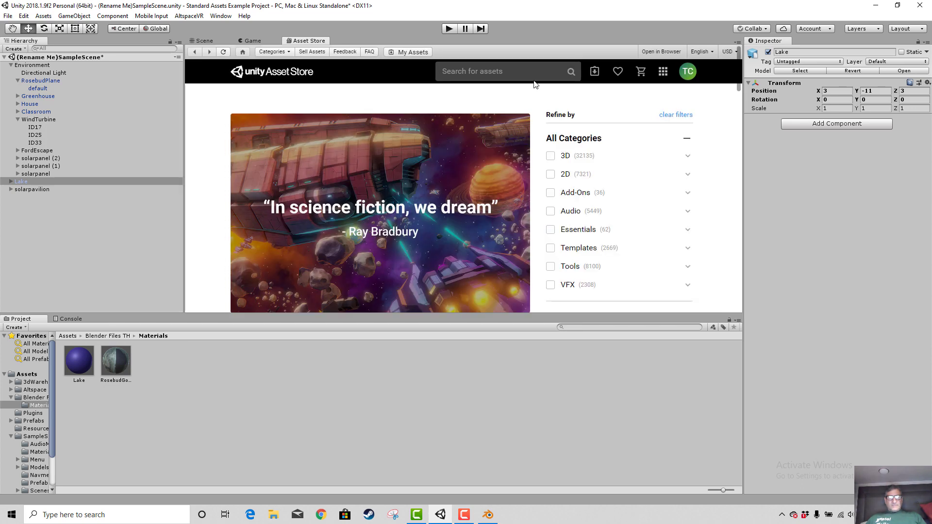
click(505, 72)
text(tree)
key(Return)
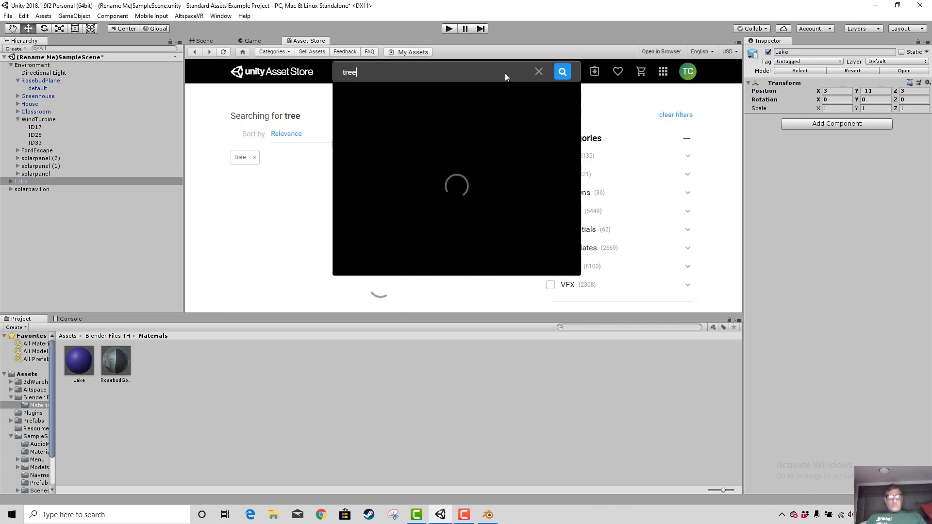
text(s)
key(Return)
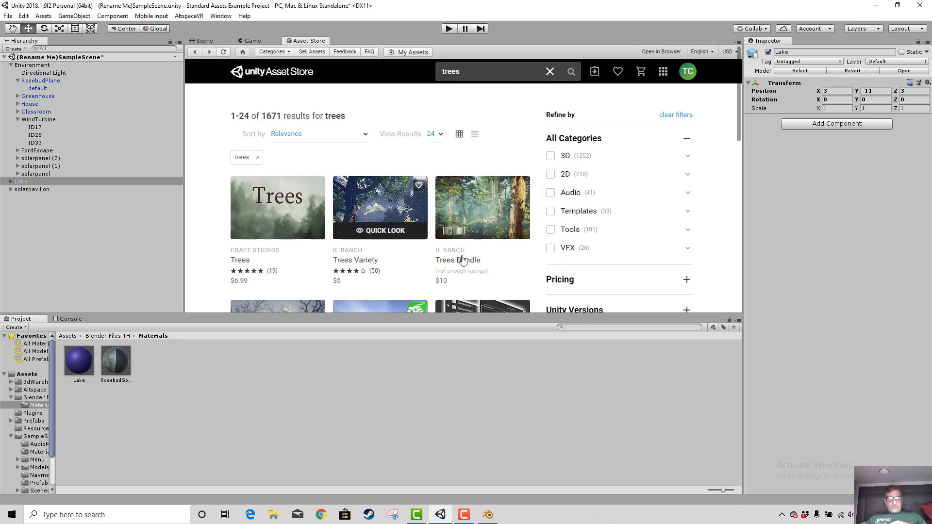
- Browse the tree search results, comparing the available packages and their prices
scroll(463, 261, down, 2)
scroll(415, 244, down, 2)
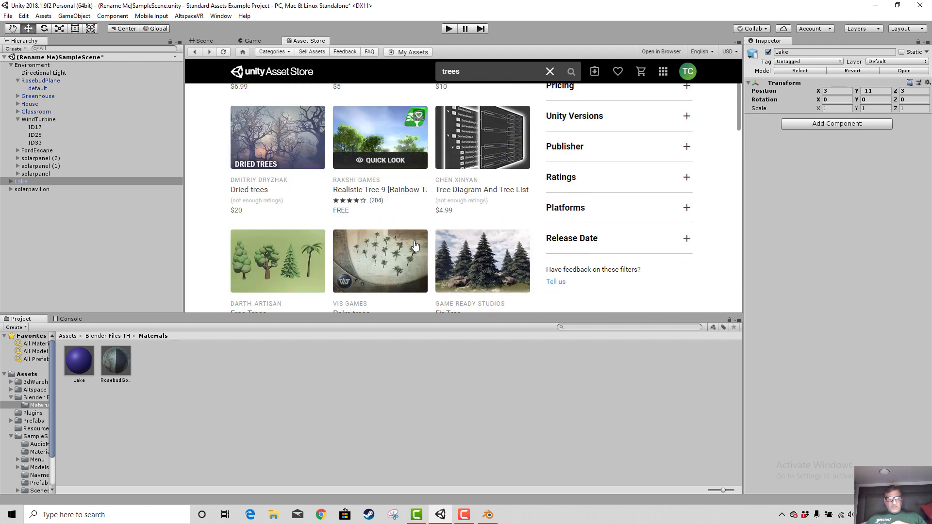
scroll(392, 258, up, 2)
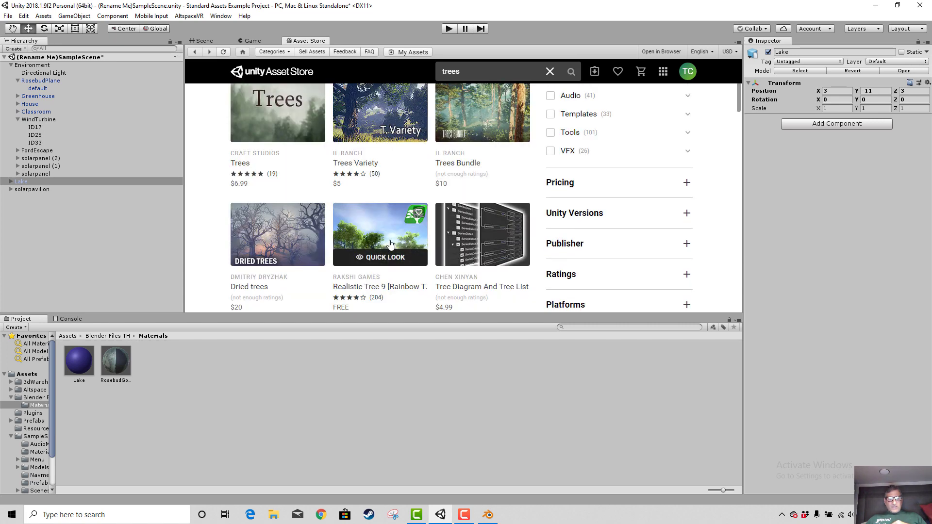
scroll(392, 258, down, 2)
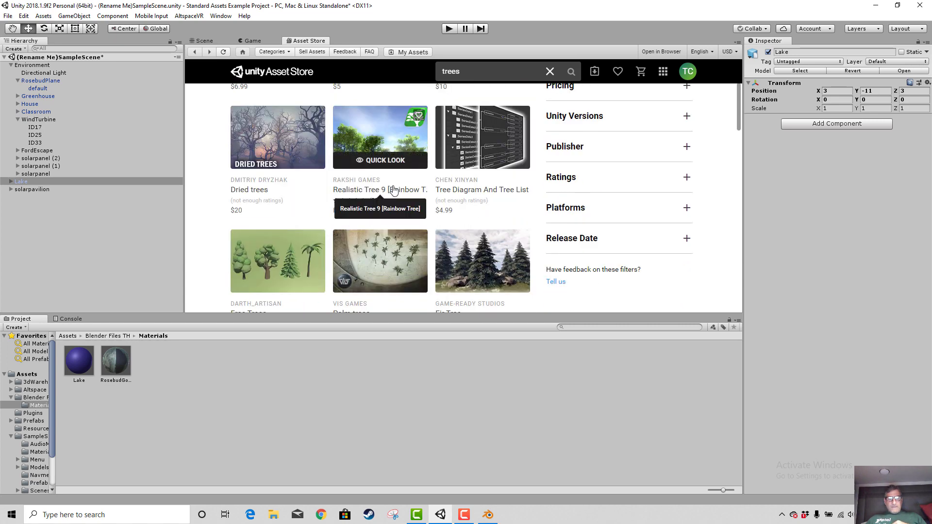
scroll(394, 195, down, 2)
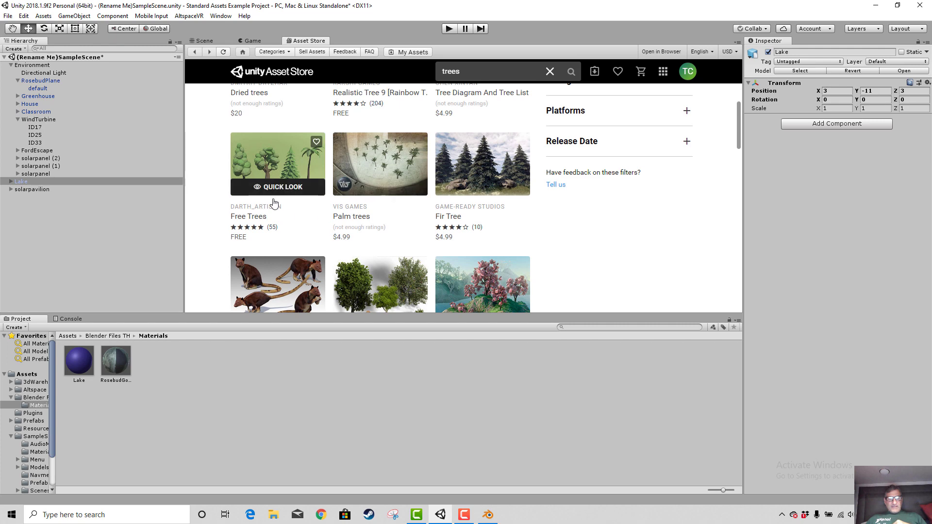
scroll(411, 227, down, 3)
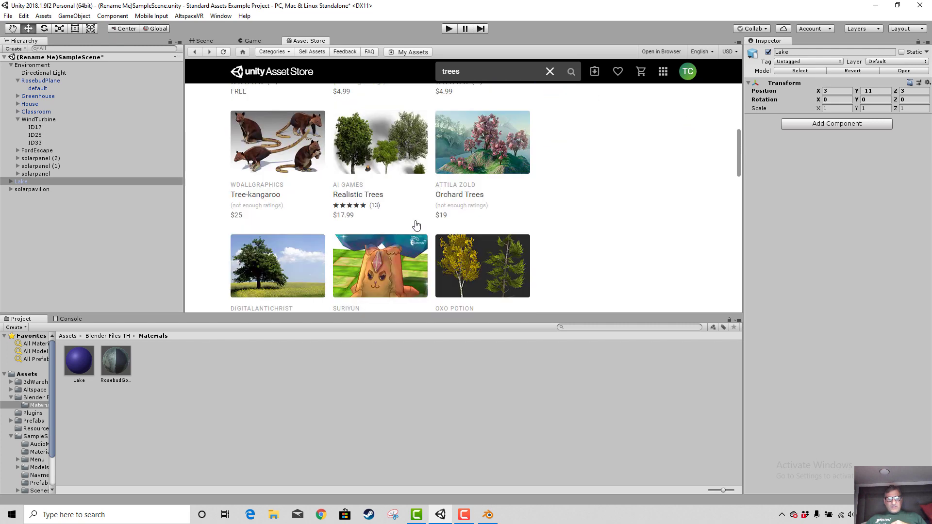
scroll(427, 231, up, 5)
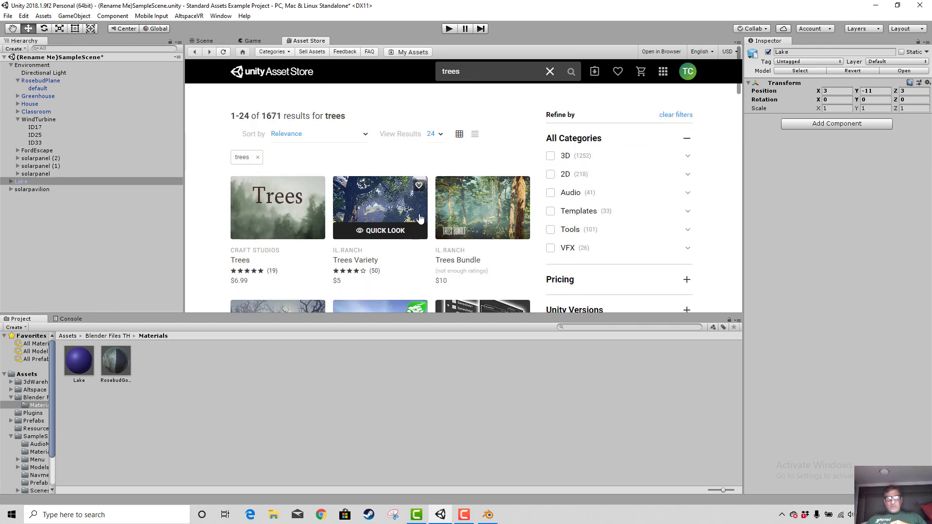
scroll(670, 211, down, 3)
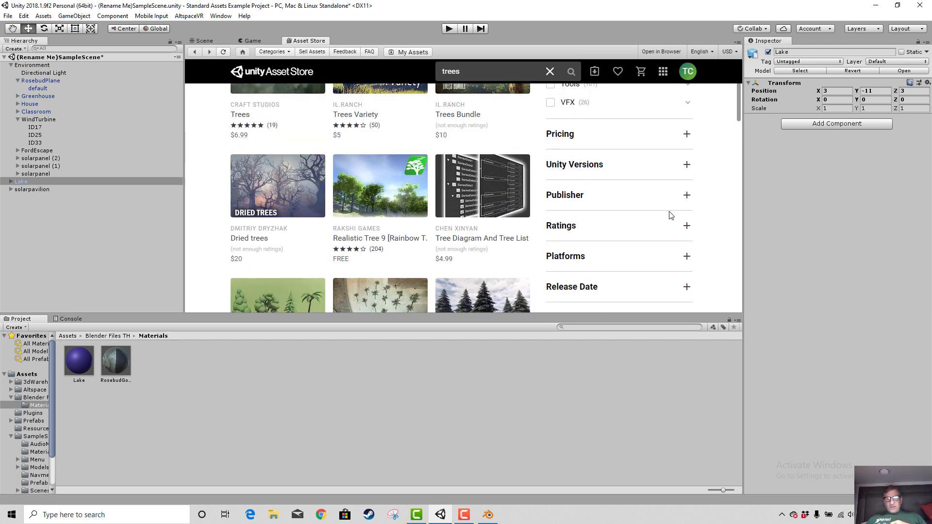
scroll(663, 217, up, 3)
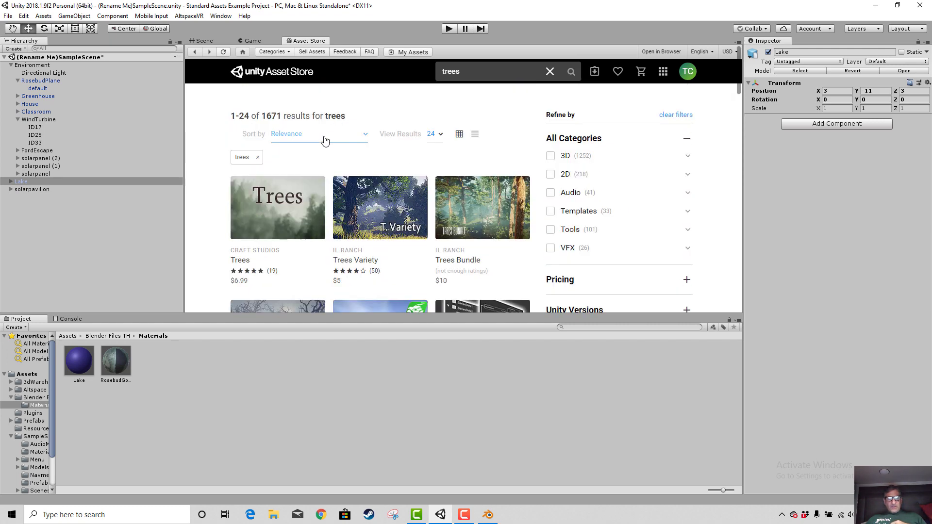
- Sort the tree results by Price (Low to High) and look through the free packages
click(365, 137)
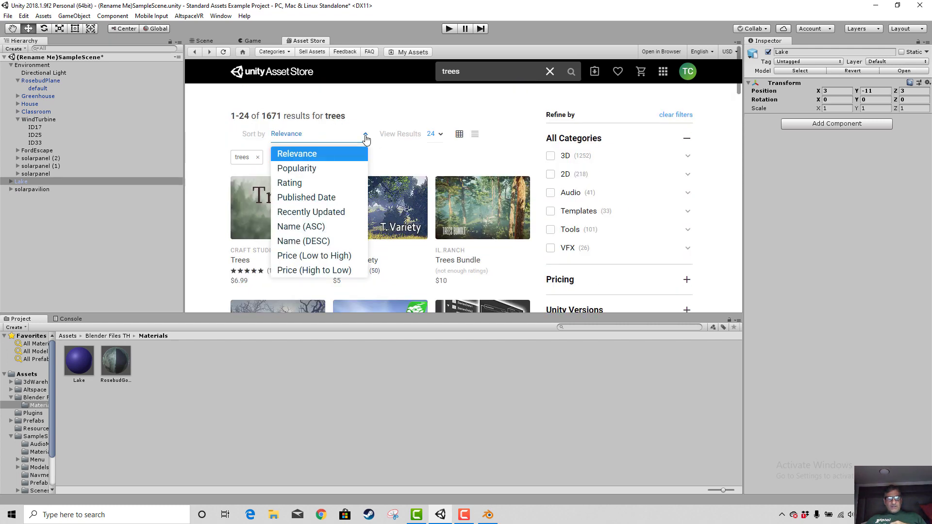
click(326, 255)
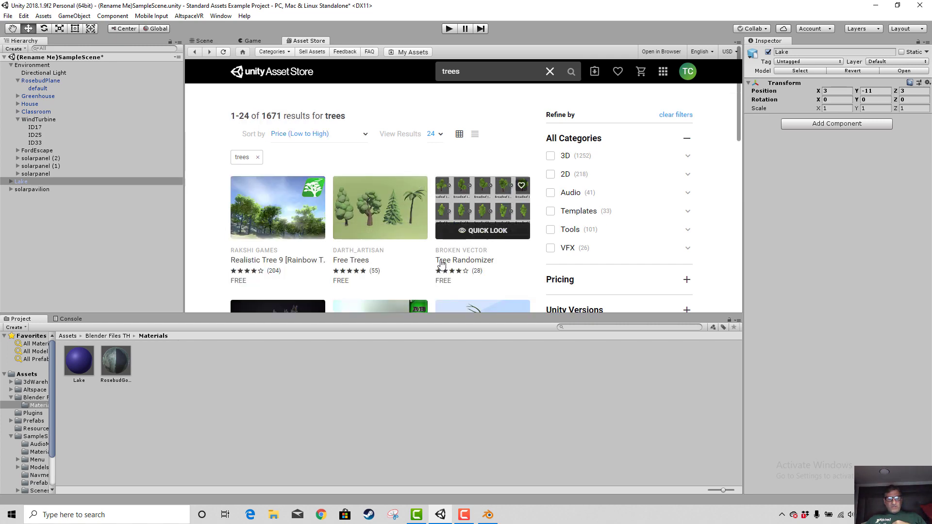
scroll(462, 254, down, 1)
scroll(509, 191, down, 1)
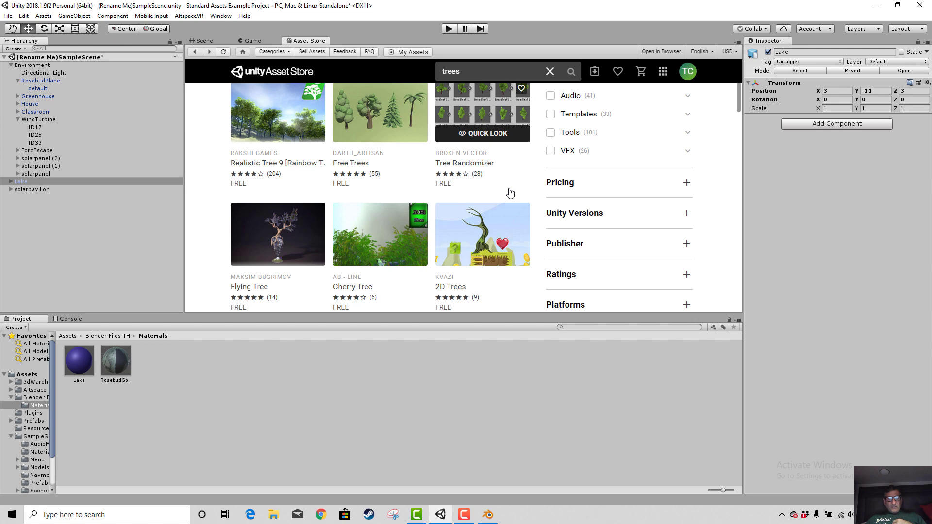
scroll(510, 193, down, 2)
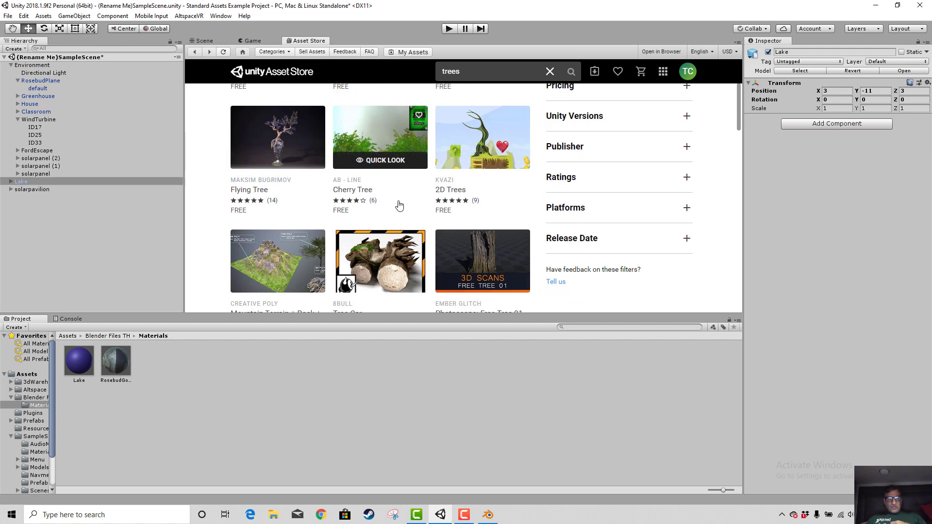
scroll(468, 208, down, 2)
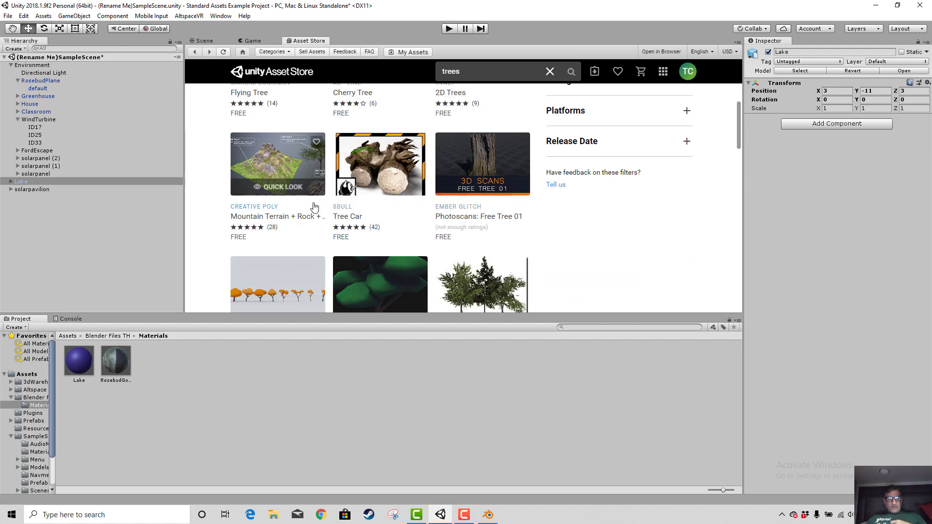
scroll(507, 226, down, 2)
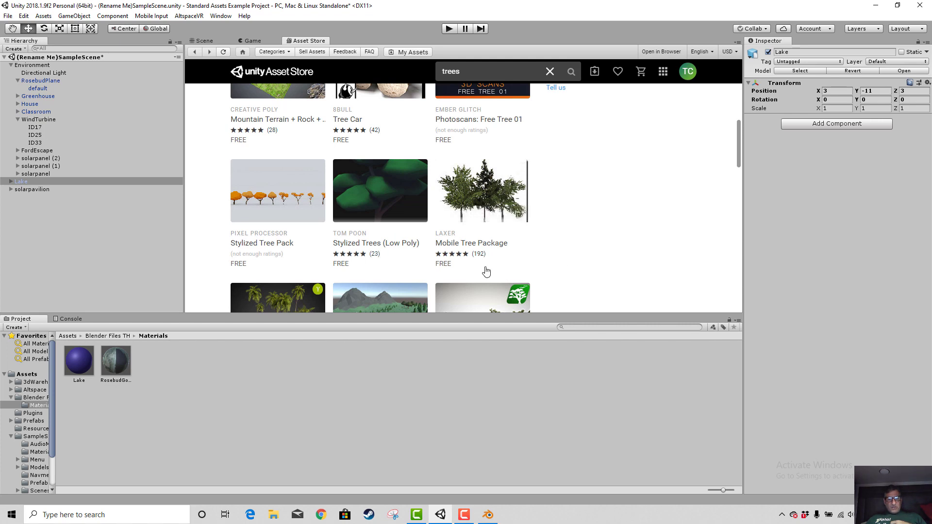
- Browse the free tree packages in the search results to find one suitable for the farm scene
scroll(577, 256, down, 1)
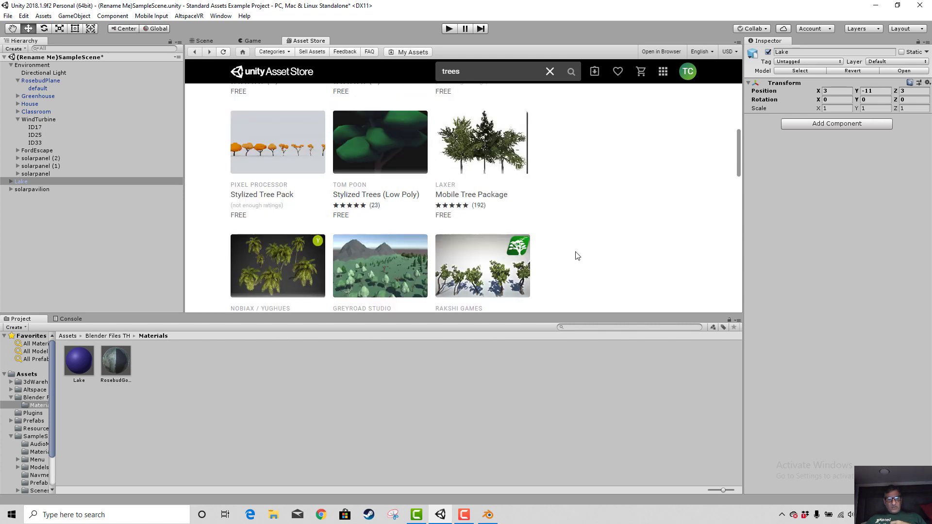
scroll(577, 256, down, 2)
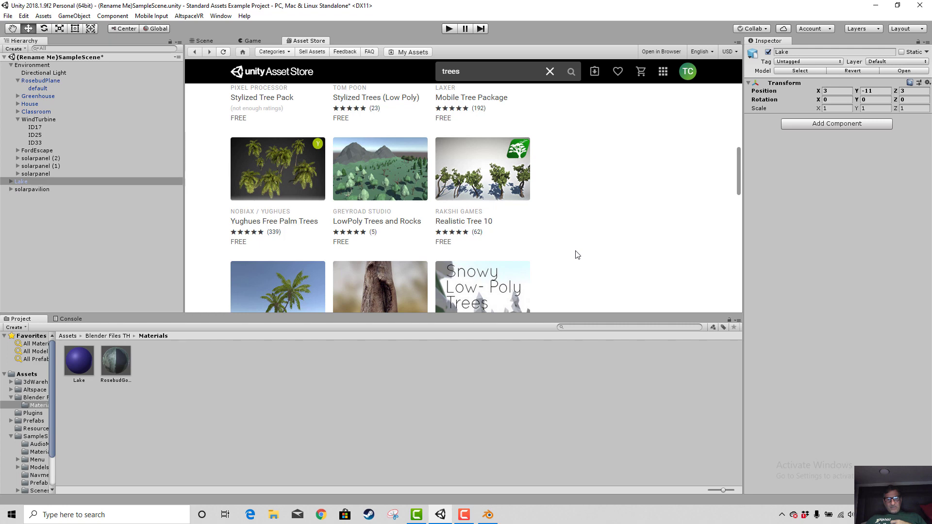
scroll(577, 255, down, 2)
scroll(577, 255, down, 3)
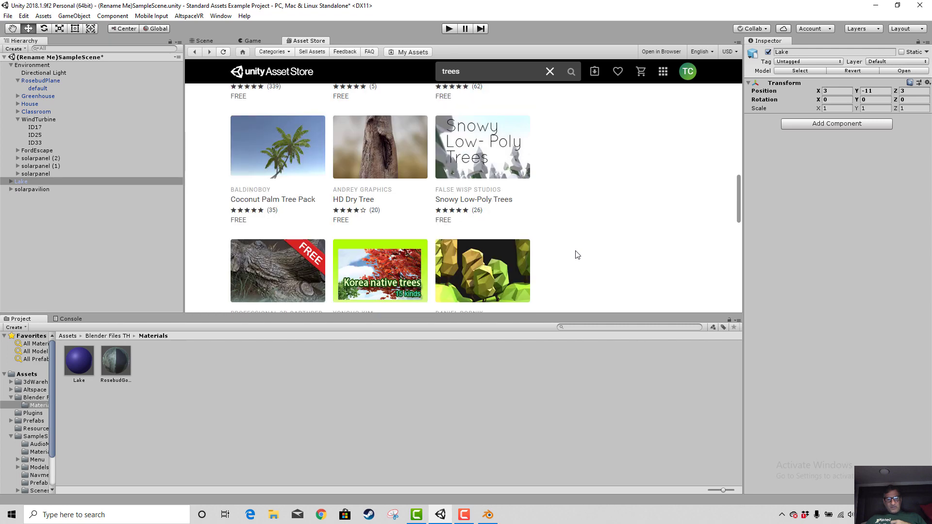
scroll(576, 255, down, 2)
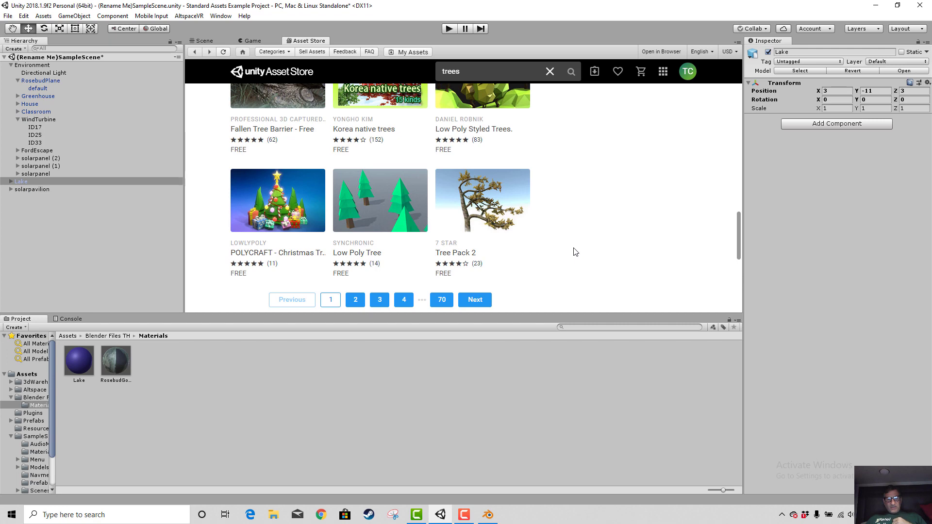
scroll(571, 250, up, 20)
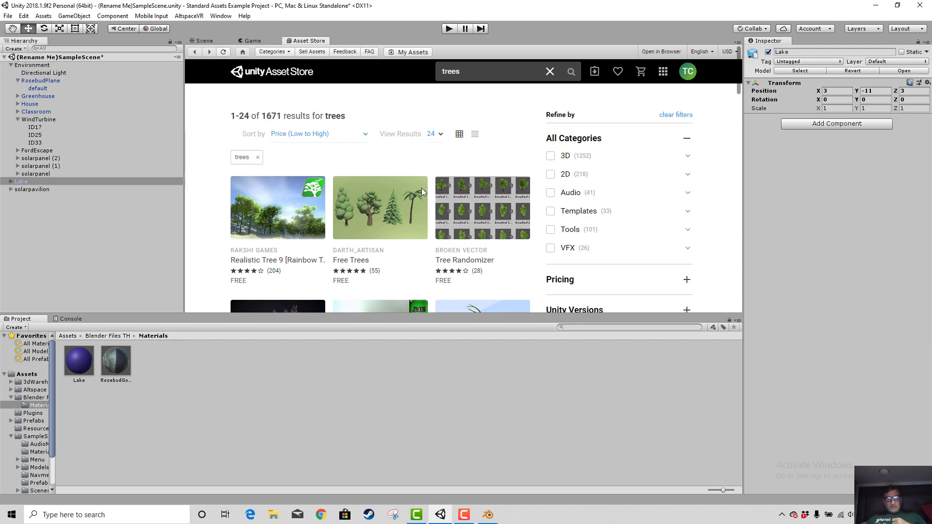
scroll(529, 215, down, 3)
scroll(529, 215, up, 3)
scroll(522, 214, down, 5)
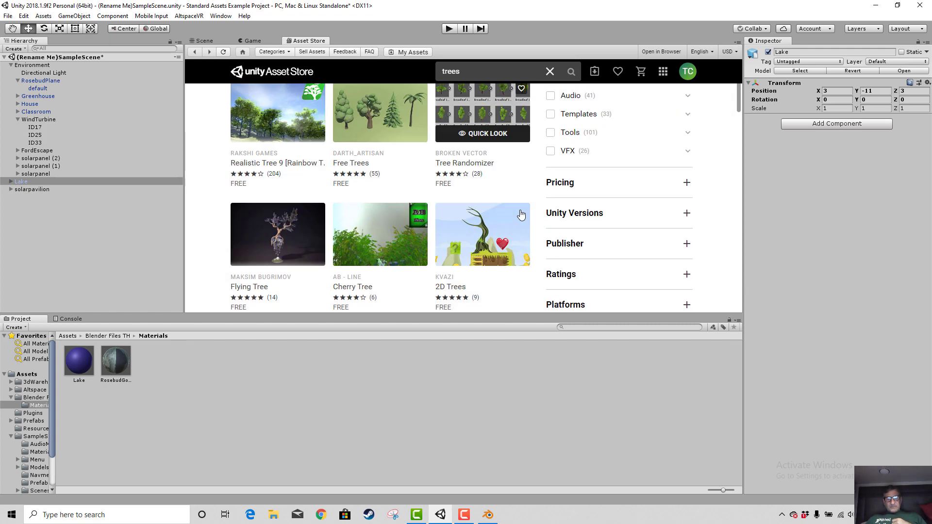
scroll(519, 214, down, 3)
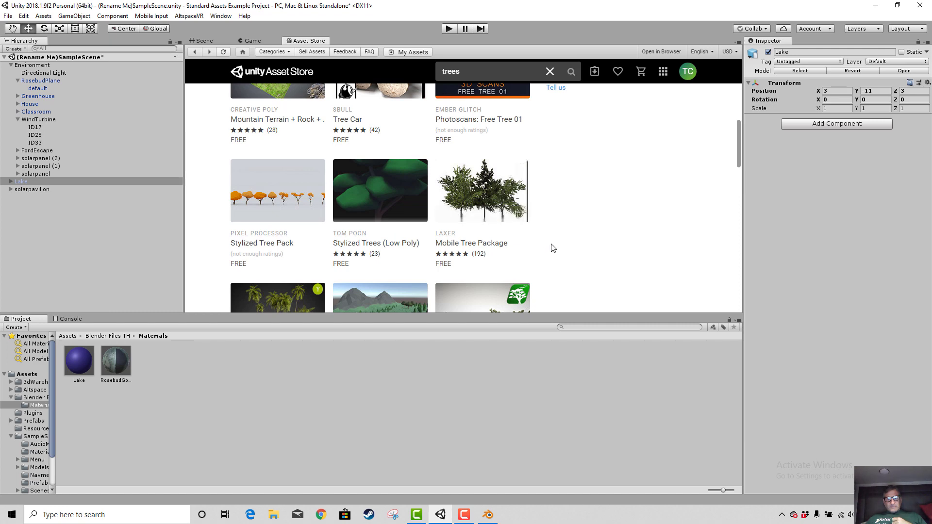
- Open the Mobile Tree Package page and review its description and preview images
click(480, 190)
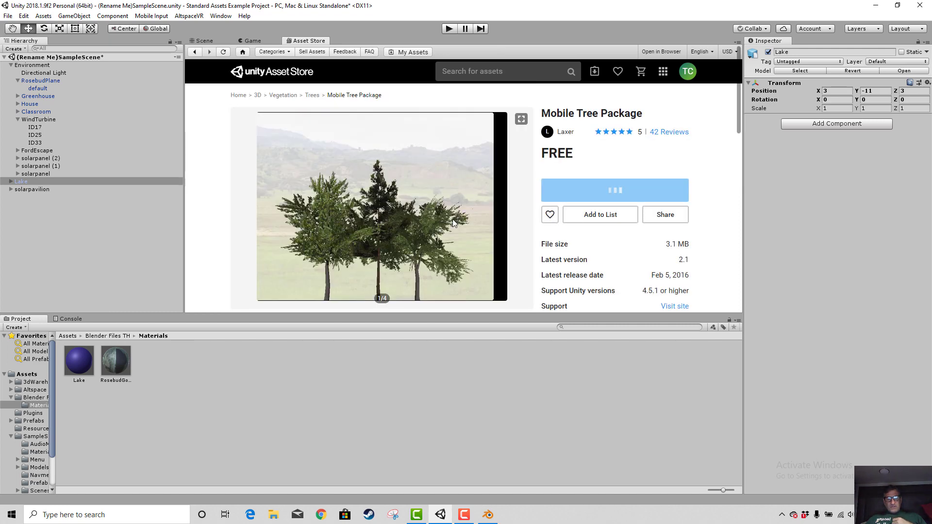
scroll(452, 222, down, 4)
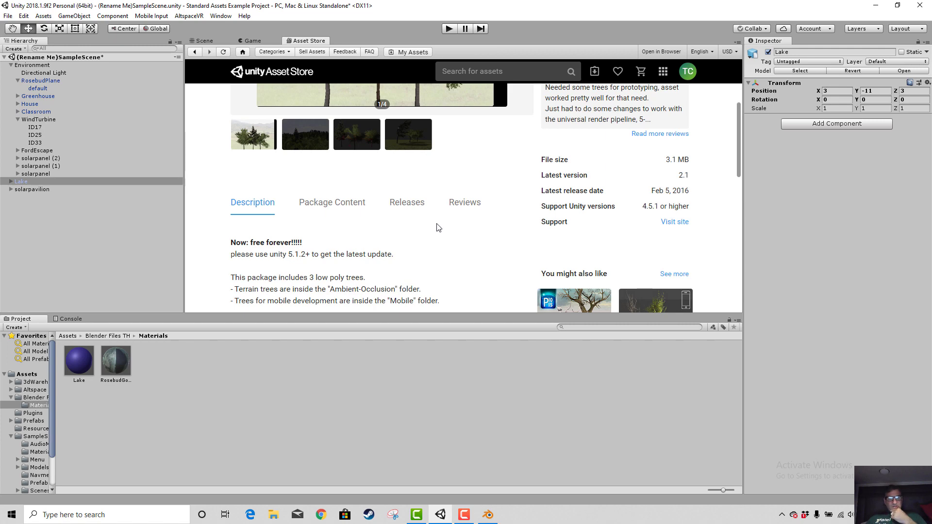
scroll(439, 228, up, 2)
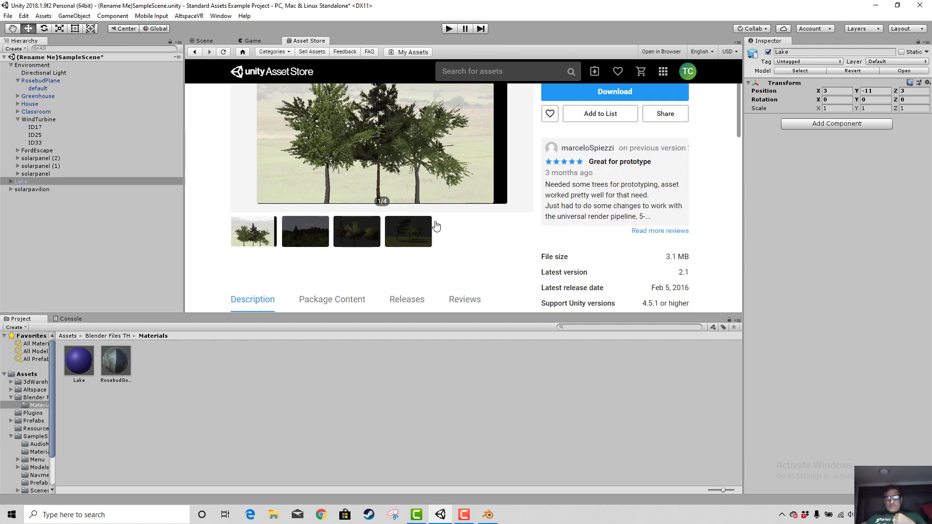
scroll(437, 225, down, 3)
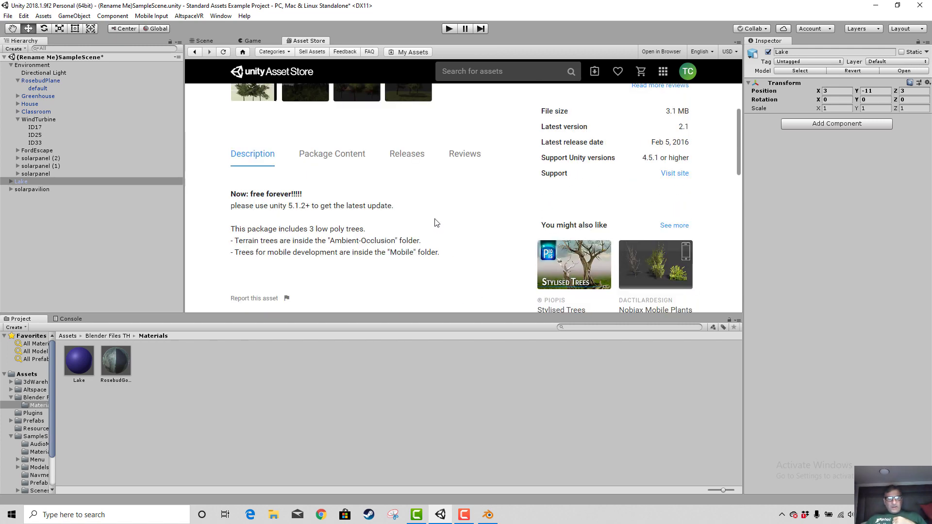
scroll(437, 223, down, 2)
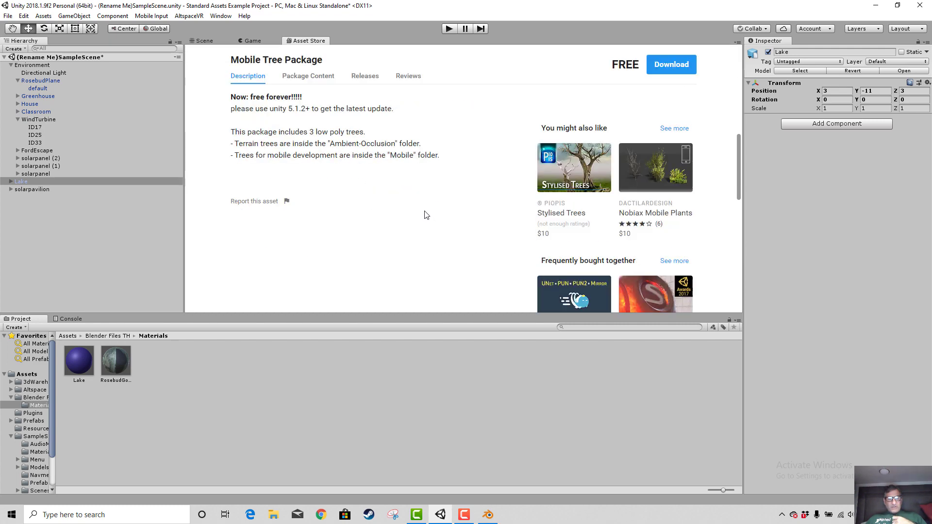
scroll(425, 214, up, 5)
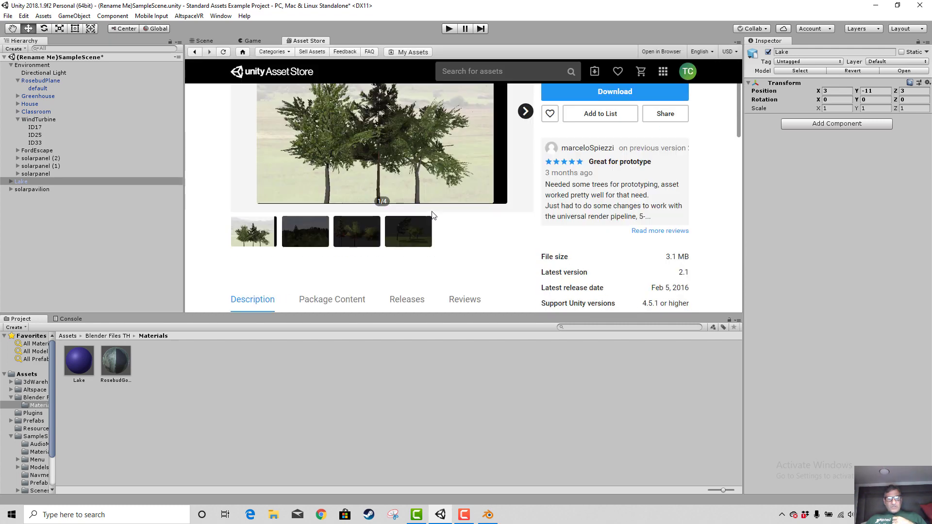
click(311, 234)
scroll(459, 234, up, 2)
scroll(462, 238, down, 1)
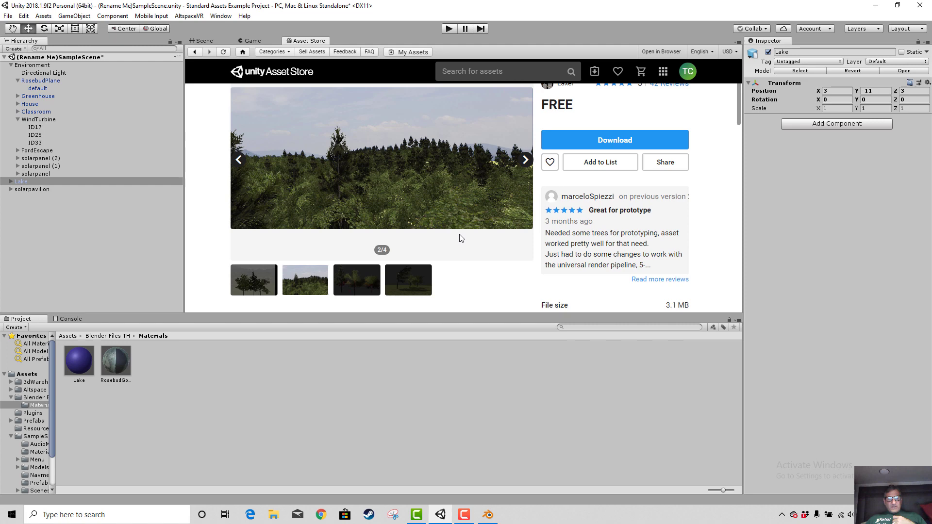
click(368, 281)
click(407, 282)
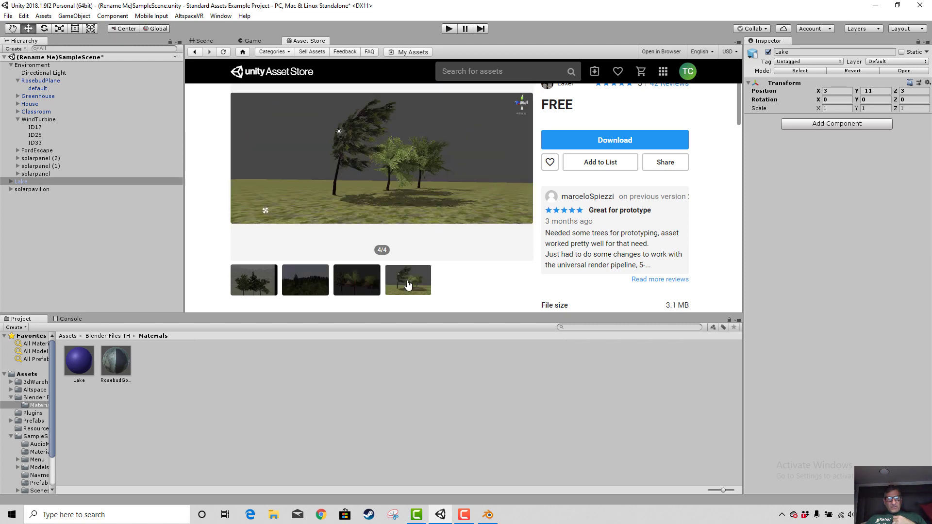
- Download the Mobile Tree Package and import all of its contents into the project
click(606, 142)
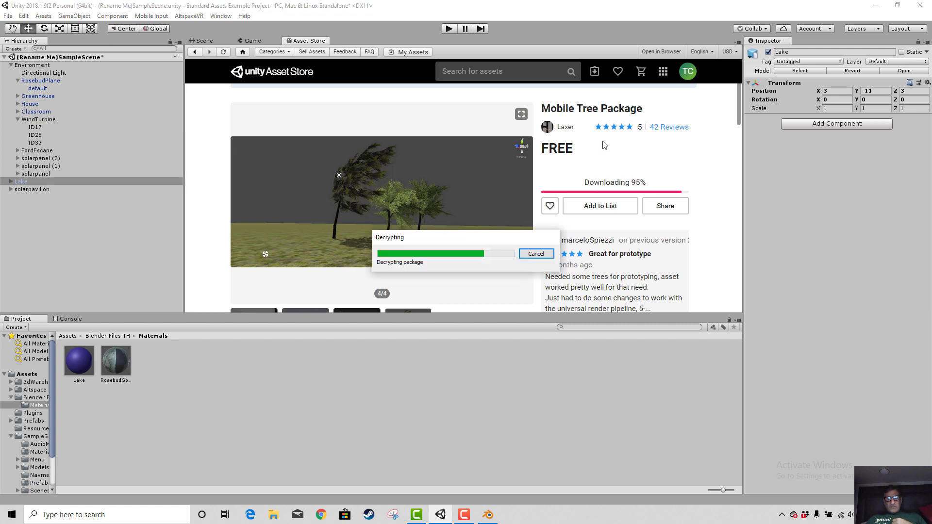
click(607, 184)
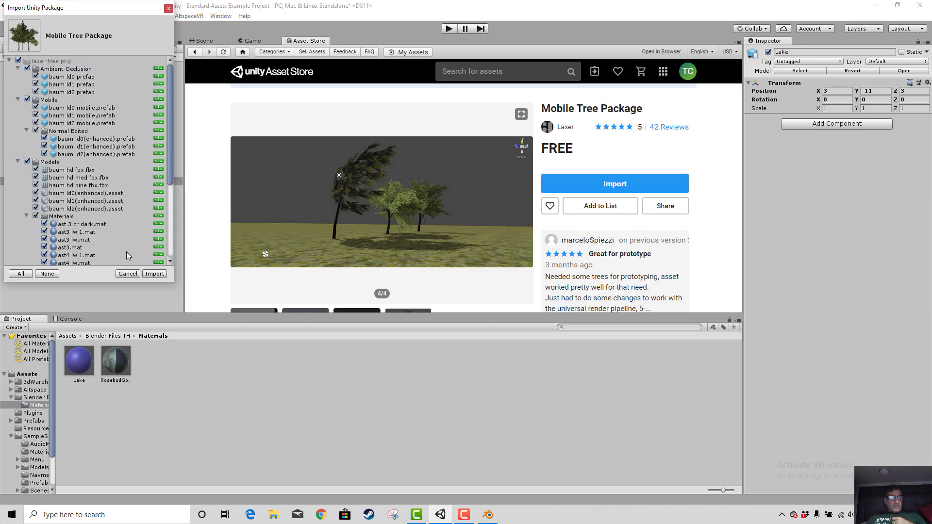
click(154, 274)
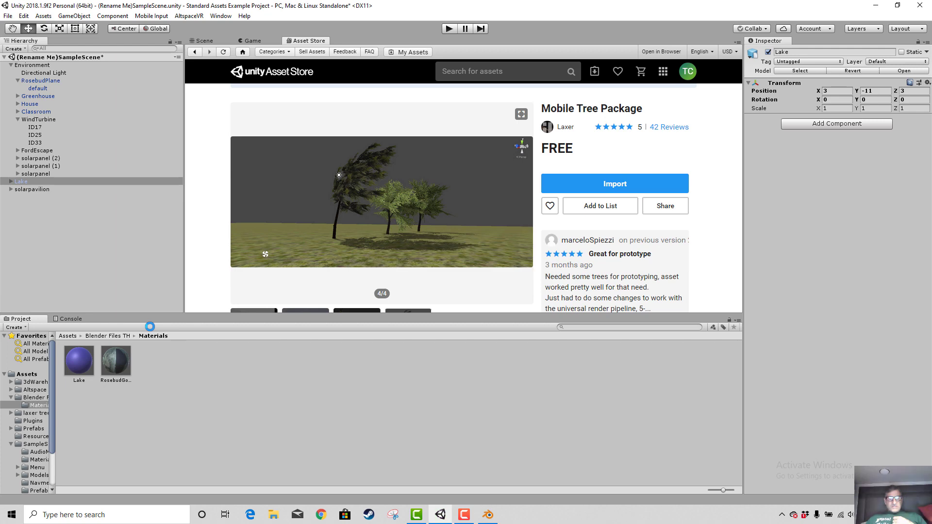
click(145, 254)
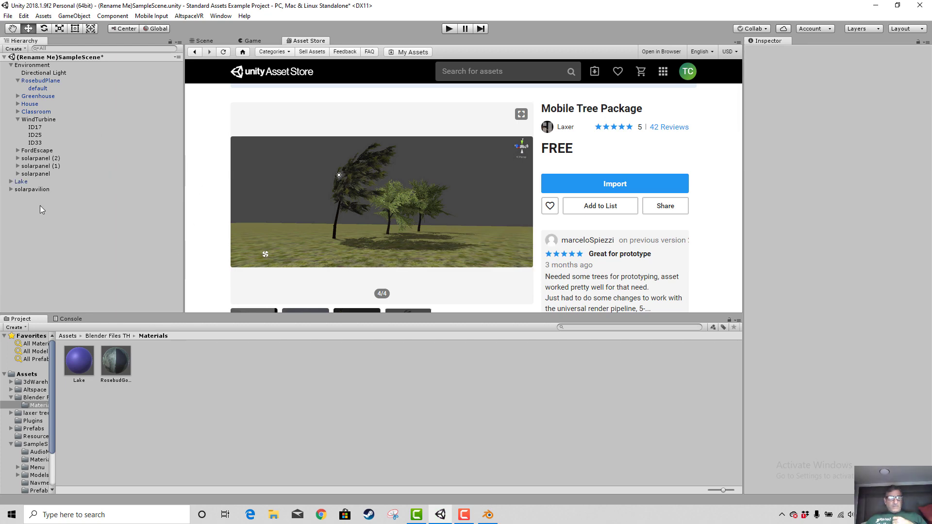
- Return to the scene, widen the project's folder tree and open the Models folder of laxer tree pkg
click(204, 41)
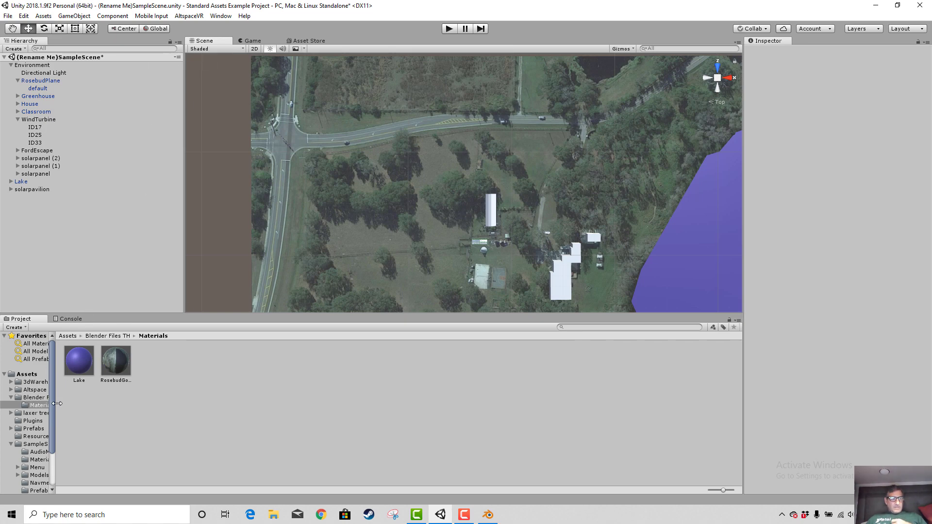
drag(57, 404, 140, 404)
scroll(79, 413, down, 3)
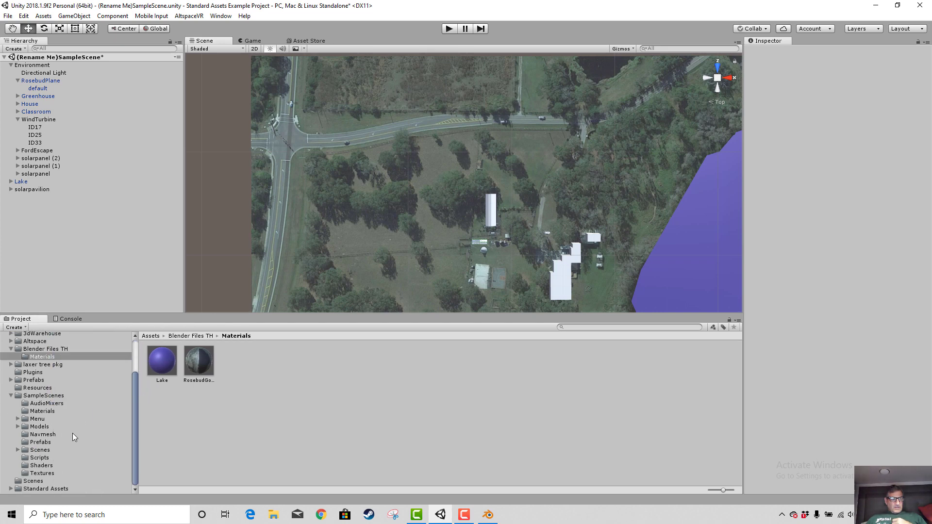
click(18, 365)
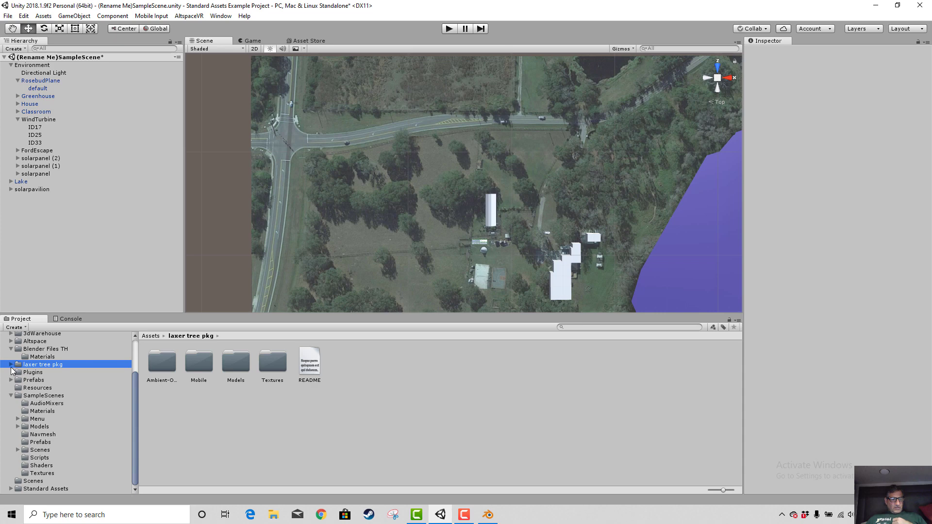
click(11, 365)
click(10, 365)
double_click(232, 366)
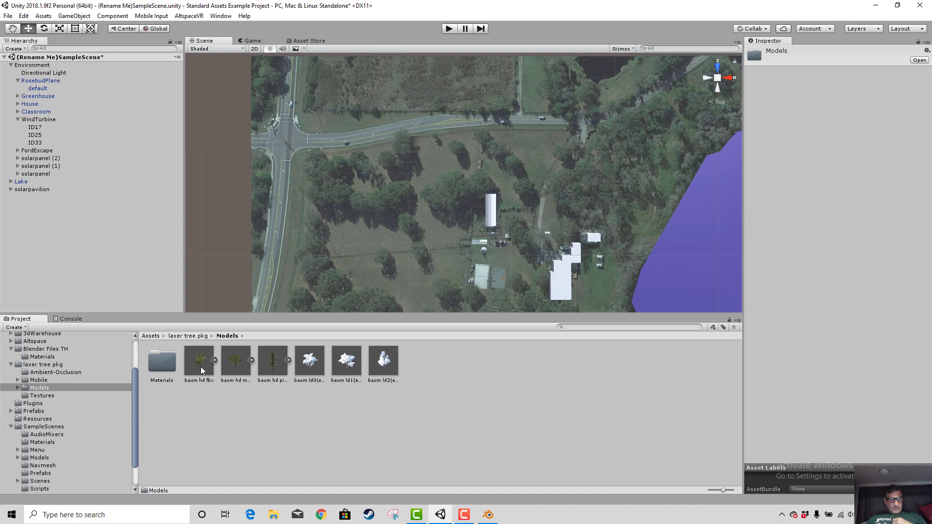
- Try placing the baum hd med fbx tree model in the scene, and delete it
drag(238, 365, 401, 193)
mouse_move(455, 244)
middle_down()
mouse_move(457, 234)
mouse_move(454, 244)
middle_up()
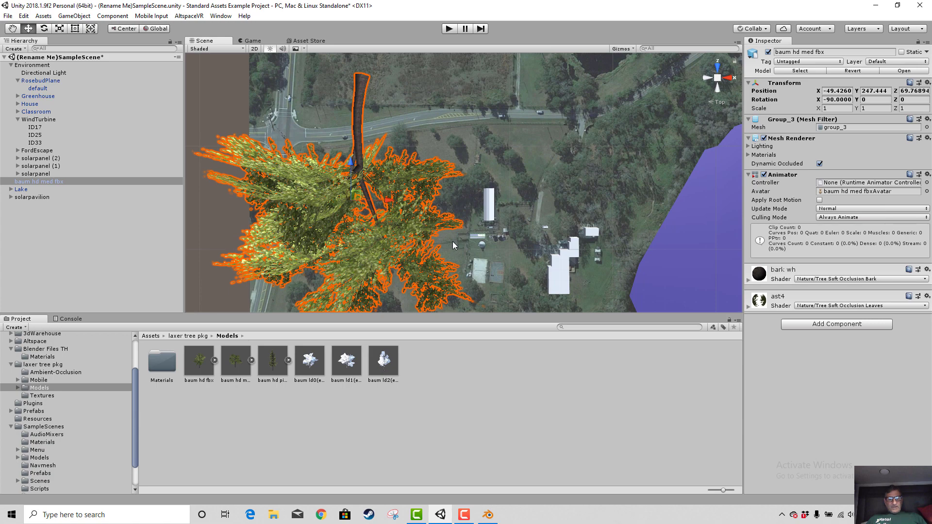
key(Delete)
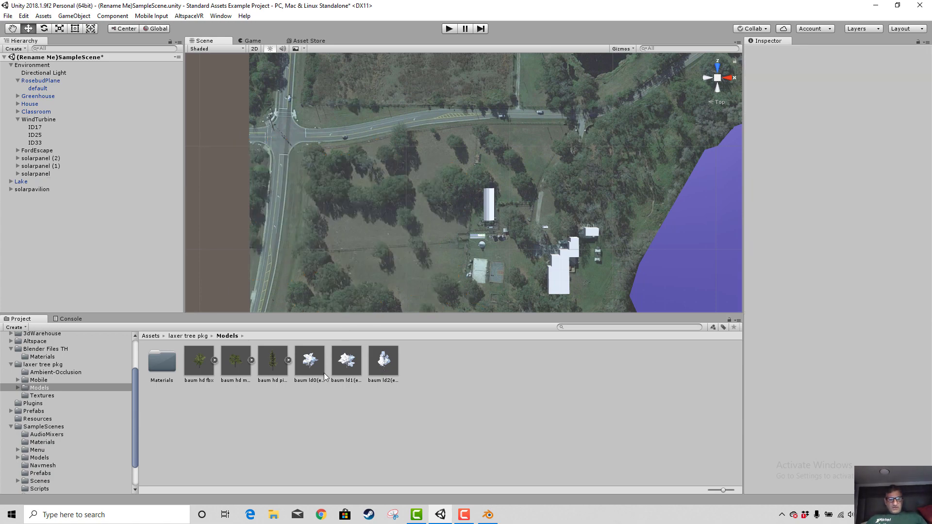
- Place the baum ld0 tree from the Ambient-Occlusion folder of laxer tree pkg into the farm scene
double_click(167, 367)
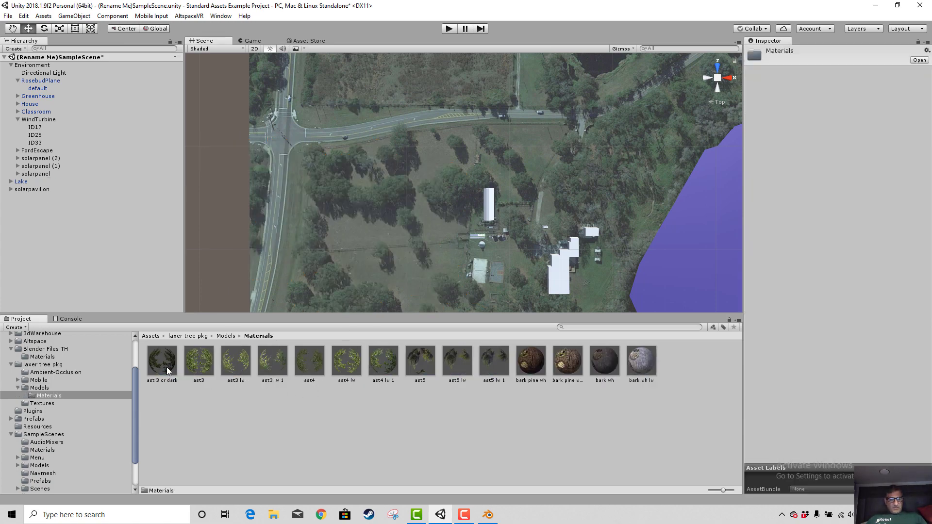
click(189, 336)
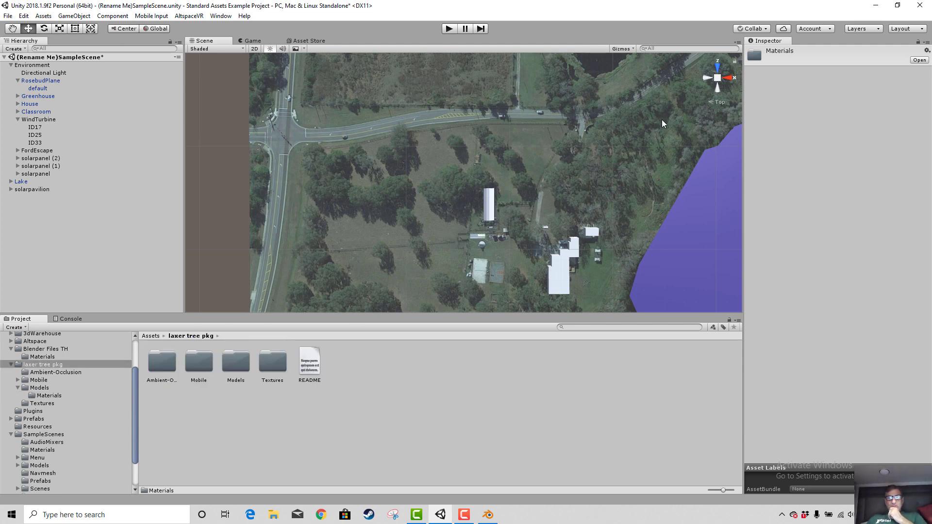
click(705, 78)
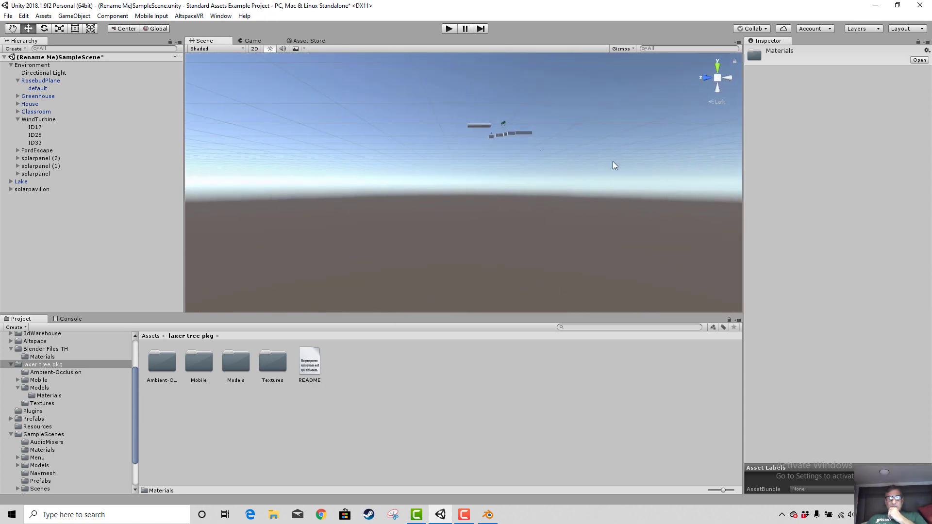
key(q)
middle_drag(613, 179, 597, 269)
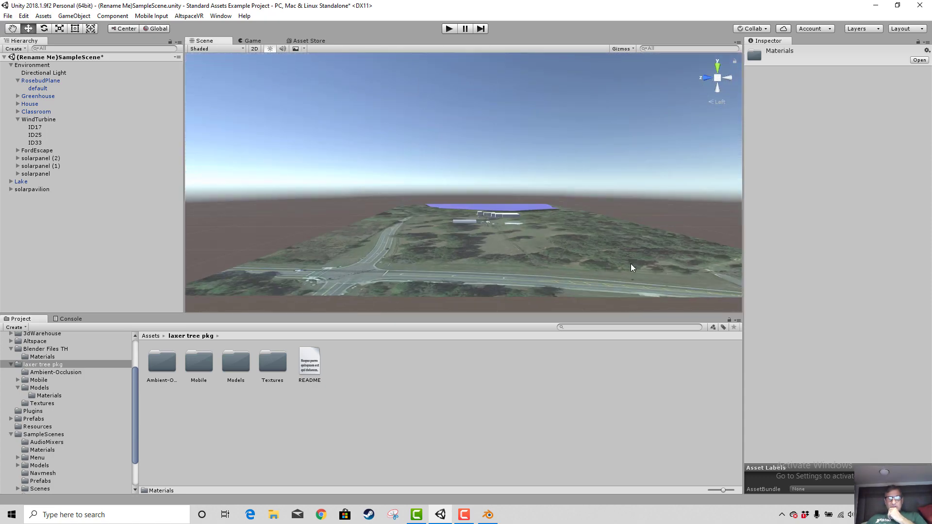
scroll(630, 264, up, 2)
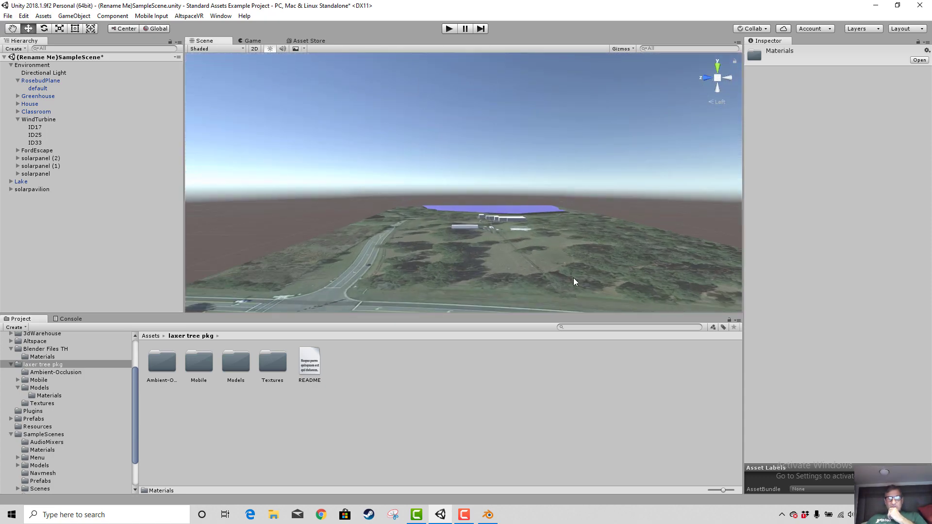
double_click(165, 363)
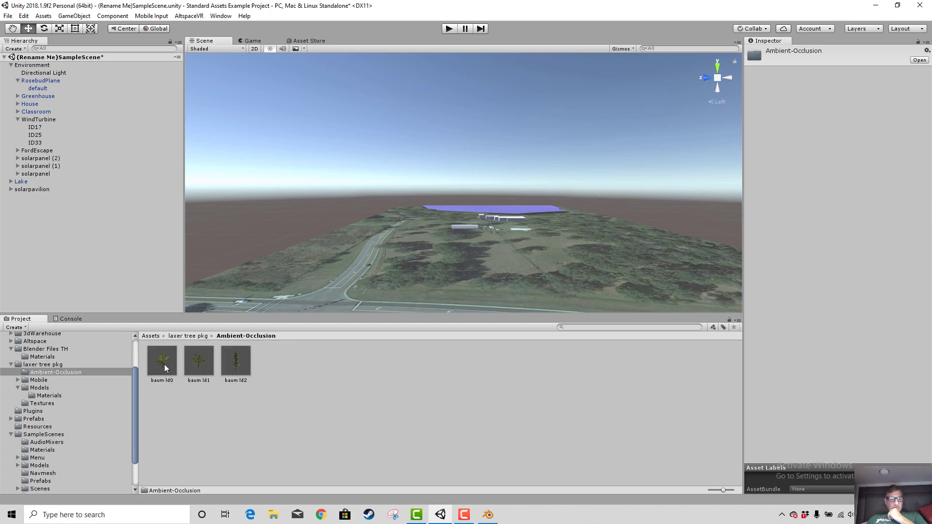
drag(164, 364, 518, 279)
key(f)
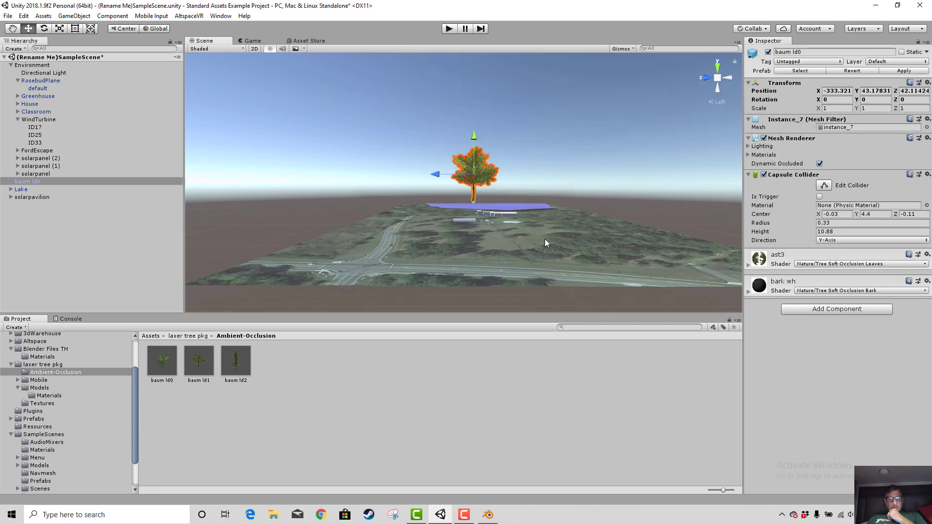
- Move the baum ld0 tree beside the long building at about X -52.7, Z 54.5 and lower it to about Y -11
drag(477, 152, 479, 226)
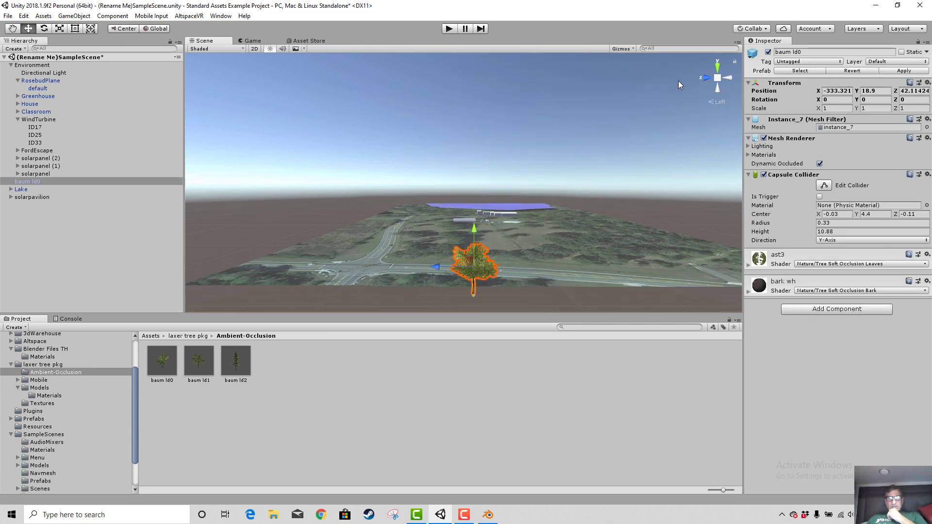
click(717, 68)
drag(294, 186, 492, 185)
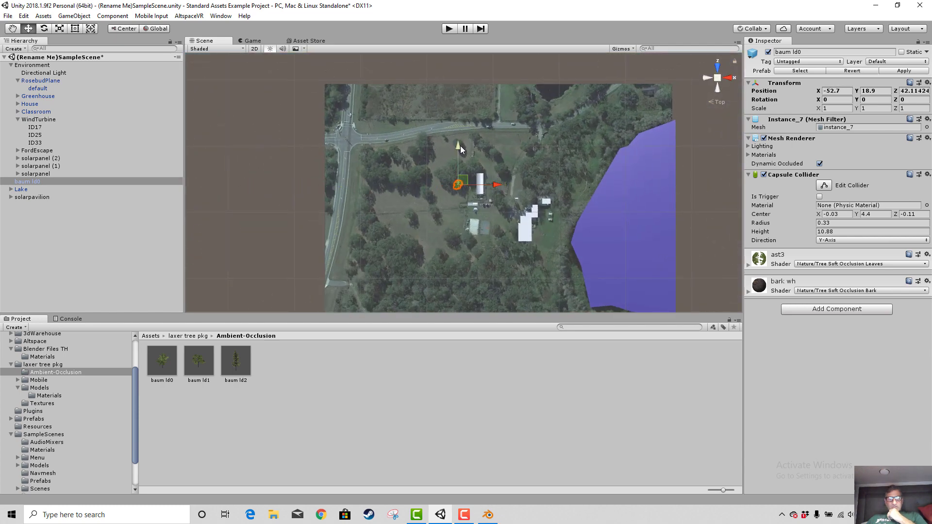
drag(461, 145, 462, 182)
click(706, 78)
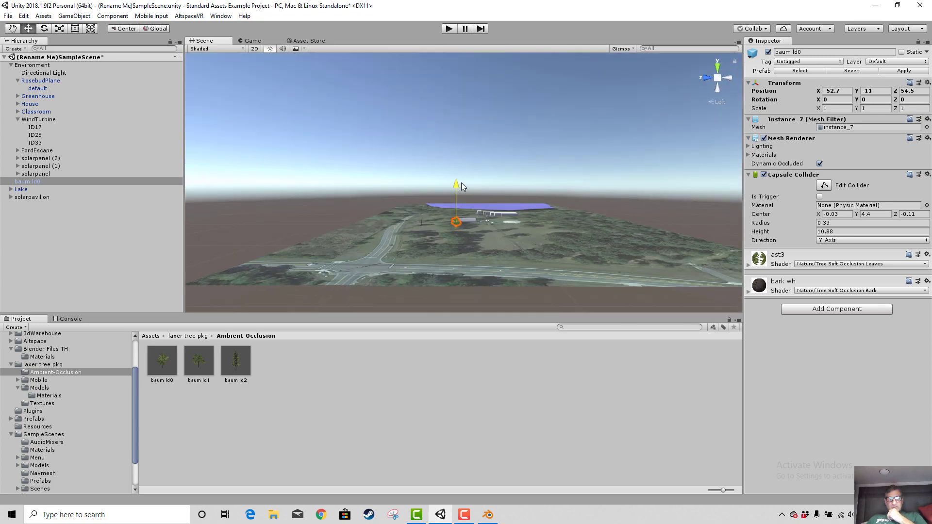
- Try scaling the baum ld0 tree up uniformly to about 3.89 times its size
click(718, 69)
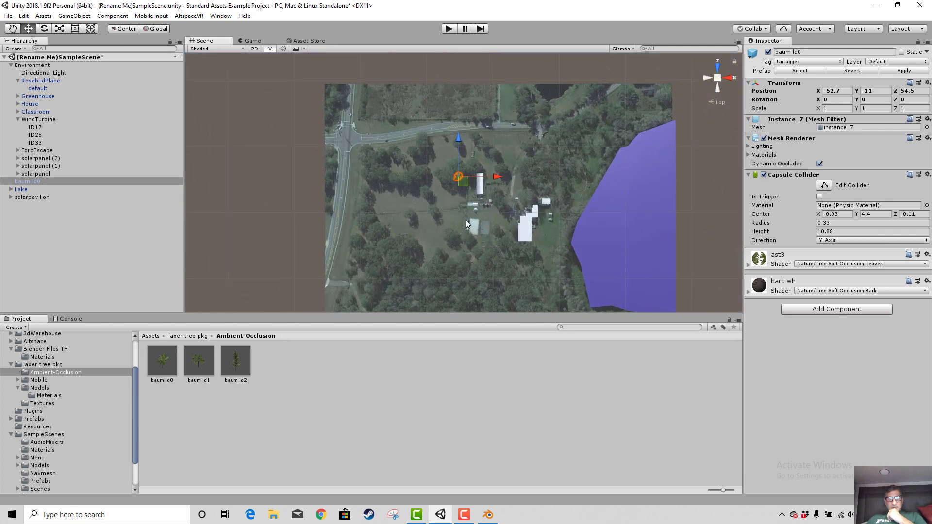
scroll(485, 175, up, 6)
scroll(486, 176, up, 4)
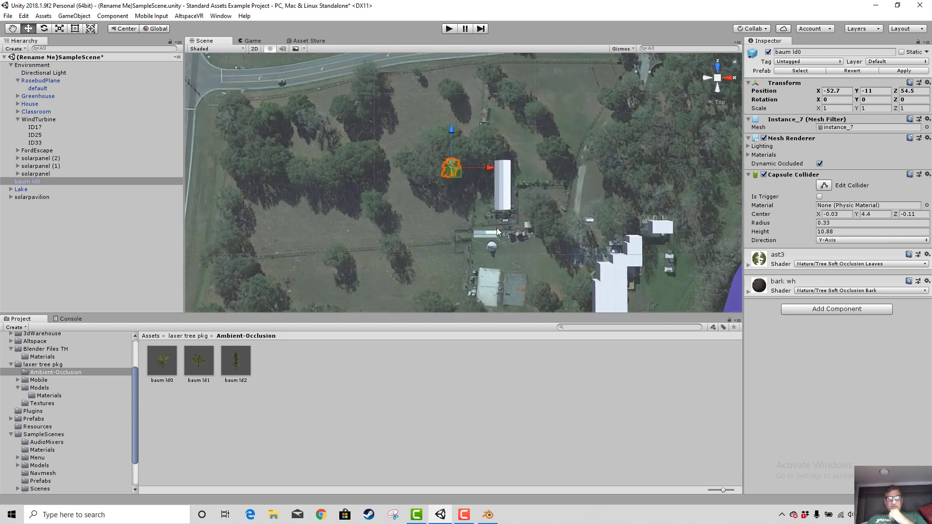
click(59, 29)
drag(450, 165, 509, 257)
middle_drag(509, 258, 520, 237)
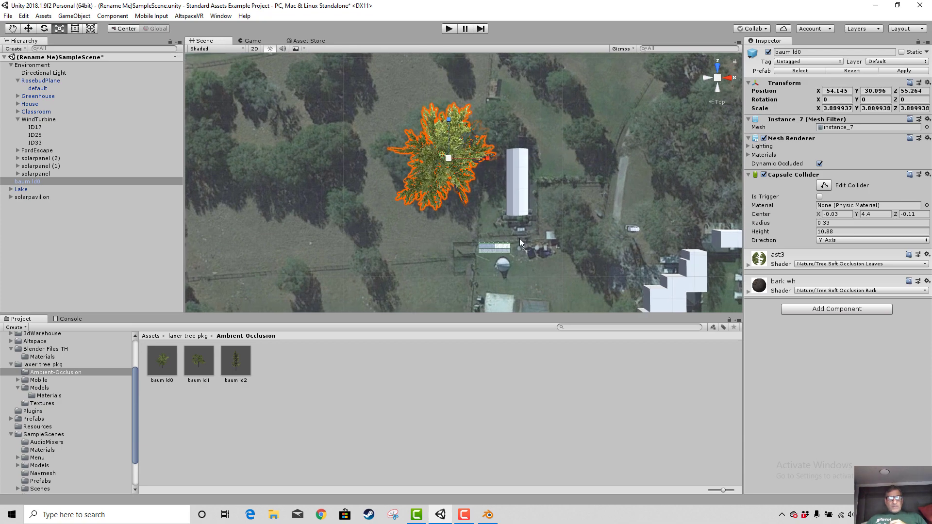
- Try raising the enlarged baum ld0 tree to about Y -11.8 and inspect it from above
right_drag(520, 238, 534, 163)
middle_drag(537, 217, 591, 193)
click(707, 77)
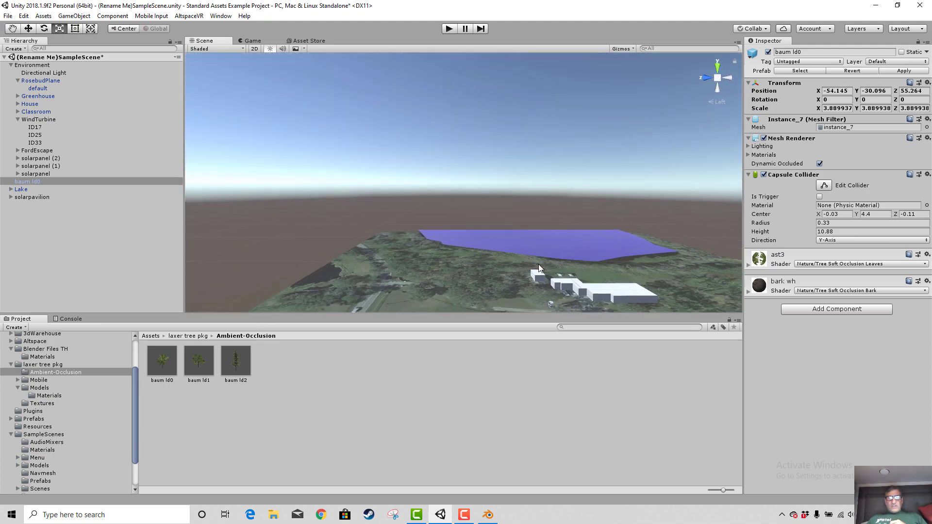
middle_drag(529, 265, 531, 244)
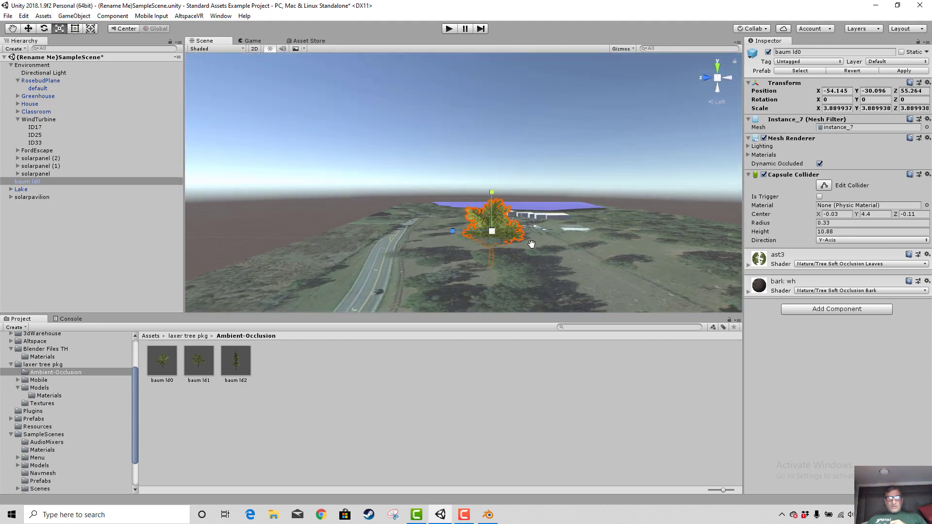
click(30, 27)
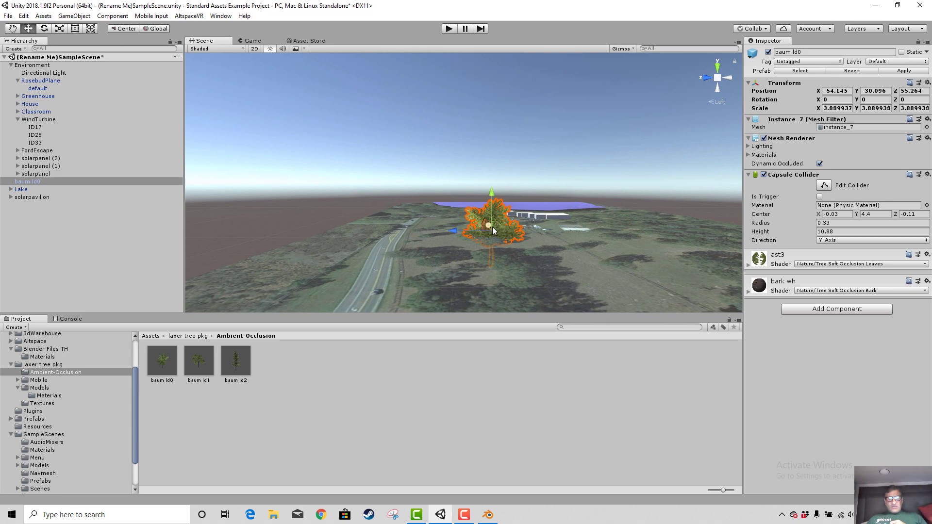
drag(489, 225, 500, 167)
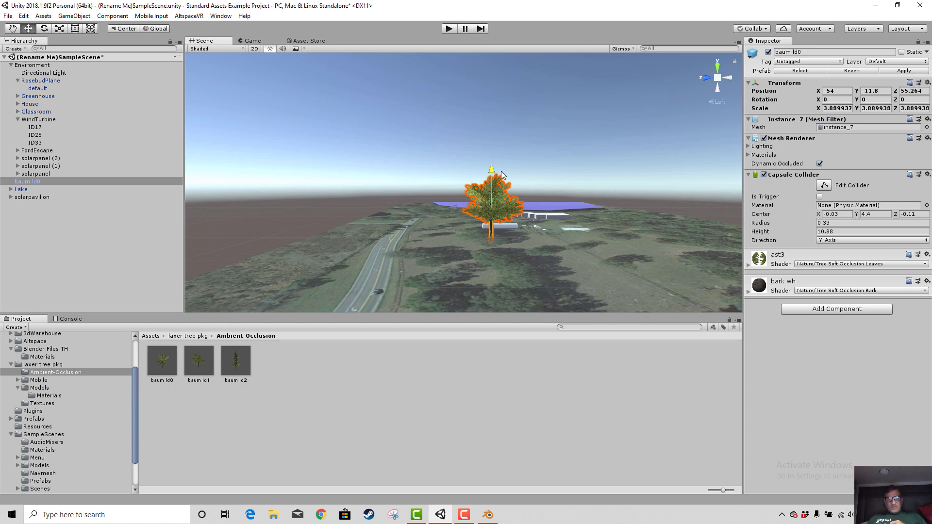
click(718, 65)
middle_drag(540, 228, 553, 191)
right_drag(556, 173, 545, 207)
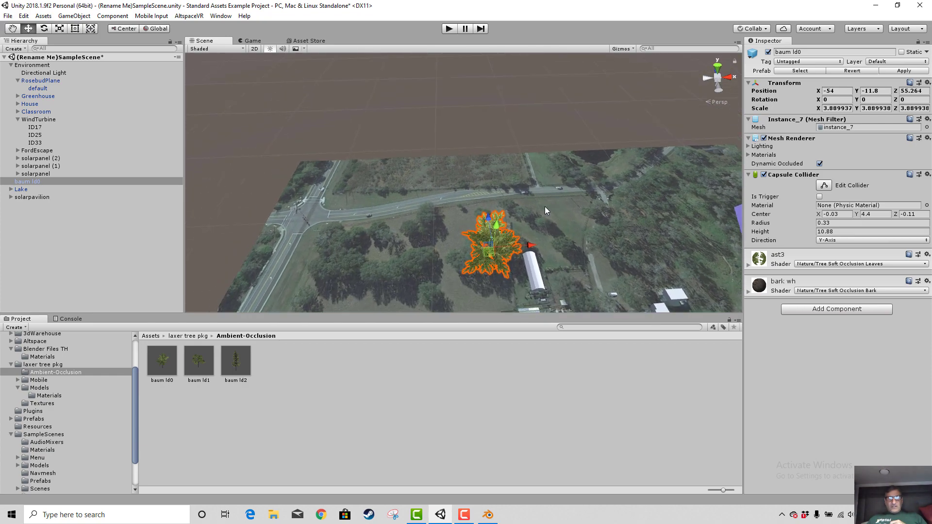
- Undo the recent moves and the scaling of the baum ld0 tree
click(24, 16)
click(29, 27)
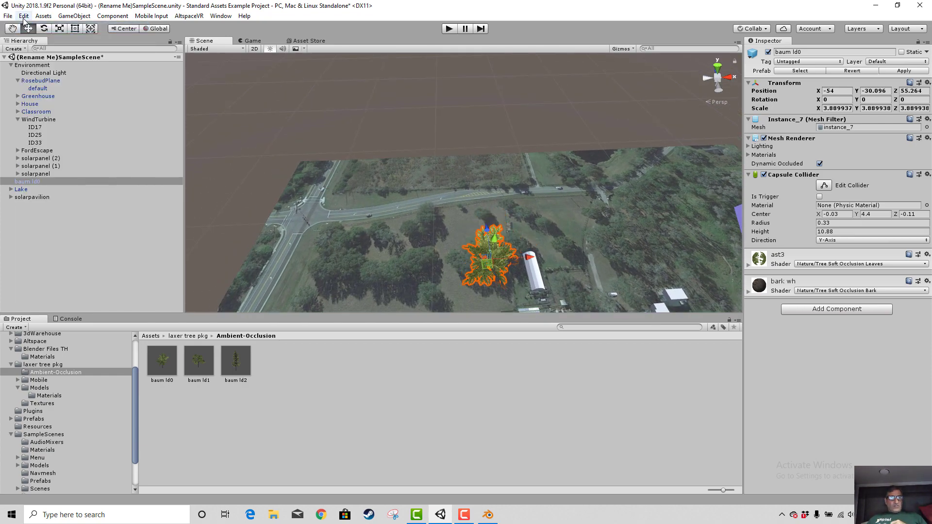
click(23, 16)
click(29, 28)
click(24, 16)
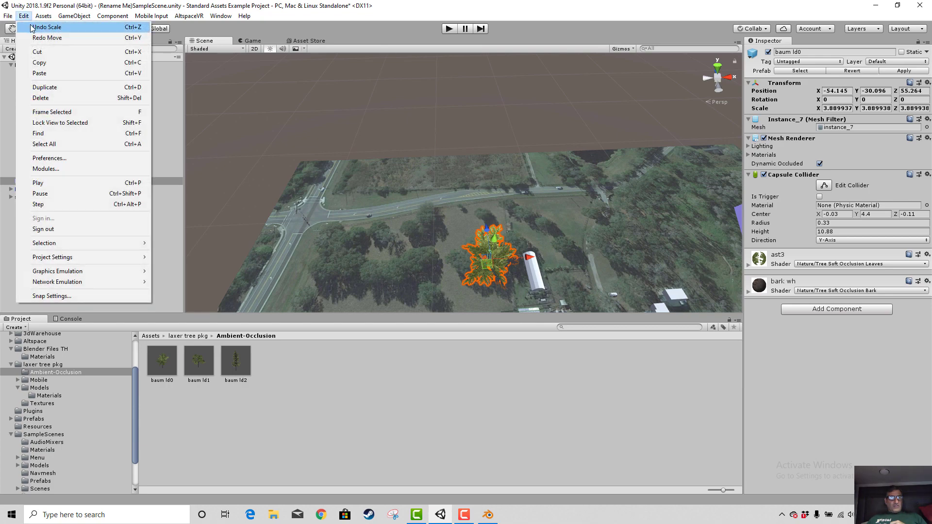
click(30, 27)
- Move the baum ld0 tree away from the long building to the open field on the road side
middle_drag(362, 217, 358, 187)
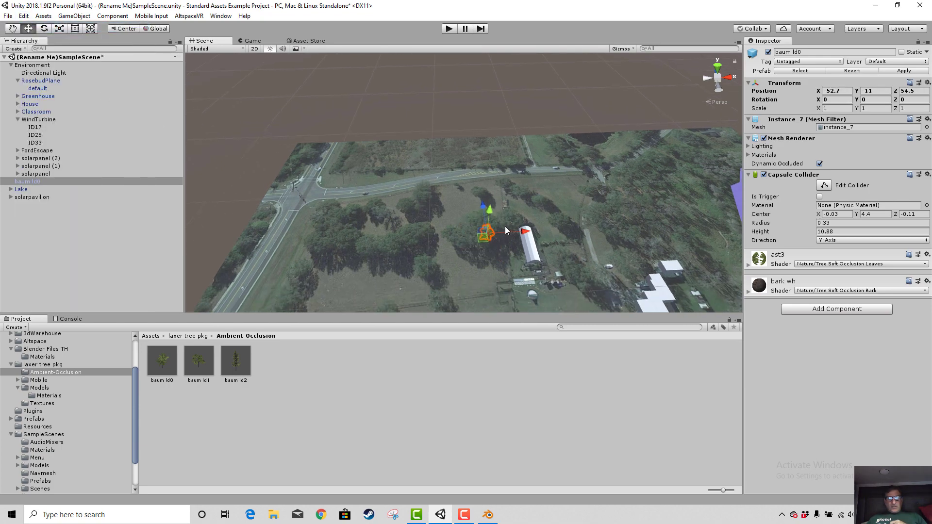
drag(515, 234, 464, 238)
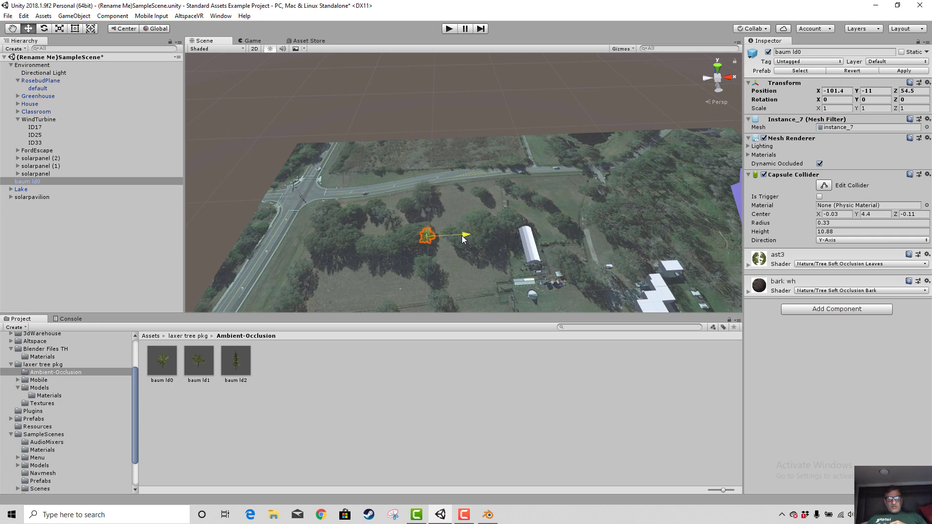
drag(428, 212, 464, 271)
middle_drag(464, 271, 481, 253)
right_drag(481, 249, 489, 210)
middle_drag(489, 237, 516, 89)
drag(449, 114, 452, 110)
drag(481, 145, 489, 147)
- Place the baum ld2 tree in the scene, lower it to about Y 14.5 and shift it to about Z -51.4
drag(229, 372, 415, 181)
scroll(444, 124, down, 5)
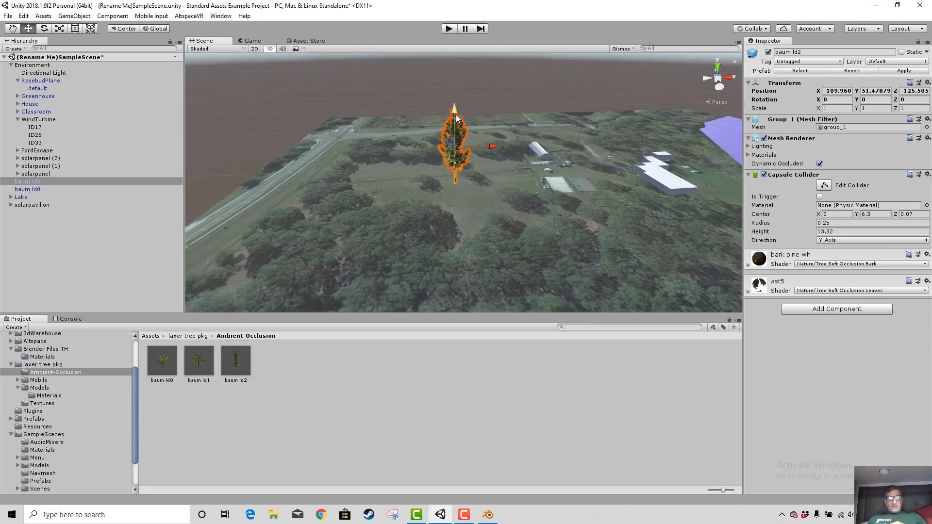
drag(457, 118, 465, 228)
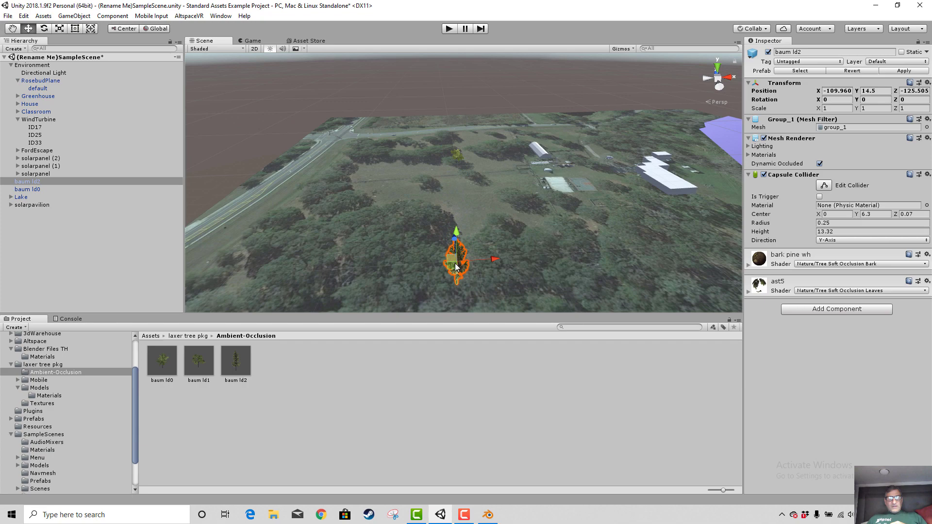
drag(456, 242, 433, 78)
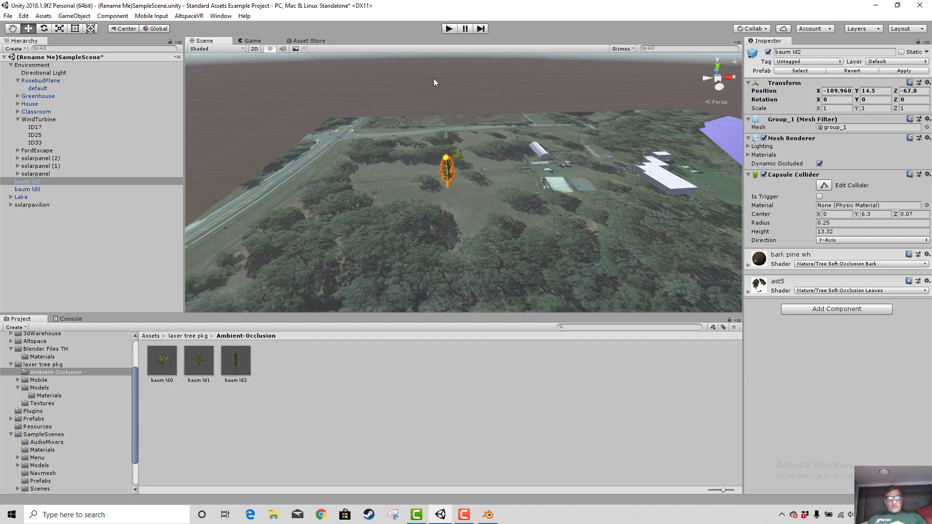
- Position the baum ld2 tree near baum ld0 at about X -87.6, Z 4.9
click(721, 67)
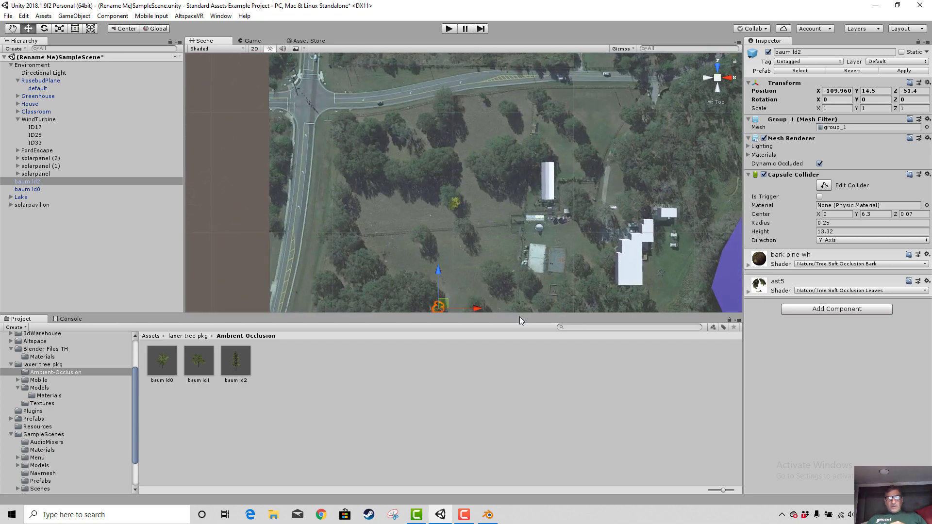
drag(439, 261, 447, 206)
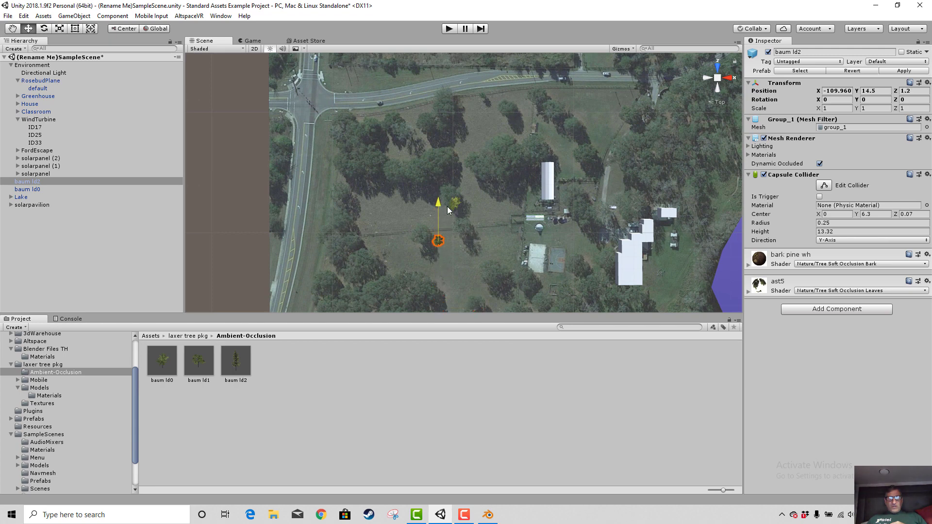
drag(470, 242, 495, 244)
drag(469, 203, 468, 196)
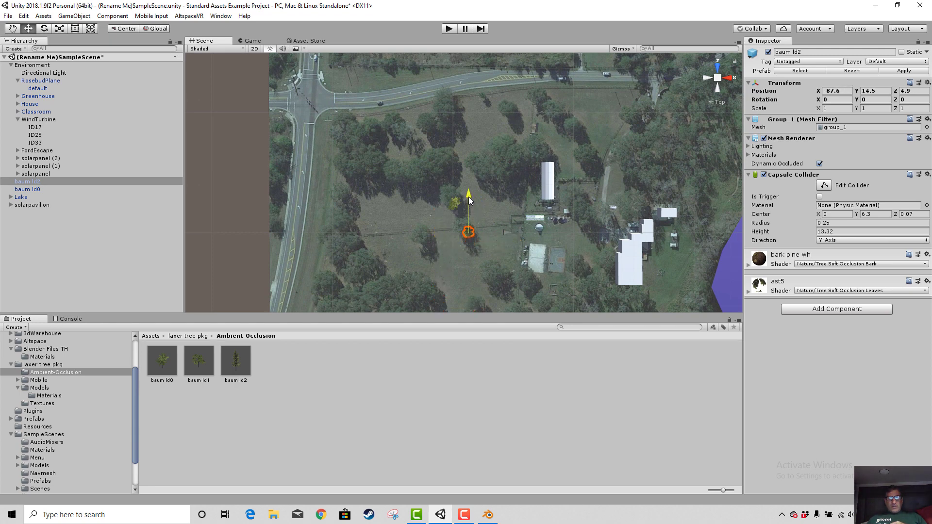
- Lower the baum ld2 tree to about Y -8.9 in the side view and return to the top view
click(707, 77)
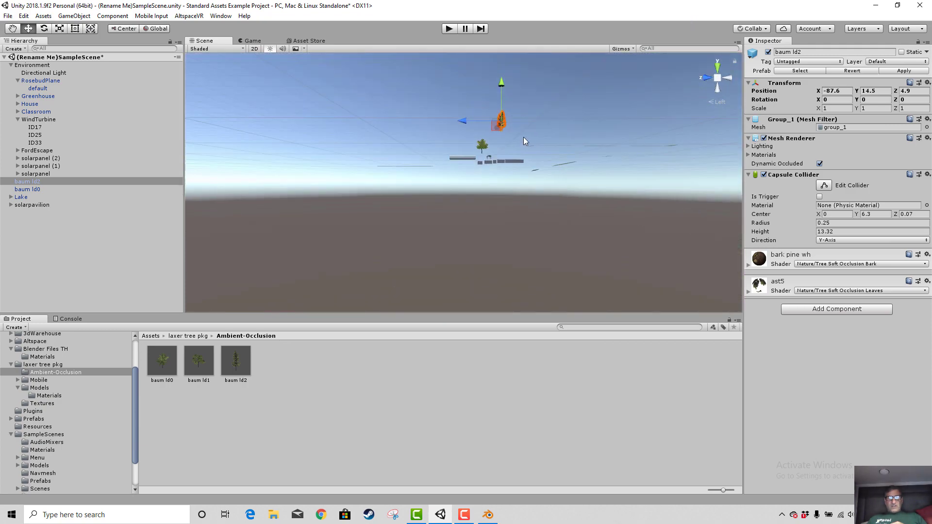
middle_drag(548, 155, 540, 222)
mouse_move(498, 158)
mouse_down()
mouse_move(501, 194)
mouse_move(500, 174)
mouse_up()
click(717, 68)
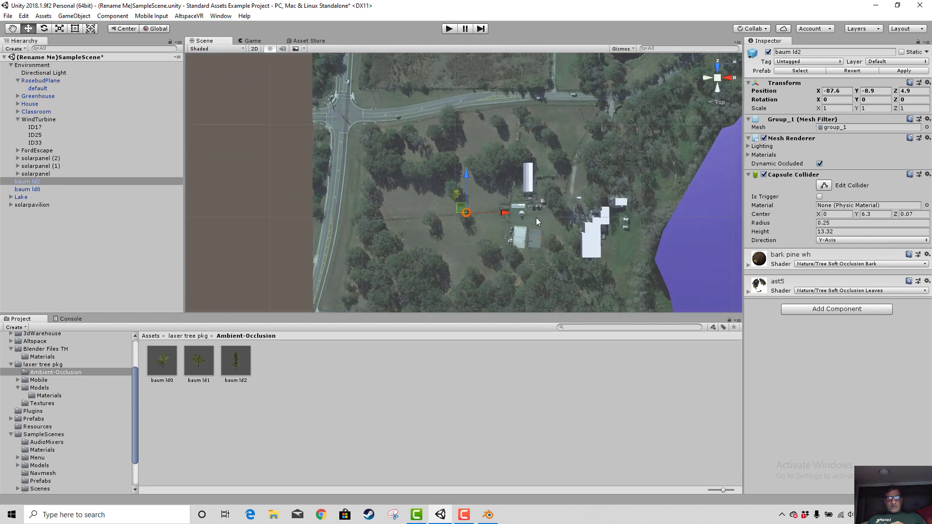
- Move the baum ld2 tree along Z to about 0.6, and add a second baum ld2 tree to the scene
scroll(534, 217, up, 4)
drag(471, 197, 473, 203)
key(f)
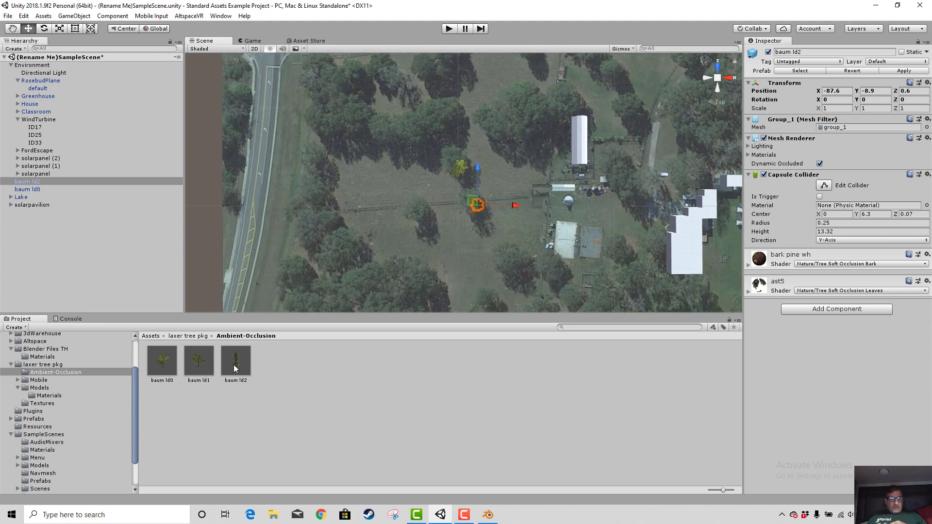
drag(234, 365, 439, 163)
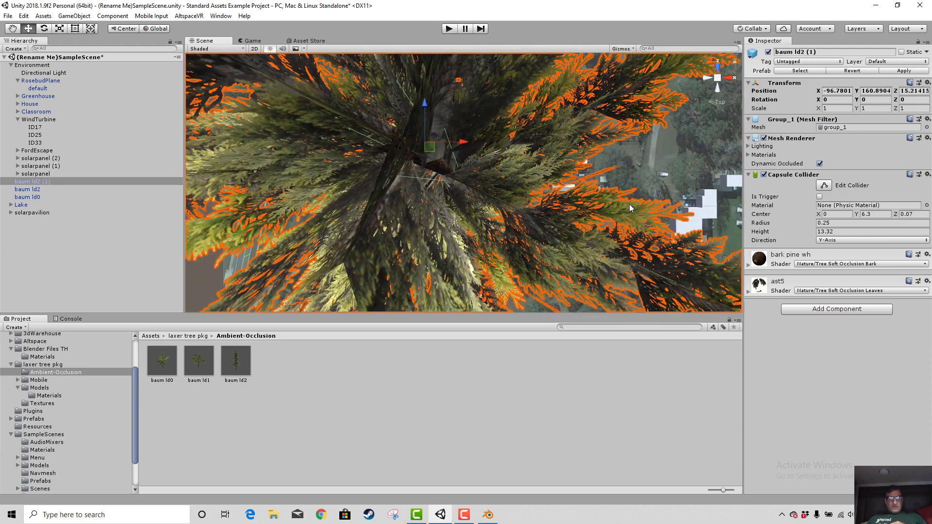
- From the left side view, lower the original baum ld2 tree to a Y position of about -9.4 so it meets the ground
click(705, 78)
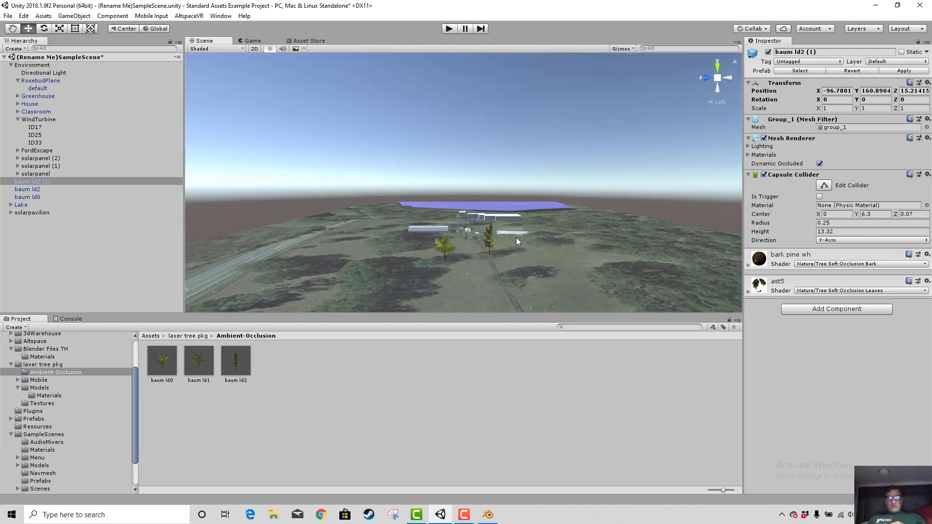
click(490, 240)
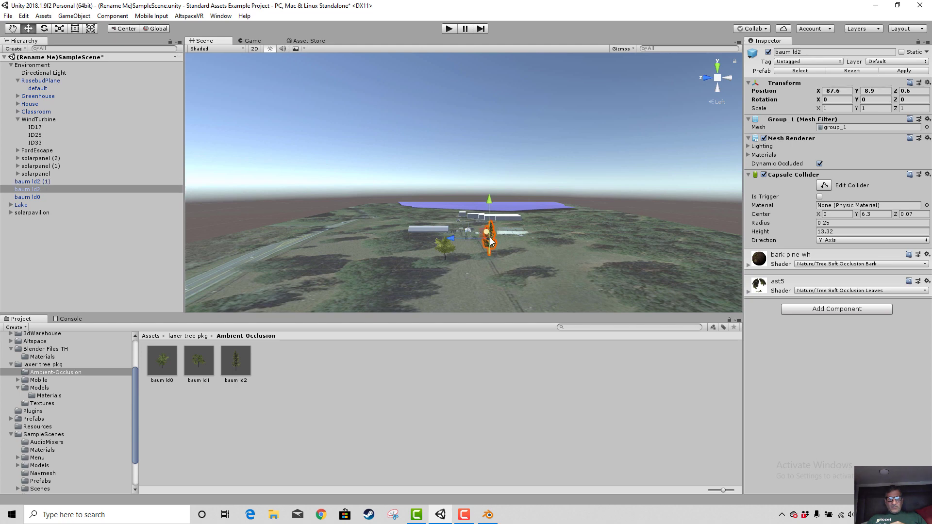
drag(491, 200, 493, 255)
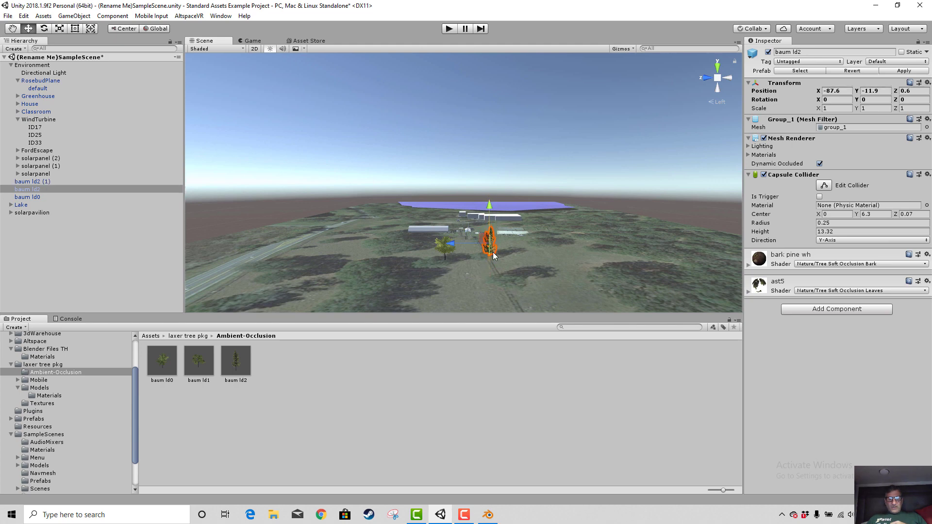
scroll(497, 255, up, 2)
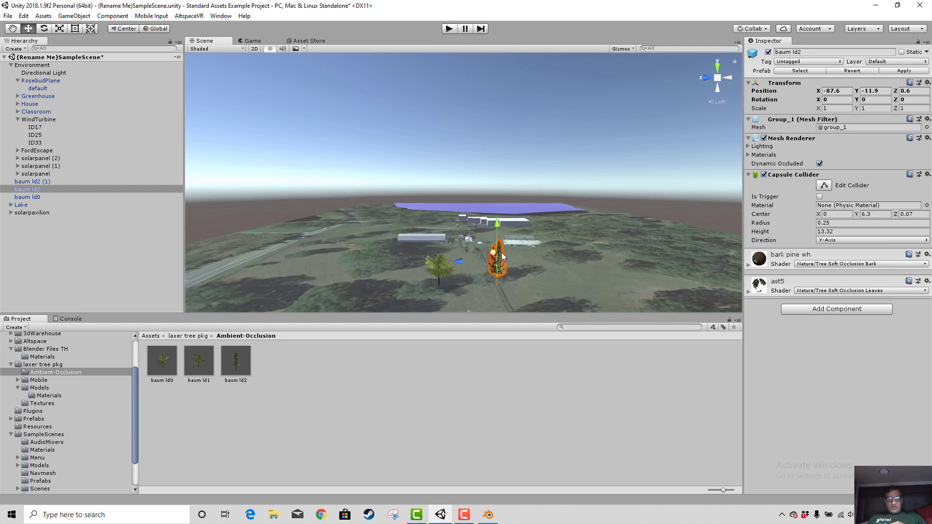
drag(497, 229, 499, 218)
scroll(534, 267, up, 2)
middle_drag(537, 267, 548, 213)
scroll(525, 260, up, 4)
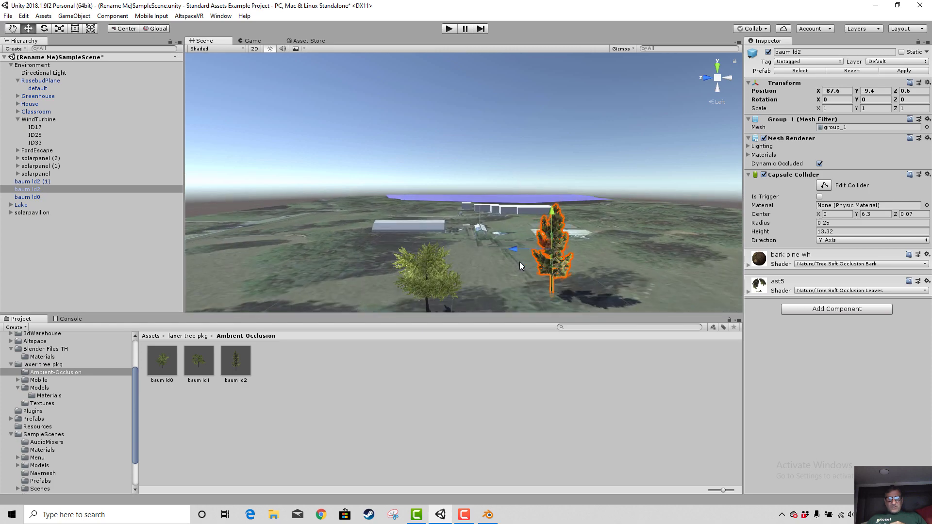
- Add a baum ld1 tree to the scene and position it at about X -120.7, Y -8.3, Z -14.1
middle_drag(572, 272, 435, 286)
scroll(487, 235, down, 4)
scroll(386, 251, down, 7)
right_drag(521, 268, 369, 311)
middle_drag(500, 238, 350, 296)
middle_drag(567, 244, 524, 164)
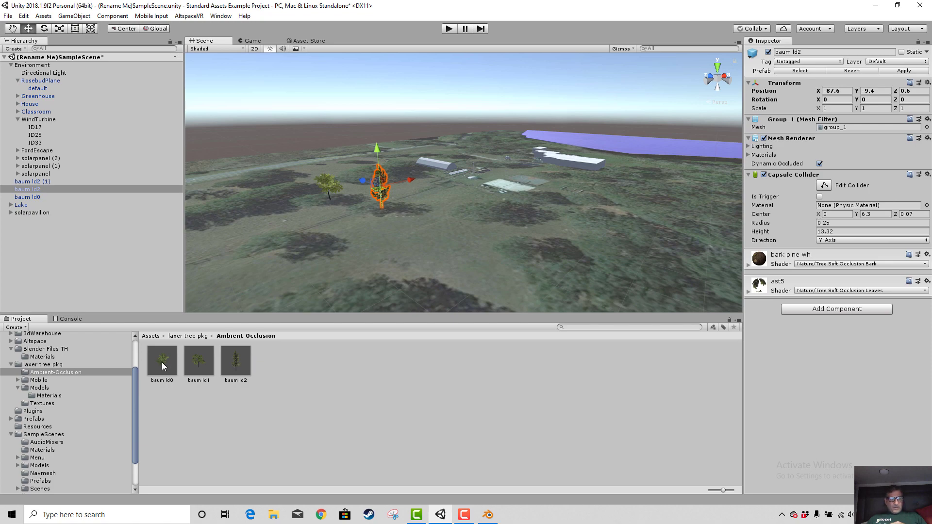
drag(194, 365, 505, 199)
scroll(508, 193, down, 3)
drag(471, 114, 488, 288)
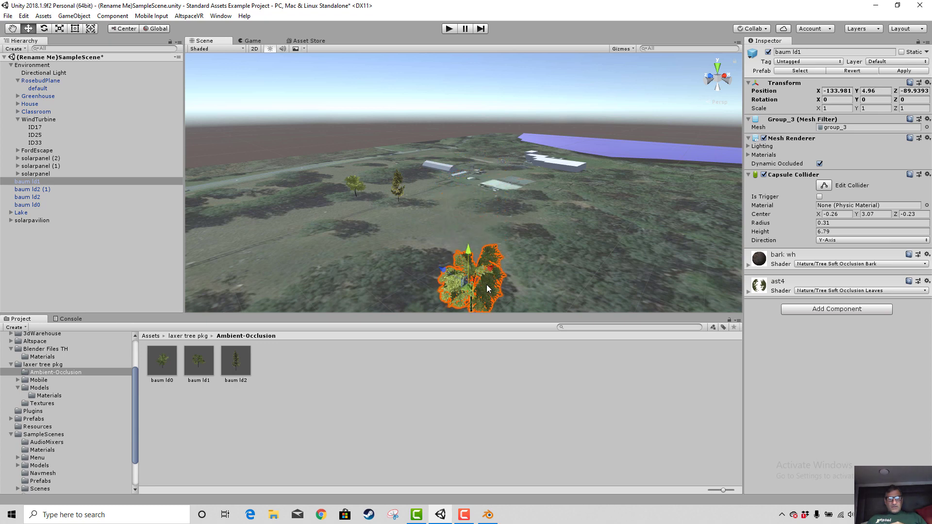
drag(441, 269, 303, 182)
mouse_move(364, 199)
mouse_down()
mouse_move(386, 175)
mouse_move(351, 203)
mouse_move(350, 194)
mouse_move(350, 246)
mouse_move(324, 197)
mouse_move(353, 212)
mouse_move(380, 204)
mouse_up()
- Inspect the placed trees against the surrounding buildings and grounds
middle_drag(380, 205, 534, 279)
scroll(443, 247, up, 4)
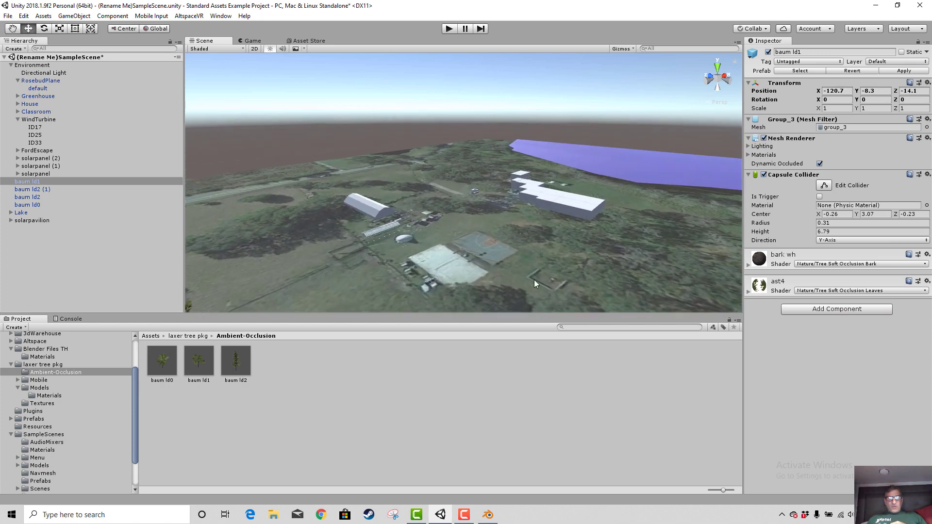
scroll(485, 266, up, 5)
middle_drag(480, 266, 588, 133)
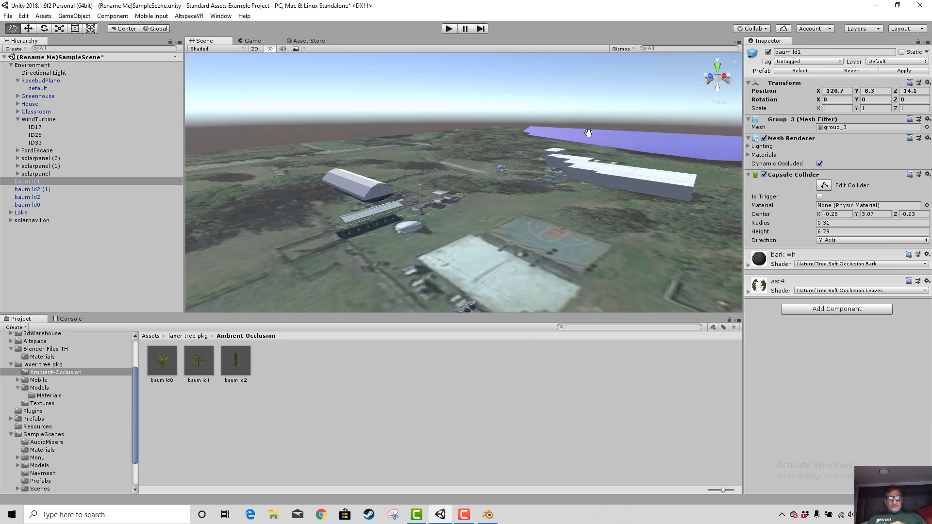
scroll(433, 241, down, 6)
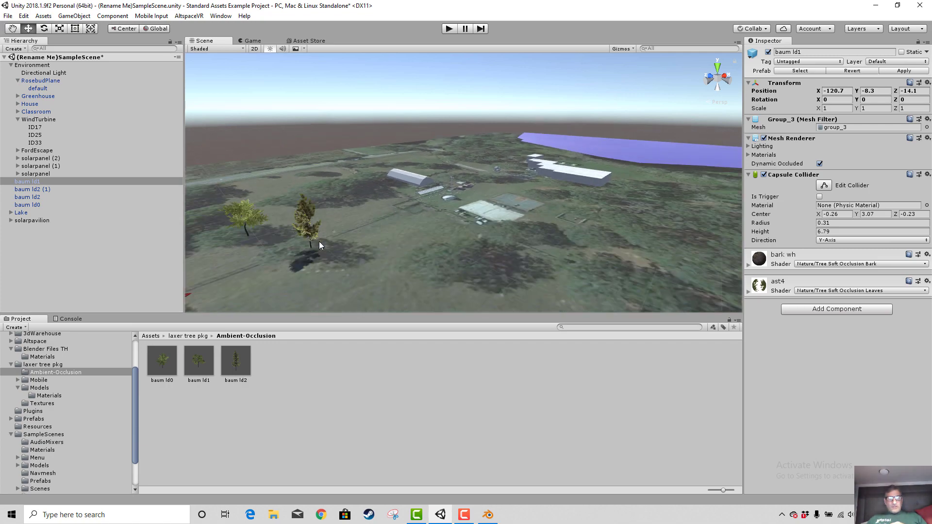
scroll(406, 238, up, 5)
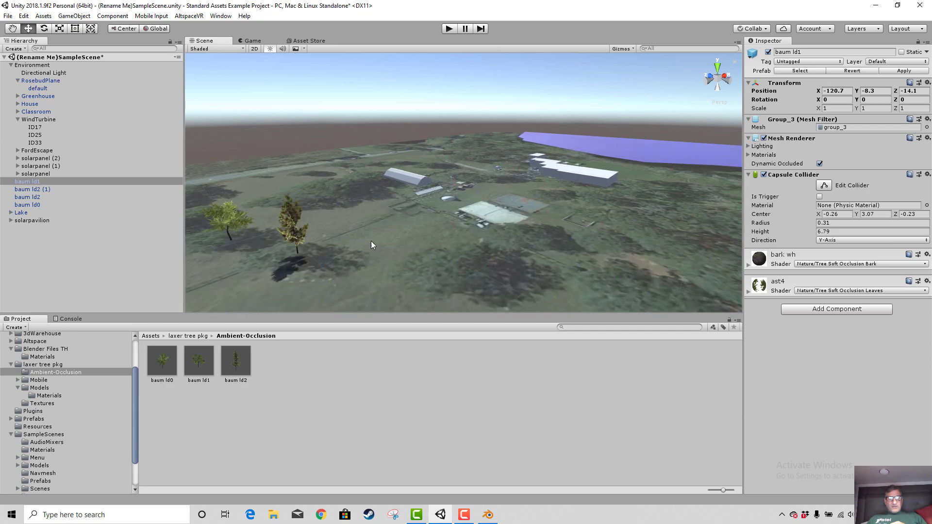
scroll(362, 246, up, 5)
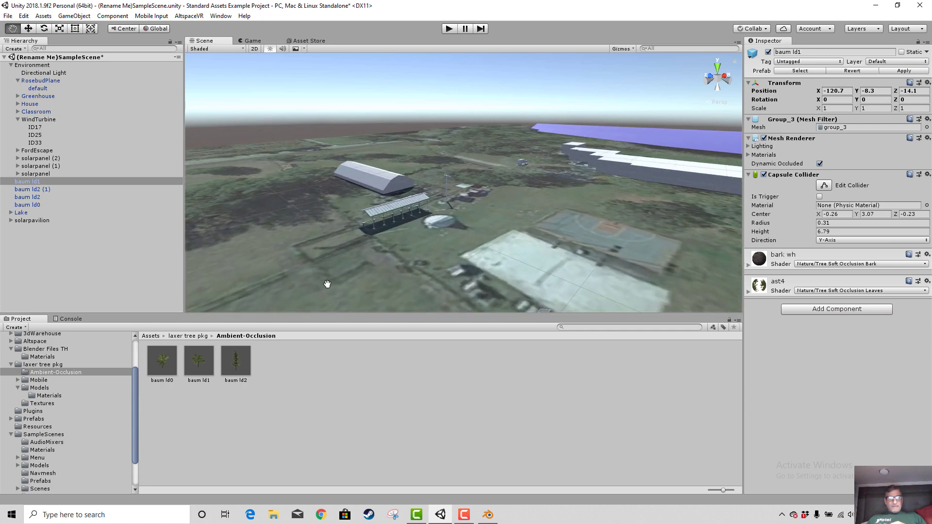
- Return to the "trees" search results in the Asset Store and open Realistic Tree 9 [Rainbow Tree] to review its description
click(298, 40)
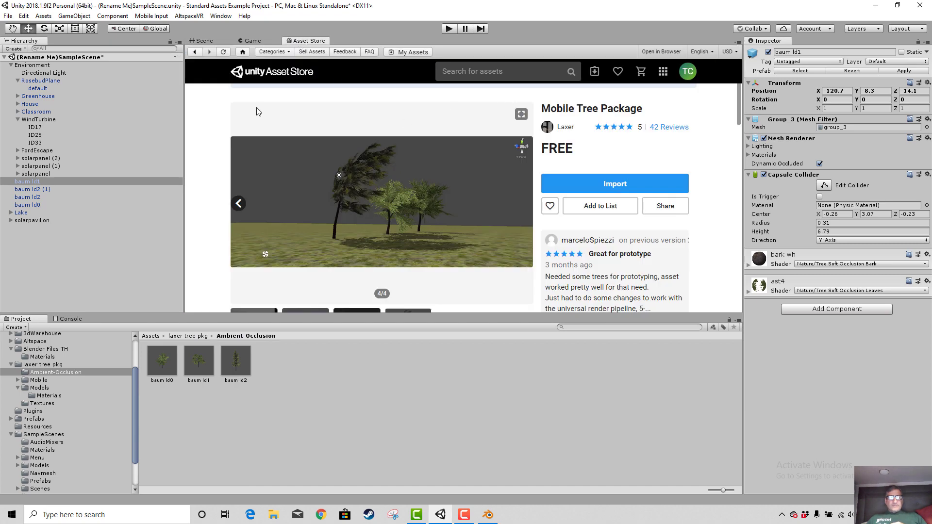
scroll(283, 112, up, 2)
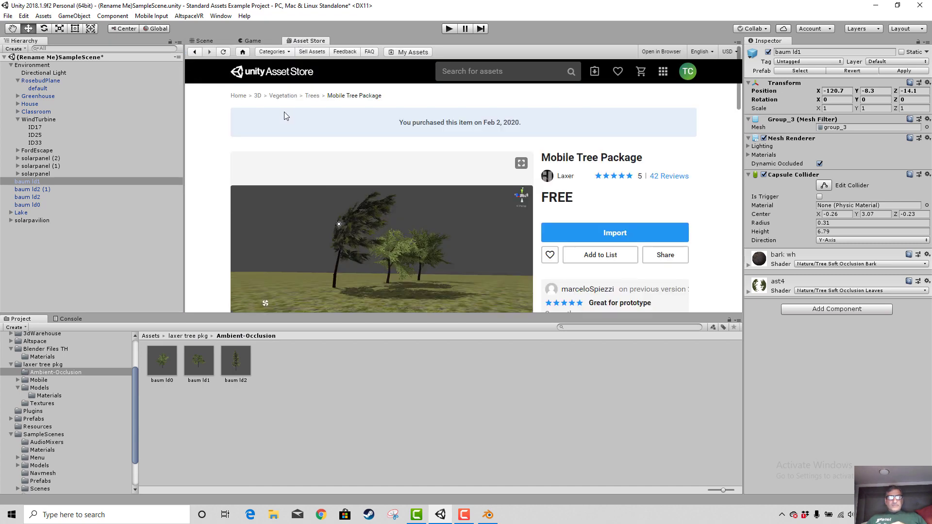
click(195, 53)
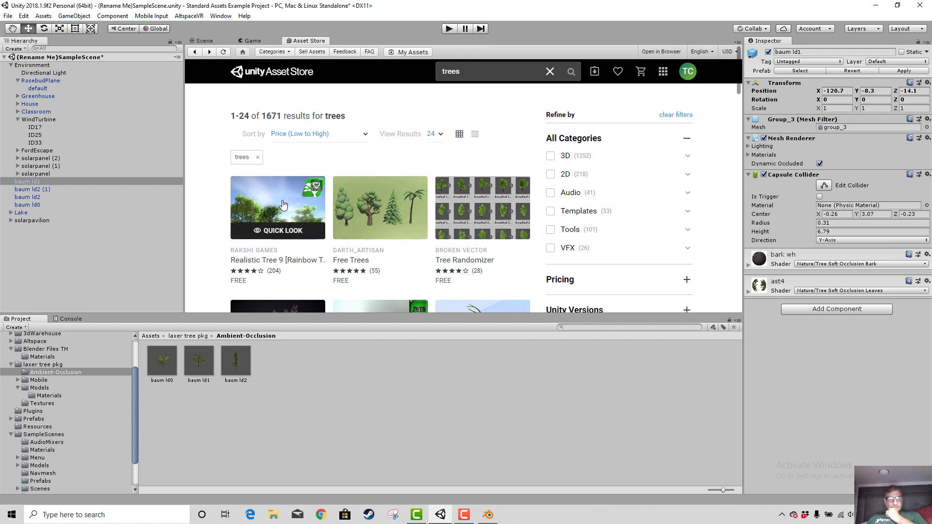
click(280, 210)
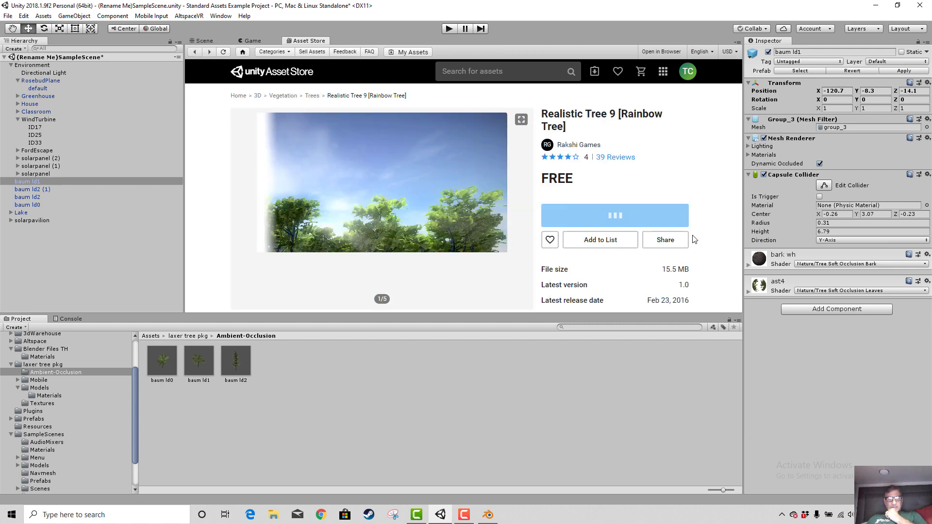
scroll(407, 235, down, 5)
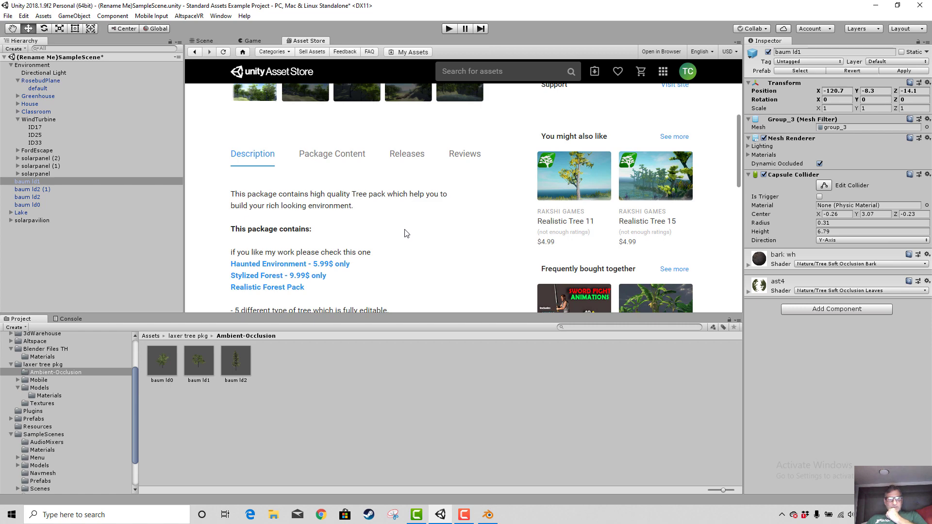
scroll(406, 234, up, 5)
- Download the free Realistic Tree 9 [Rainbow Tree] package and import all of its items into the project
click(610, 215)
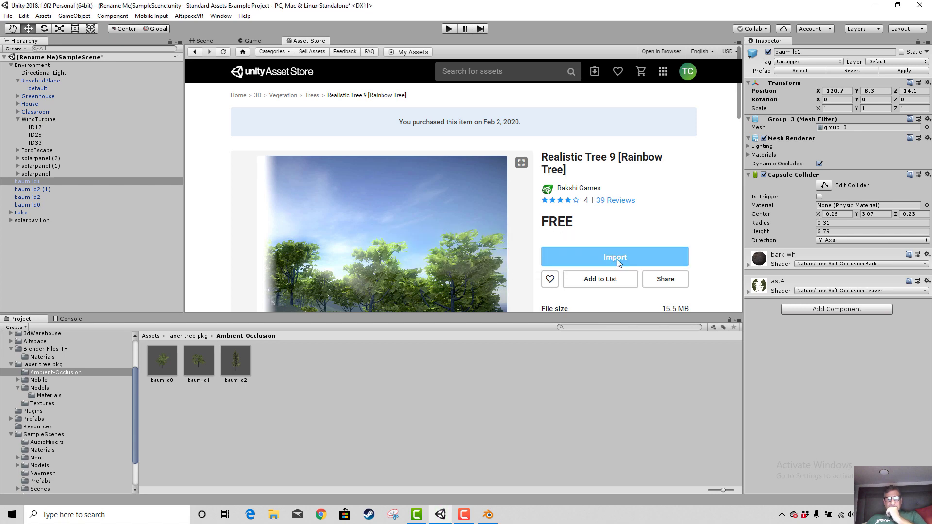
click(617, 258)
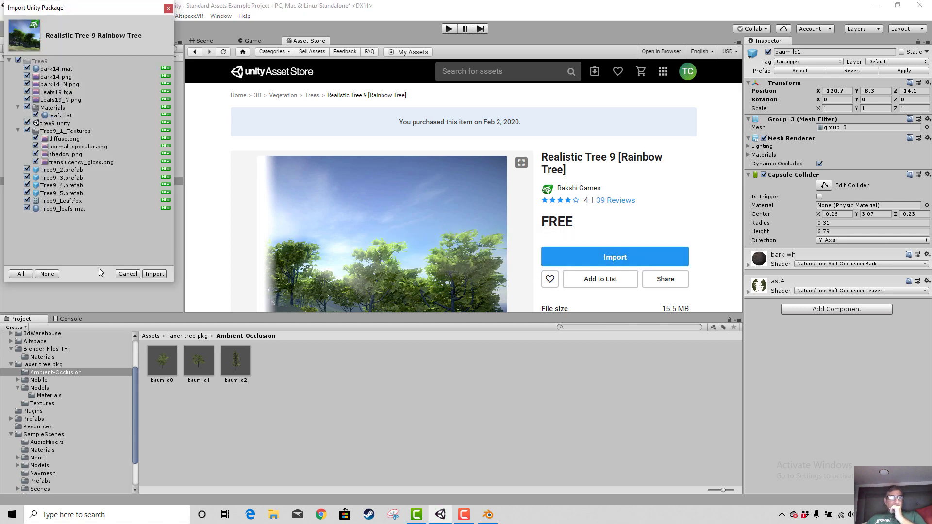
click(155, 274)
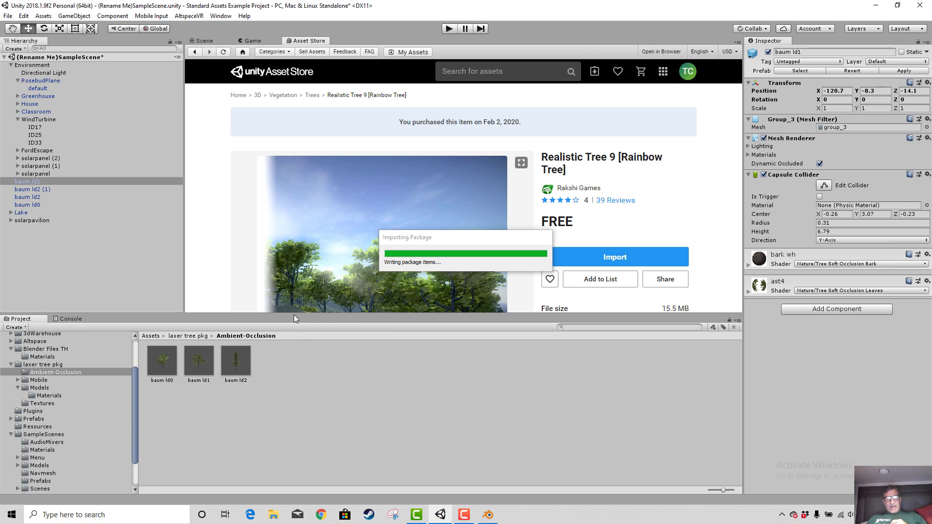
- Return to the scene, collapse the expanded asset folders and open the imported Tree9 folder
click(203, 42)
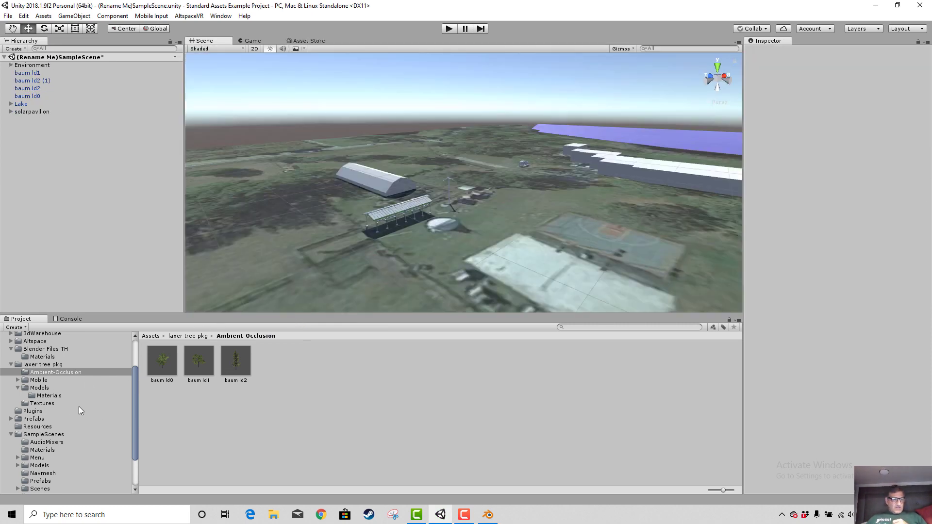
scroll(63, 384, up, 1)
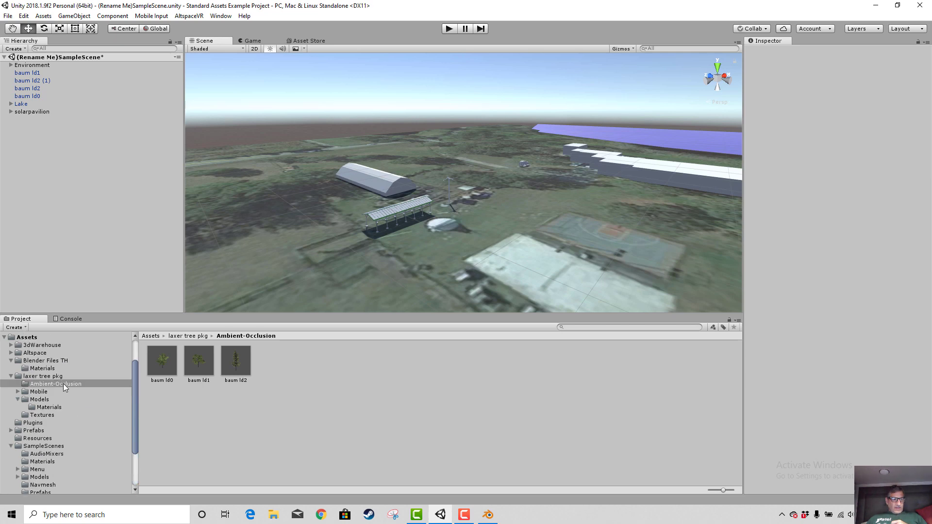
click(11, 376)
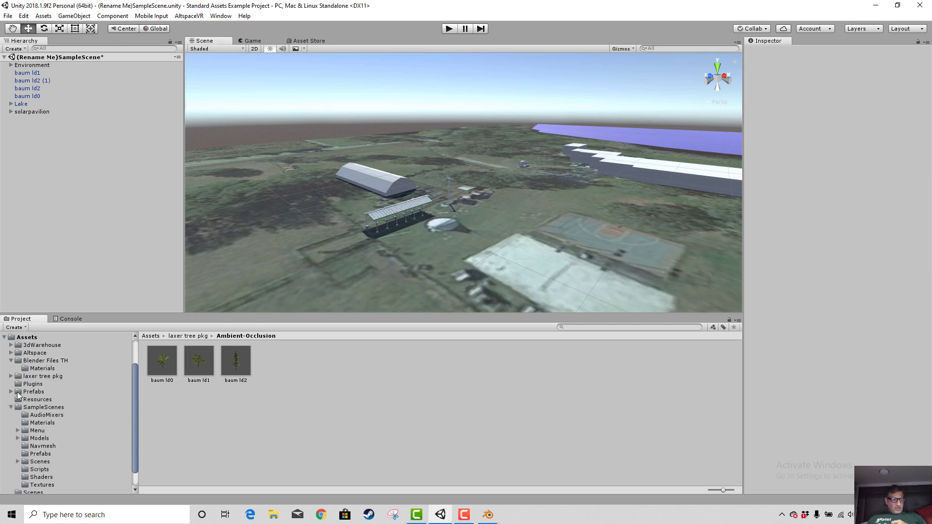
click(10, 361)
scroll(72, 451, down, 1)
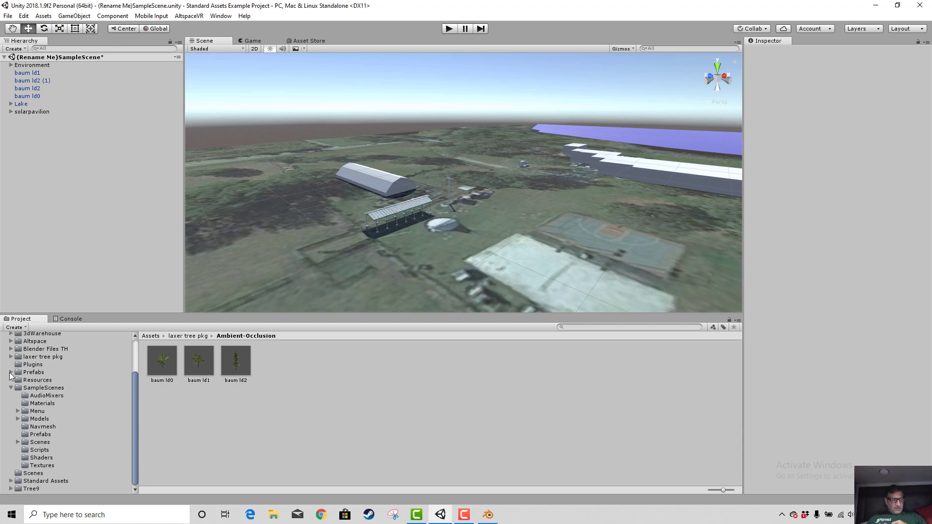
click(11, 388)
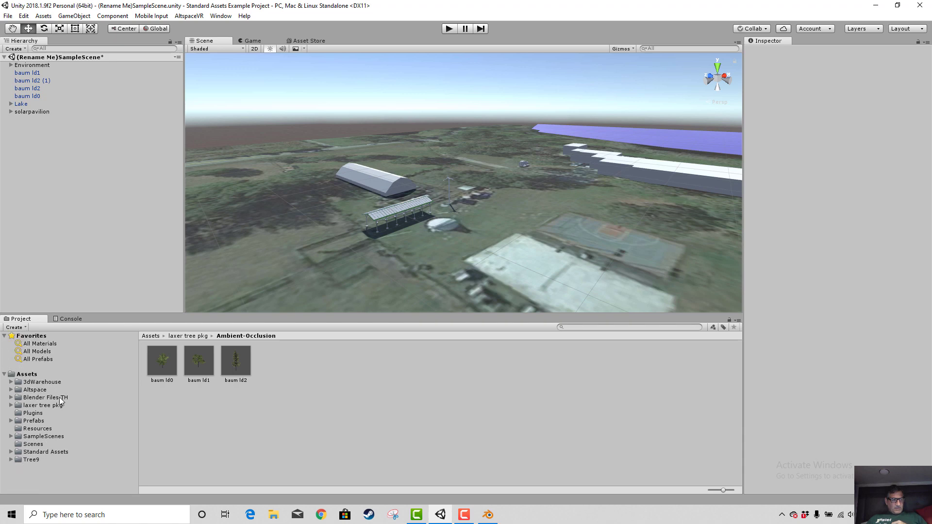
click(10, 460)
click(27, 460)
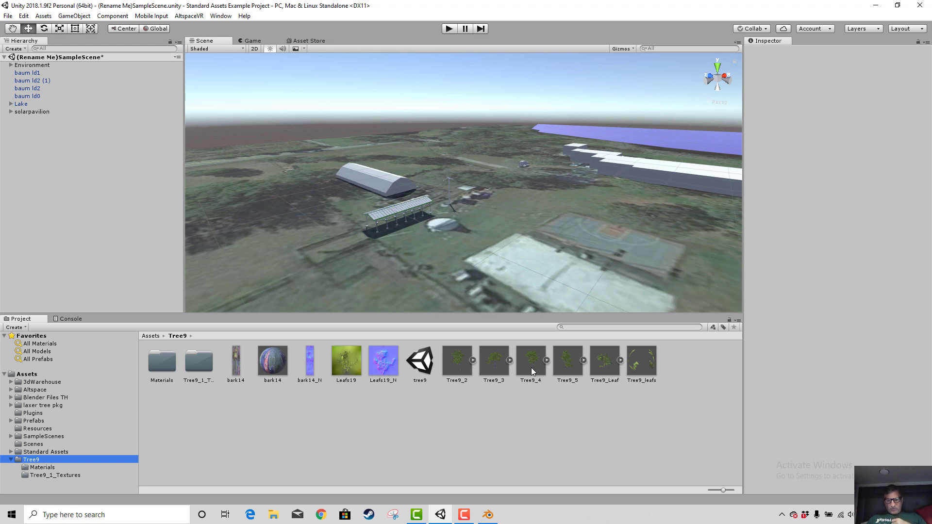
- Add a Tree9_4 tree to the scene and reposition it to about Y -7.41, Z -41.1
drag(531, 366, 491, 265)
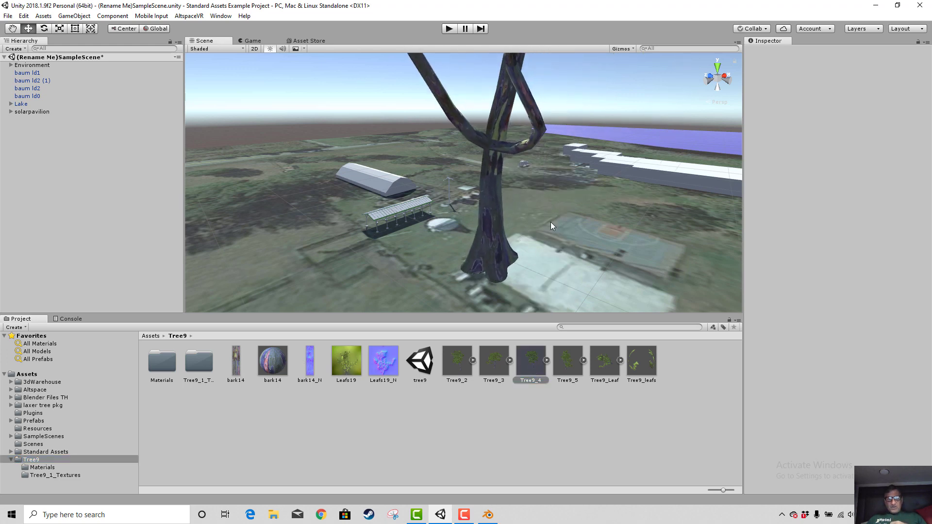
scroll(554, 229, down, 10)
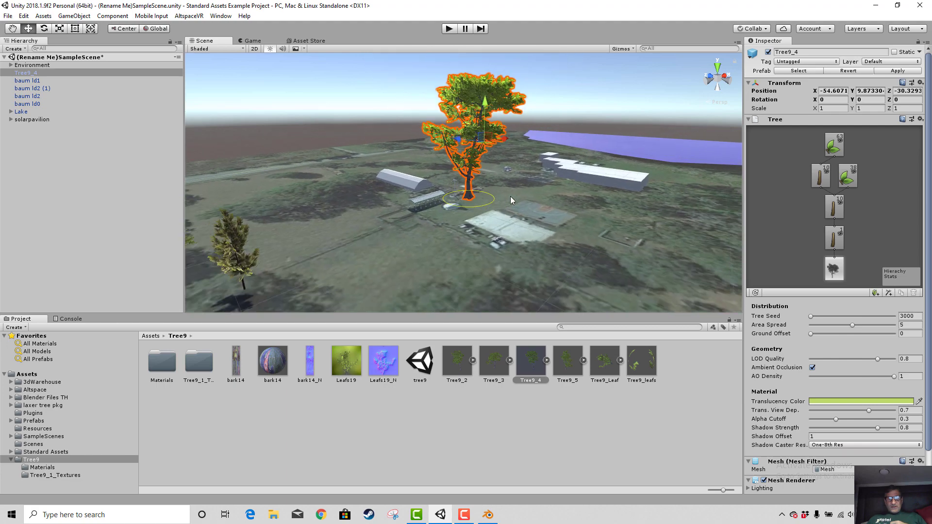
drag(480, 111, 471, 260)
drag(449, 219, 505, 280)
scroll(547, 278, up, 3)
middle_drag(567, 279, 493, 237)
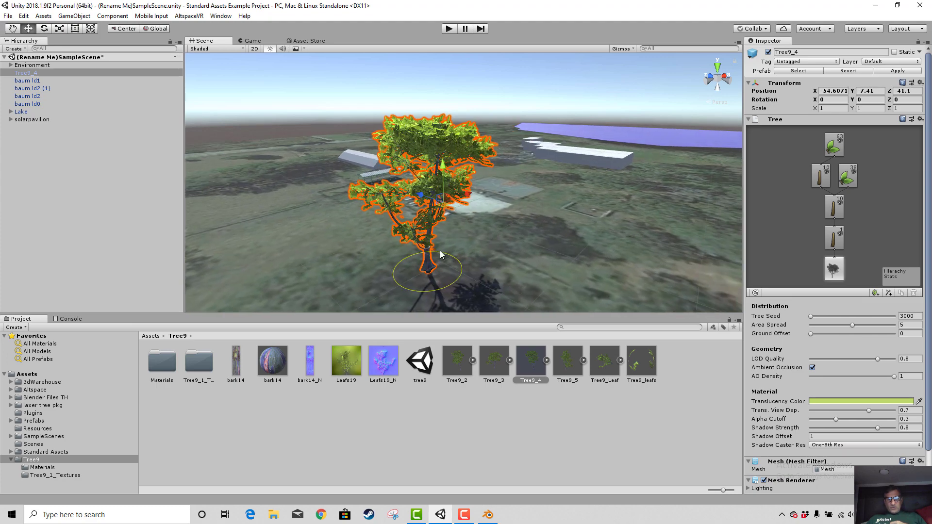
- Scale the Tree9_4 tree uniformly to about 0.39 and, from the top view, move it to about X -35.55, Z -40.6
click(59, 28)
mouse_move(443, 202)
mouse_down()
mouse_move(442, 212)
mouse_move(441, 200)
mouse_move(433, 207)
mouse_up()
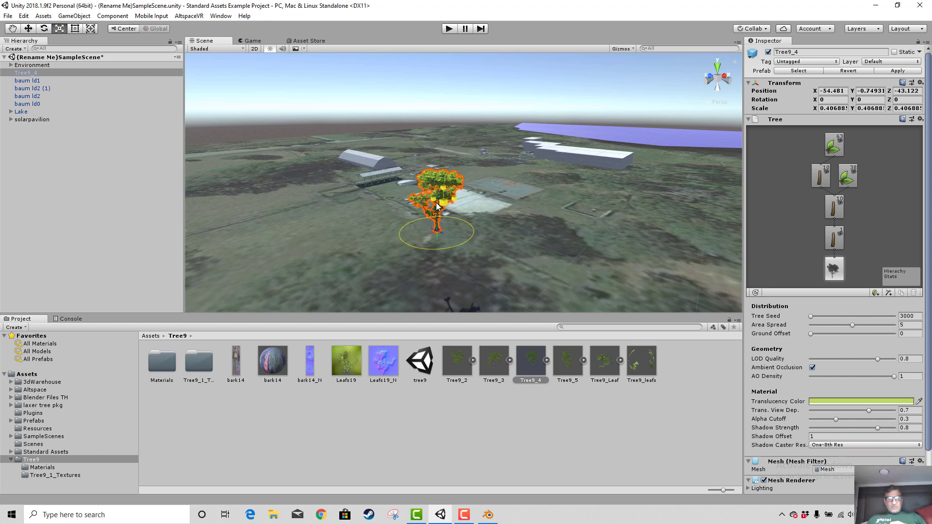
click(717, 65)
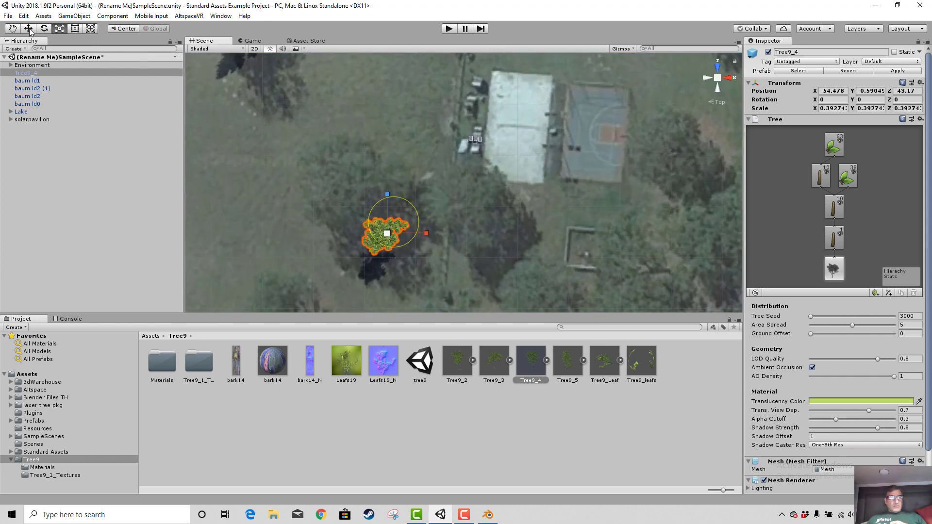
click(29, 29)
drag(427, 233, 529, 234)
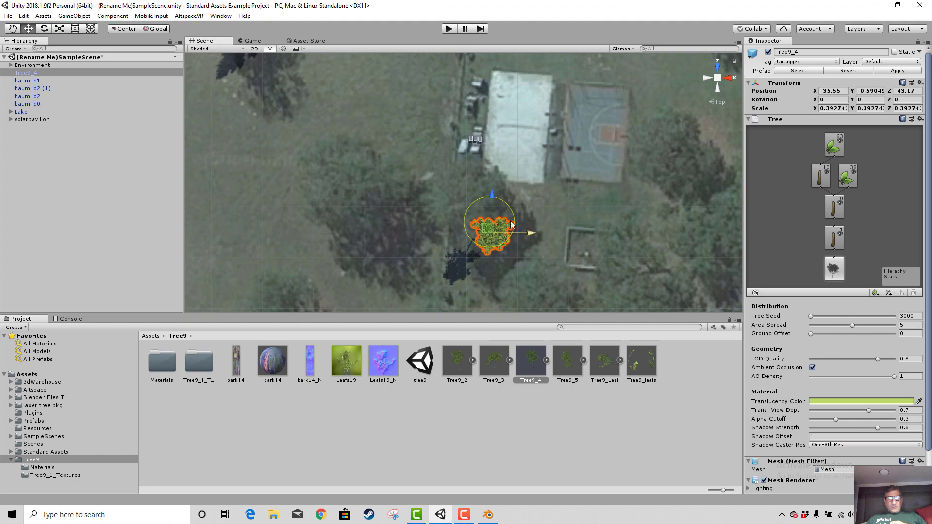
drag(493, 202, 492, 187)
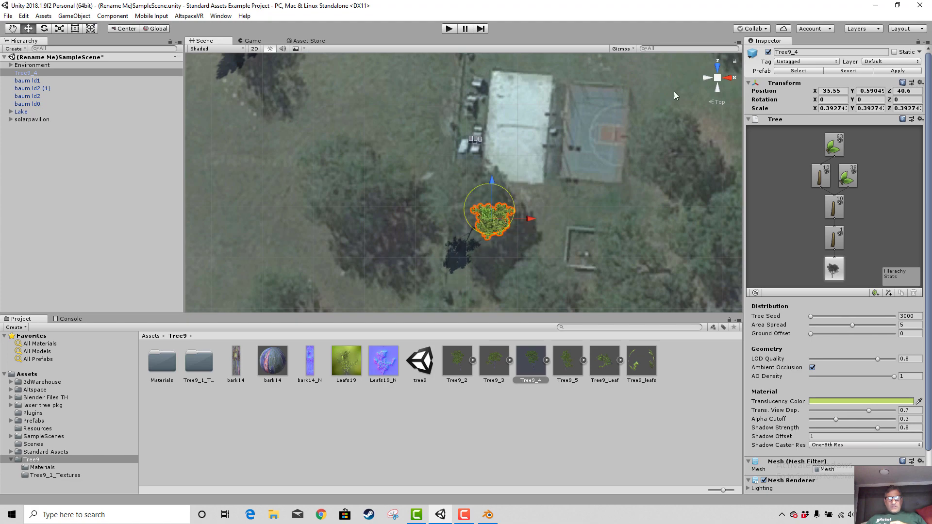
- Lower the Tree9_4 tree to Y -7.6 in the side view so it stands on the ground, and deselect it
click(707, 78)
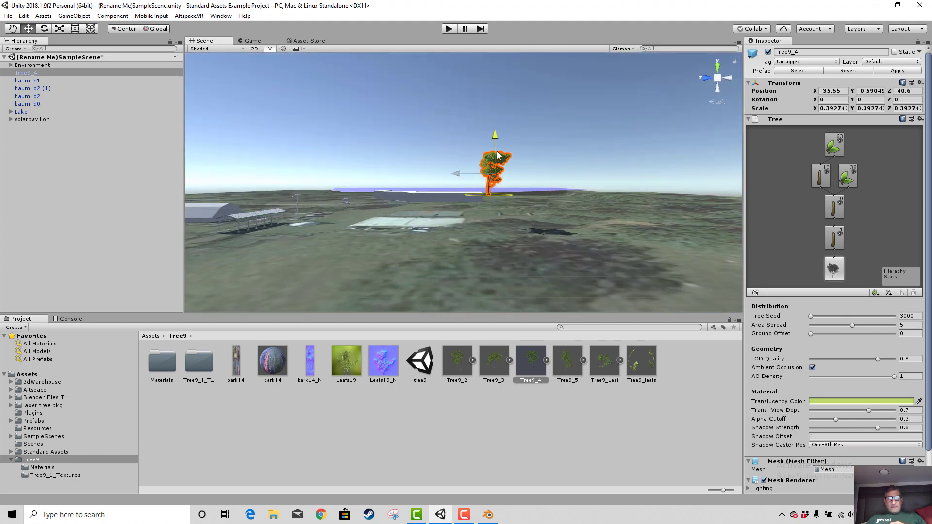
drag(497, 137, 495, 168)
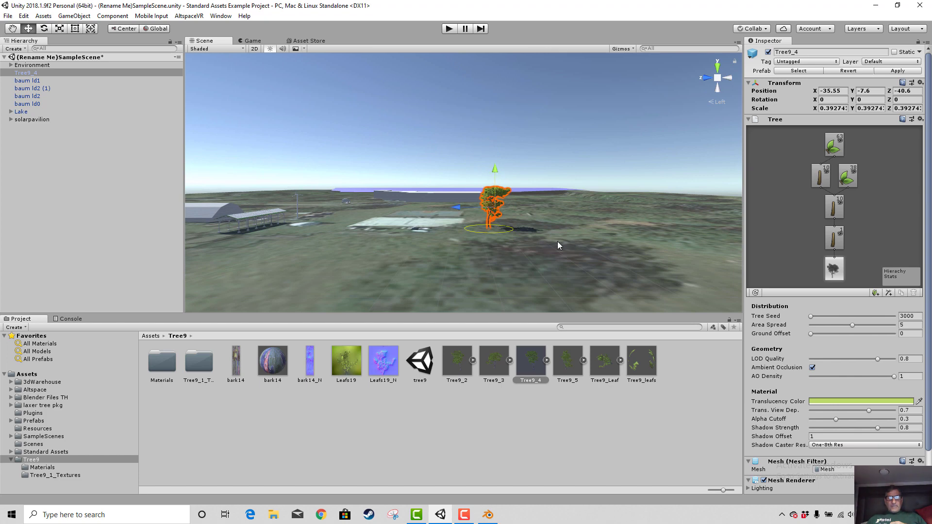
scroll(557, 241, up, 2)
mouse_move(603, 368)
mouse_down()
mouse_move(573, 218)
mouse_move(568, 97)
mouse_move(616, 60)
mouse_move(542, 58)
mouse_move(621, 357)
mouse_move(602, 356)
mouse_up()
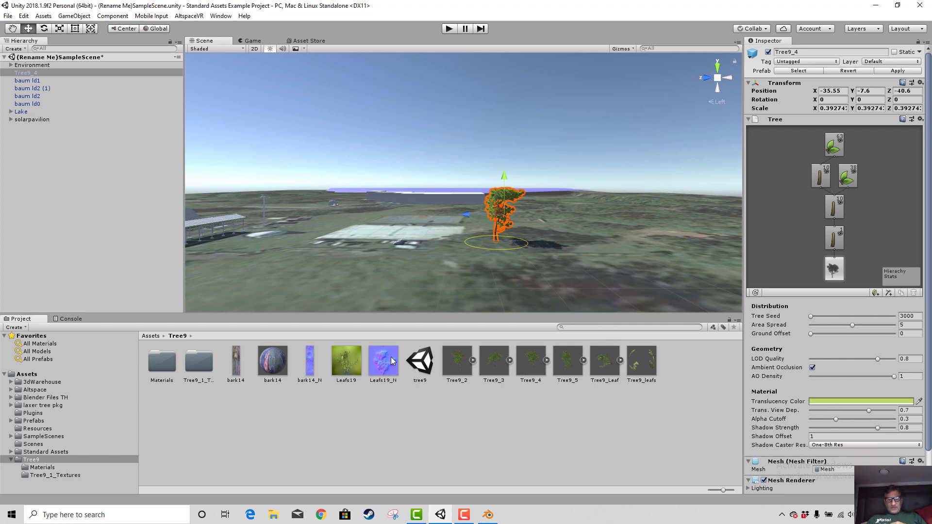
drag(342, 365, 397, 331)
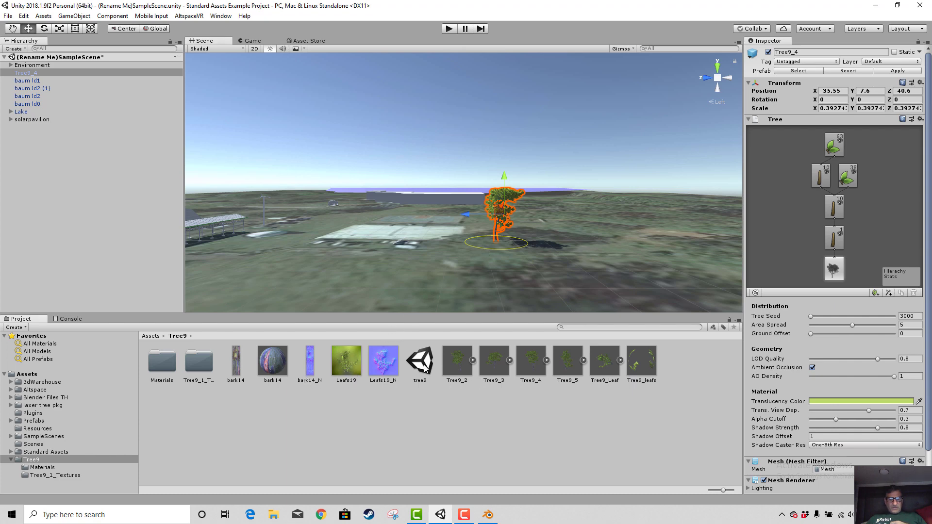
click(217, 417)
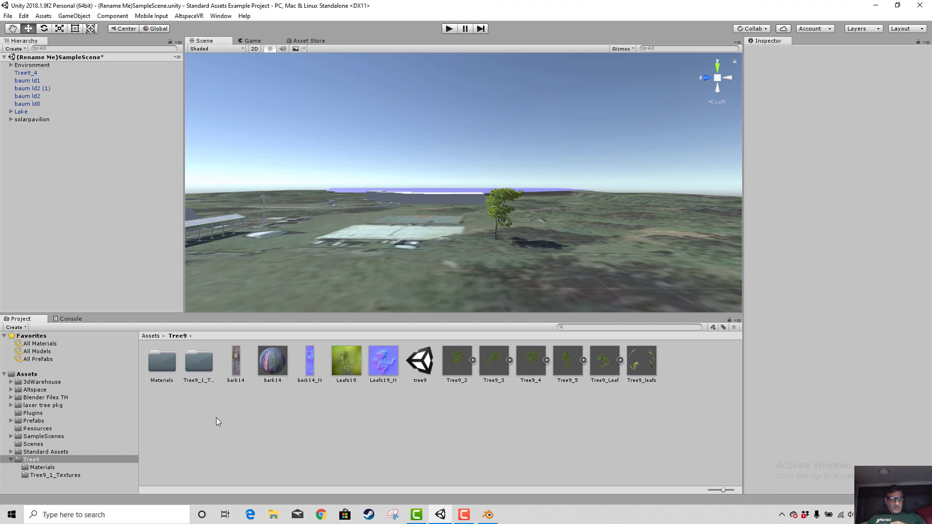
scroll(468, 221, up, 5)
scroll(458, 223, up, 4)
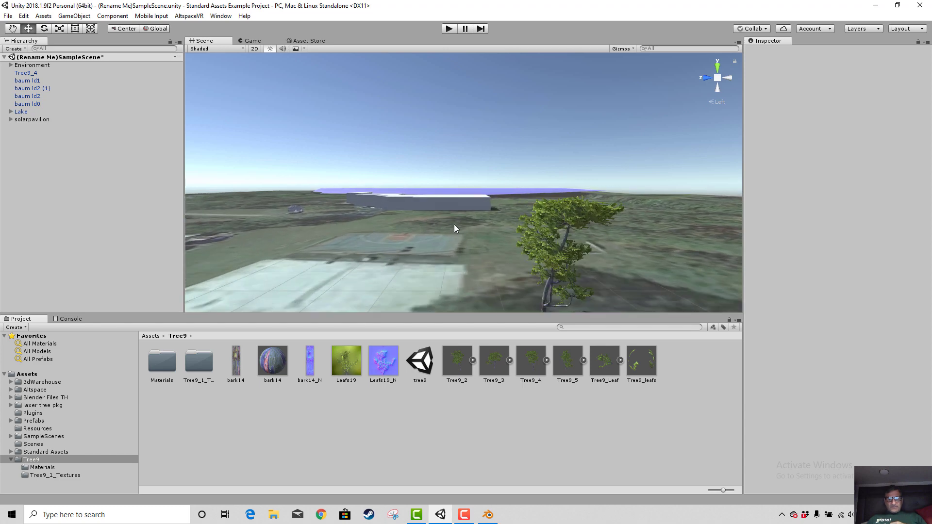
scroll(452, 226, down, 3)
middle_drag(440, 218, 504, 214)
right_drag(504, 214, 301, 291)
click(464, 515)
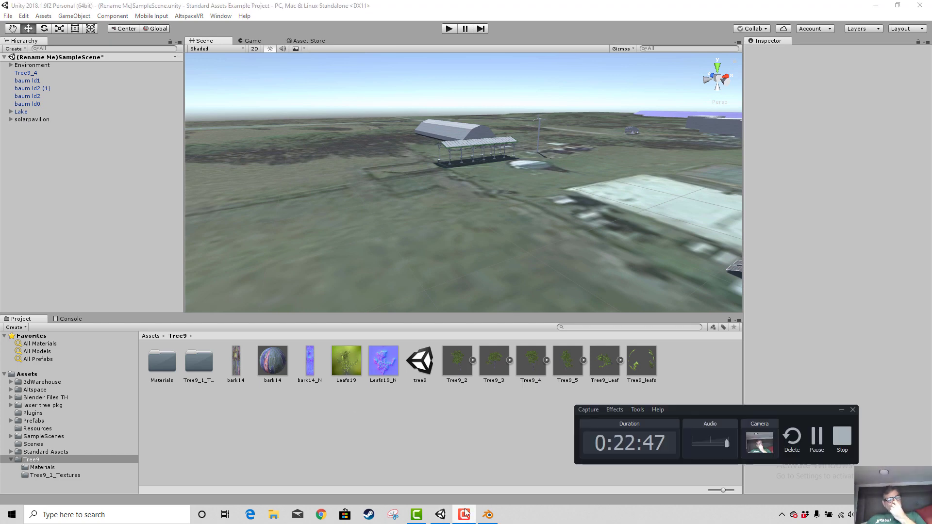
click(819, 437)
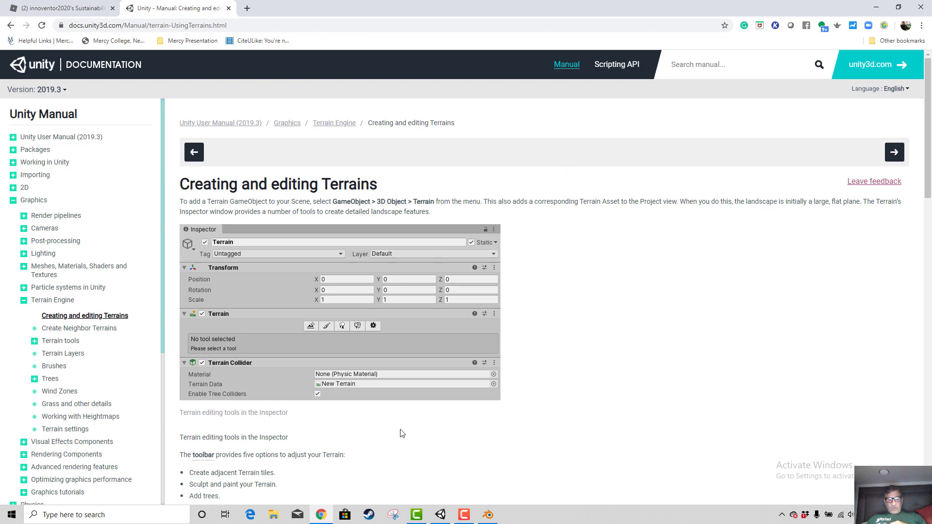
- Return to Unity, create a Terrain object in the scene and show the project's root Assets folder
click(447, 518)
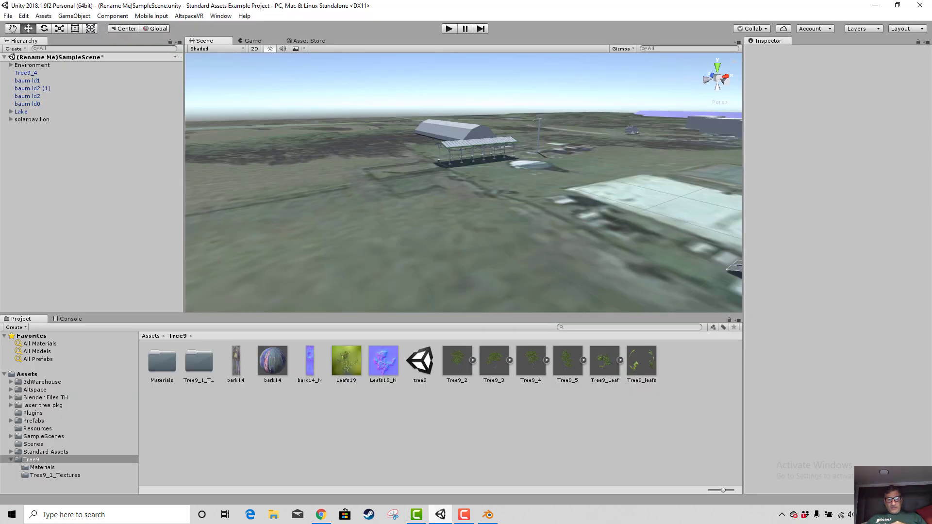
scroll(407, 160, down, 3)
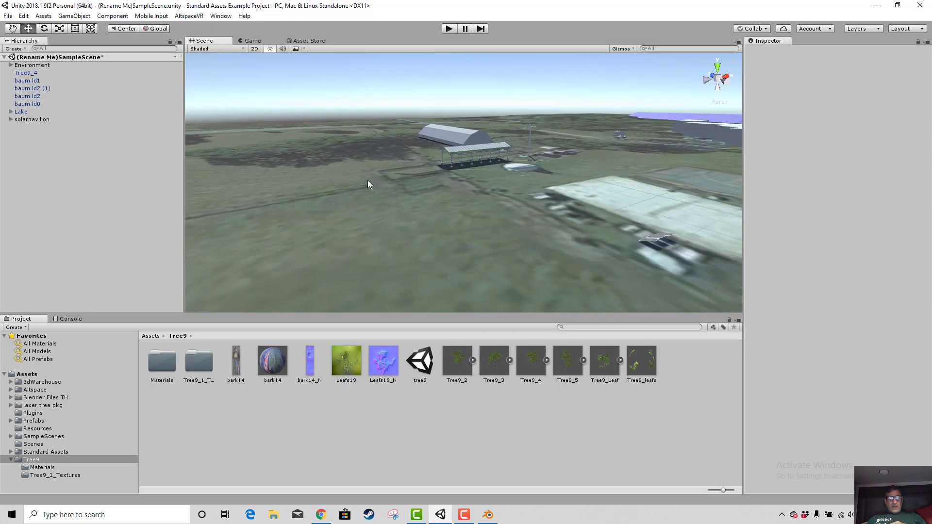
click(77, 16)
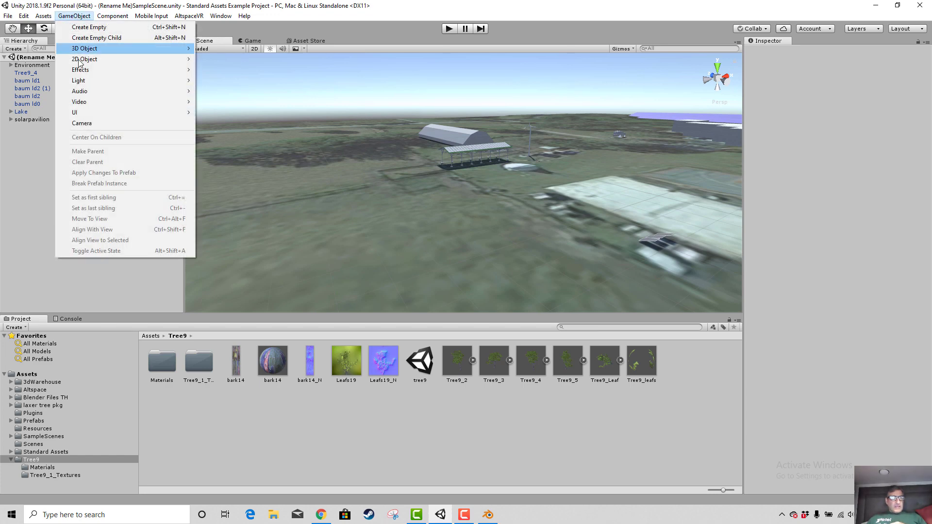
mouse_move(91, 51)
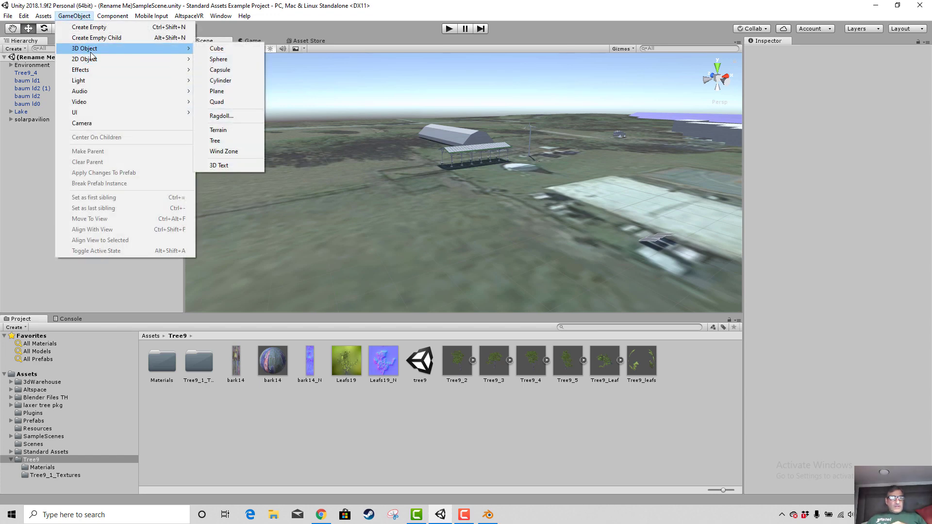
click(241, 129)
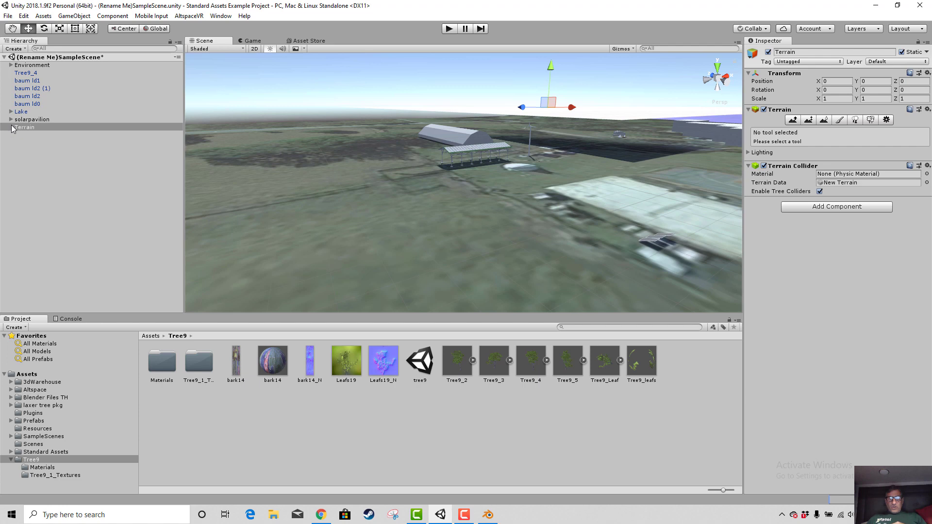
click(14, 128)
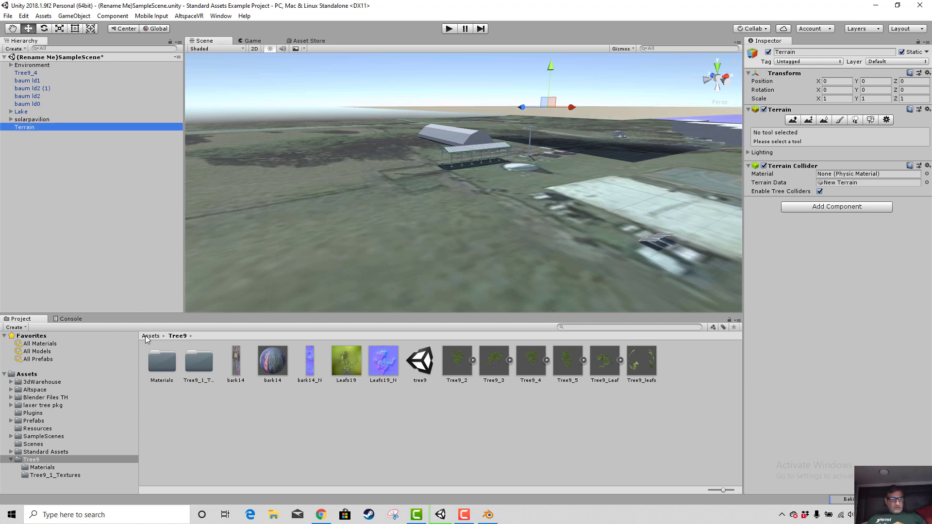
click(148, 337)
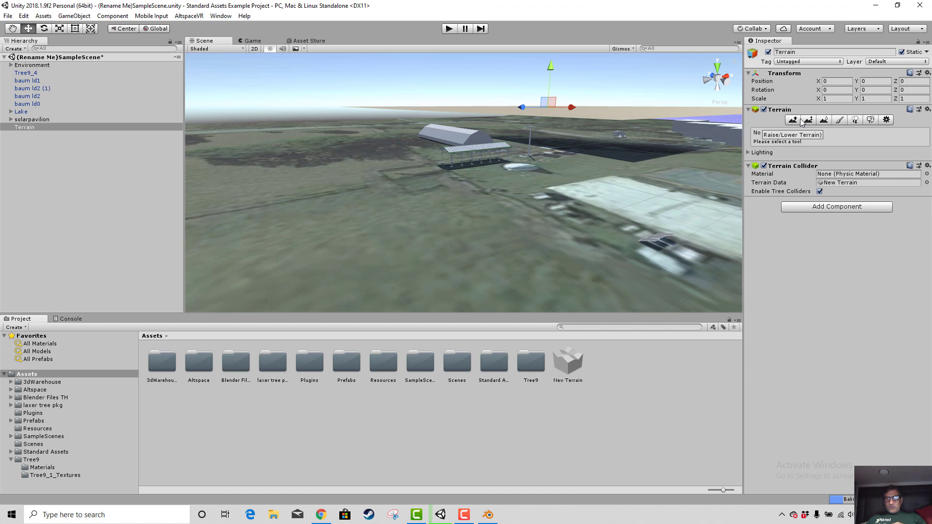
- Activate the terrain's Paint Texture tool, inspect the terrain plane over the campus and choose a small splatter brush
click(840, 120)
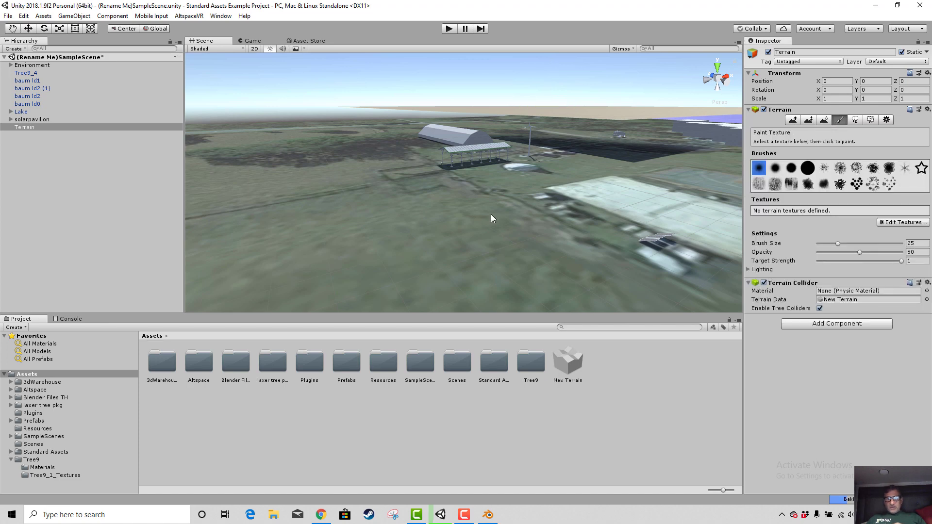
scroll(491, 214, down, 2)
middle_drag(453, 191, 569, 220)
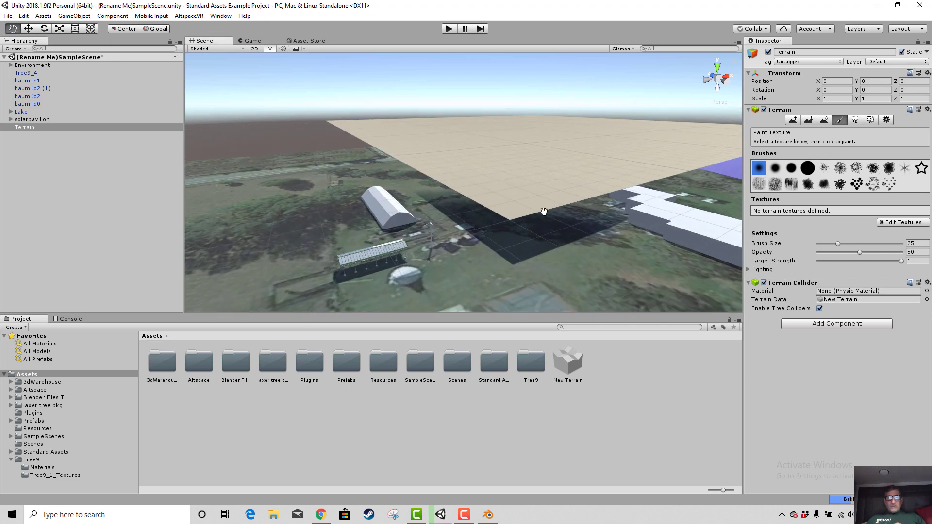
scroll(592, 243, down, 1)
middle_drag(590, 243, 561, 286)
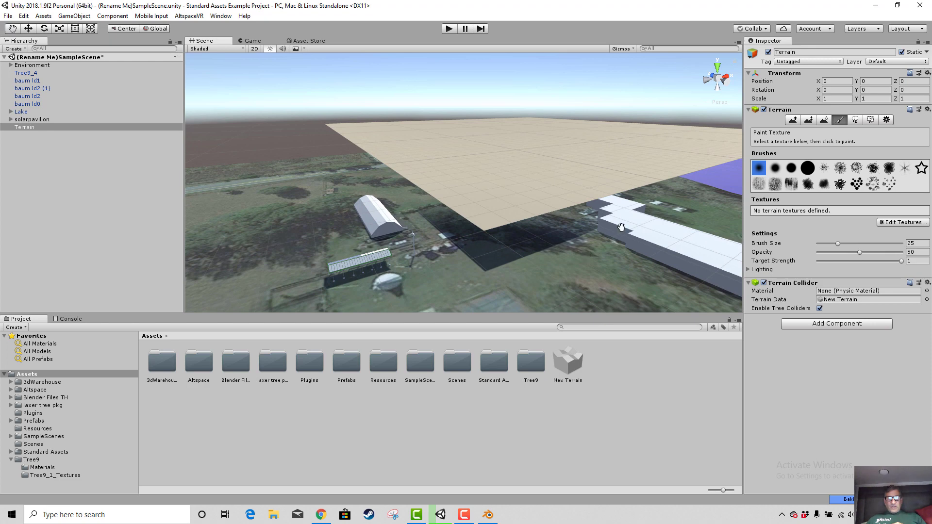
middle_drag(635, 218, 459, 359)
mouse_move(658, 180)
middle_down()
mouse_move(626, 209)
mouse_move(558, 195)
mouse_move(447, 233)
middle_up()
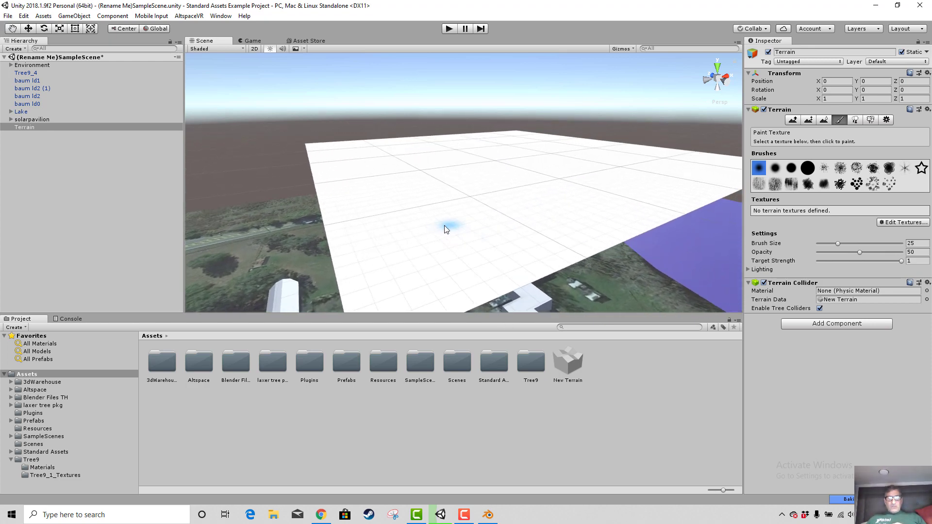
click(825, 169)
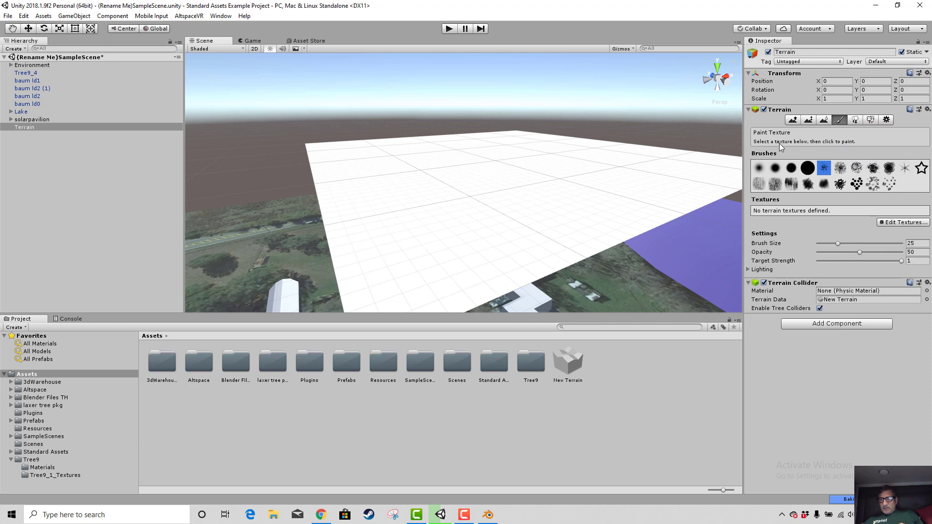
click(807, 169)
- Start adding a terrain texture and browse the project's Texture2D assets for the albedo map, closing the picker without a selection
click(891, 223)
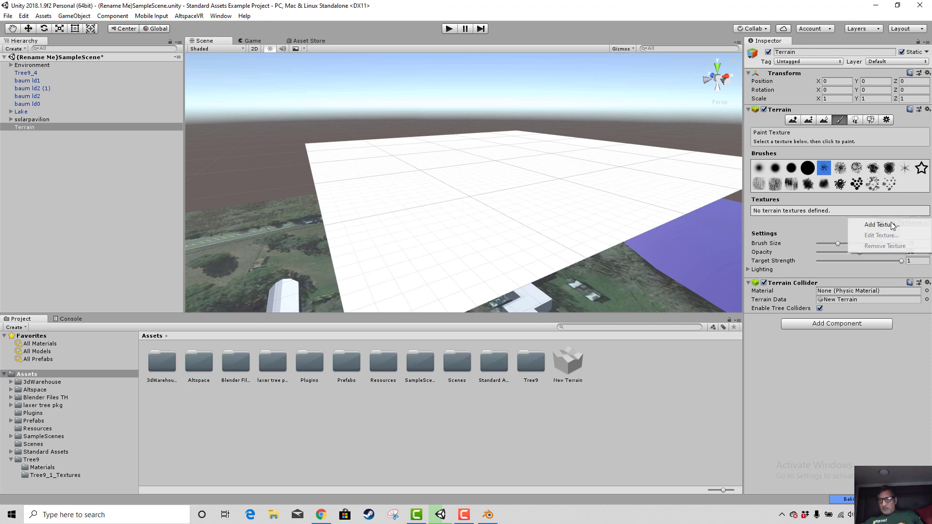
click(882, 225)
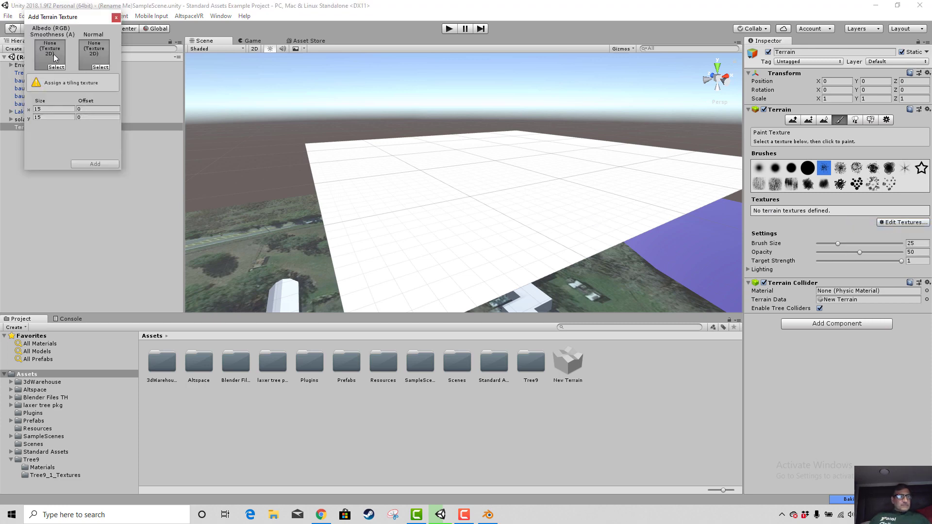
click(52, 67)
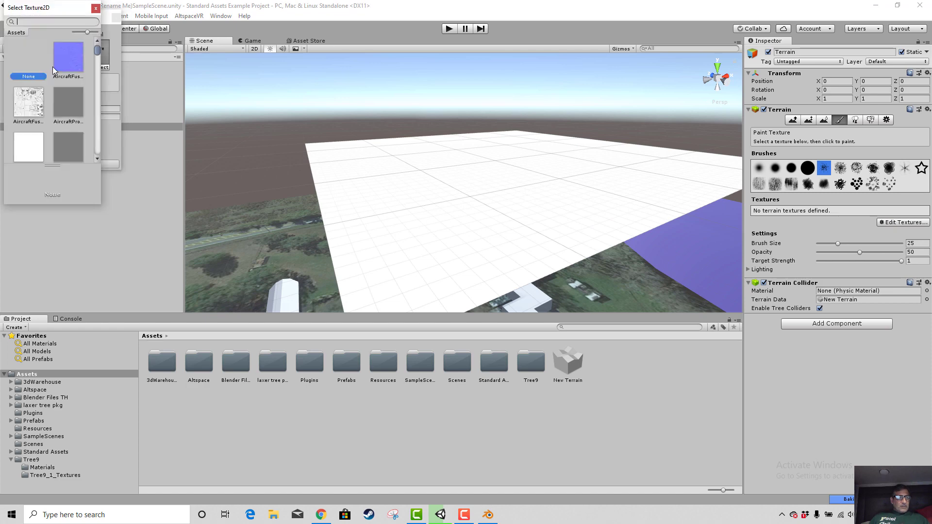
scroll(59, 143, down, 5)
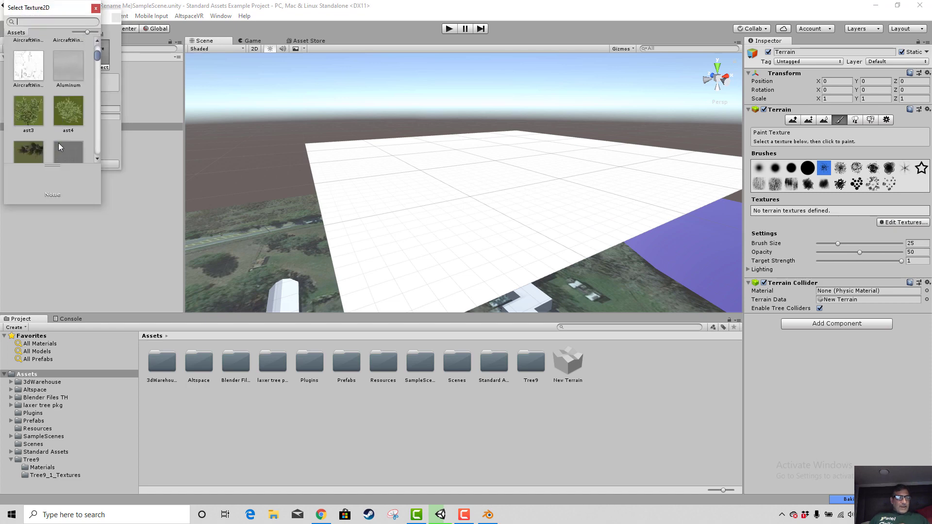
scroll(57, 140, down, 5)
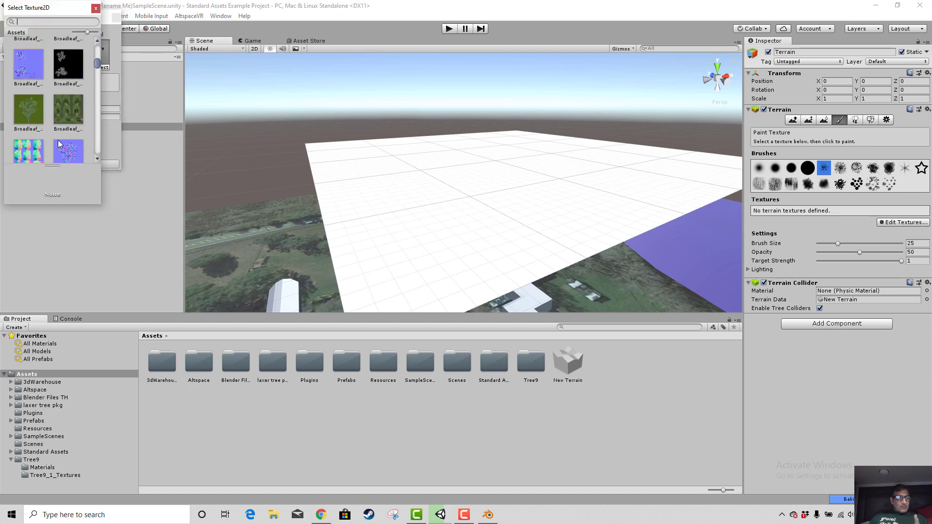
scroll(57, 140, down, 6)
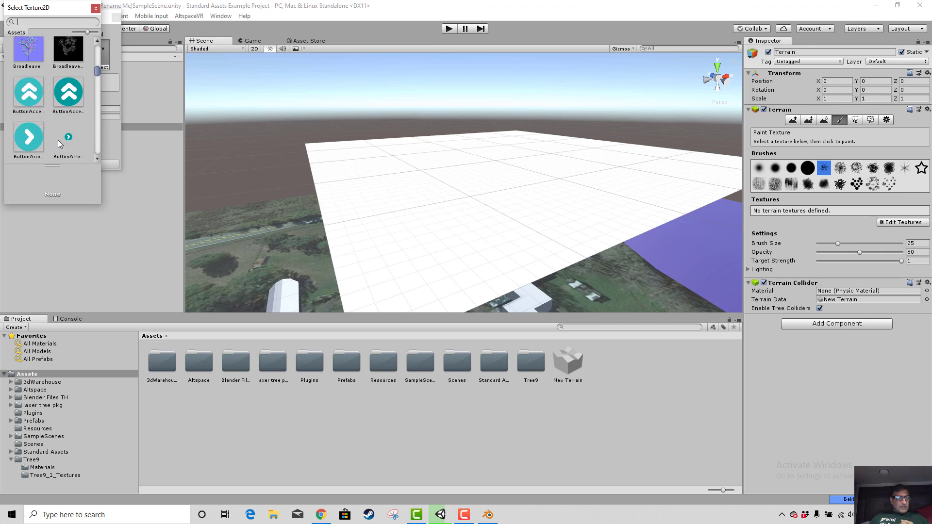
scroll(57, 141, up, 3)
scroll(55, 140, up, 8)
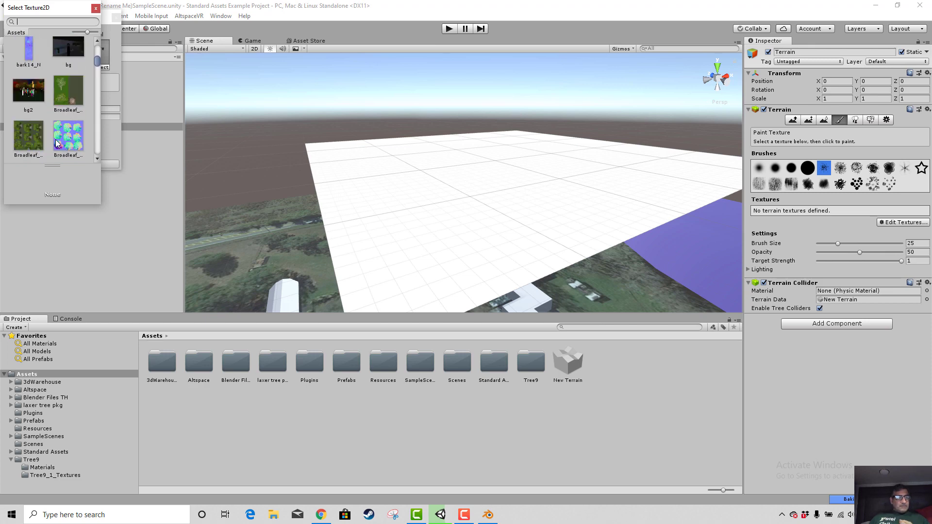
scroll(54, 142, up, 2)
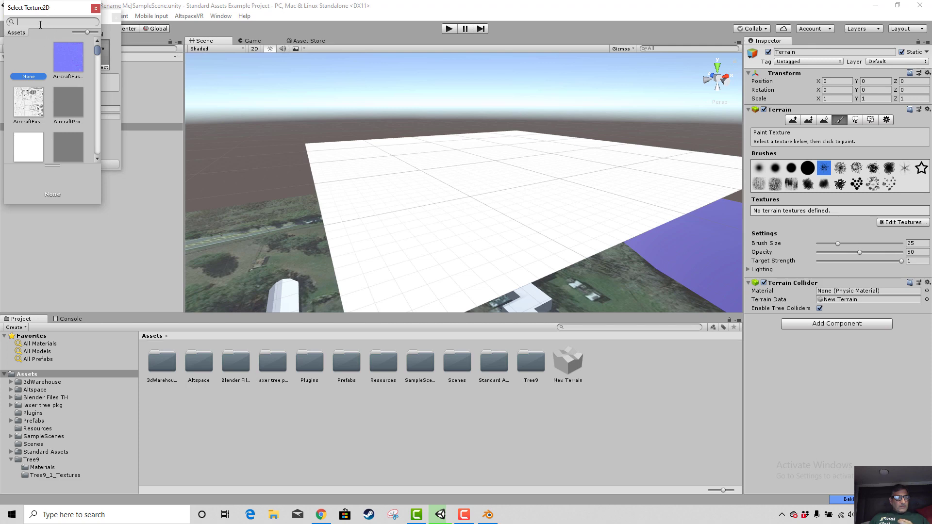
click(96, 8)
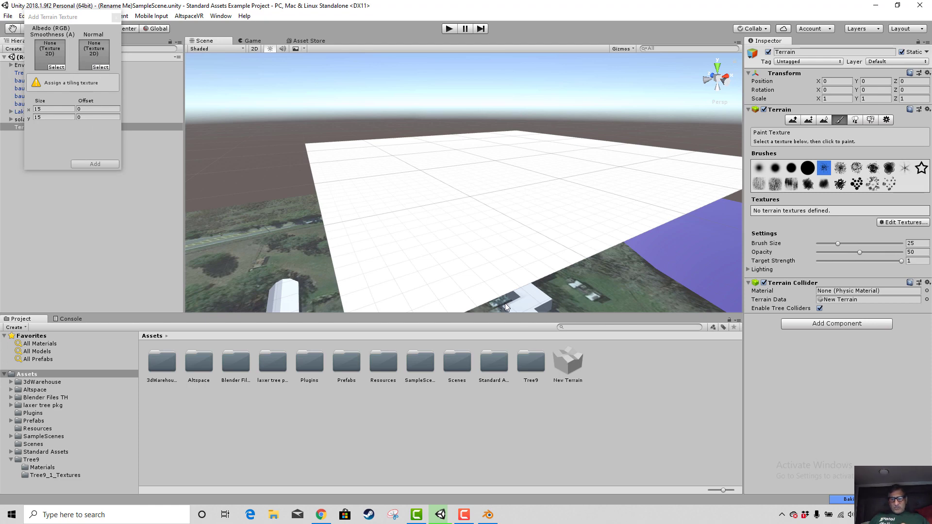
click(464, 514)
click(818, 440)
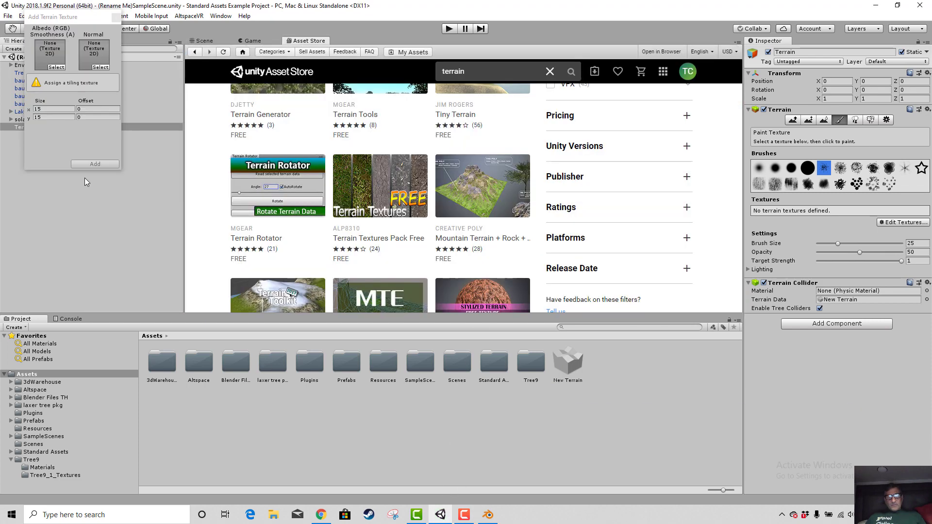
click(201, 41)
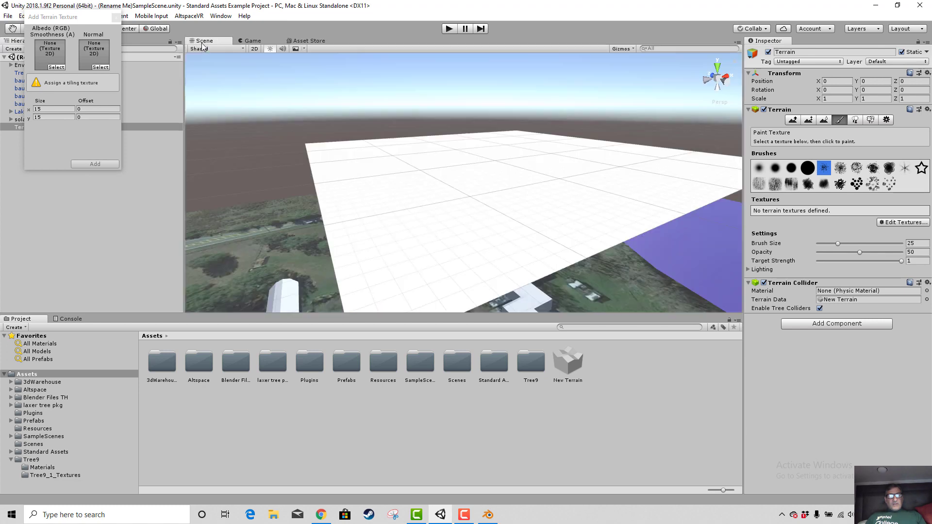
- Open the Terrain Textures Pack Free page from the Asset Store's terrain results and review its details
click(297, 40)
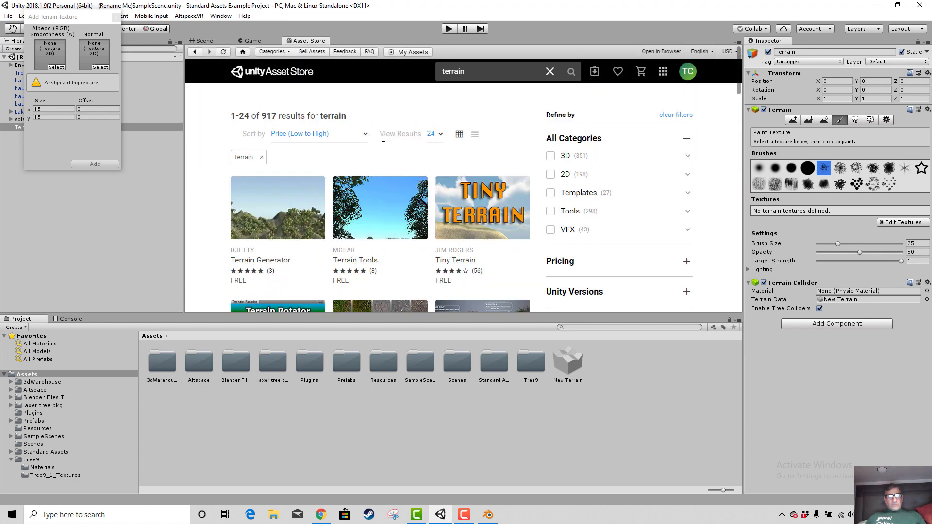
scroll(475, 248, down, 3)
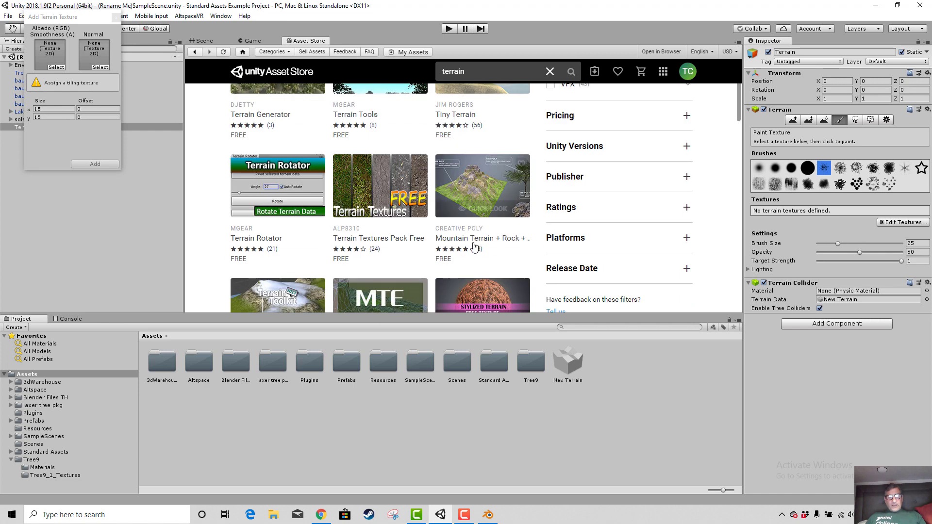
click(360, 192)
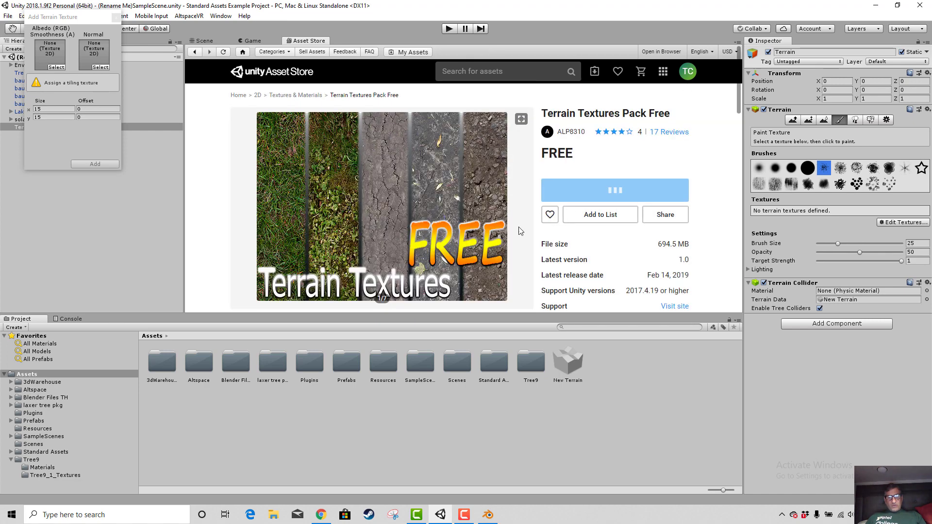
scroll(460, 211, down, 3)
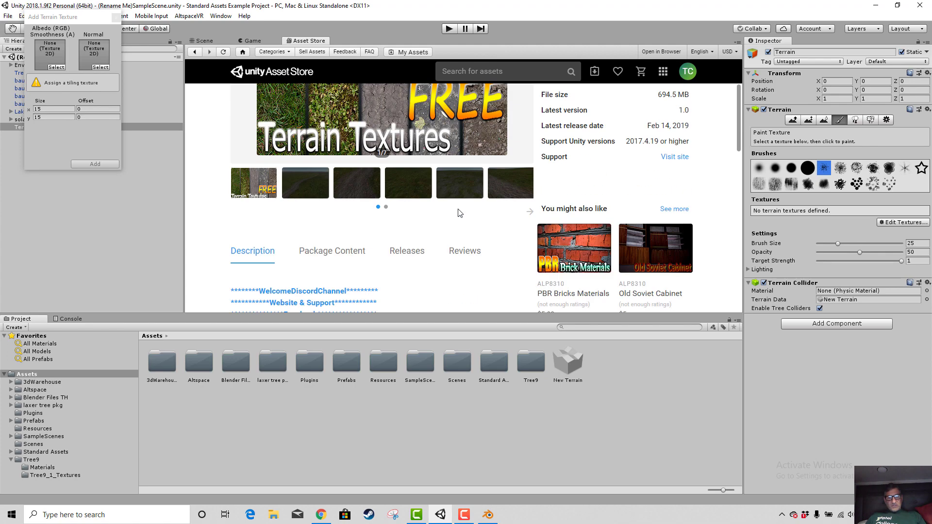
- Download Terrain Textures Pack Free from the Asset Store and read through its page during the download
scroll(471, 228, up, 3)
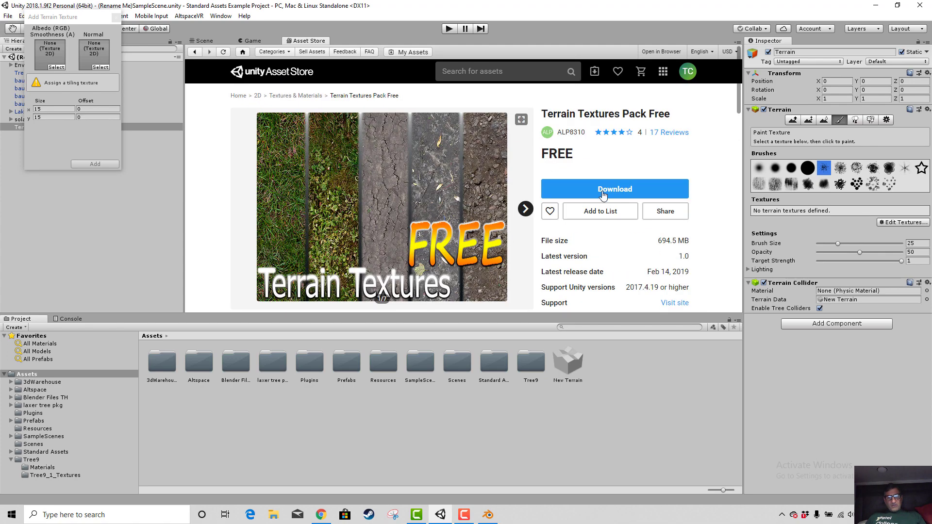
click(610, 190)
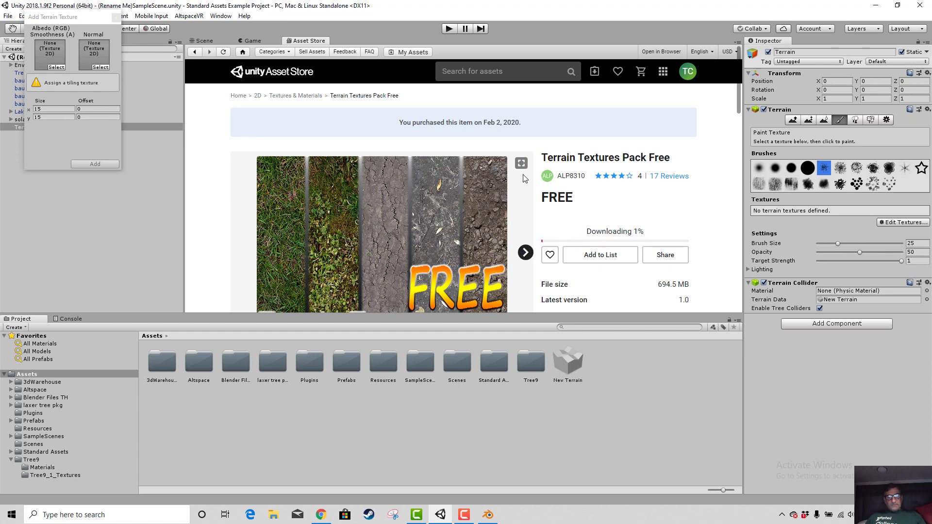
scroll(490, 127, down, 5)
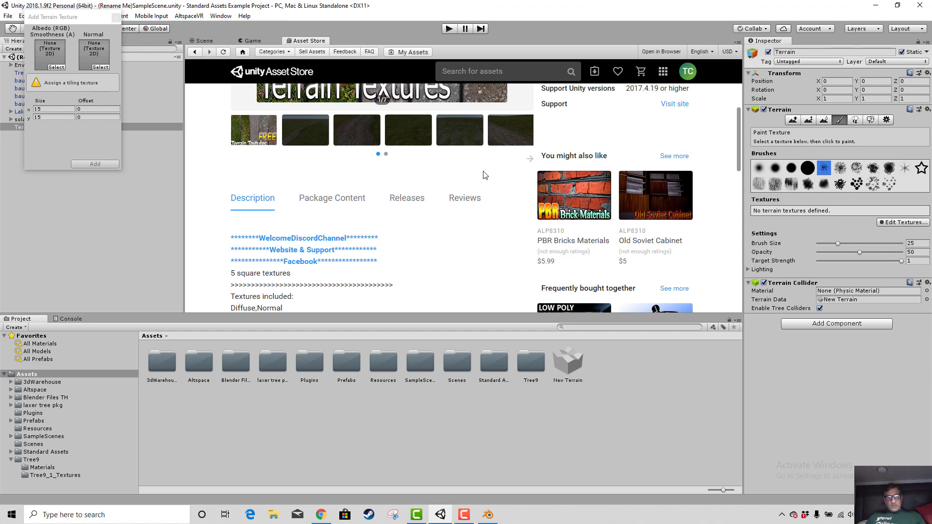
scroll(484, 176, down, 10)
scroll(479, 184, up, 15)
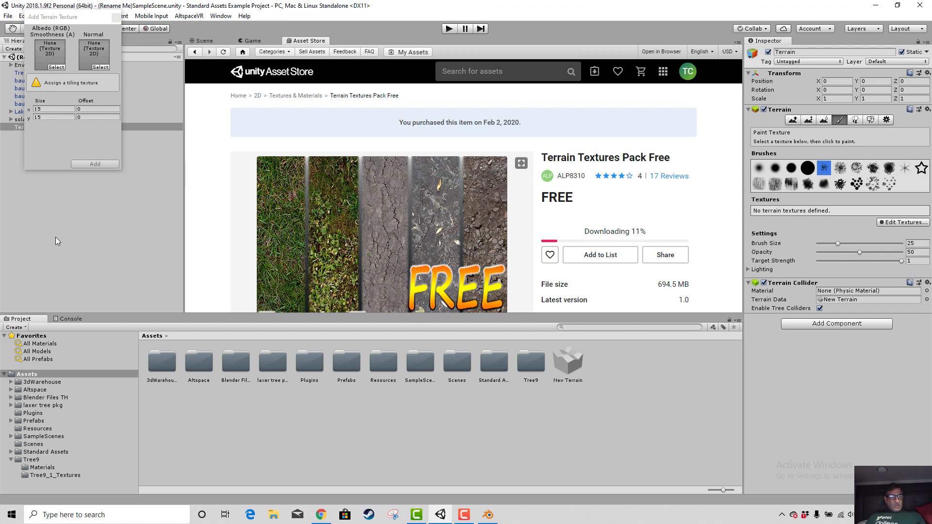
- Look through the Standard Assets folder in the project, including the 2D Prefabs and PhysicsMaterials subfolders, and collapse it again
click(11, 459)
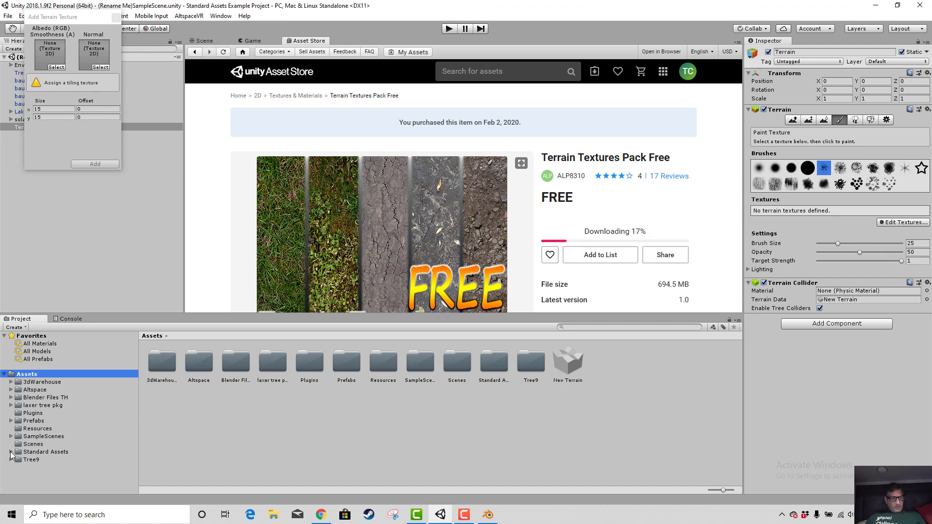
click(11, 452)
scroll(81, 451, down, 4)
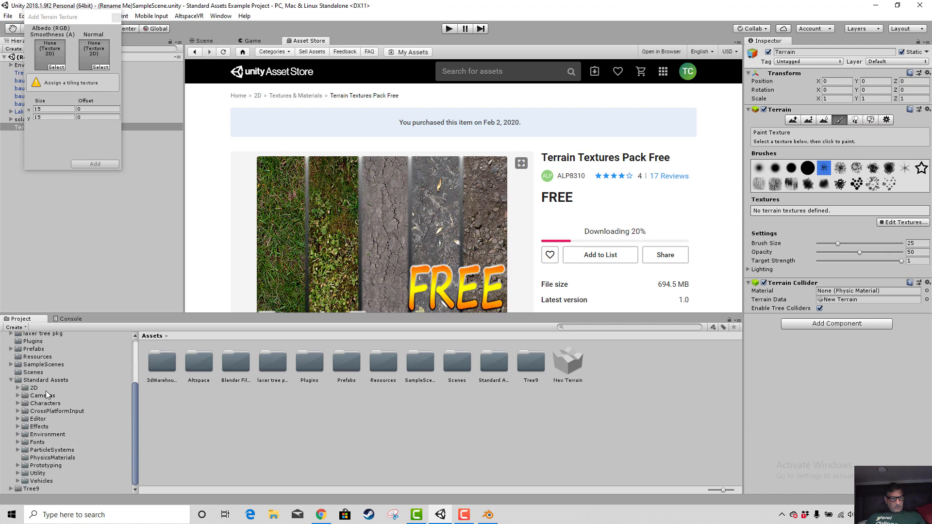
scroll(35, 402, up, 4)
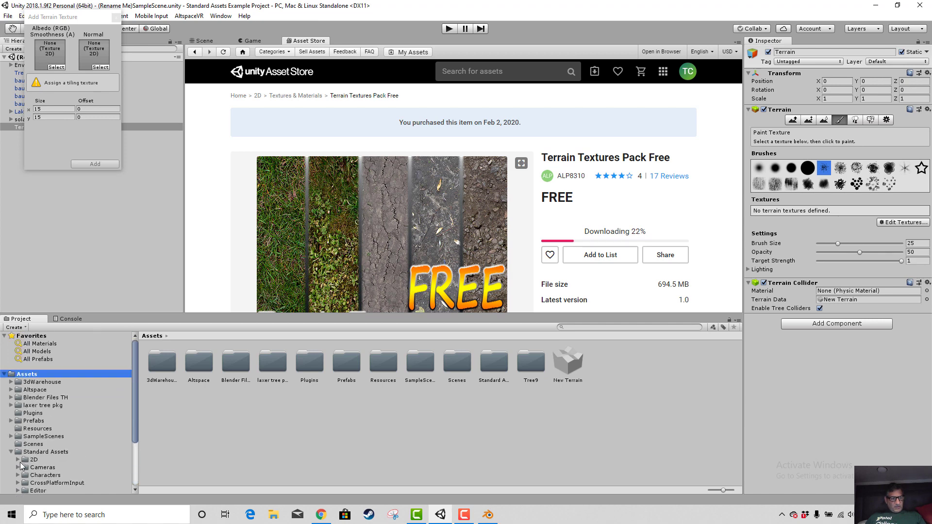
click(19, 460)
scroll(83, 452, down, 3)
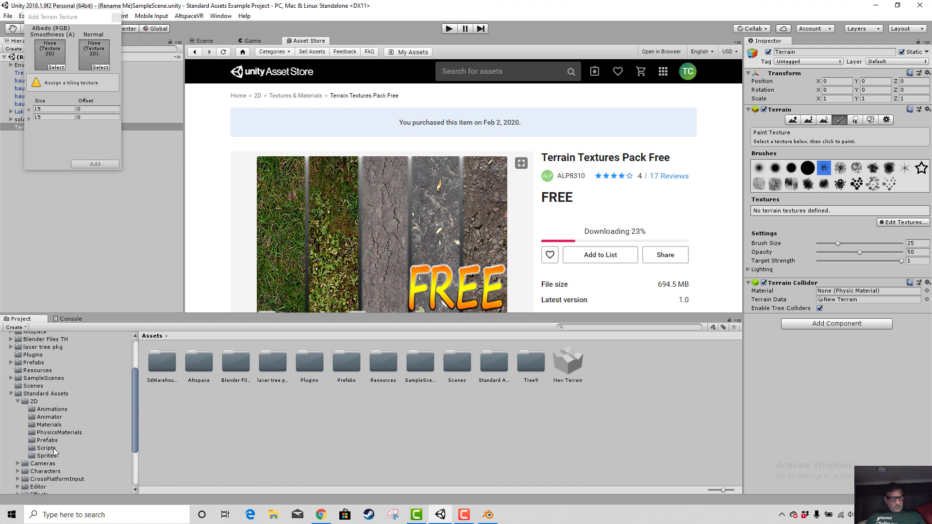
click(34, 441)
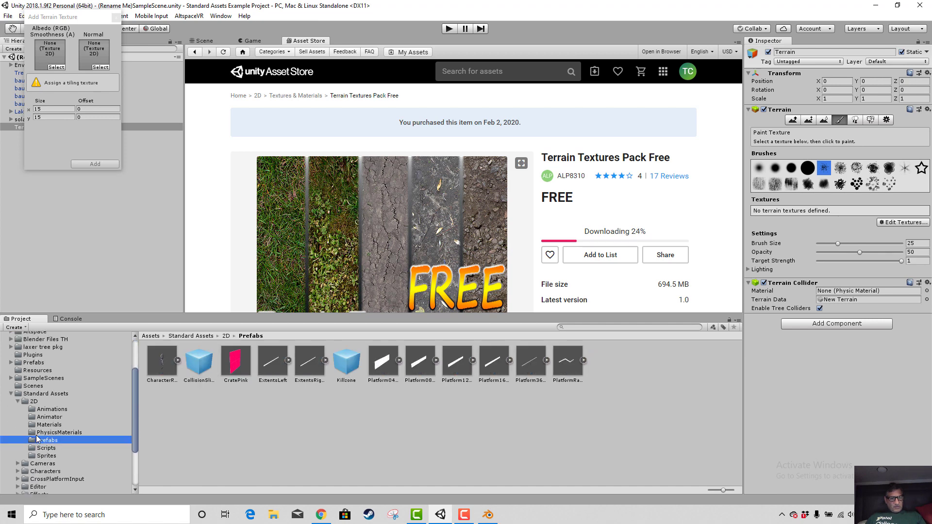
click(41, 433)
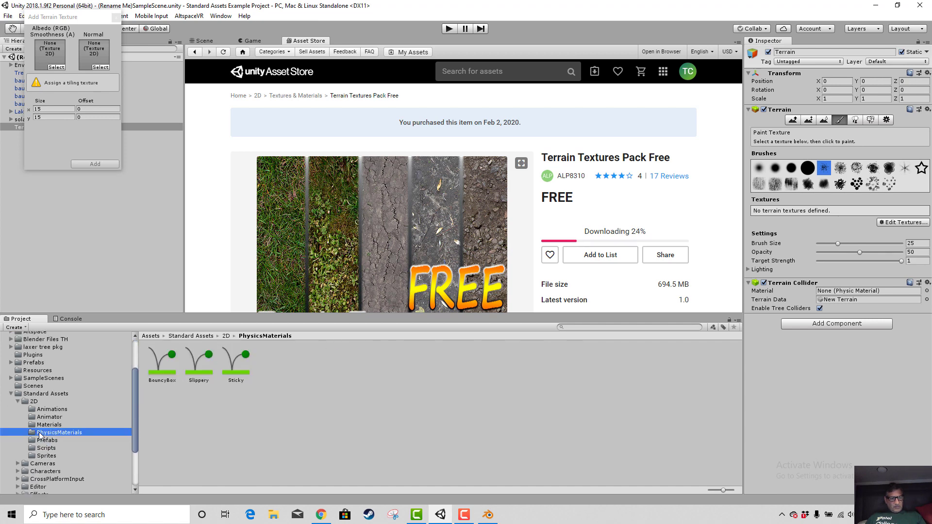
click(18, 401)
click(11, 394)
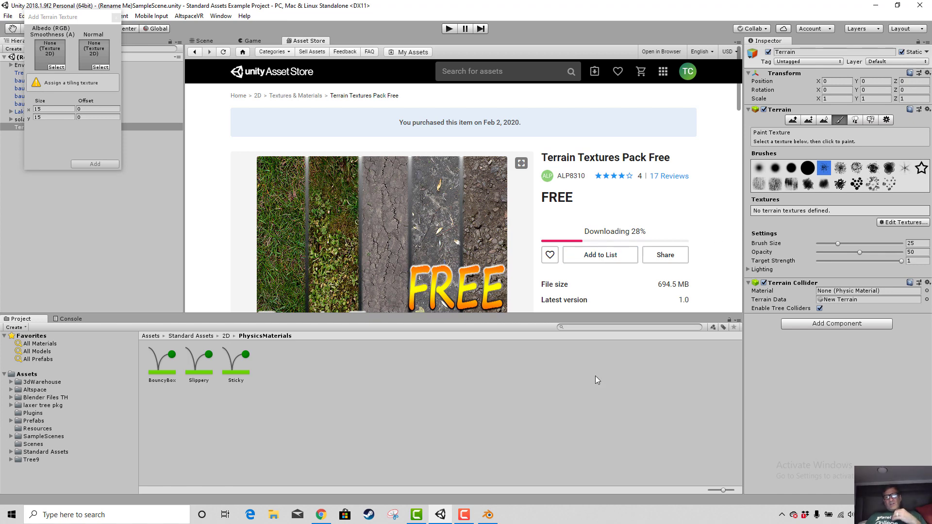
- Try raising peaks on the terrain with the Raise/Lower tool and the smallest soft round brush, and undo the stroke
click(463, 516)
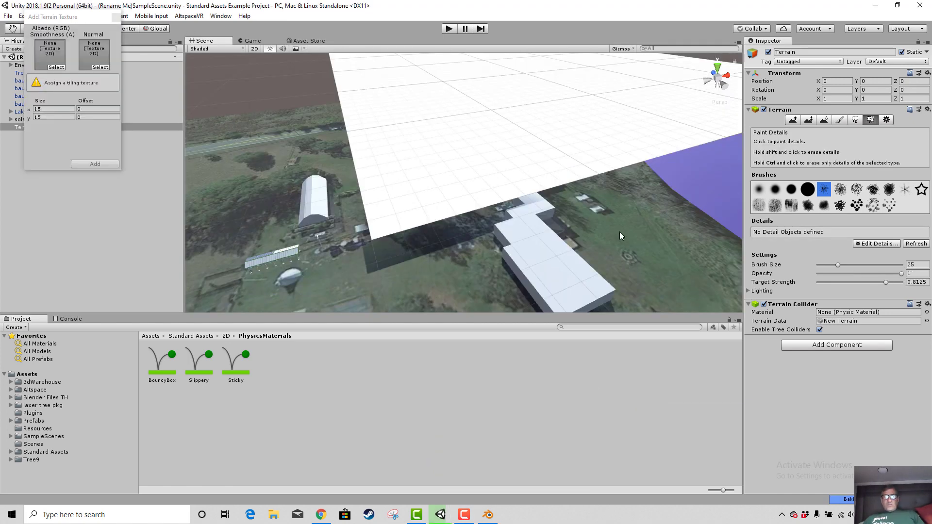
middle_drag(620, 236, 561, 276)
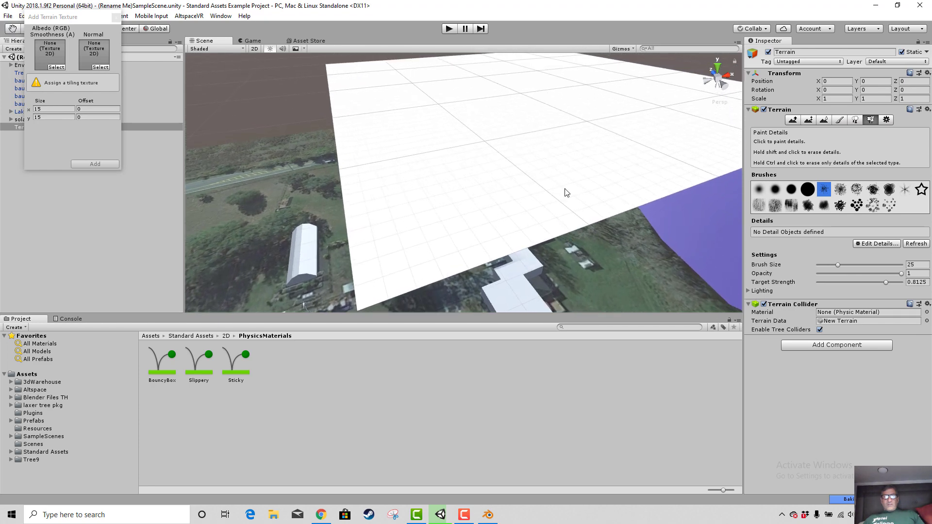
click(792, 121)
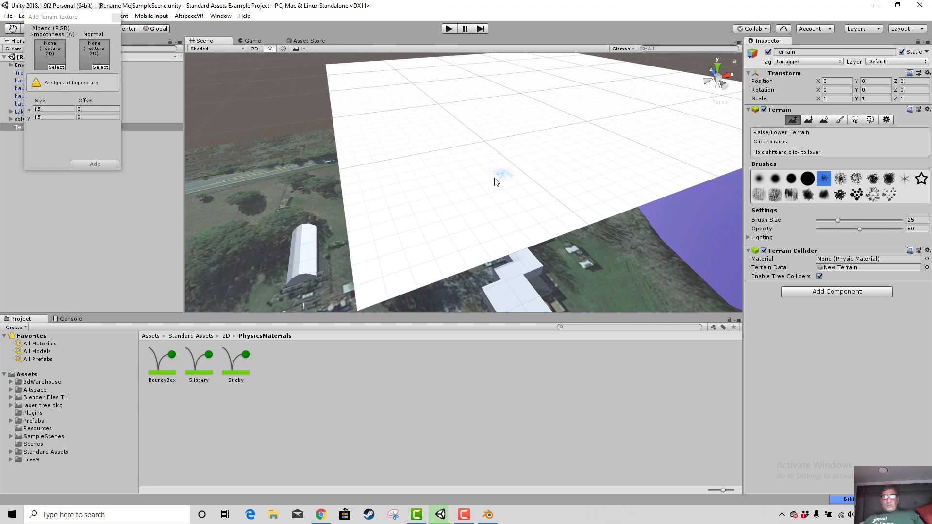
click(765, 178)
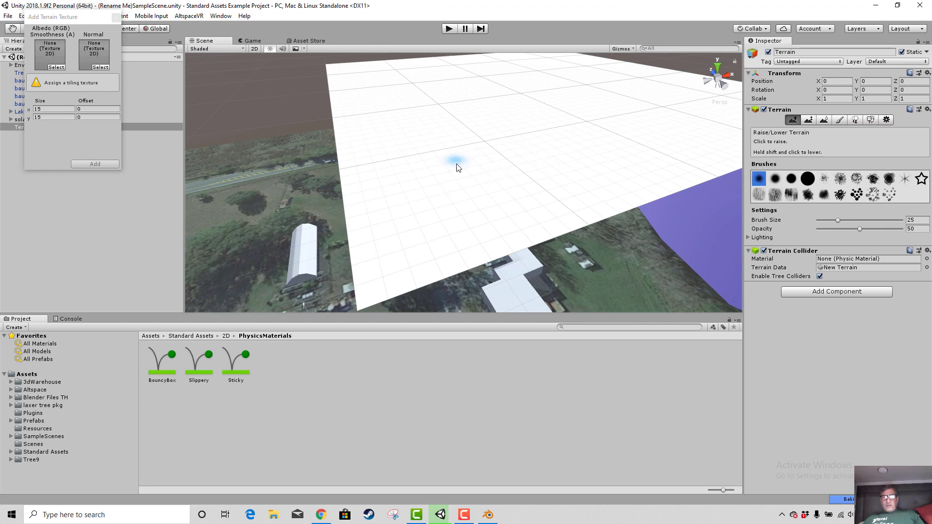
mouse_move(471, 157)
mouse_down()
mouse_move(509, 171)
mouse_move(543, 164)
mouse_up()
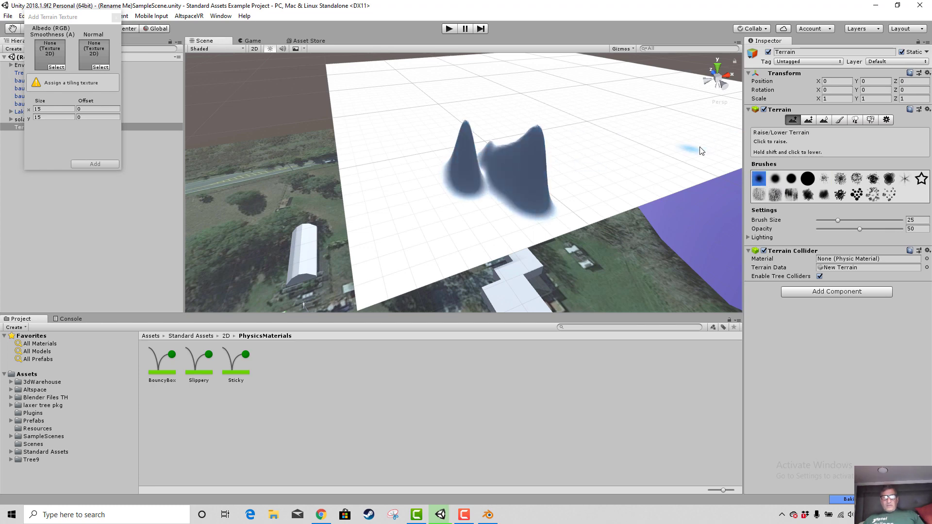
key(ctrl+z)
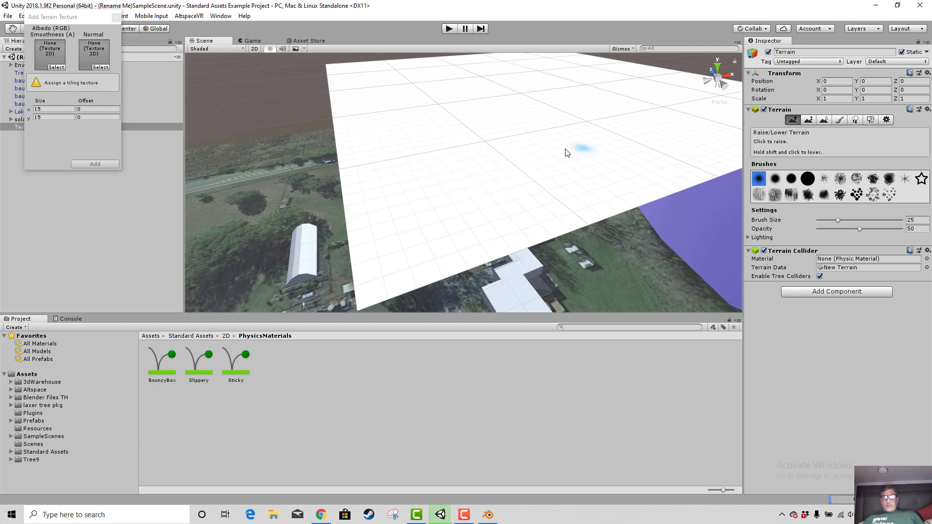
- Select the third round brush, try raising the terrain with it and undo the stroke
click(792, 179)
drag(485, 185, 532, 171)
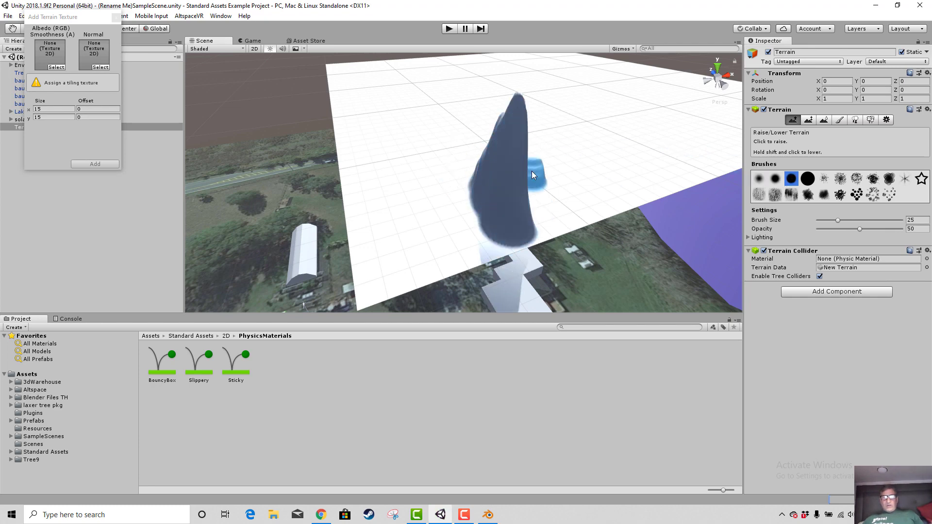
key(ctrl+z)
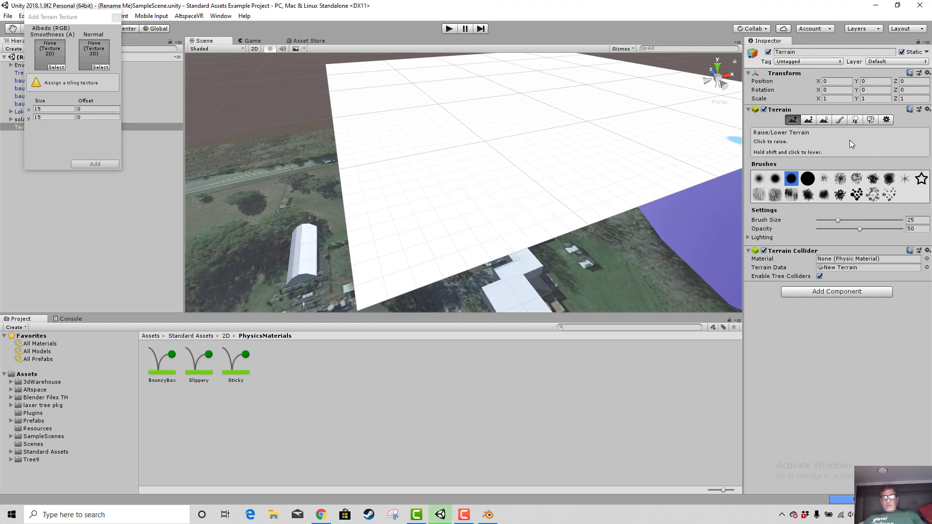
- Paint a tall peak near the middle of the terrain with Paint Height and soften its tip with Smooth Height
click(824, 120)
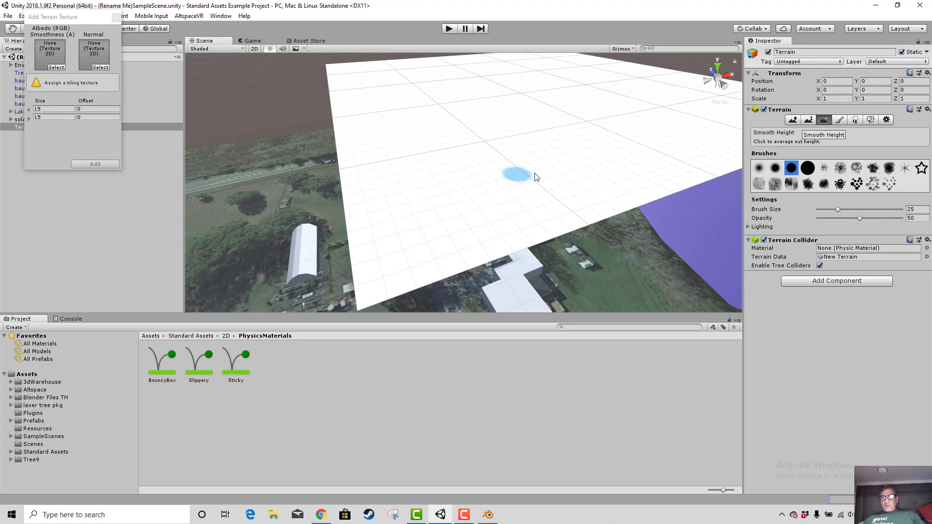
click(808, 120)
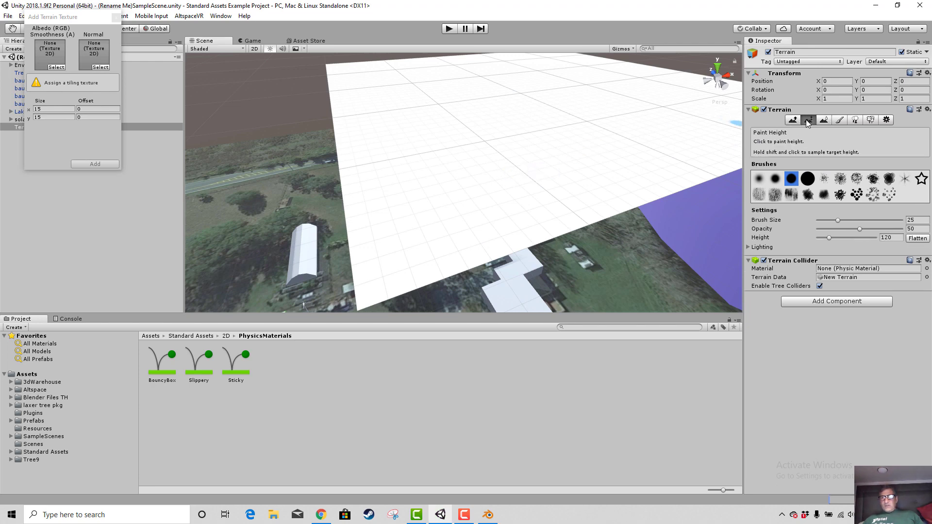
click(496, 153)
drag(496, 150, 521, 150)
click(824, 120)
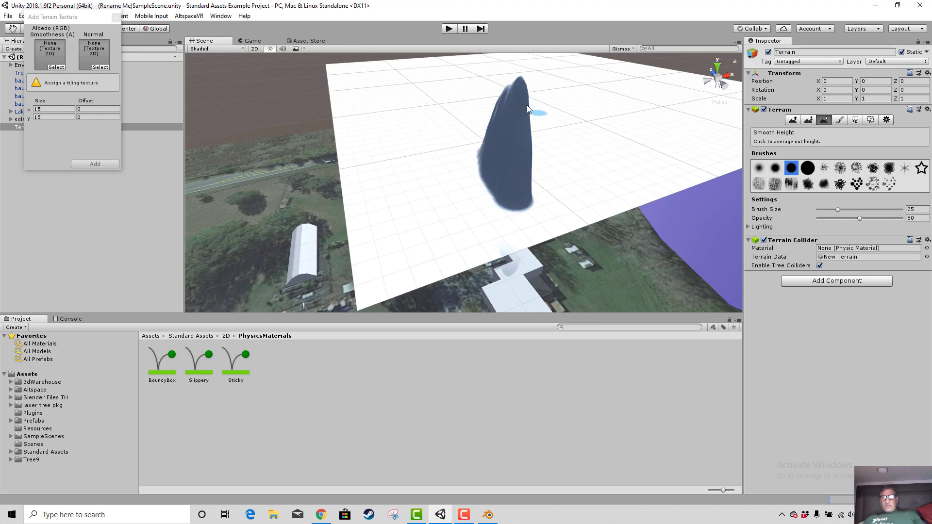
mouse_move(527, 105)
mouse_down()
mouse_move(505, 106)
mouse_move(474, 141)
mouse_move(504, 103)
mouse_move(518, 112)
mouse_move(472, 102)
mouse_move(508, 115)
mouse_up()
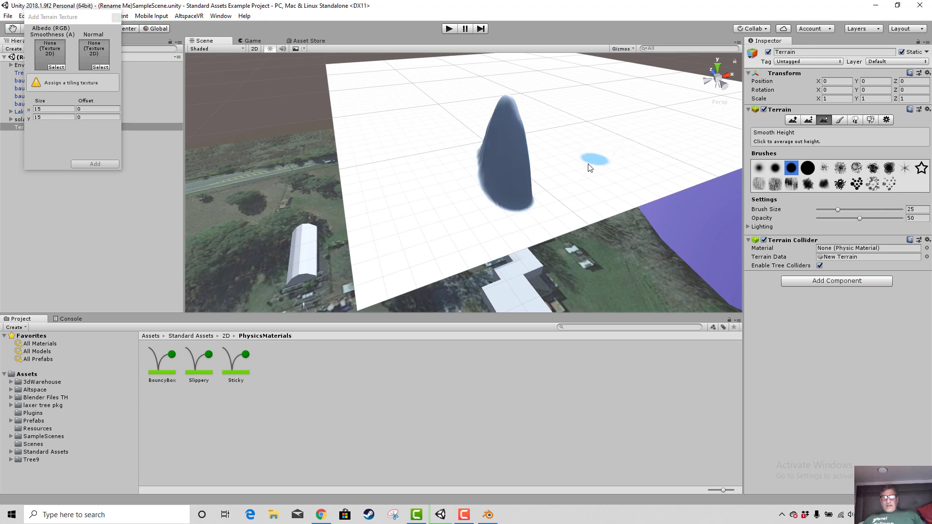
- Use Raise/Lower Terrain with brush size 11 and opacity 17 to raise a scatter of small ridges beside the tall peak
click(793, 120)
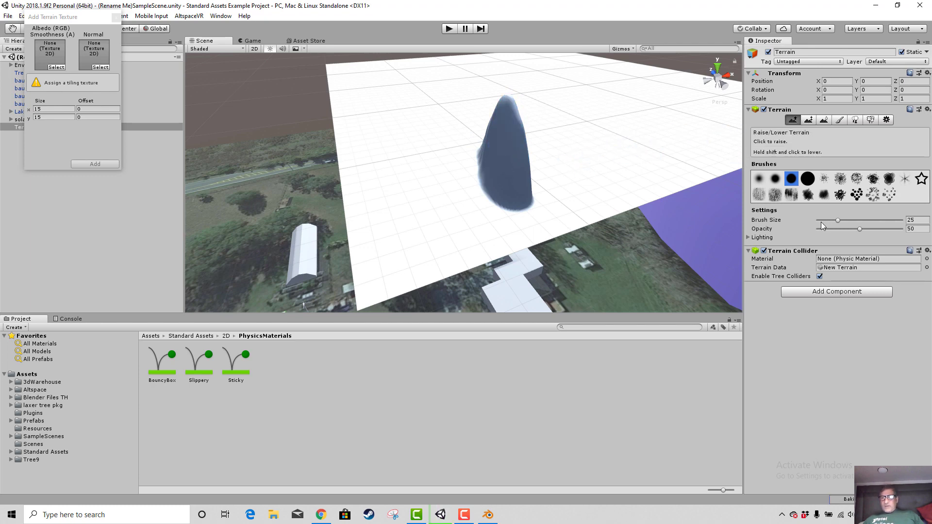
mouse_move(837, 219)
mouse_down()
mouse_move(826, 220)
mouse_move(860, 229)
mouse_move(832, 231)
mouse_up()
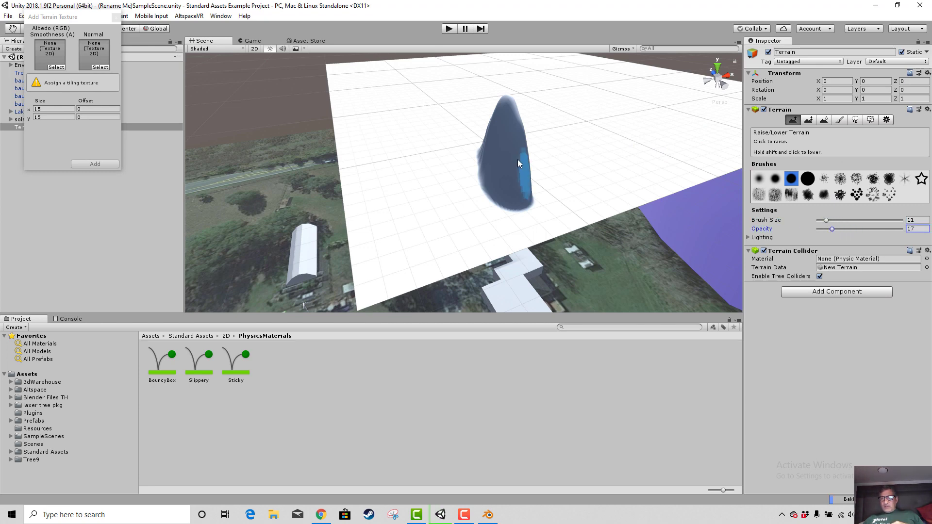
mouse_move(531, 153)
mouse_down()
mouse_move(626, 155)
mouse_move(584, 186)
mouse_move(653, 160)
mouse_move(637, 138)
mouse_move(581, 135)
mouse_move(738, 119)
mouse_up()
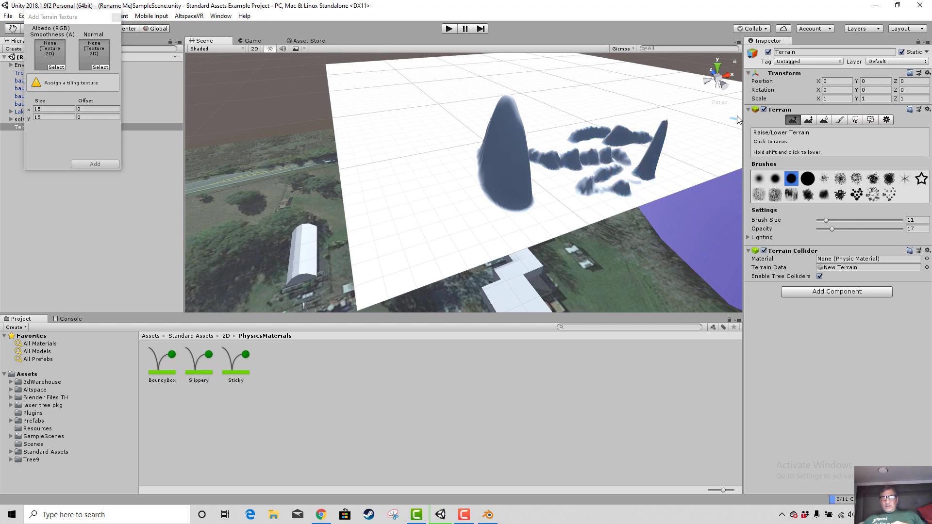
- Use Paint Height to build up the small ridges and add separate mounds in front of the tall peak
click(807, 119)
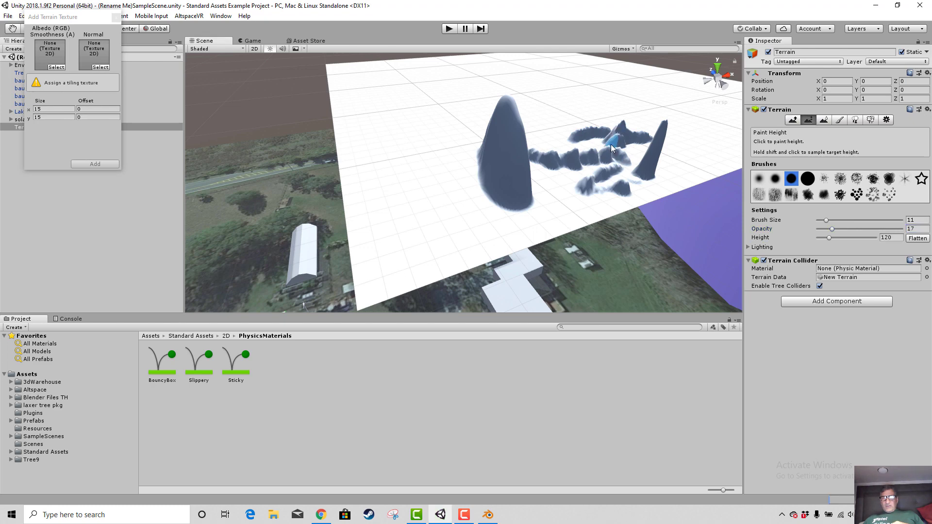
right_drag(578, 179, 576, 185)
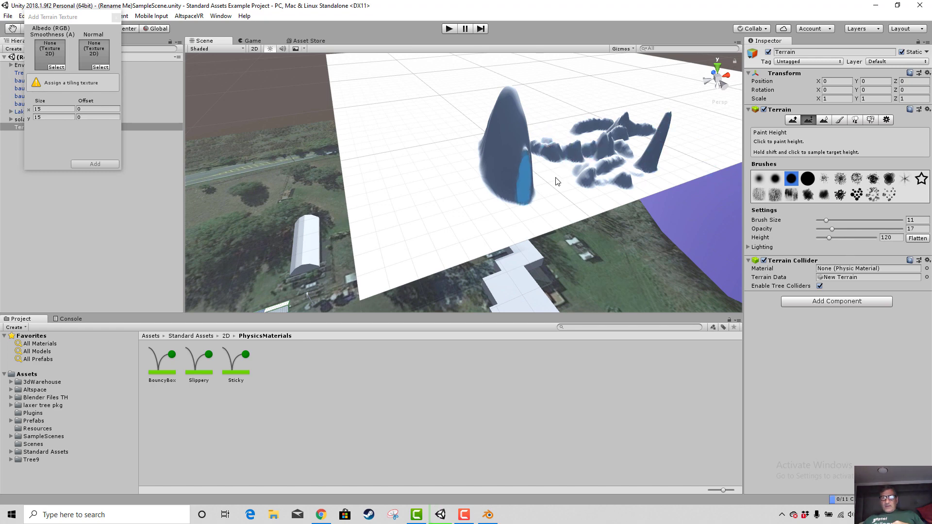
mouse_move(558, 185)
mouse_down()
mouse_move(520, 211)
mouse_move(466, 200)
mouse_up()
- Sample a low target height of about 1.38 from the terrain and paint a low ledge around the front mounds
shift+click(433, 202)
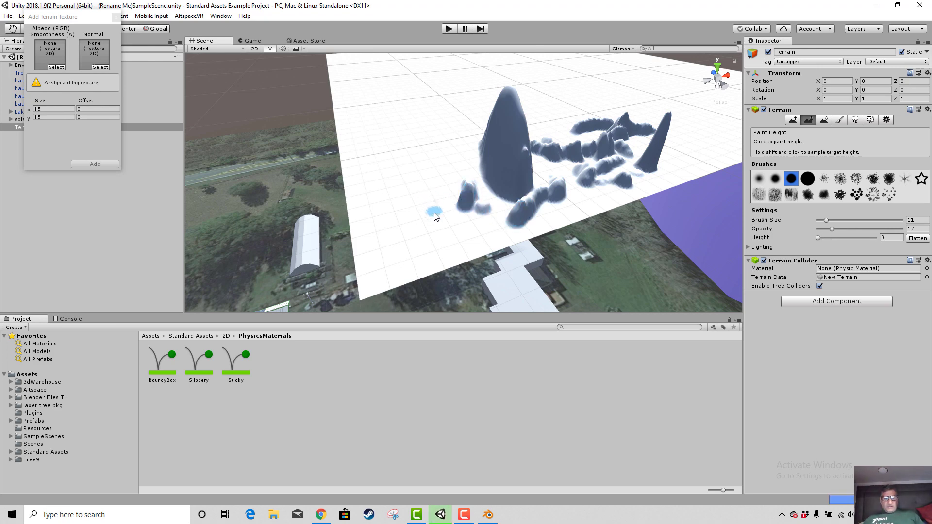
shift+click(468, 206)
shift+click(489, 209)
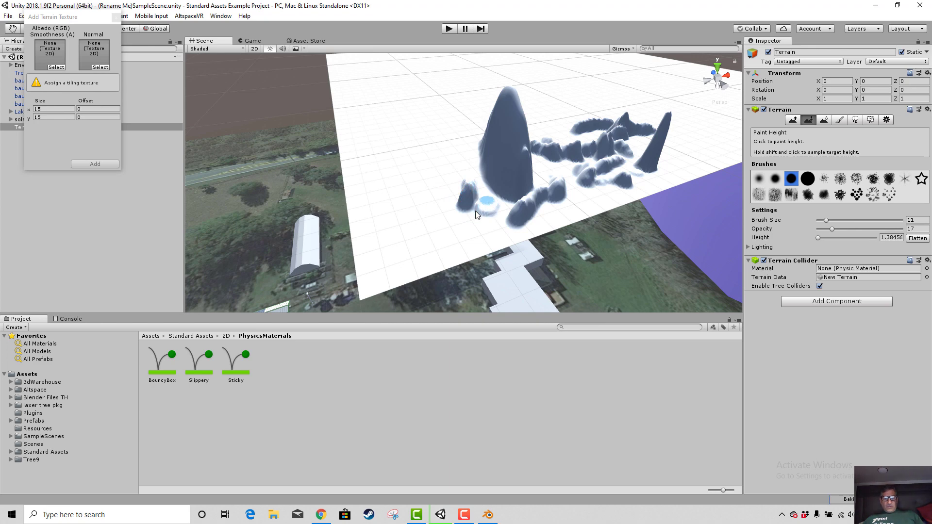
mouse_move(462, 216)
alt+mouse_down()
mouse_move(490, 220)
mouse_move(420, 213)
alt+mouse_up()
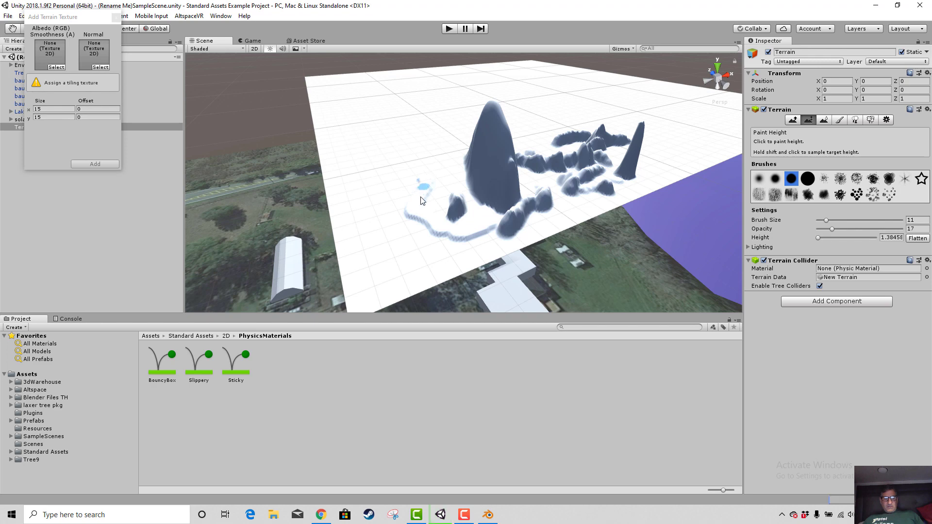
- Resample the target height to about 1.39 and paint more low ledges on the flat ground around the tall peak
drag(403, 192, 412, 186)
shift+click(423, 179)
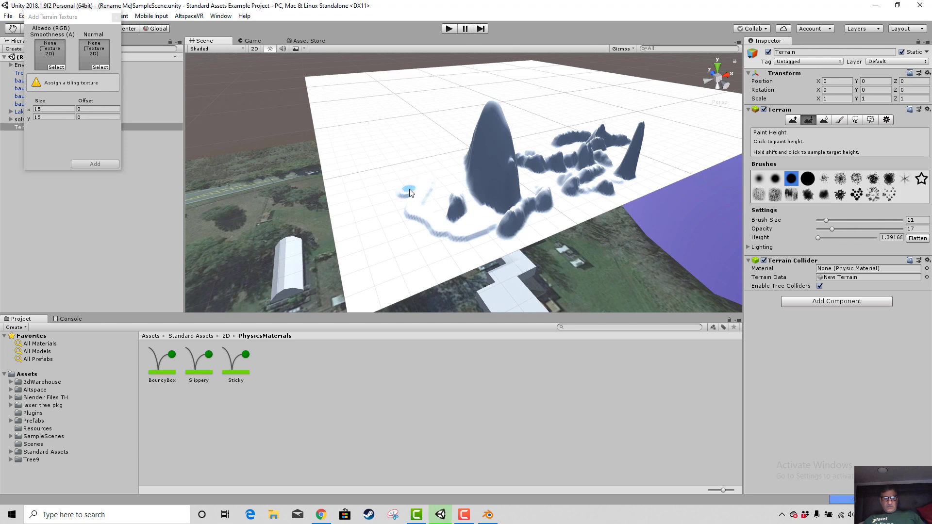
middle_drag(423, 182, 424, 168)
mouse_move(424, 167)
mouse_down()
mouse_move(460, 145)
mouse_move(502, 164)
mouse_up()
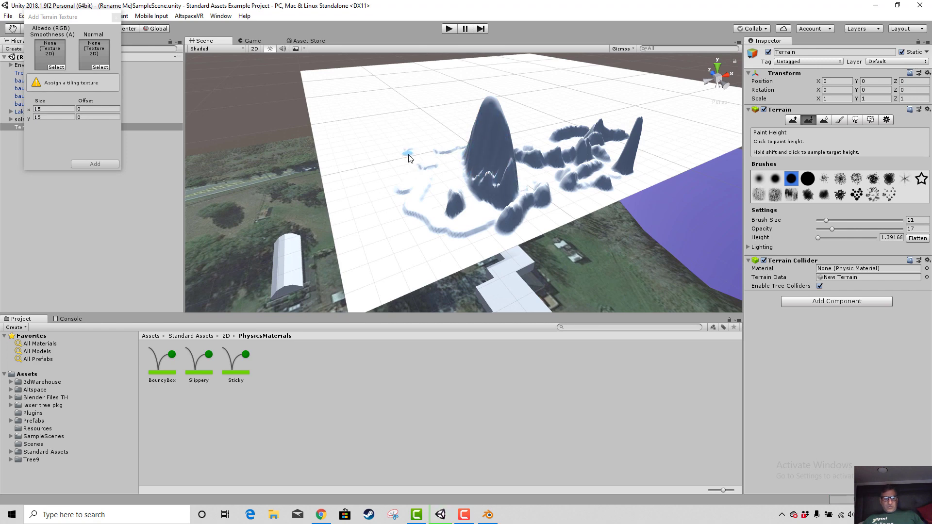
drag(407, 160, 456, 174)
drag(408, 221, 427, 234)
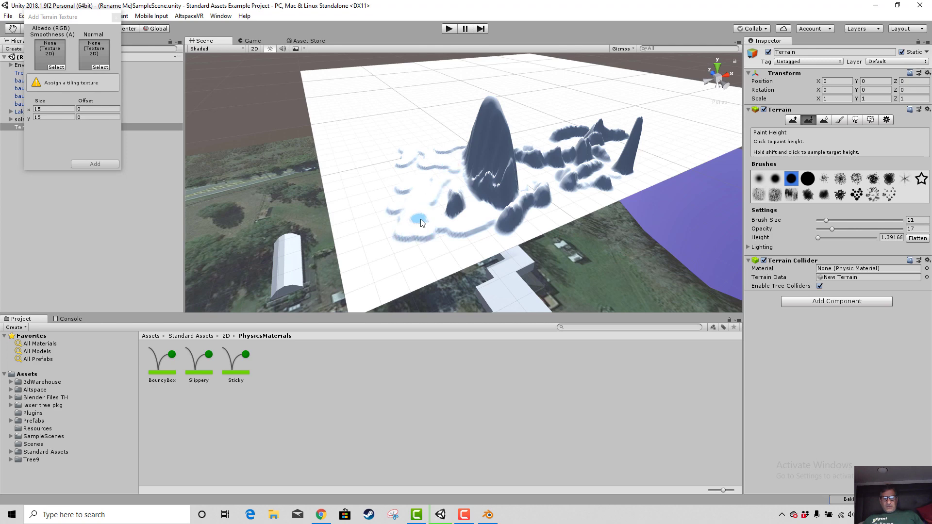
right_drag(415, 217, 410, 216)
middle_drag(410, 216, 418, 207)
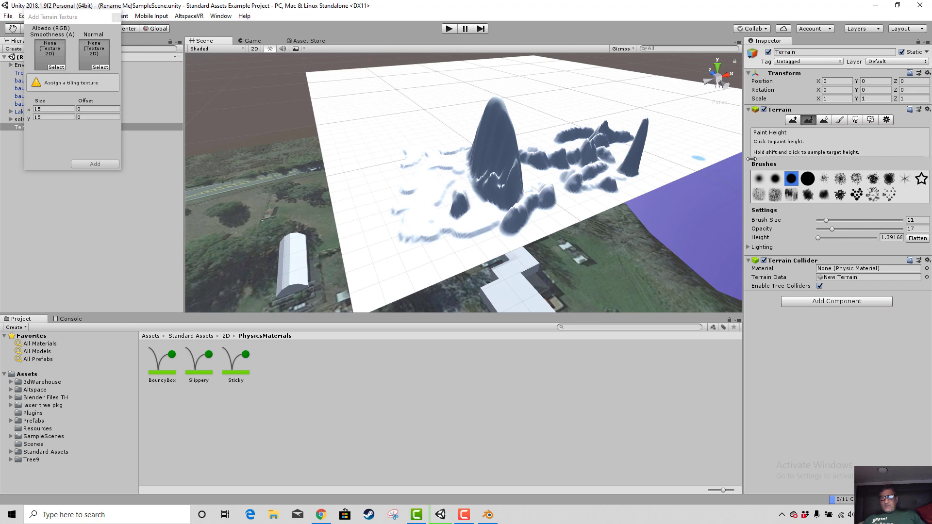
- Set the brush size to 14 and flatten the whole terrain to the sampled height of about 1.39
click(829, 221)
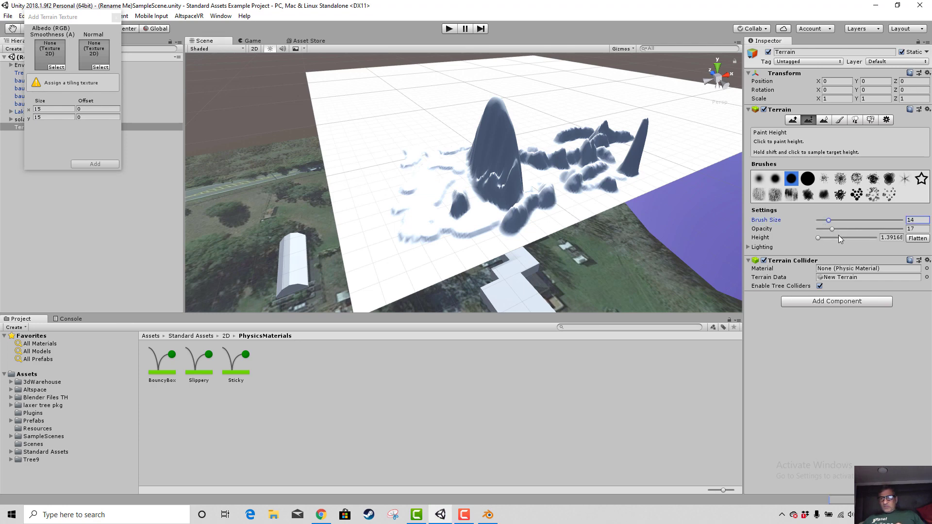
click(917, 238)
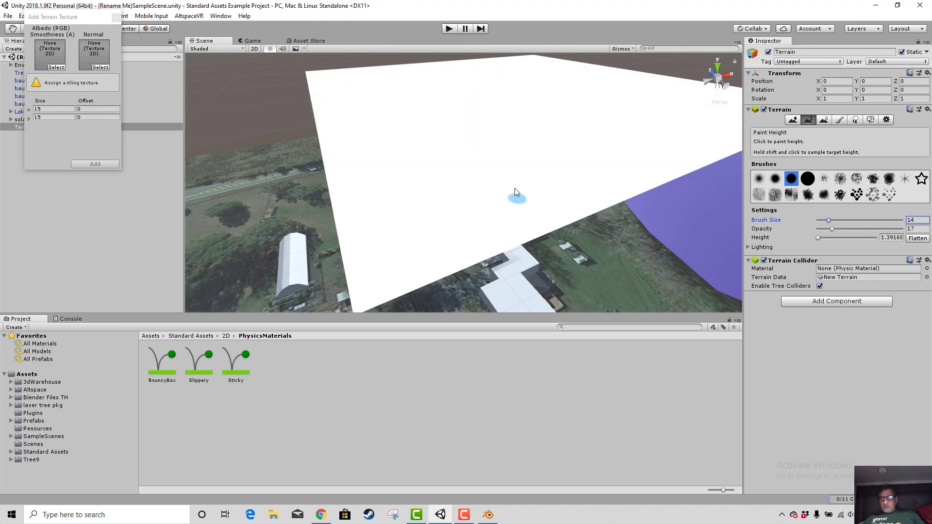
click(519, 180)
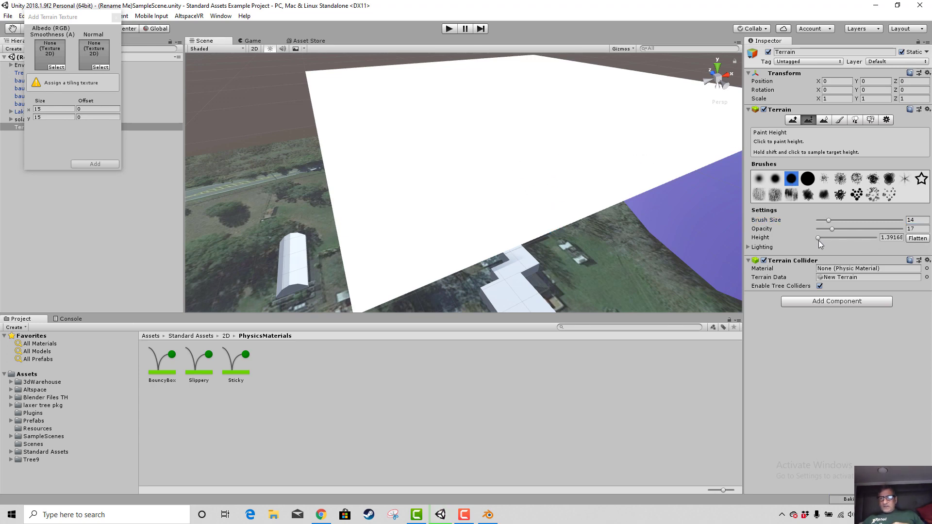
- Raise the Paint Height target, paint a ridge on the flattened terrain, and paint more ridges and mounds around it at height 48
drag(818, 238, 835, 238)
drag(485, 179, 575, 166)
drag(833, 237, 825, 238)
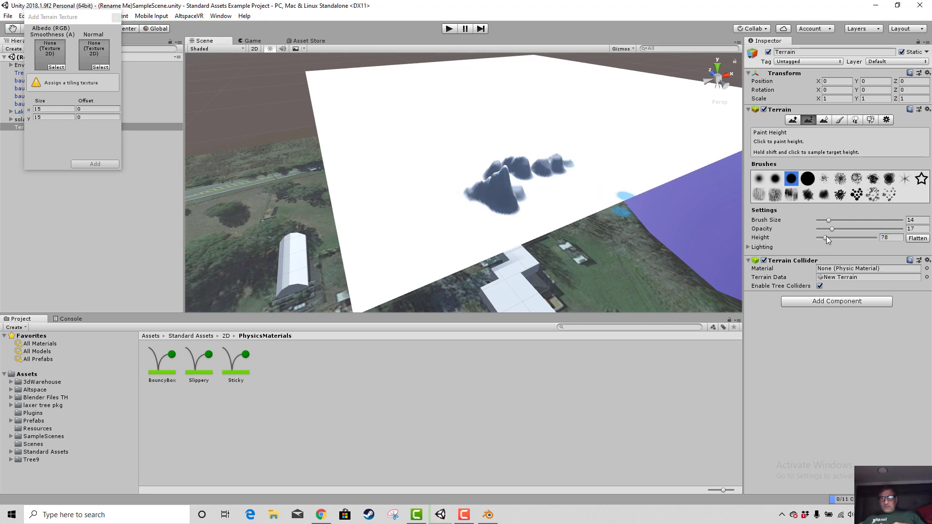
drag(828, 237, 823, 238)
click(520, 182)
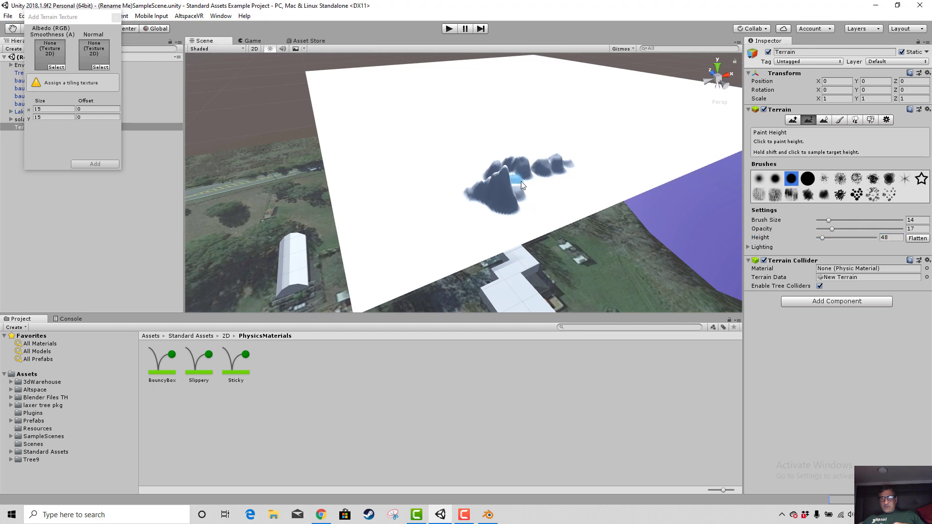
mouse_move(541, 145)
mouse_down()
mouse_move(601, 139)
mouse_move(537, 144)
mouse_up()
right_drag(495, 153, 519, 144)
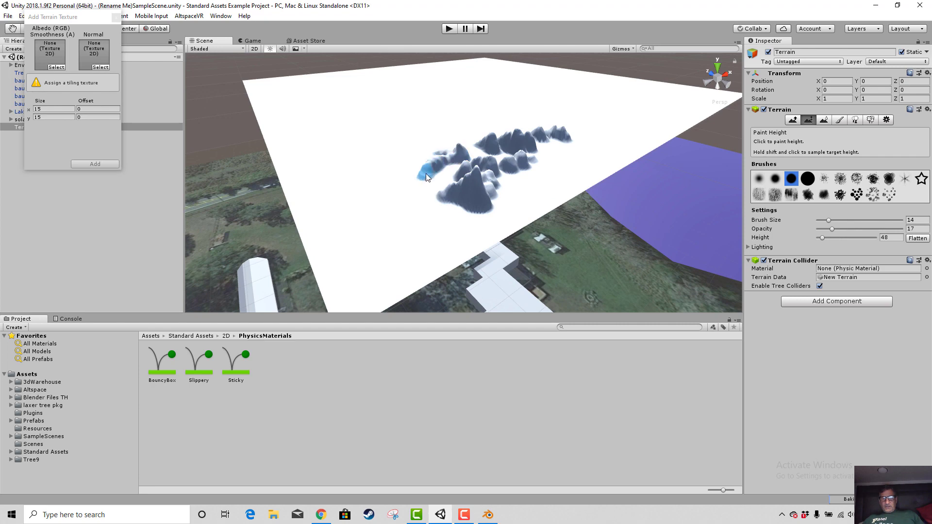
mouse_move(426, 174)
mouse_down()
mouse_move(425, 201)
mouse_move(362, 153)
mouse_move(526, 110)
mouse_up()
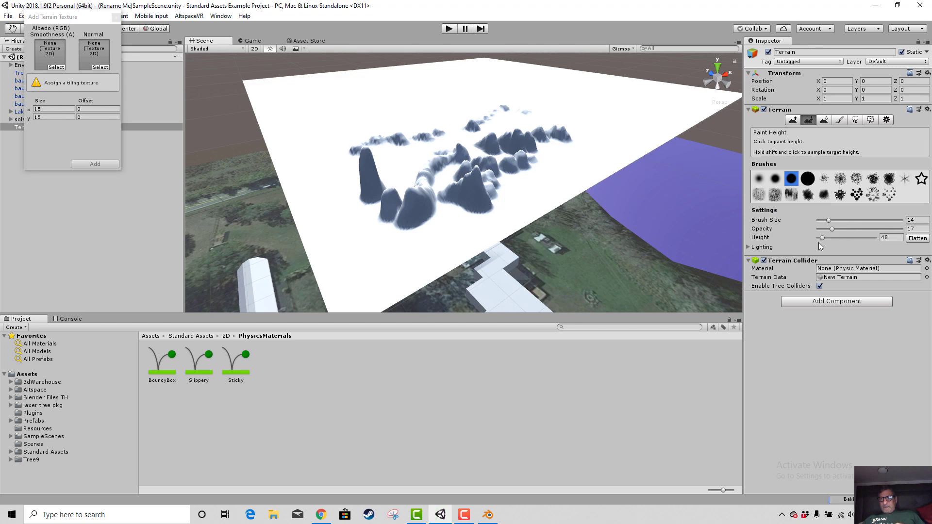
- Flatten the whole terrain to height 48 and check the Terrain Textures Pack Free download in the Asset Store
click(918, 238)
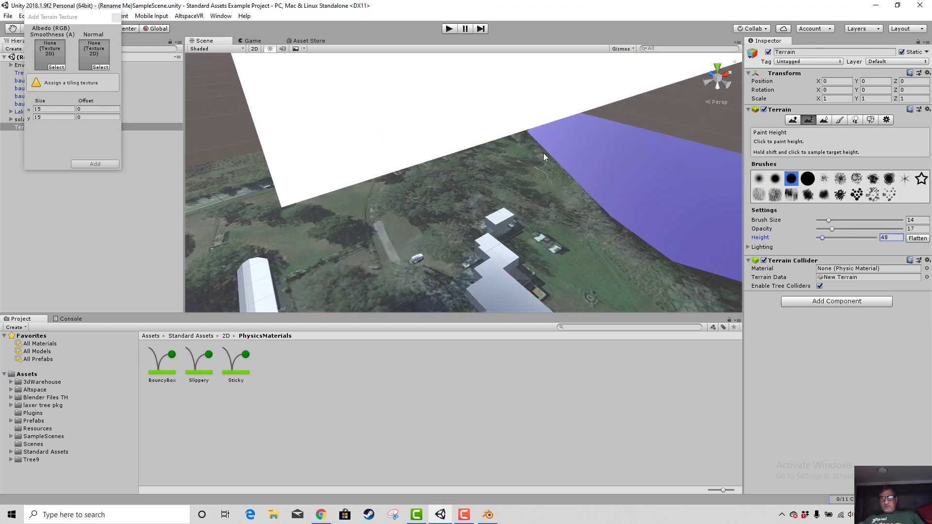
middle_drag(466, 124, 485, 213)
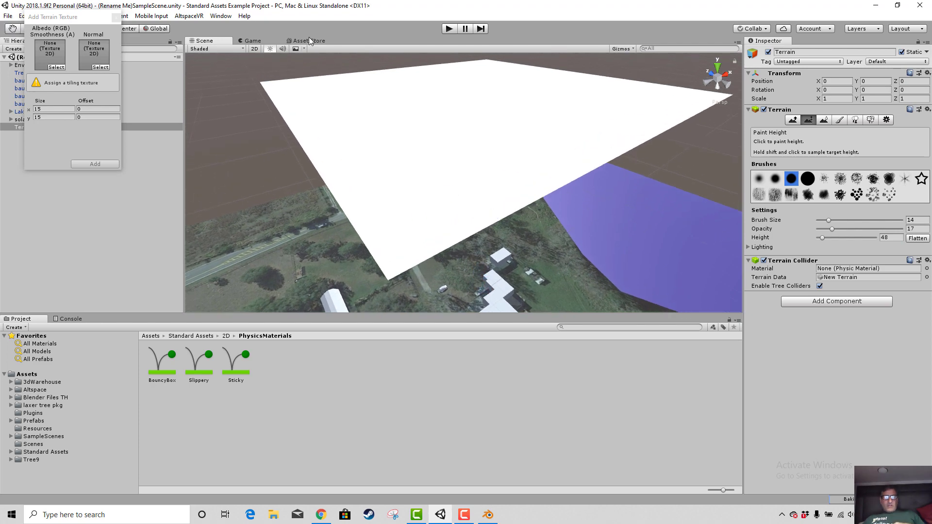
click(308, 39)
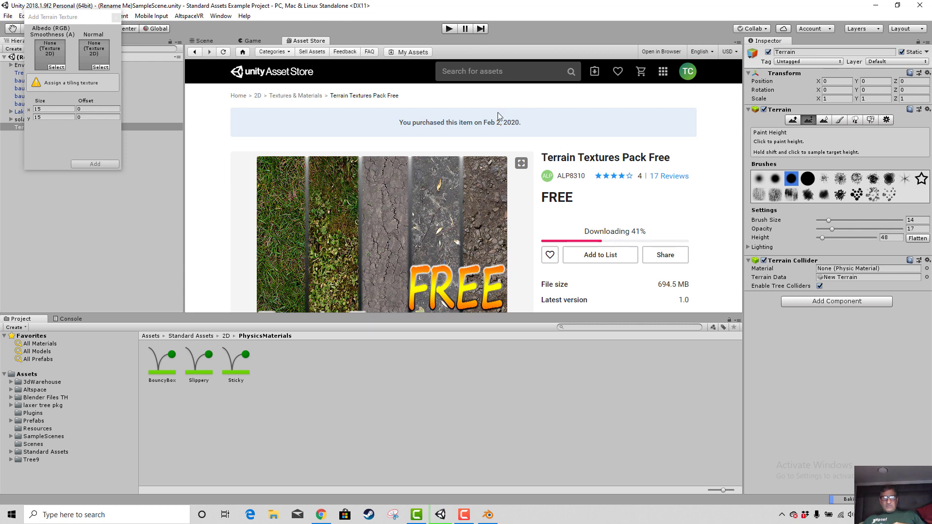
click(464, 514)
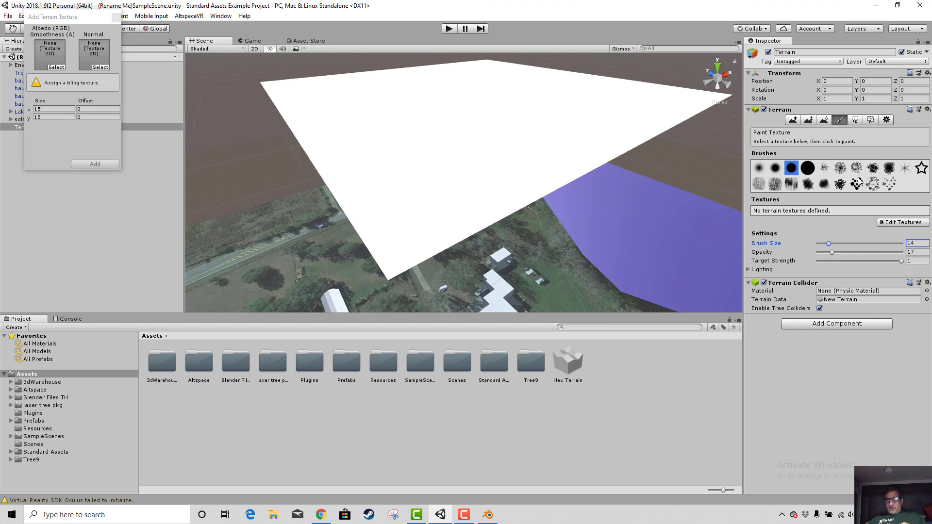
- Choose a splatter-shaped brush for Paint Texture and start adding a new terrain texture
click(825, 168)
click(840, 168)
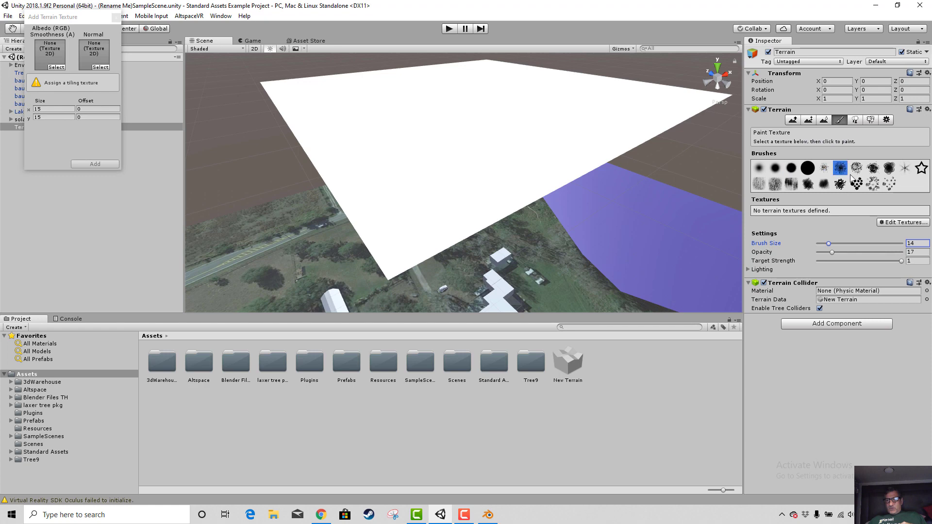
click(904, 222)
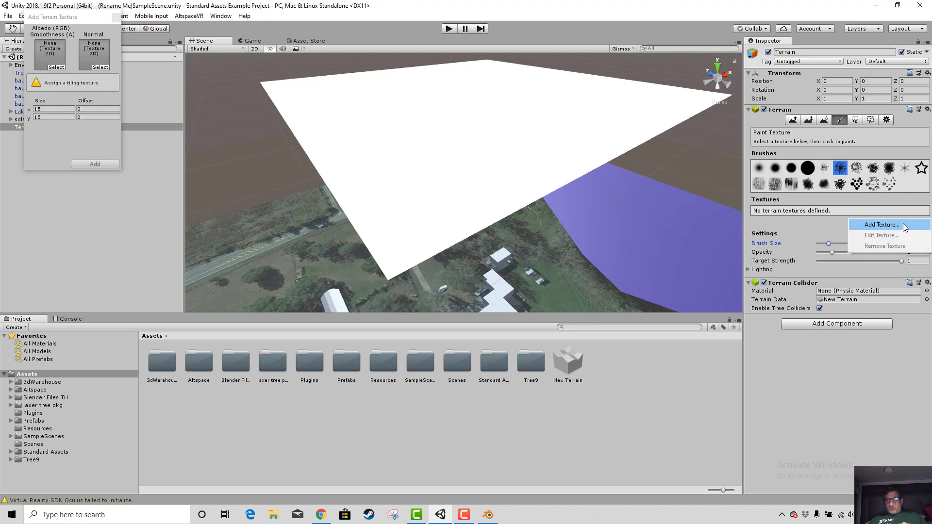
click(898, 228)
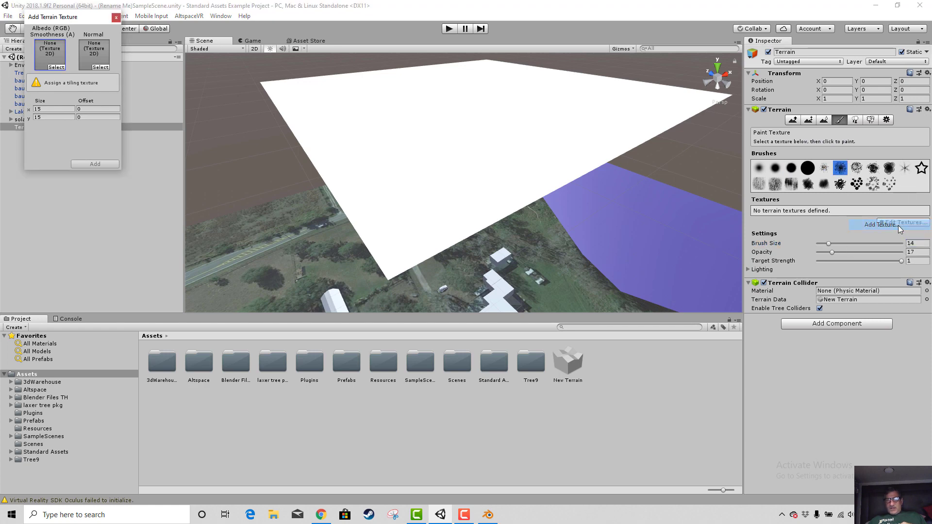
- Assign the GrassHillAlbedo texture as the albedo of the new terrain texture
click(57, 68)
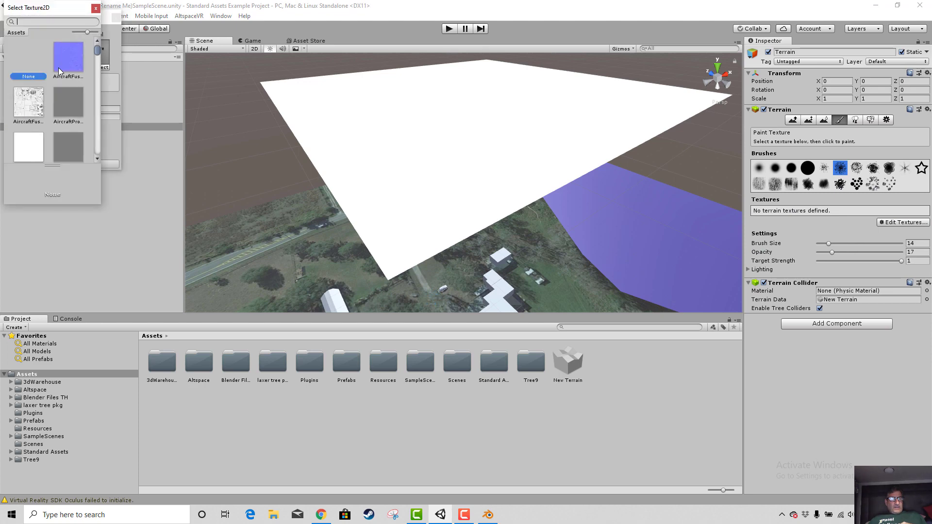
scroll(57, 118, down, 8)
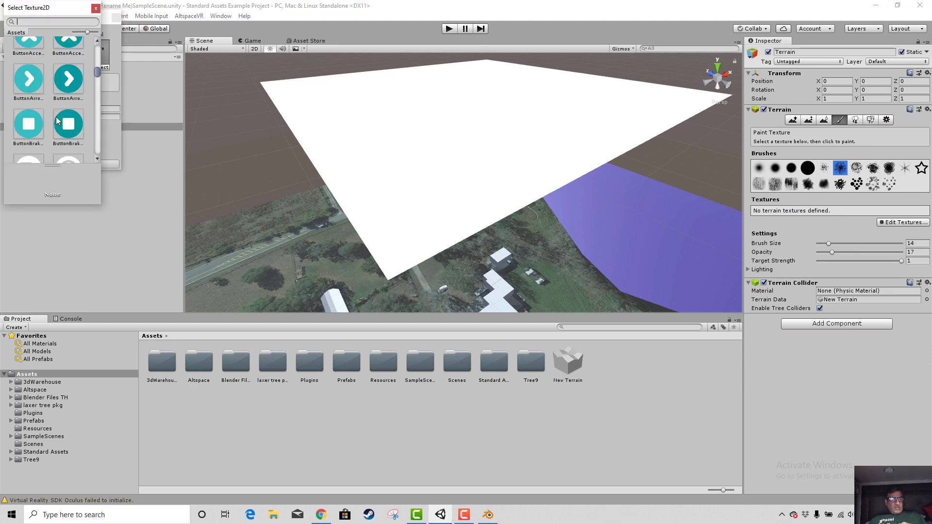
scroll(56, 117, down, 8)
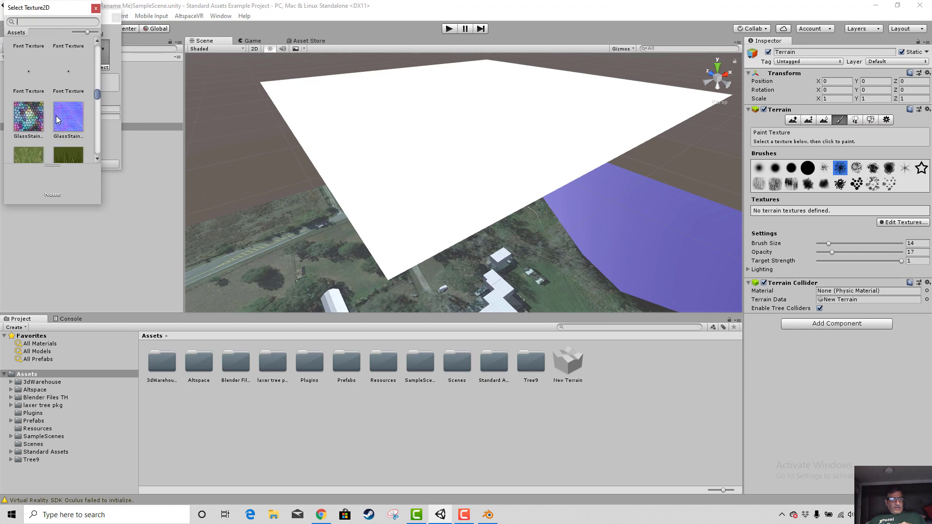
scroll(41, 125, up, 1)
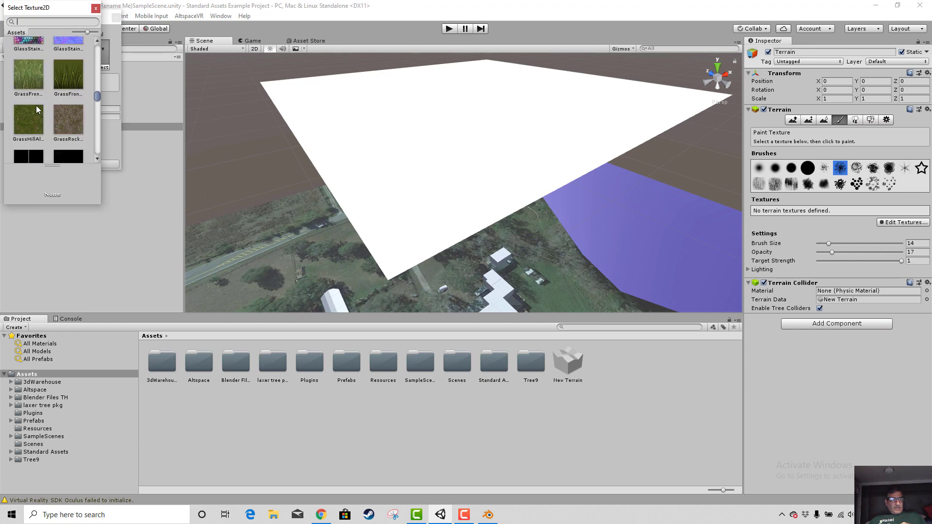
click(29, 118)
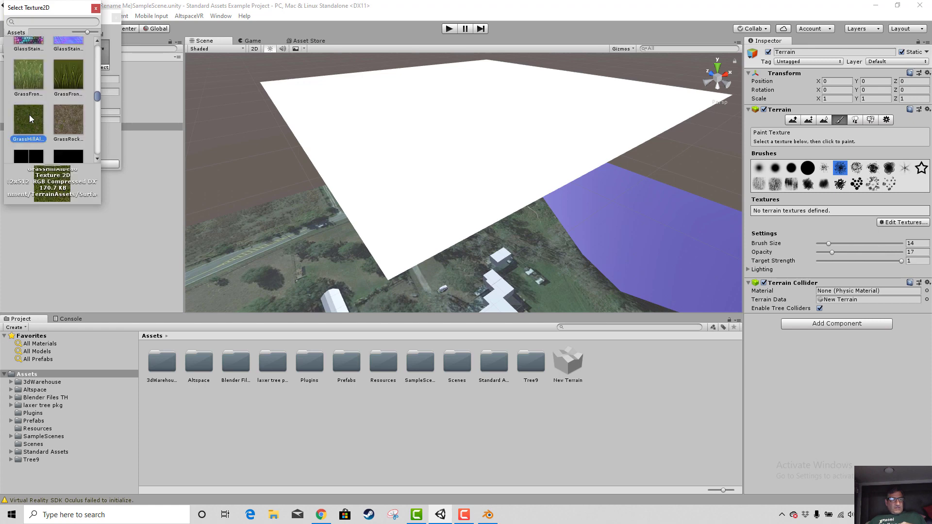
mouse_move(97, 99)
mouse_down()
mouse_move(94, 38)
mouse_move(98, 171)
mouse_move(97, 46)
mouse_move(101, 157)
mouse_move(104, 95)
mouse_up()
double_click(31, 116)
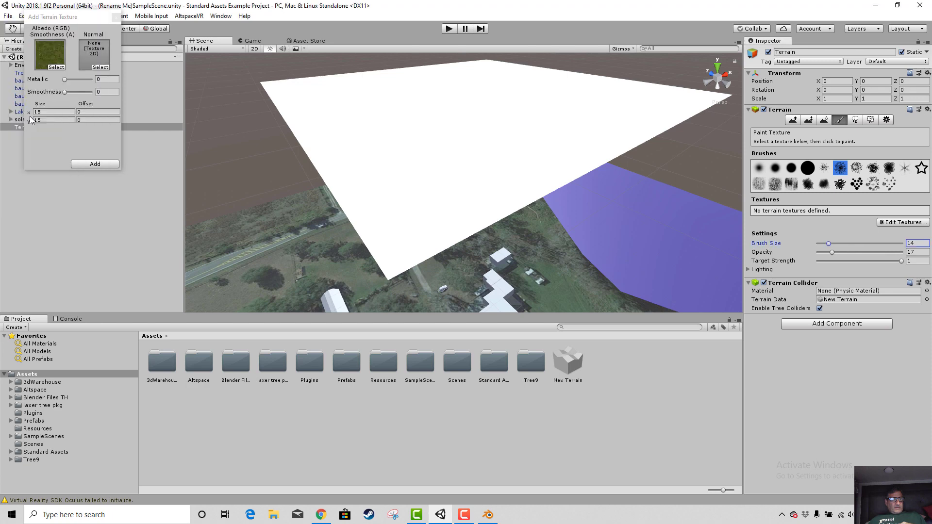
- Browse the project's textures for a normal map that suits the new terrain texture
click(103, 68)
scroll(75, 93, down, 10)
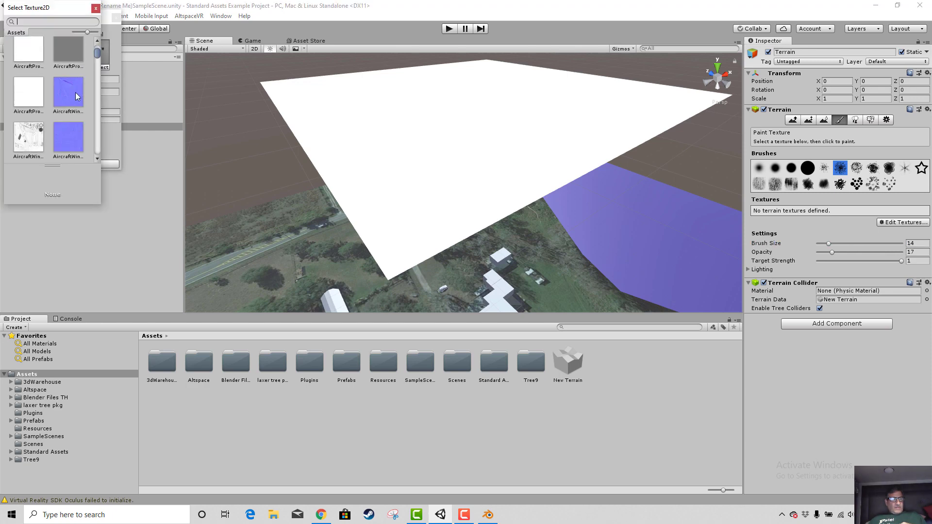
scroll(75, 93, down, 10)
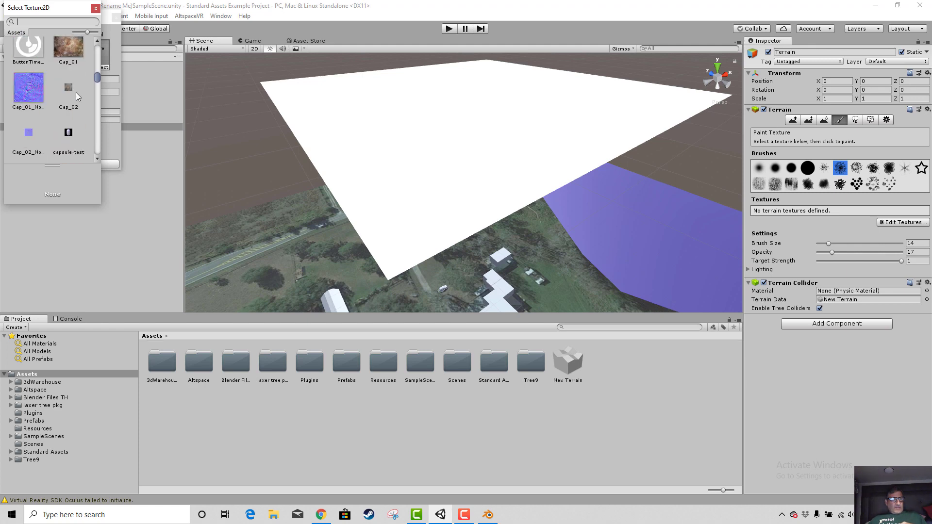
scroll(76, 91, up, 2)
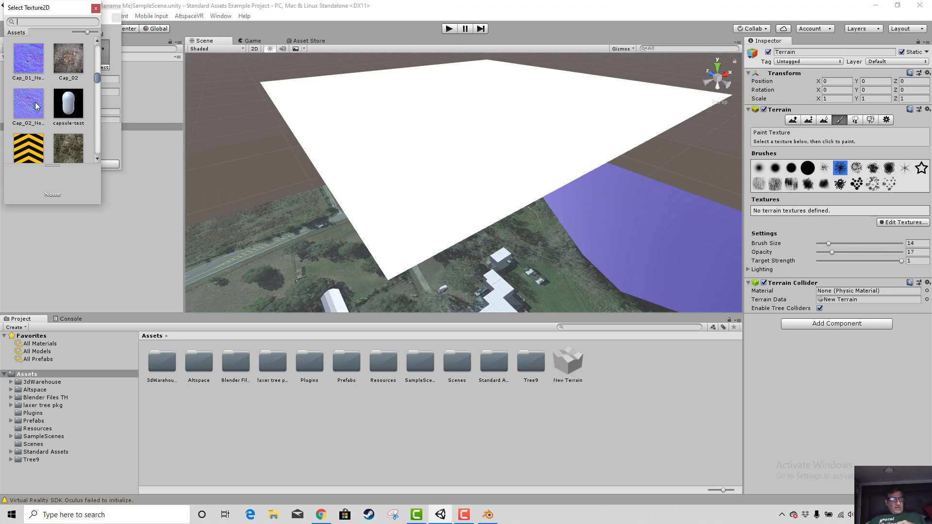
scroll(36, 106, down, 3)
scroll(67, 116, down, 6)
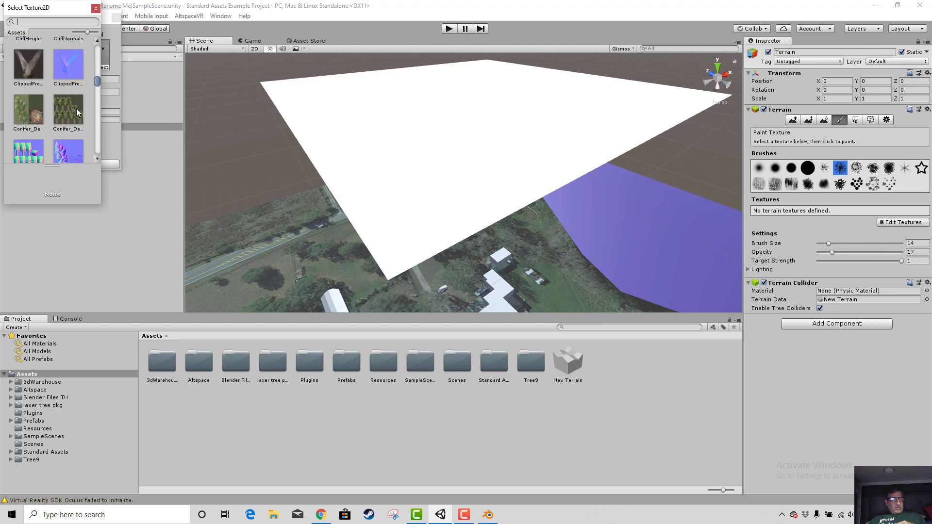
scroll(76, 107, down, 6)
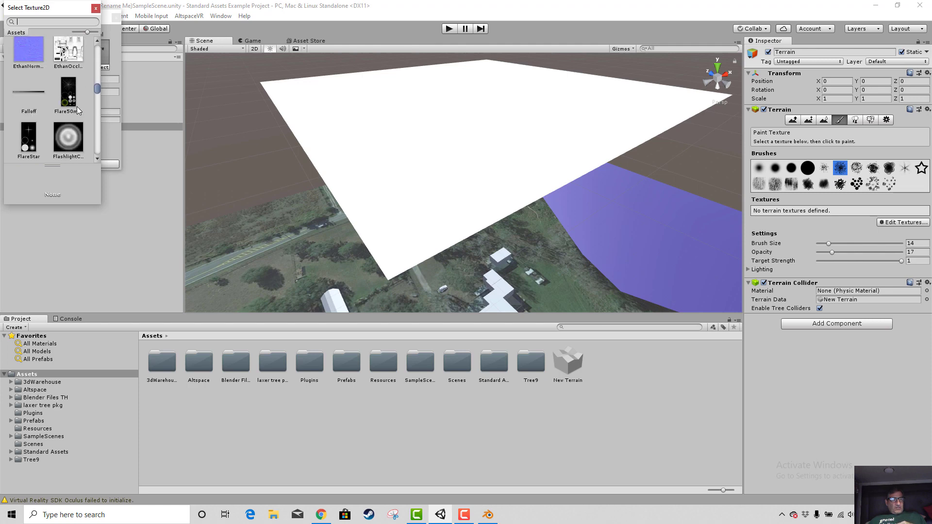
scroll(77, 106, down, 3)
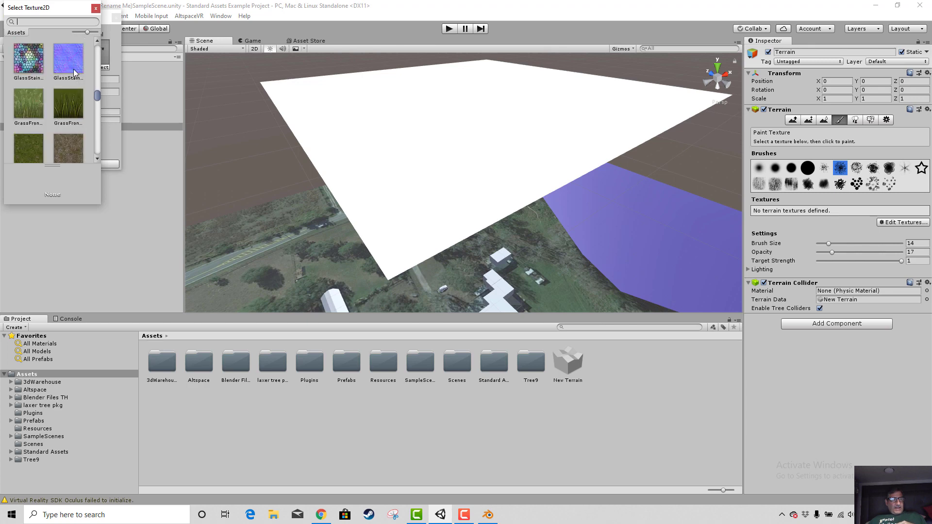
scroll(71, 92, down, 2)
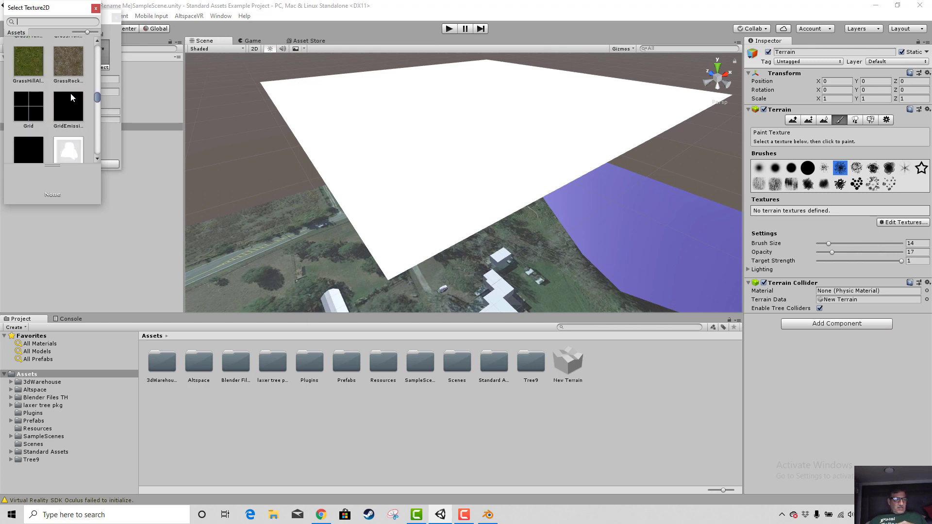
scroll(71, 94, down, 10)
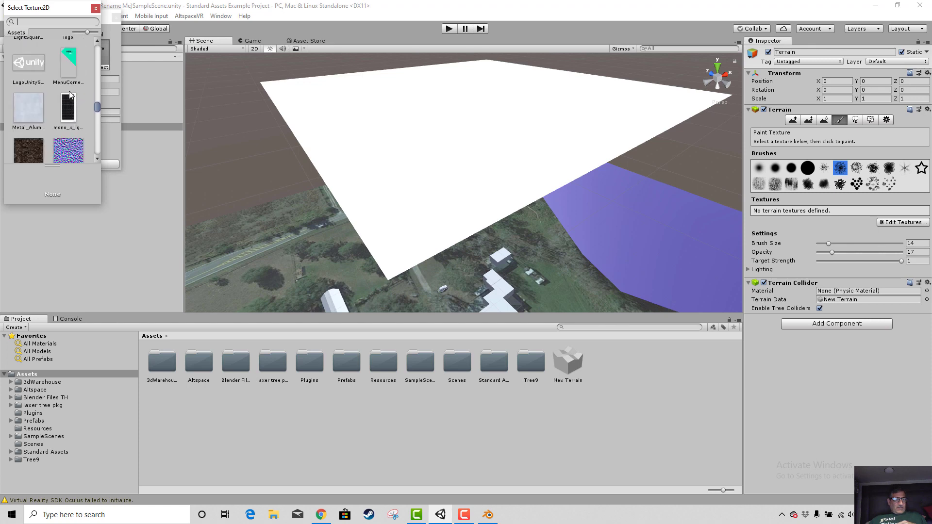
scroll(59, 108, down, 3)
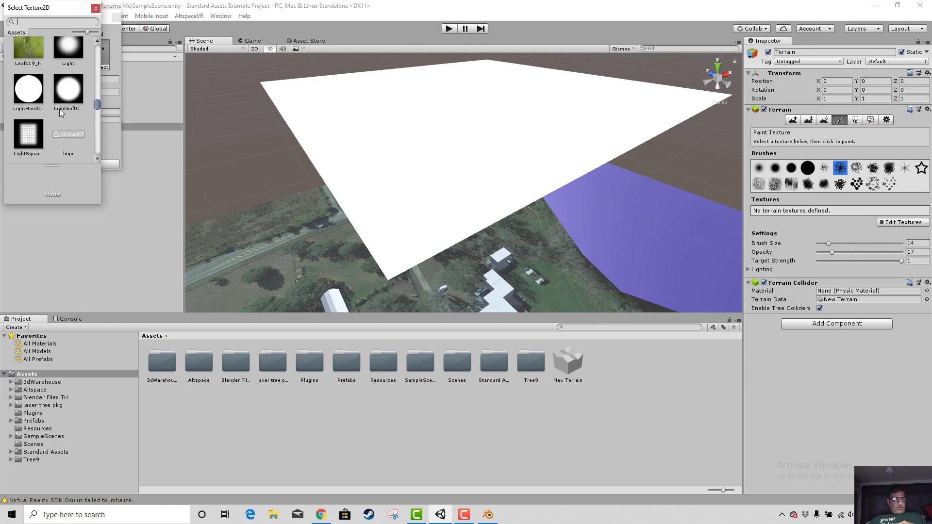
scroll(61, 111, down, 6)
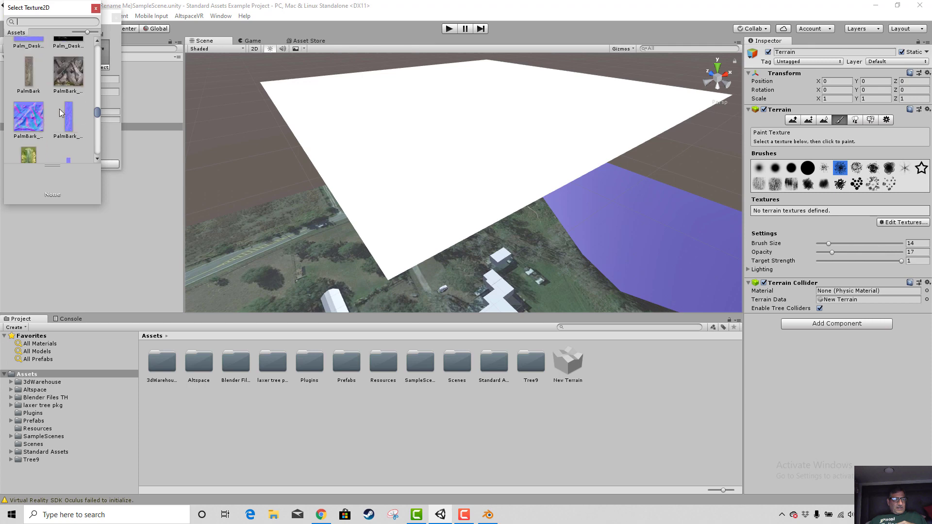
scroll(59, 108, down, 15)
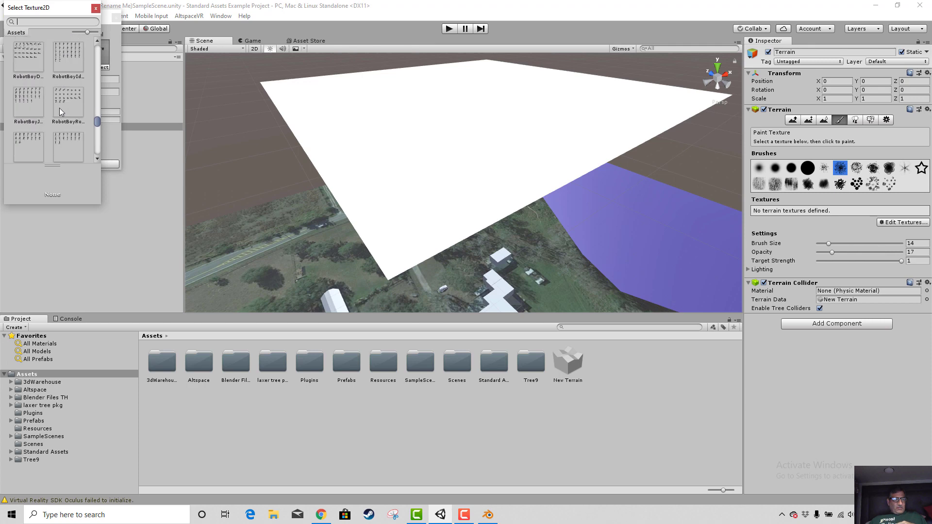
scroll(59, 106, up, 17)
scroll(57, 106, up, 10)
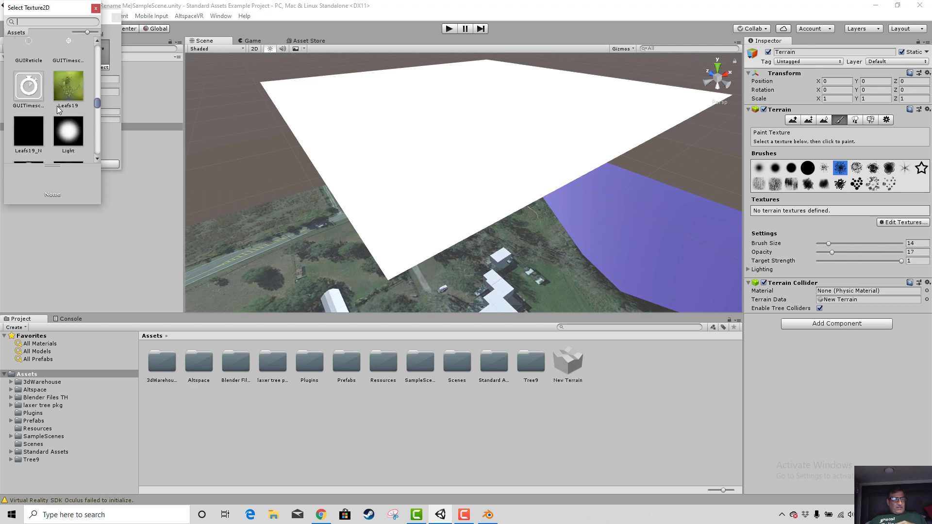
scroll(58, 111, up, 5)
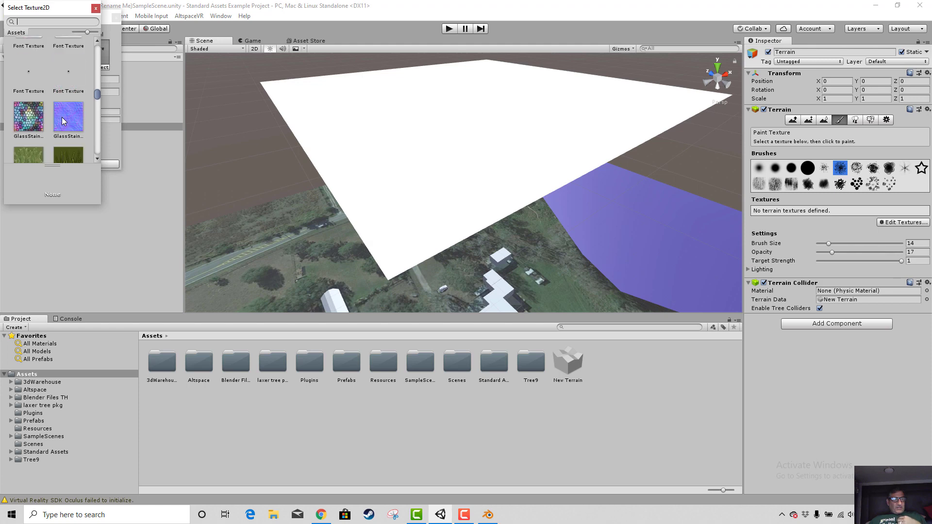
- Try the GlassStainedNormals and EthanNormals textures as the normal map of the new terrain texture
click(65, 117)
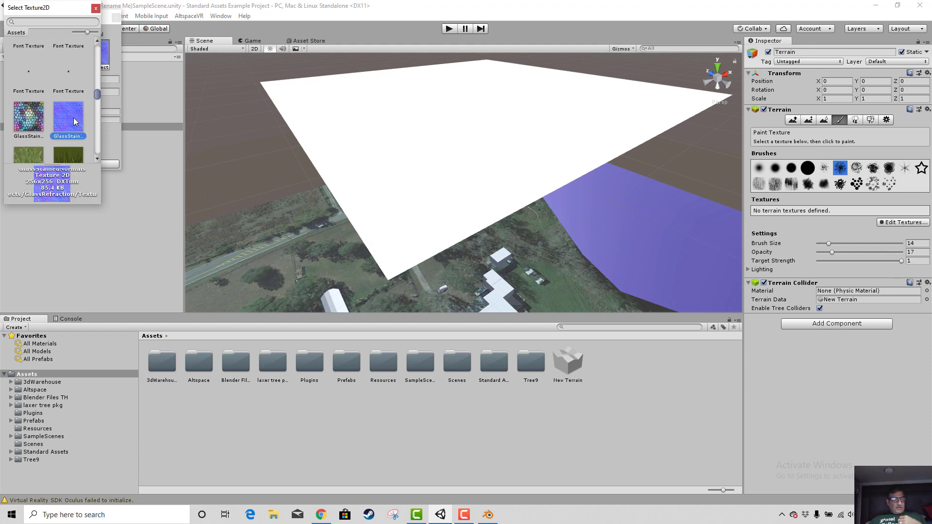
scroll(83, 104, up, 3)
scroll(82, 104, up, 3)
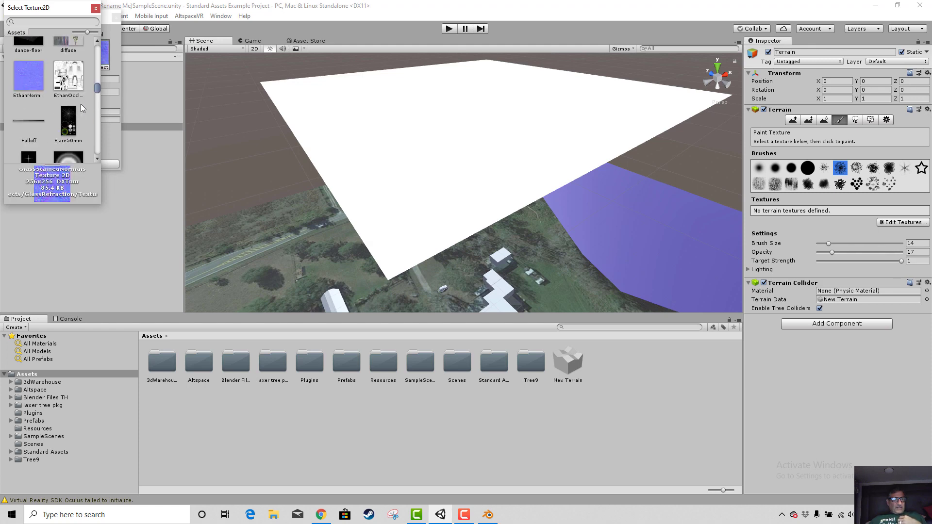
click(42, 96)
- Assign the MudRocky normal texture as the normal map and add the grass texture to the terrain
scroll(63, 107, up, 3)
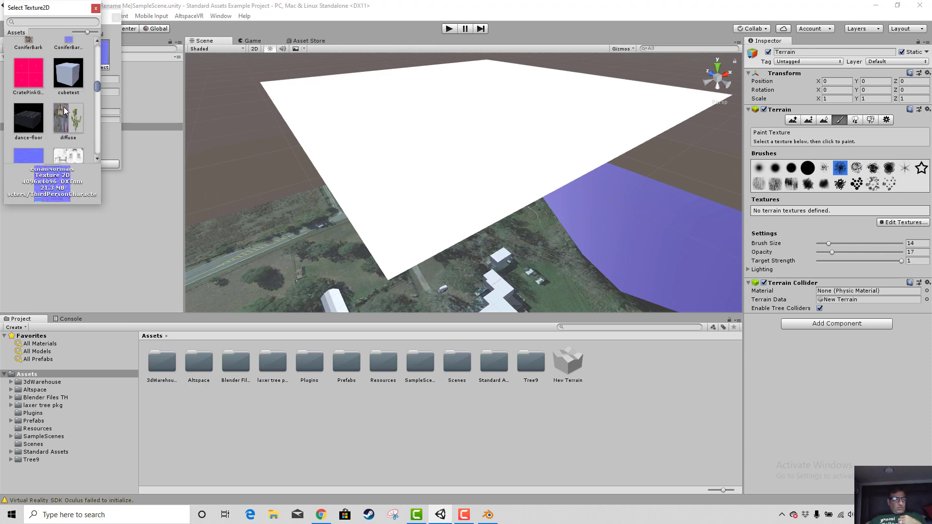
scroll(64, 109, up, 3)
scroll(64, 109, up, 5)
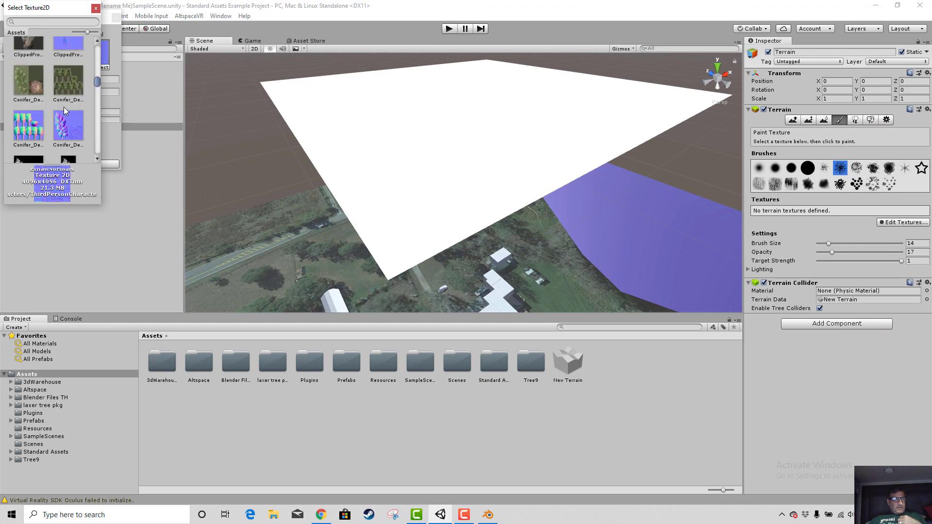
scroll(79, 87, up, 3)
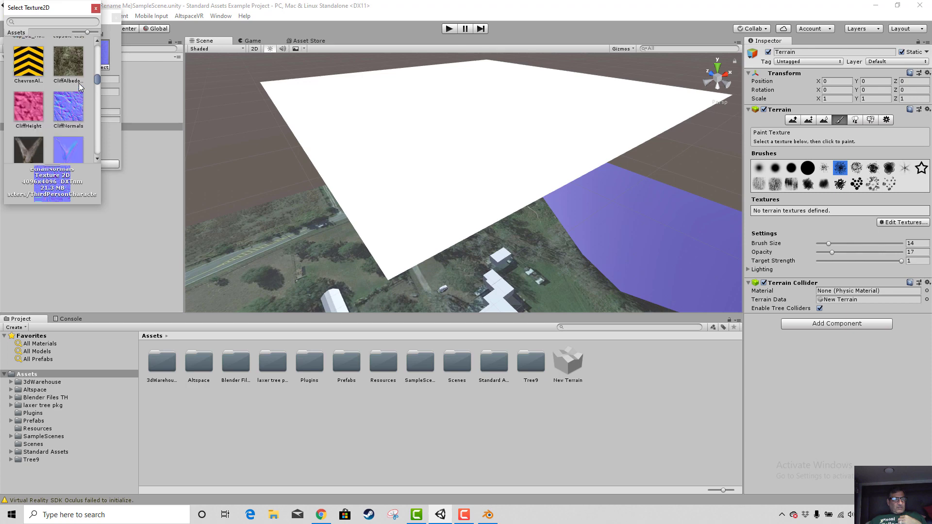
scroll(79, 87, up, 4)
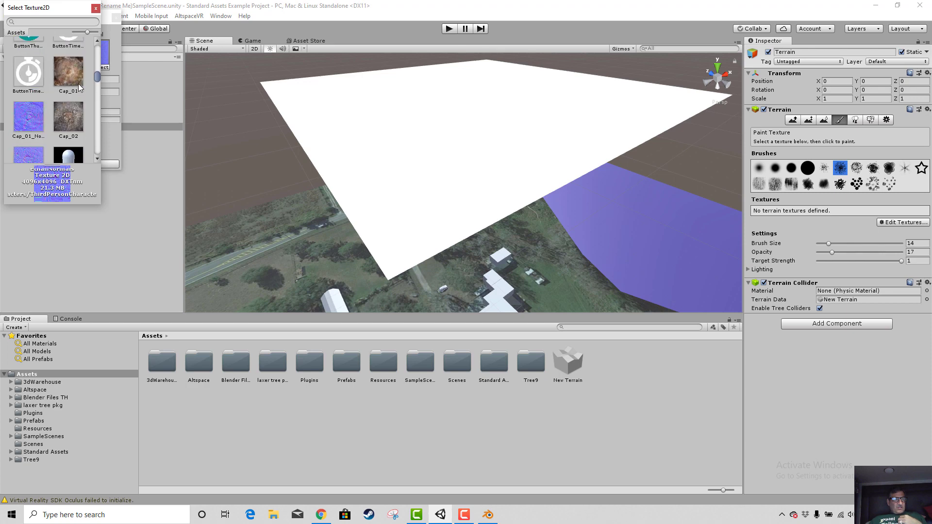
scroll(59, 87, up, 5)
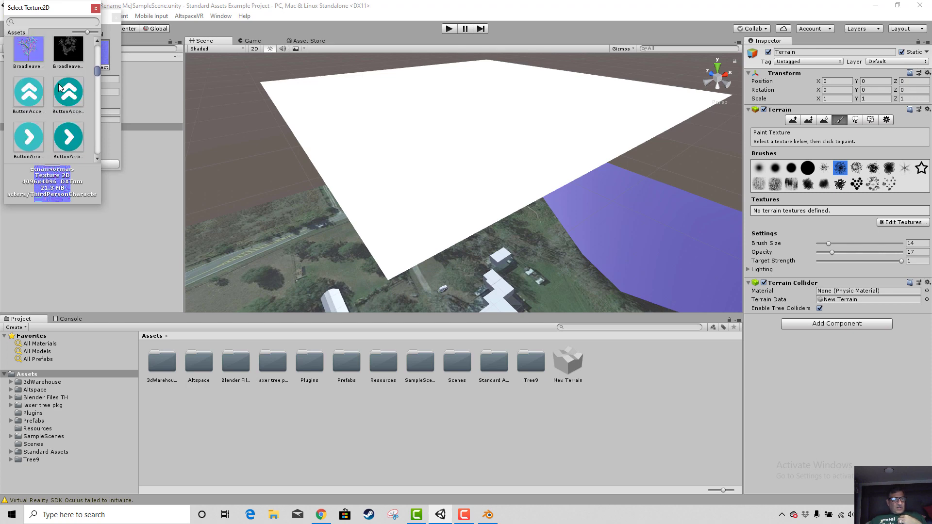
scroll(59, 84, up, 5)
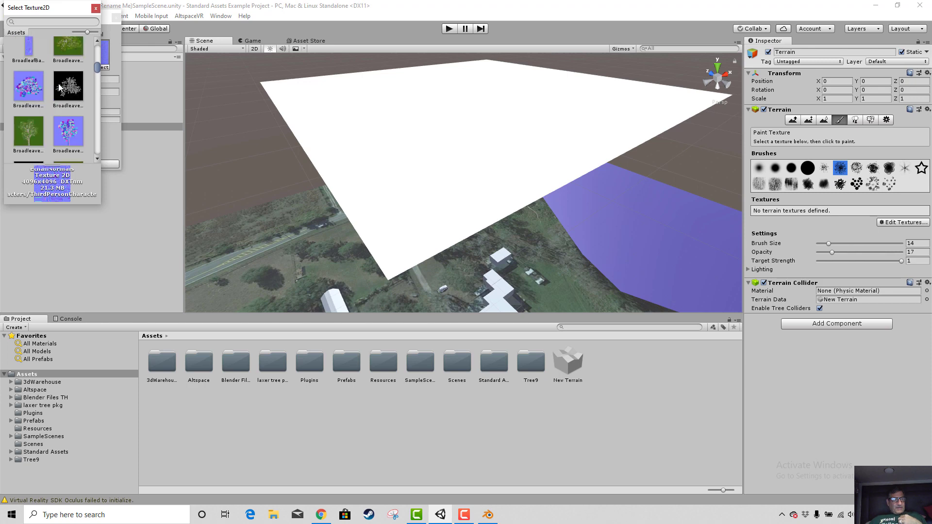
scroll(58, 82, down, 10)
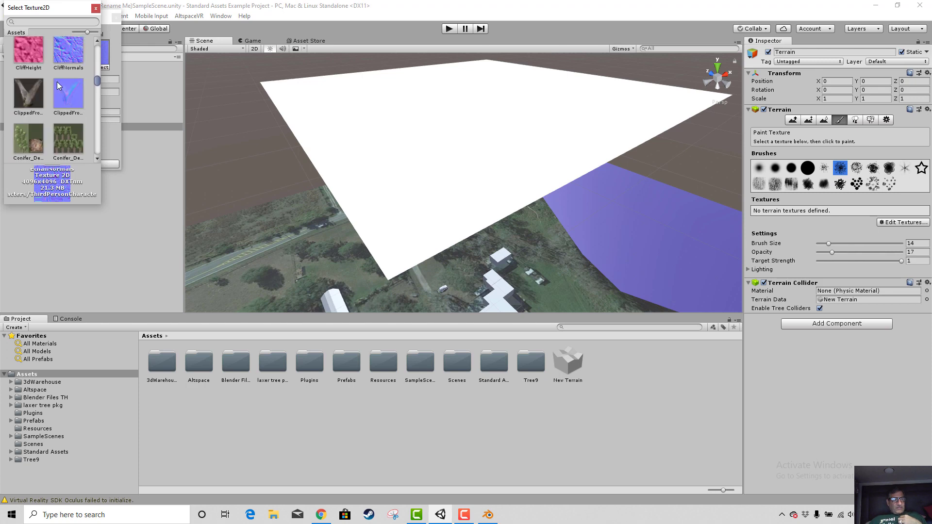
scroll(57, 82, down, 8)
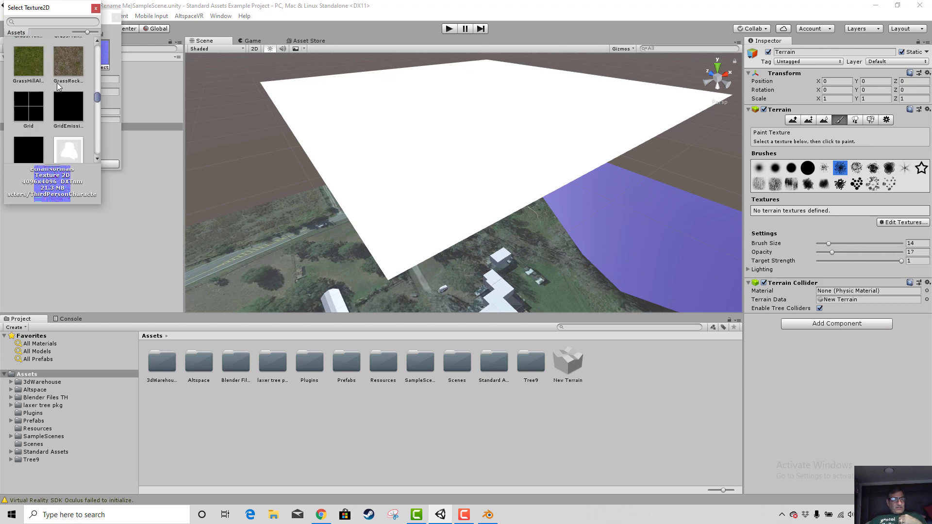
scroll(56, 83, down, 8)
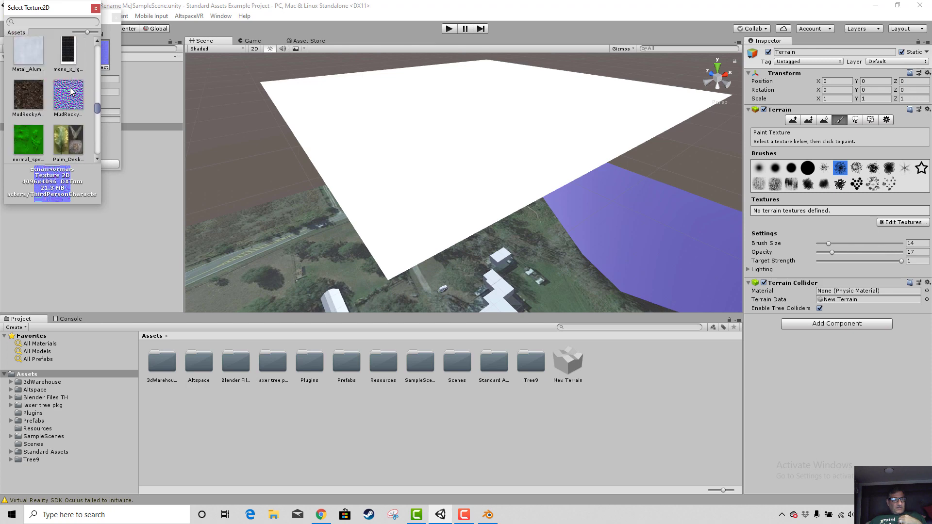
double_click(71, 92)
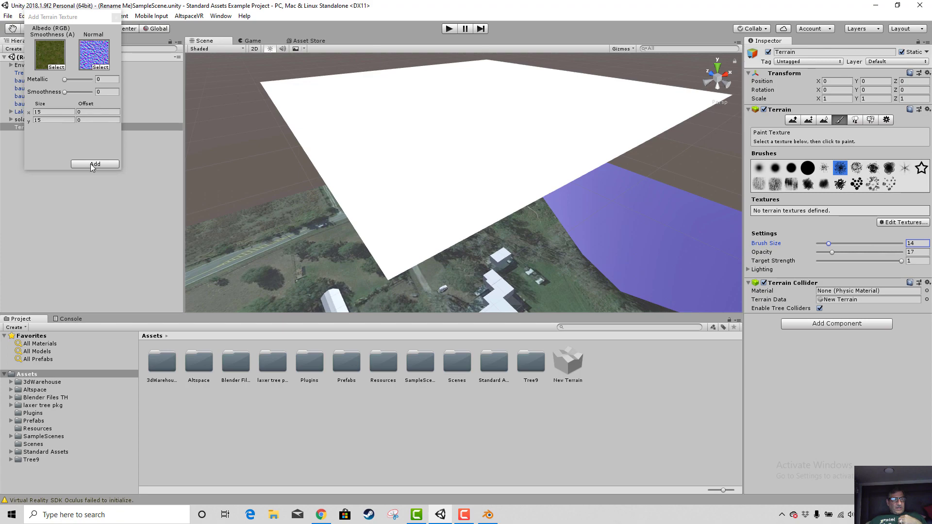
click(92, 164)
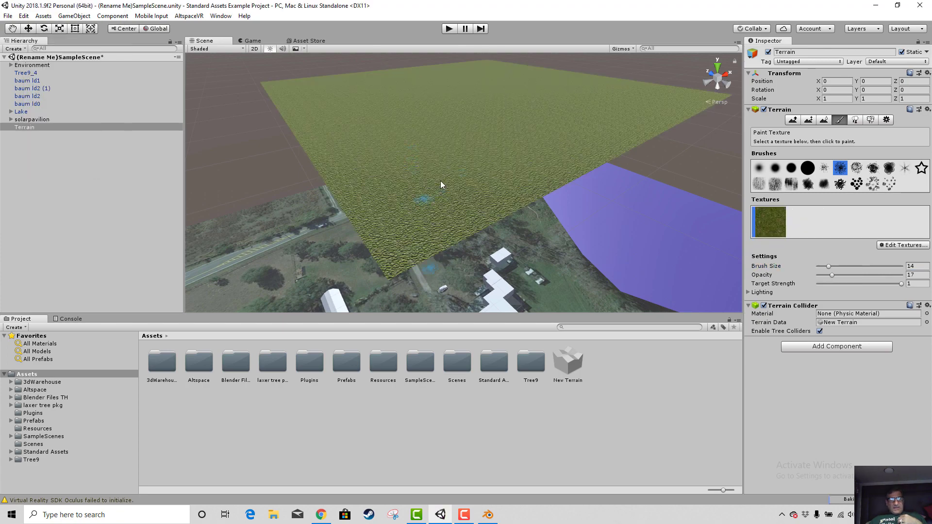
- Raise several pointed mounds on the grass-covered terrain with Raise/Lower Terrain and the small soft round brush
scroll(442, 182, up, 10)
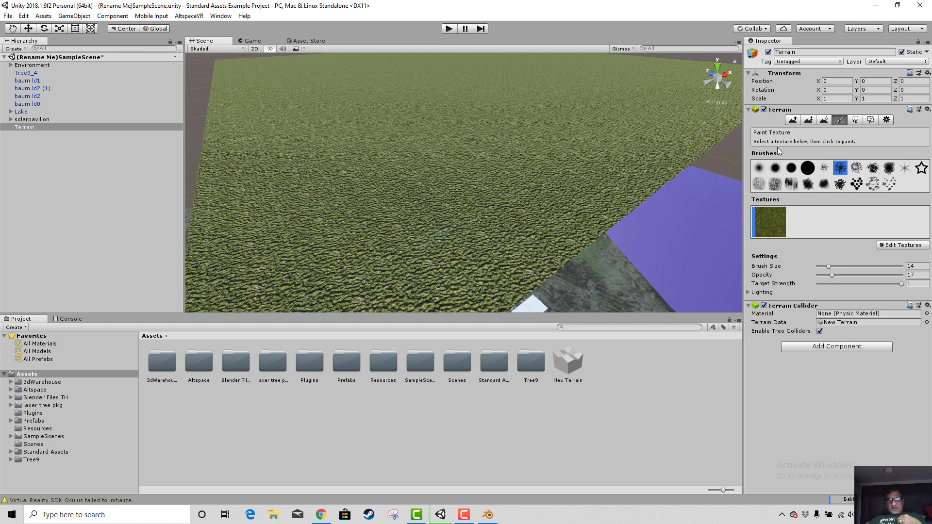
click(796, 120)
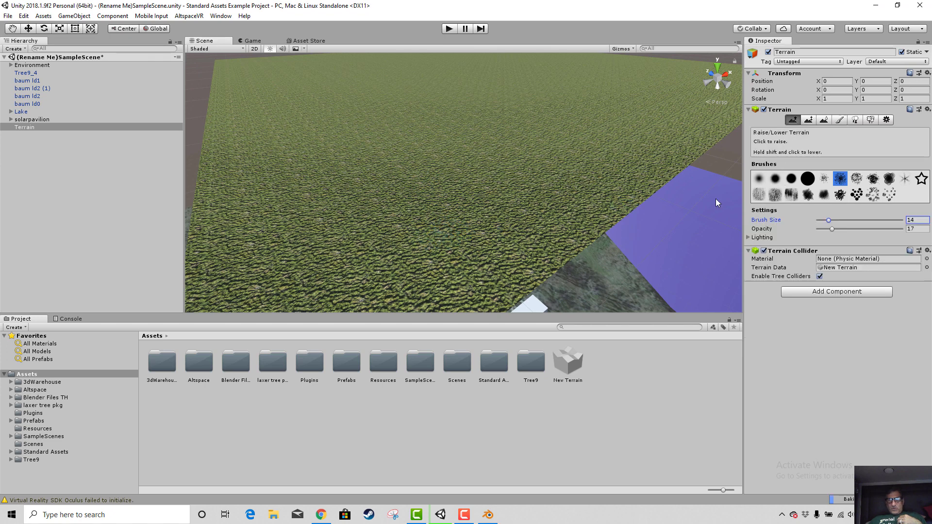
click(758, 179)
drag(422, 216, 436, 217)
click(380, 240)
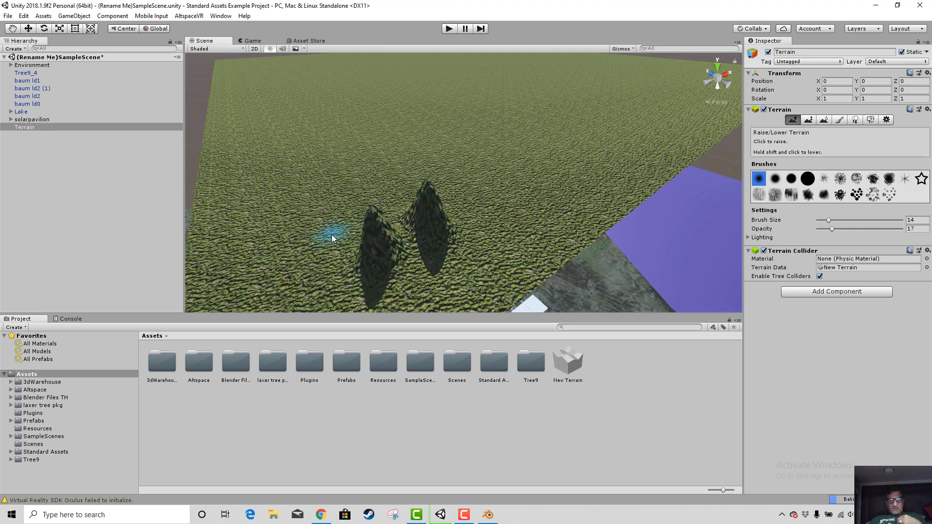
click(372, 185)
click(403, 176)
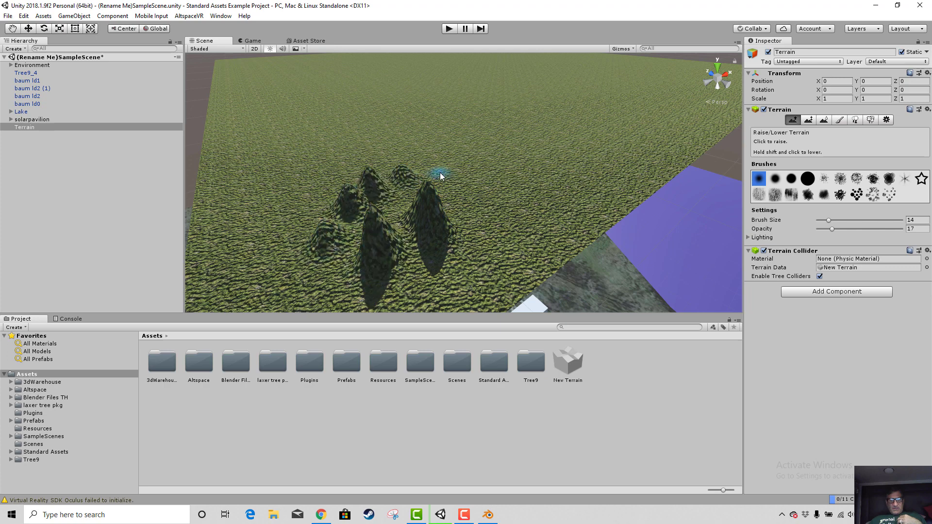
- Undo all the heightmap edits that raised the mounds on the grass-covered terrain
click(25, 16)
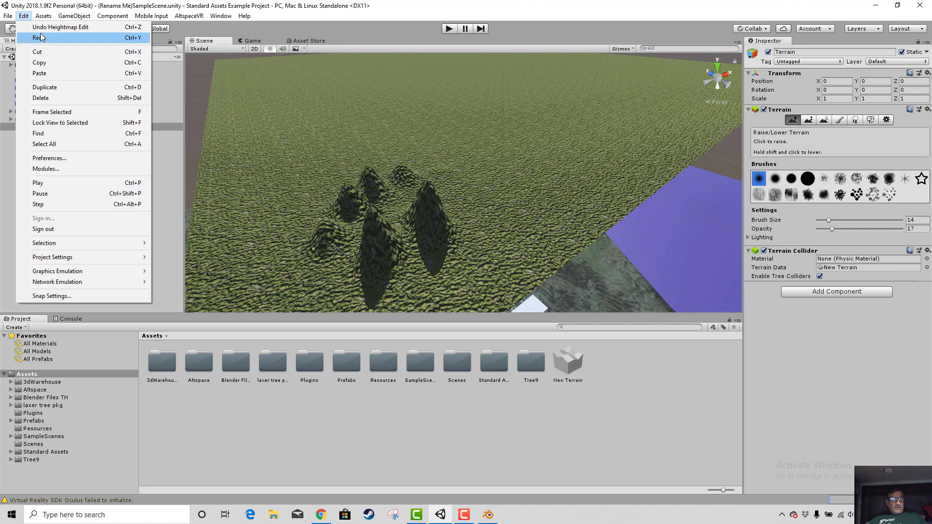
click(40, 27)
click(24, 17)
click(35, 27)
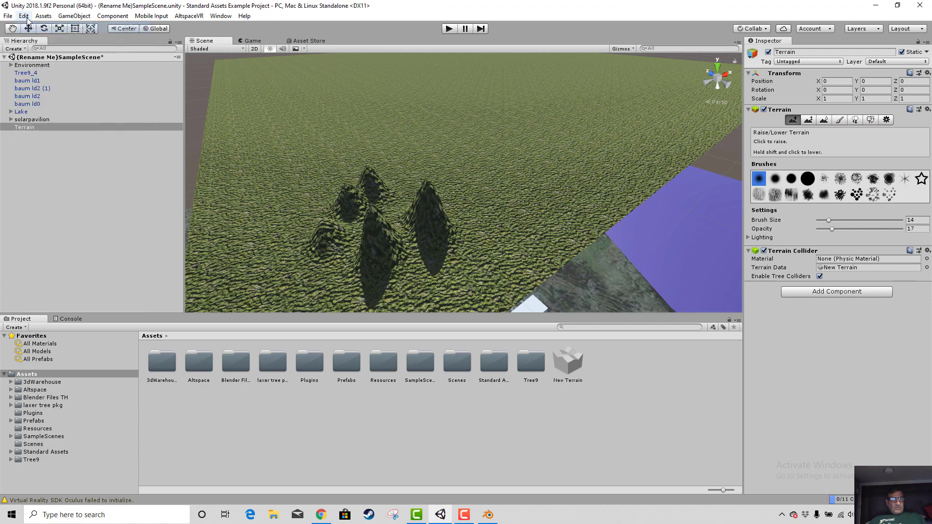
click(26, 17)
click(30, 27)
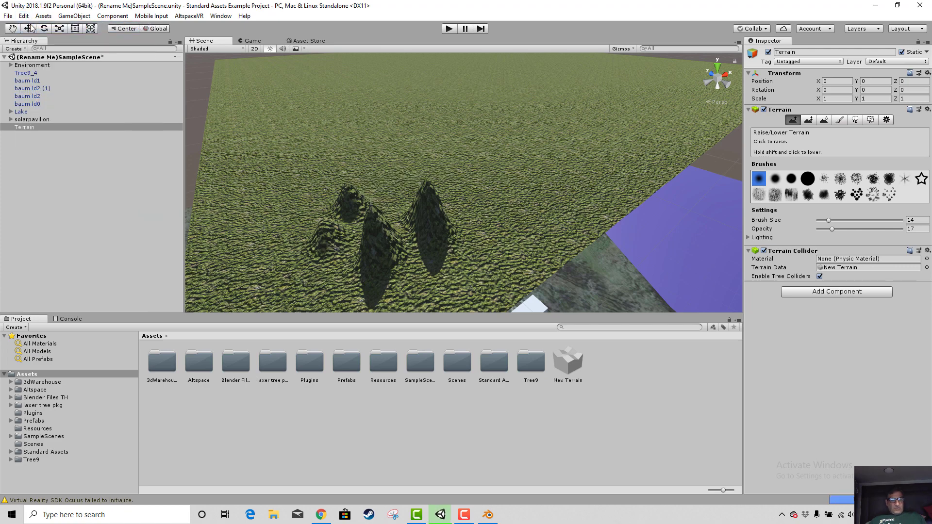
key(ctrl+z)
key(ctrl+z)
key(ctrl+z)
key(ctrl+z)
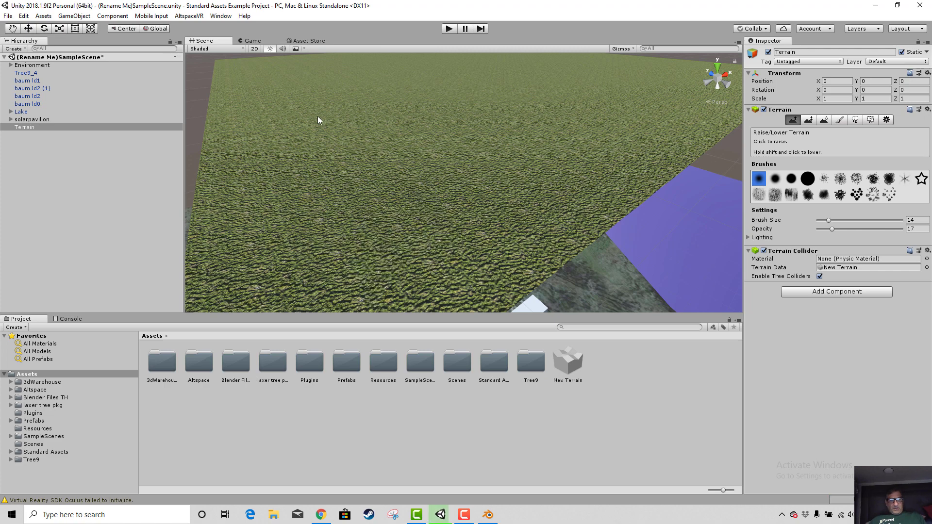
scroll(318, 115, down, 8)
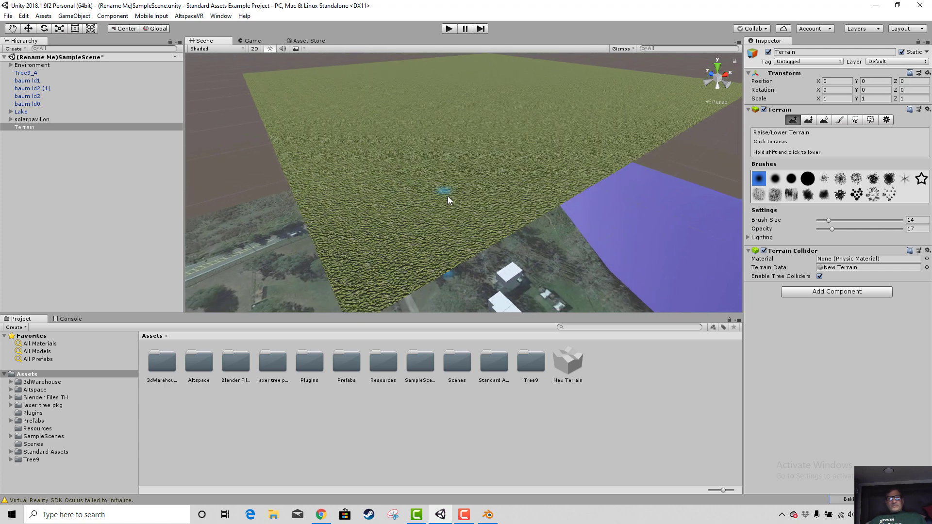
- Select every object in the scene hierarchy from Environment to Terrain and move them all down about 15.6 units along Y
scroll(446, 195, down, 6)
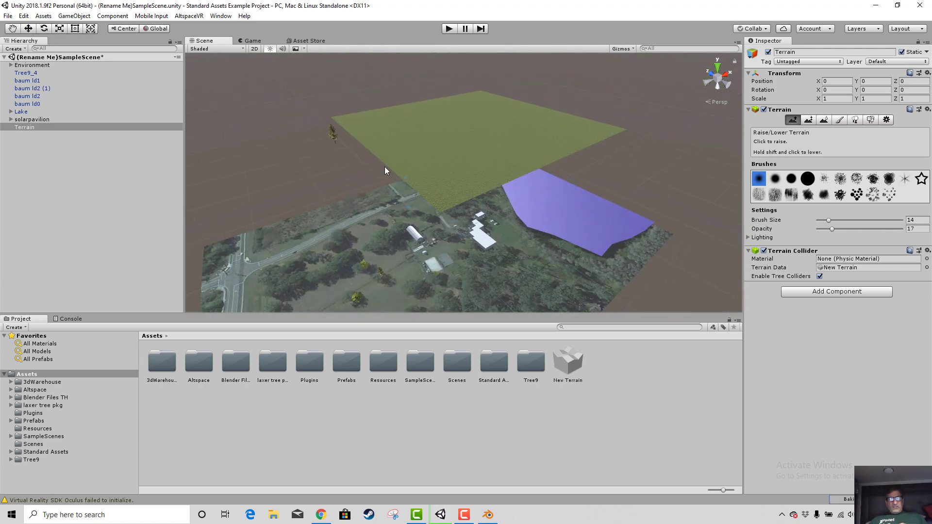
scroll(339, 146, up, 2)
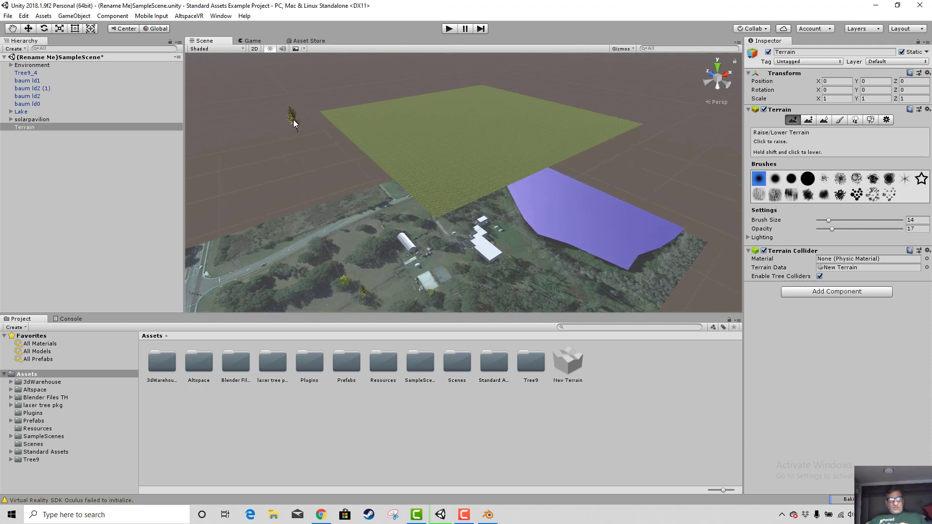
right_drag(293, 120, 292, 119)
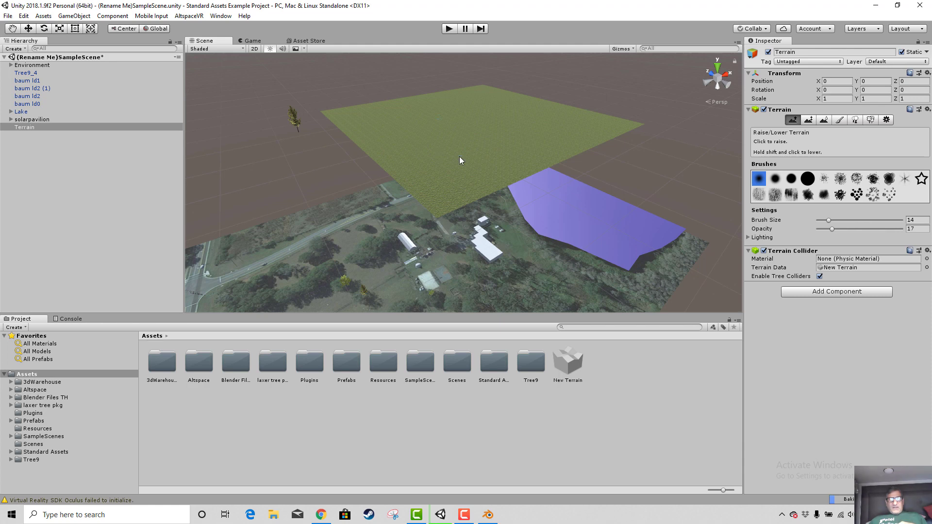
scroll(459, 249, down, 2)
middle_drag(459, 248, 466, 132)
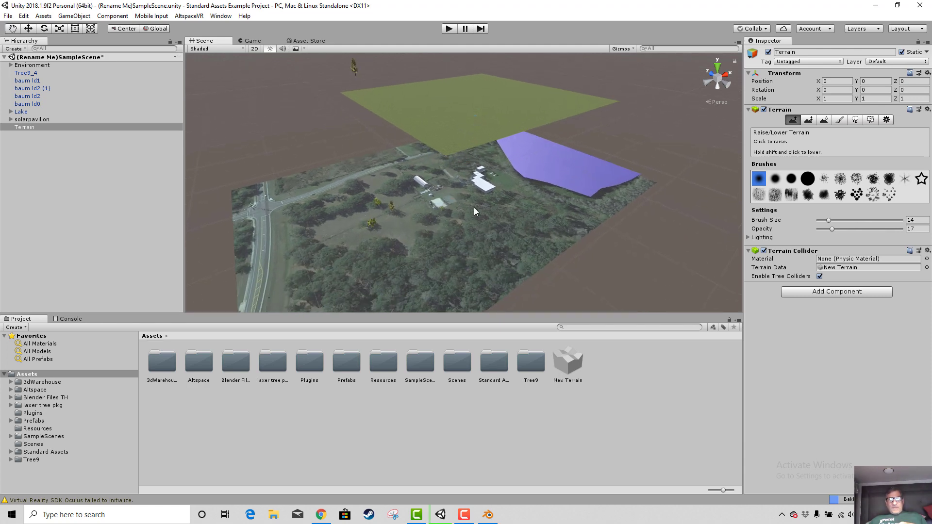
click(31, 66)
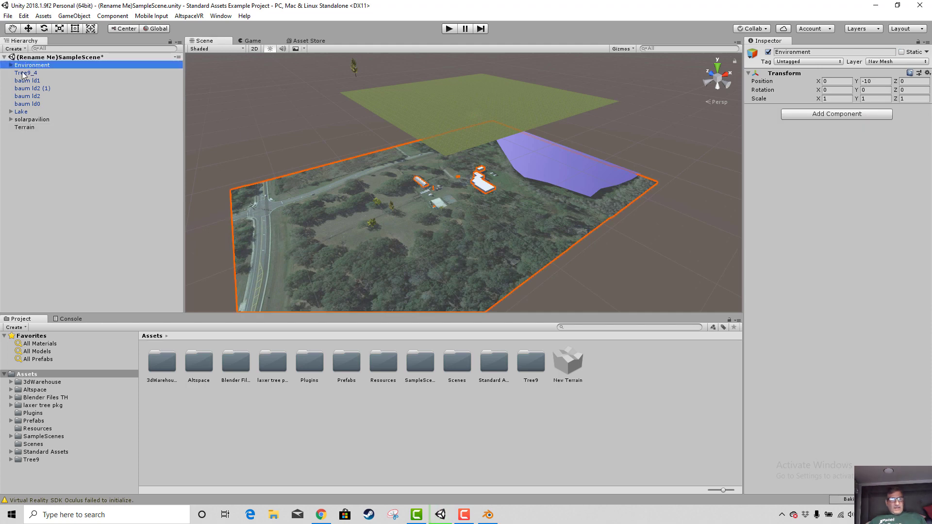
ctrl+click(24, 74)
ctrl+click(27, 81)
ctrl+click(30, 88)
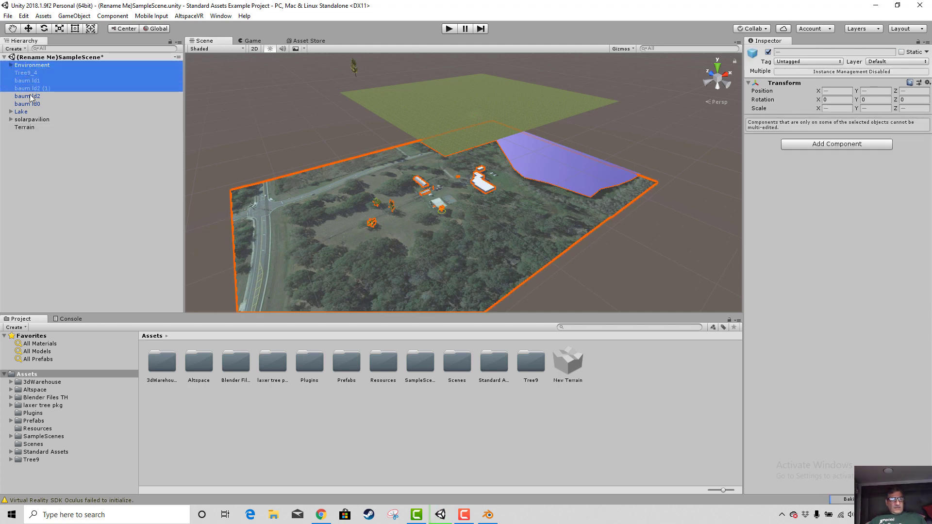
ctrl+click(31, 95)
ctrl+click(32, 103)
ctrl+click(31, 111)
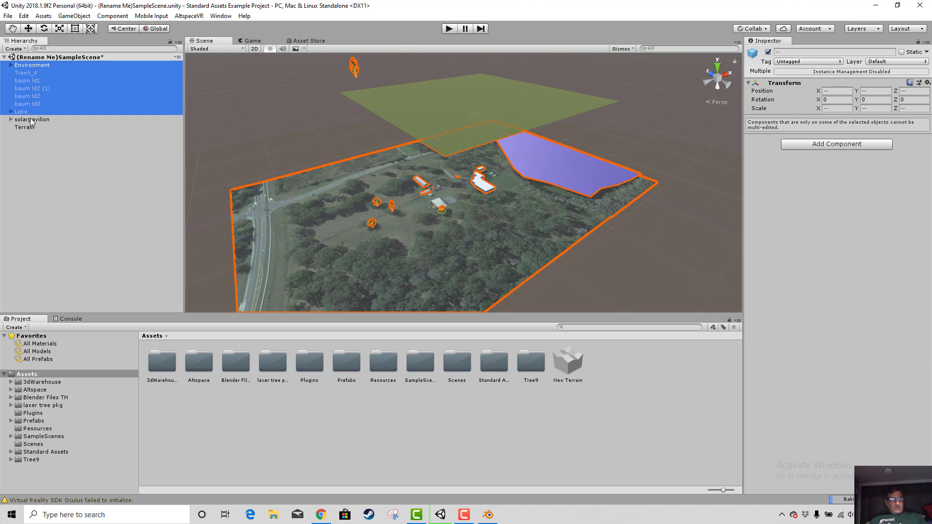
ctrl+click(30, 119)
ctrl+click(31, 127)
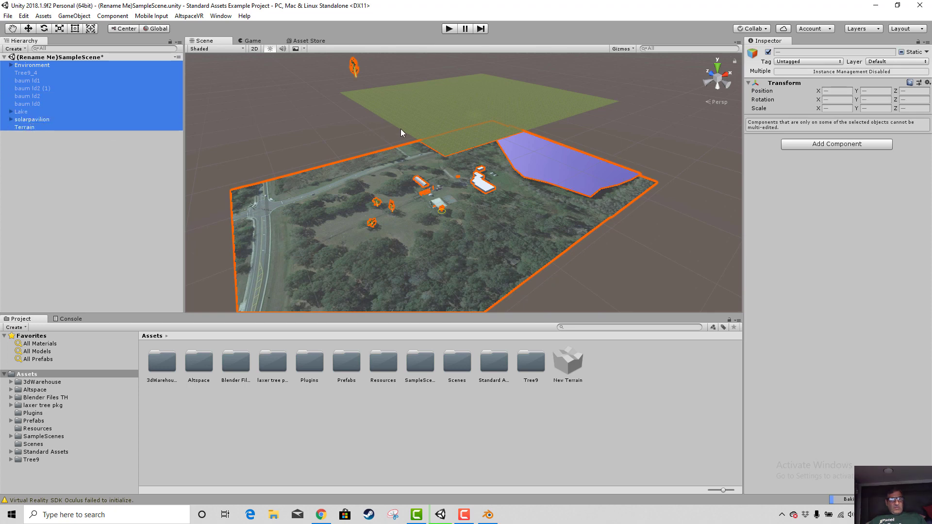
click(28, 28)
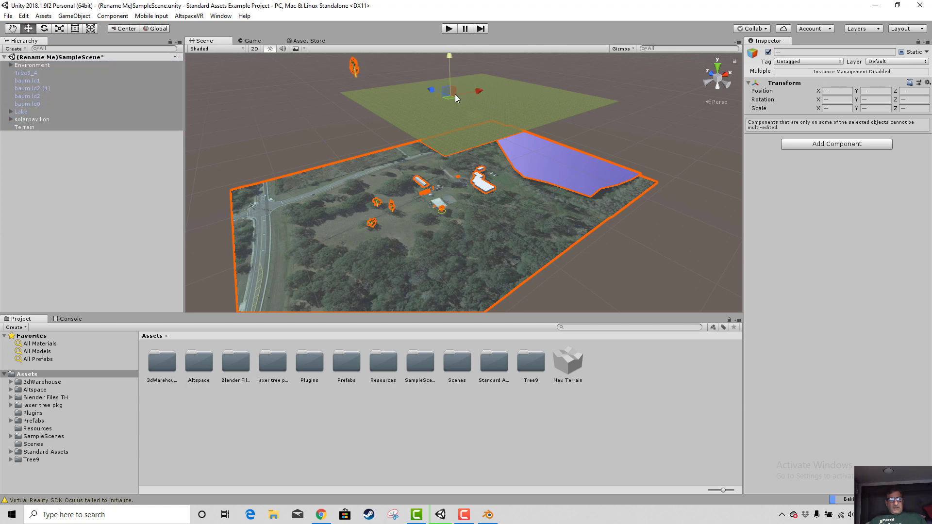
scroll(602, 153, up, 1)
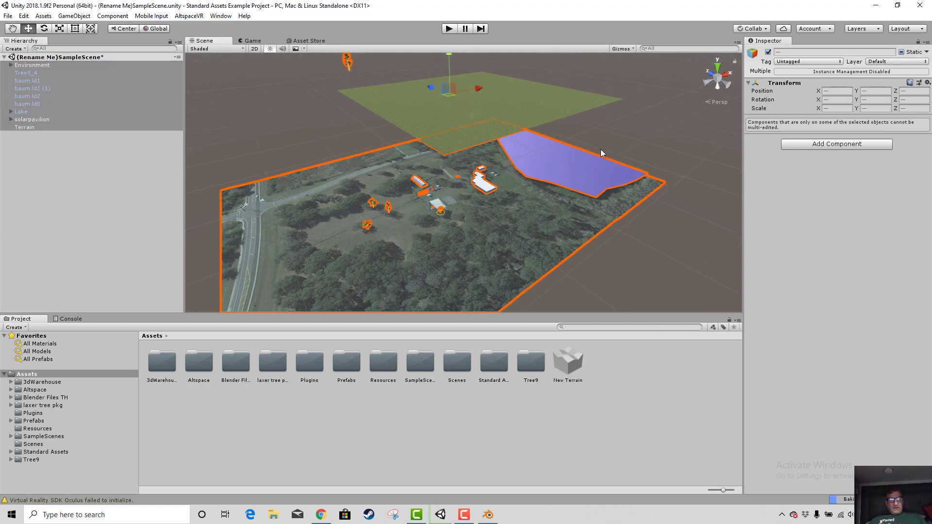
scroll(602, 154, down, 3)
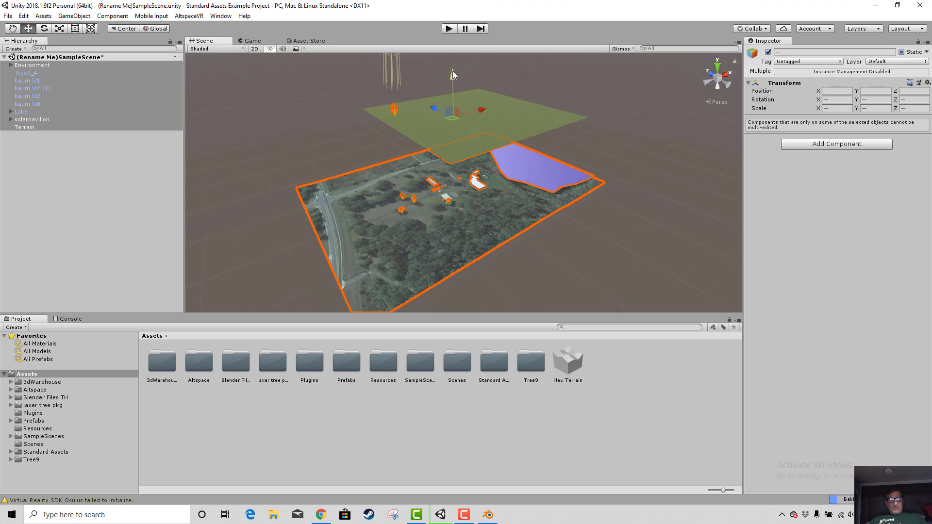
mouse_move(453, 75)
mouse_down()
mouse_move(452, 4)
mouse_move(468, 78)
mouse_move(465, 66)
mouse_up()
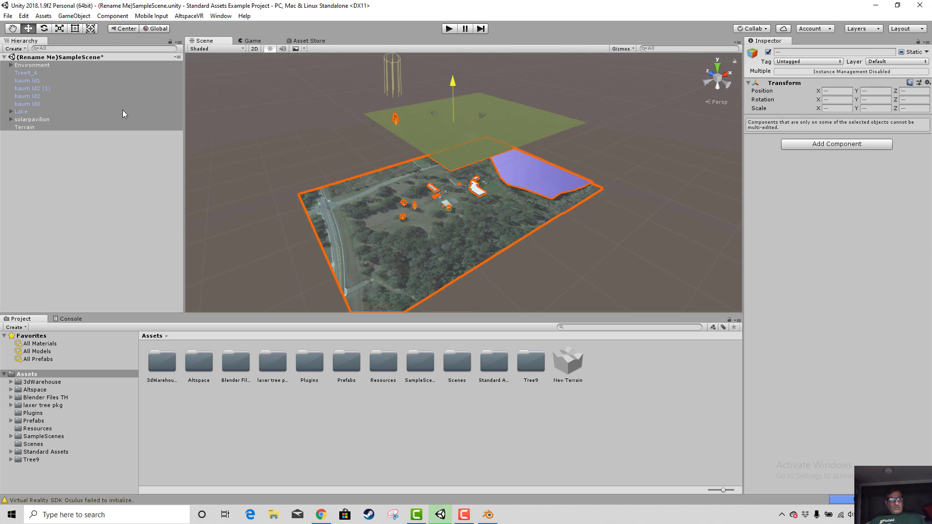
- Lower the Terrain on its own to about Y -78 and shift it along Z to about -222, beneath the aerial image
click(26, 129)
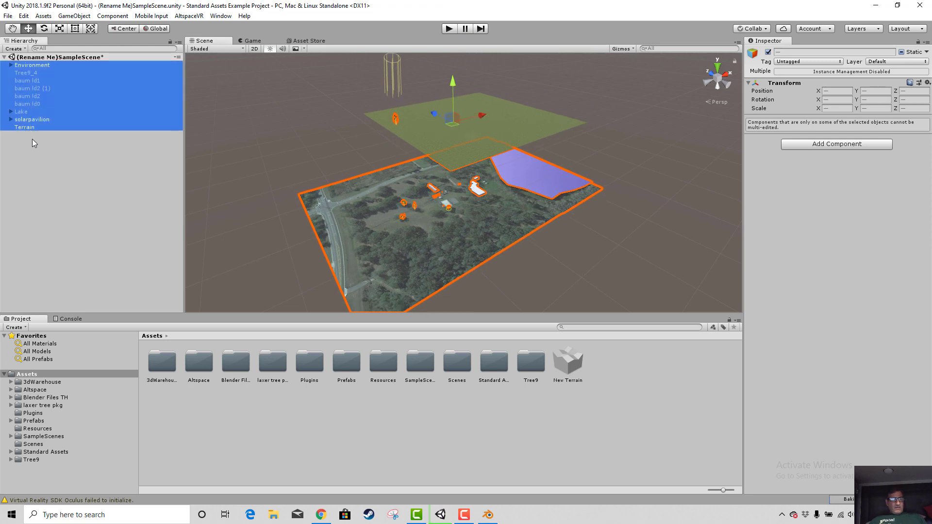
click(33, 140)
click(29, 127)
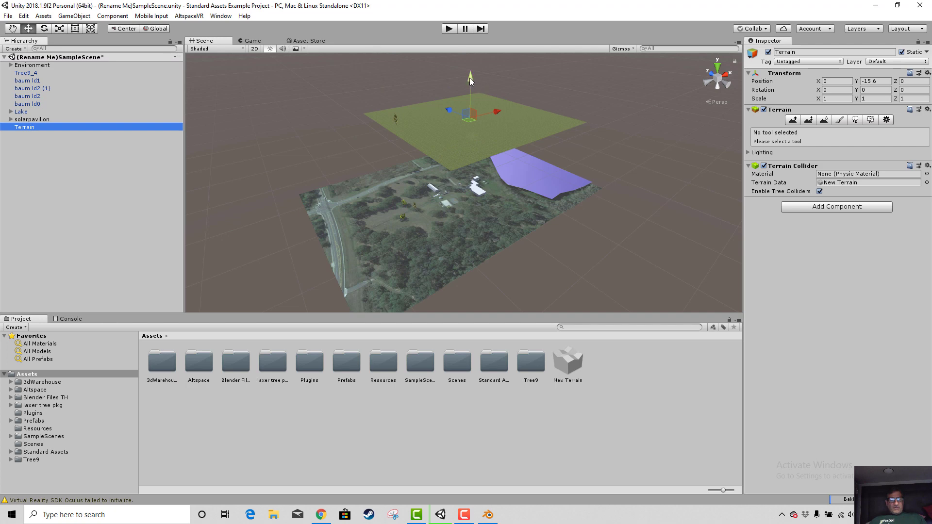
drag(470, 78, 462, 105)
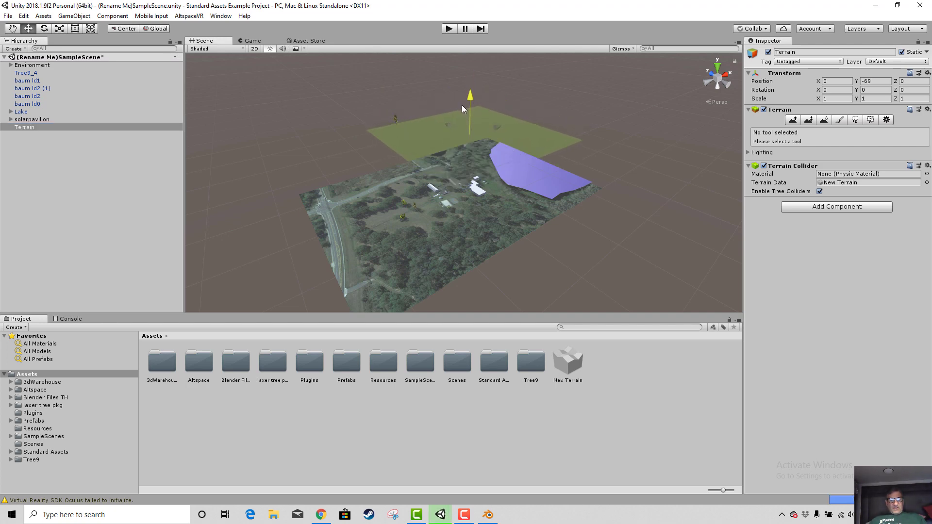
scroll(596, 190, up, 1)
middle_drag(518, 228, 463, 245)
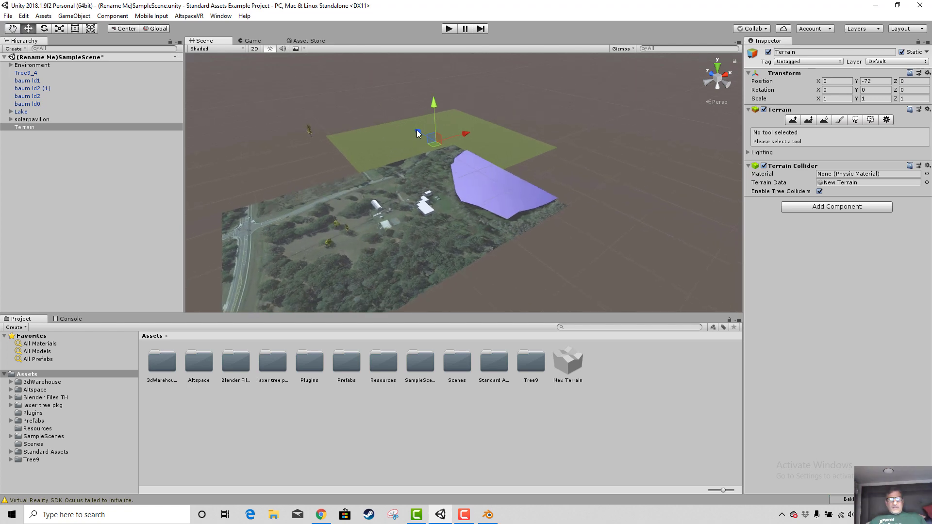
drag(417, 128, 491, 136)
scroll(542, 188, up, 3)
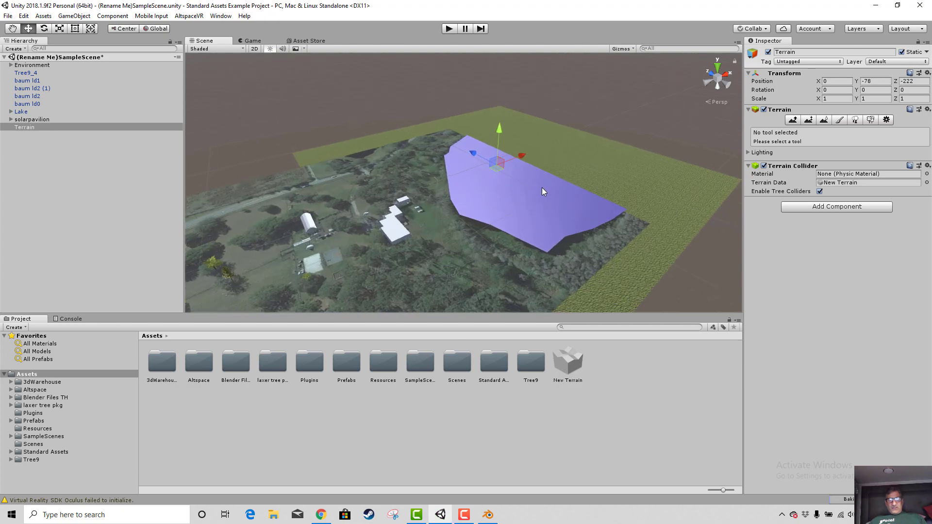
- Raise the Terrain to about Y -73 so it sits just under the edge of the aerial image
scroll(542, 187, up, 8)
middle_drag(538, 187, 335, 78)
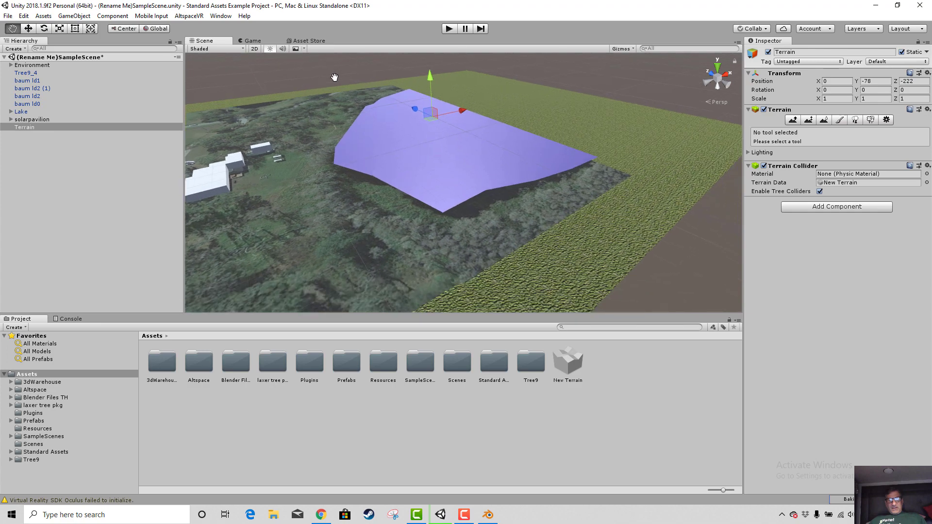
scroll(521, 198, up, 3)
middle_drag(570, 220, 444, 154)
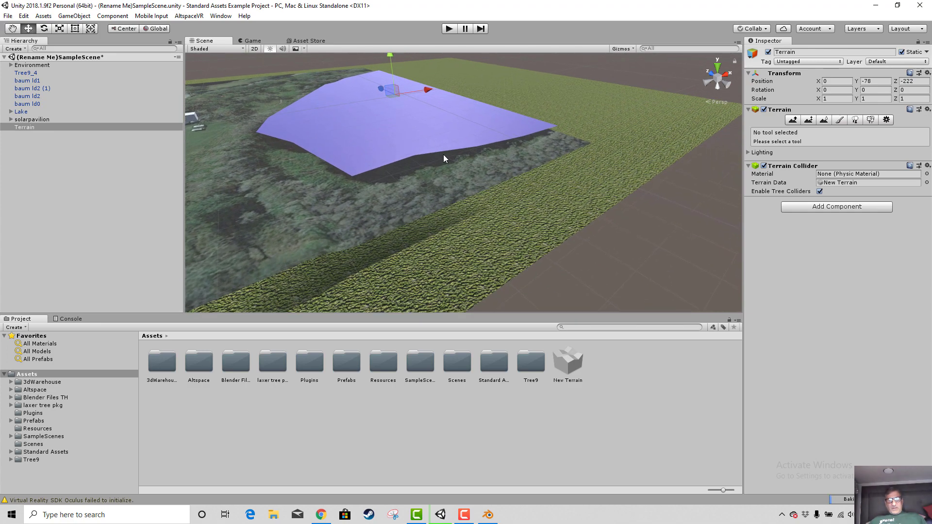
drag(393, 59, 392, 49)
middle_drag(483, 166, 422, 242)
scroll(619, 226, up, 5)
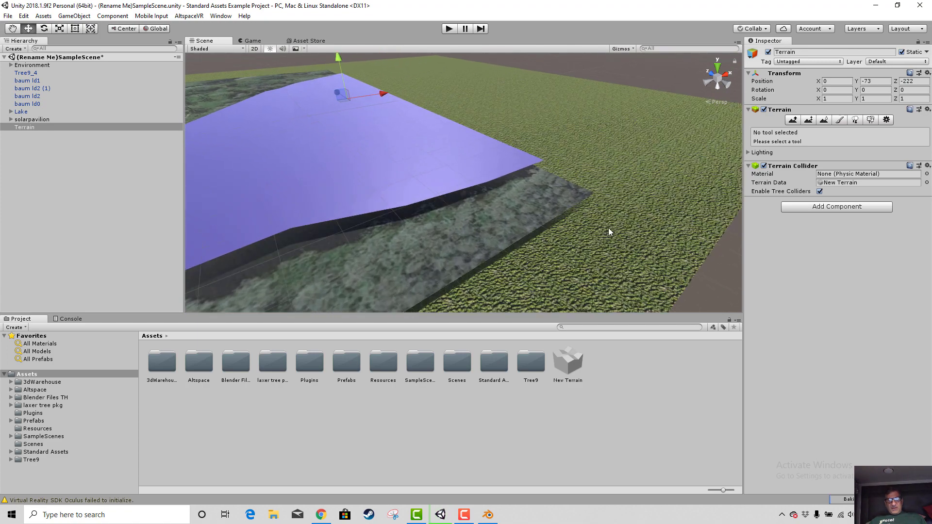
middle_drag(536, 228, 495, 253)
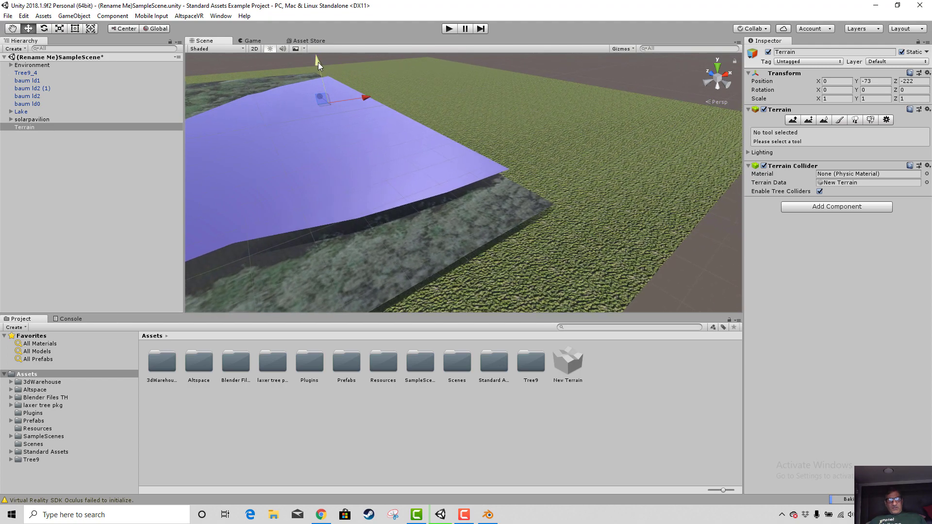
- Lower the Lake slightly to about Y -26.9
click(315, 164)
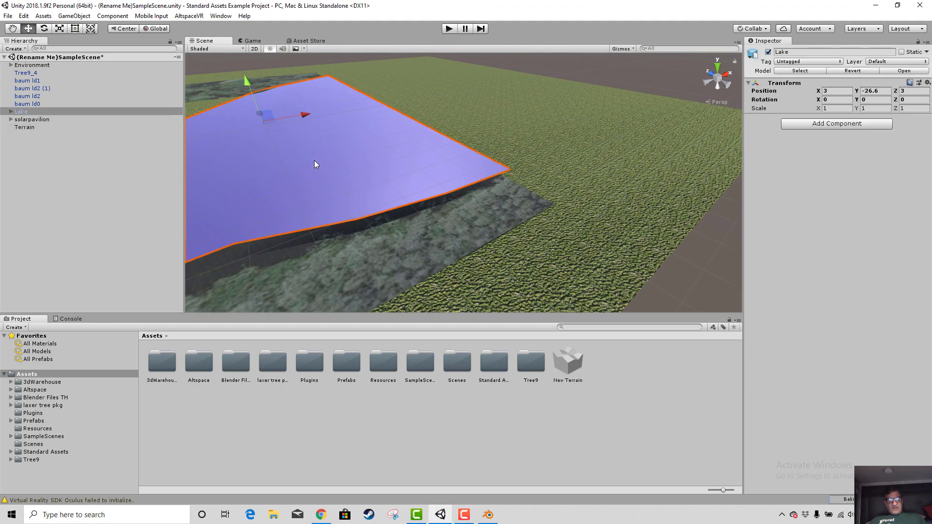
mouse_move(250, 80)
mouse_down()
mouse_move(258, 86)
mouse_move(257, 78)
mouse_up()
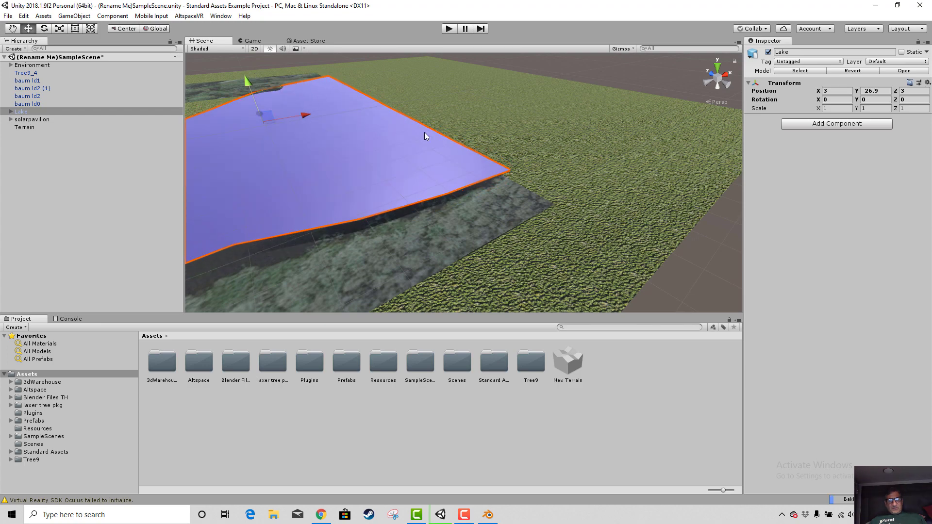
scroll(425, 132, down, 1)
middle_drag(499, 182, 655, 139)
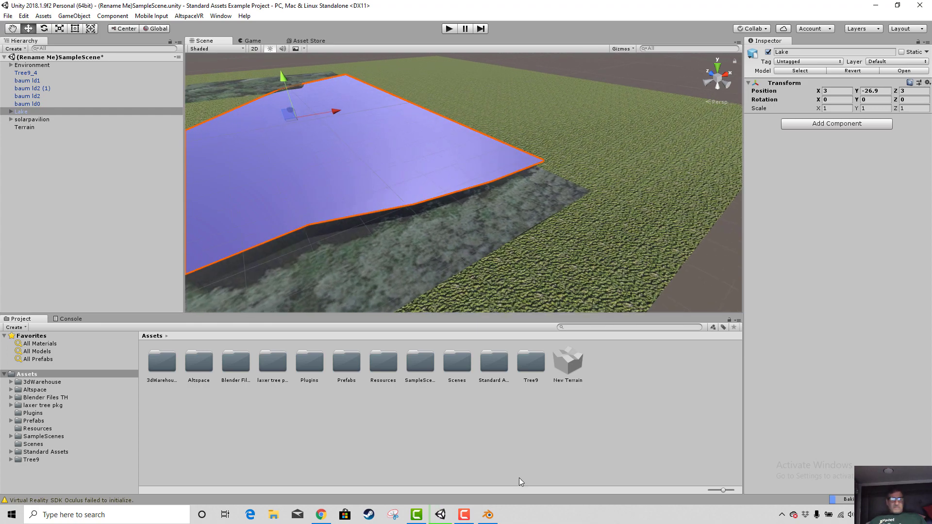
click(464, 515)
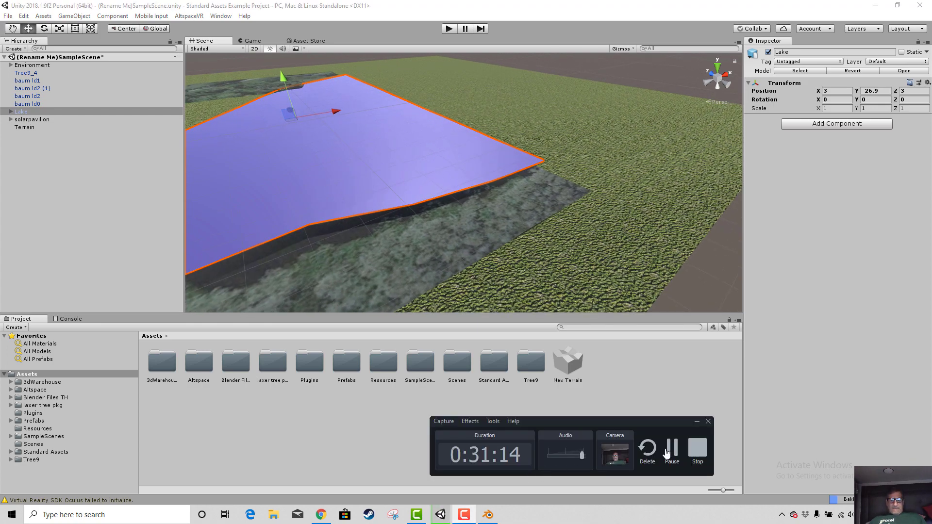
click(667, 453)
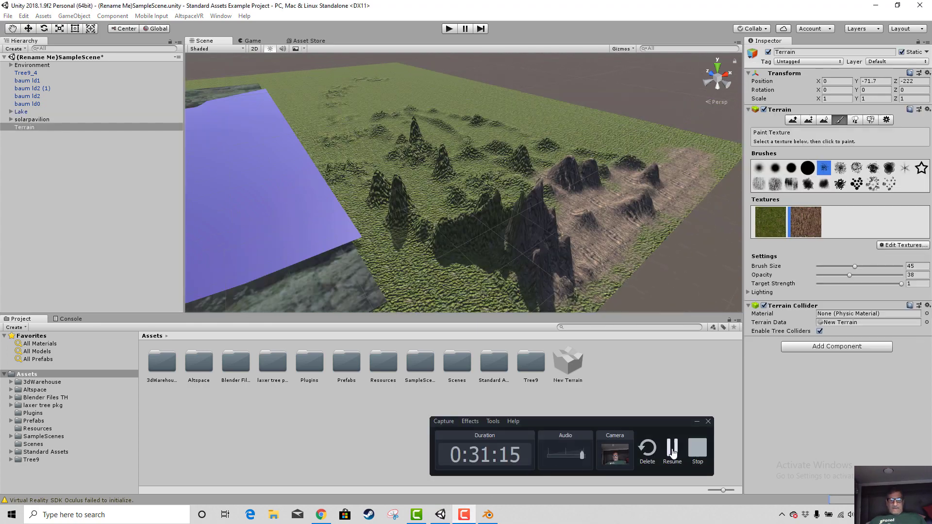
click(654, 466)
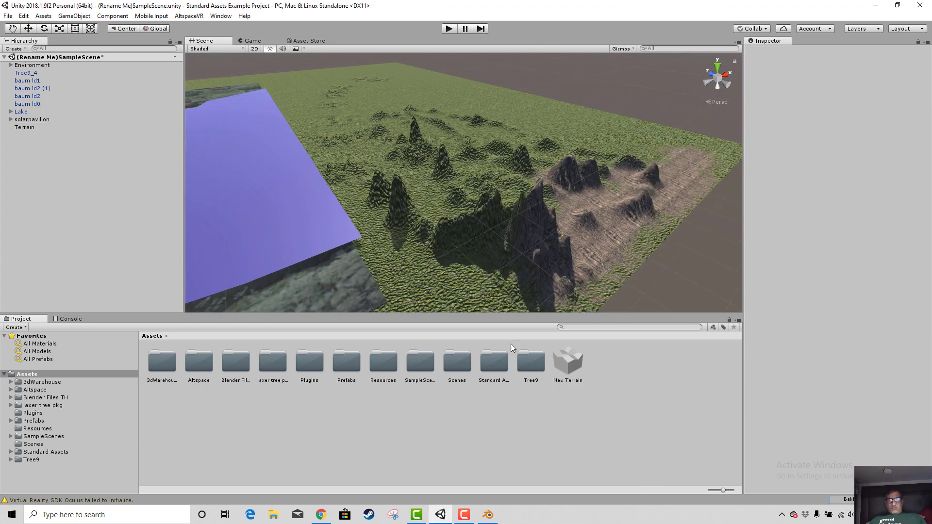
- Paint the brown ground texture across the flat grass and small mounds behind the dark peaks at the terrain's far corner
click(614, 167)
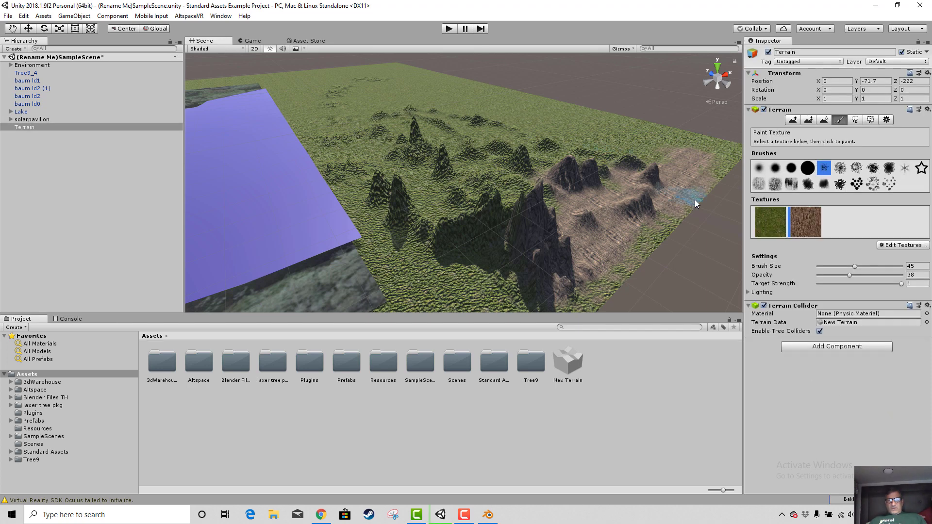
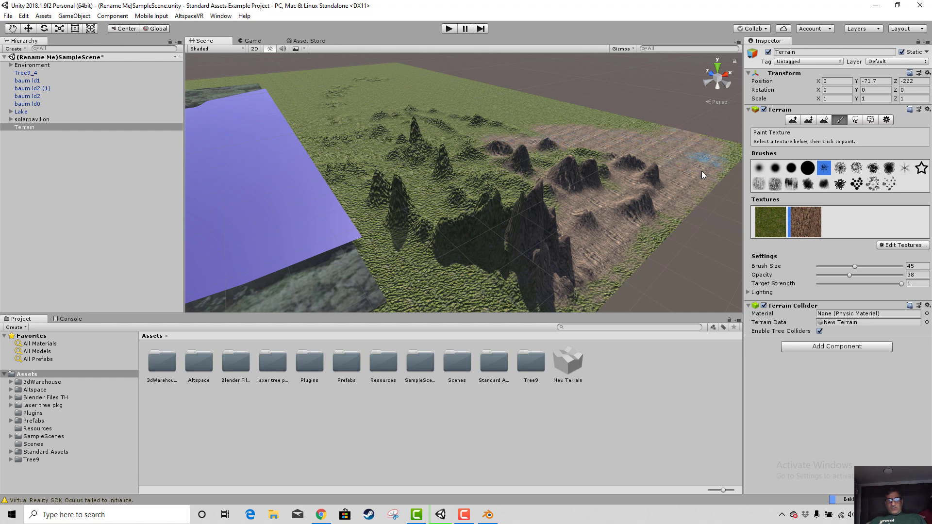
- Start a new terrain texture and assign the green Broadleaf mobile atlas image as its albedo
click(899, 246)
click(892, 249)
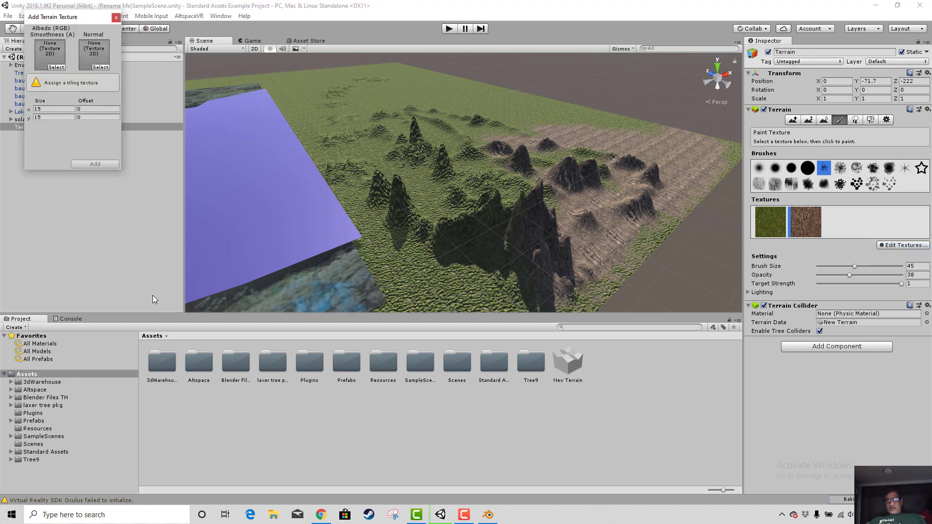
click(56, 67)
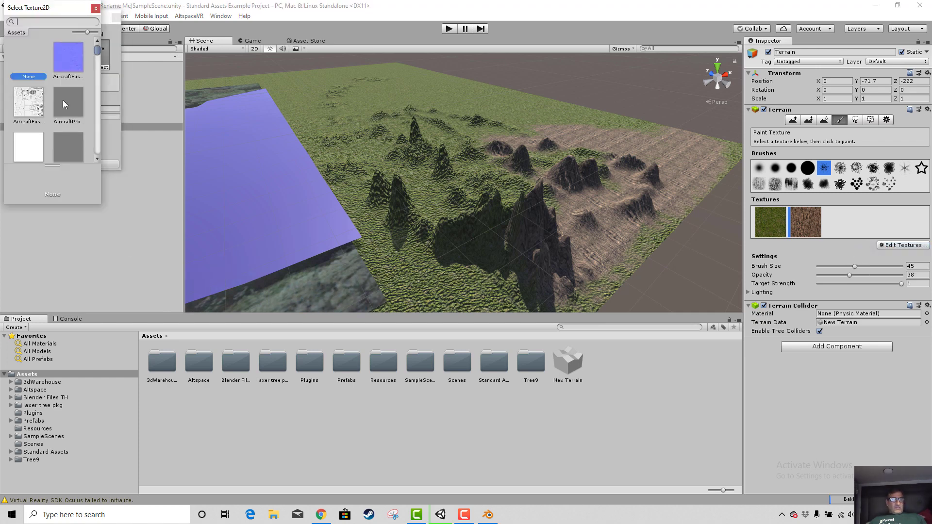
scroll(72, 137, down, 3)
scroll(72, 137, down, 2)
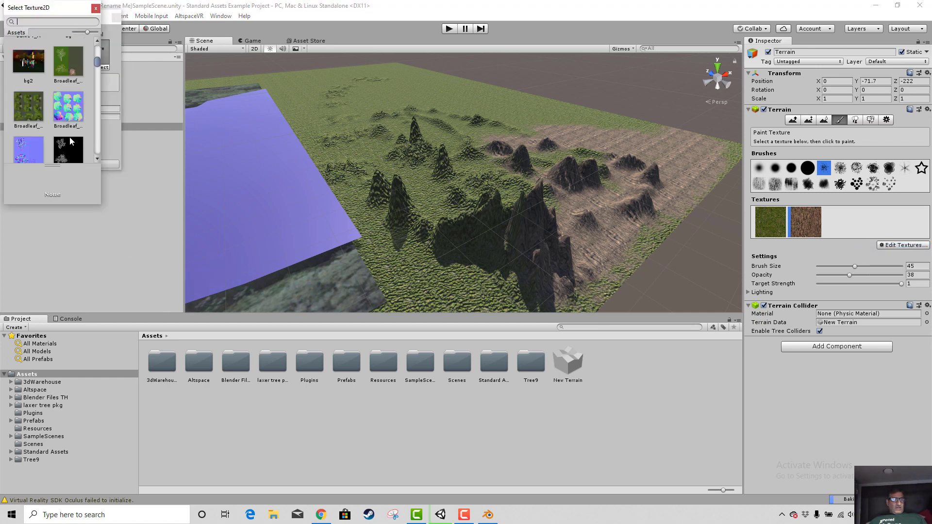
scroll(45, 121, down, 4)
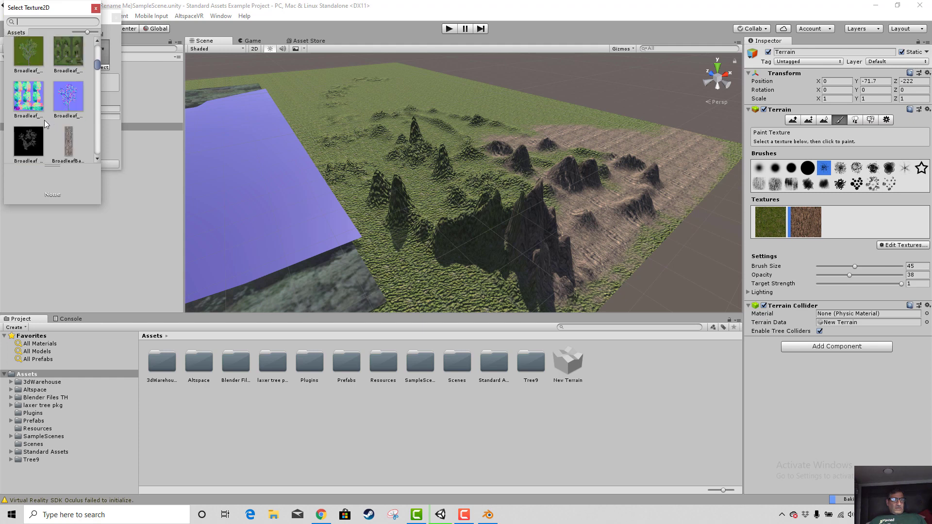
scroll(44, 121, up, 1)
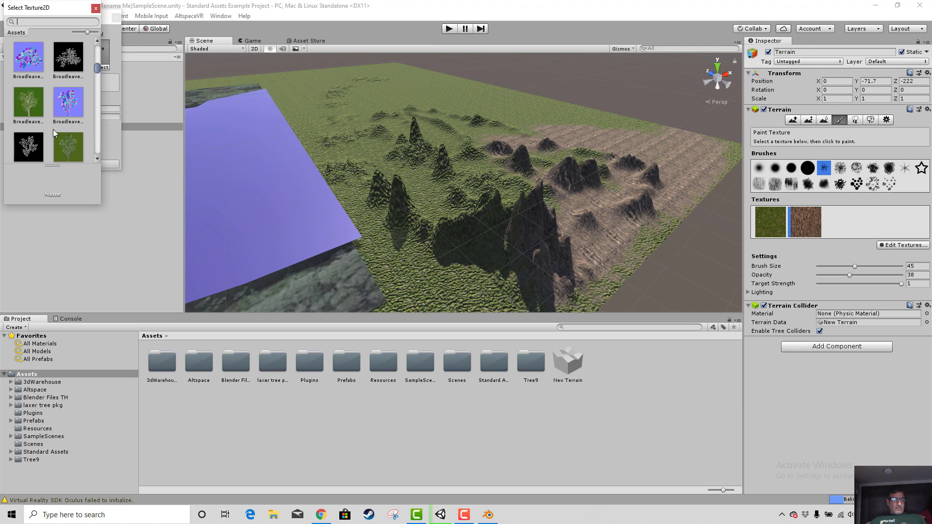
scroll(54, 130, up, 3)
scroll(54, 115, up, 2)
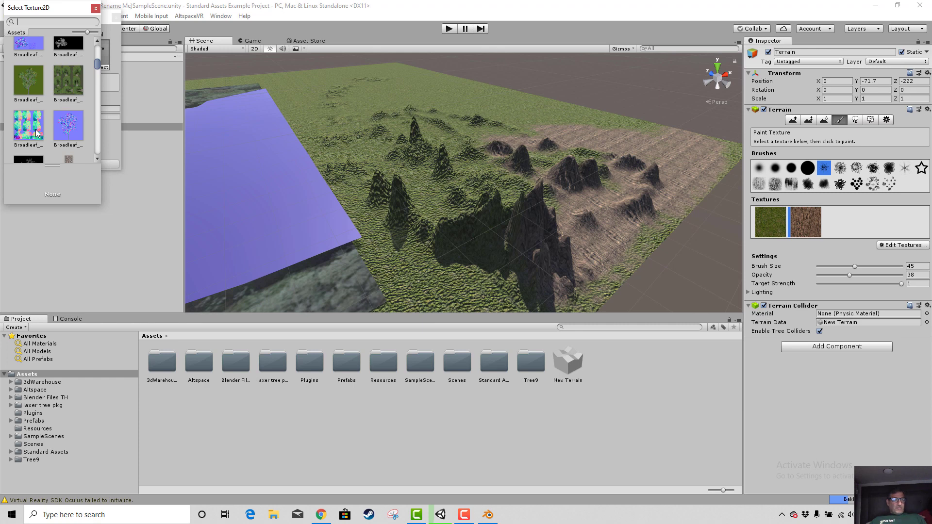
click(69, 82)
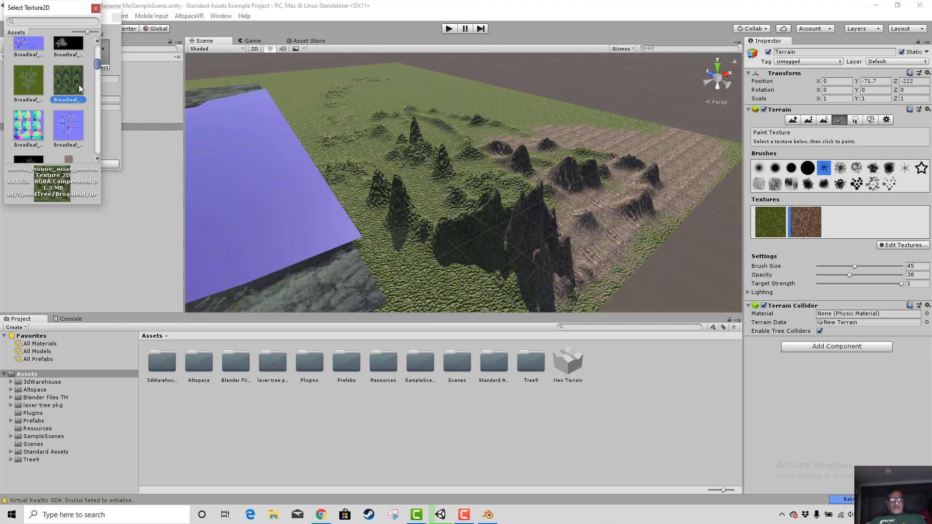
double_click(78, 84)
- Assign the multicoloured Broadleaf atlas normal map to the new terrain texture and add it to the terrain's textures
click(96, 68)
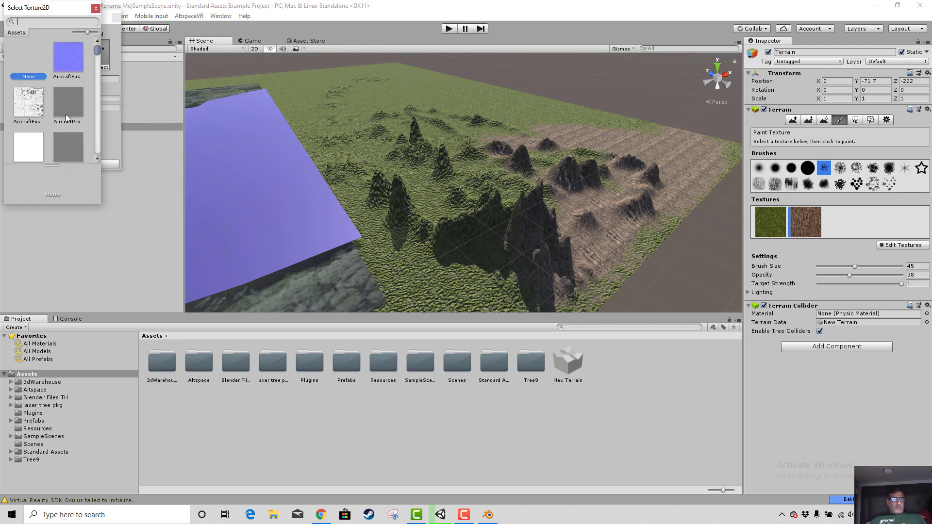
scroll(61, 100, down, 3)
scroll(60, 95, down, 5)
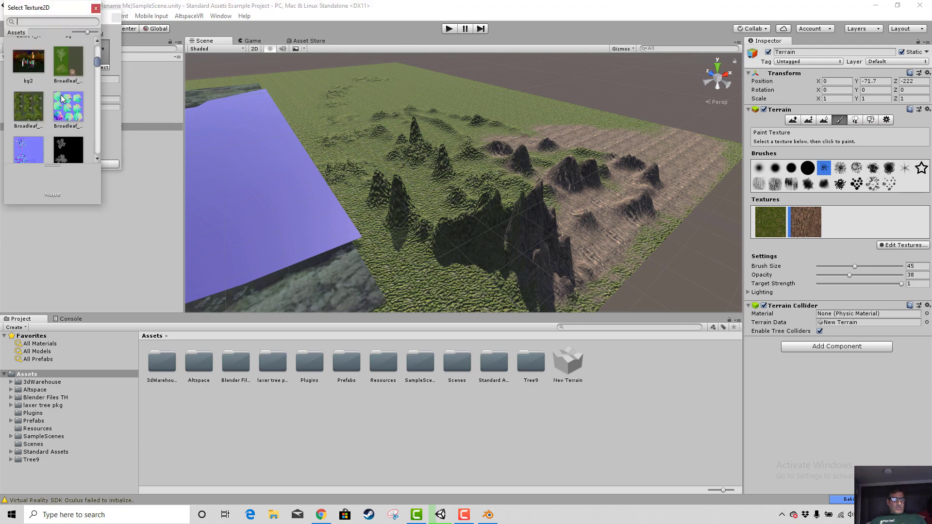
double_click(63, 53)
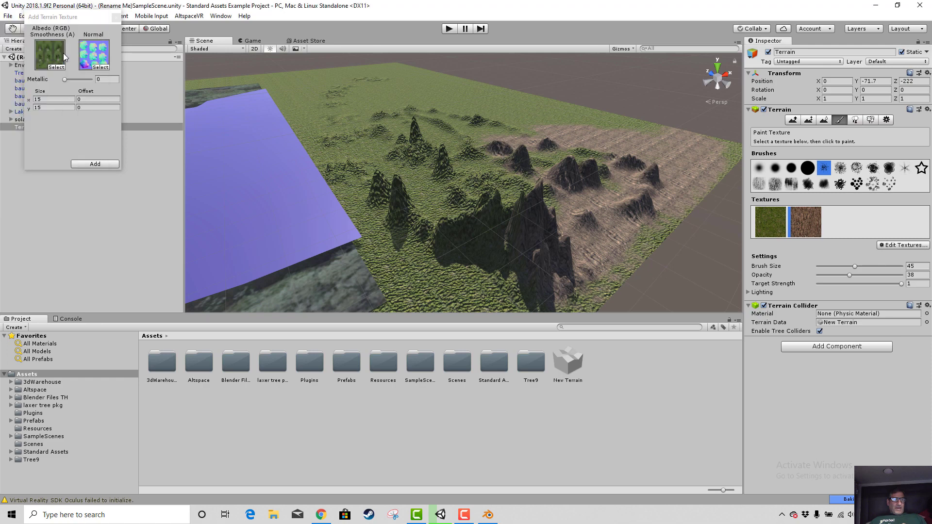
click(95, 164)
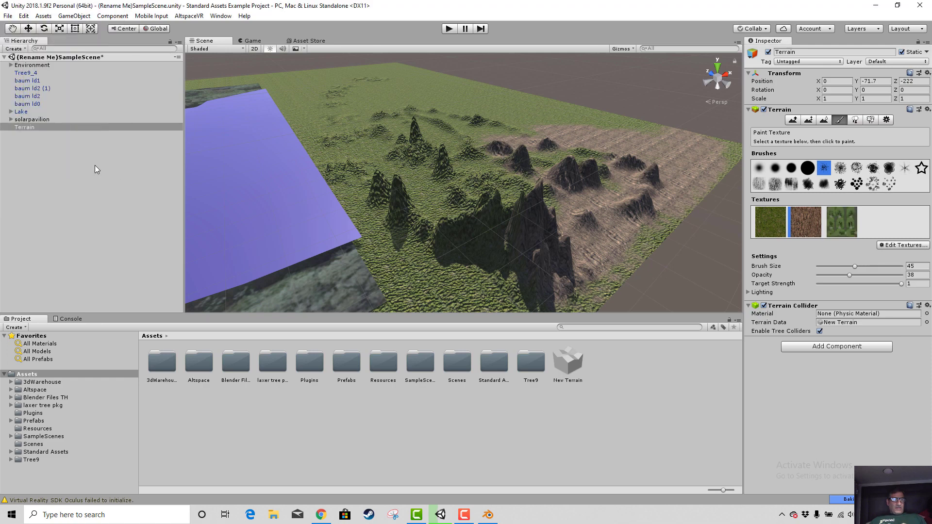
- Paint the new leafy Broadleaf texture over the grassy valley and slopes between the dark peaks
click(843, 225)
mouse_move(478, 175)
mouse_down()
mouse_move(436, 203)
mouse_move(427, 240)
mouse_move(491, 244)
mouse_move(479, 243)
mouse_move(563, 225)
mouse_up()
scroll(583, 192, up, 2)
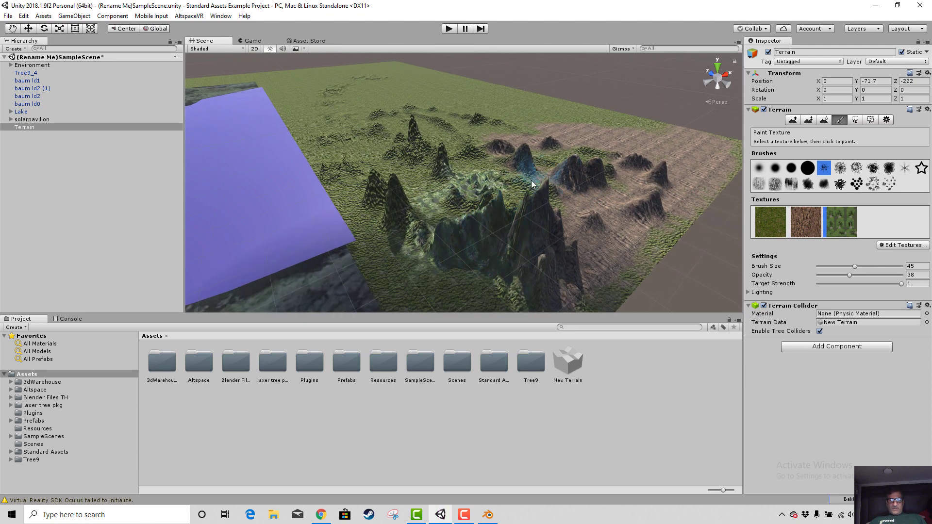
scroll(509, 187, up, 4)
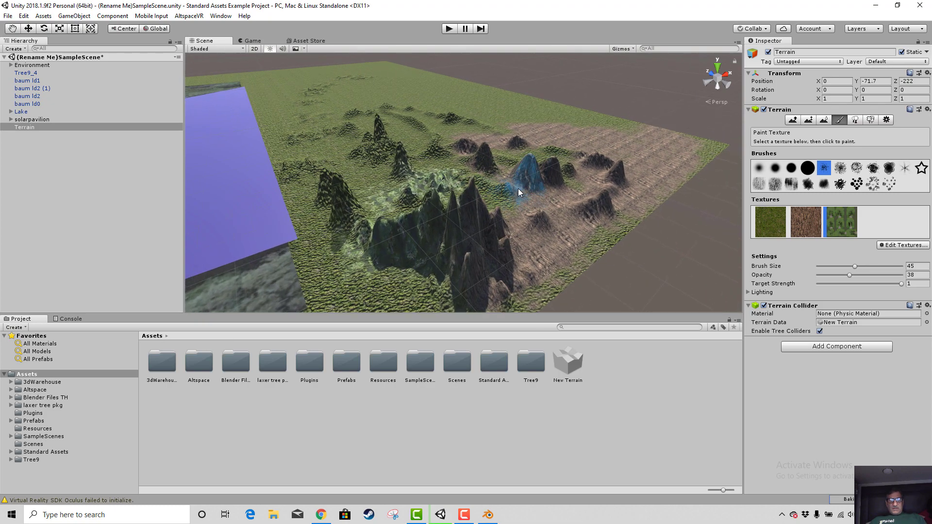
scroll(505, 187, up, 8)
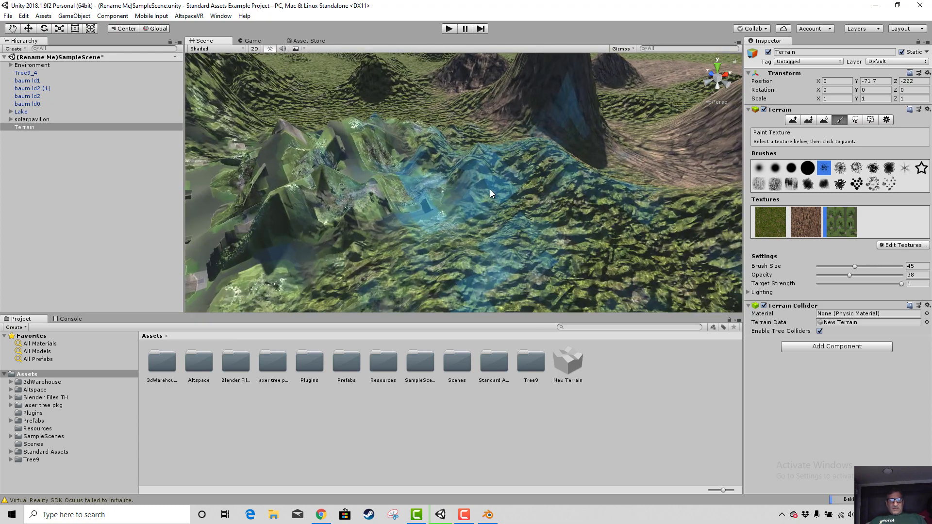
scroll(520, 132, down, 10)
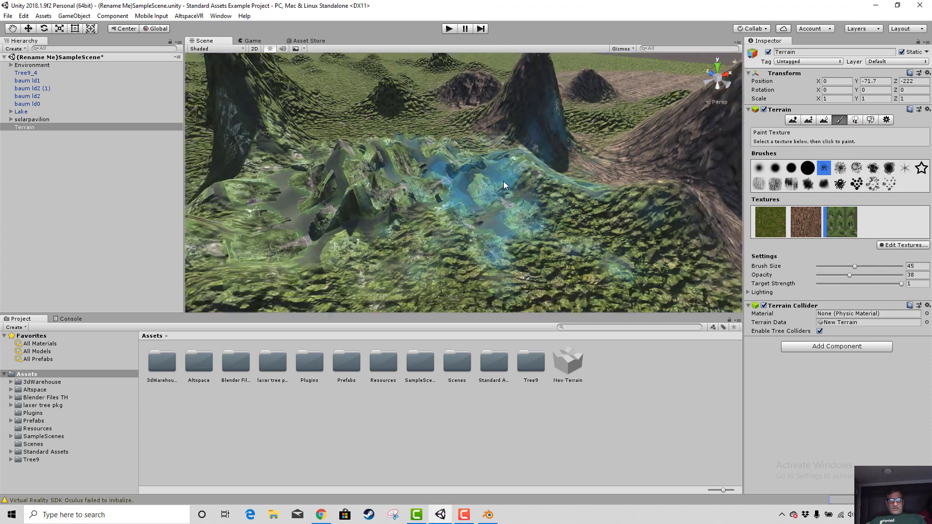
drag(422, 248, 532, 234)
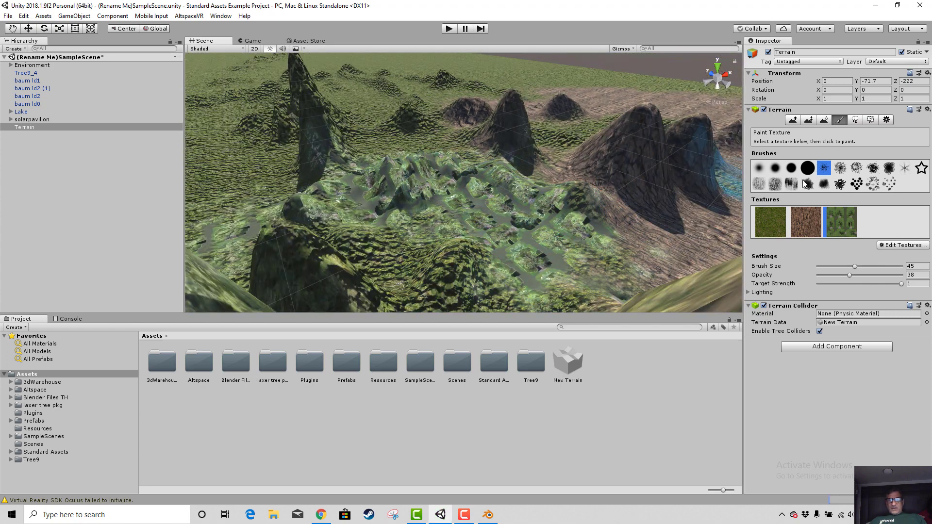
- Paint the leafy texture around the foot of the brown peaks at brush size 25 and touch up the valley at size 9
click(839, 267)
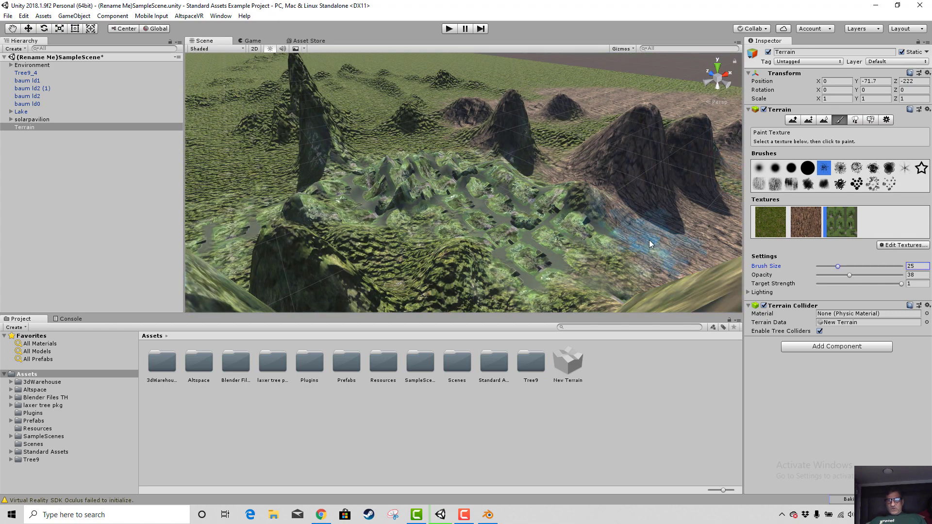
mouse_move(672, 245)
mouse_down()
mouse_move(680, 222)
mouse_move(654, 142)
mouse_move(554, 118)
mouse_move(424, 119)
mouse_move(694, 185)
mouse_up()
scroll(537, 195, up, 3)
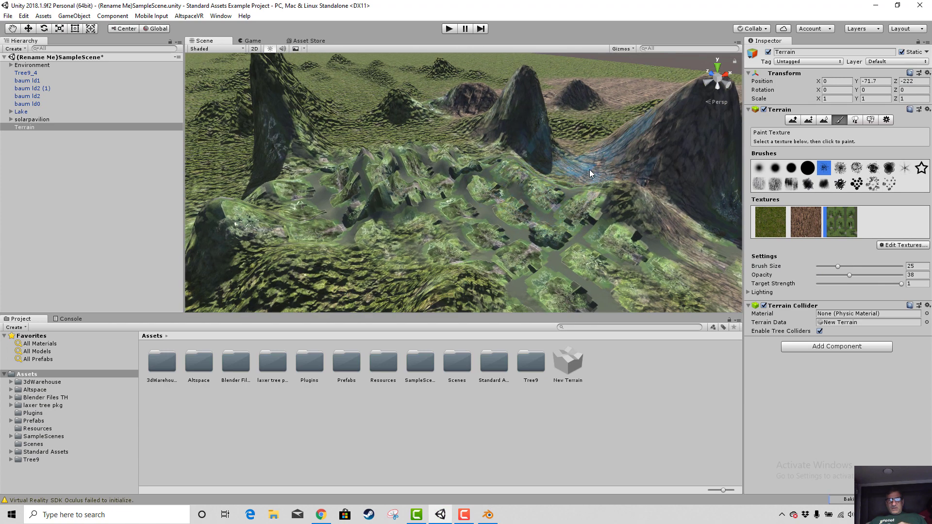
drag(834, 266, 825, 267)
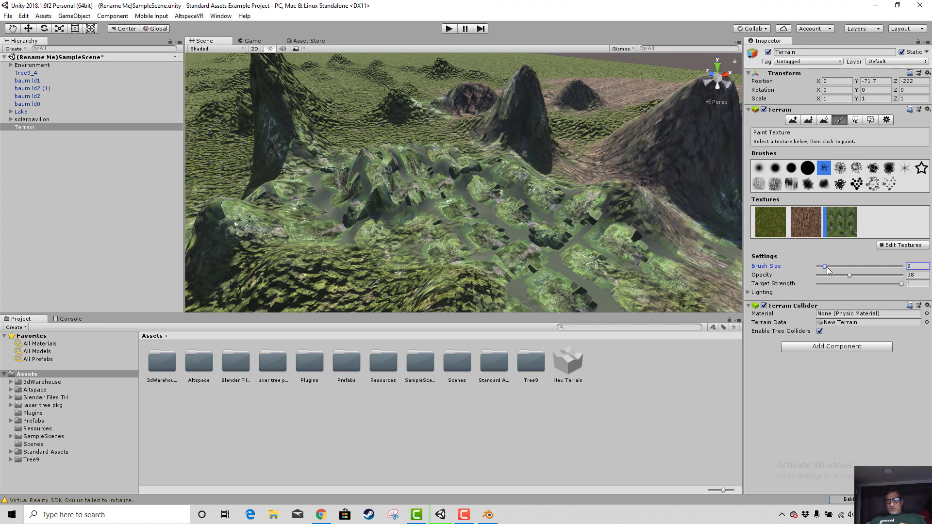
drag(645, 206, 587, 202)
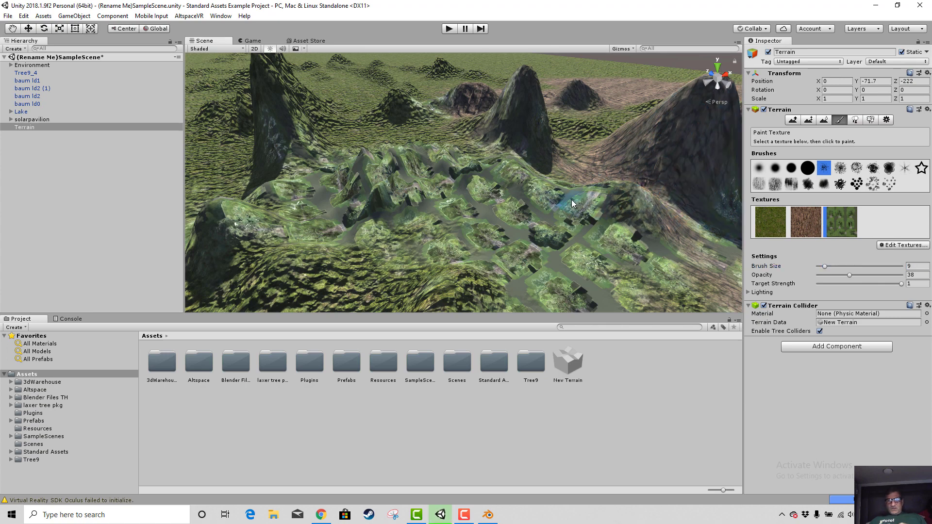
- Paint patches of the brown ground texture across the leafy valley, using the diamond-pattern brush
click(813, 223)
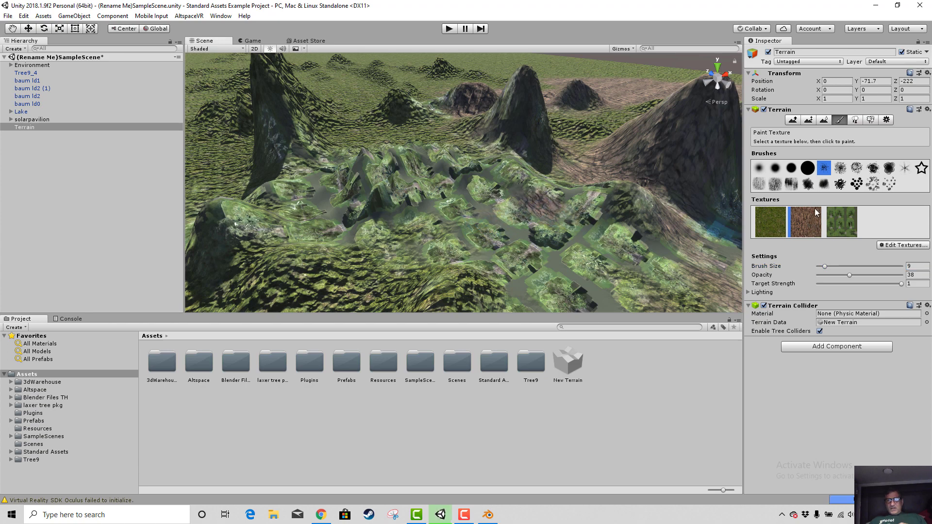
click(856, 183)
mouse_move(482, 210)
mouse_down()
mouse_move(522, 193)
mouse_move(481, 136)
mouse_move(422, 137)
mouse_up()
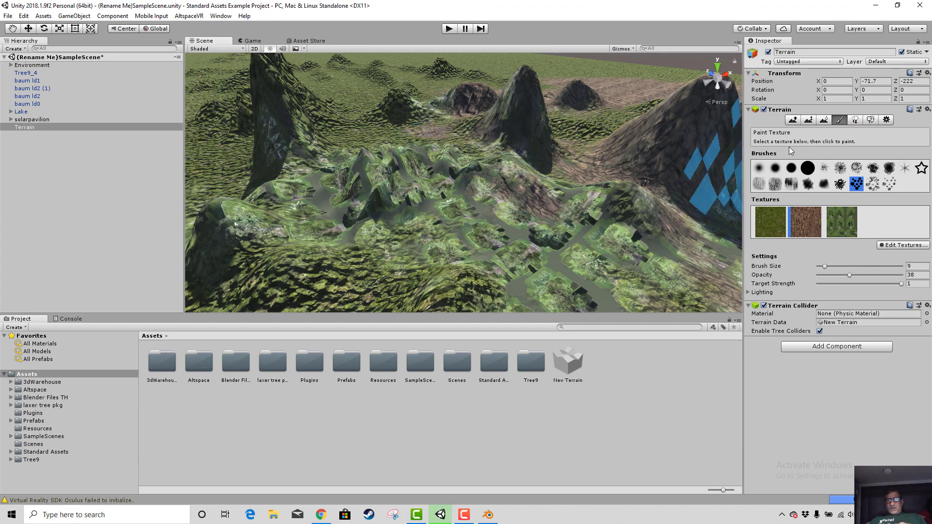
- Smooth the height of the peaks around the leafy valley with the Smooth Height tool
click(824, 121)
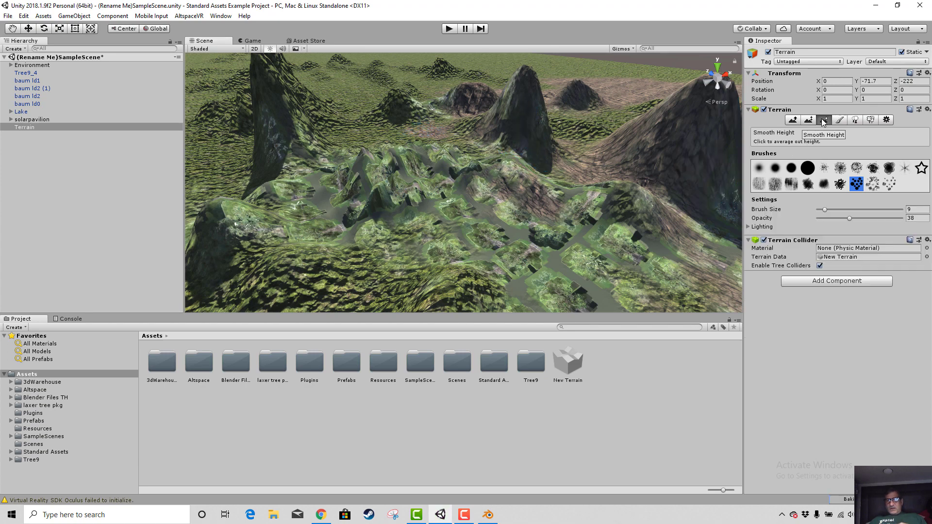
mouse_move(520, 100)
mouse_down()
mouse_move(509, 93)
mouse_move(546, 94)
mouse_move(514, 93)
mouse_move(500, 161)
mouse_move(388, 170)
mouse_move(384, 217)
mouse_move(477, 258)
mouse_move(630, 207)
mouse_move(474, 221)
mouse_move(239, 218)
mouse_move(265, 117)
mouse_move(262, 66)
mouse_move(387, 87)
mouse_move(540, 92)
mouse_move(511, 94)
mouse_up()
scroll(488, 182, down, 5)
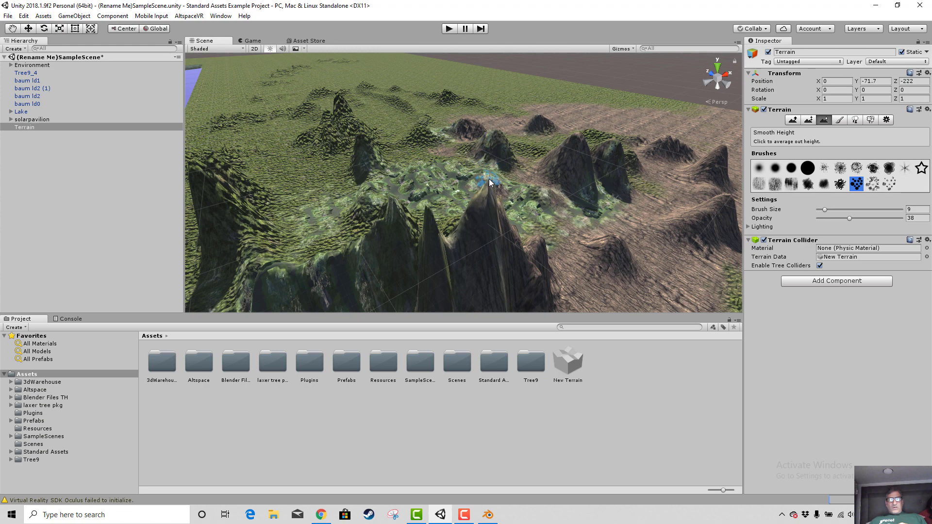
mouse_move(489, 182)
mouse_down()
mouse_move(321, 230)
mouse_move(304, 264)
mouse_move(559, 200)
mouse_move(523, 235)
mouse_move(504, 232)
mouse_move(531, 229)
mouse_up()
- Examine the whole terrain together with the aerial image, the lake and the painted peaks
scroll(505, 229, down, 3)
scroll(412, 214, down, 6)
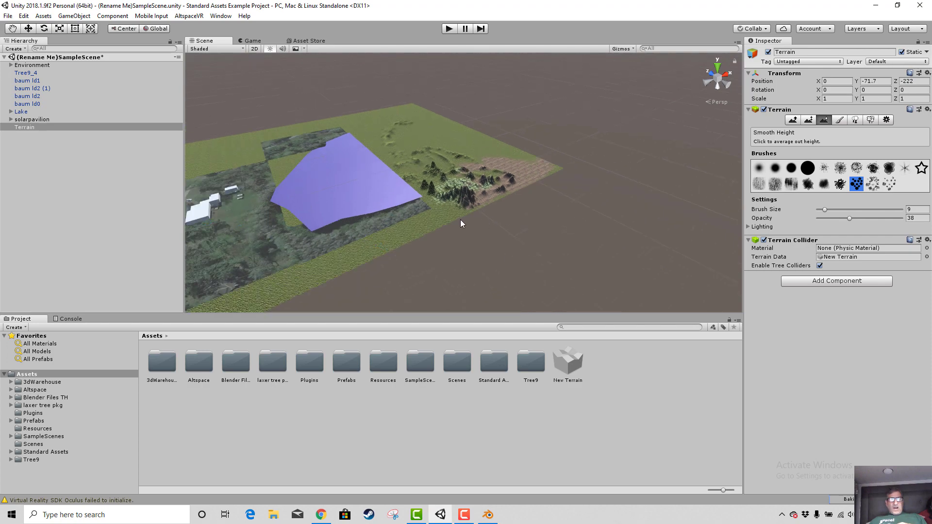
scroll(445, 226, up, 4)
scroll(427, 226, down, 4)
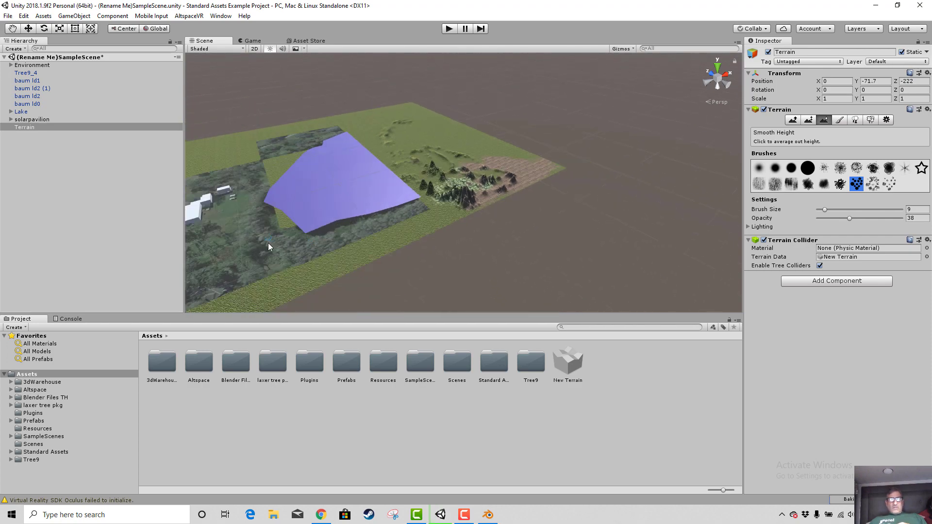
scroll(268, 243, down, 4)
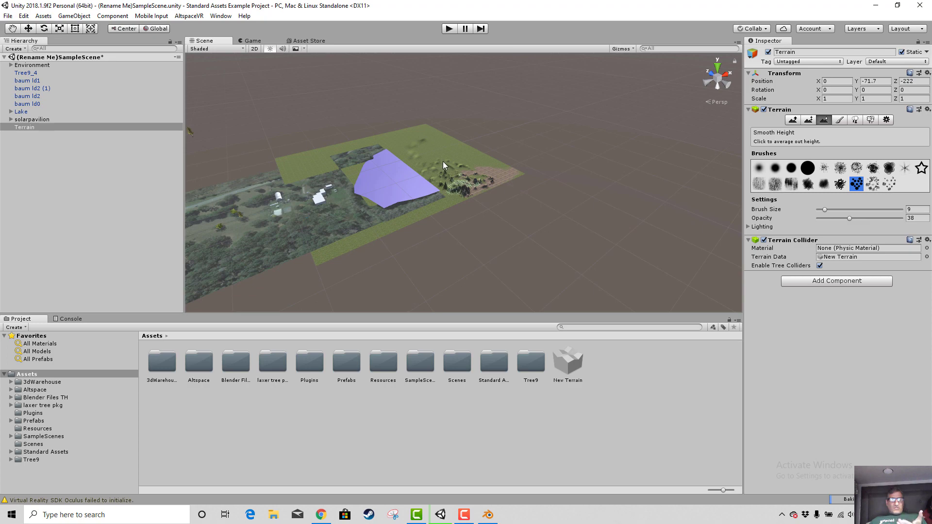
scroll(279, 245, down, 2)
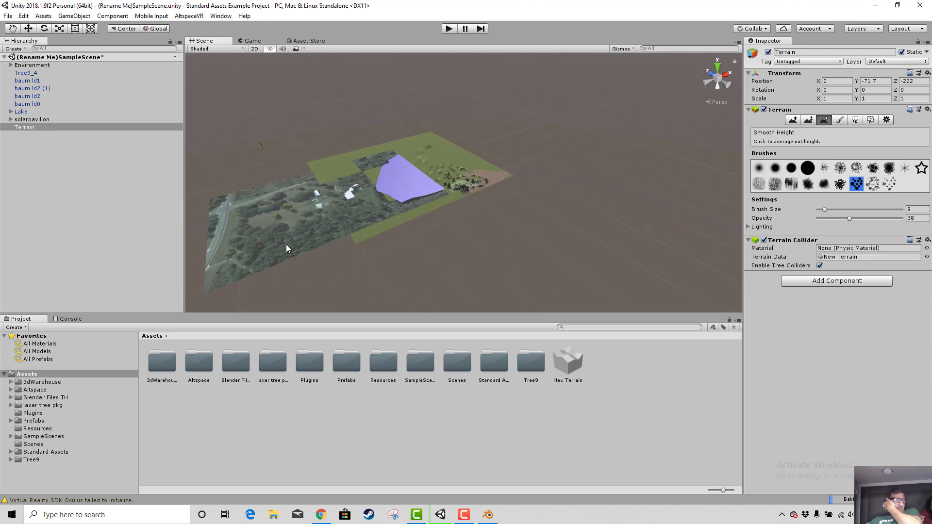
scroll(489, 194, up, 6)
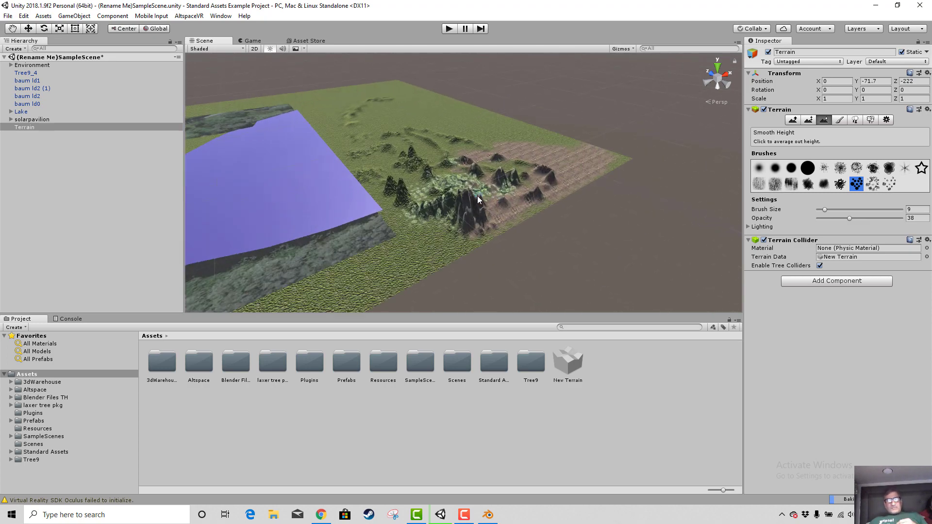
scroll(477, 197, up, 1)
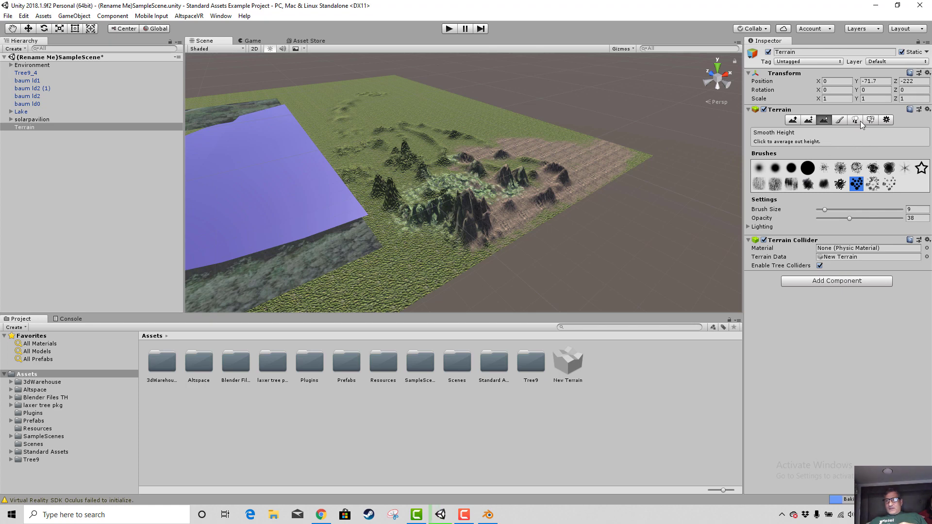
- Add the ParticleFirecloud image from the project textures as a new paint texture for the terrain, keeping size 15 by 15
click(840, 121)
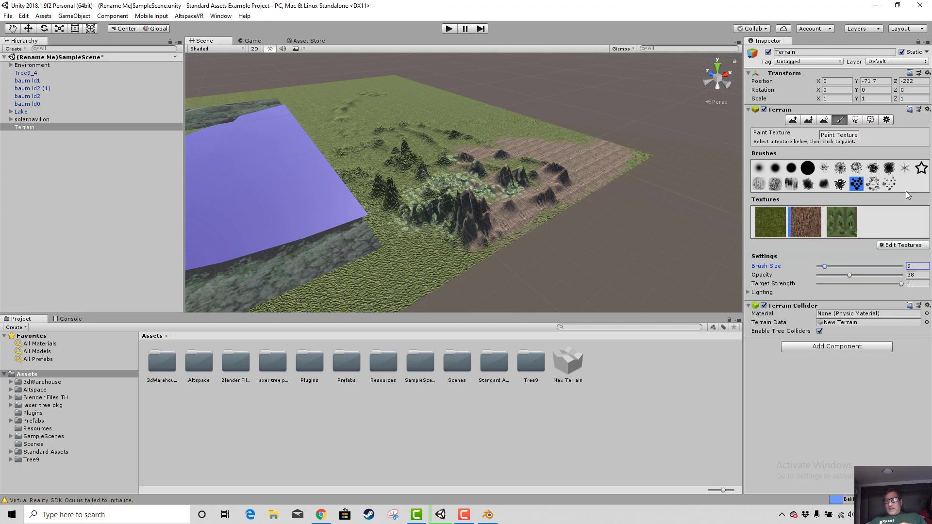
click(901, 246)
click(901, 248)
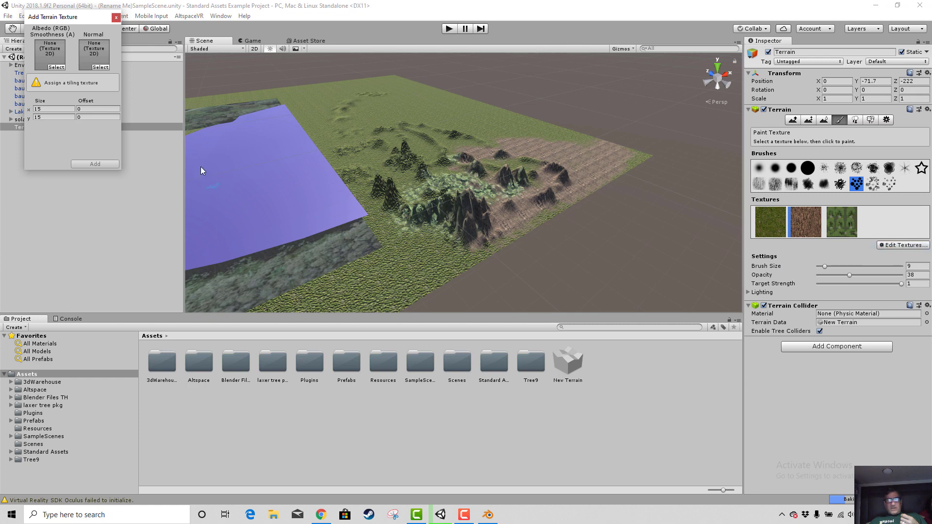
click(56, 68)
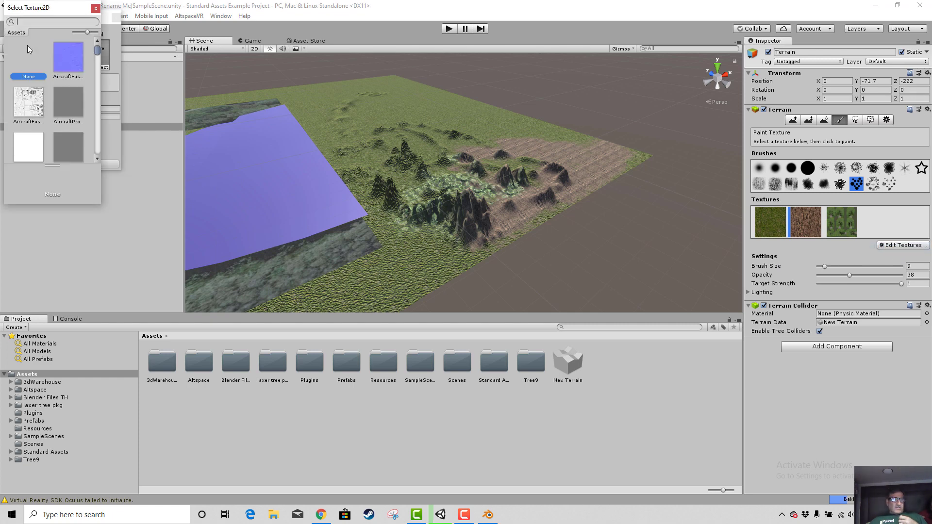
scroll(41, 86, down, 8)
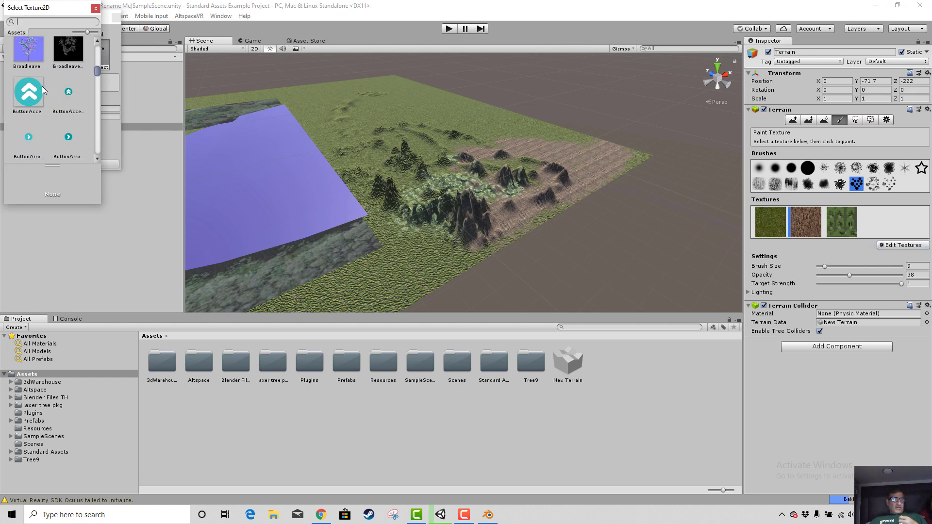
scroll(42, 86, down, 6)
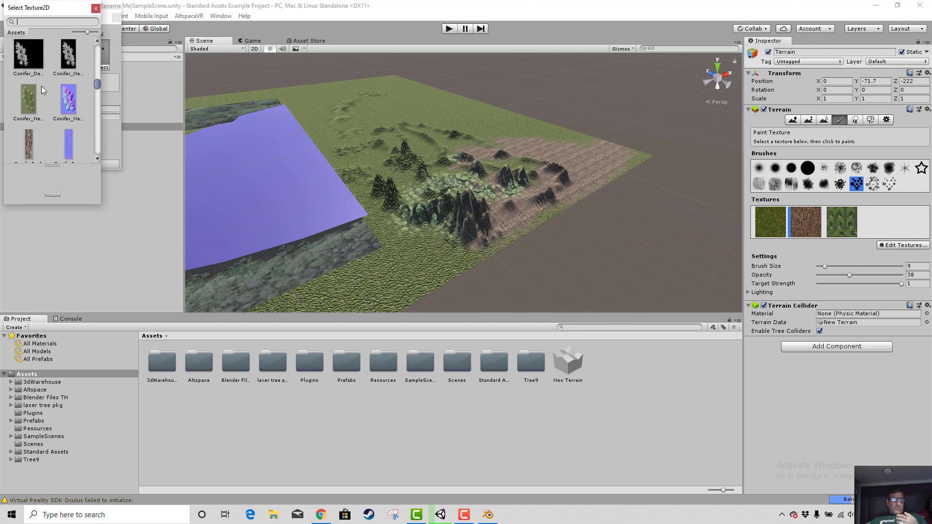
scroll(41, 85, down, 6)
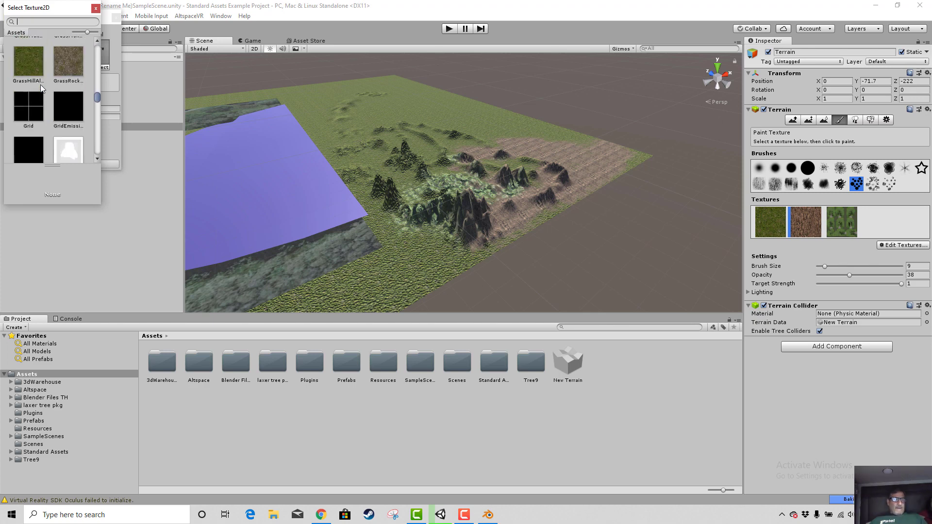
scroll(34, 91, down, 6)
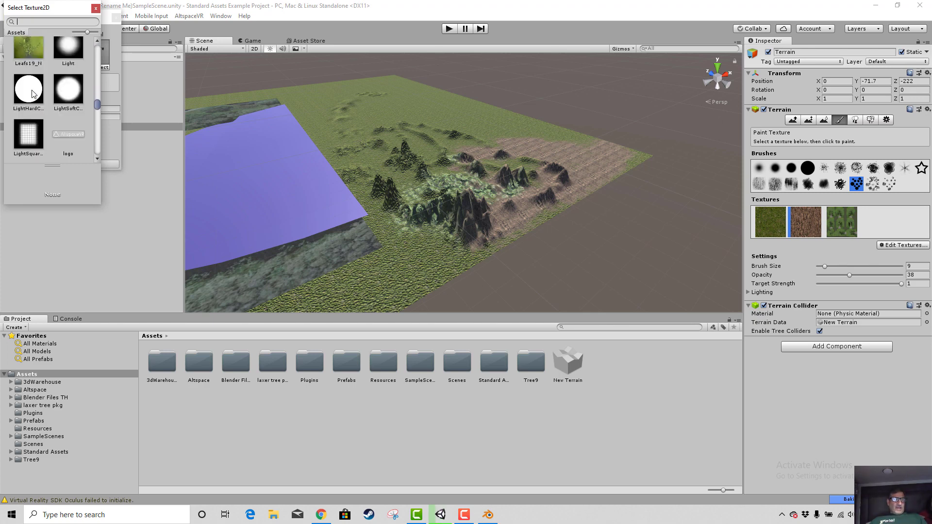
scroll(33, 93, down, 8)
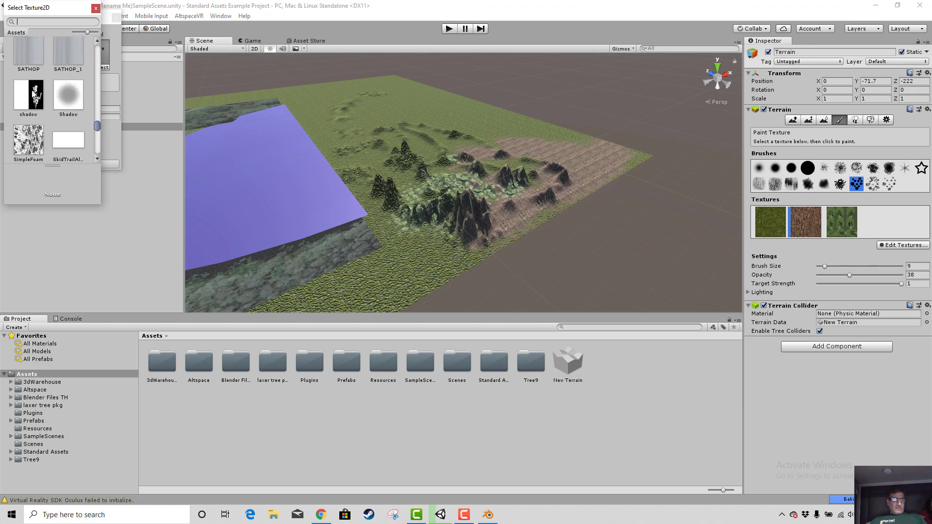
scroll(32, 92, down, 8)
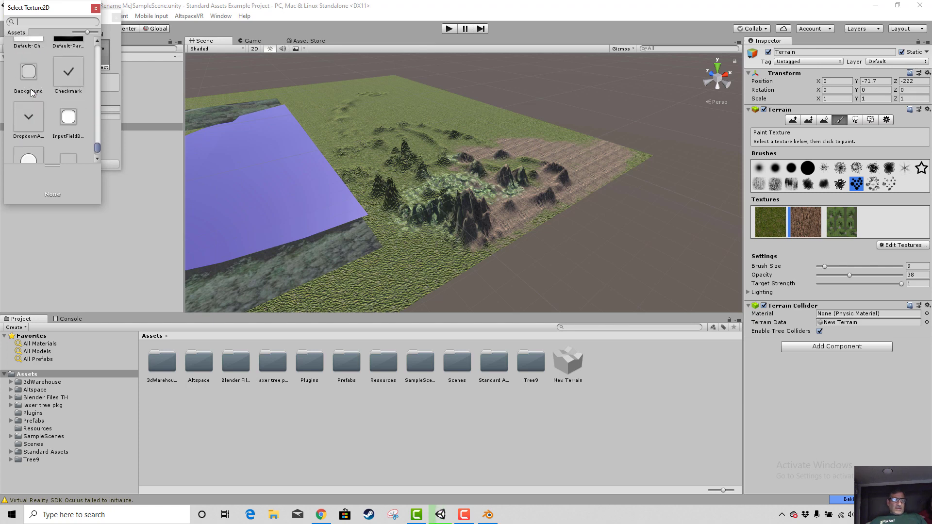
scroll(31, 88, up, 3)
scroll(27, 93, up, 10)
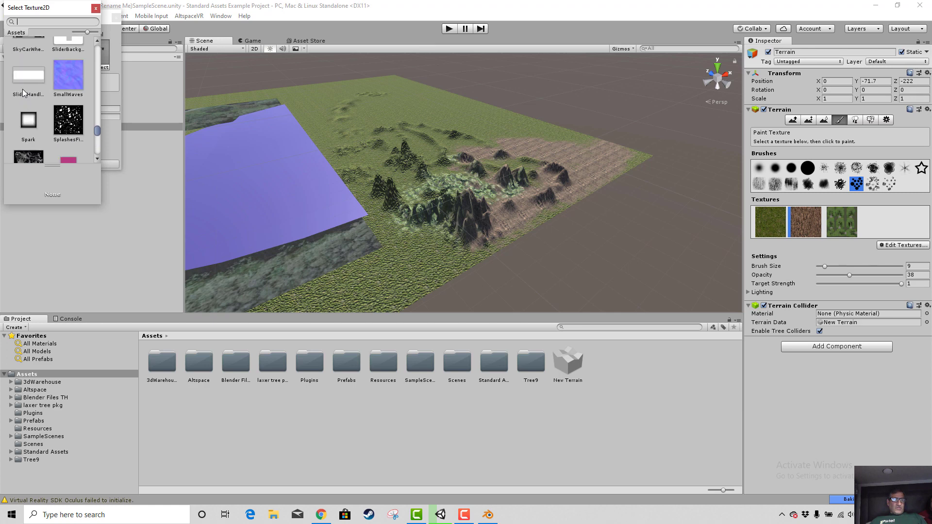
scroll(20, 92, up, 4)
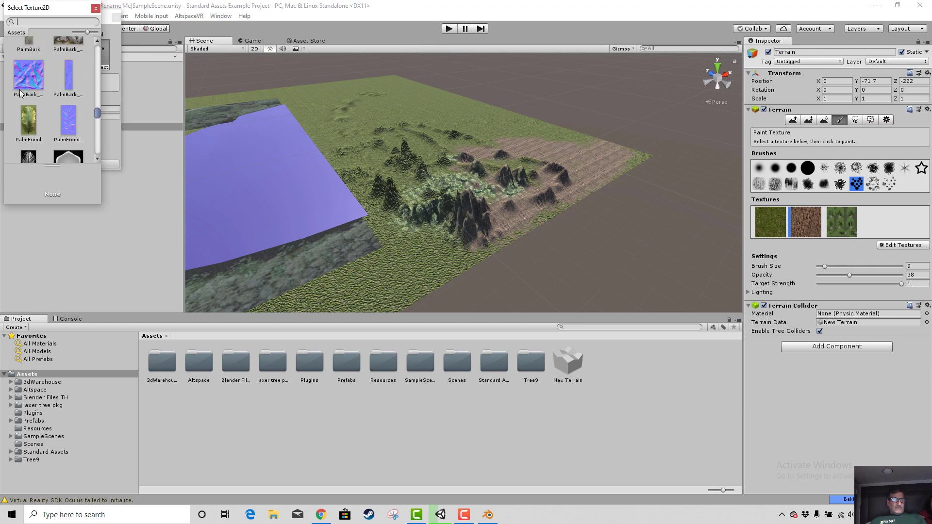
scroll(15, 94, down, 6)
click(40, 131)
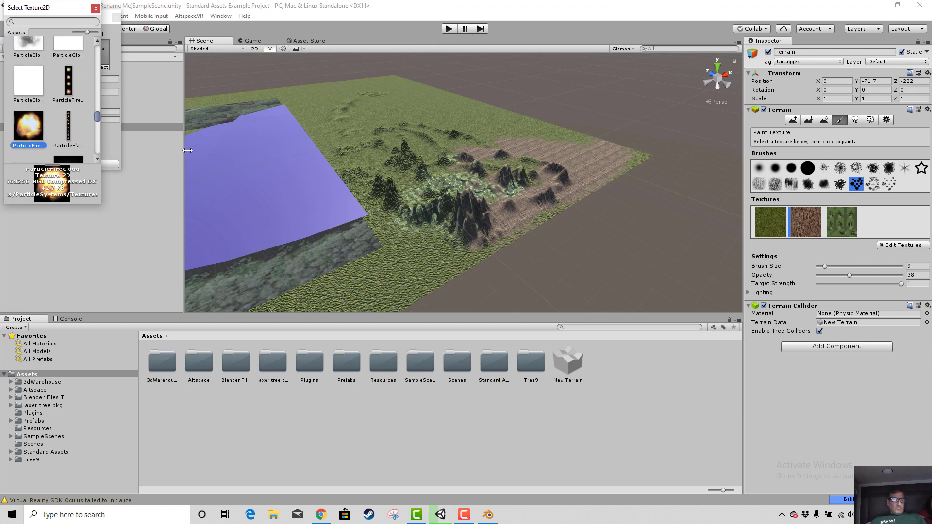
double_click(25, 127)
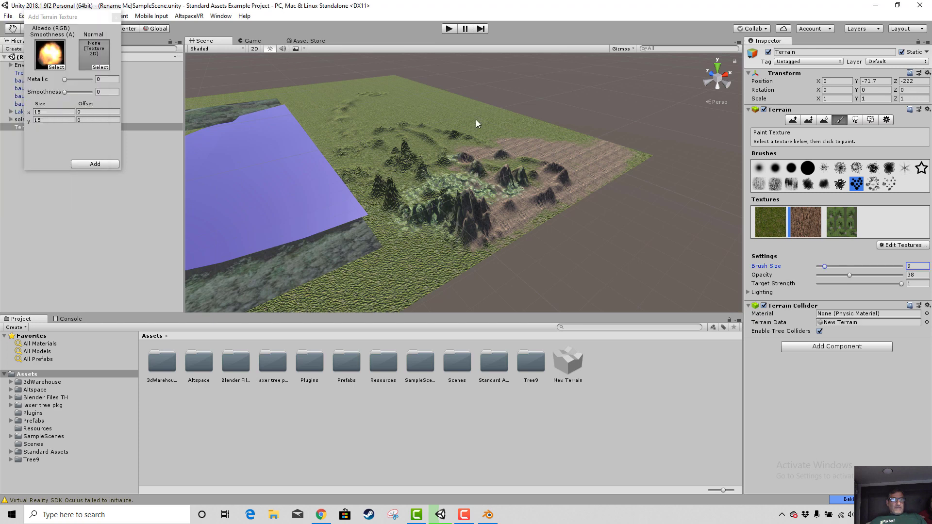
click(99, 164)
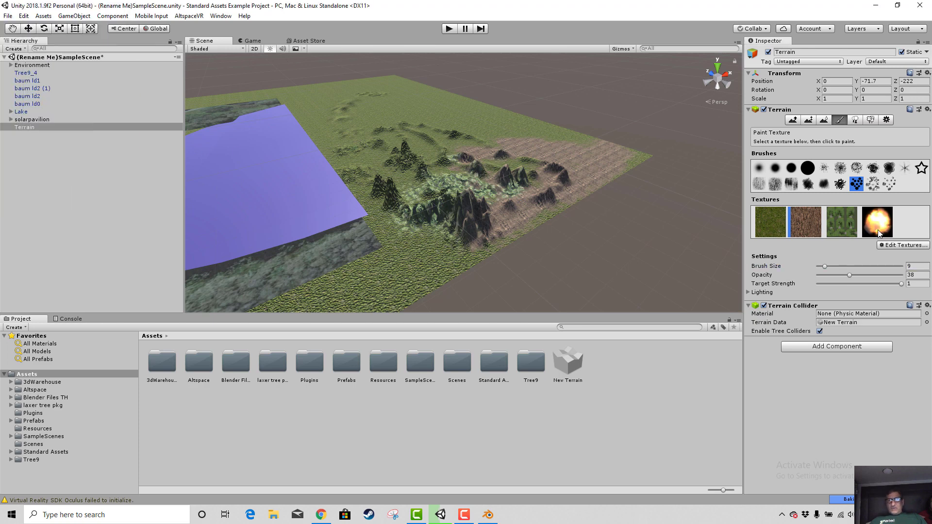
- Paint patches of the fire texture on the grass beside the peaks and along the edge of the leafy valley at brush size 9
click(878, 231)
drag(435, 151, 424, 150)
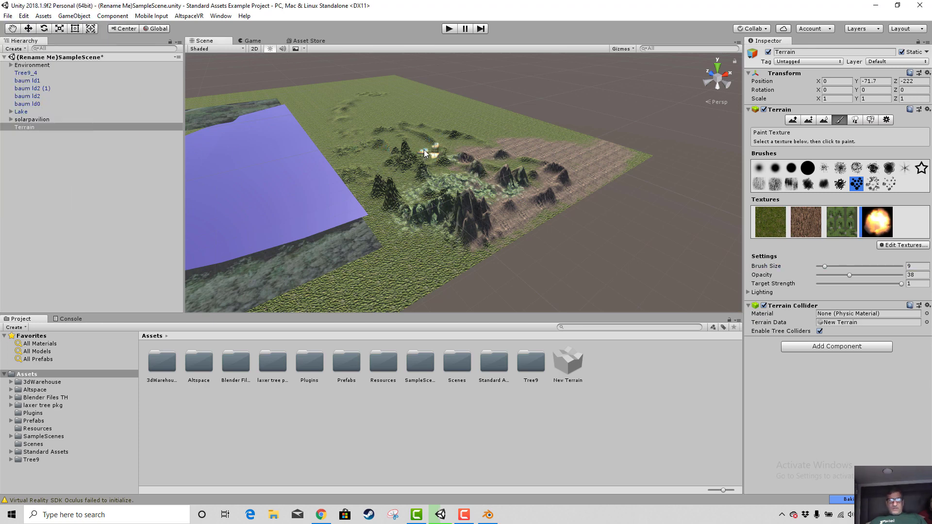
click(423, 137)
click(411, 140)
scroll(504, 175, up, 10)
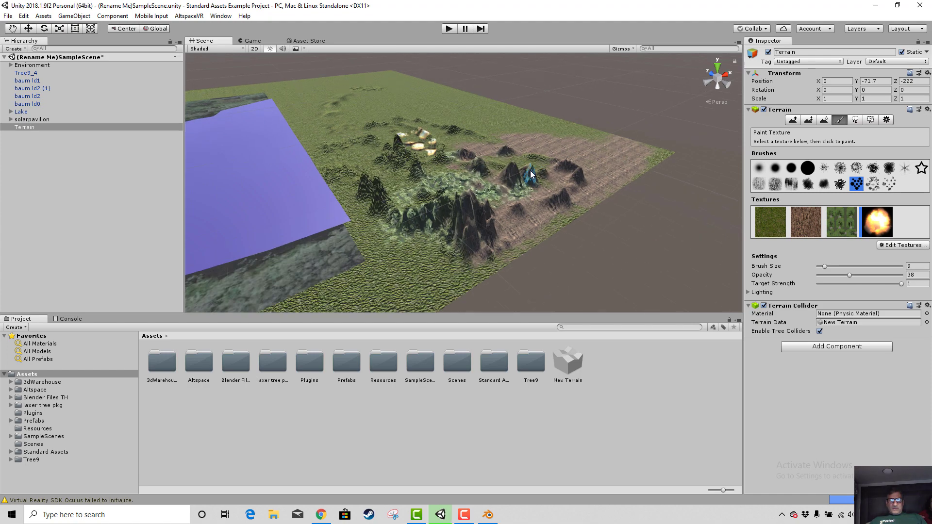
scroll(504, 175, up, 3)
drag(442, 170, 373, 177)
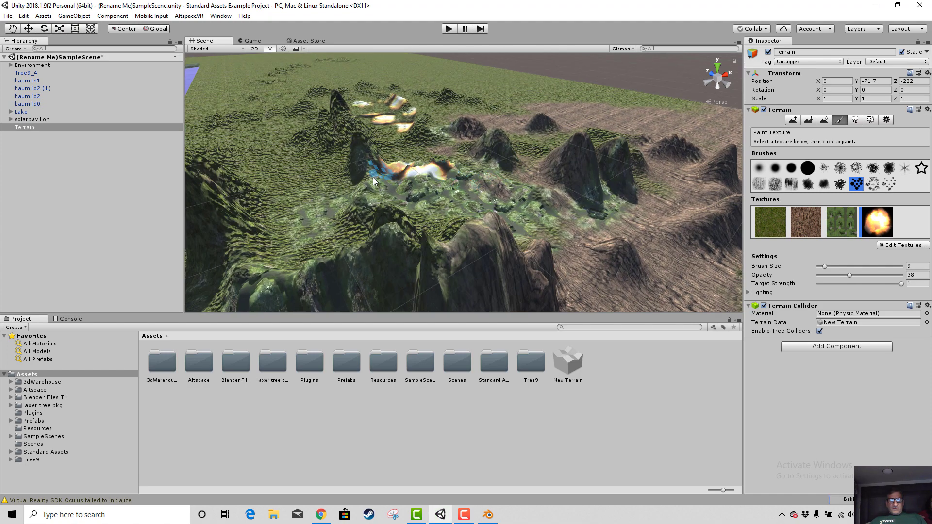
- Lower the whole terrain along the Y axis with the Move tool to Y position -79
scroll(231, 182, down, 10)
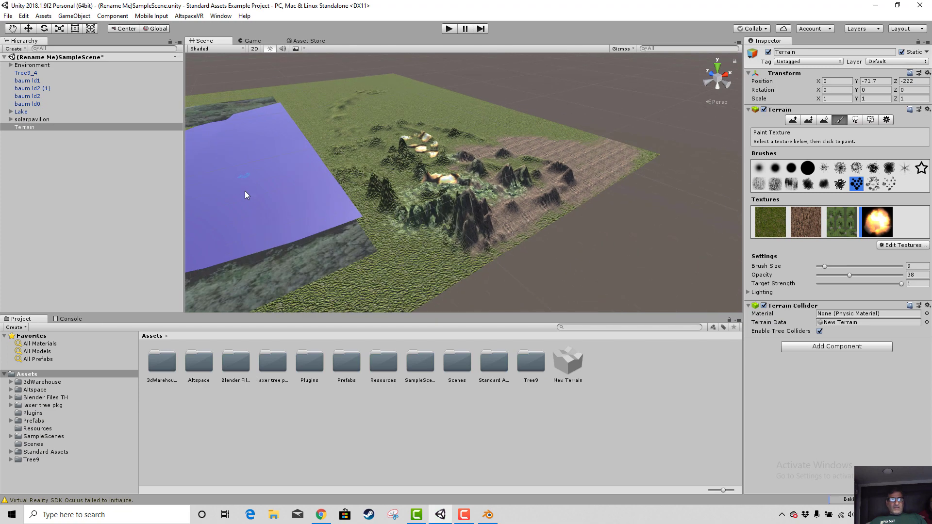
scroll(290, 208, down, 10)
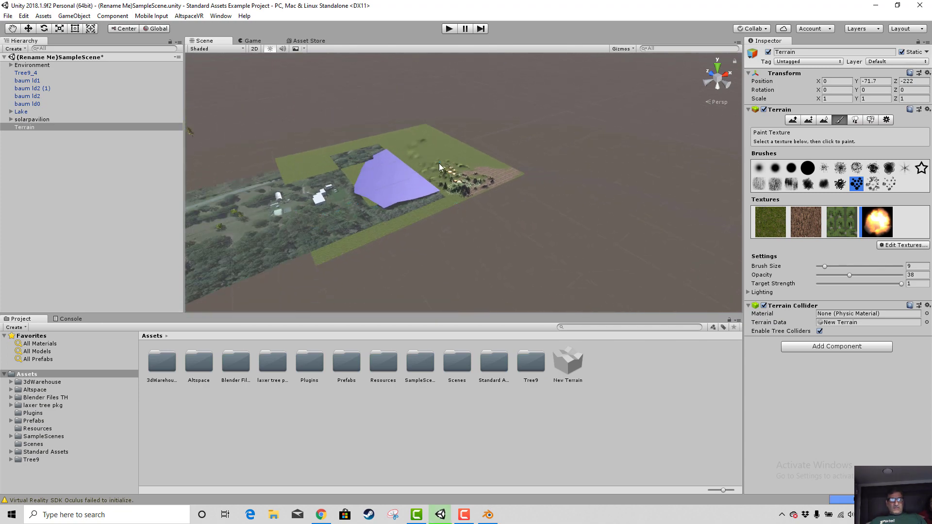
click(34, 127)
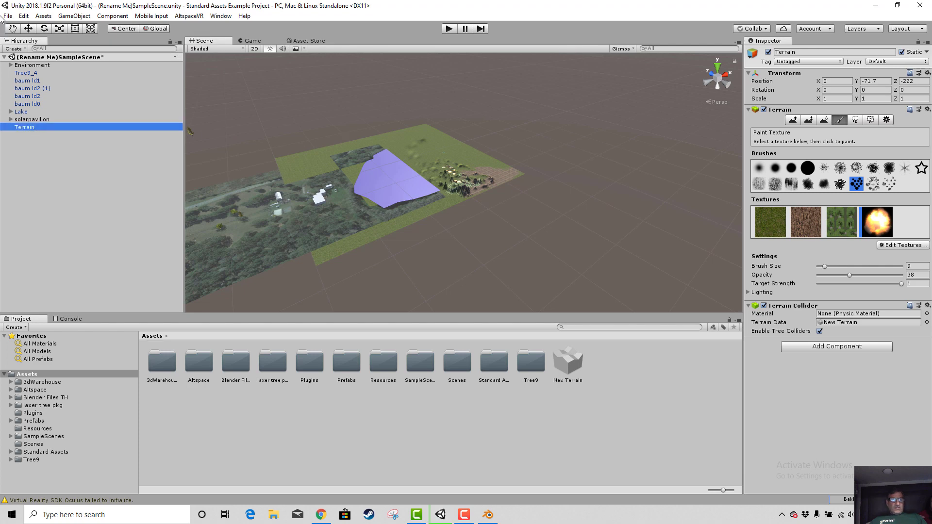
key(w)
drag(389, 128, 390, 127)
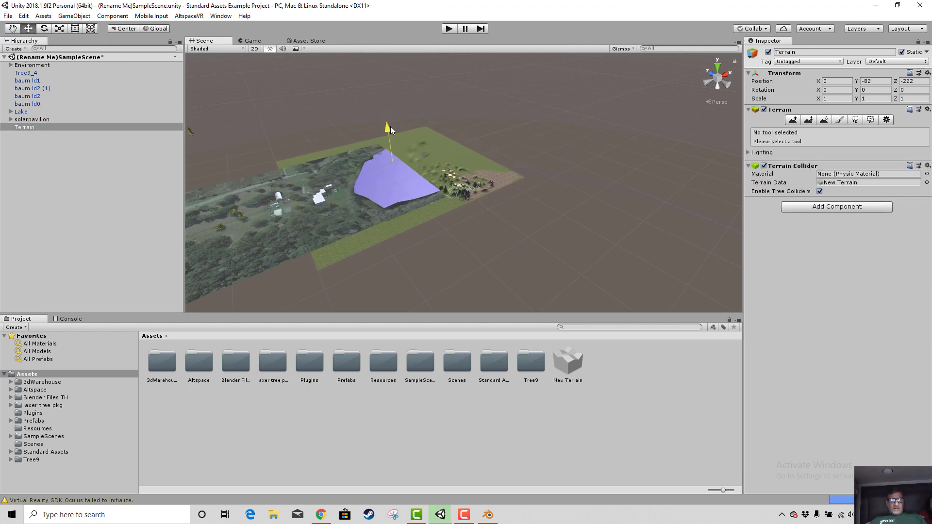
scroll(459, 239, up, 15)
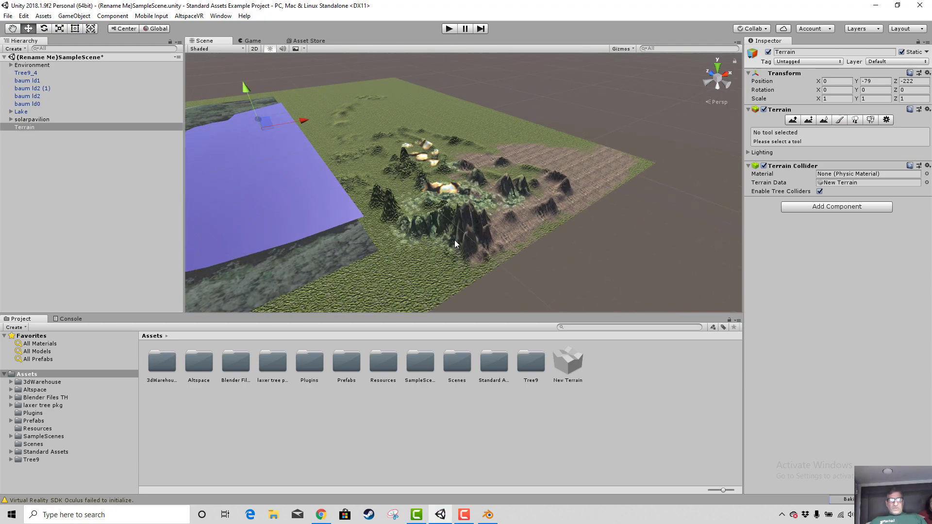
right_drag(454, 240, 340, 242)
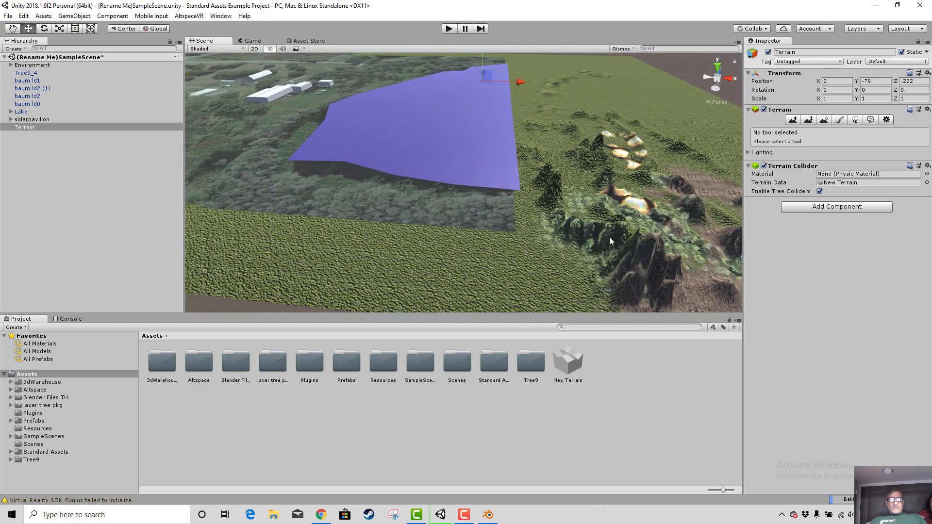
- Start another terrain texture and browse for its albedo image with smaller thumbnails and a taller image list
click(838, 119)
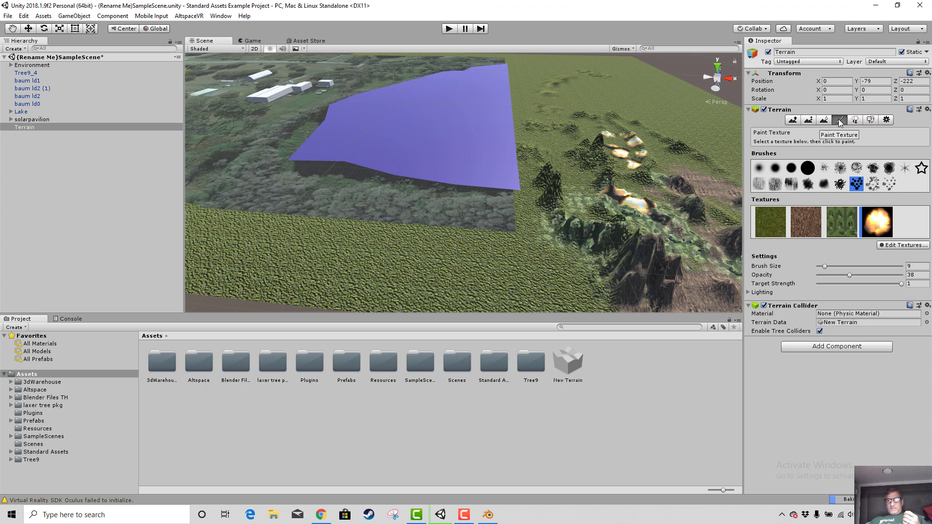
click(911, 247)
click(891, 249)
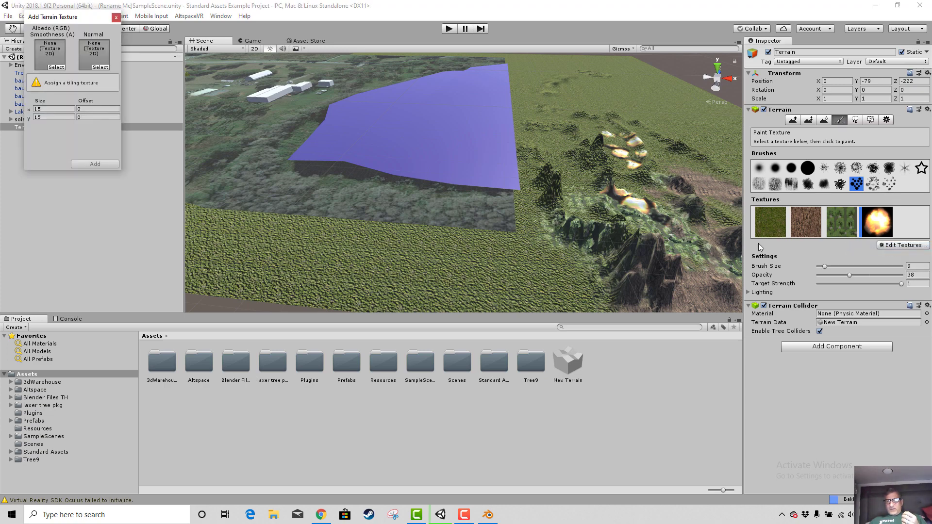
click(56, 68)
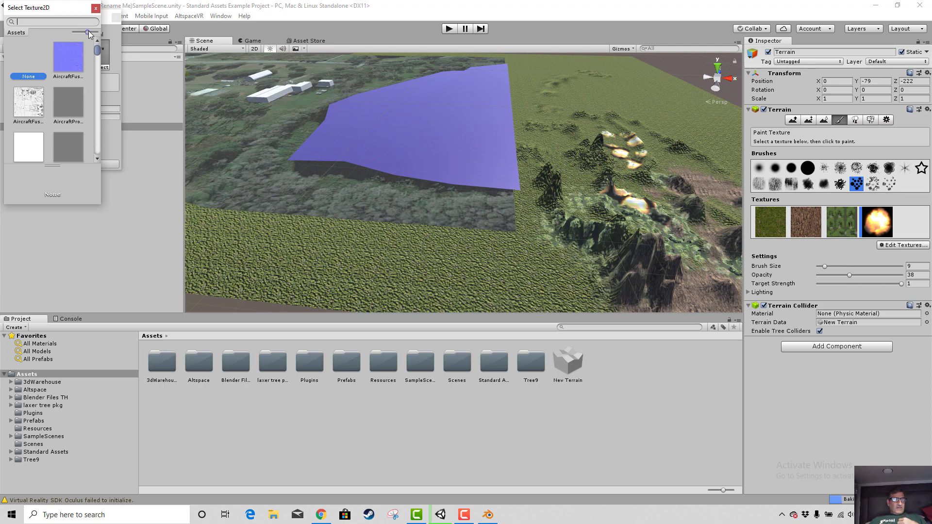
mouse_move(88, 31)
mouse_down()
mouse_move(69, 33)
mouse_move(77, 32)
mouse_up()
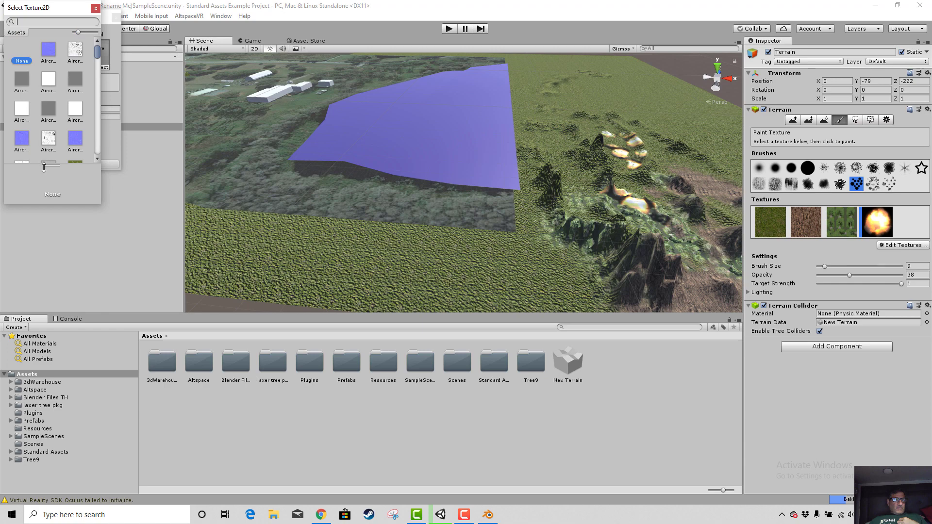
drag(49, 167, 54, 241)
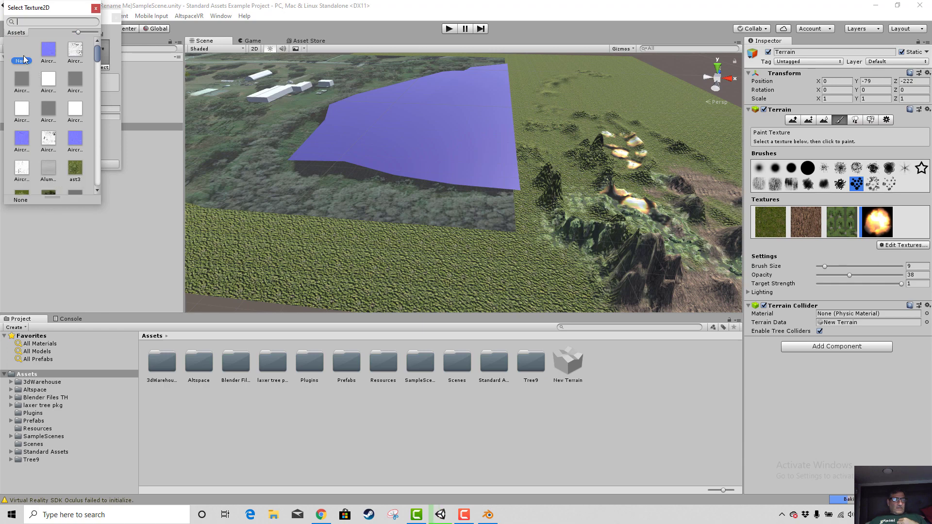
- Choose the dark green image whose name begins with "Rose" as the albedo of the new terrain texture
scroll(69, 89, down, 10)
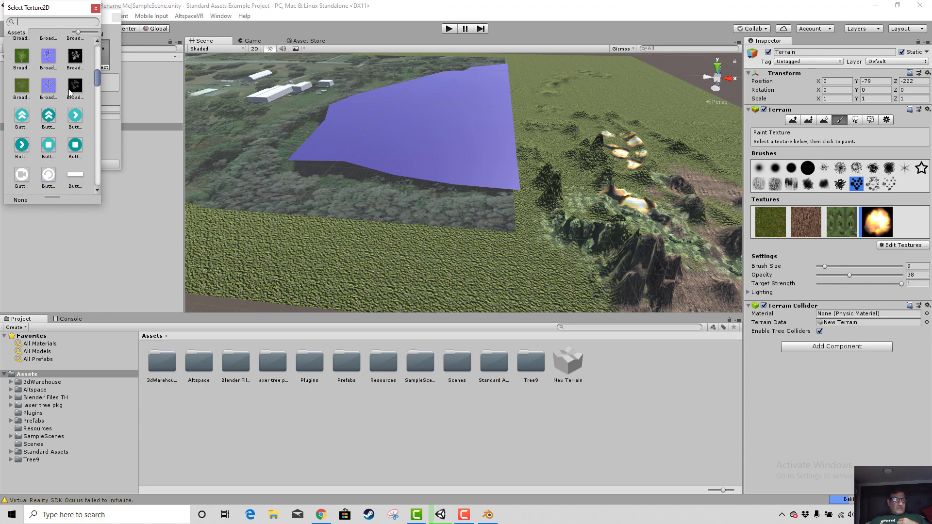
scroll(64, 90, down, 3)
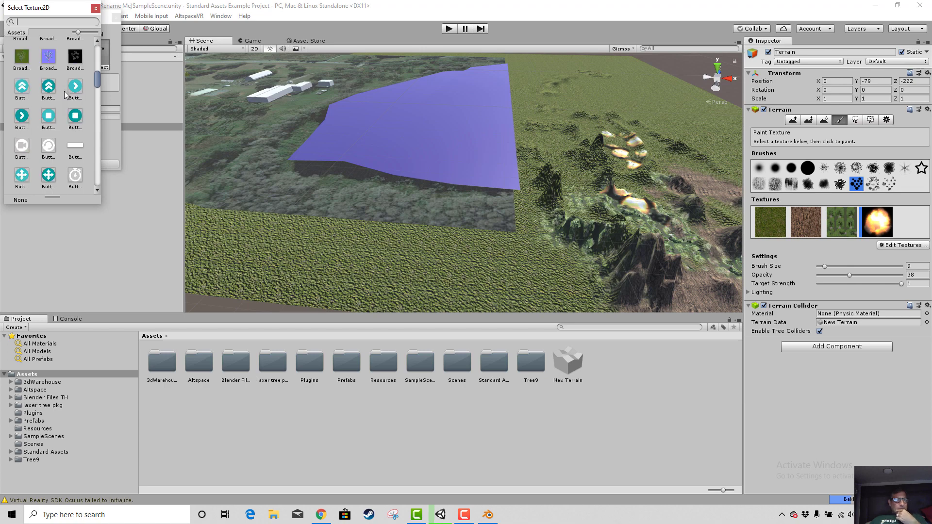
scroll(65, 93, down, 10)
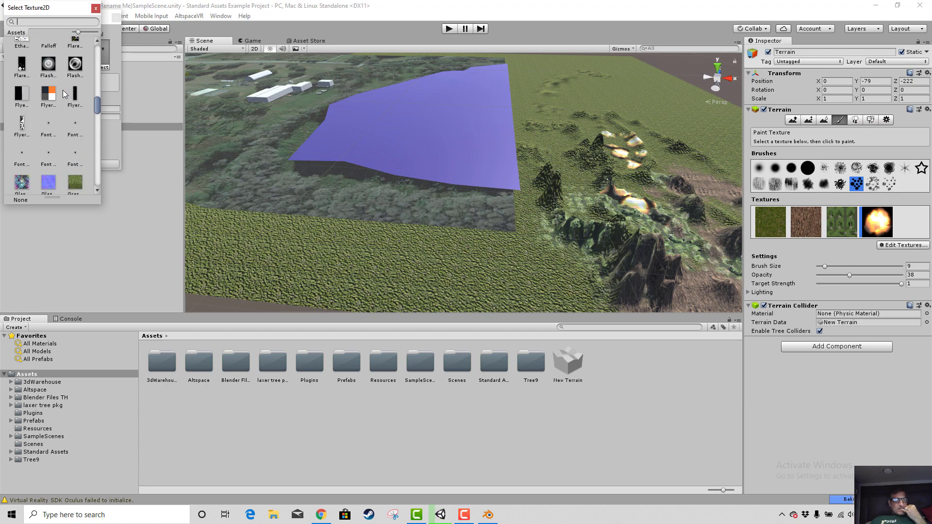
scroll(62, 91, down, 10)
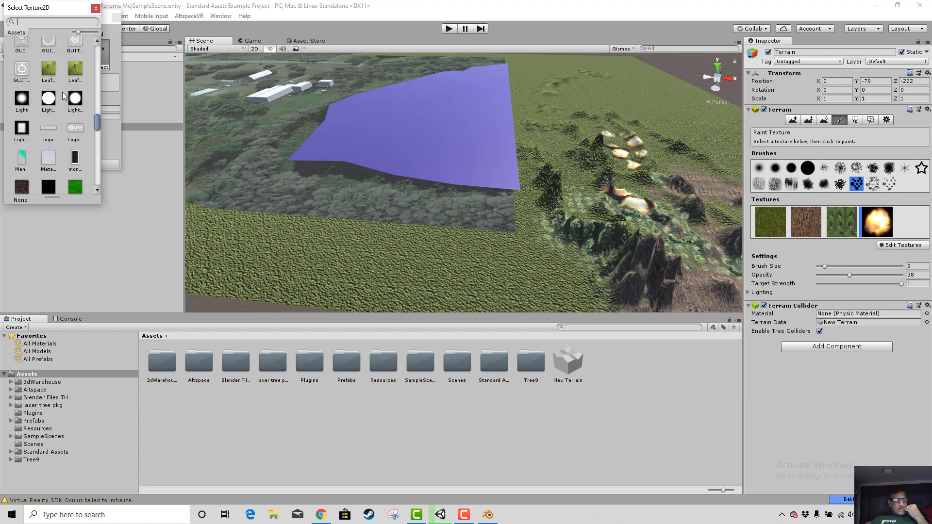
scroll(63, 95, down, 8)
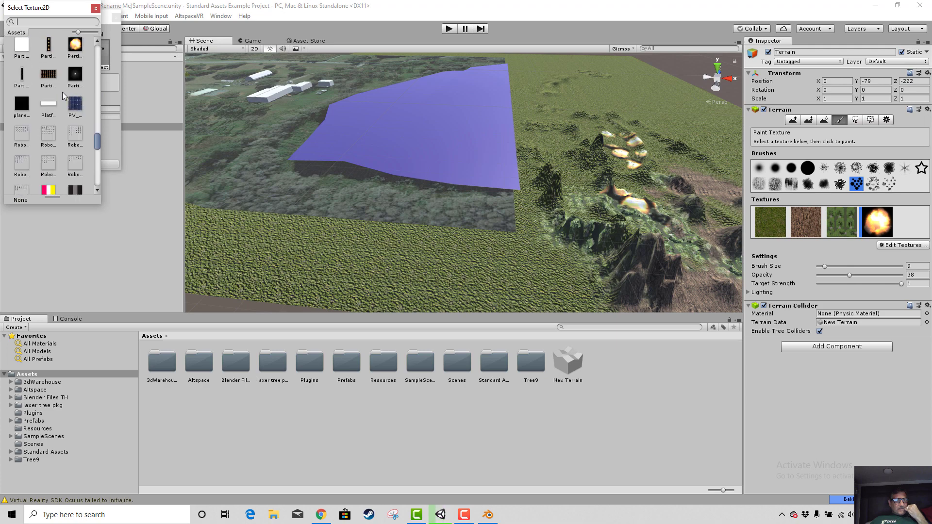
scroll(76, 144, down, 3)
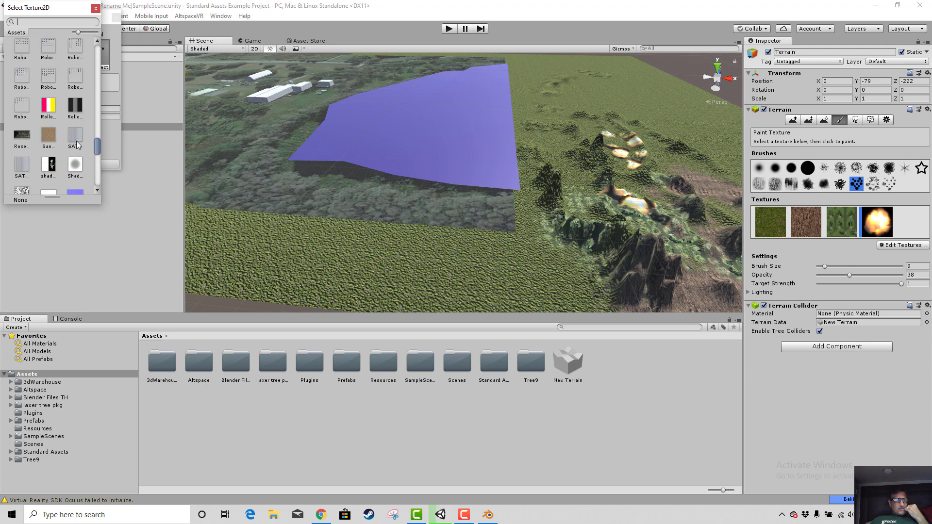
double_click(22, 138)
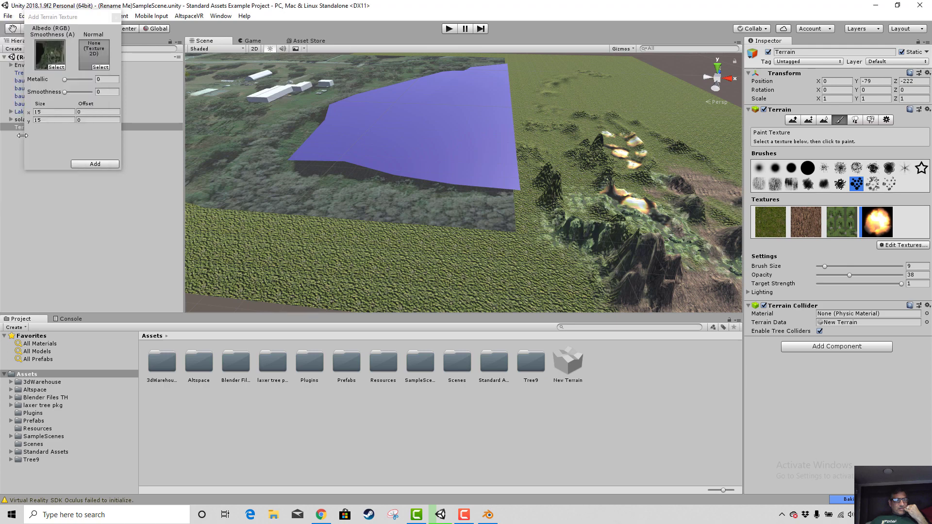
- Add the dark green texture to the terrain and paint a band of it on the grass strip near the aerial image's corner at brush size 9
click(100, 165)
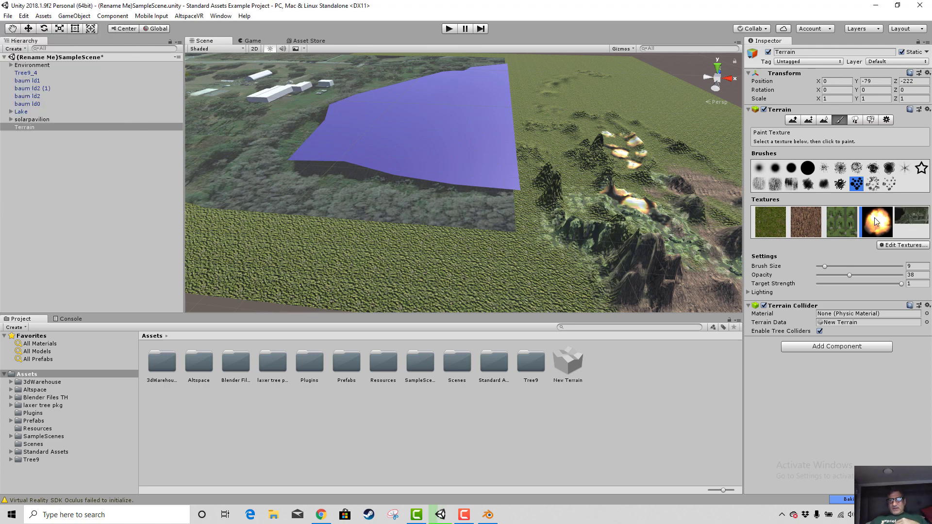
click(906, 218)
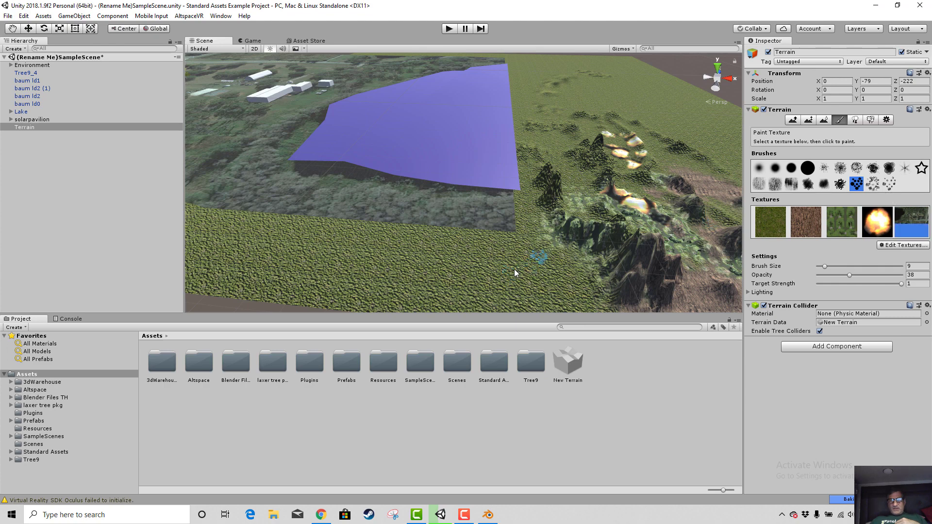
mouse_move(475, 260)
mouse_down()
mouse_move(512, 235)
mouse_move(479, 261)
mouse_move(507, 266)
mouse_move(494, 269)
mouse_up()
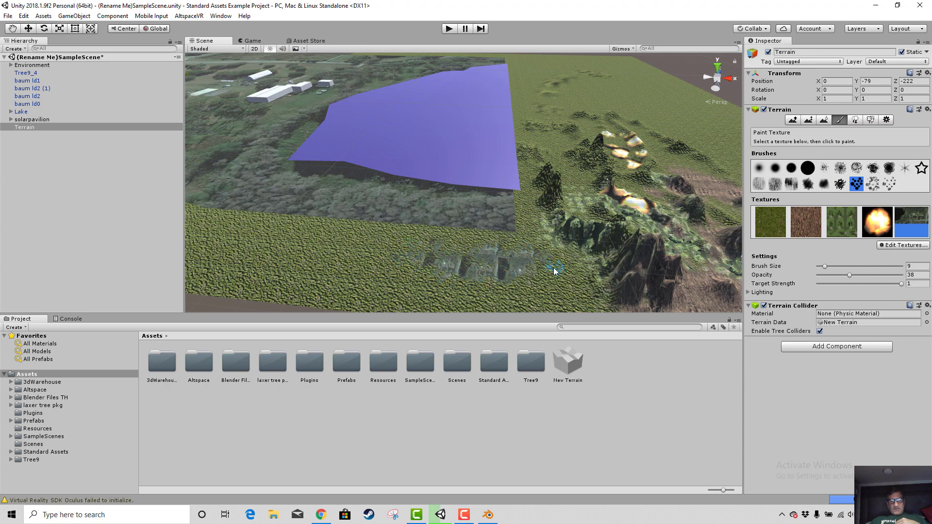
- Paint a second row of the dark green texture on the grass, between the first band and the terrain's outer edge
scroll(559, 271, up, 3)
middle_drag(580, 263, 575, 220)
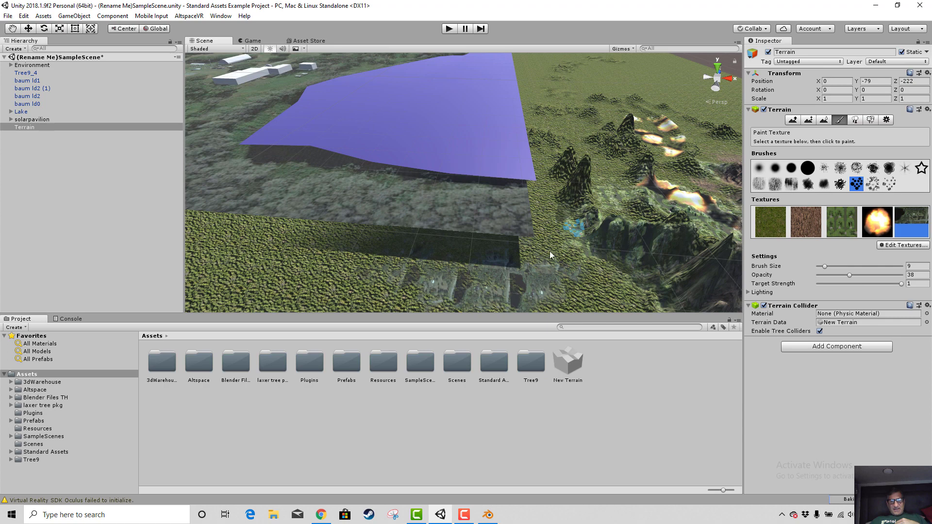
middle_drag(530, 253, 517, 227)
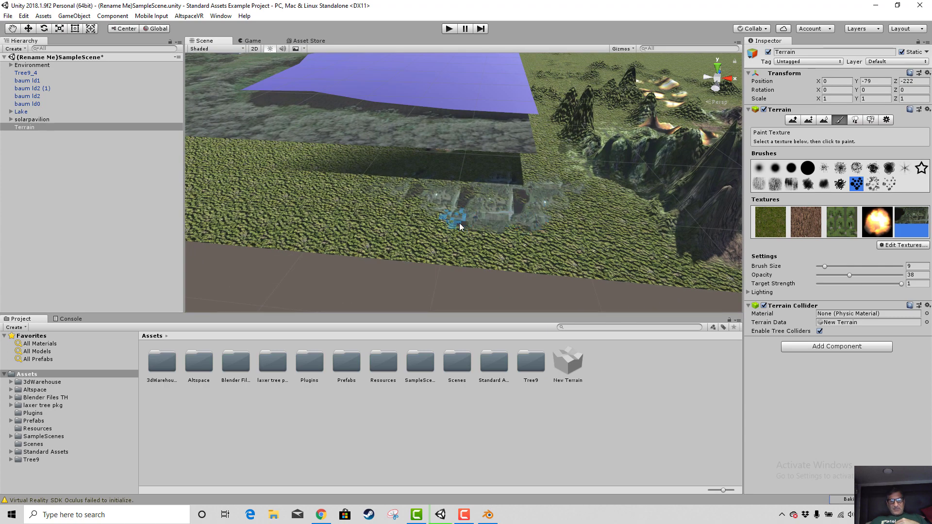
mouse_move(459, 223)
mouse_down()
mouse_move(395, 224)
mouse_move(429, 243)
mouse_move(471, 241)
mouse_up()
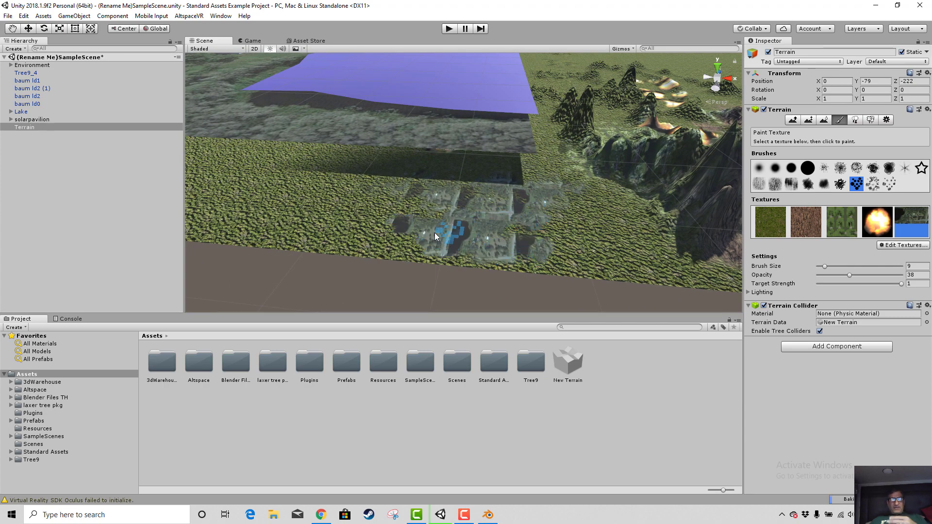
scroll(441, 226, down, 3)
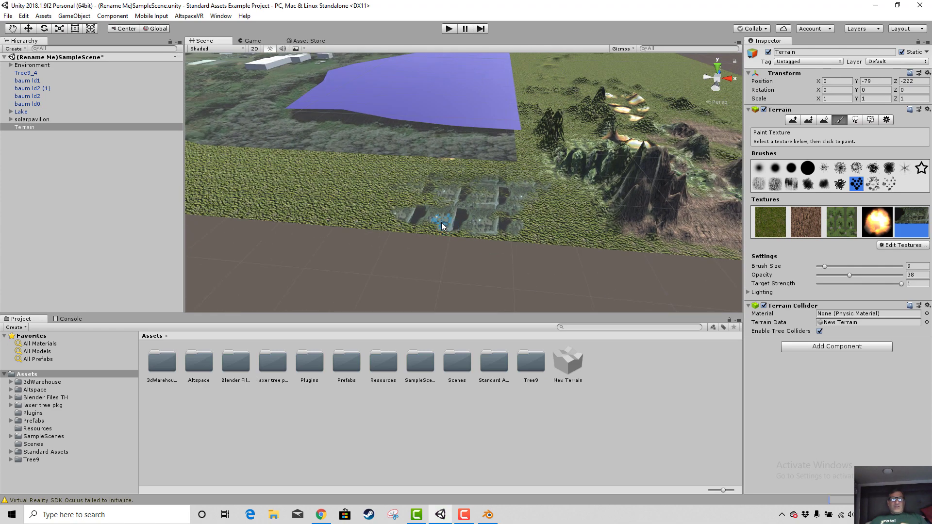
scroll(441, 223, down, 3)
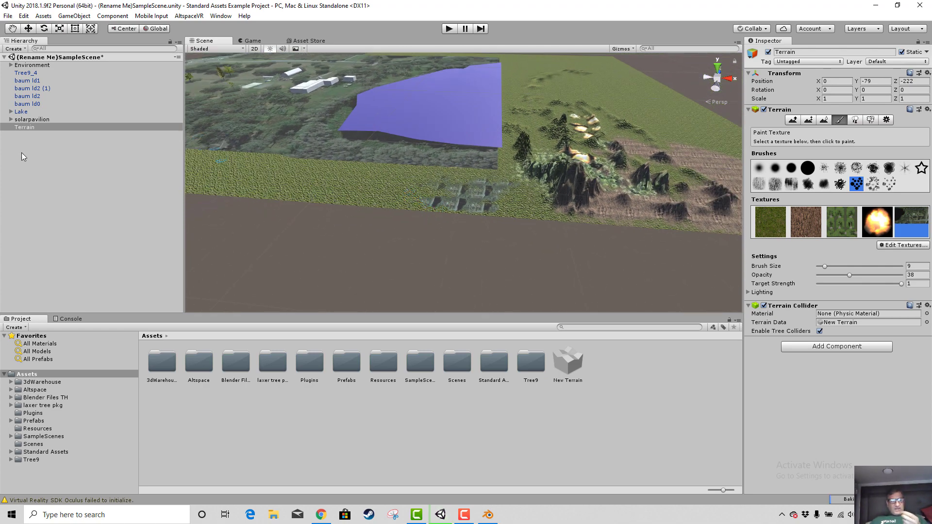
- Open the dark green terrain texture's settings to check its X and Y tile size, and apply them without edits
double_click(908, 227)
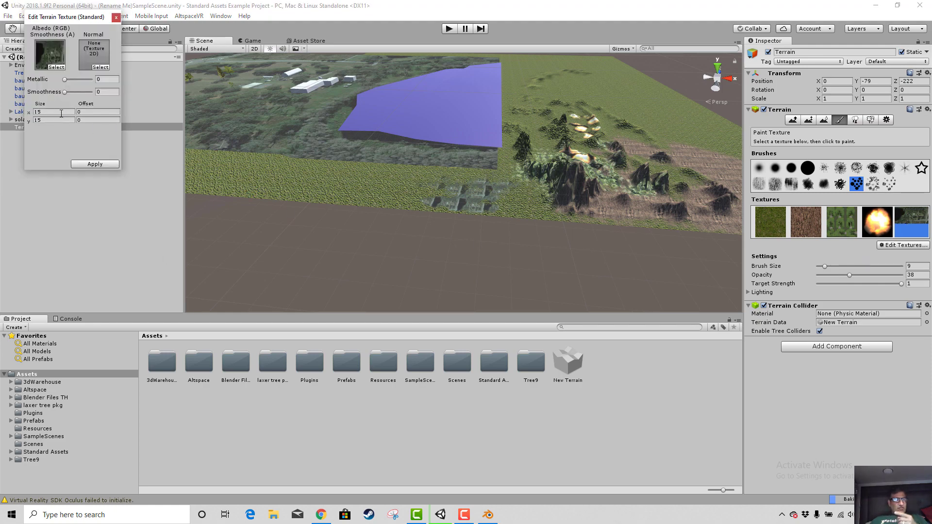
scroll(291, 190, down, 6)
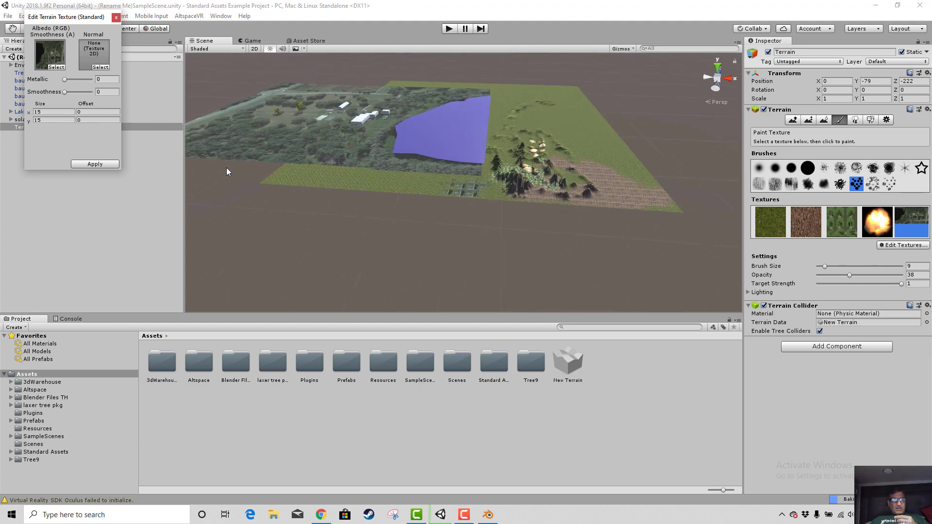
click(284, 143)
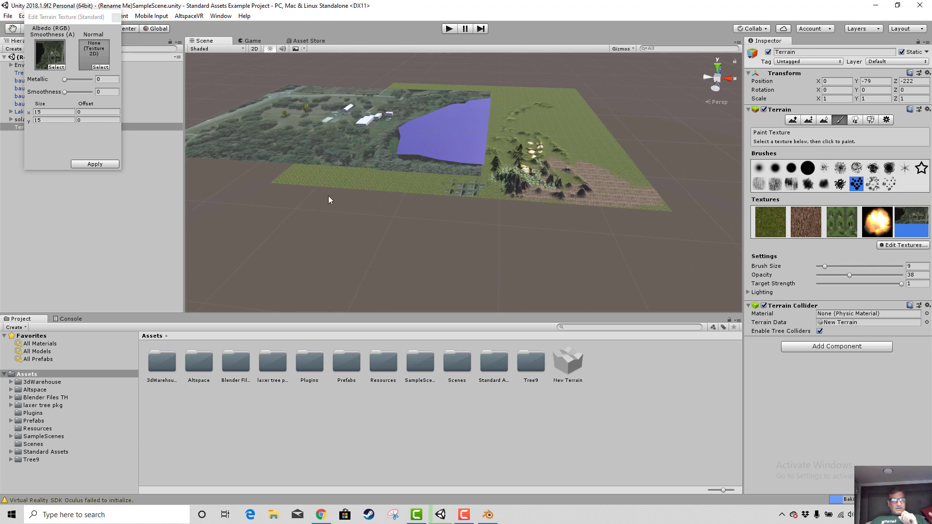
click(34, 112)
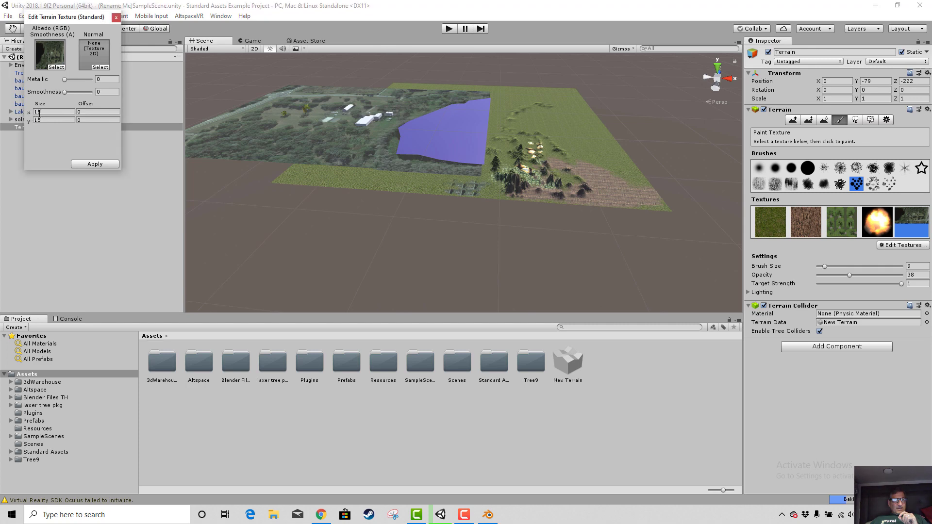
drag(43, 115, 31, 116)
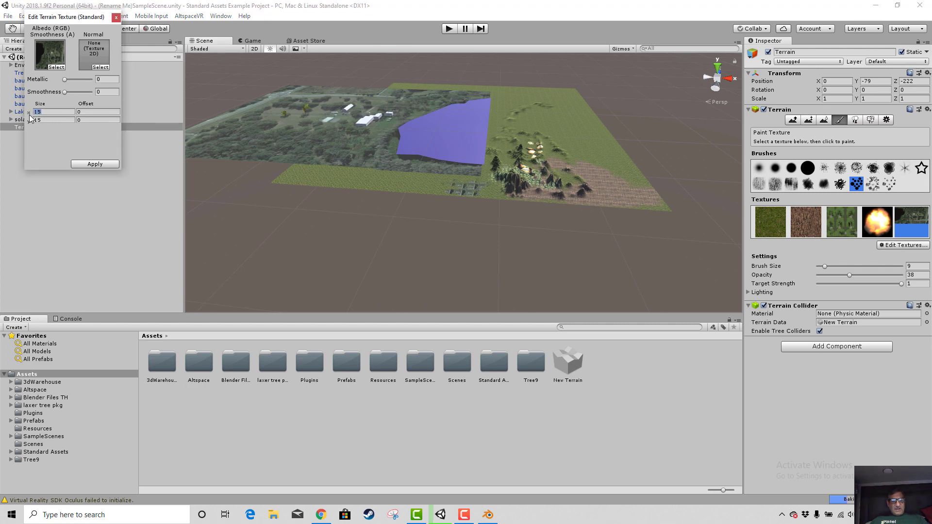
click(110, 242)
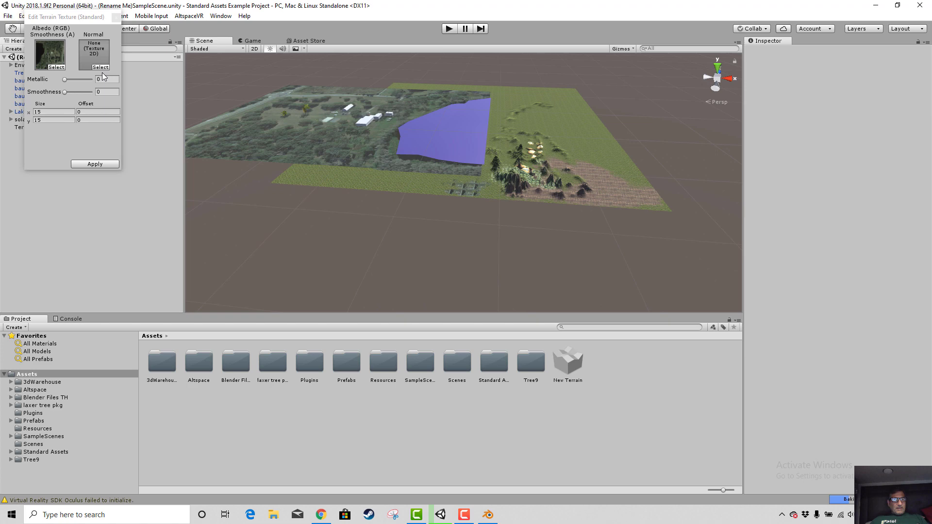
click(88, 164)
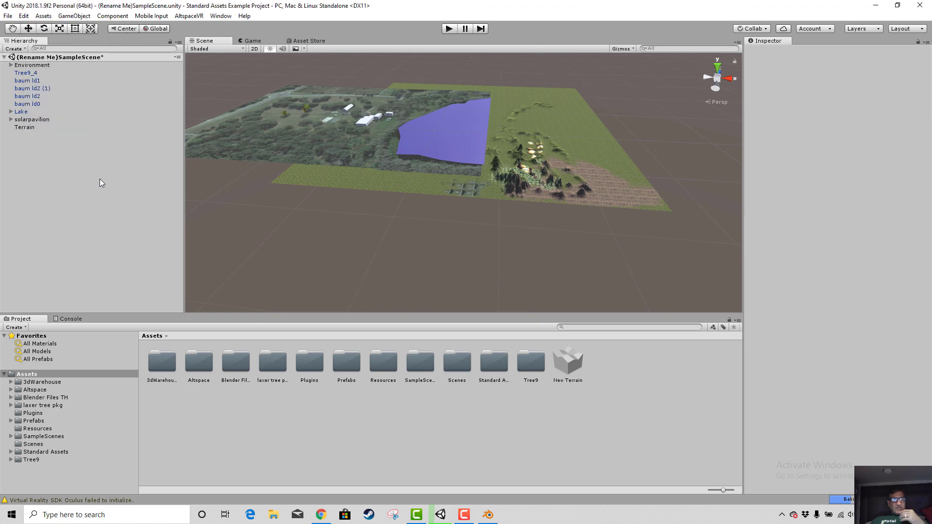
click(300, 138)
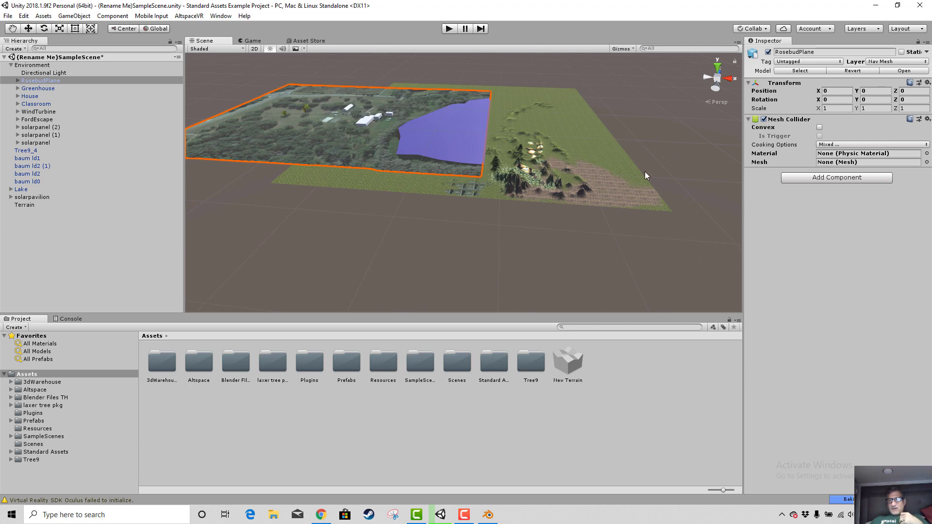
click(471, 518)
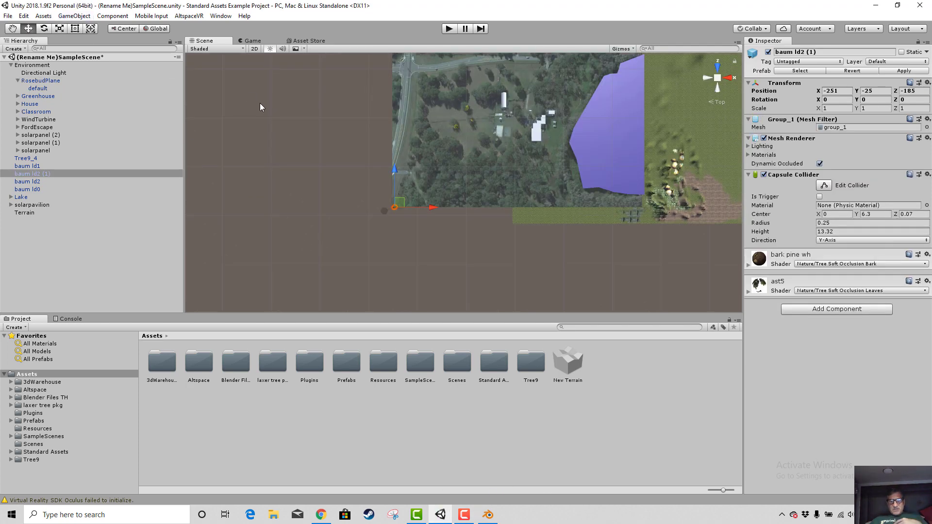
- In the top view, move the baum ld2 (1) tree onto the aerial image's road-side corner, at X -256.26 and Z -183.82
scroll(315, 183, down, 3)
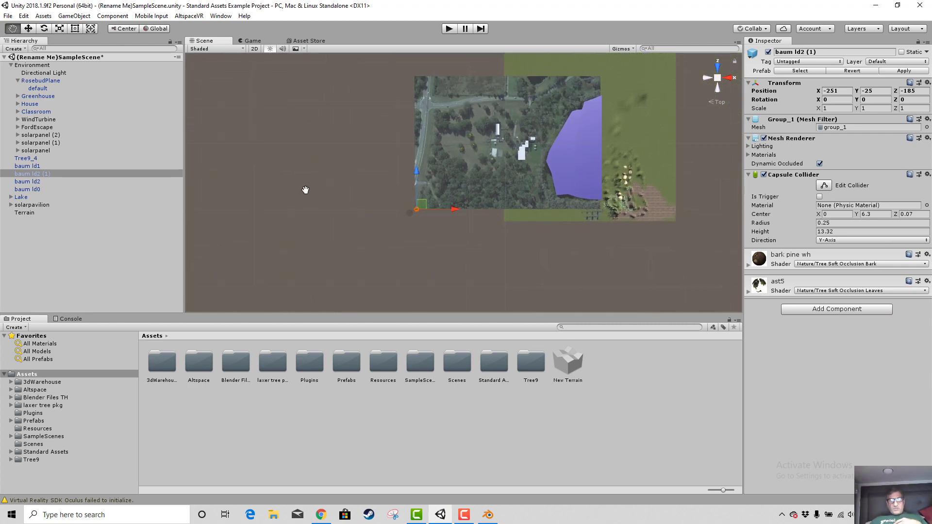
scroll(462, 217, up, 2)
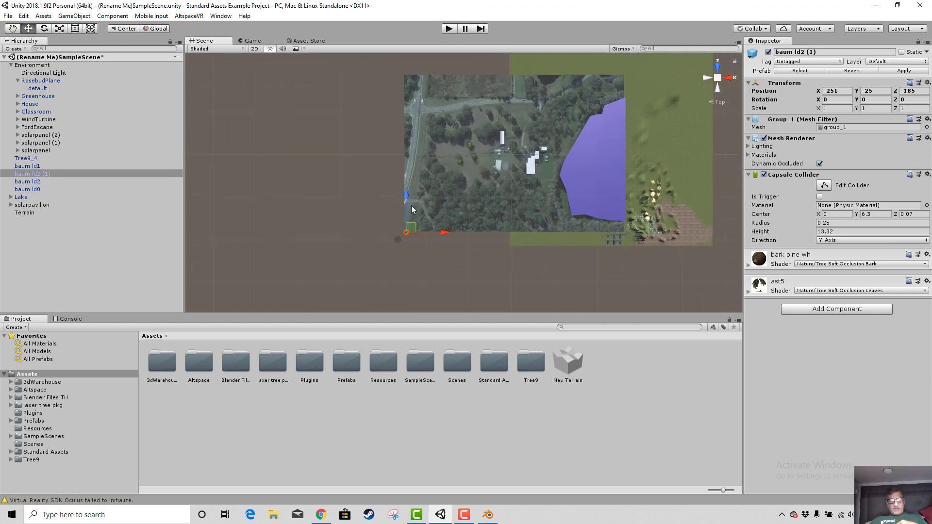
drag(405, 196, 407, 193)
key(f)
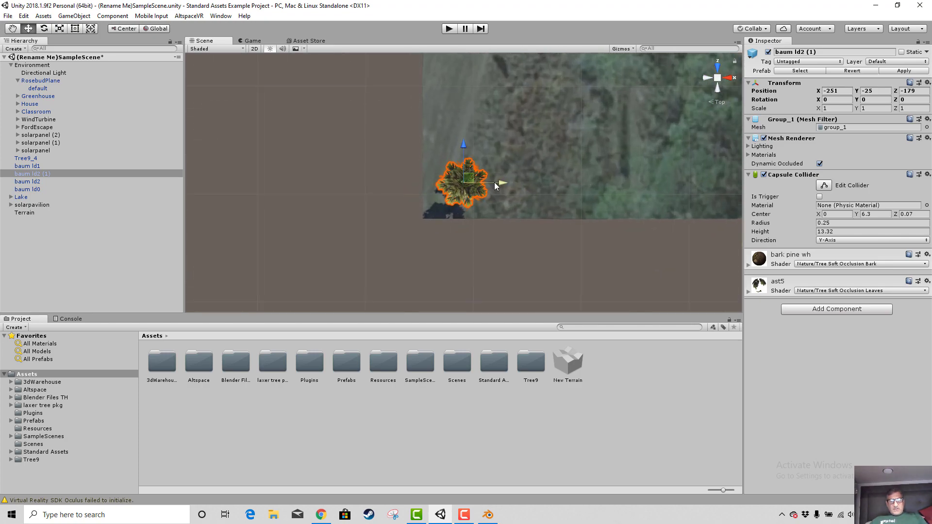
drag(495, 182, 451, 189)
drag(430, 149, 423, 182)
scroll(624, 147, up, 1)
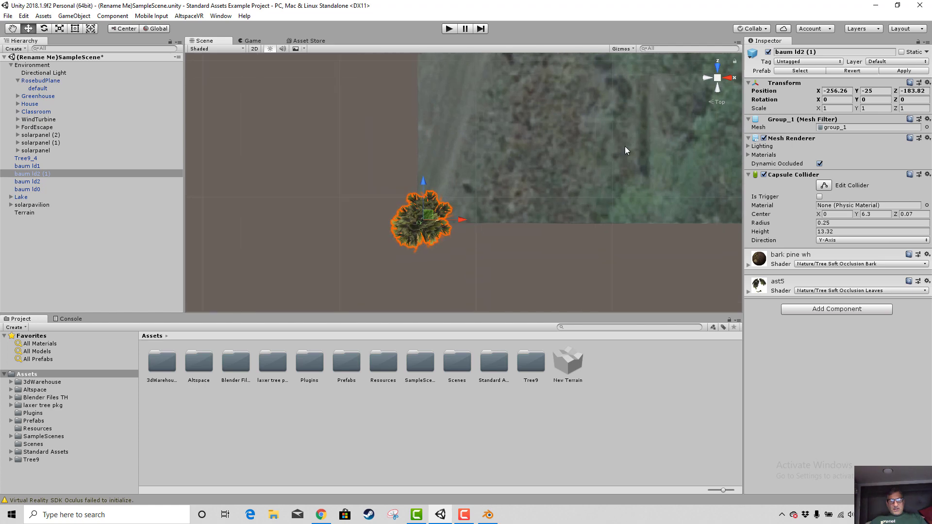
- From the side view, raise the baum ld2 (1) tree to Y -24.24 and shift it to Z -185.5 at the plane's corner
click(707, 78)
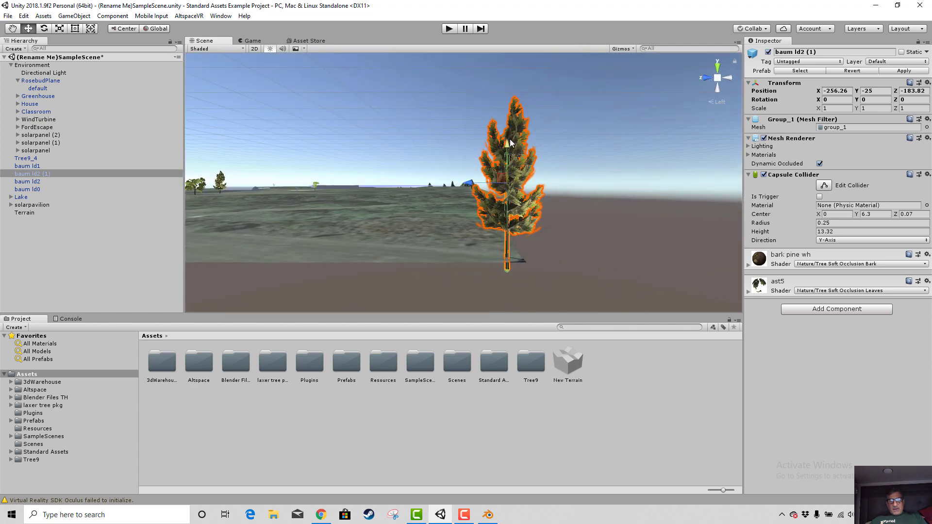
drag(507, 140, 507, 136)
drag(474, 178, 489, 179)
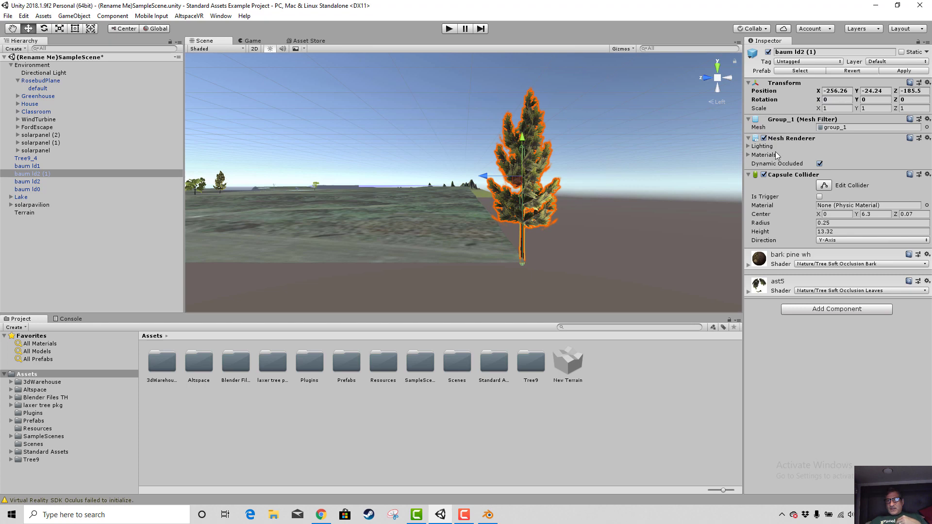
- Slide the baum ld2 (1) tree along the Z axis past the opposite end of the road-side edge, to Z 180.7
scroll(503, 243, down, 5)
middle_drag(446, 225, 560, 265)
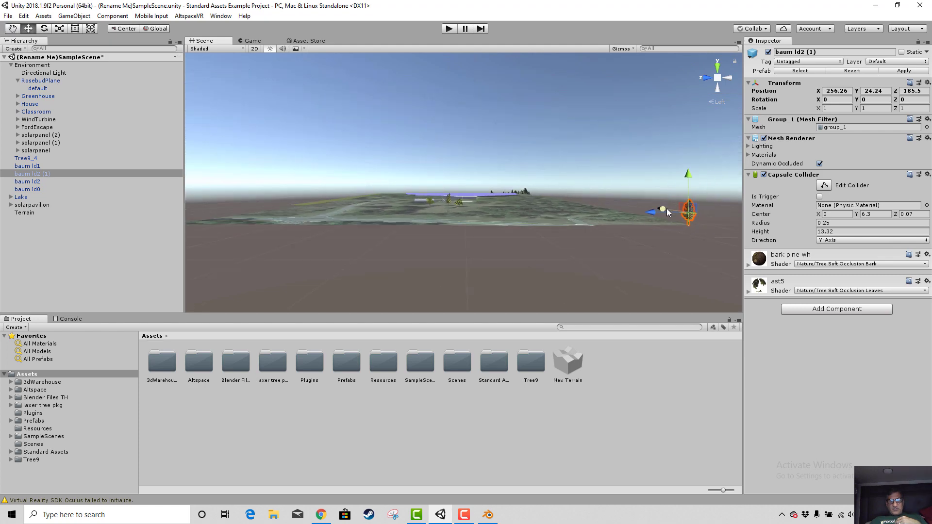
mouse_move(650, 212)
mouse_down()
mouse_move(575, 214)
mouse_move(648, 218)
mouse_up()
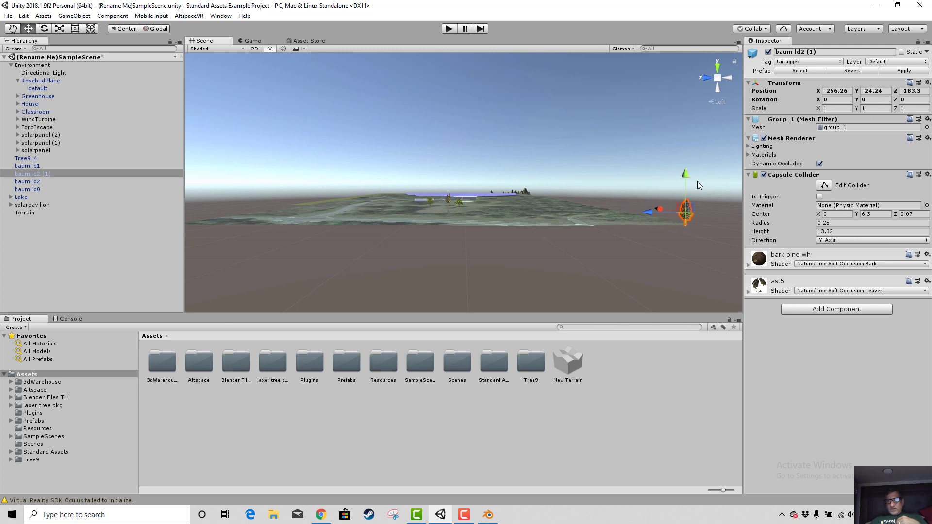
drag(663, 206, 151, 211)
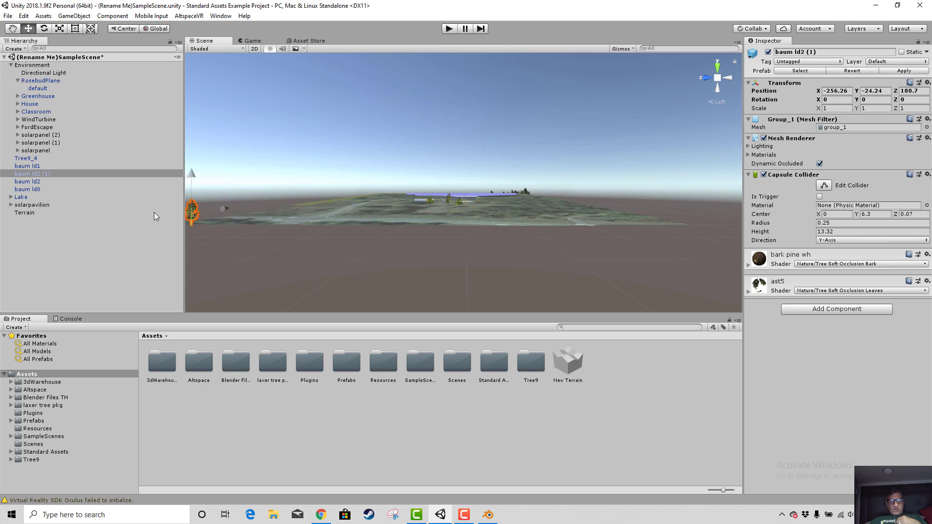
- Slide the tree back along the Z axis to its original corner of the aerial image, at Z -181.3
middle_drag(328, 277, 418, 295)
scroll(280, 219, up, 2)
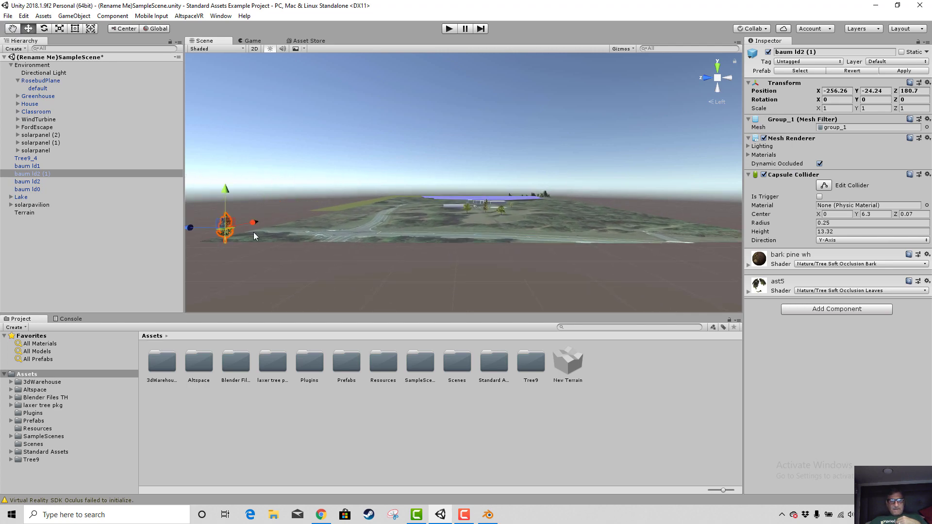
drag(188, 225, 718, 249)
scroll(592, 272, down, 2)
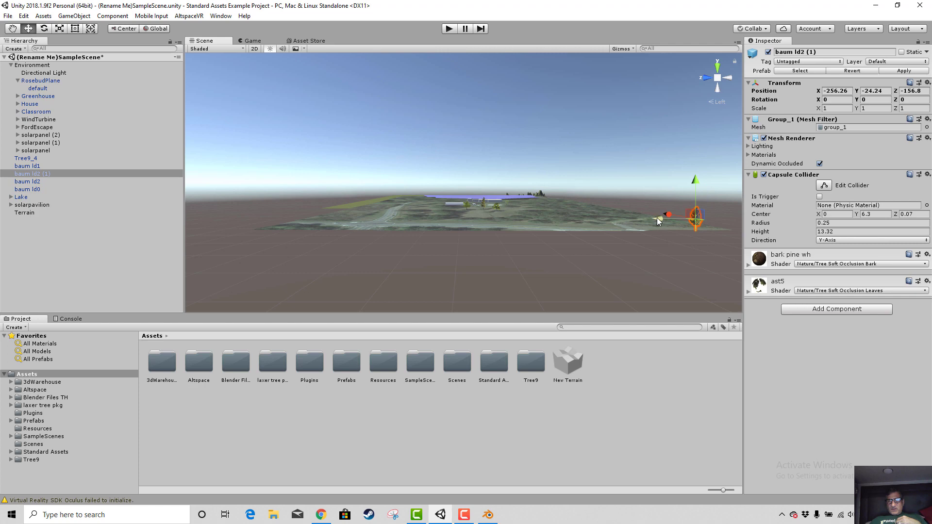
drag(658, 221, 688, 218)
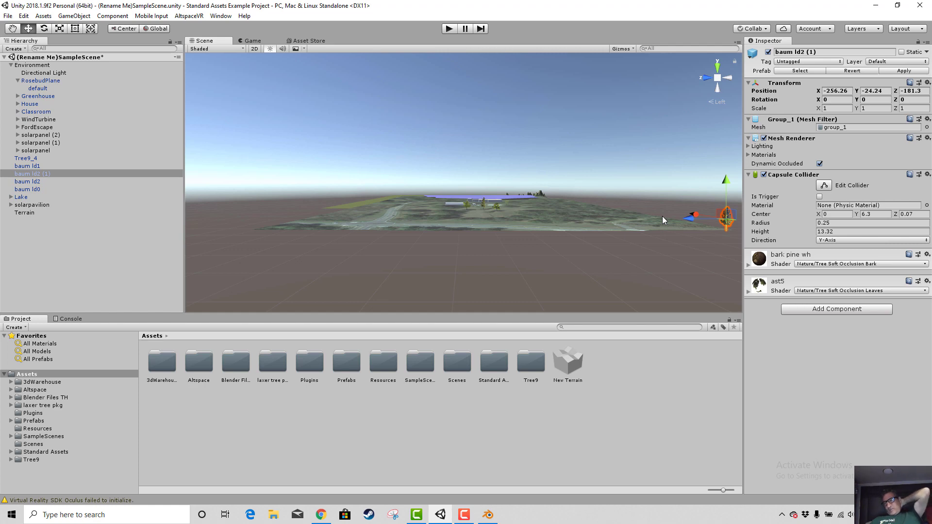
- Move the baum ld2 (1) tree partway along the road-side edge to Z -70.6 and view it from the plane's adjacent side
drag(702, 212, 528, 224)
middle_drag(635, 239, 496, 264)
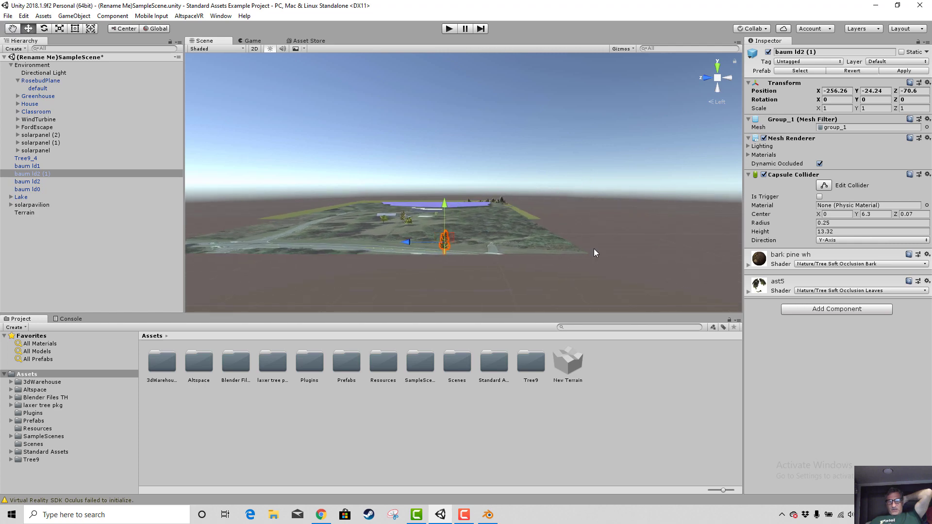
right_drag(593, 250, 427, 252)
middle_drag(435, 226, 374, 214)
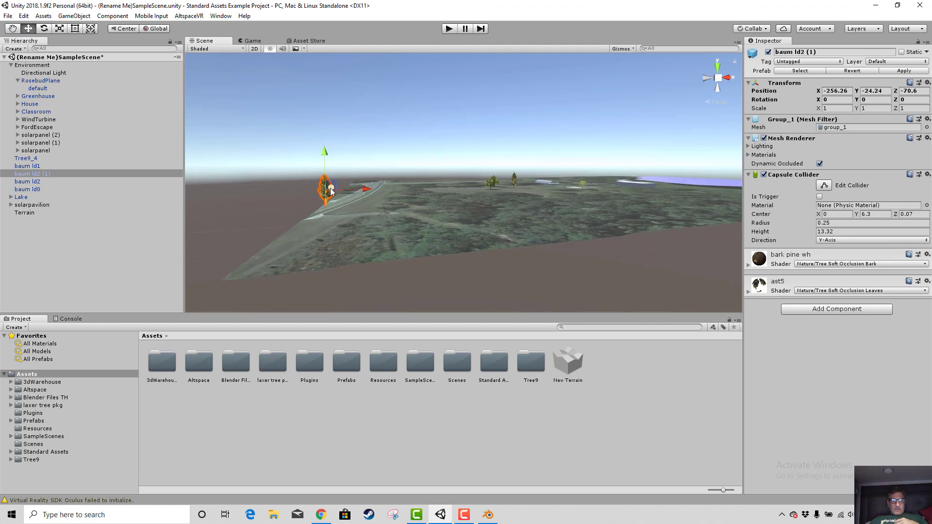
- Return the baum ld2 (1) tree to the aerial image's corner at X -257.3 and Z -184.1
drag(334, 187, 275, 231)
middle_drag(274, 231, 380, 261)
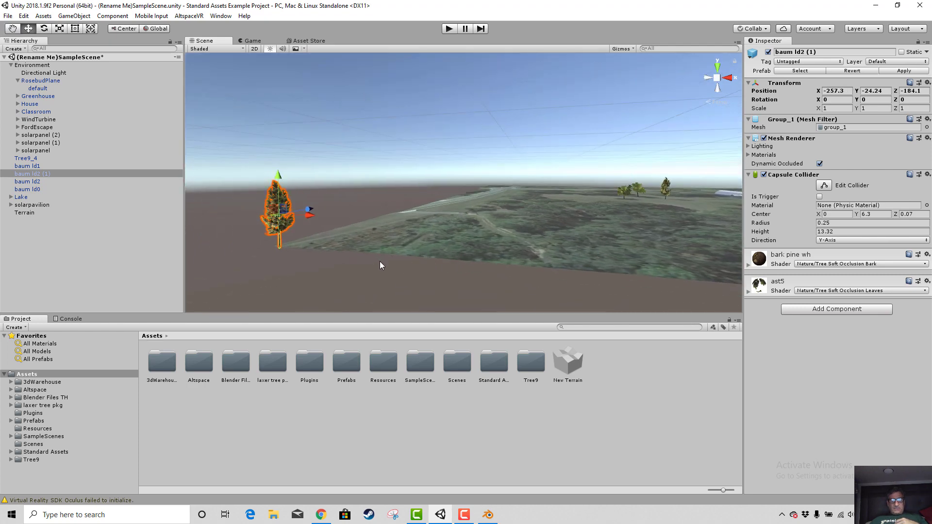
alt+drag(380, 261, 525, 258)
middle_drag(525, 258, 426, 271)
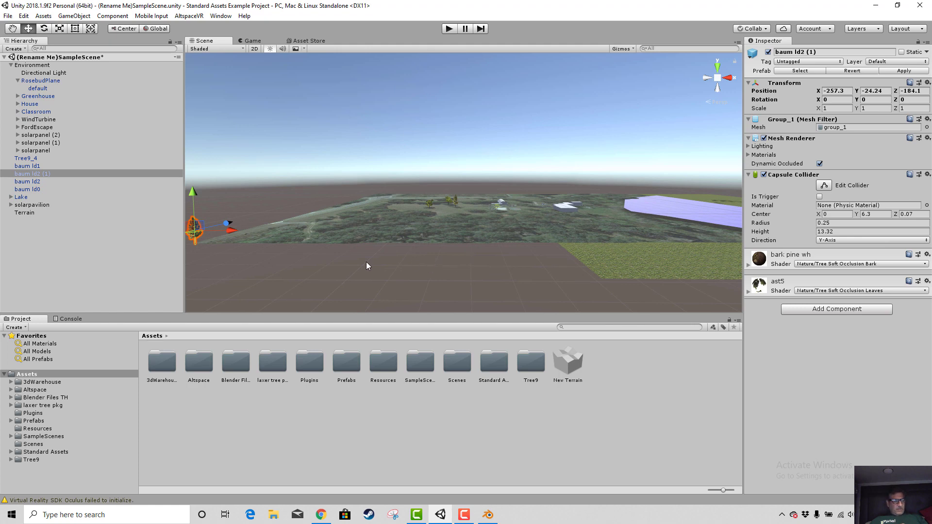
click(464, 515)
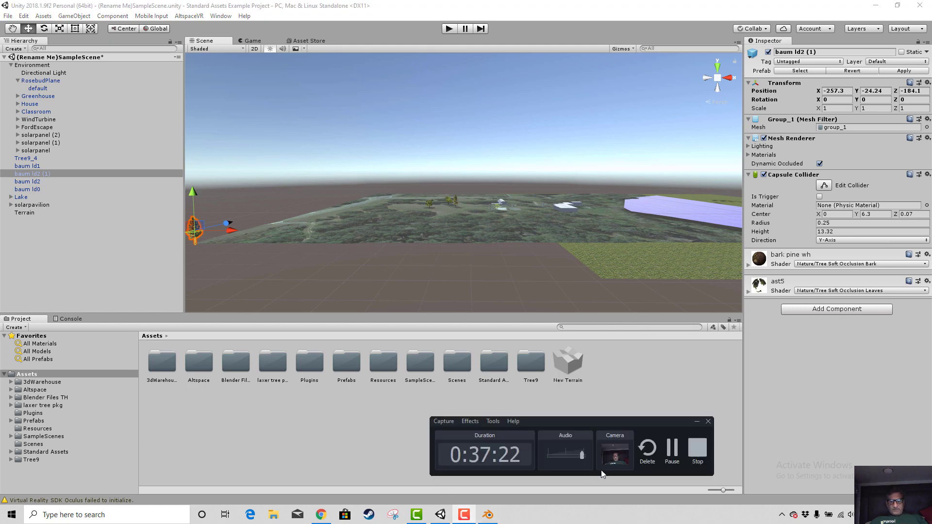
click(672, 452)
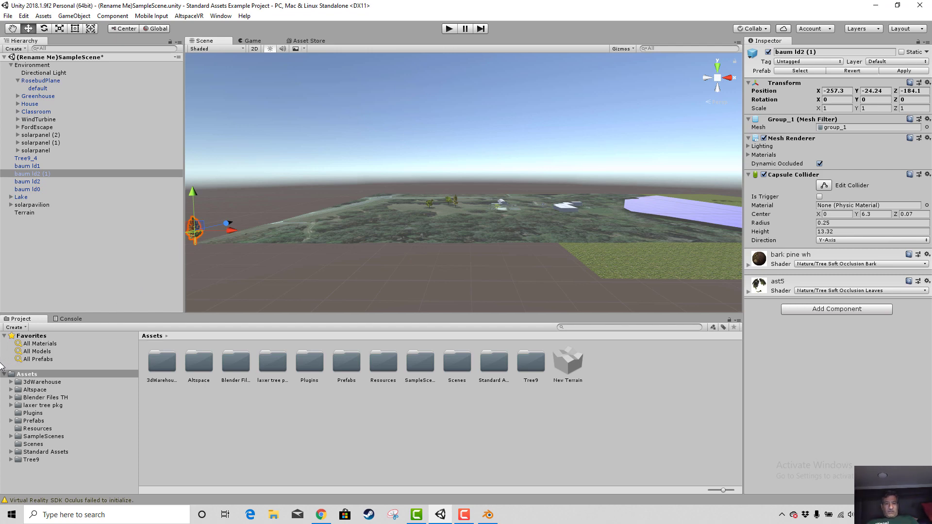
- From the top view, move the baum ld2 (1) tree along the X axis to the aerial image's opposite corner, at X 272.4
click(717, 68)
key(q)
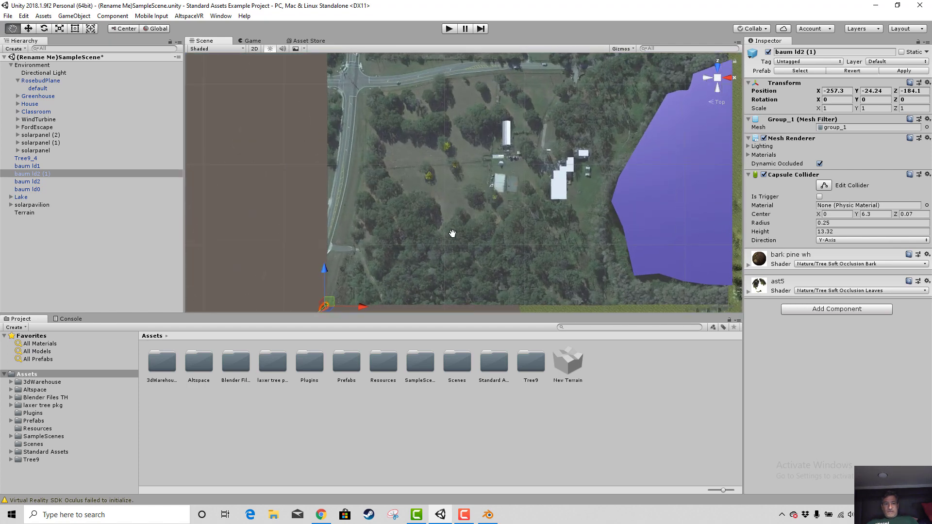
key(w)
key(f)
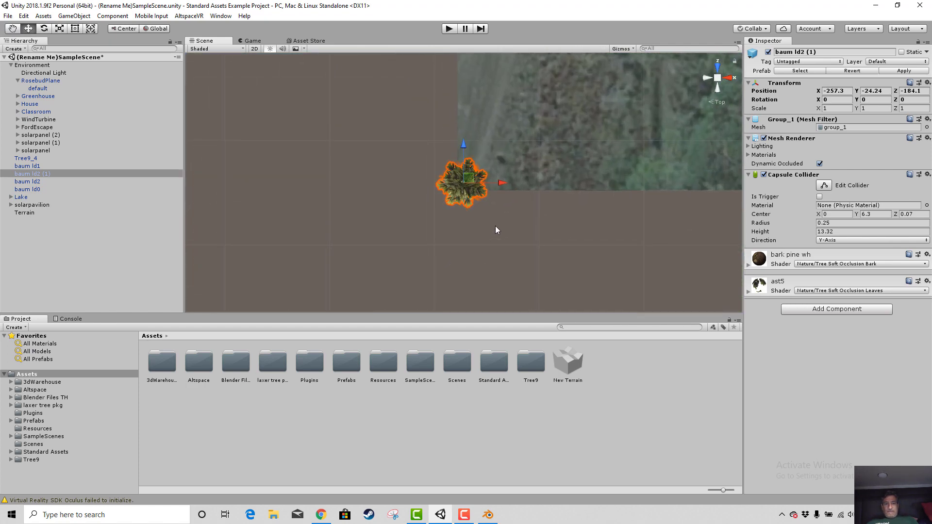
scroll(497, 221, up, 6)
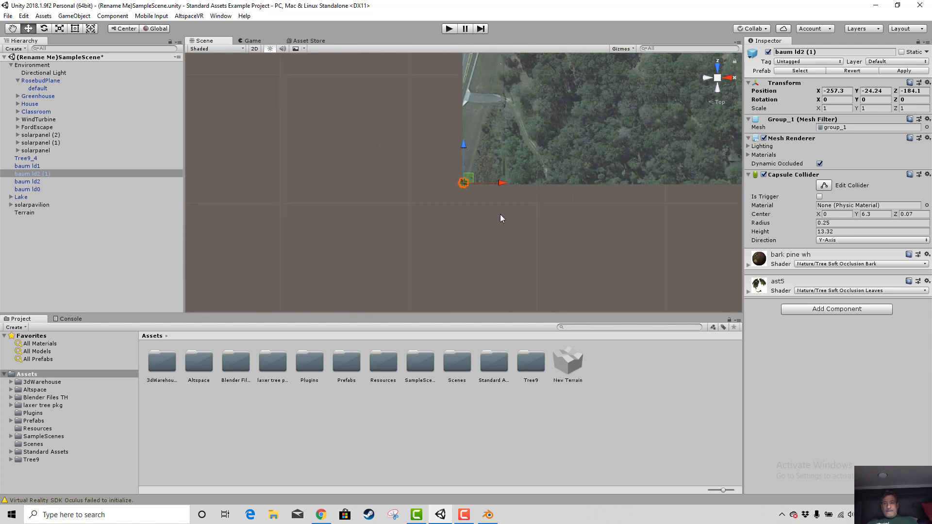
scroll(500, 214, down, 3)
middle_drag(500, 214, 341, 257)
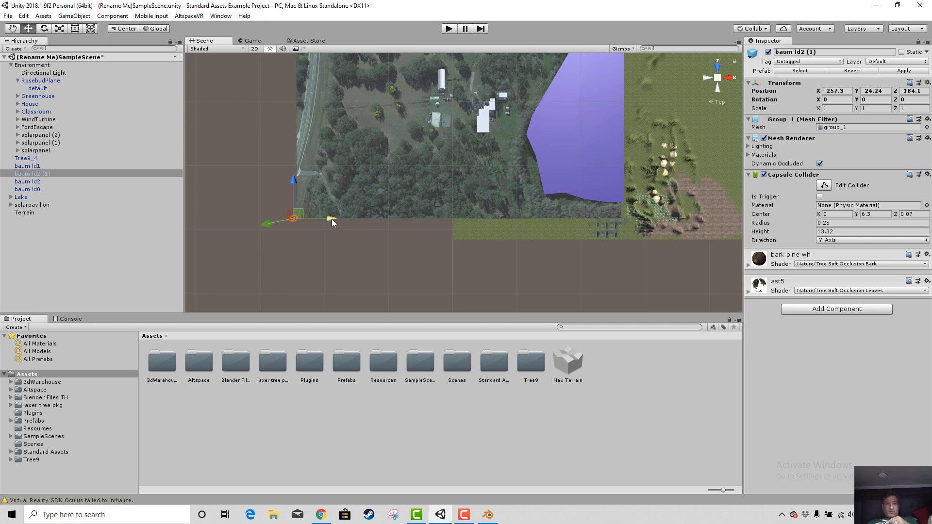
drag(331, 220, 660, 226)
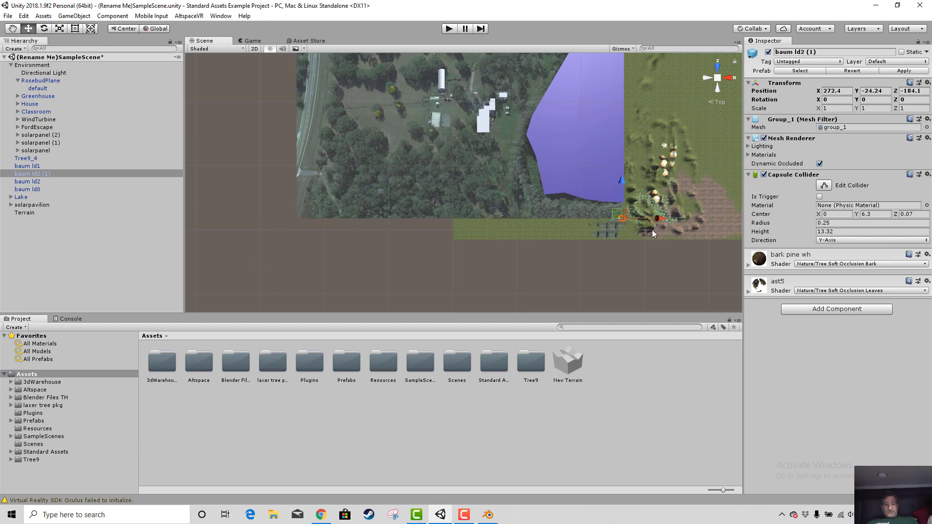
key(f)
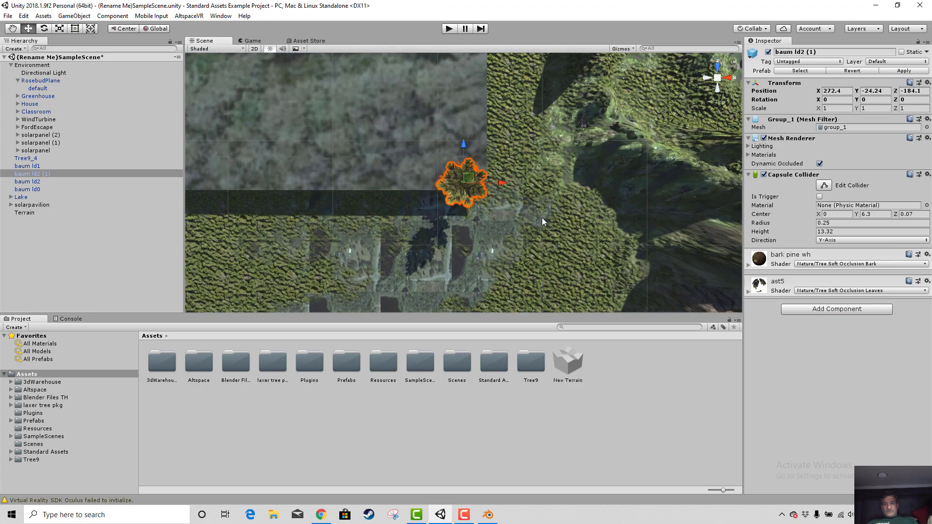
scroll(542, 218, down, 1)
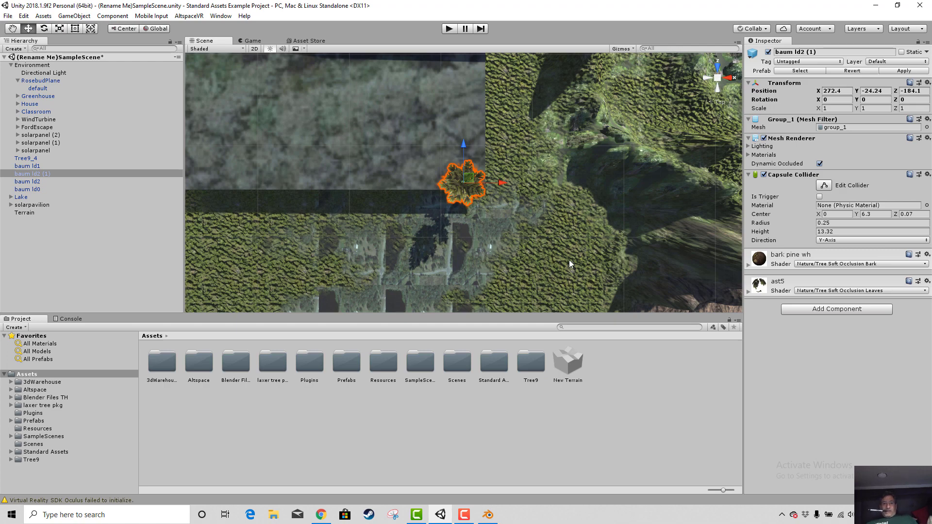
scroll(569, 261, down, 20)
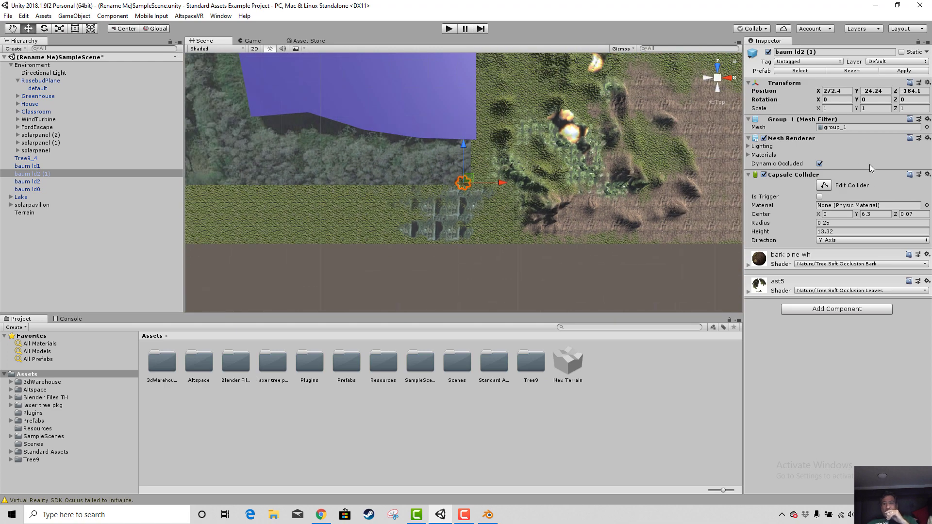
- Set the tile size of the terrain's aerial image paint texture to 529 in X and 380 in Y
click(29, 213)
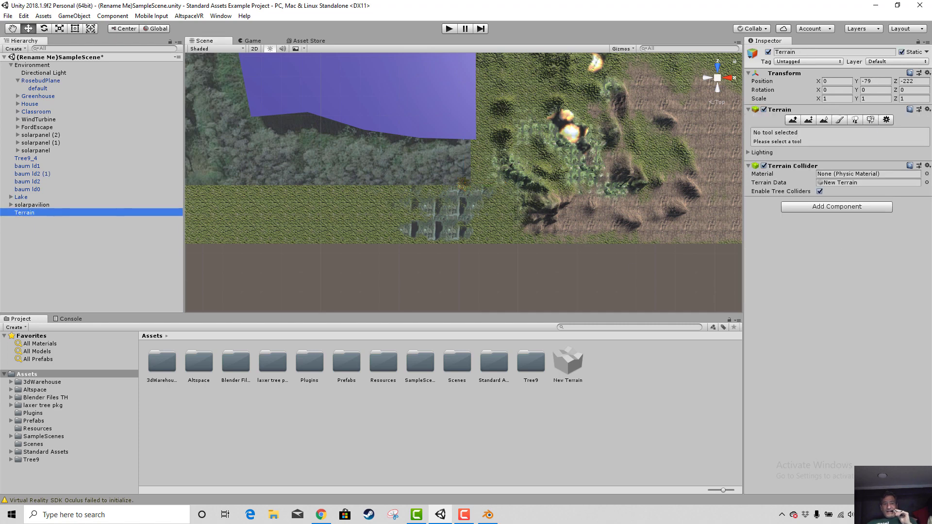
click(840, 120)
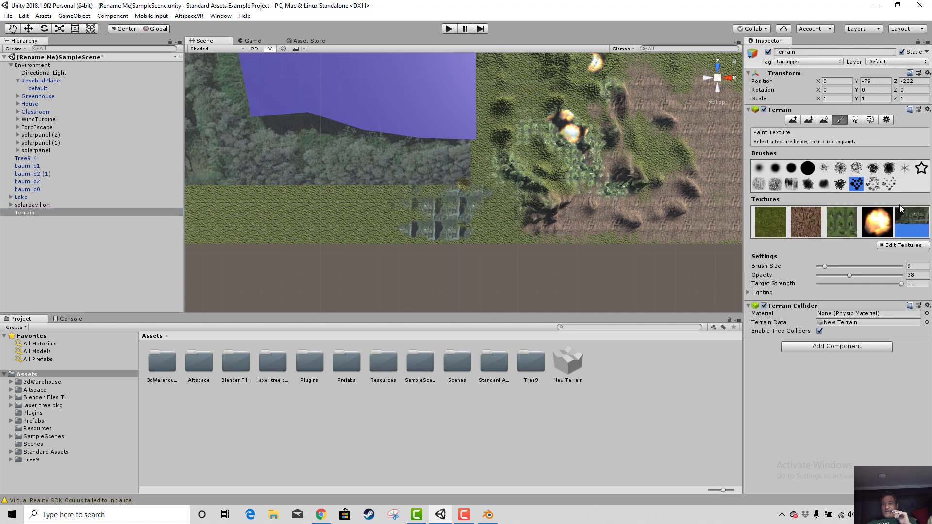
double_click(918, 223)
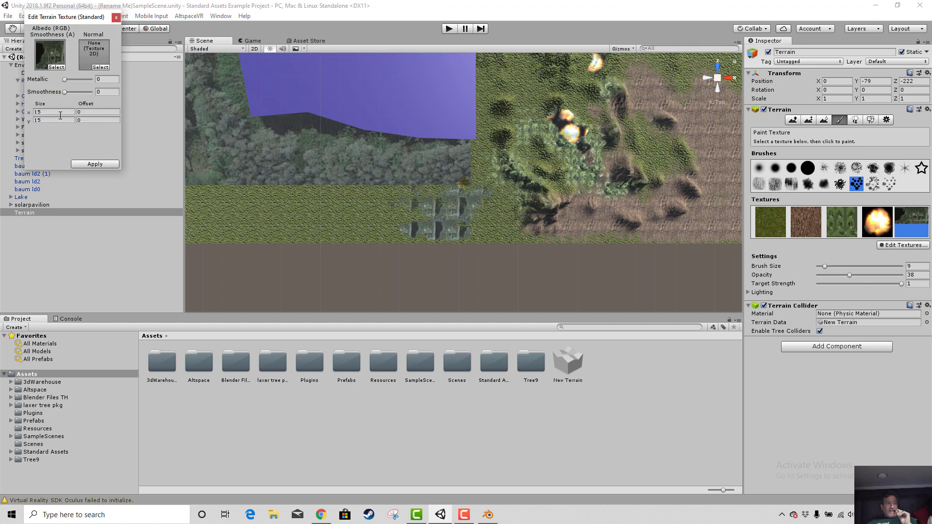
drag(52, 114, 32, 114)
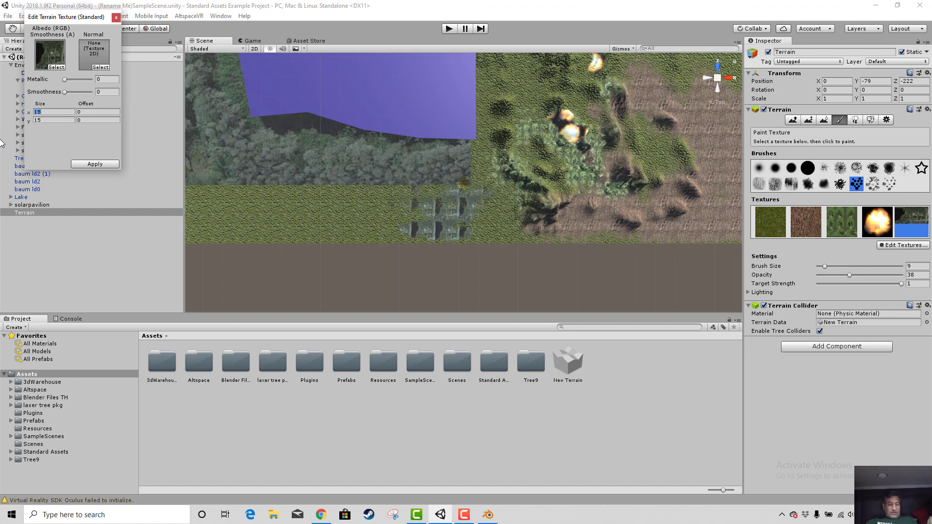
text(529)
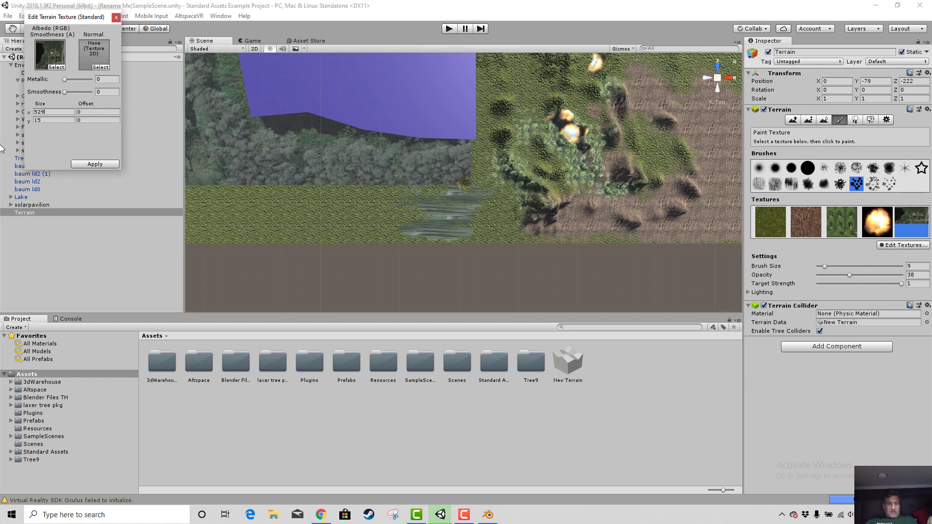
click(35, 120)
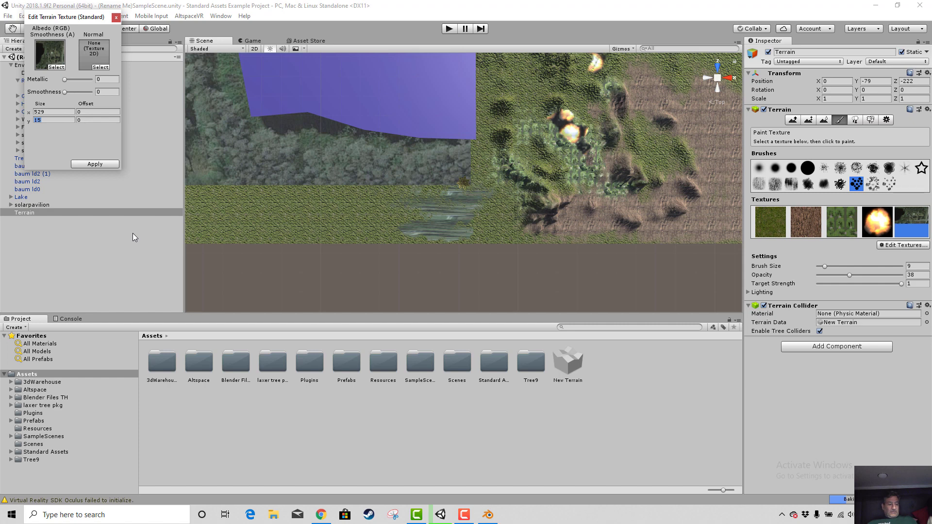
text(3)
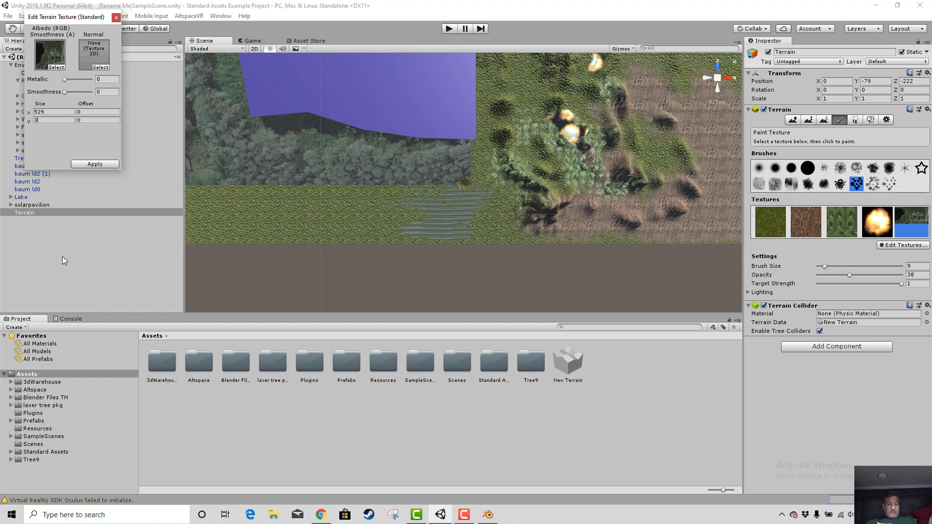
text(80)
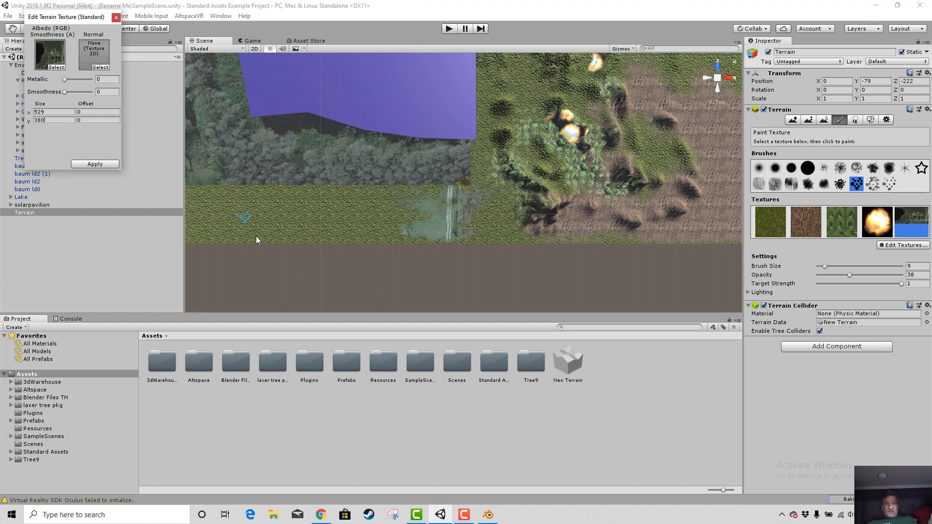
- Move the terrain beneath the aerial image, to X -239 and Z -237, with the texture settings window out of the way
scroll(493, 212, down, 4)
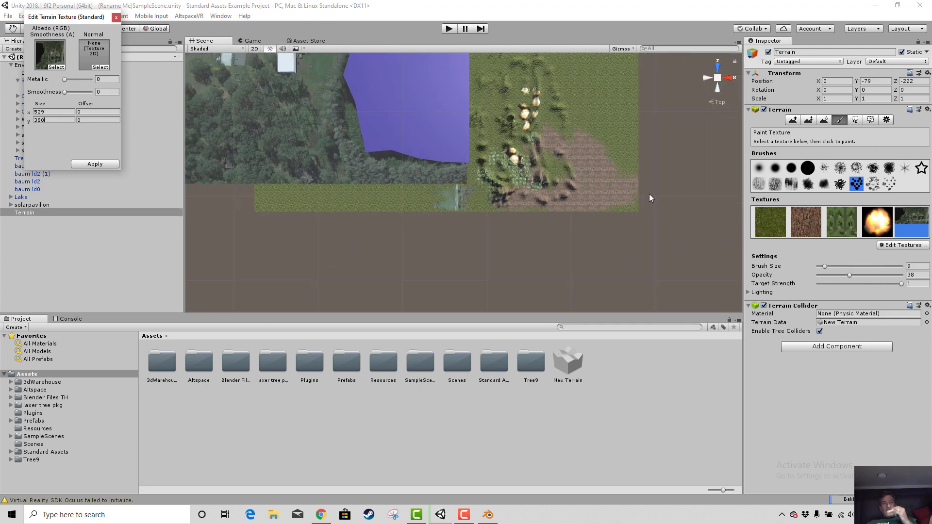
scroll(607, 194, down, 4)
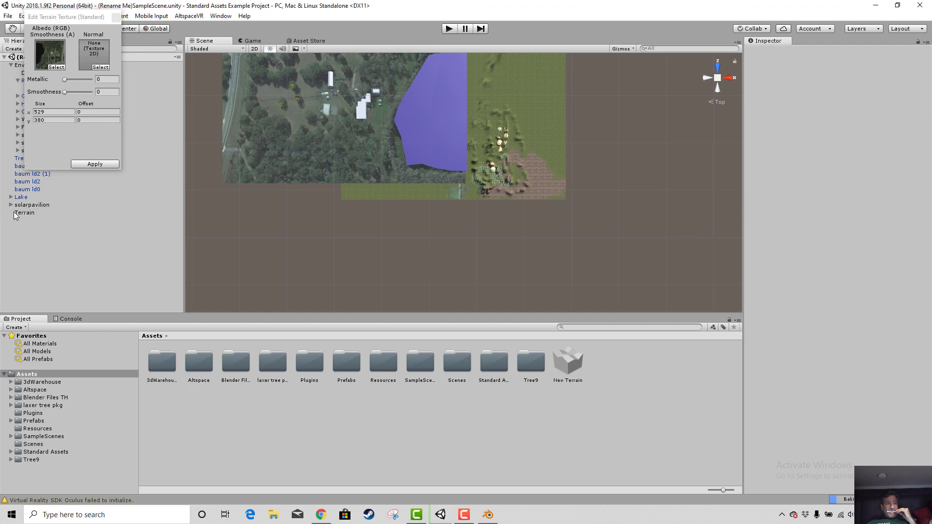
click(78, 214)
scroll(546, 150, up, 2)
scroll(498, 172, down, 5)
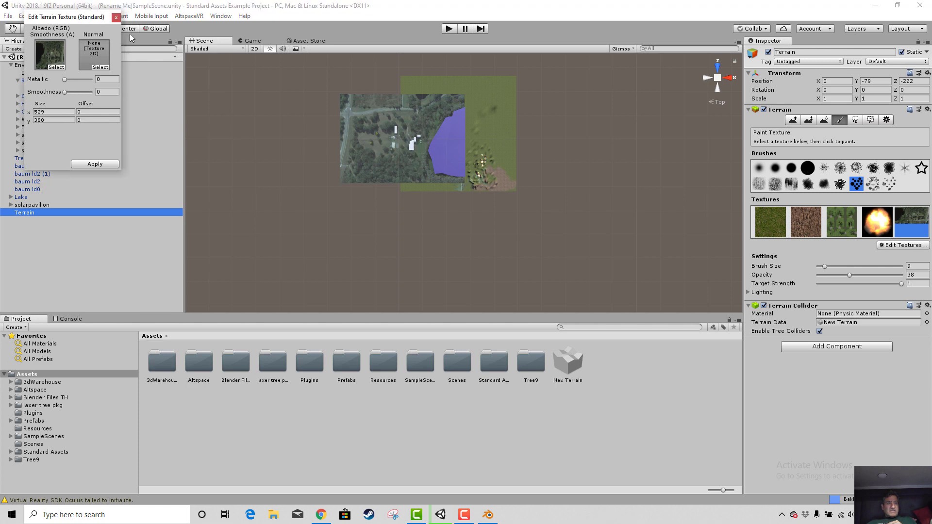
drag(98, 20, 884, 272)
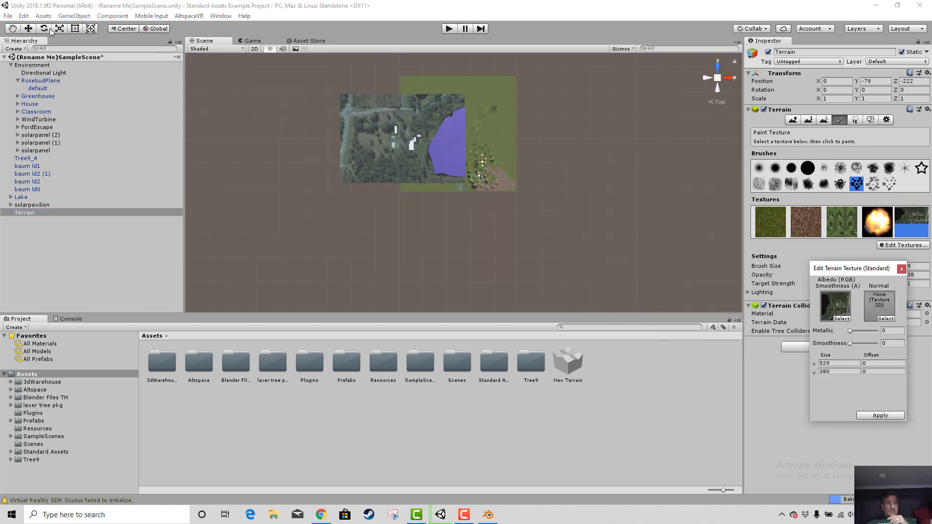
click(29, 30)
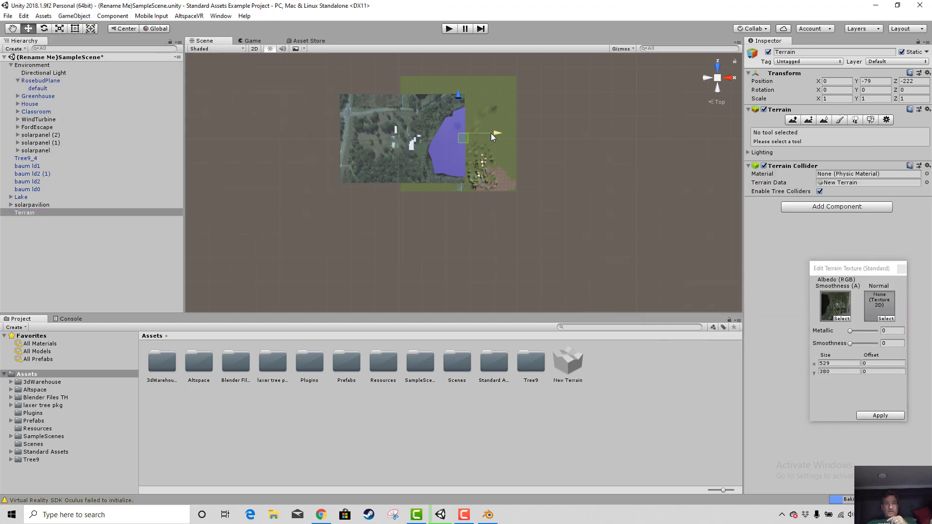
drag(490, 133, 442, 137)
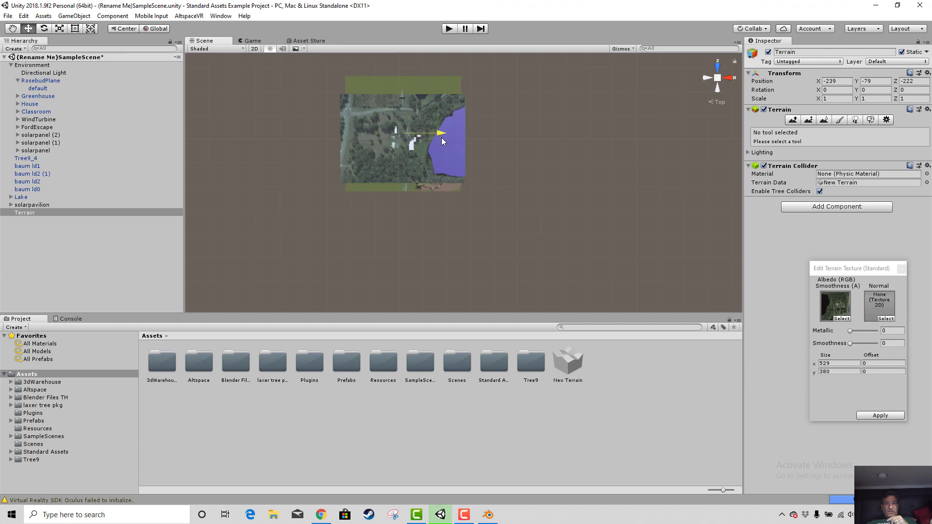
drag(403, 95, 402, 97)
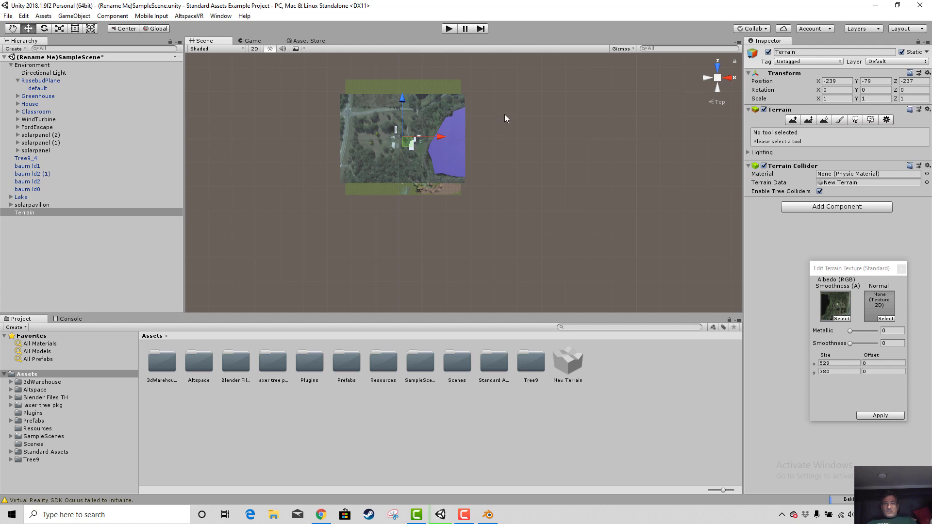
- Scale the terrain toward the aerial image's footprint, to about 1.04 in X, 1.05 in Y and 0.91 in Z
click(59, 29)
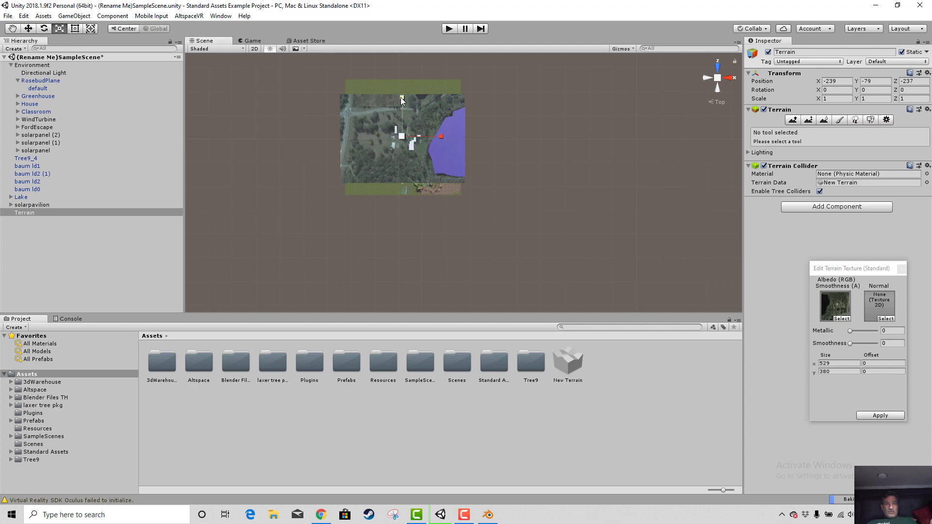
drag(400, 97, 413, 130)
scroll(439, 169, up, 5)
scroll(473, 226, down, 3)
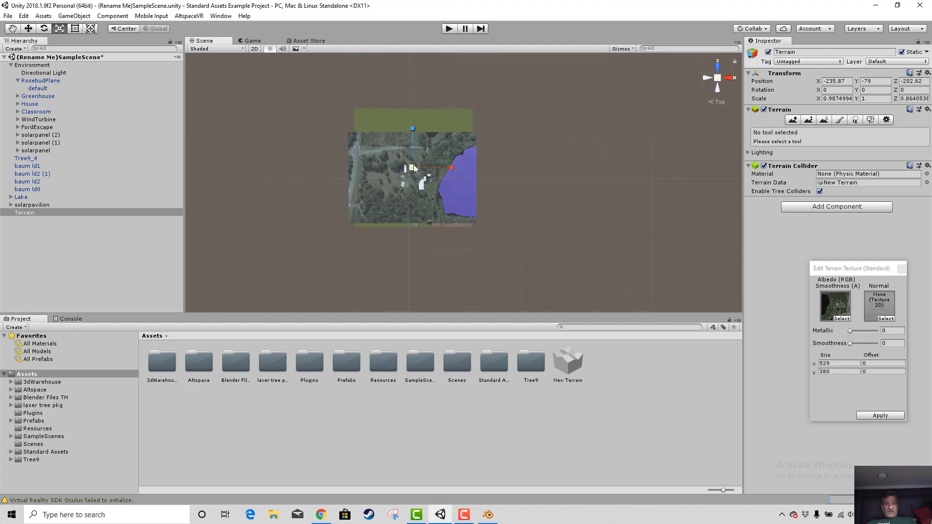
mouse_move(410, 169)
mouse_down()
mouse_move(396, 157)
mouse_move(422, 166)
mouse_up()
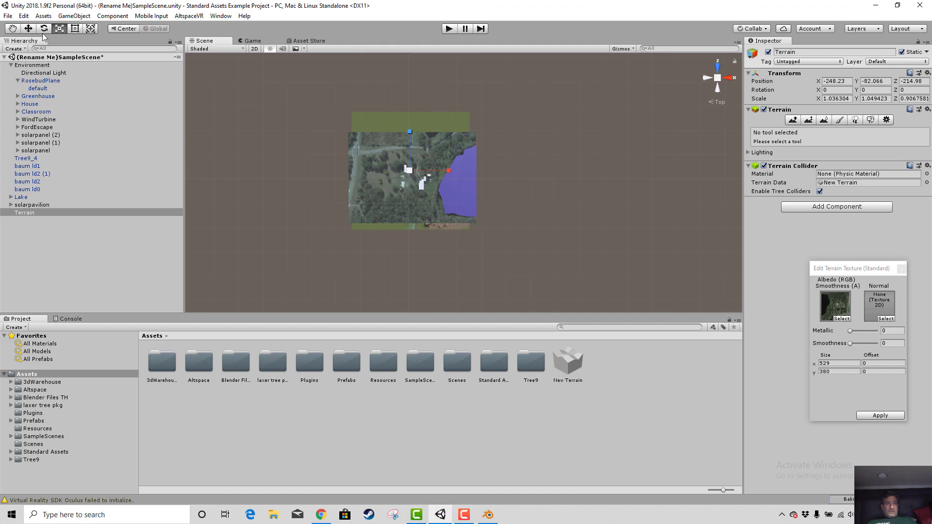
- Raise the terrain above the aerial image to Y -52, working from the front view
click(28, 28)
middle_drag(470, 253, 562, 226)
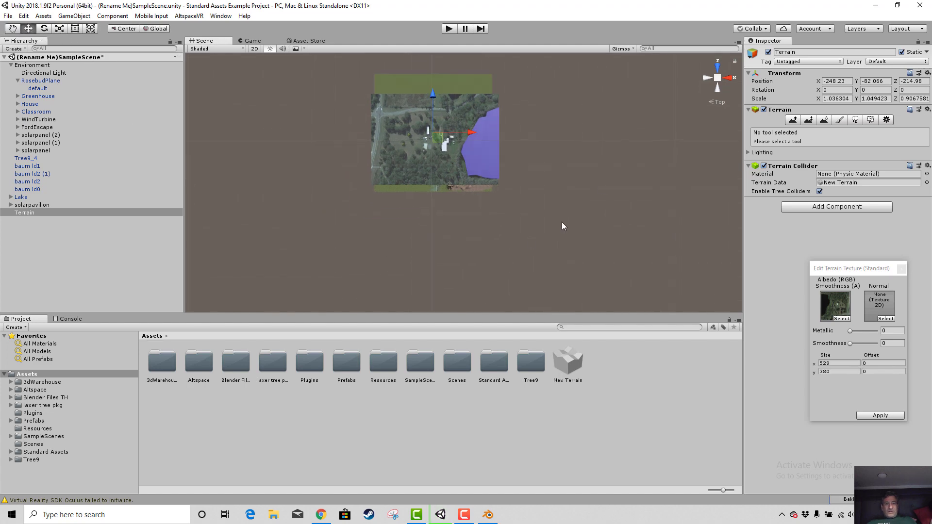
click(718, 68)
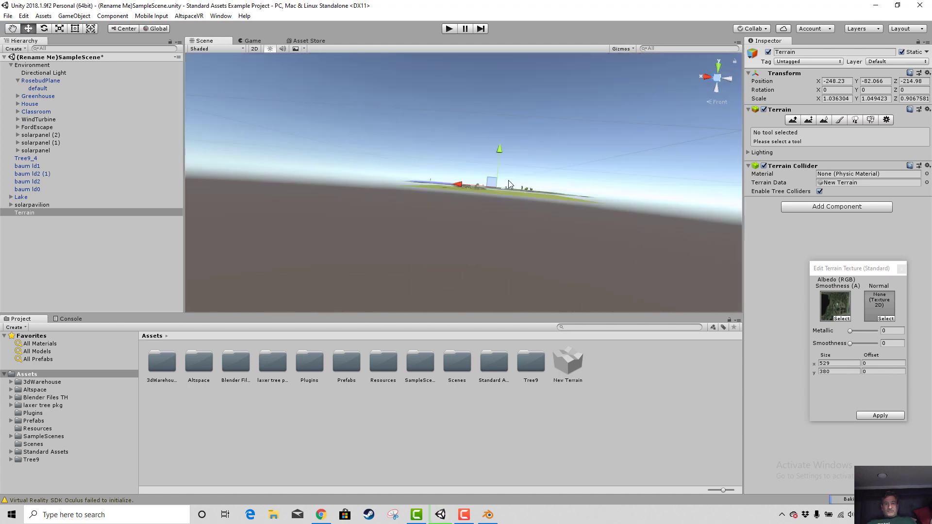
drag(503, 147, 503, 137)
middle_drag(527, 249, 513, 273)
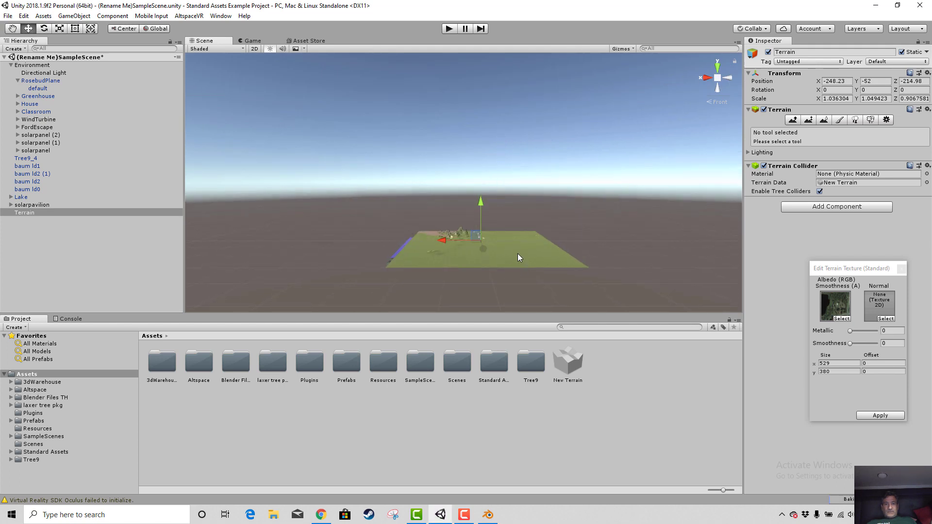
scroll(518, 254, down, 5)
scroll(609, 150, up, 1)
- Set up Paint Texture on the terrain from the top view, using the large solid round brush with brush size 97 and opacity 72
click(719, 68)
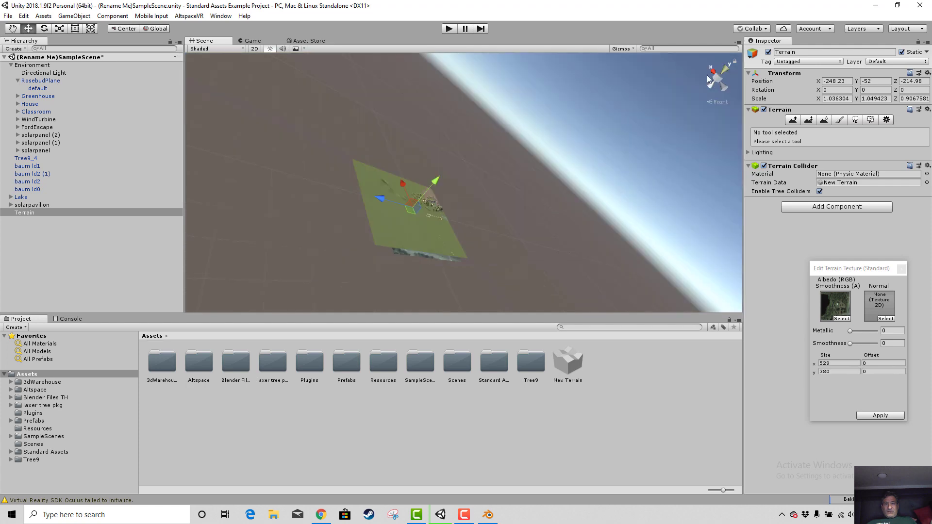
scroll(424, 206, up, 3)
scroll(485, 165, up, 7)
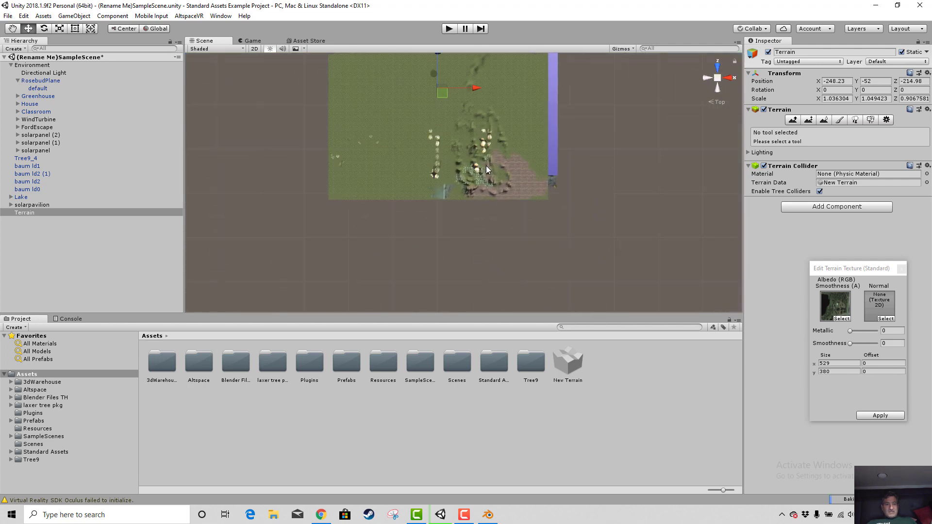
middle_drag(503, 156, 526, 278)
middle_drag(491, 178, 502, 138)
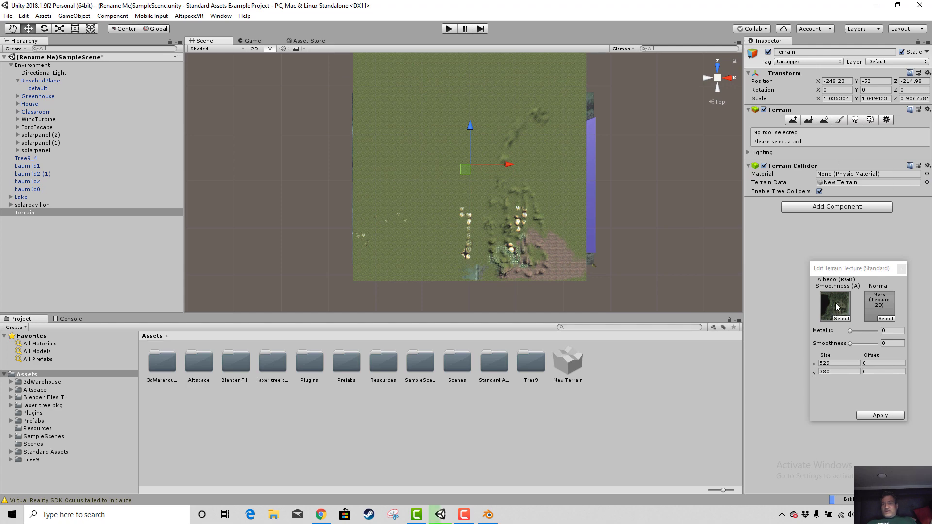
click(840, 120)
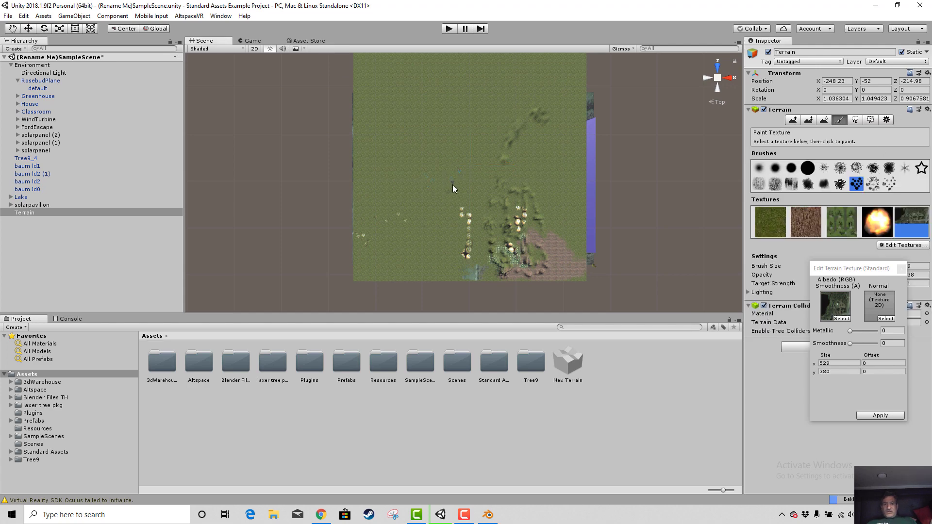
click(807, 168)
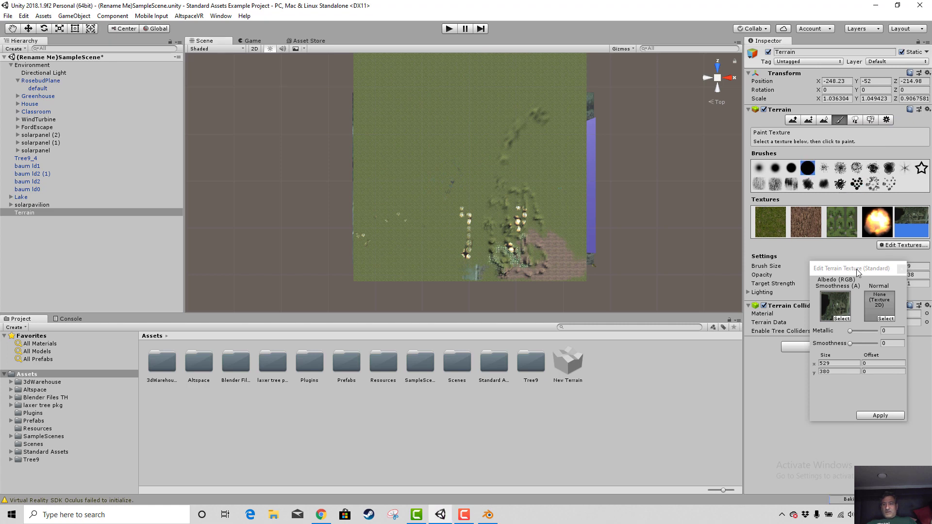
drag(856, 269, 838, 360)
drag(828, 266, 861, 263)
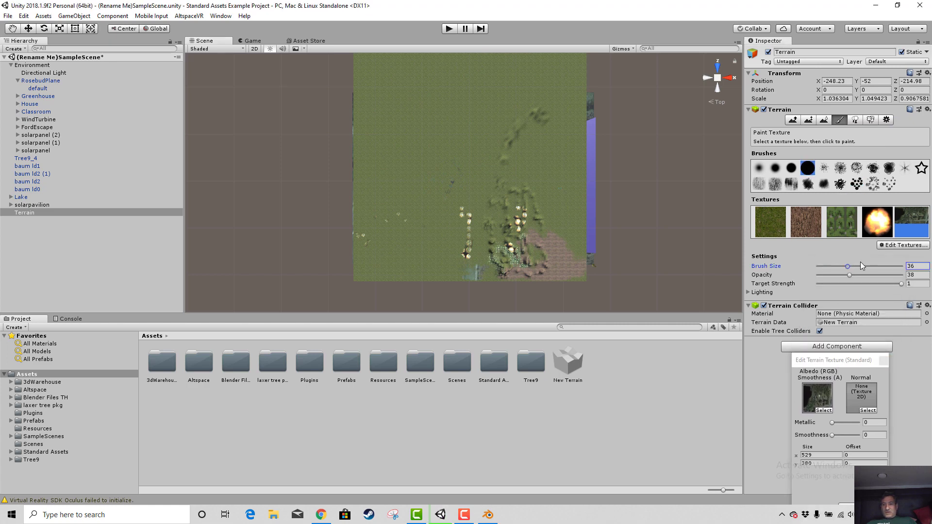
drag(849, 275, 878, 275)
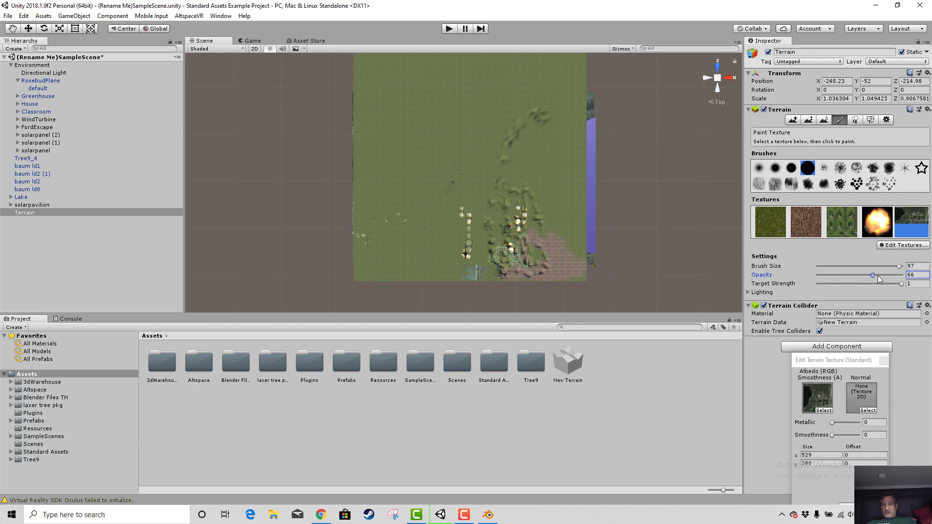
- Paint the aerial image texture over the terrain's entire surface, from edge to edge
mouse_move(437, 167)
mouse_down()
mouse_move(428, 151)
mouse_move(442, 130)
mouse_move(395, 122)
mouse_move(421, 100)
mouse_move(413, 80)
mouse_move(520, 80)
mouse_move(438, 118)
mouse_move(428, 140)
mouse_move(540, 156)
mouse_move(424, 197)
mouse_move(536, 176)
mouse_move(427, 218)
mouse_move(505, 243)
mouse_move(436, 253)
mouse_move(507, 254)
mouse_move(425, 265)
mouse_move(393, 232)
mouse_move(367, 118)
mouse_up()
mouse_move(363, 182)
mouse_down()
mouse_move(357, 245)
mouse_move(373, 273)
mouse_up()
mouse_move(436, 278)
mouse_down()
mouse_move(535, 270)
mouse_move(395, 269)
mouse_move(520, 253)
mouse_move(562, 208)
mouse_move(579, 278)
mouse_move(568, 145)
mouse_move(488, 139)
mouse_move(583, 150)
mouse_move(481, 118)
mouse_move(578, 114)
mouse_move(582, 197)
mouse_move(568, 147)
mouse_move(401, 123)
mouse_move(375, 139)
mouse_move(498, 203)
mouse_move(416, 234)
mouse_move(368, 231)
mouse_move(362, 245)
mouse_move(563, 256)
mouse_move(582, 136)
mouse_move(557, 115)
mouse_move(375, 111)
mouse_move(361, 141)
mouse_move(363, 228)
mouse_move(447, 86)
mouse_move(393, 64)
mouse_move(532, 71)
mouse_move(576, 90)
mouse_up()
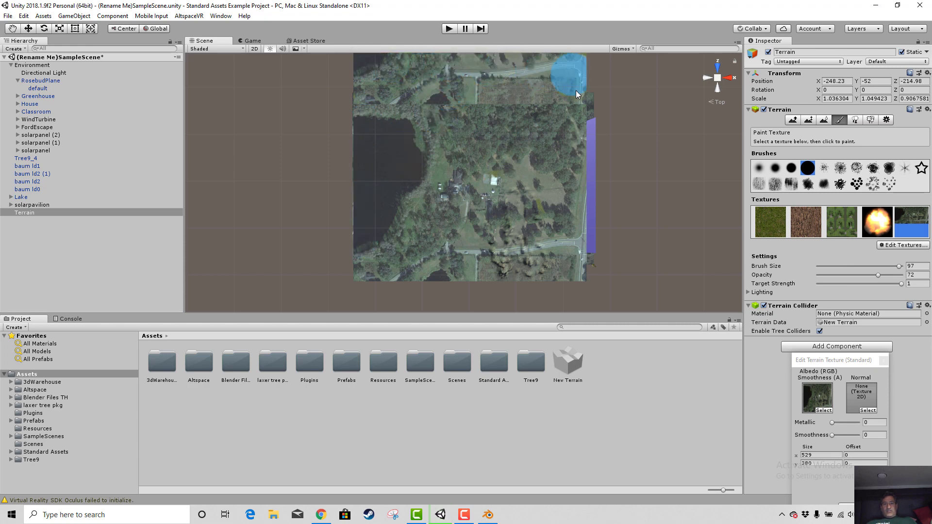
- Move the painted terrain along the Z axis to -162.8 to line it up with the aerial image plane
scroll(557, 202, down, 1)
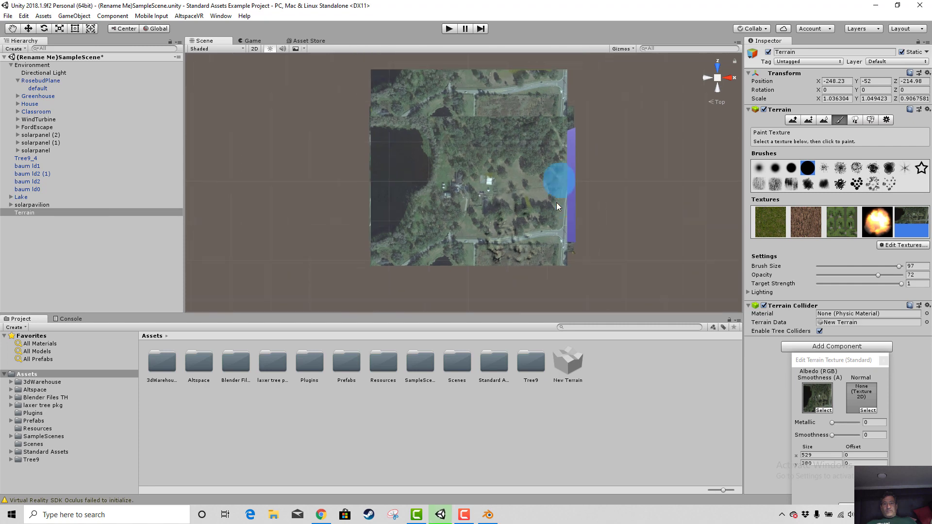
scroll(553, 215, up, 4)
scroll(534, 228, up, 1)
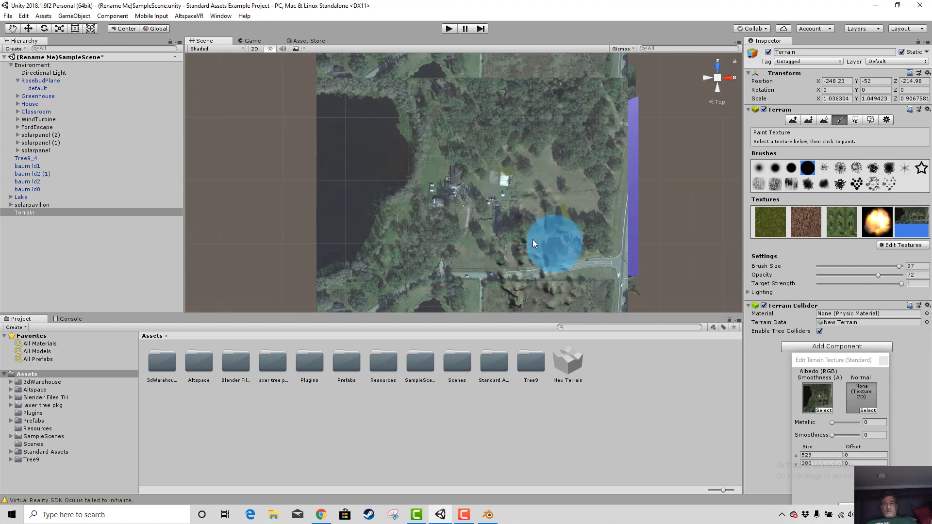
middle_drag(548, 226, 572, 214)
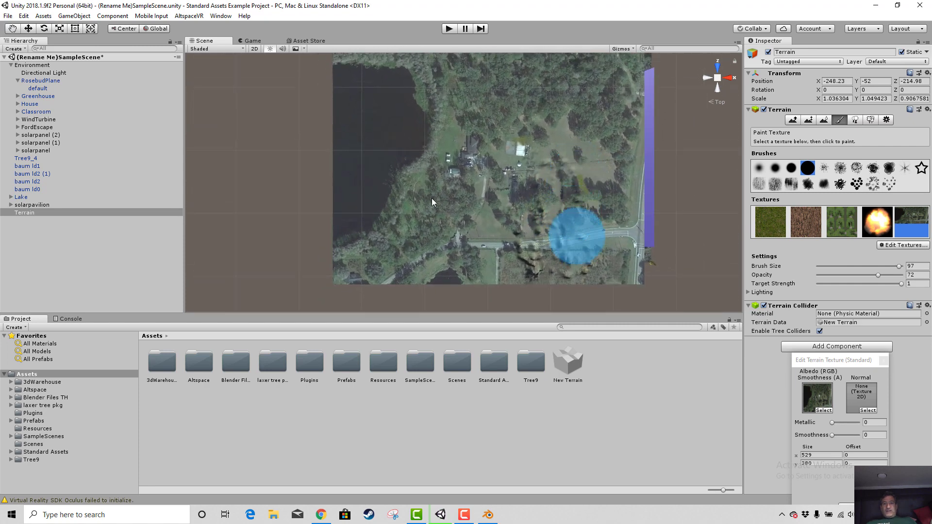
click(28, 29)
middle_drag(450, 161, 457, 147)
alt+drag(457, 147, 509, 224)
drag(497, 187, 503, 159)
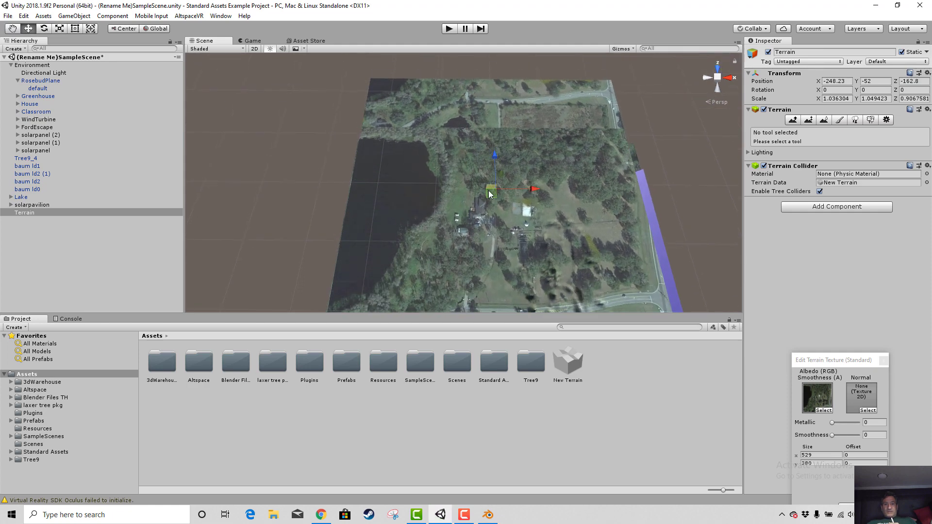
- Lower the terrain beneath the aerial image plane to Y -122, working from the left view
click(707, 79)
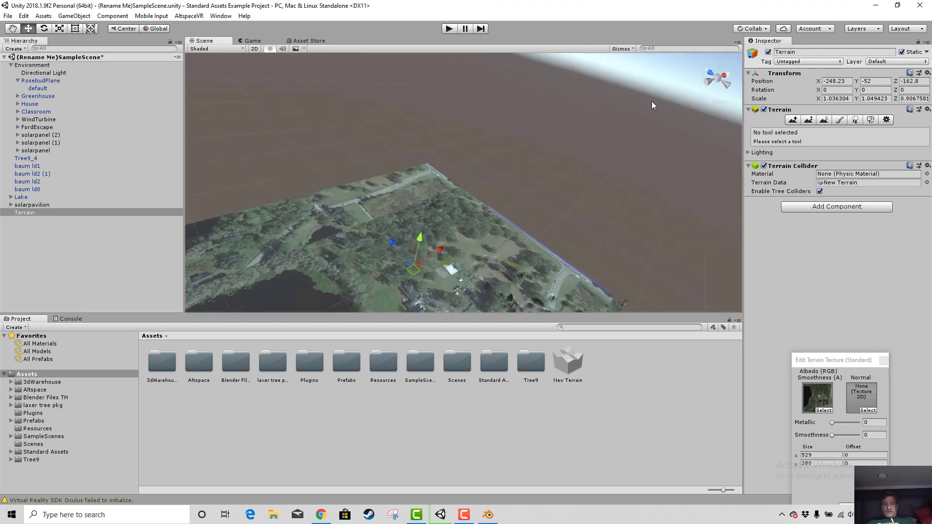
middle_drag(549, 247, 496, 147)
drag(453, 150, 477, 187)
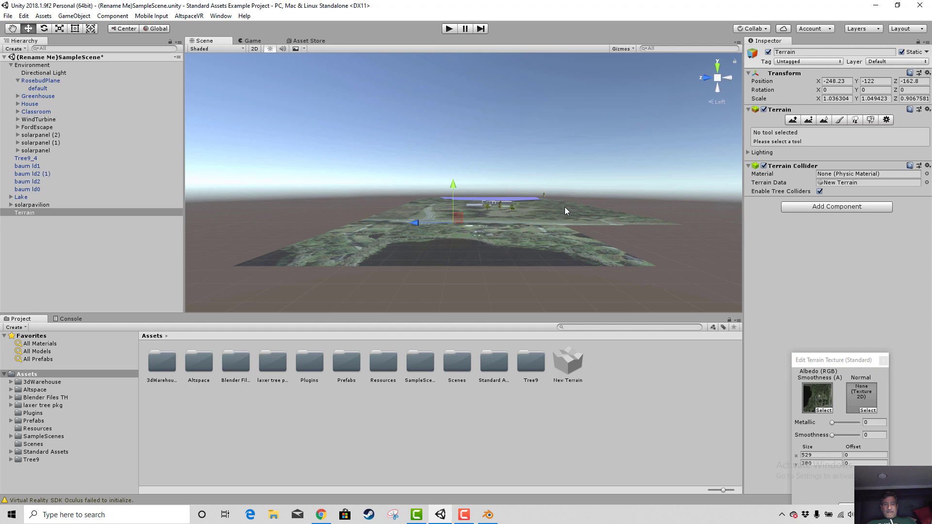
right_drag(565, 207, 566, 277)
middle_drag(465, 228, 473, 253)
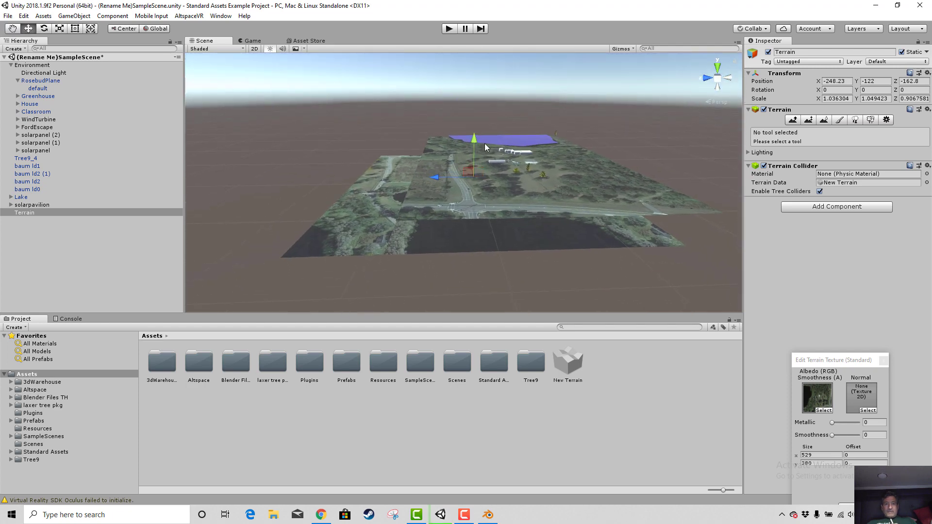
- Lower the terrain to Y -161 and try a terrain texture size of X 380 and Y 529
drag(474, 138, 481, 159)
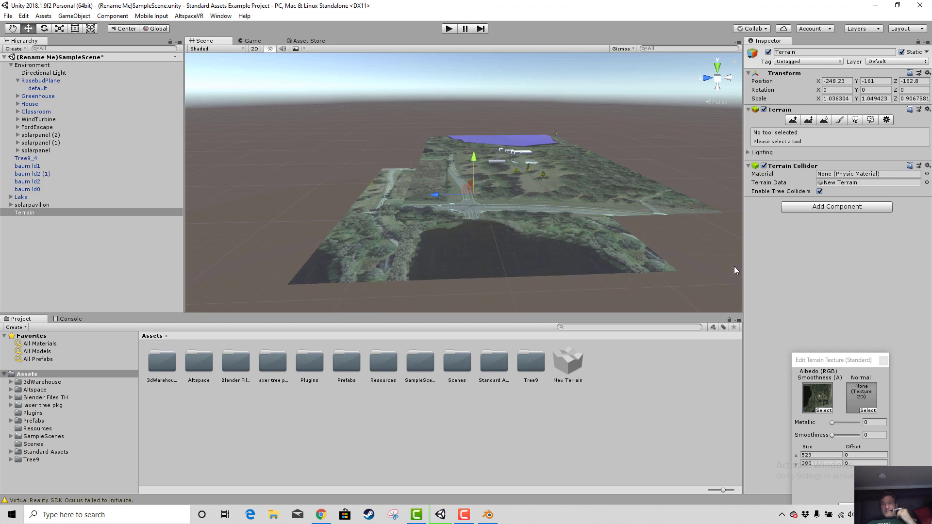
drag(831, 365, 805, 244)
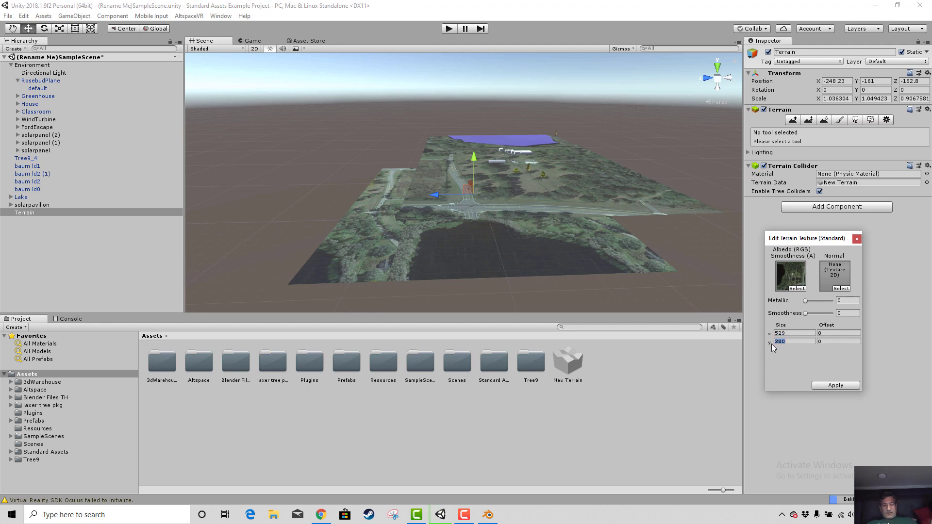
text(529)
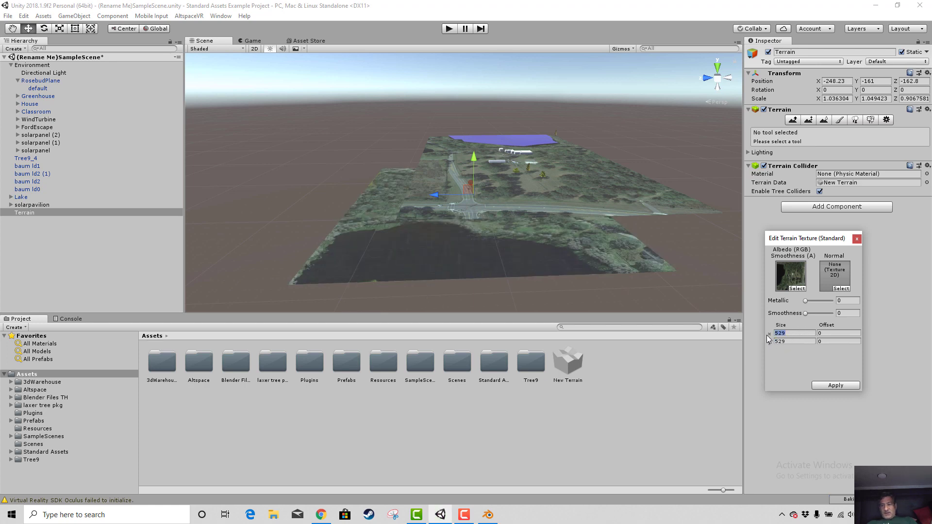
text(38)
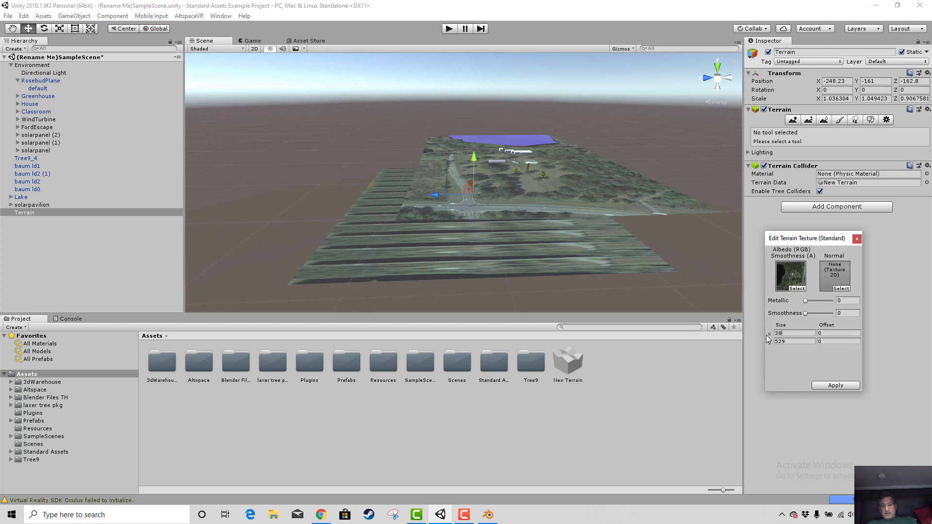
text(0)
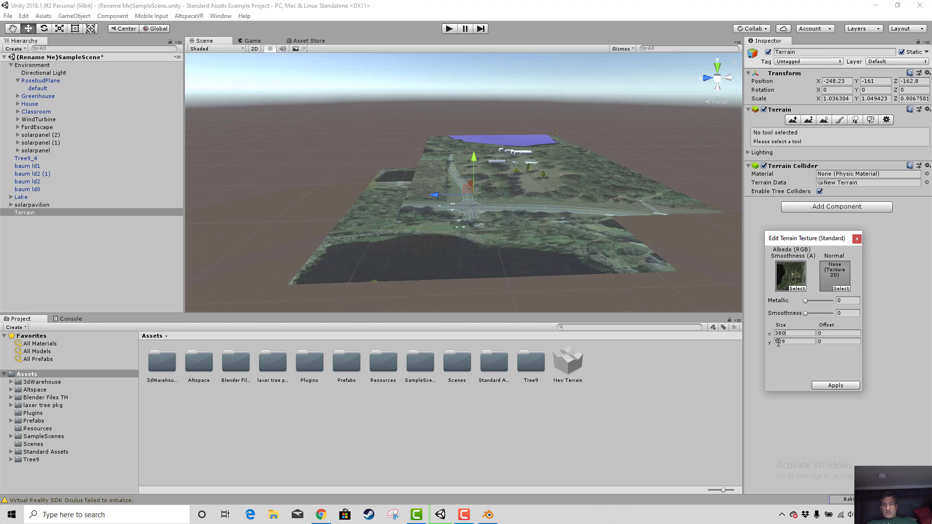
- Restore the terrain texture size to X 529 and Y 380
click(793, 342)
text(529)
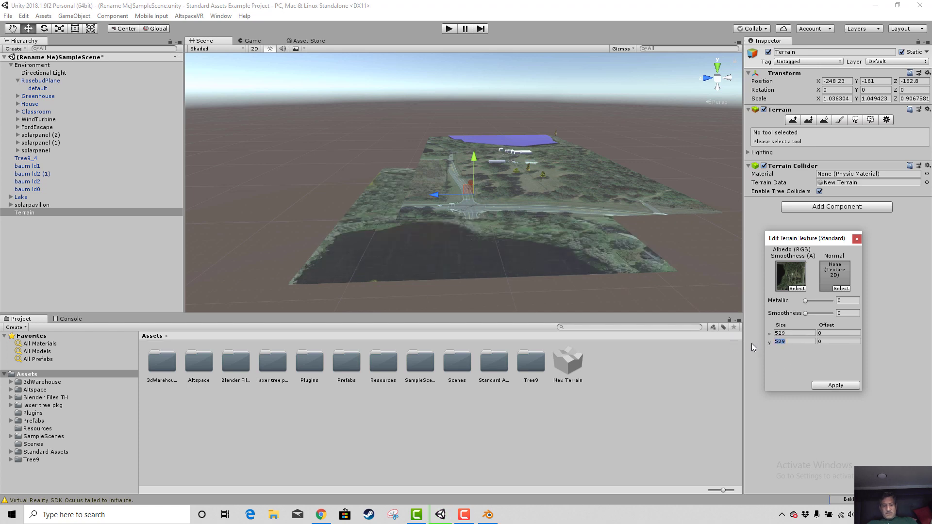
text(380)
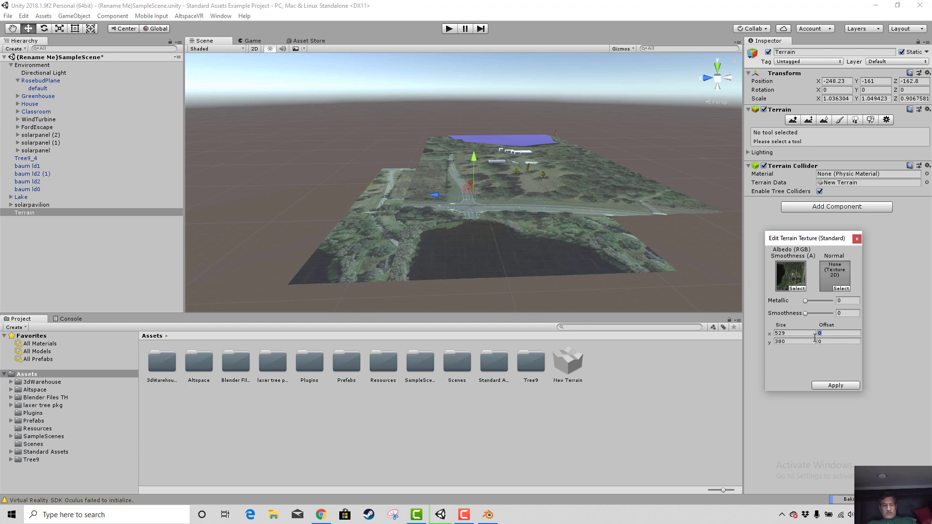
- Try an X offset of 50 on the terrain texture, clear it and apply the texture settings
text(50)
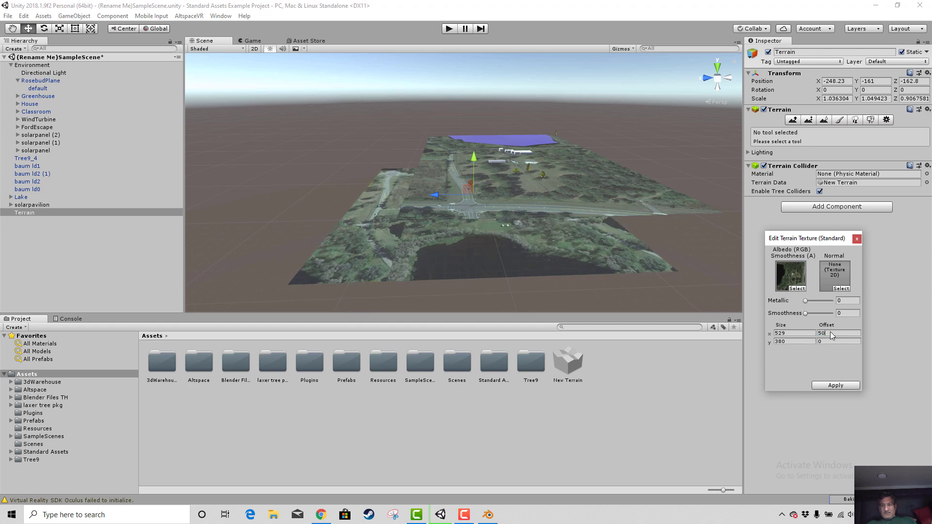
key(BackSpace)
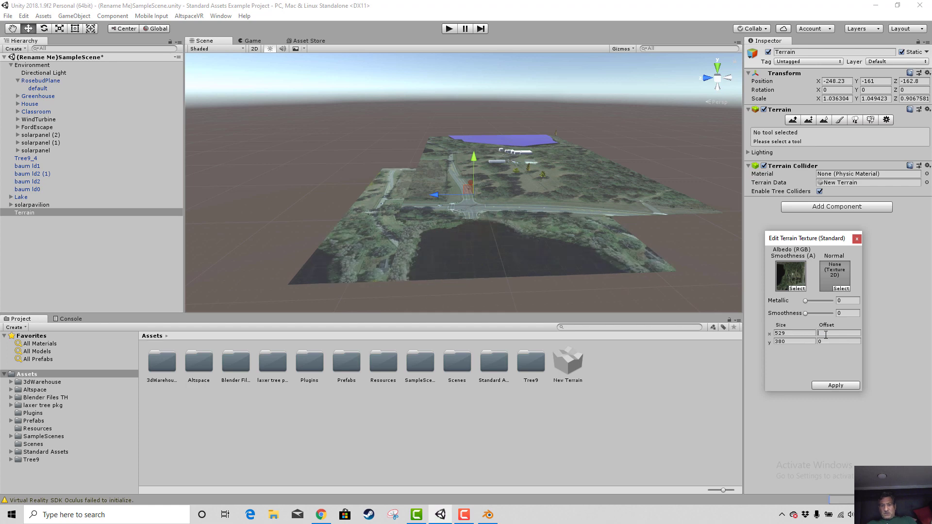
click(835, 385)
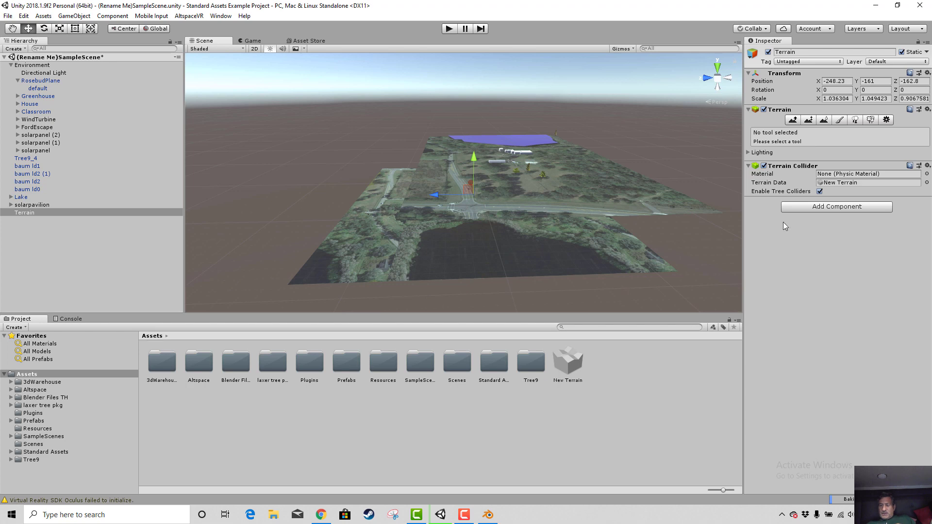
- Reopen the satellite image terrain texture and apply a flipped size of X -529 and Y -380
click(840, 120)
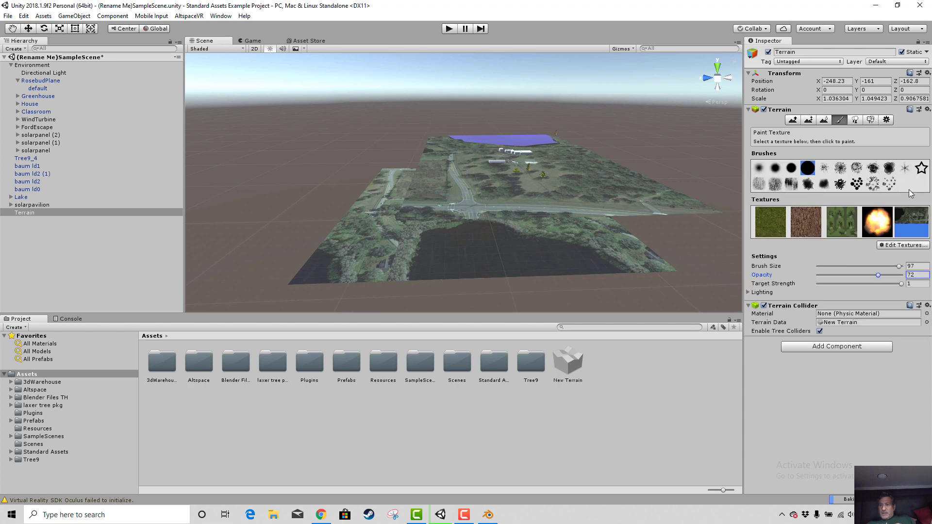
double_click(917, 224)
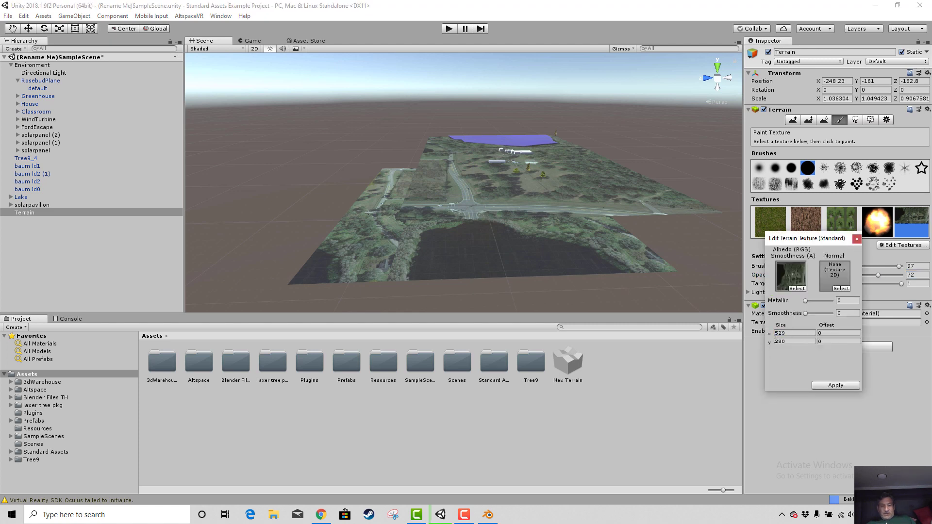
text(-)
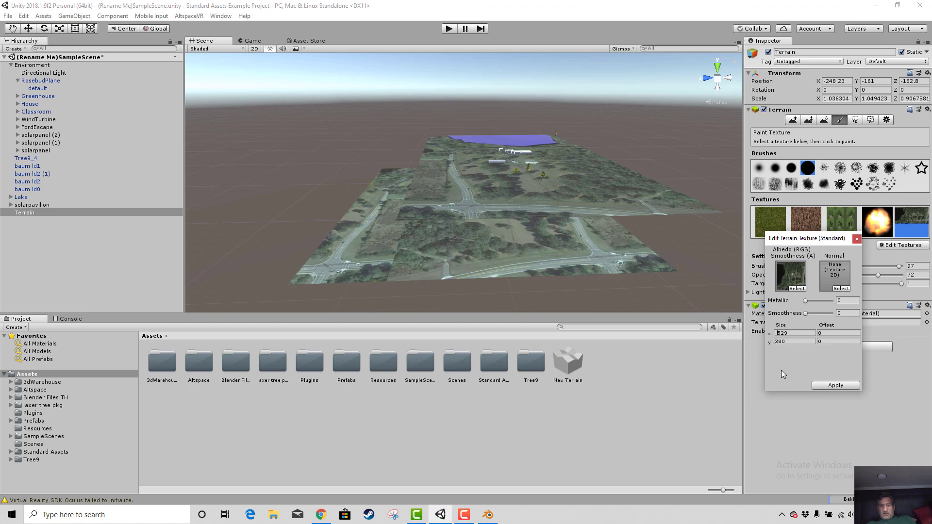
mouse_move(567, 289)
middle_down()
mouse_move(529, 295)
mouse_move(581, 294)
middle_up()
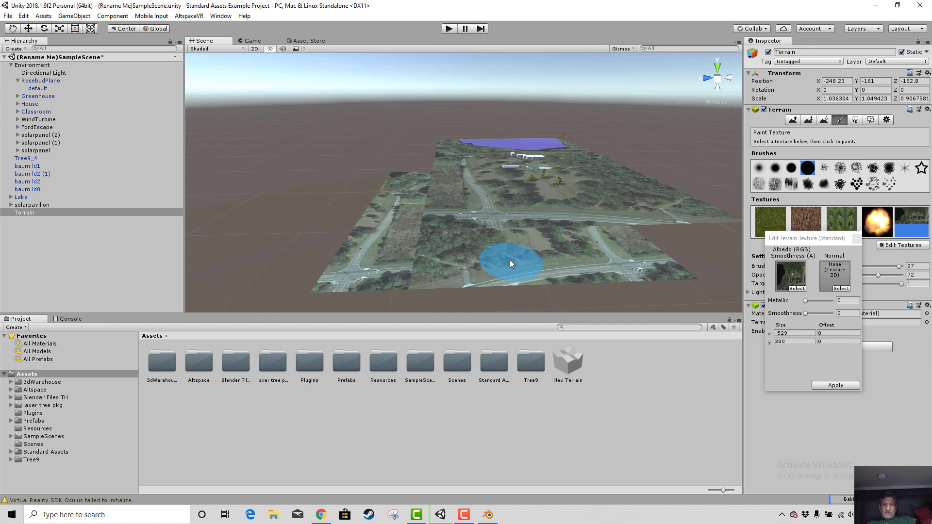
click(777, 342)
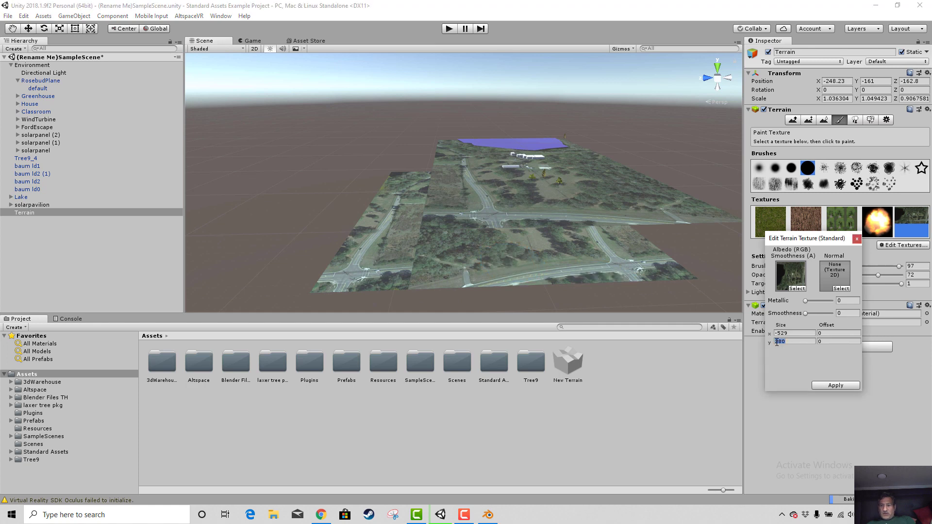
text(-)
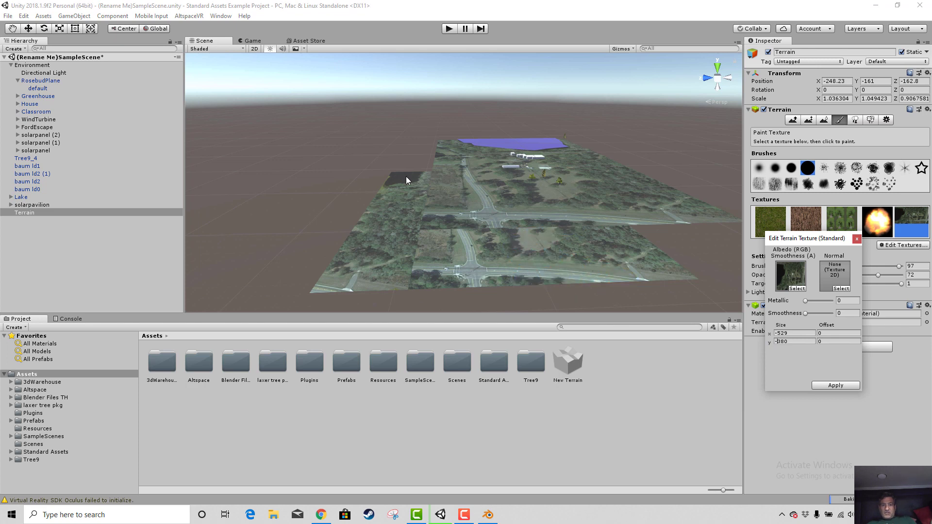
click(836, 386)
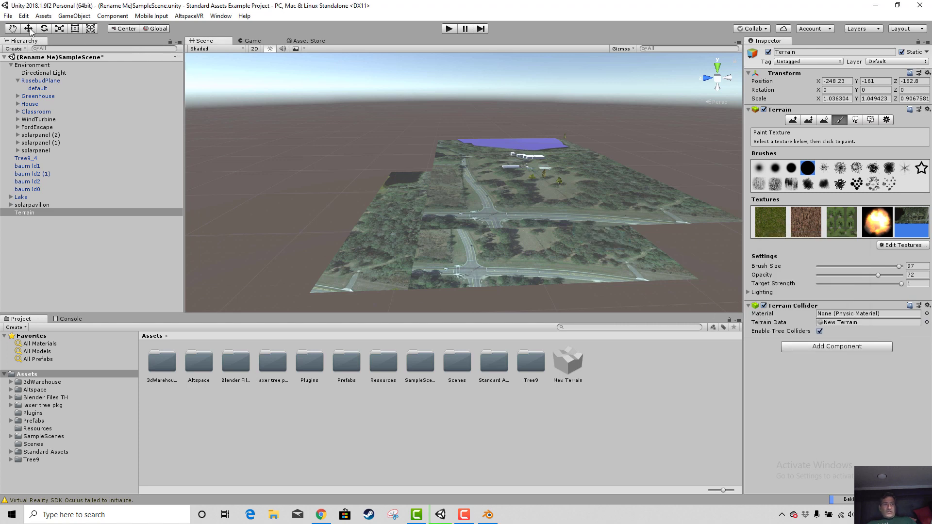
- Raise the terrain to Y -104 and shift it to X -265.7, Z -172.9 to line up with the image plane
key(w)
drag(482, 162, 496, 184)
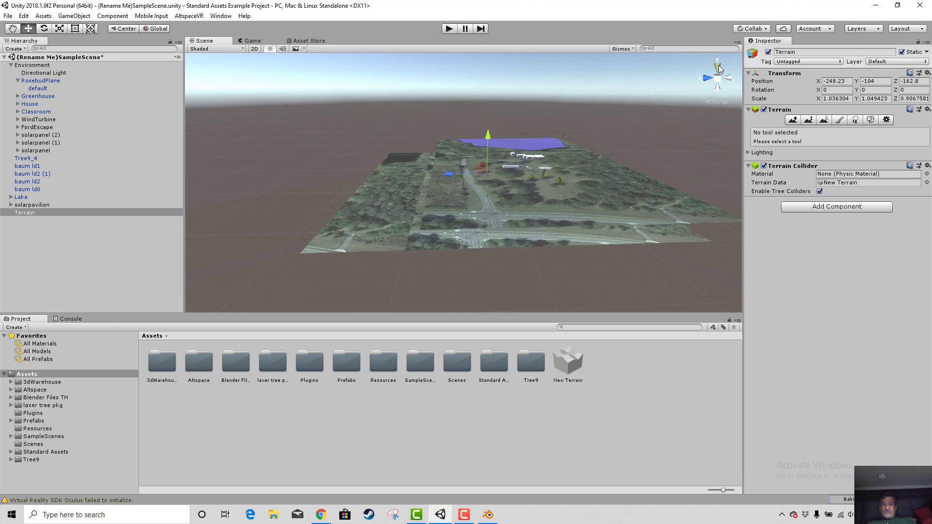
click(718, 67)
mouse_move(544, 202)
middle_down()
mouse_move(555, 167)
mouse_move(552, 185)
middle_up()
mouse_move(512, 120)
mouse_down()
mouse_move(519, 84)
mouse_move(522, 126)
mouse_up()
mouse_move(549, 165)
mouse_down()
mouse_move(505, 165)
mouse_move(539, 170)
mouse_up()
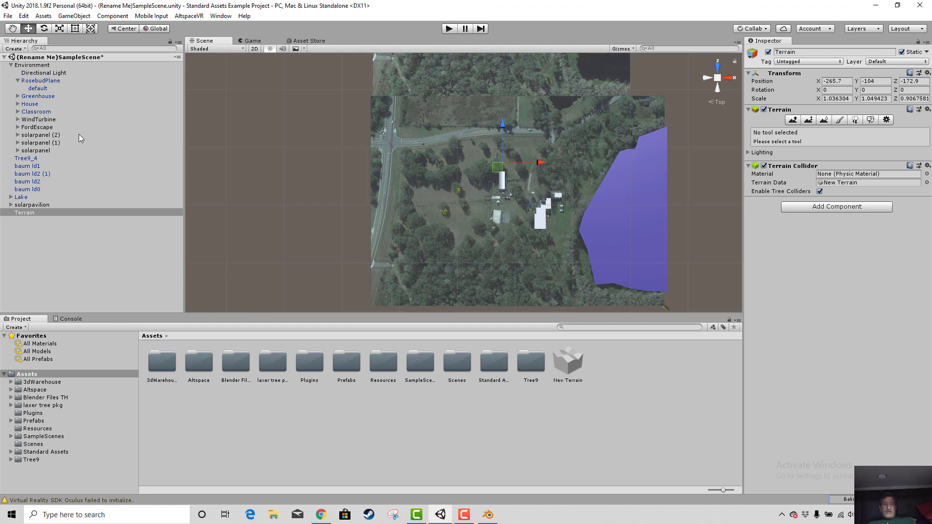
- Deactivate the RosebudPlane object so only the textured terrain shows beneath the buildings
click(36, 82)
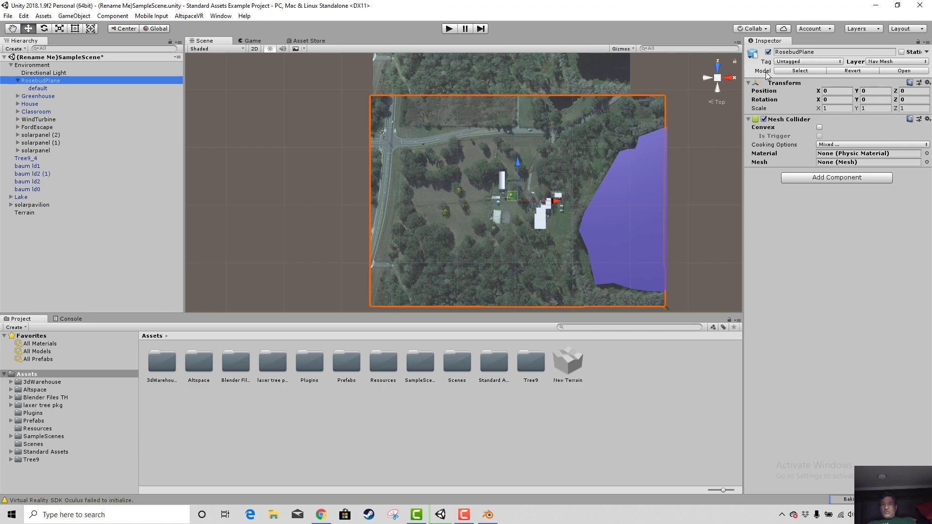
click(768, 52)
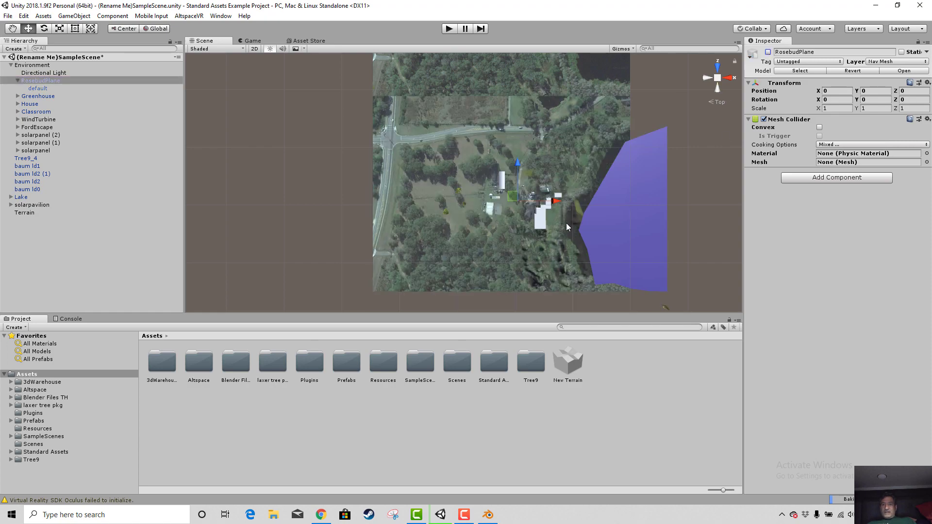
alt+drag(566, 227, 627, 185)
click(717, 69)
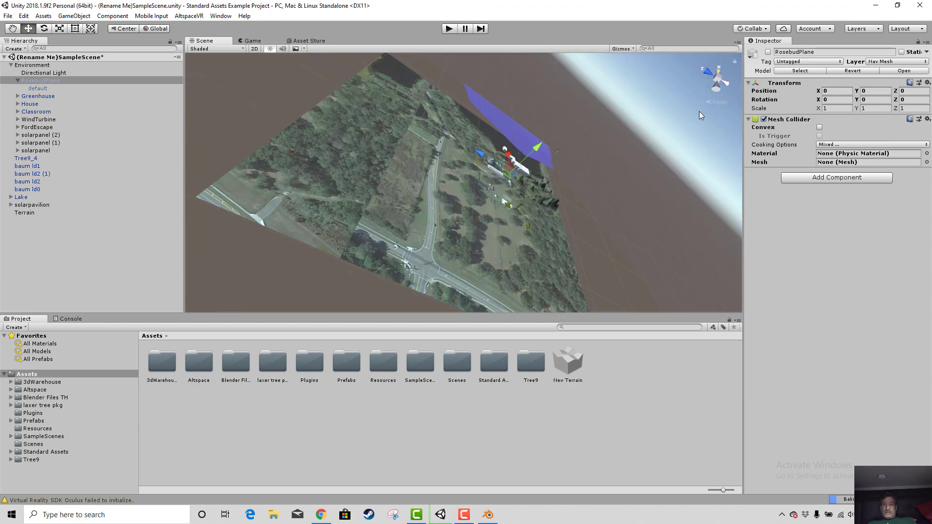
middle_drag(506, 228, 543, 249)
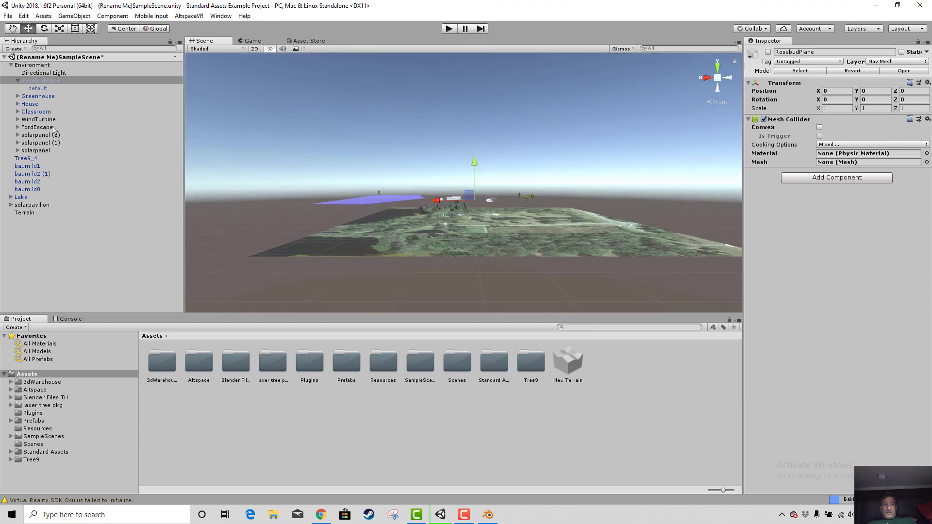
- Raise the terrain to Y -70 to bring its surface up to the buildings
click(24, 213)
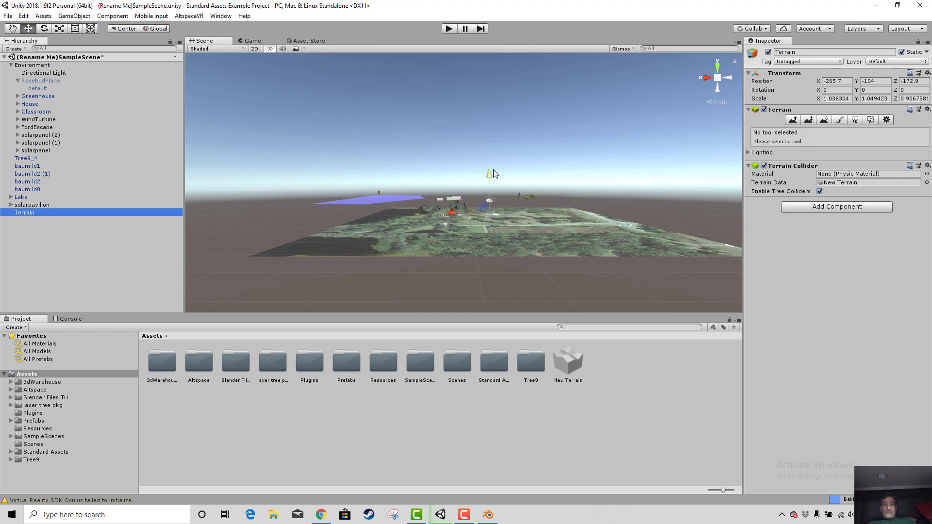
drag(490, 174, 489, 160)
middle_drag(511, 233, 488, 288)
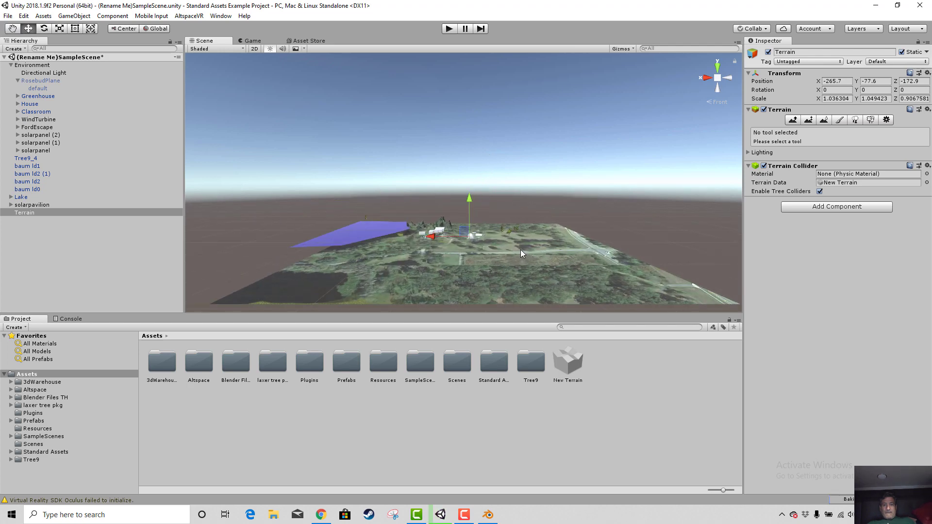
click(717, 68)
scroll(506, 224, up, 3)
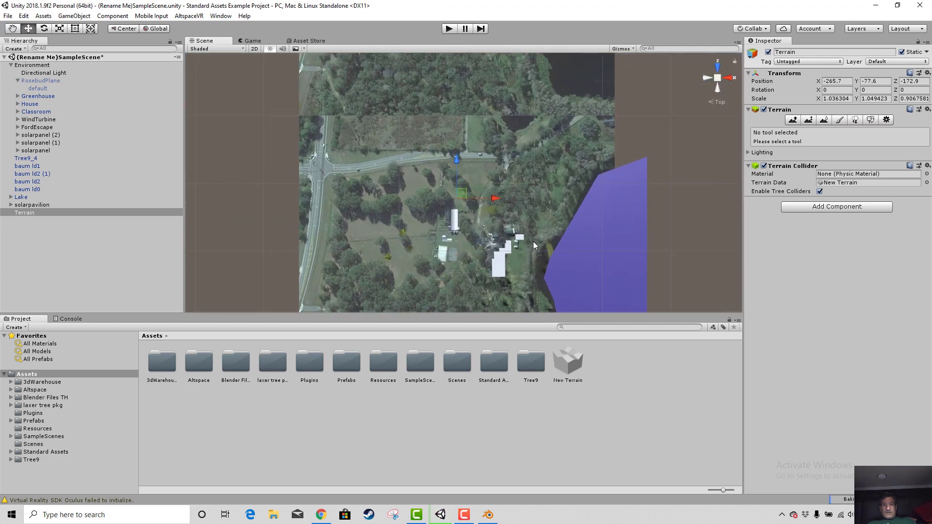
click(706, 80)
middle_drag(558, 231, 585, 194)
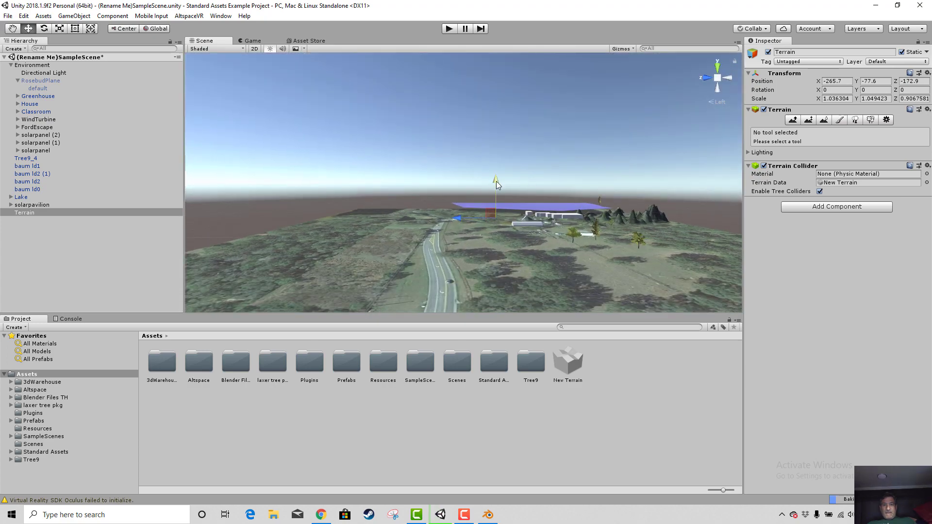
drag(497, 181, 499, 174)
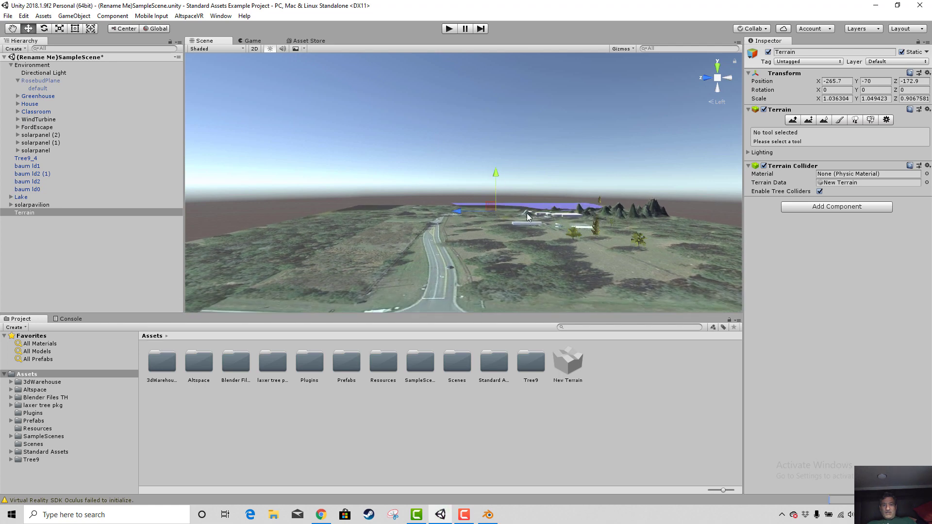
- Deactivate the Lake object and inspect how the buildings sit on the terrain
scroll(527, 214, up, 4)
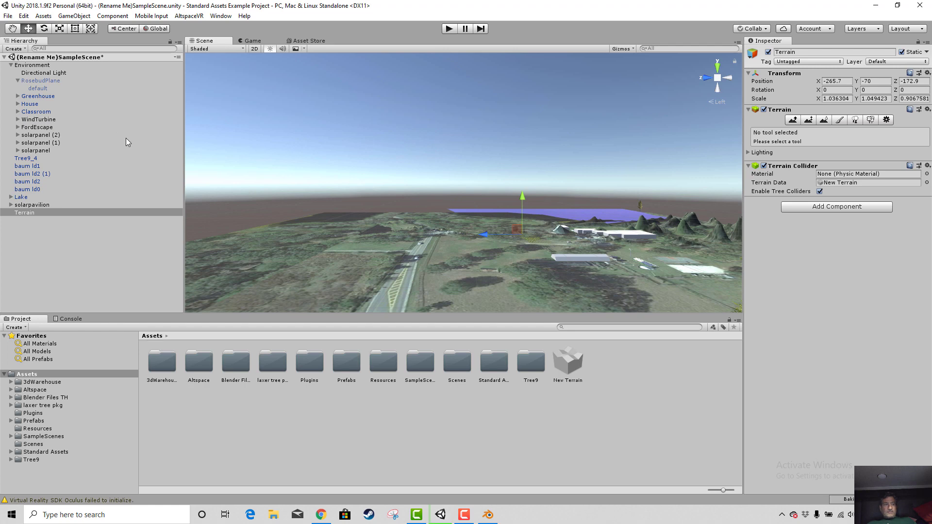
click(21, 198)
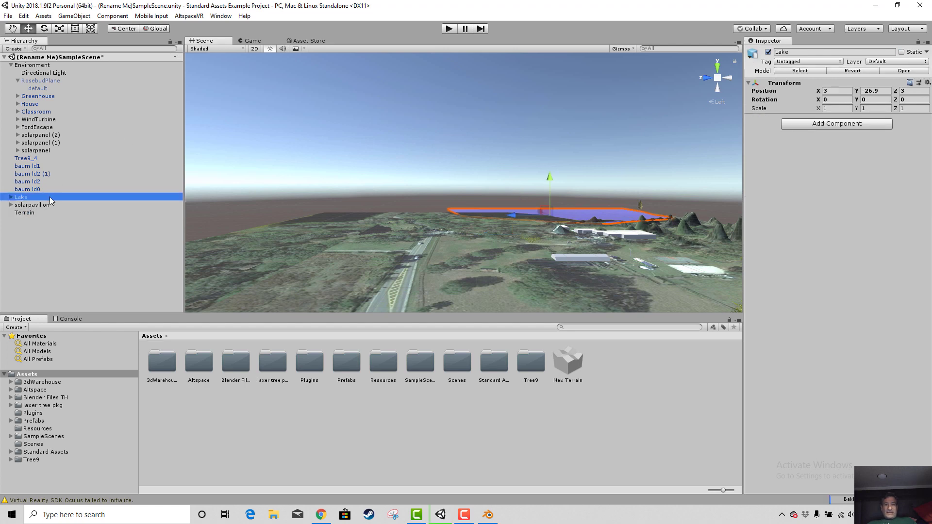
click(768, 52)
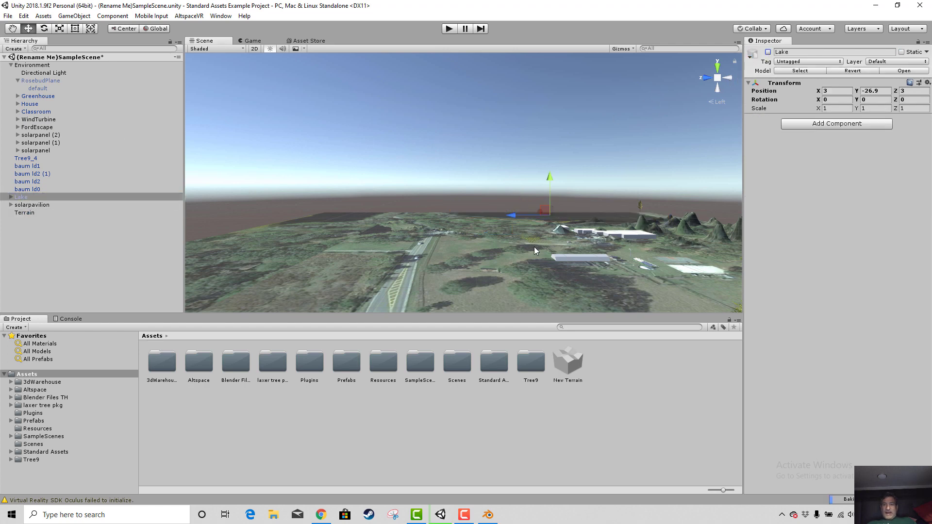
right_drag(522, 235, 543, 264)
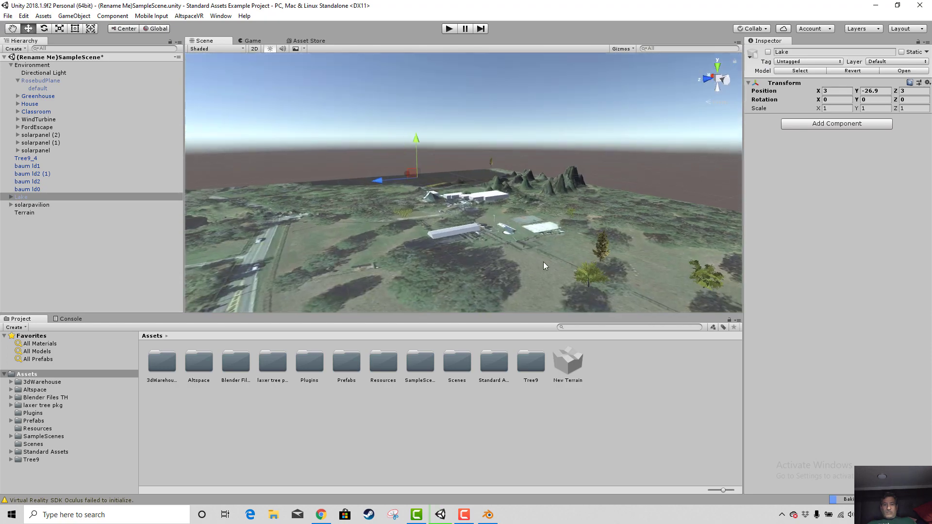
scroll(543, 265, up, 10)
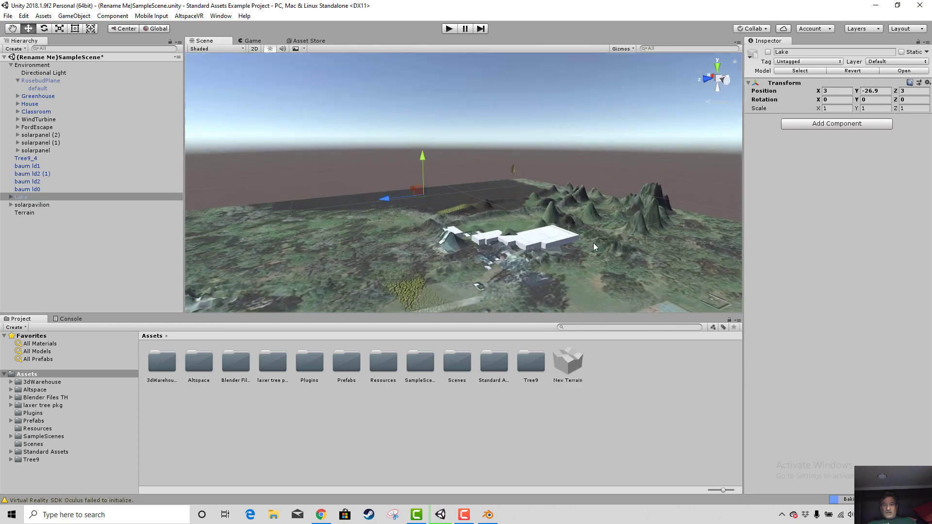
scroll(594, 243, up, 10)
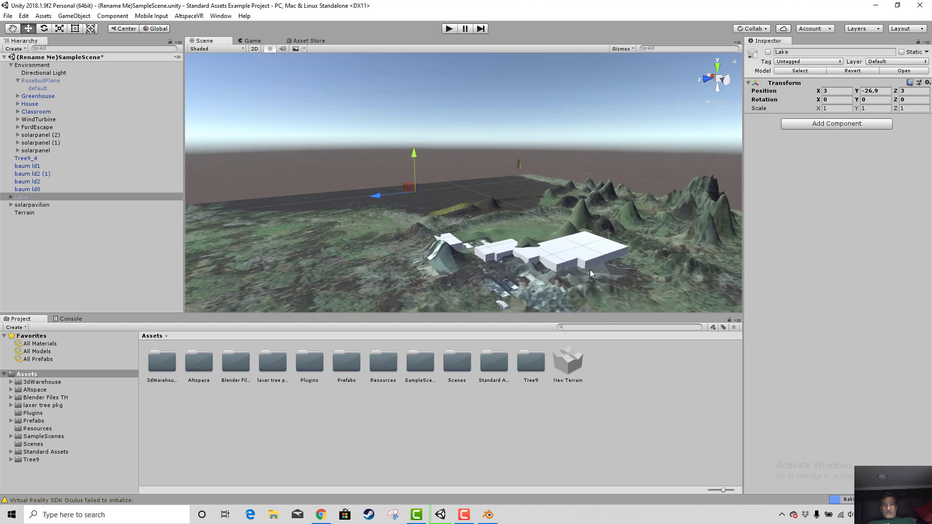
middle_drag(590, 269, 589, 129)
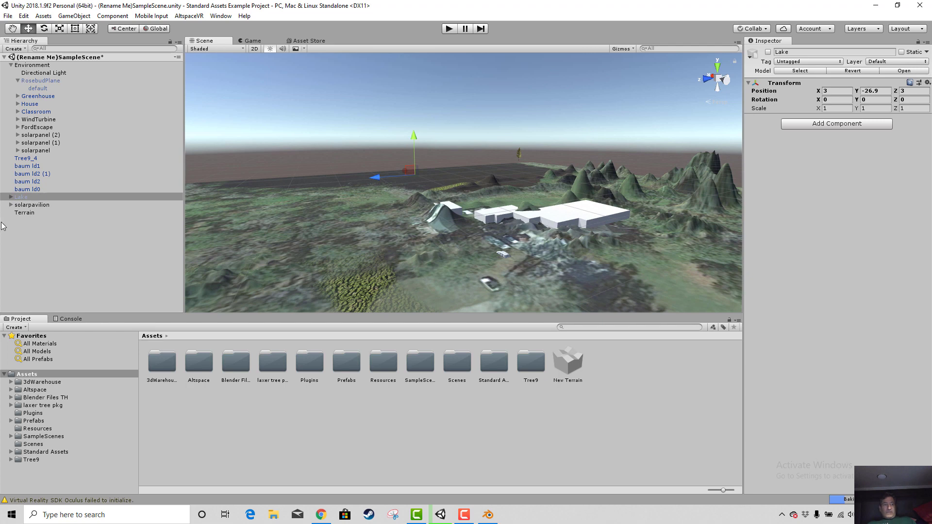
- Flatten the whole terrain to a height of 48 and reduce the soft round brush to size 17
click(18, 213)
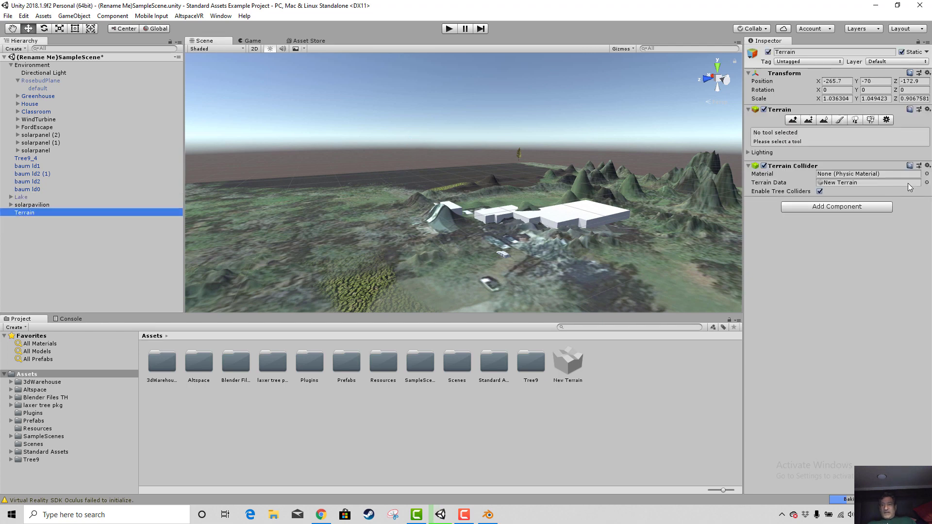
click(809, 120)
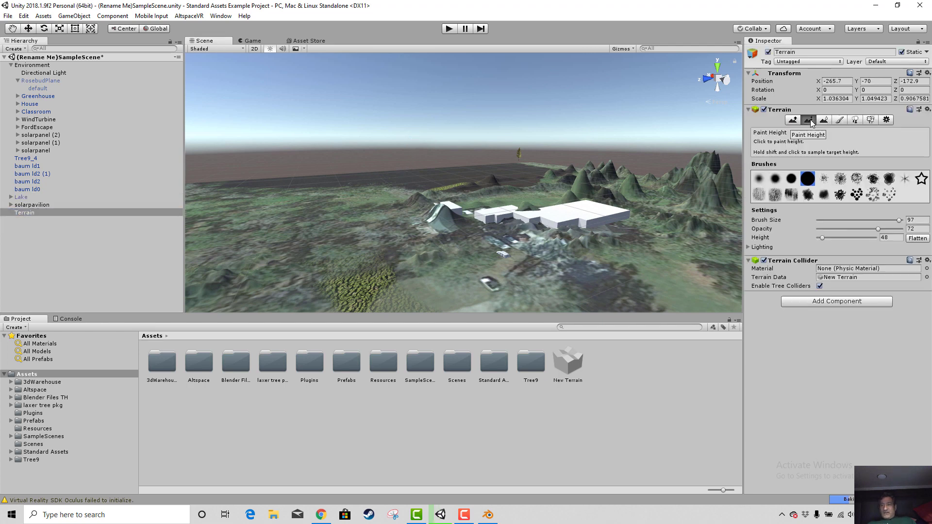
click(918, 239)
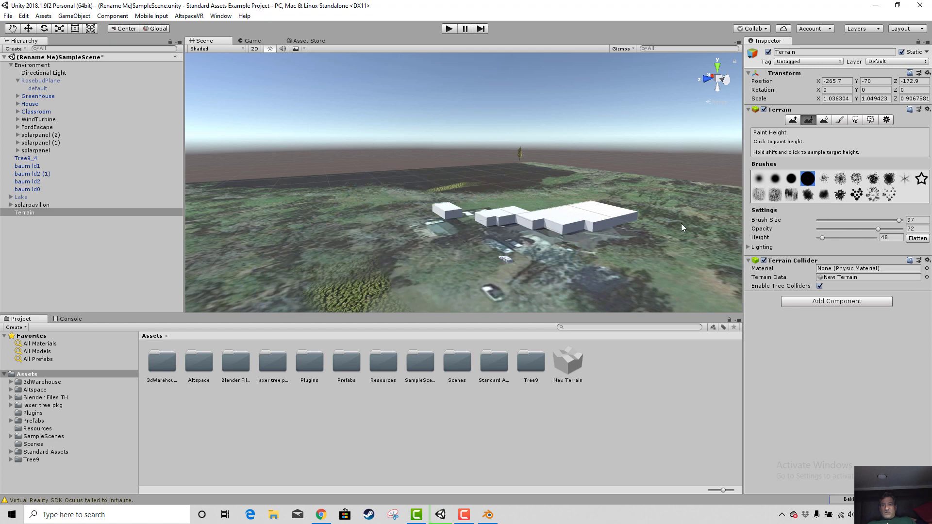
scroll(496, 258, down, 1)
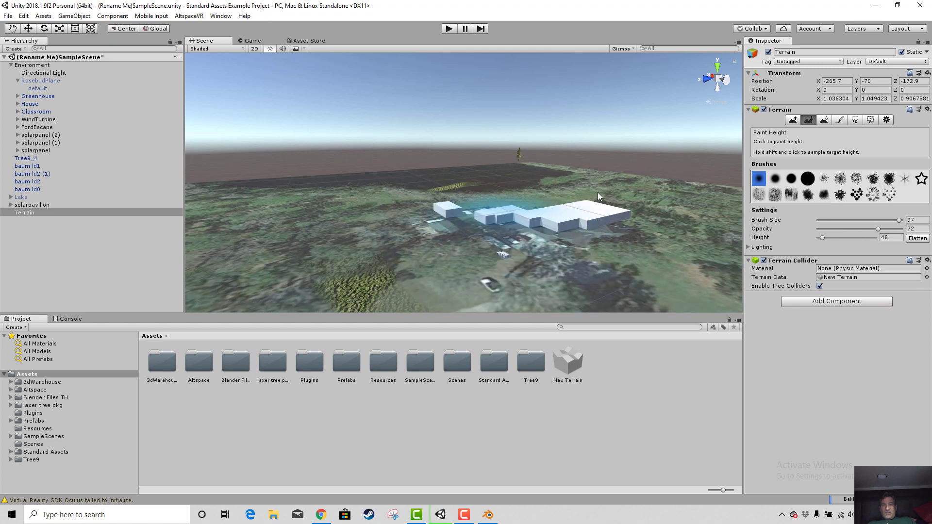
click(831, 220)
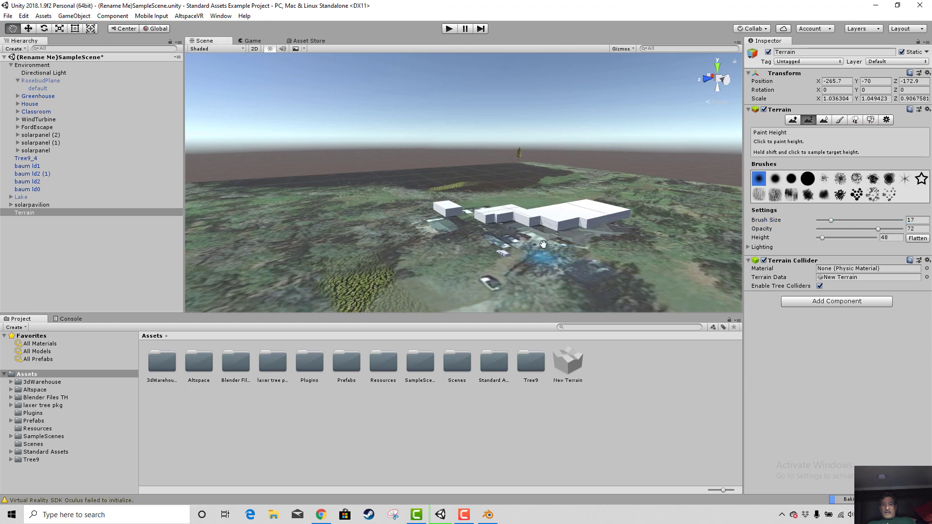
- Examine how the buildings, vehicles and solar panels sit on the flattened terrain
middle_drag(543, 244, 562, 138)
middle_drag(543, 221, 555, 266)
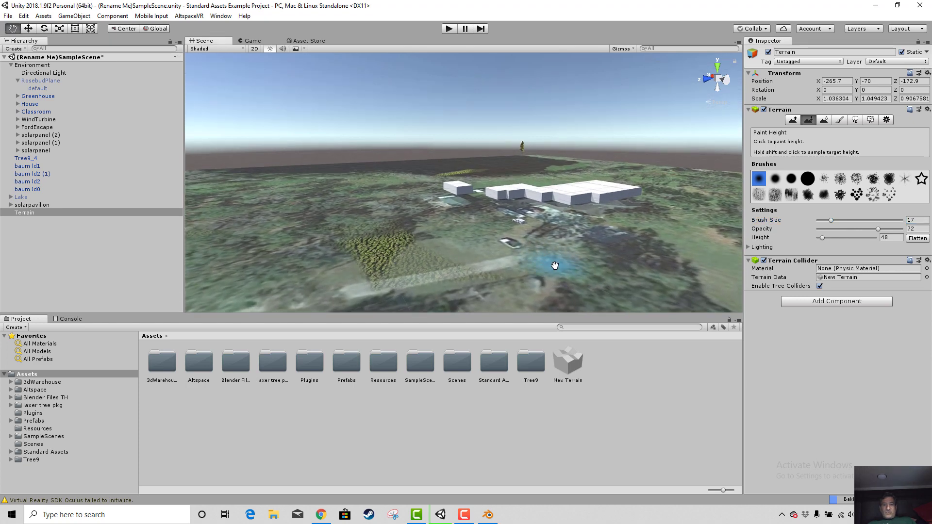
scroll(551, 249, up, 3)
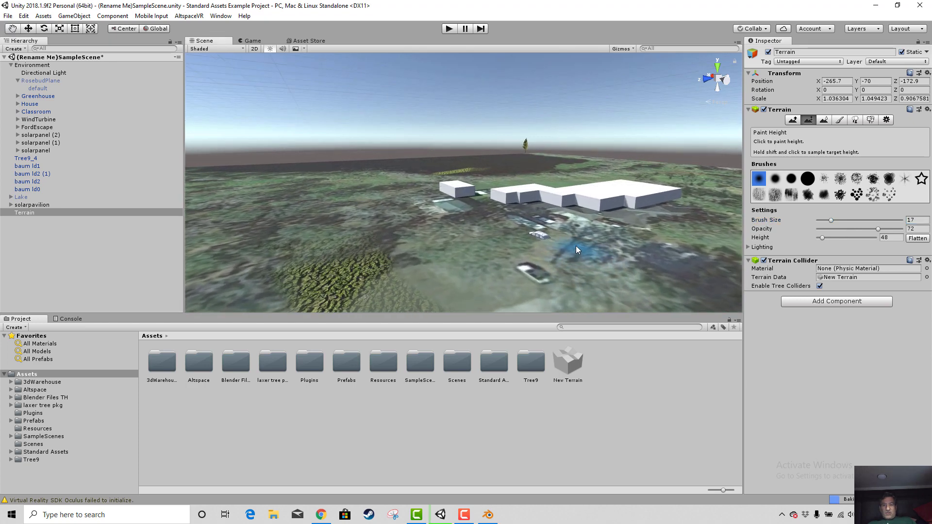
scroll(576, 246, down, 5)
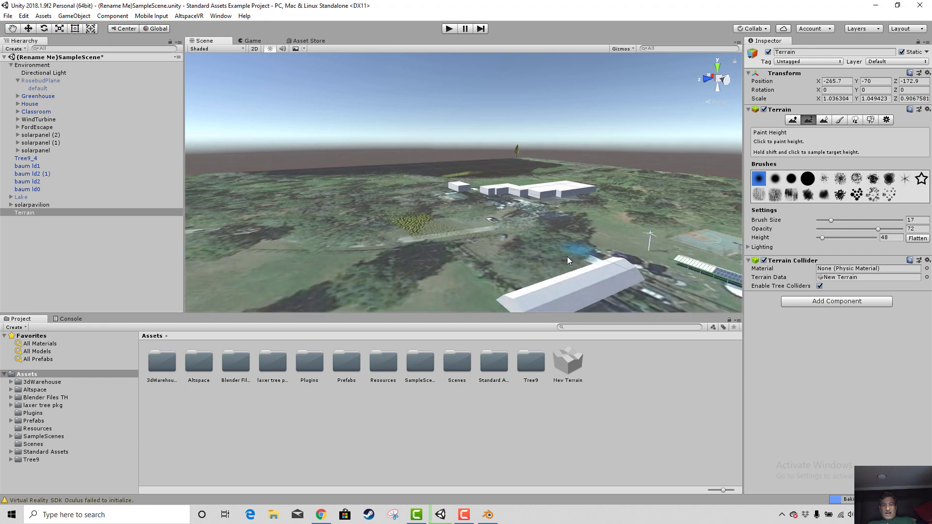
scroll(568, 257, down, 2)
scroll(627, 255, down, 1)
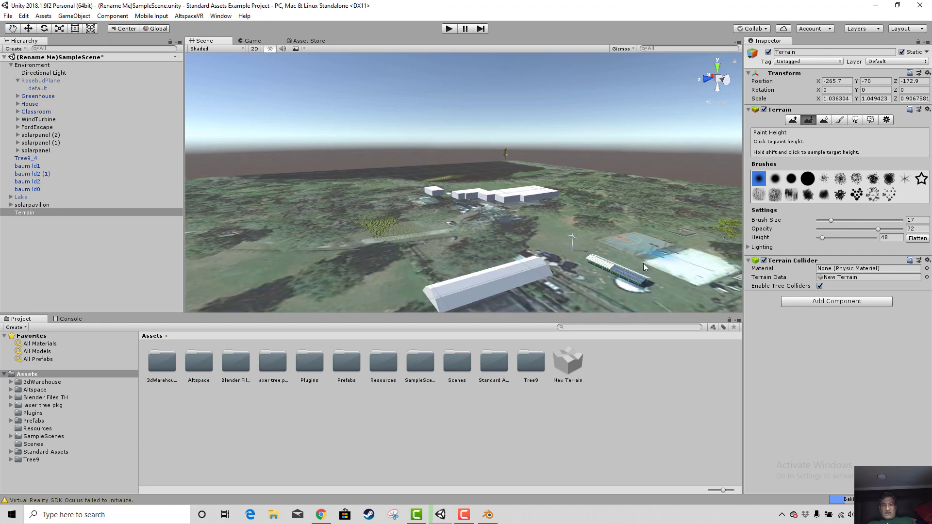
middle_drag(585, 284, 593, 223)
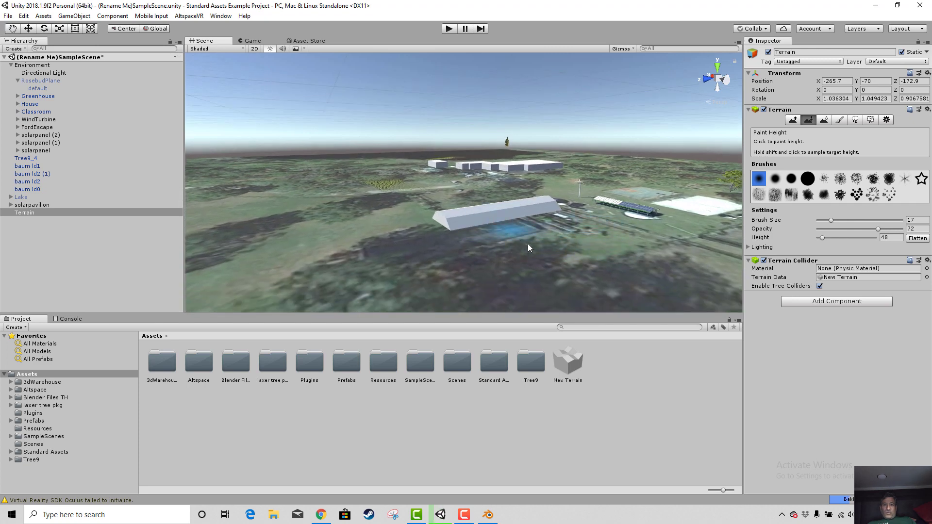
- Open the satellite image terrain texture for editing and set its X offset to -5 after trying 10 and 0
click(840, 121)
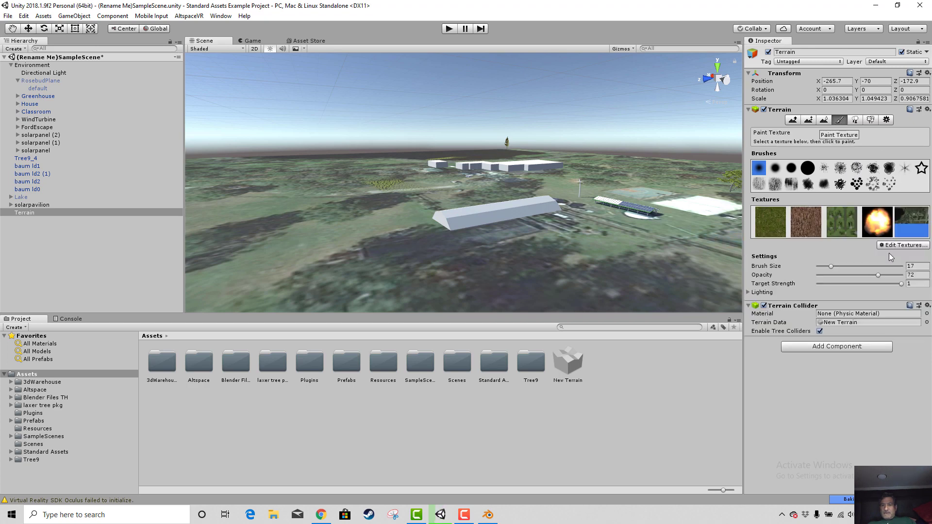
double_click(908, 228)
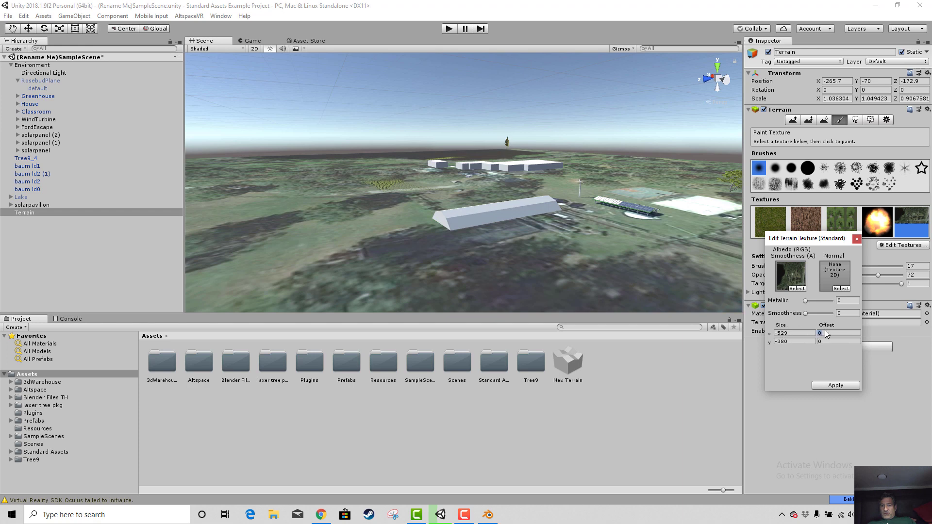
text(10)
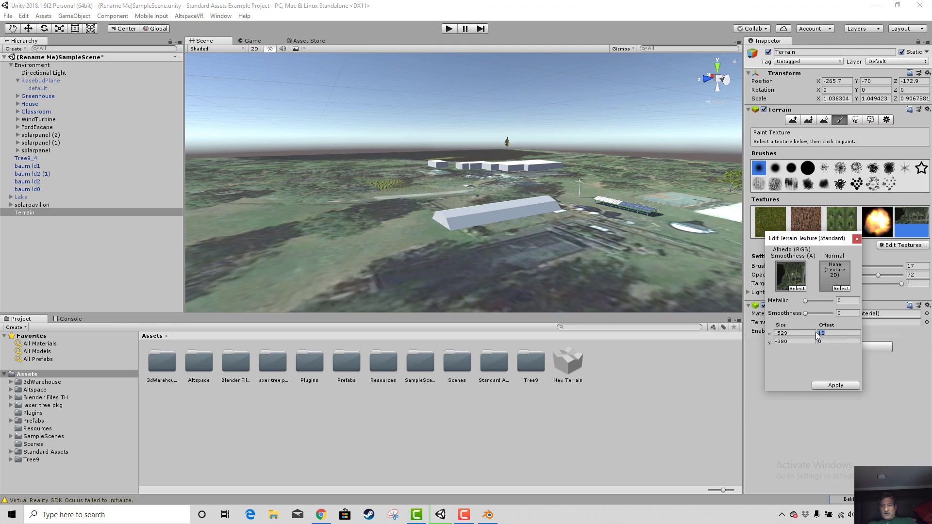
text(0)
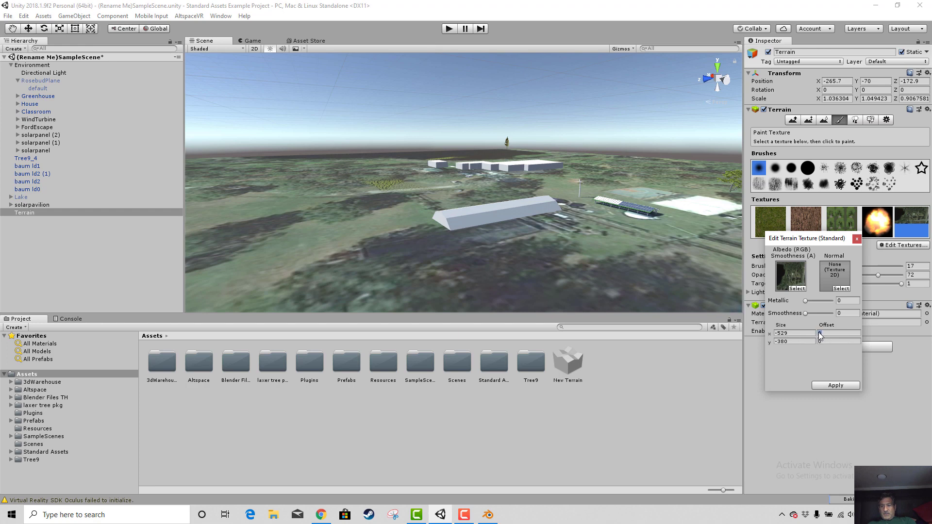
text(-)
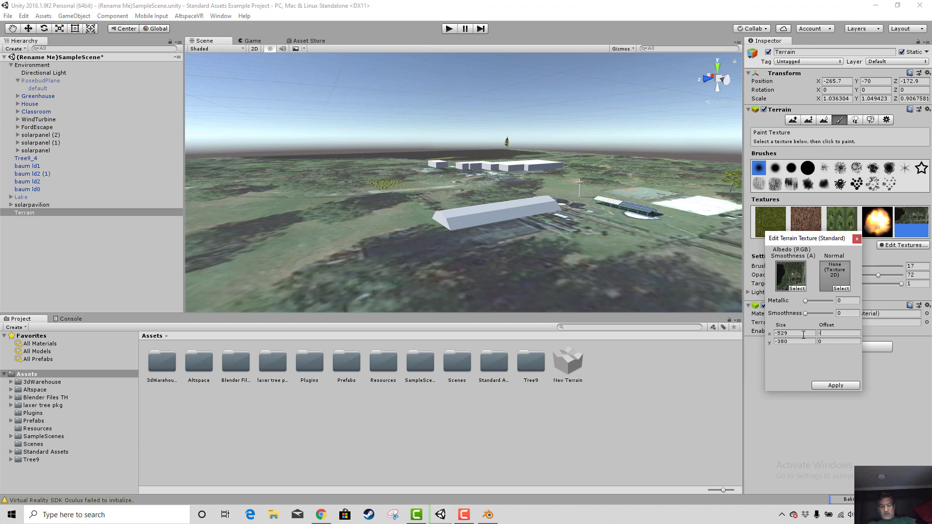
text(5)
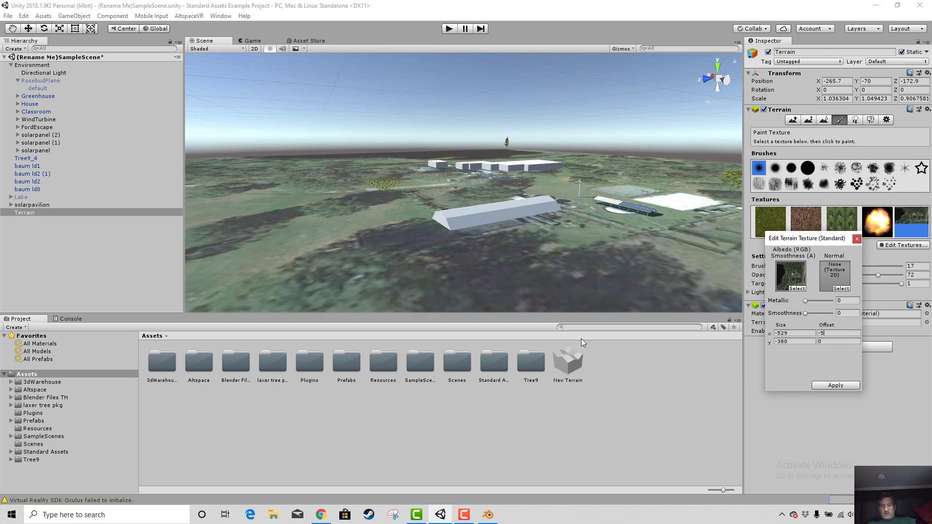
- From a top-down view, shift the satellite texture under the buildings with an X offset of -10 and a Y offset of 15
click(718, 68)
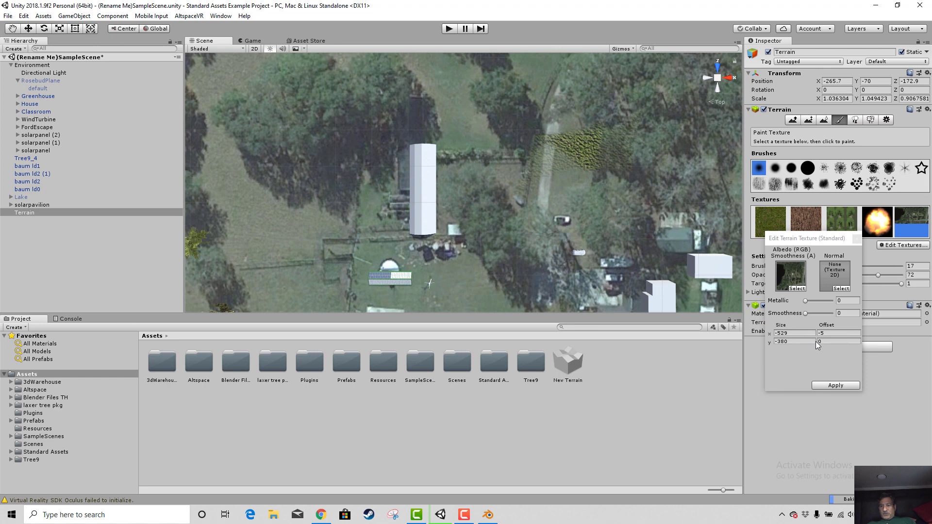
click(831, 342)
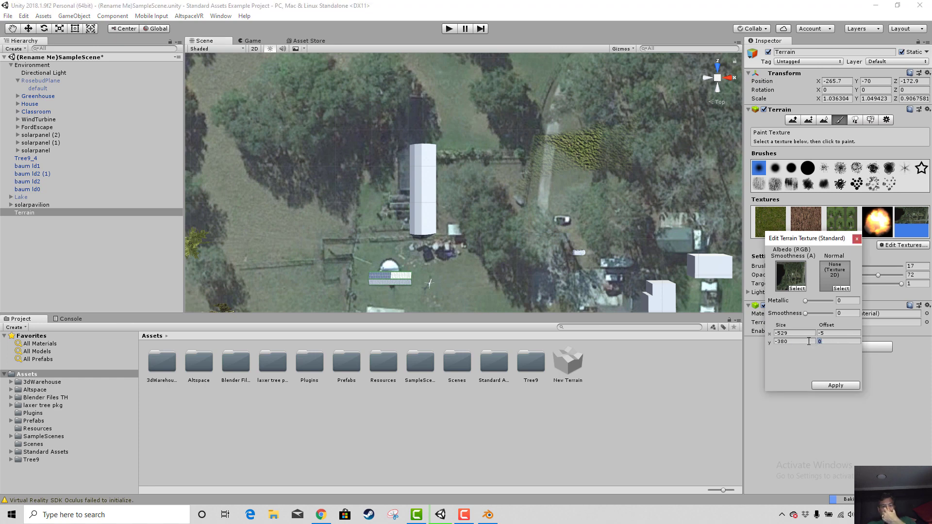
text(5)
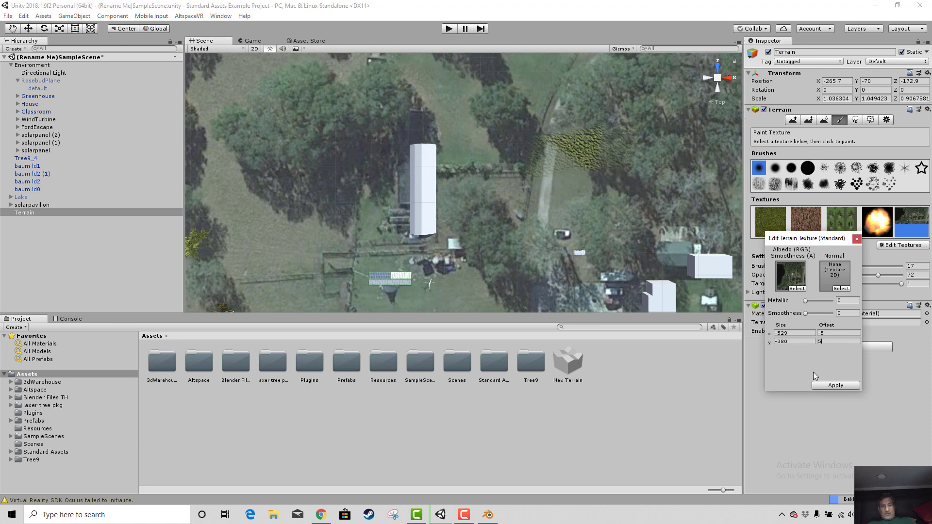
text(10)
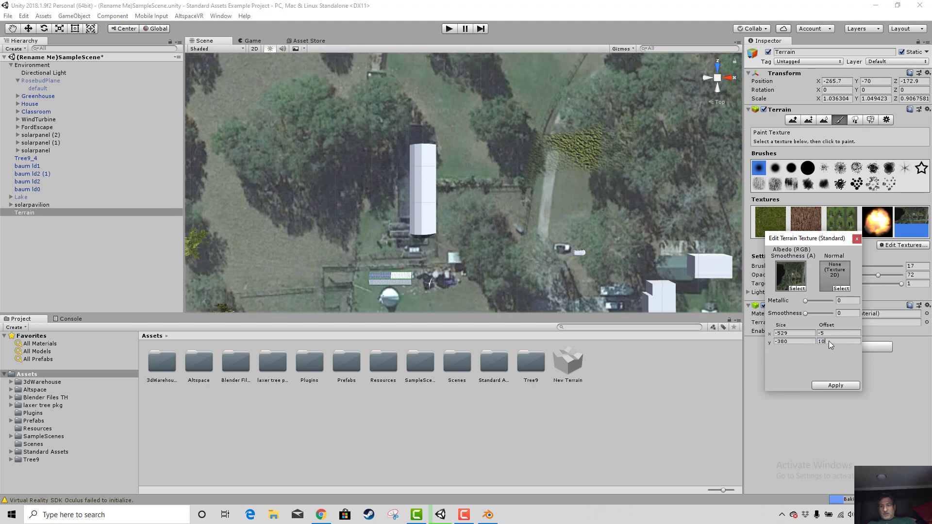
key(BackSpace)
text(5)
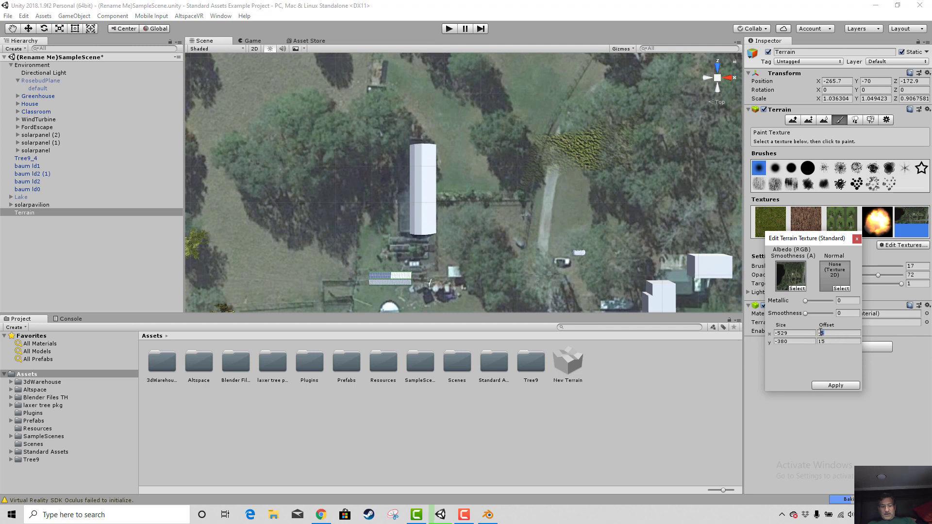
text(10)
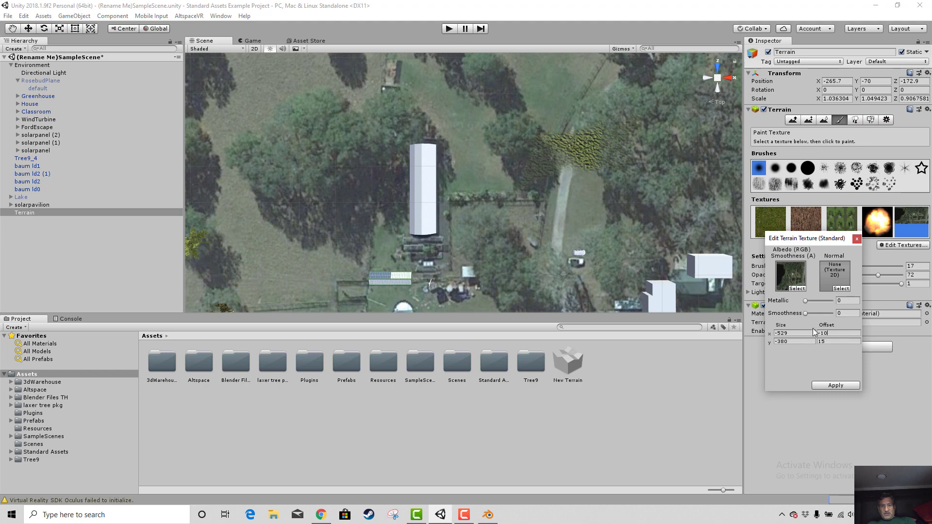
- Set the satellite texture's X size to -530 after trying -520 against the building positions
scroll(544, 258, down, 4)
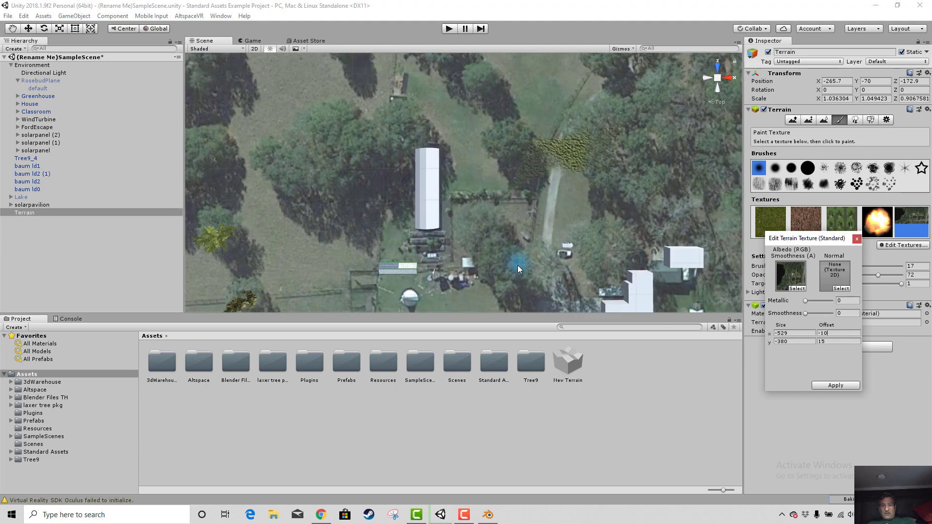
scroll(542, 267, up, 3)
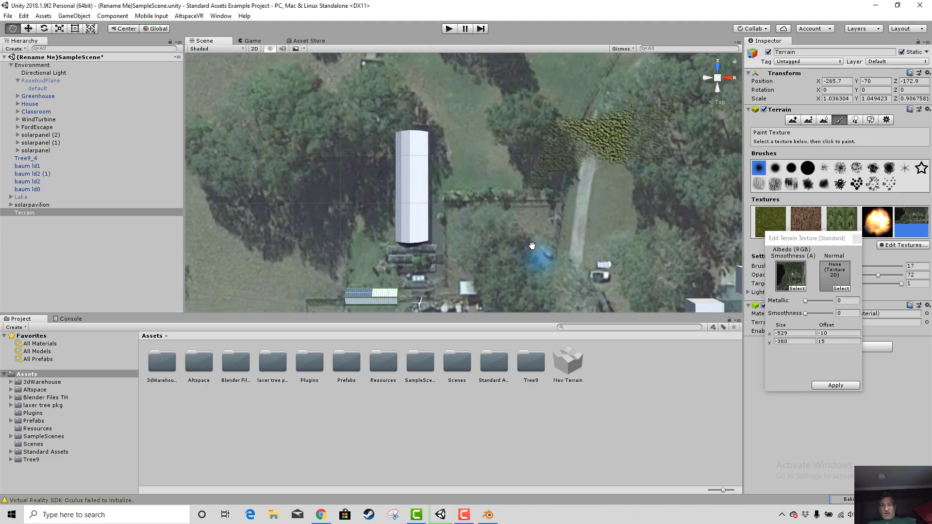
middle_drag(540, 258, 486, 167)
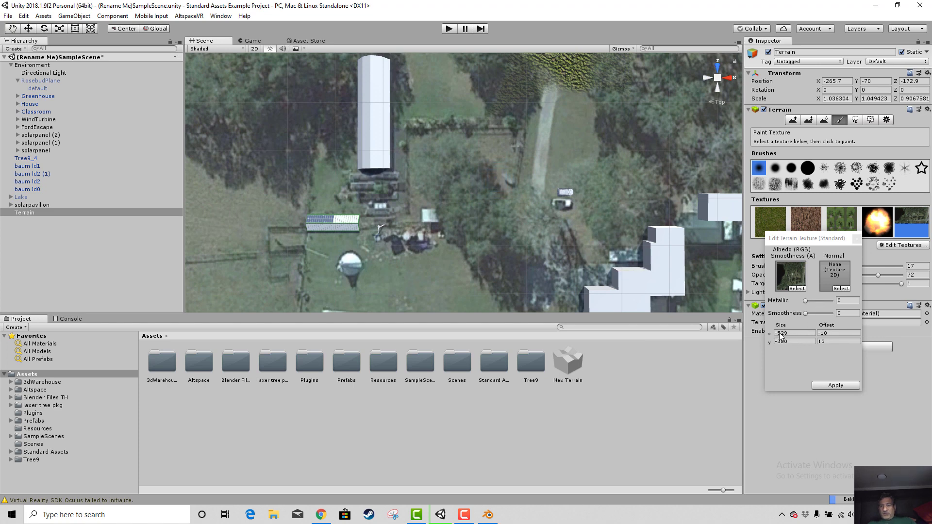
drag(780, 333, 775, 333)
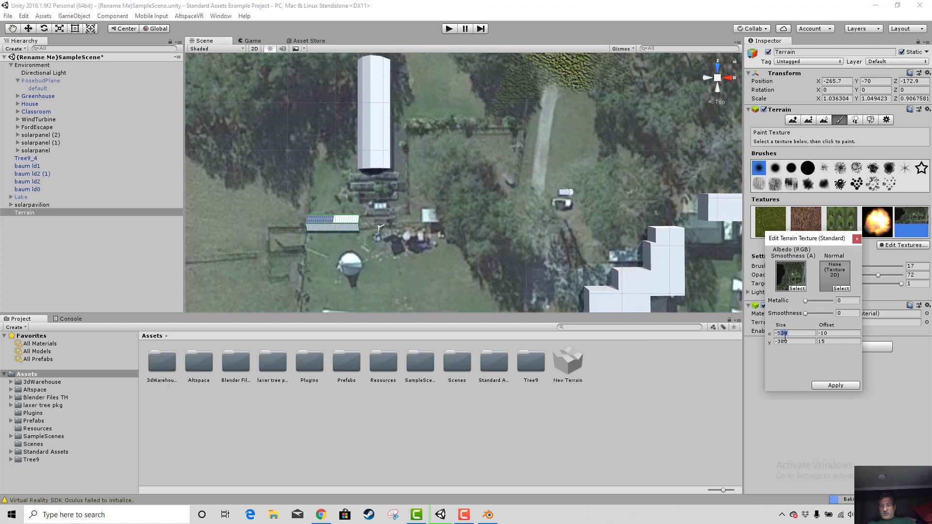
text(20)
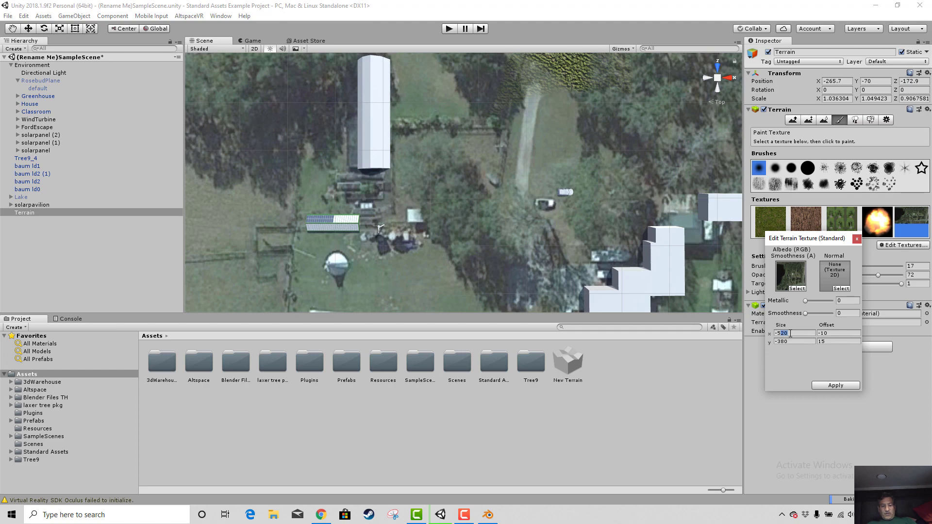
text(530)
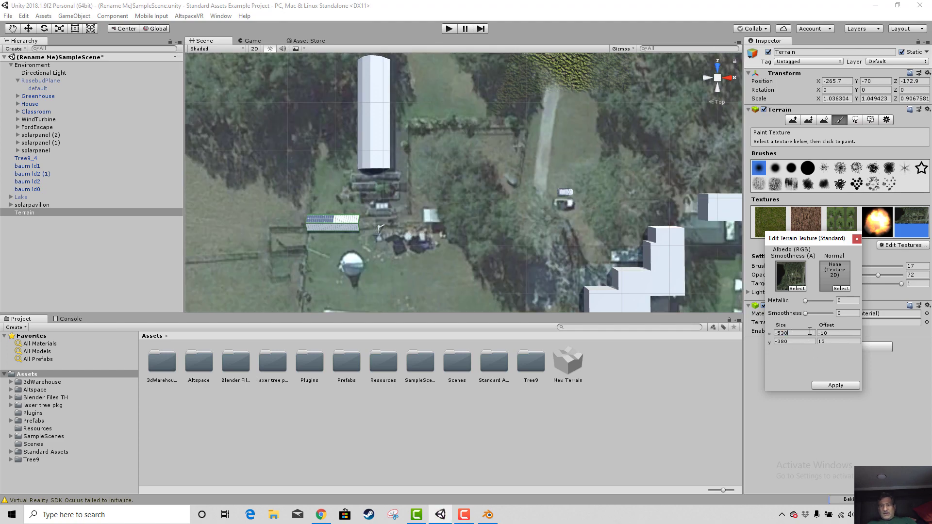
- Try Y sizes of -390, -400 and -375 for the satellite texture, return to -380 and check the alignment
double_click(782, 342)
text(390)
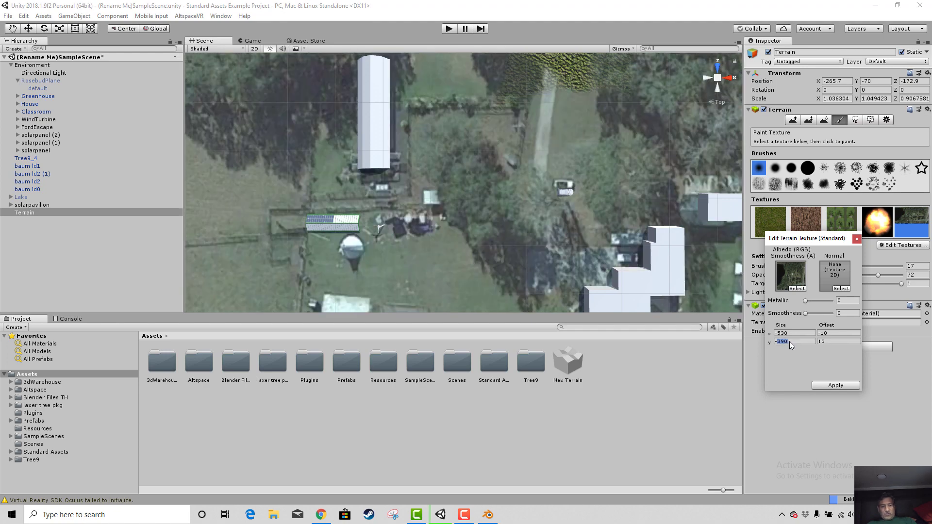
text(-400)
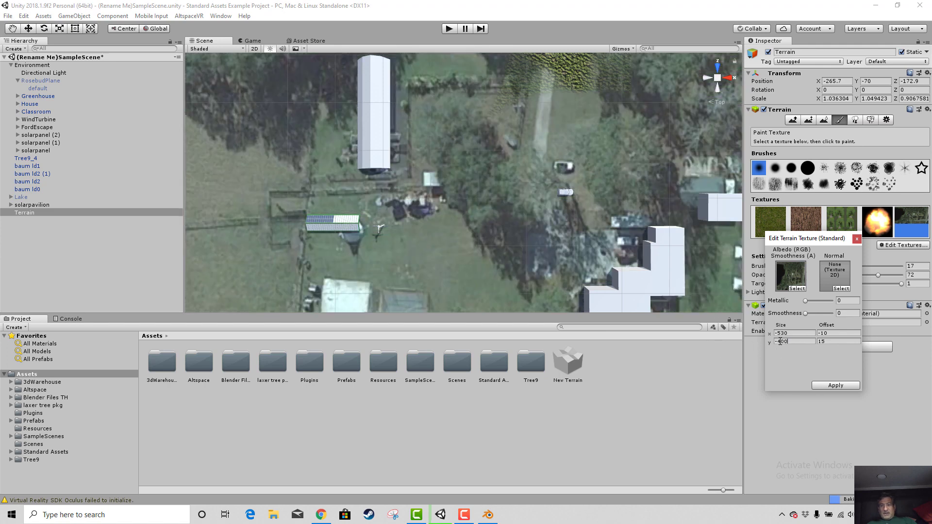
double_click(780, 342)
text(-)
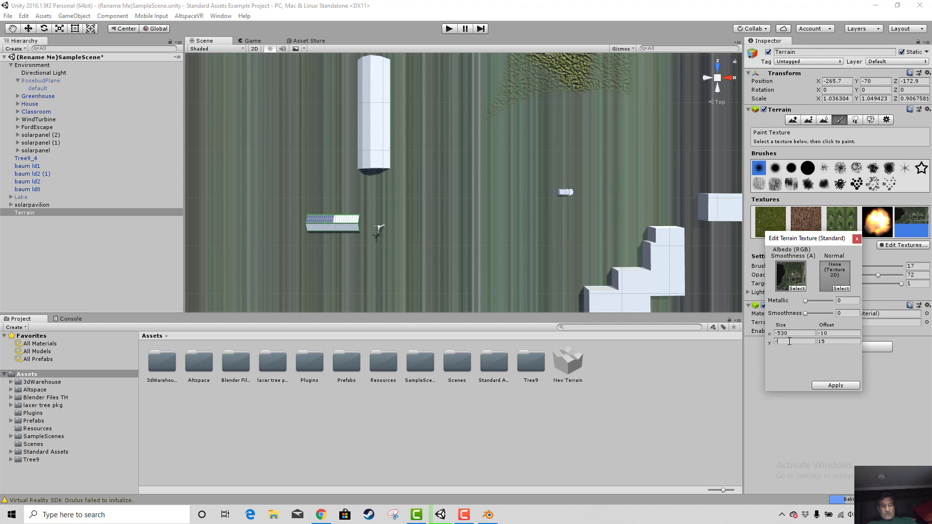
text(375)
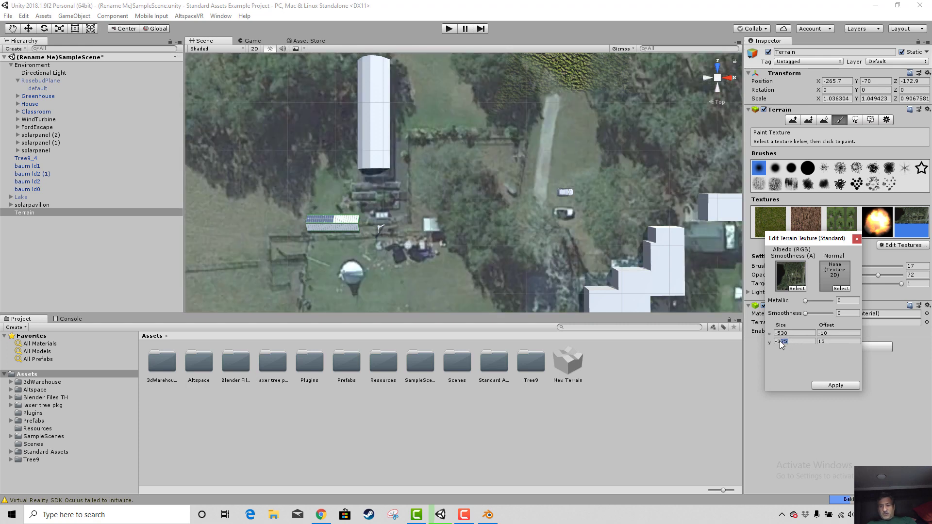
text(380)
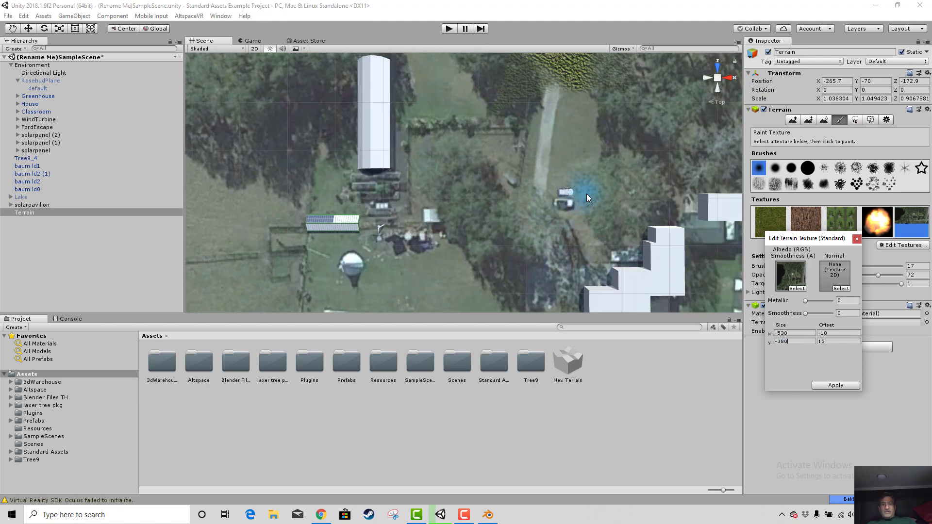
scroll(570, 215, down, 2)
scroll(570, 214, down, 5)
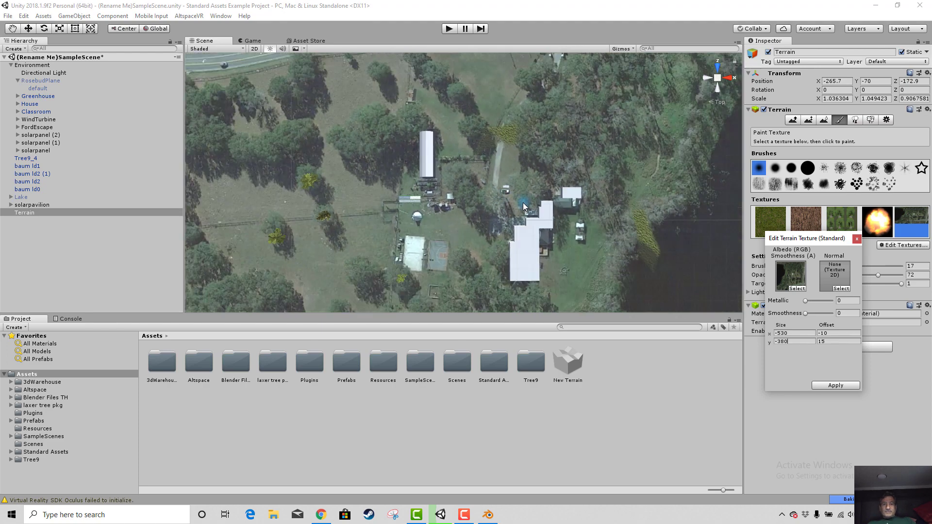
scroll(460, 220, up, 6)
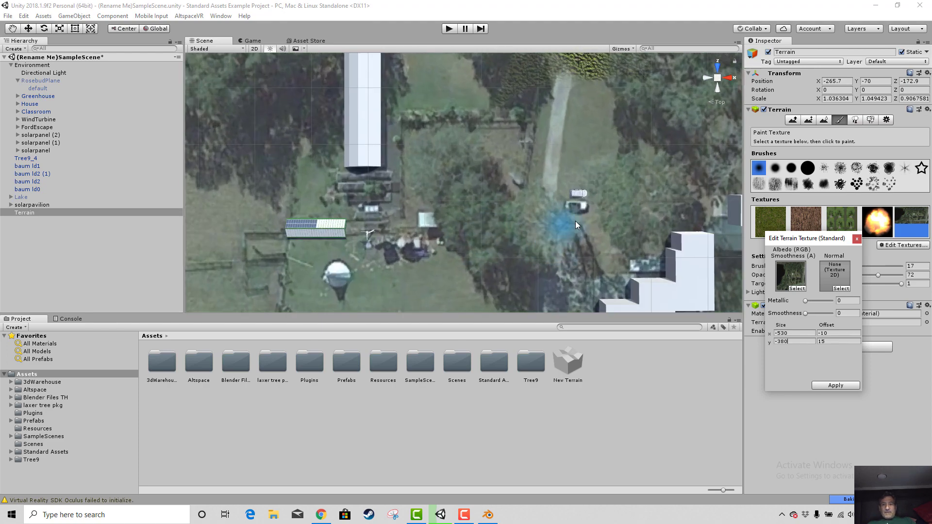
- Compare the satellite imagery with the placed buildings up close and apply the terrain texture settings
scroll(590, 220, up, 3)
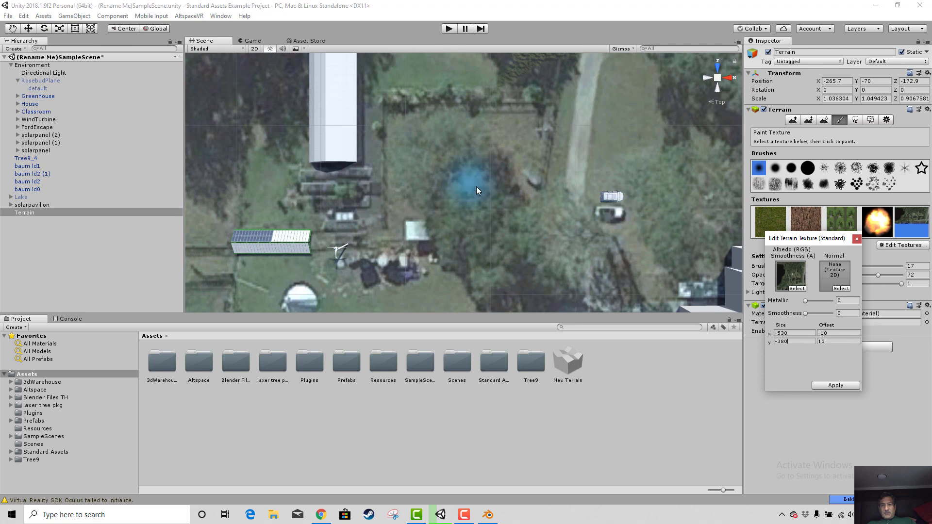
scroll(476, 187, down, 4)
scroll(476, 187, down, 2)
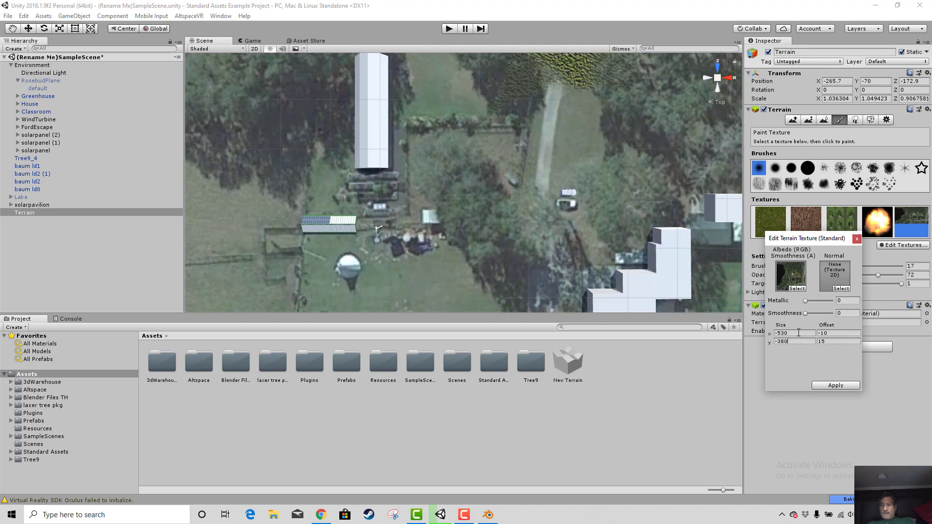
click(836, 385)
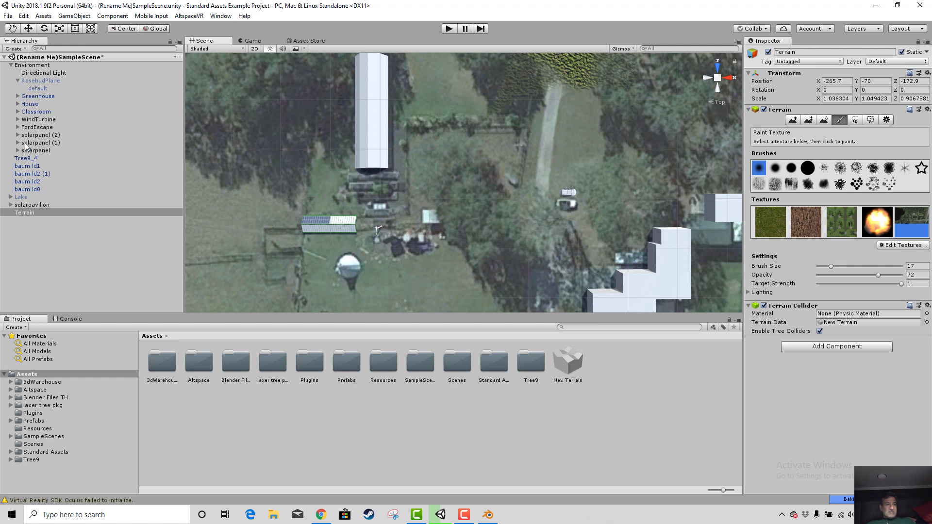
- Move the FordEscape model onto the car in the satellite image, at about X 36.1 and Z 17.3
click(18, 81)
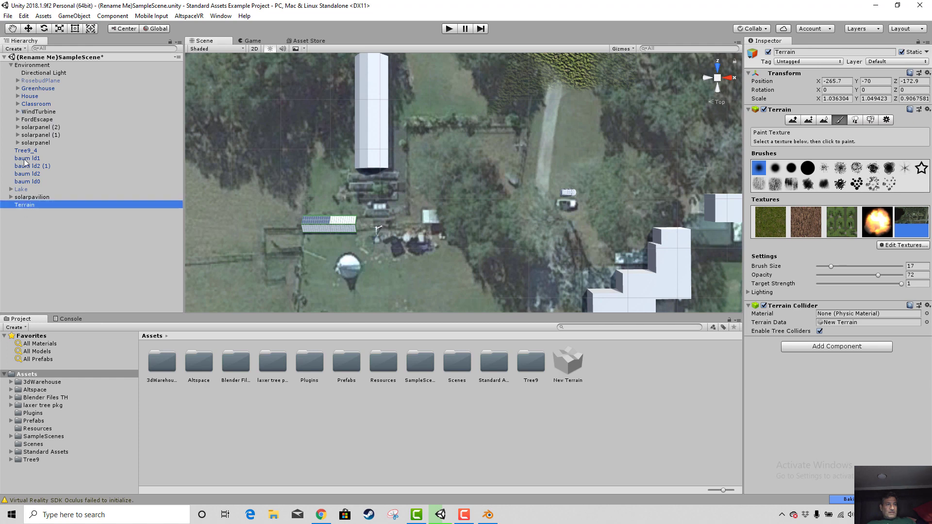
click(22, 121)
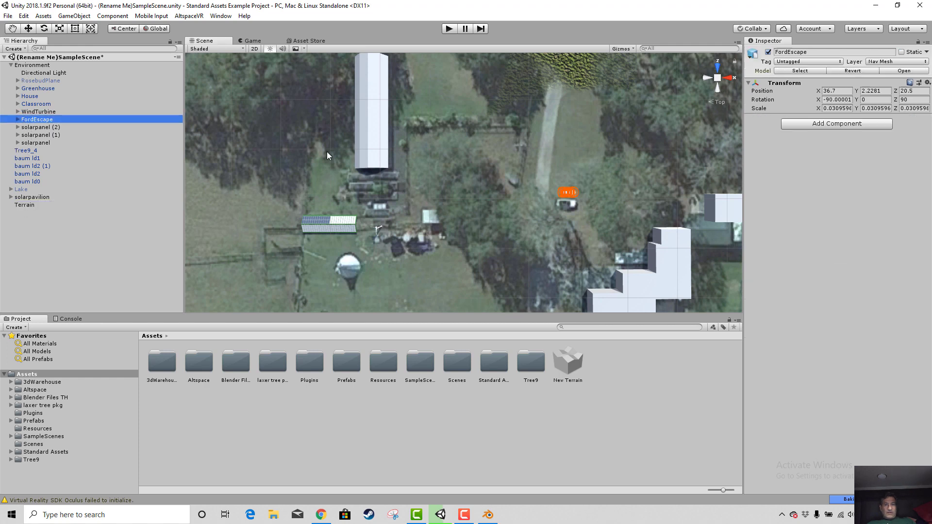
click(33, 28)
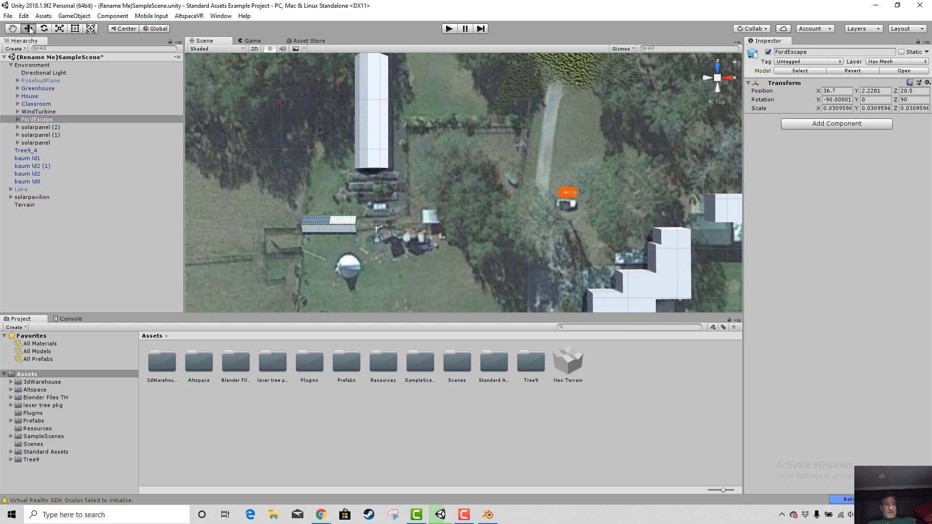
drag(568, 154, 571, 171)
drag(609, 203, 606, 203)
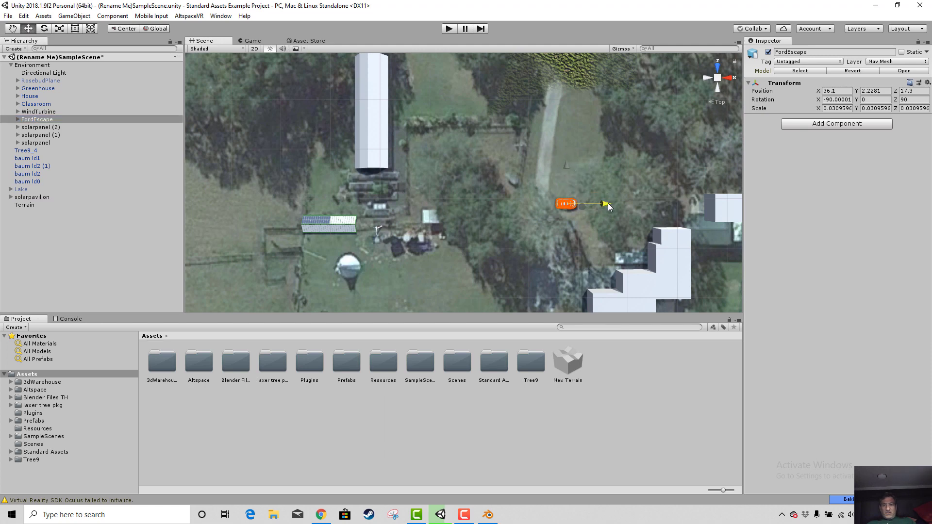
- Move the Classroom slightly down and across towards its footprint in the satellite image, and select the House
scroll(577, 260, down, 1)
scroll(621, 267, down, 2)
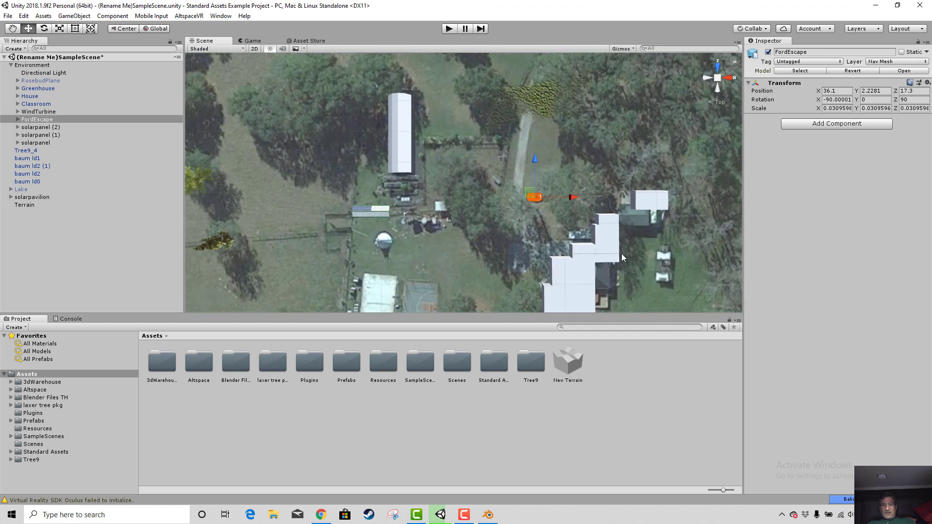
click(657, 203)
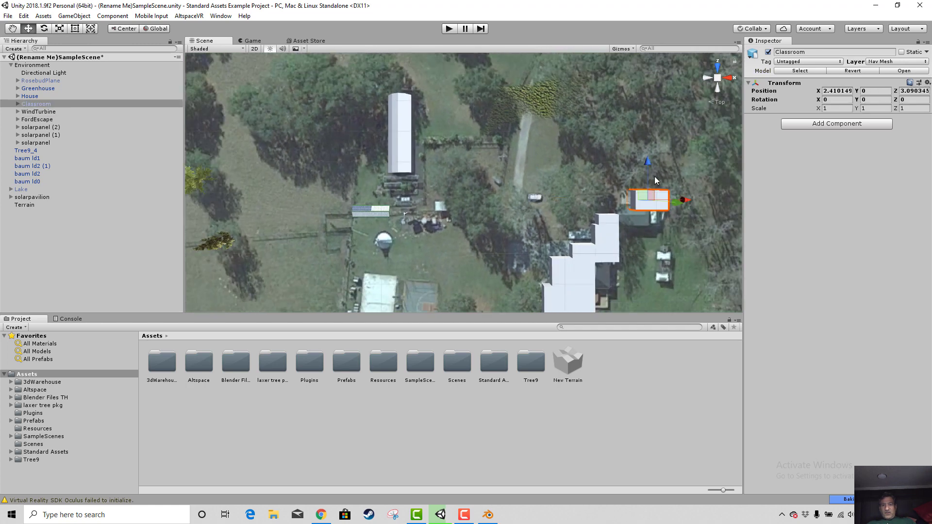
drag(649, 164, 651, 182)
drag(673, 210, 680, 219)
click(602, 257)
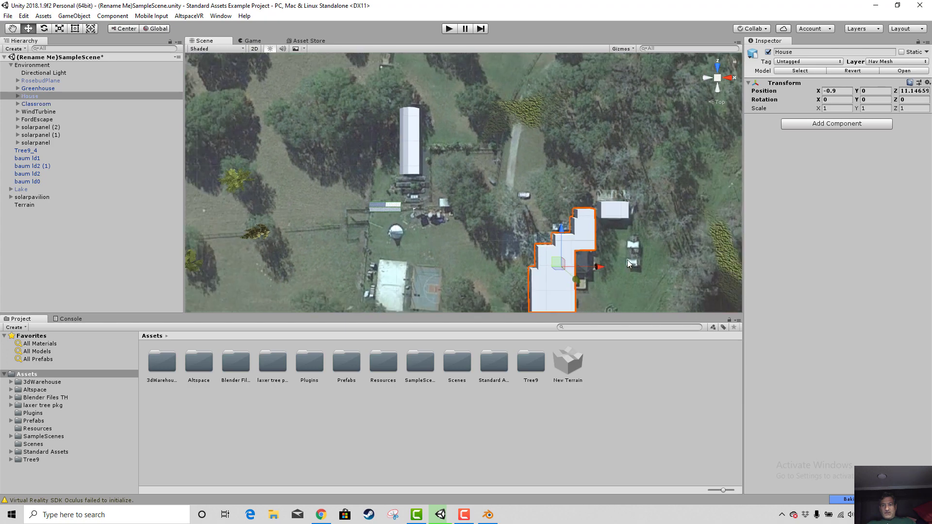
scroll(627, 261, down, 3)
scroll(439, 269, up, 6)
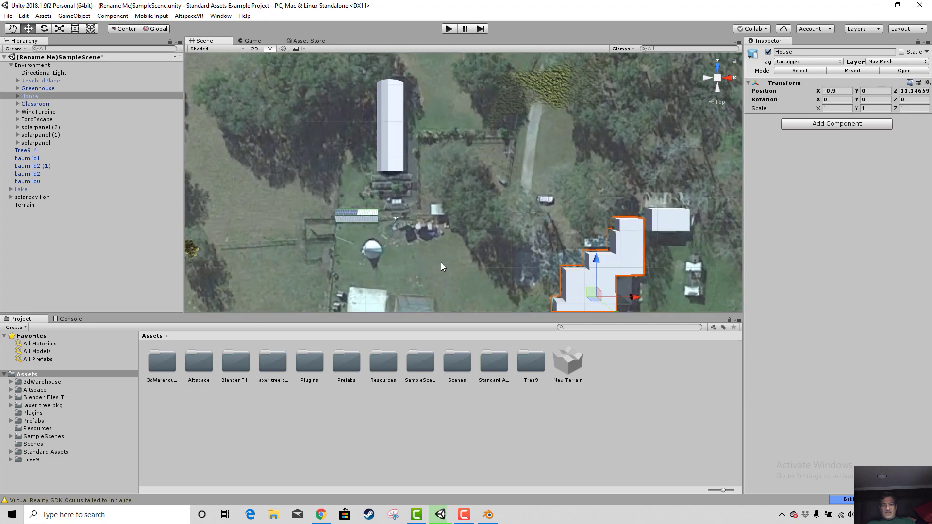
scroll(416, 264, up, 1)
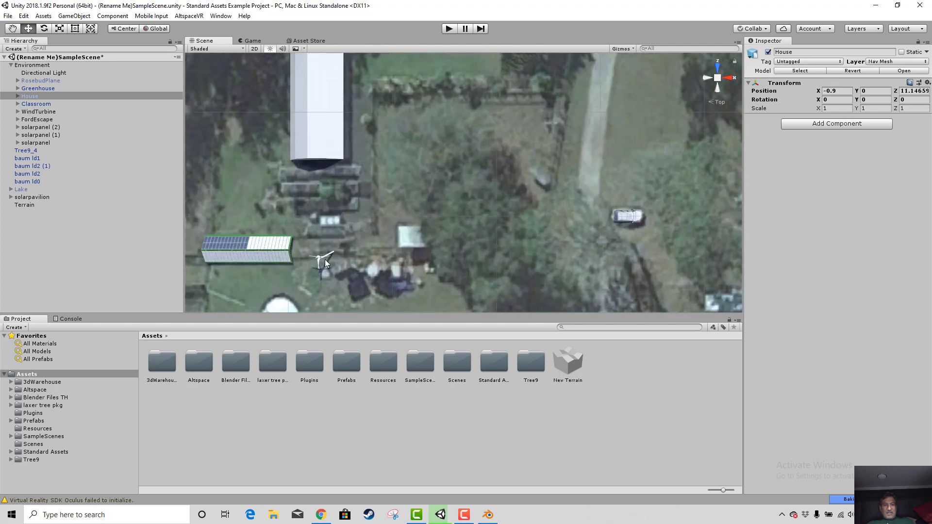
click(322, 261)
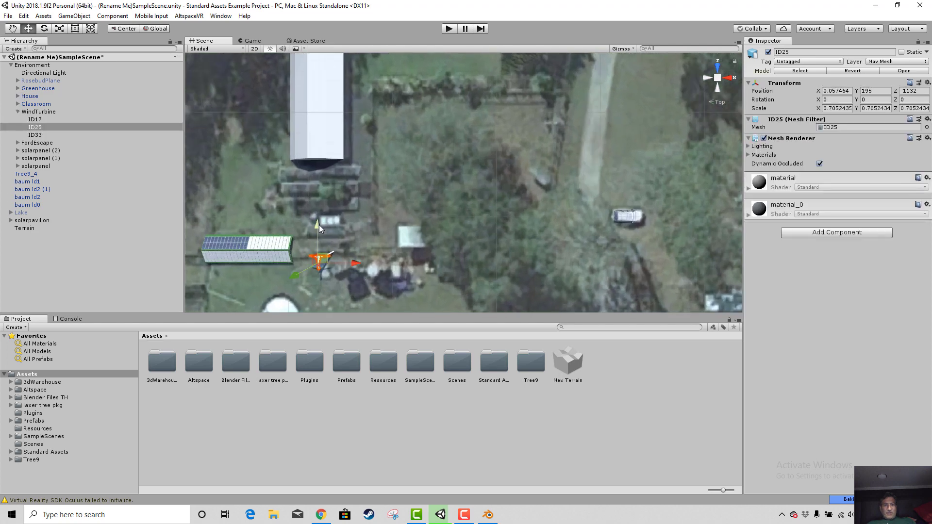
drag(319, 225, 319, 237)
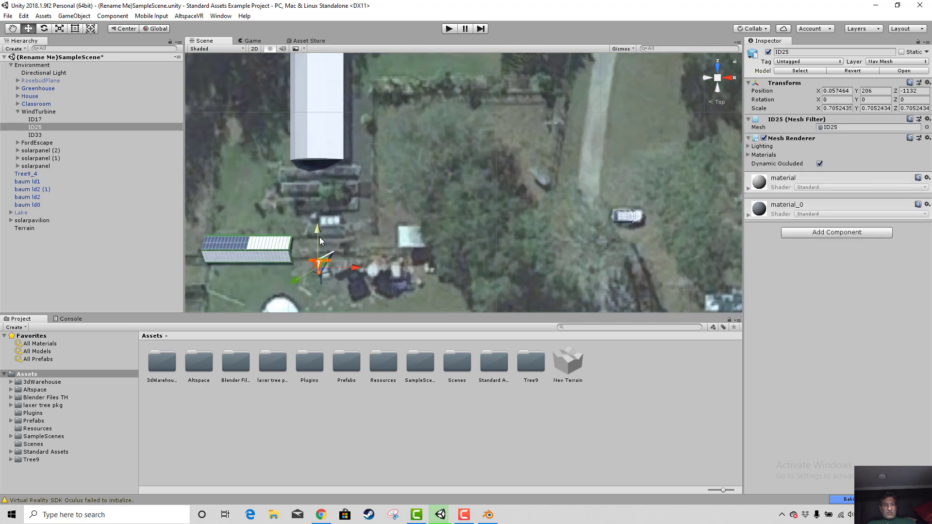
key(ctrl+z)
- Move the whole WindTurbine object beside the solar panels to about X -18.55 and Z 21.74
click(42, 112)
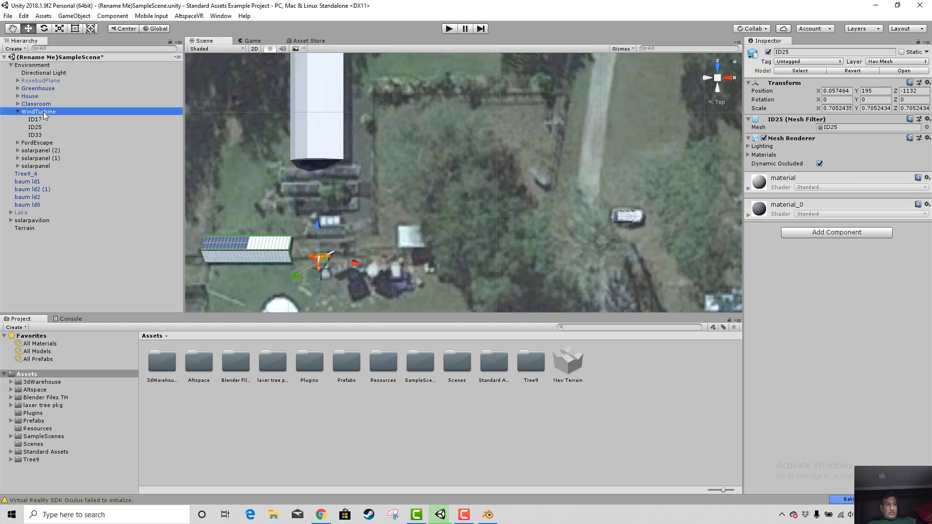
drag(363, 255, 351, 257)
drag(318, 221, 313, 230)
scroll(496, 228, down, 2)
scroll(496, 229, down, 2)
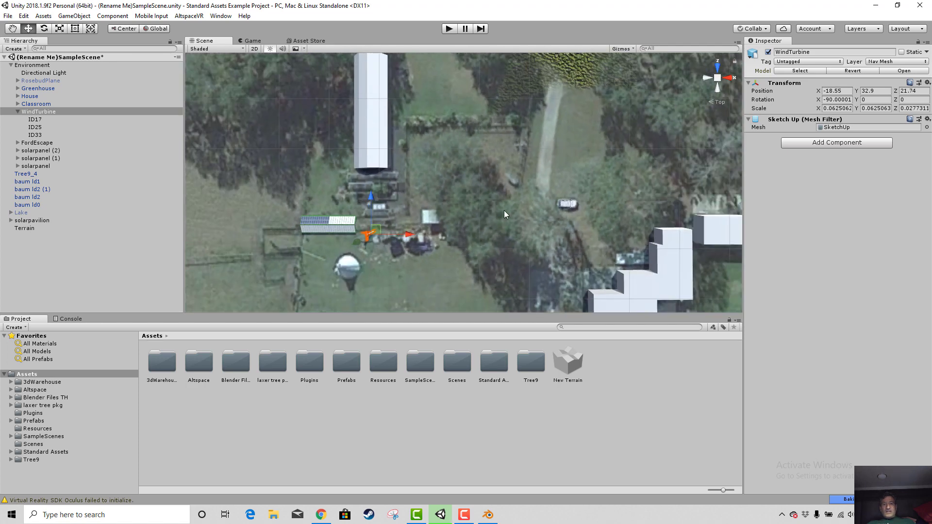
- Paint a patch of the first green grass texture on the terrain in the clearing beside the long white building
middle_drag(504, 211, 600, 234)
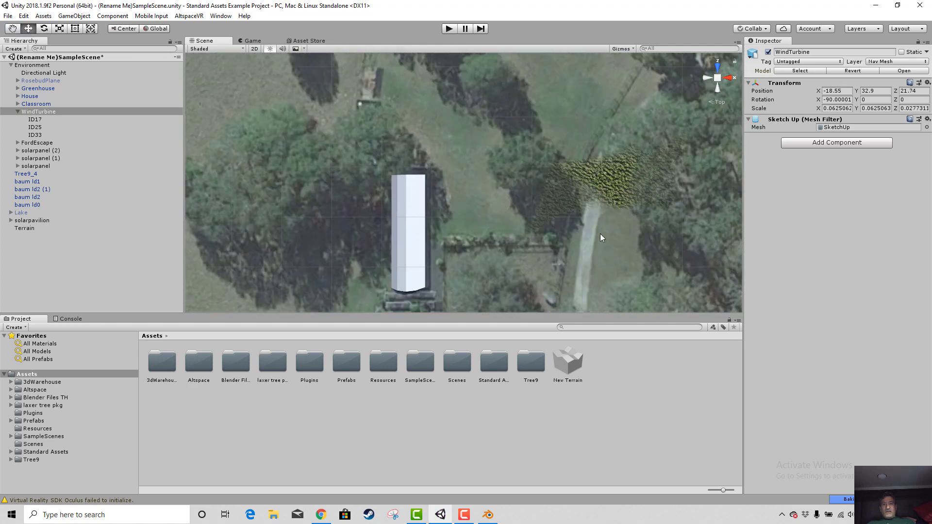
scroll(482, 202, up, 10)
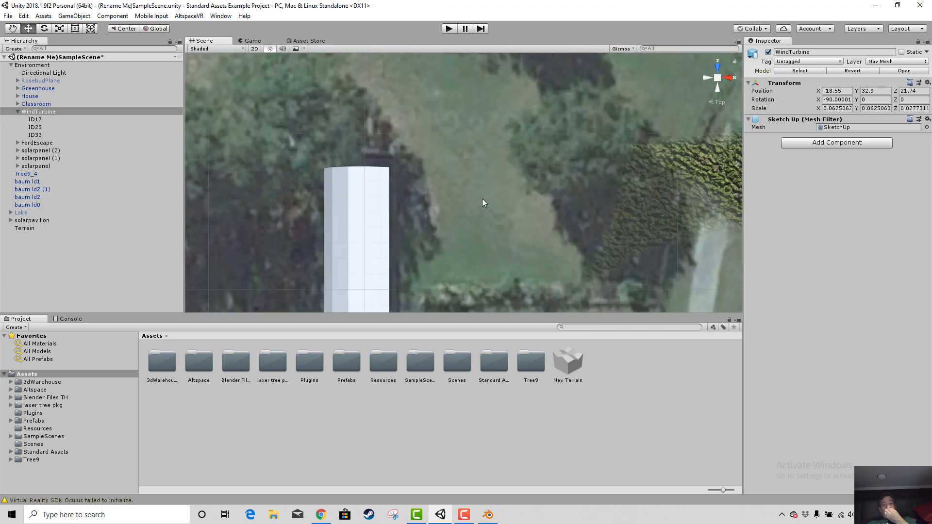
scroll(476, 194, down, 6)
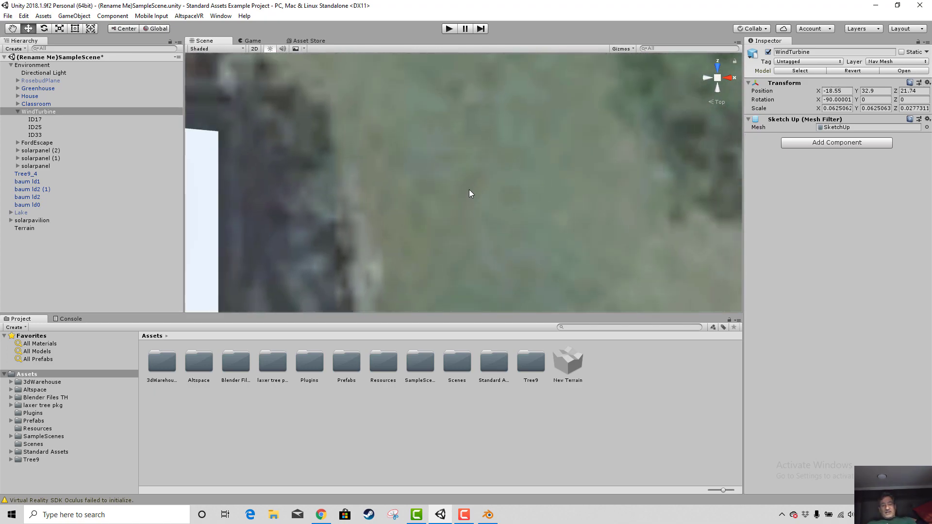
scroll(460, 185, down, 2)
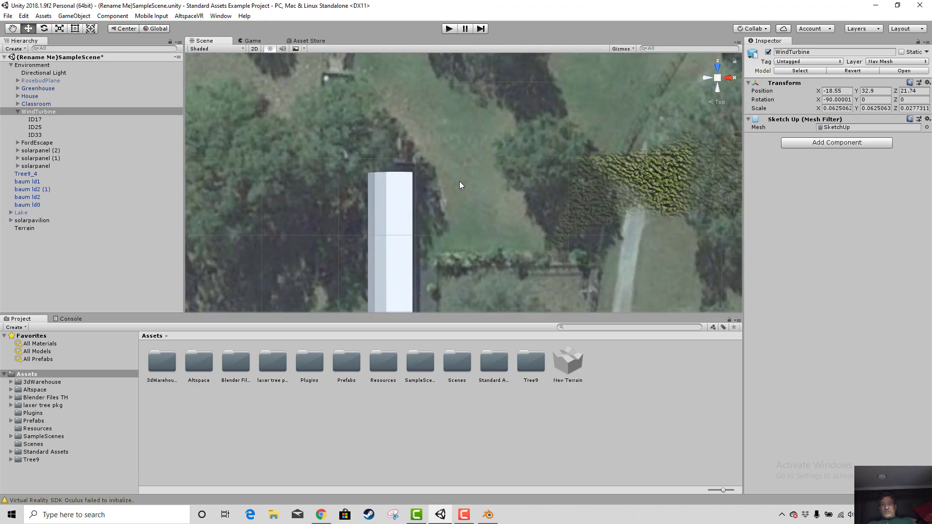
click(23, 228)
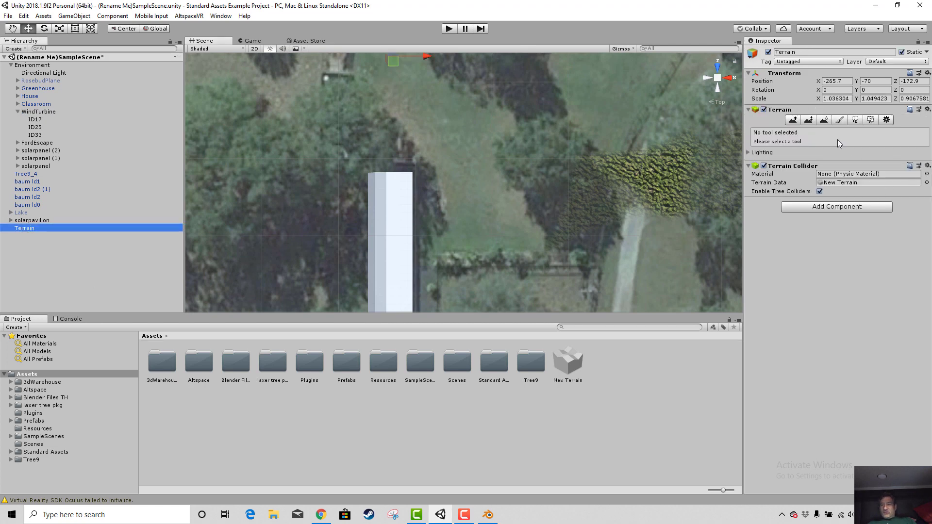
click(840, 120)
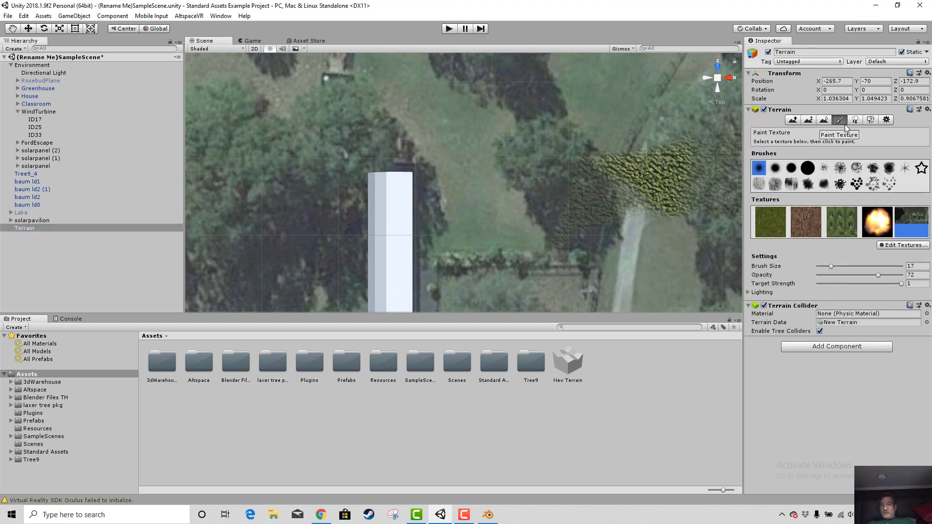
click(775, 224)
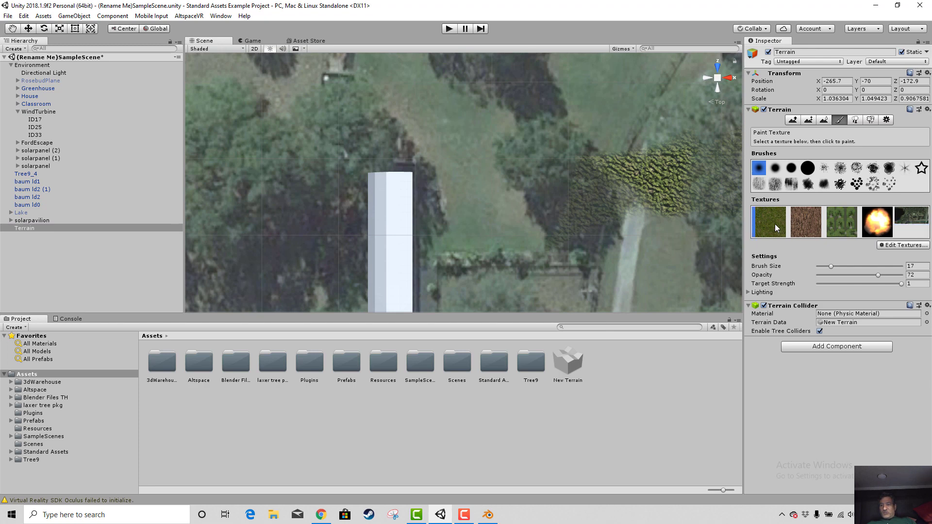
click(488, 213)
- Inspect the painted patch up close and set the grass terrain texture's normal map to None
scroll(493, 234, up, 8)
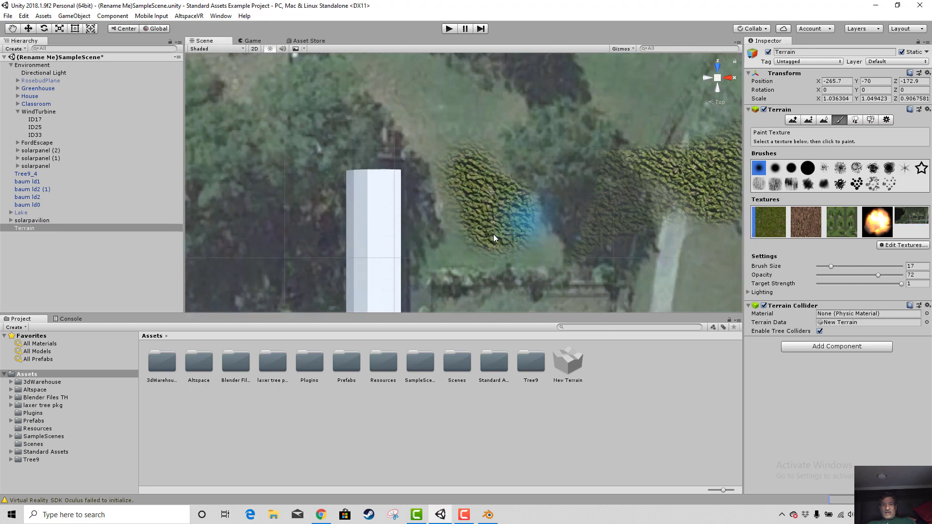
scroll(539, 251, up, 6)
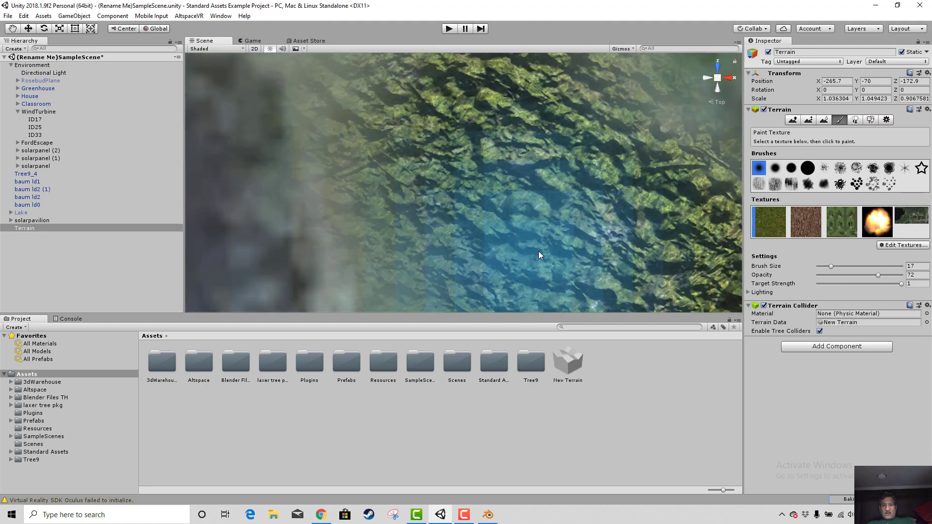
scroll(538, 245, down, 5)
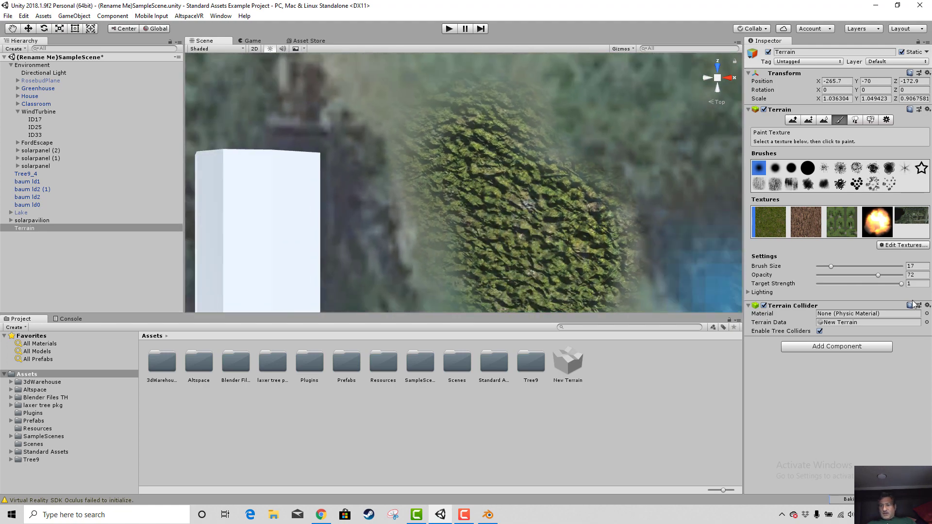
double_click(775, 225)
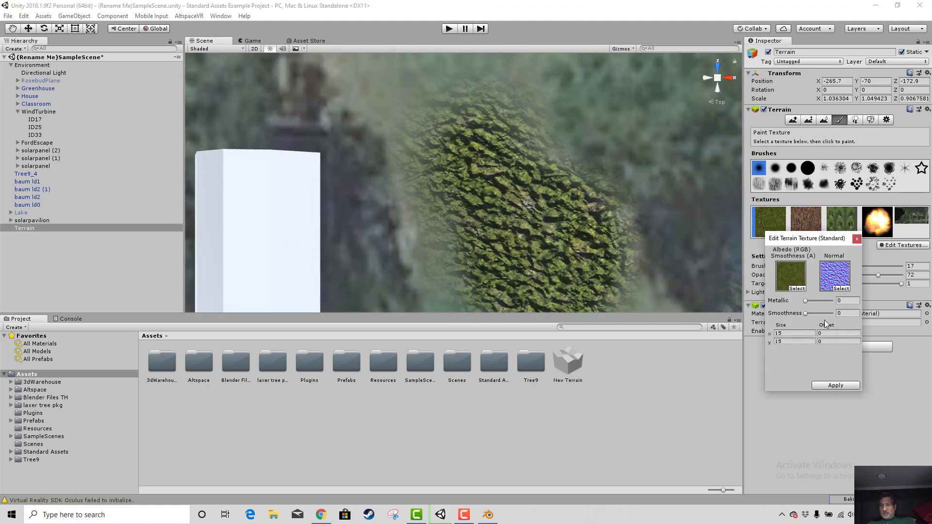
click(841, 289)
scroll(36, 83, up, 5)
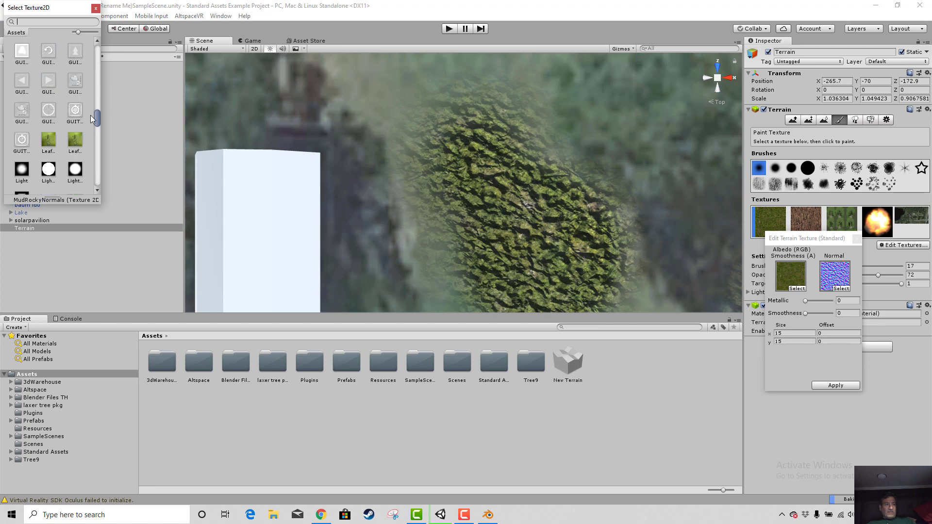
drag(97, 117, 103, 36)
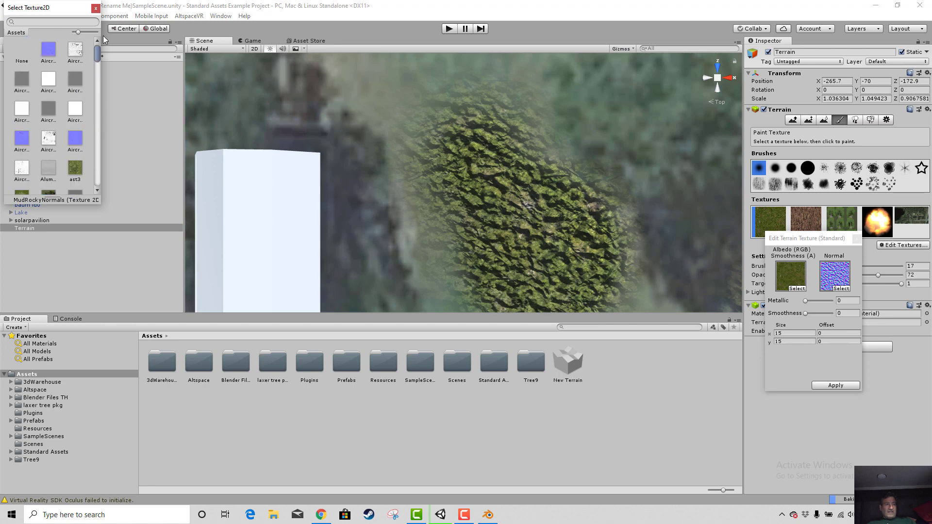
double_click(20, 45)
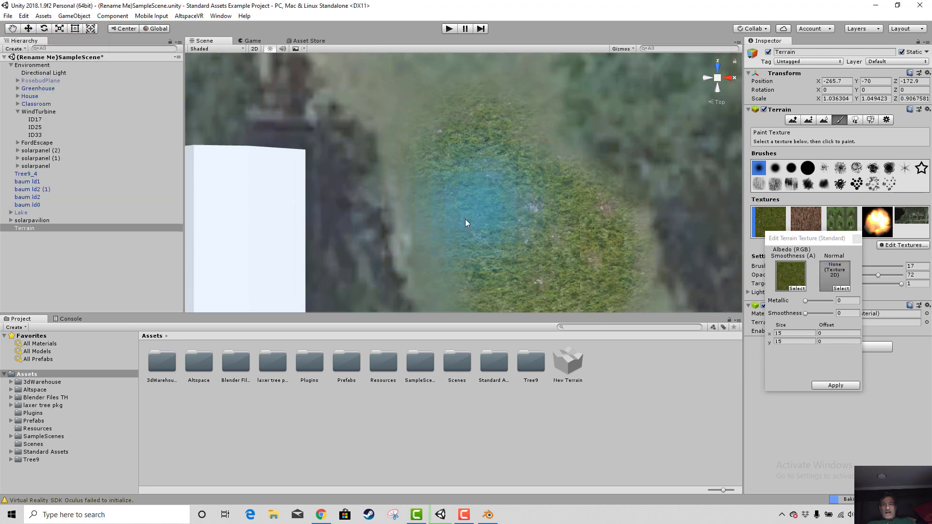
scroll(533, 235, up, 4)
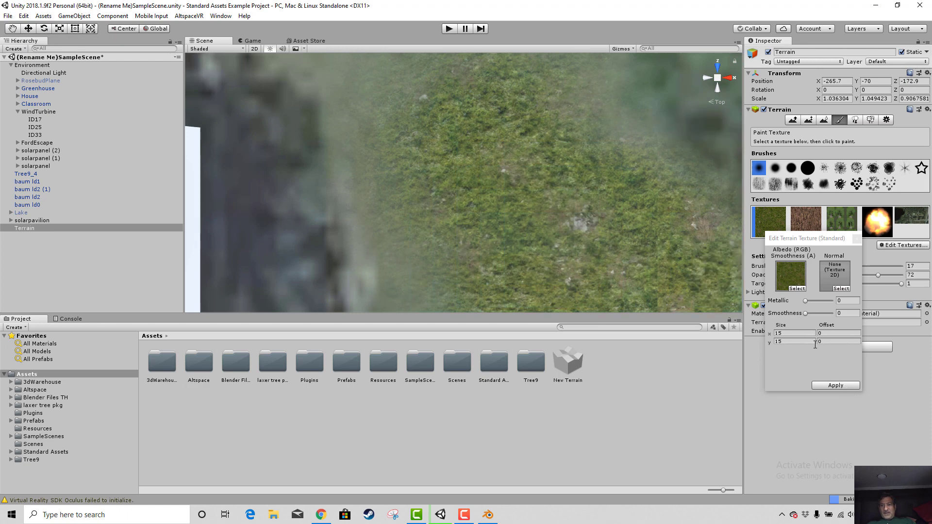
- Look through the project's textures for a normal map for the grass, and apply the terrain texture with its normal map left at None
click(845, 290)
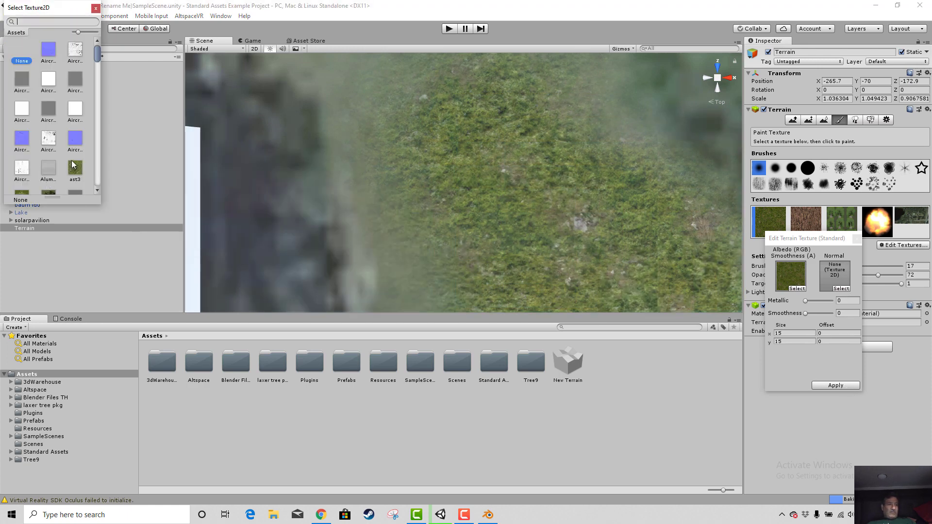
scroll(71, 164, down, 3)
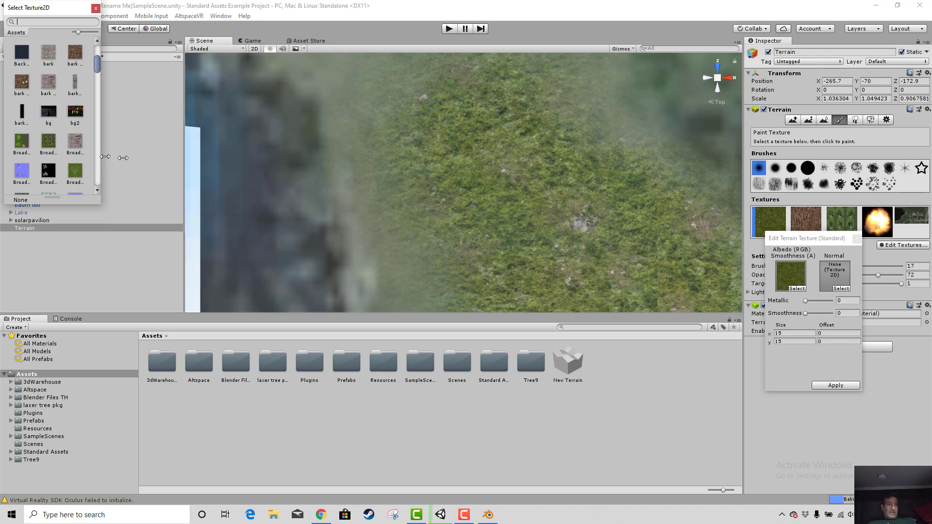
drag(104, 157, 201, 156)
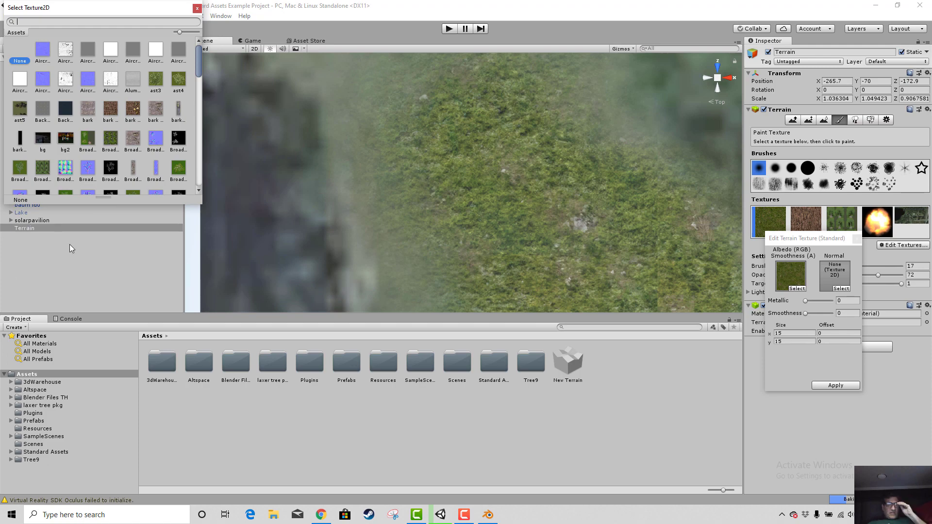
scroll(112, 165, down, 3)
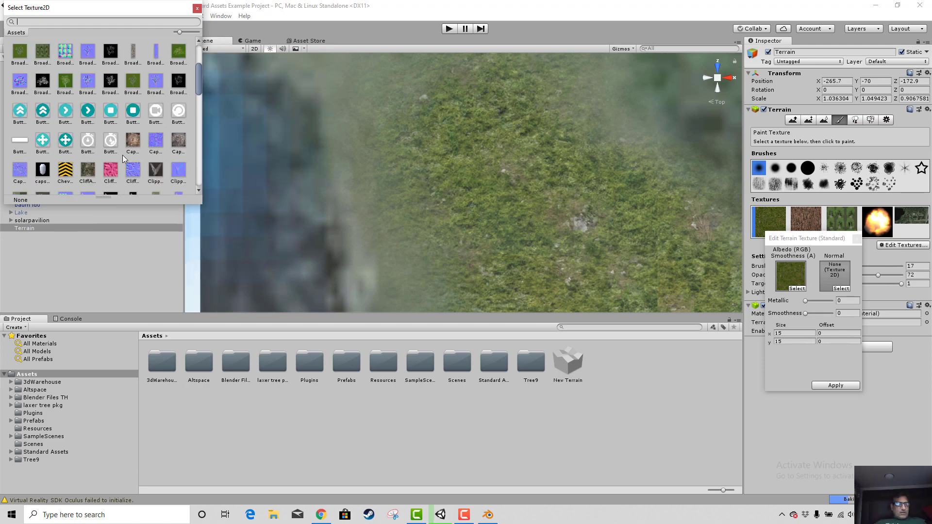
scroll(122, 156, up, 2)
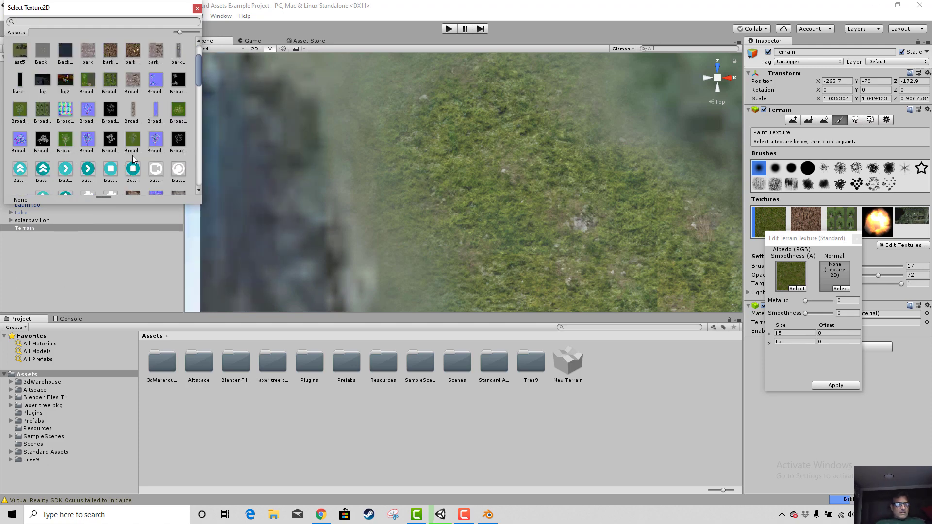
scroll(135, 158, down, 3)
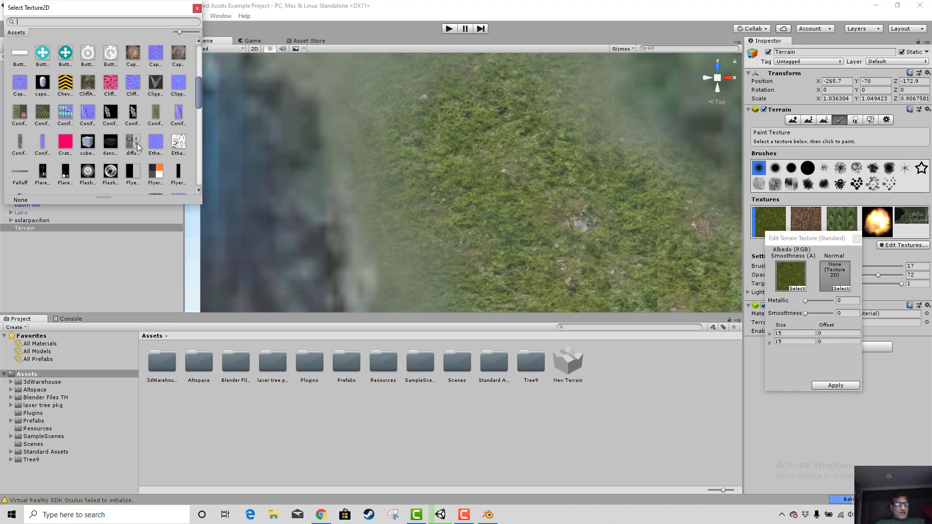
scroll(139, 147, down, 3)
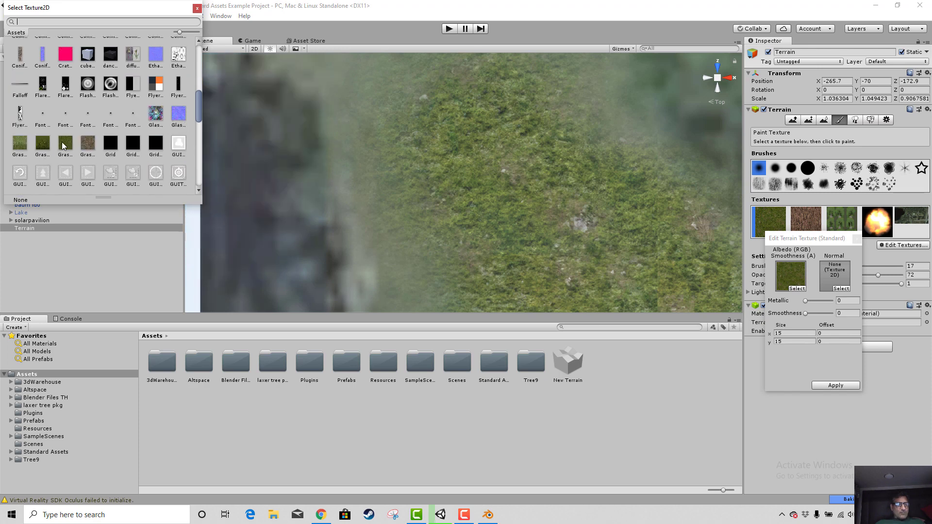
scroll(61, 165, down, 5)
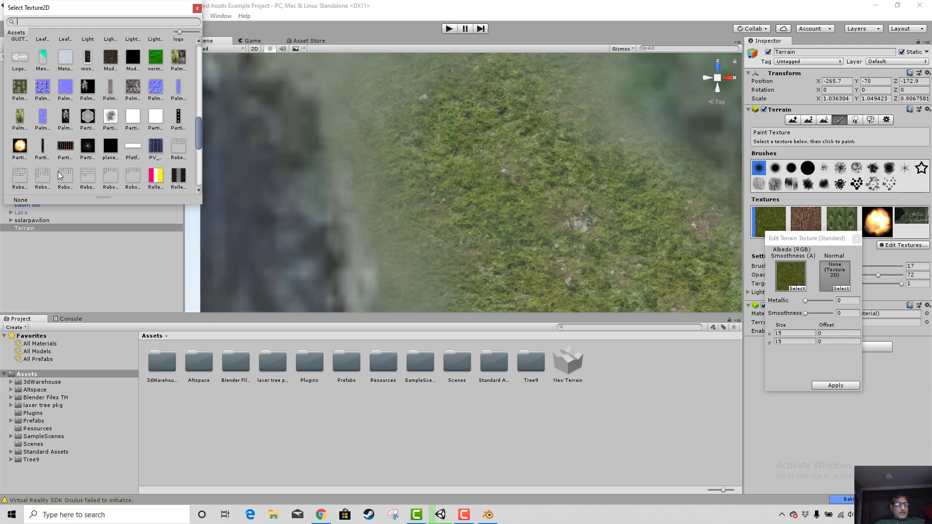
scroll(59, 176, up, 10)
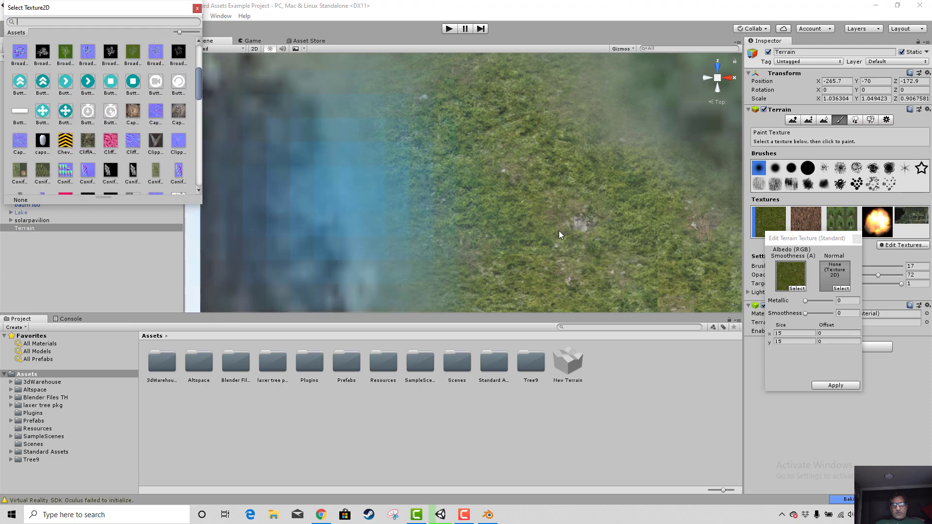
click(831, 384)
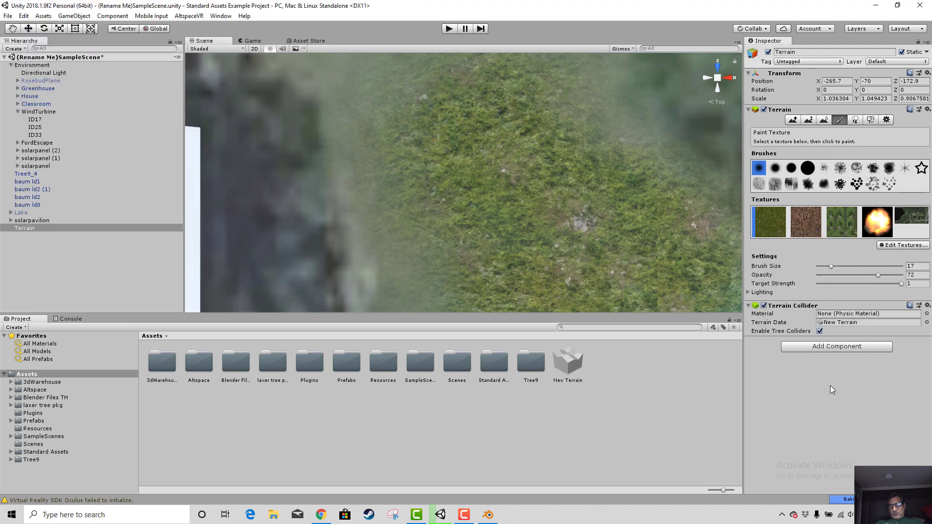
- Paint more grass at brush size 17 and opacity 72 across the clearing beside the long white building and around the driveway
scroll(544, 143, down, 4)
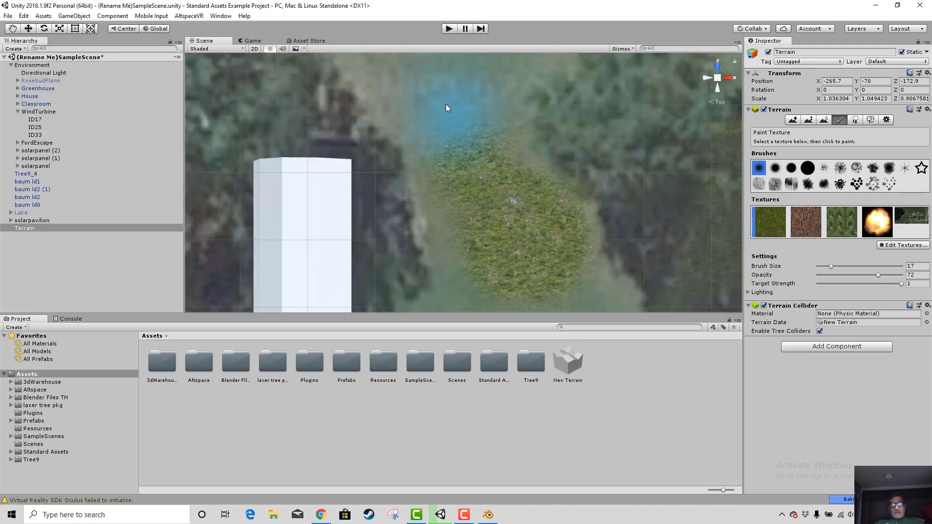
scroll(486, 122, down, 5)
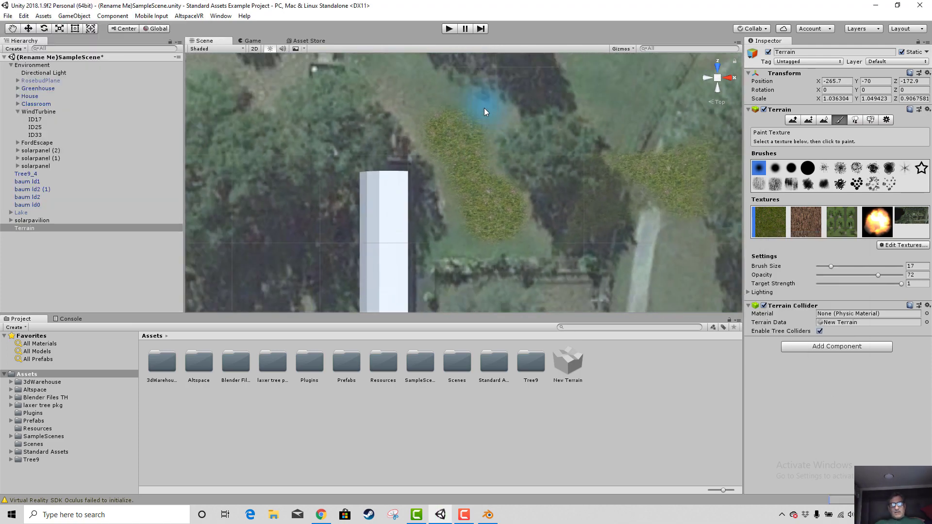
mouse_move(442, 109)
mouse_down()
mouse_move(407, 96)
mouse_move(393, 74)
mouse_up()
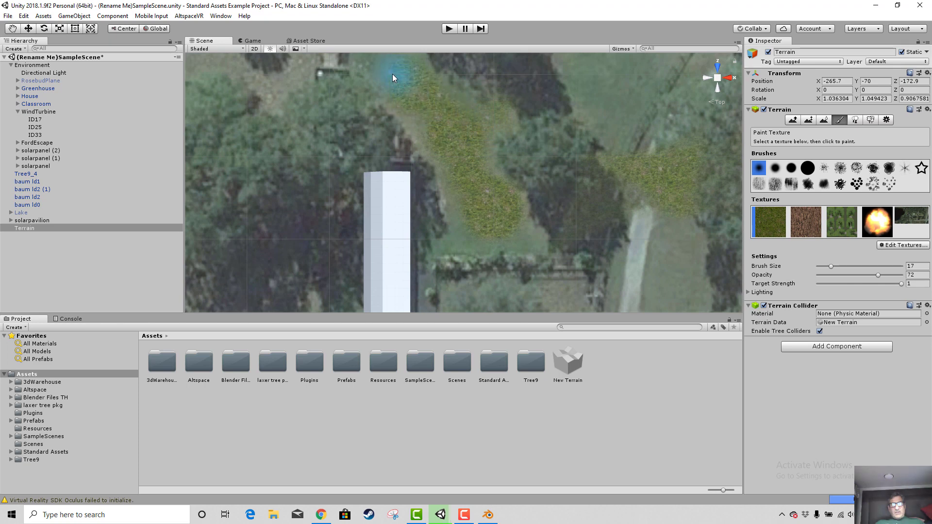
mouse_move(460, 218)
mouse_down()
mouse_move(454, 242)
mouse_move(527, 239)
mouse_up()
mouse_move(500, 174)
mouse_down()
mouse_move(493, 124)
mouse_move(499, 186)
mouse_up()
mouse_move(611, 104)
mouse_down()
mouse_move(584, 91)
mouse_move(602, 130)
mouse_move(639, 75)
mouse_up()
scroll(671, 209, down, 10)
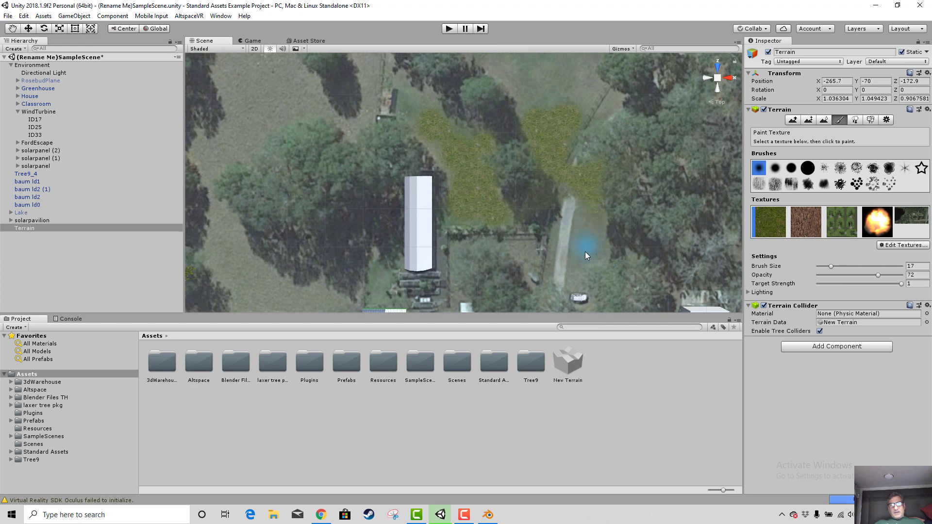
click(588, 258)
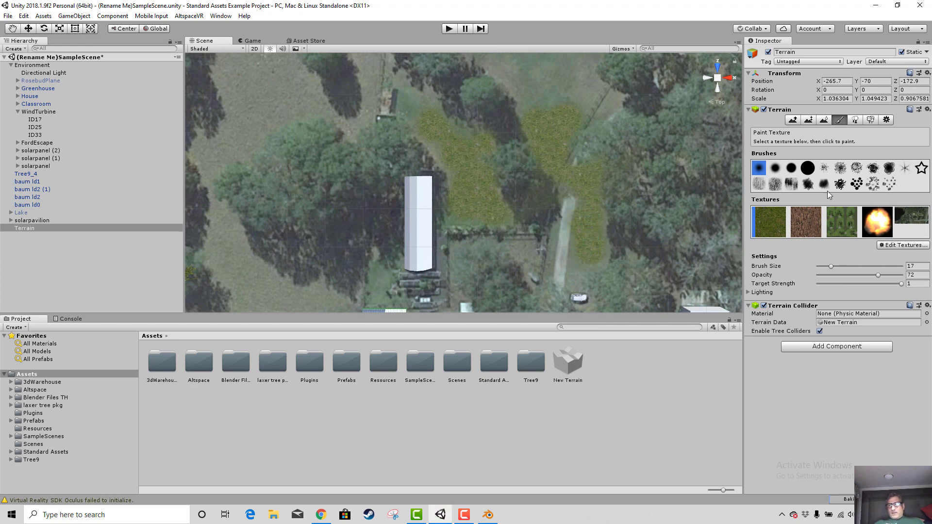
- Reduce the terrain brush size to 12 and start adding a new terrain texture, opening the texture selection for its albedo
click(832, 266)
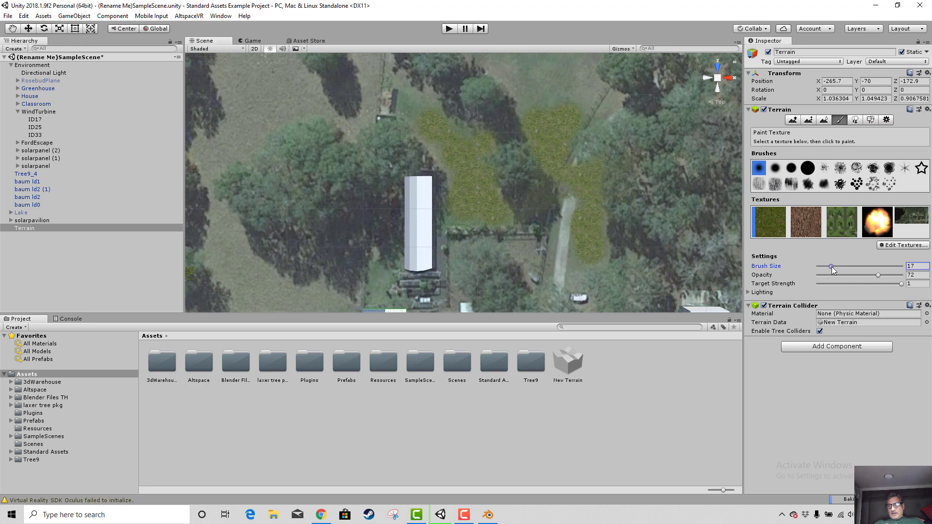
click(892, 247)
click(891, 248)
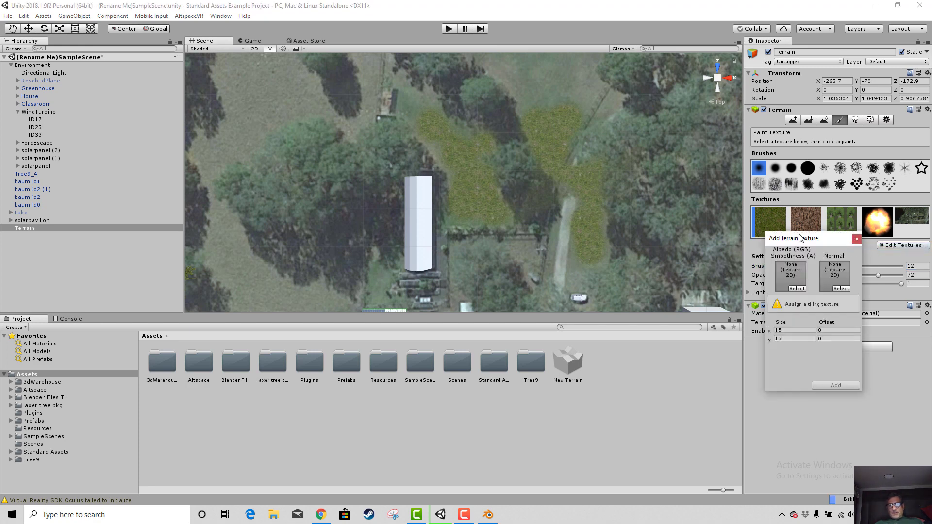
click(790, 285)
click(796, 289)
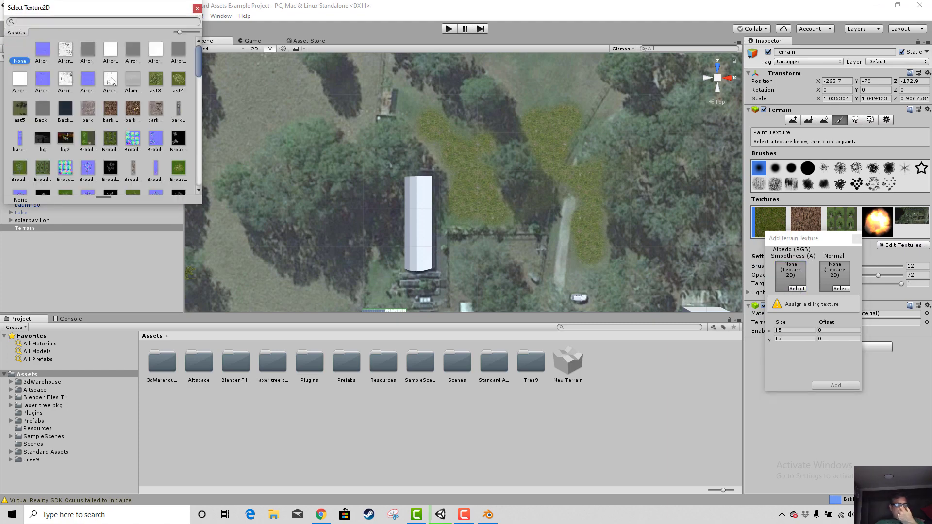
- Examine the available project textures for one suitable as the albedo of the new terrain texture
scroll(111, 81, down, 5)
scroll(112, 81, down, 5)
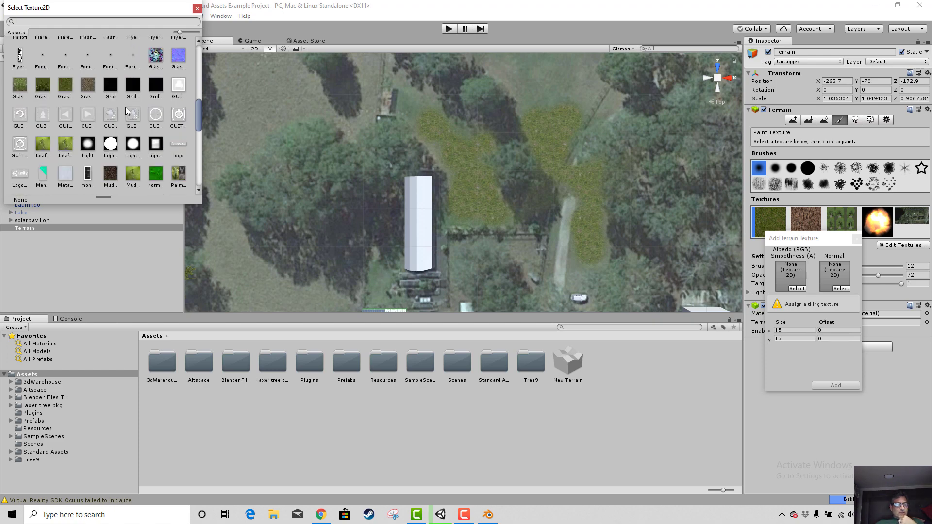
scroll(112, 99, up, 1)
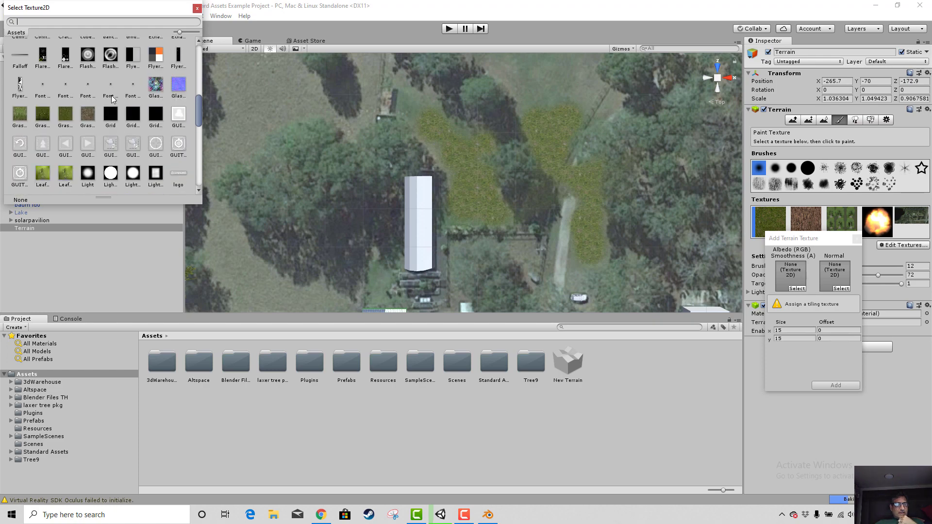
scroll(112, 100, down, 3)
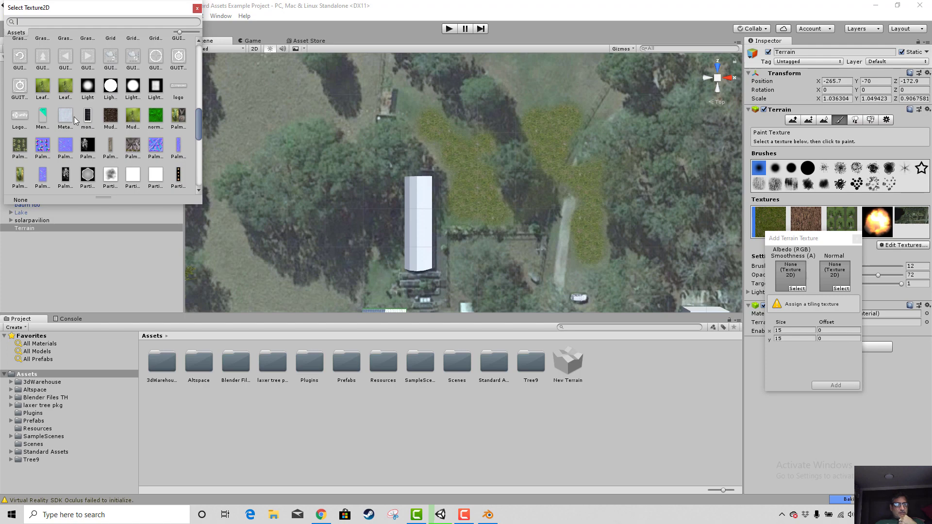
scroll(116, 127, down, 4)
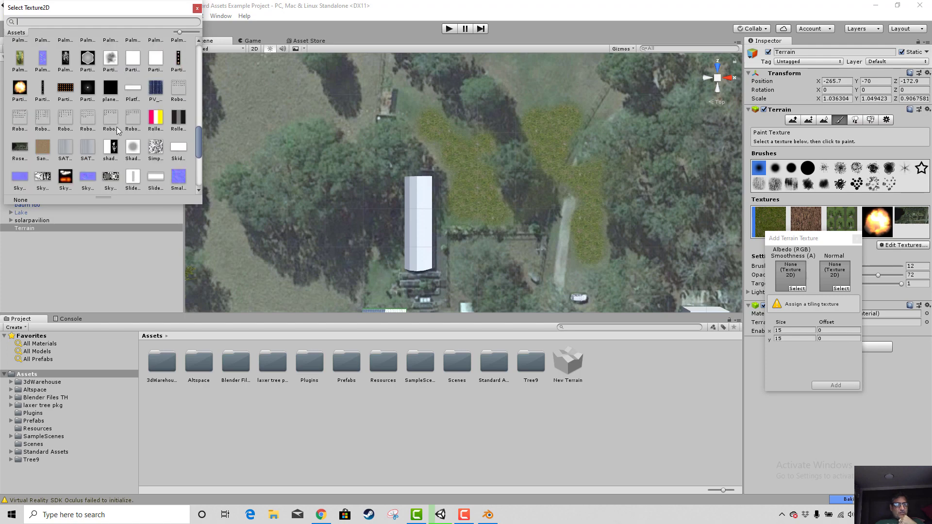
scroll(115, 126, down, 3)
scroll(116, 125, down, 2)
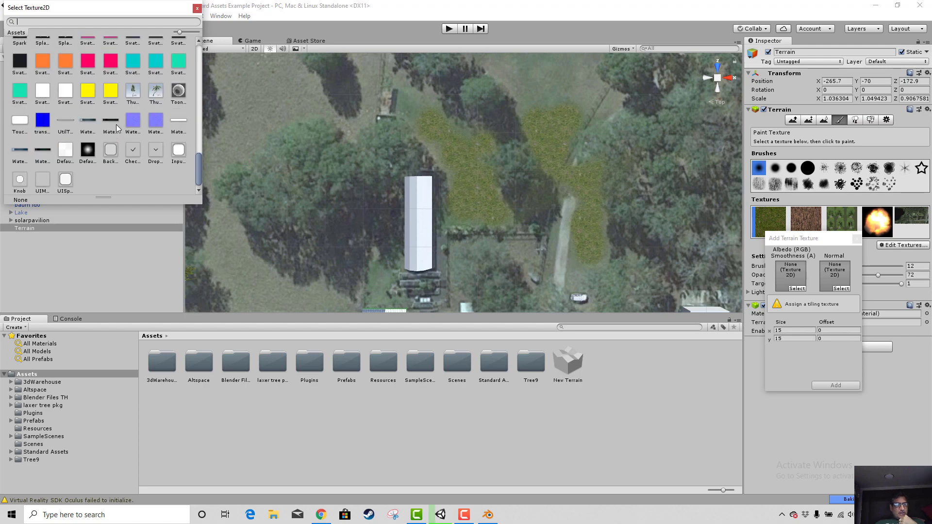
scroll(116, 124, up, 15)
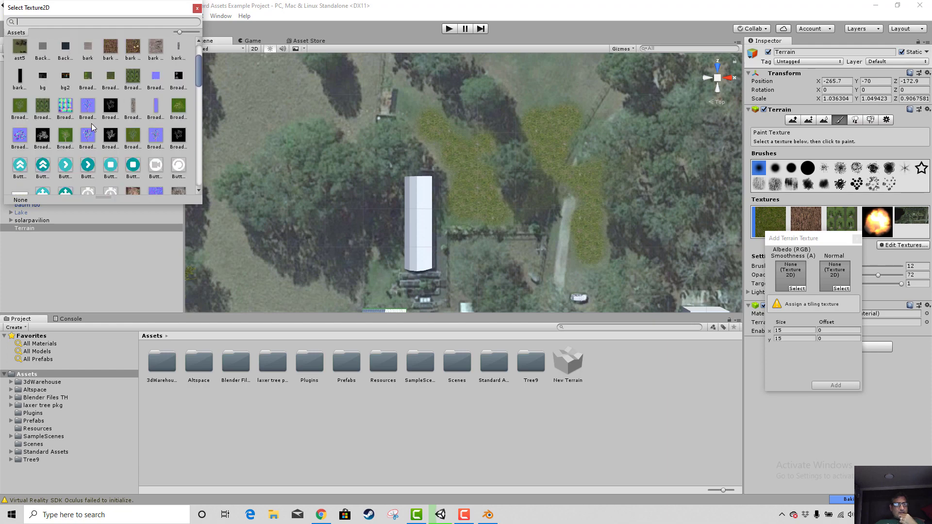
scroll(97, 127, up, 2)
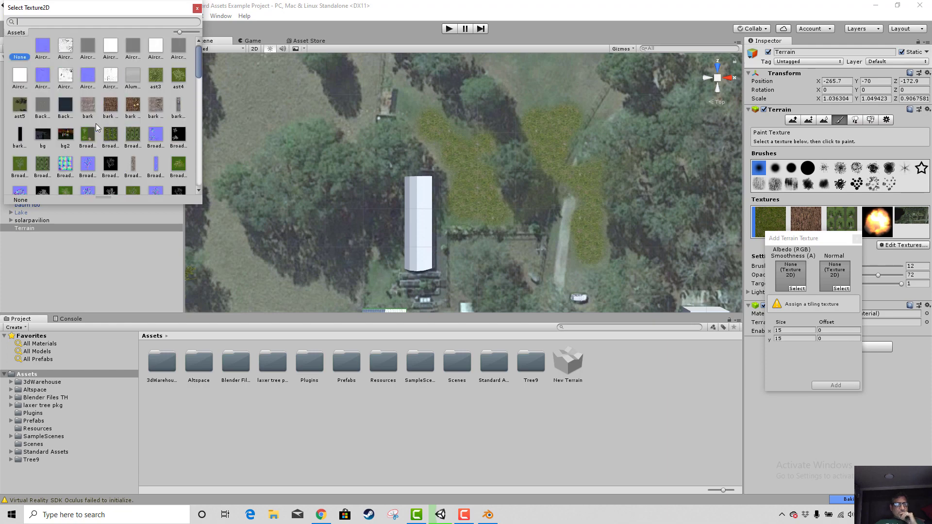
scroll(96, 128, down, 4)
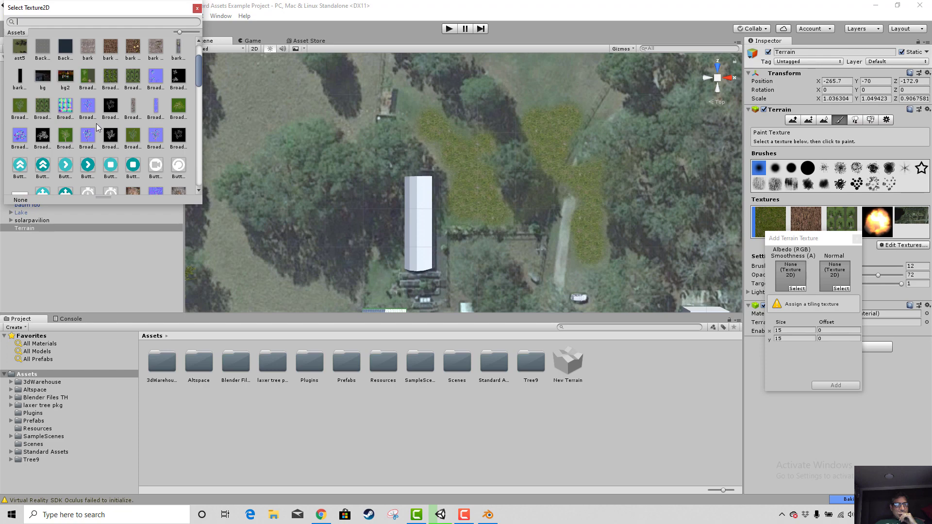
scroll(96, 123, down, 3)
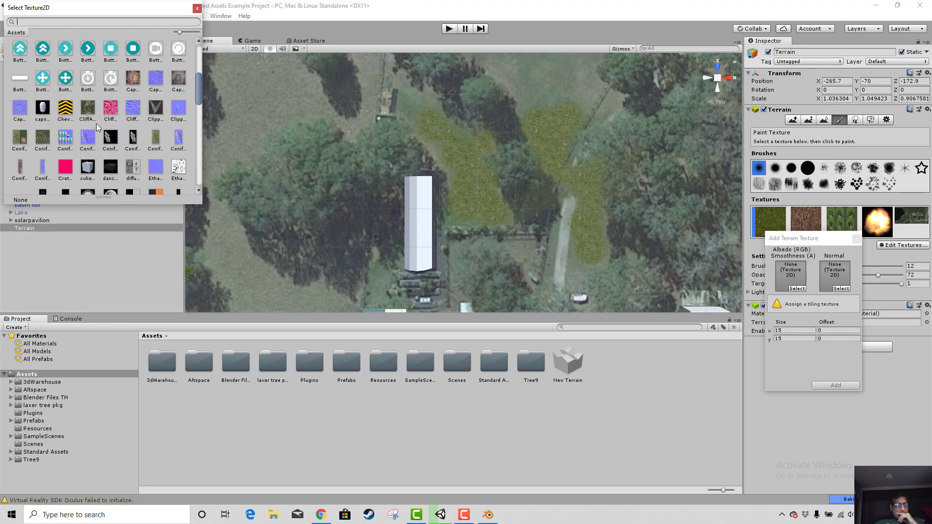
scroll(96, 124, down, 2)
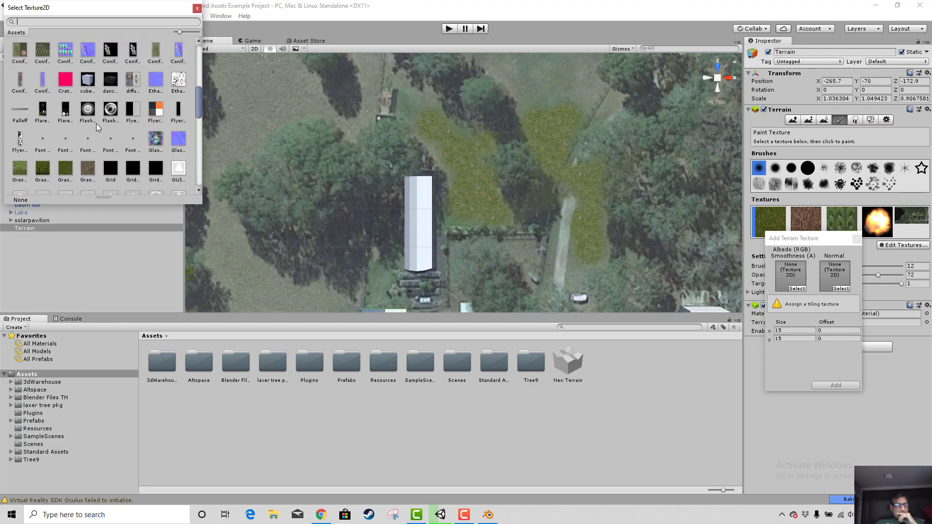
scroll(96, 128, down, 1)
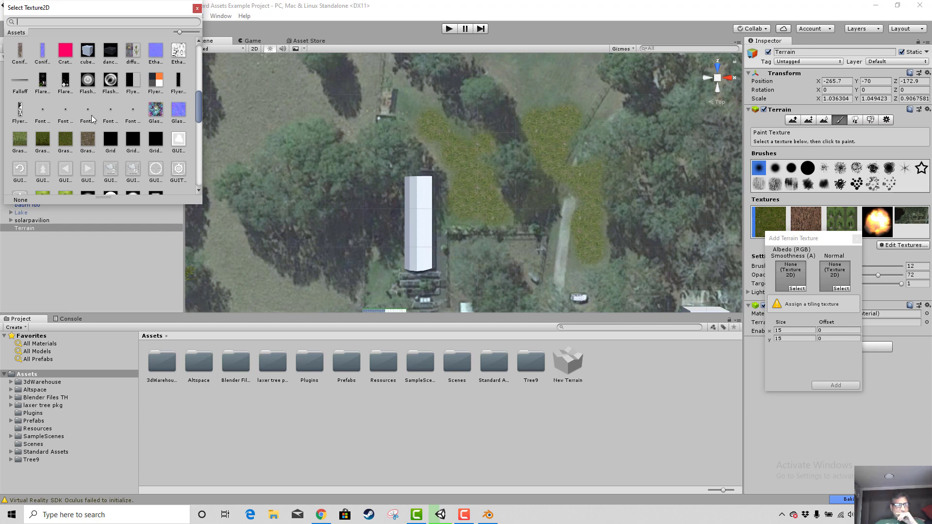
- Check the Asset Store for additional textures and return to the scene view
click(303, 40)
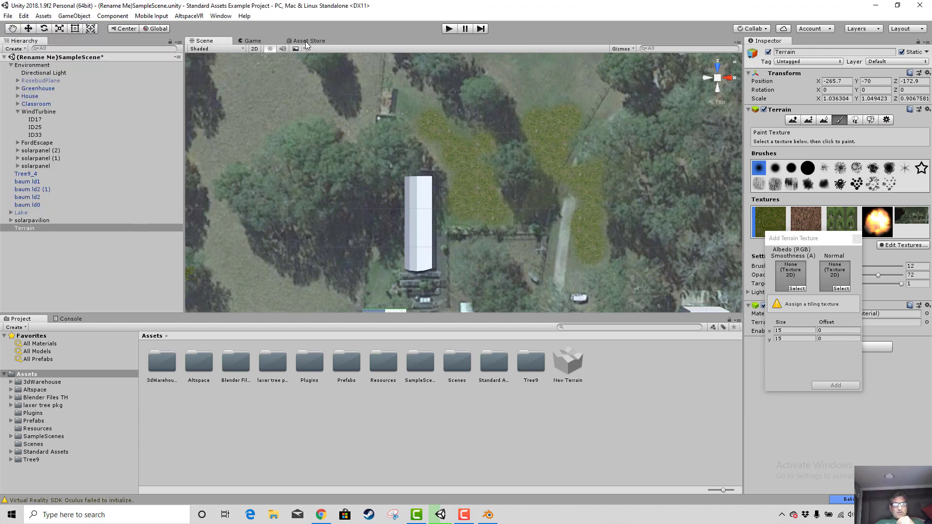
click(305, 42)
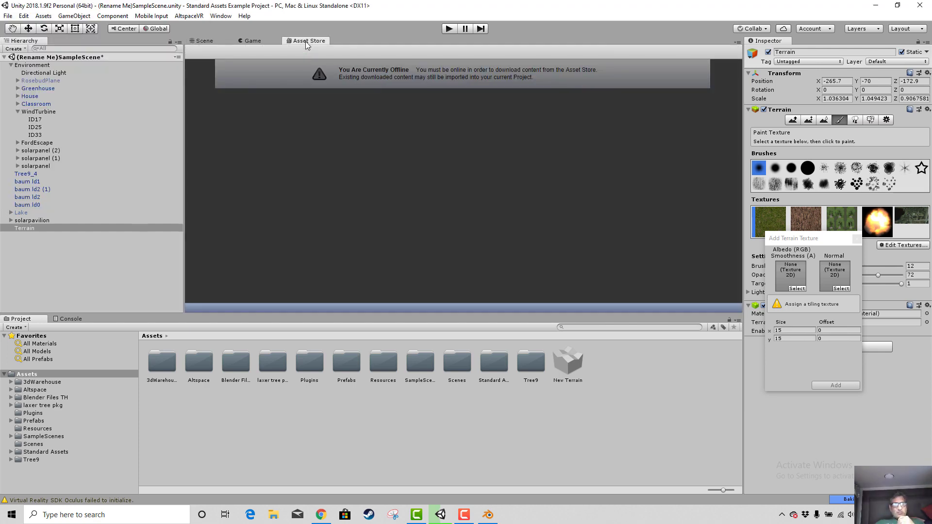
click(202, 40)
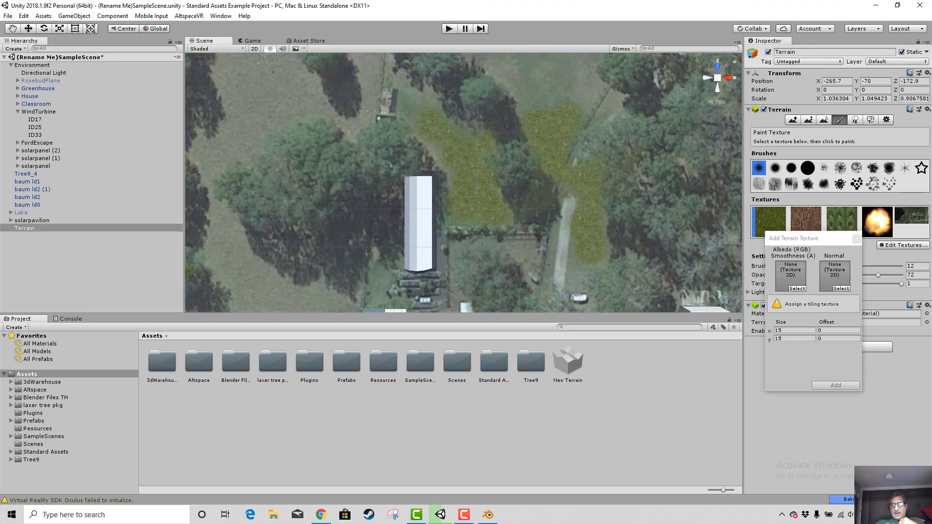
- Assign the bark image from the laxer tree package as albedo and add it as a new terrain texture
click(794, 288)
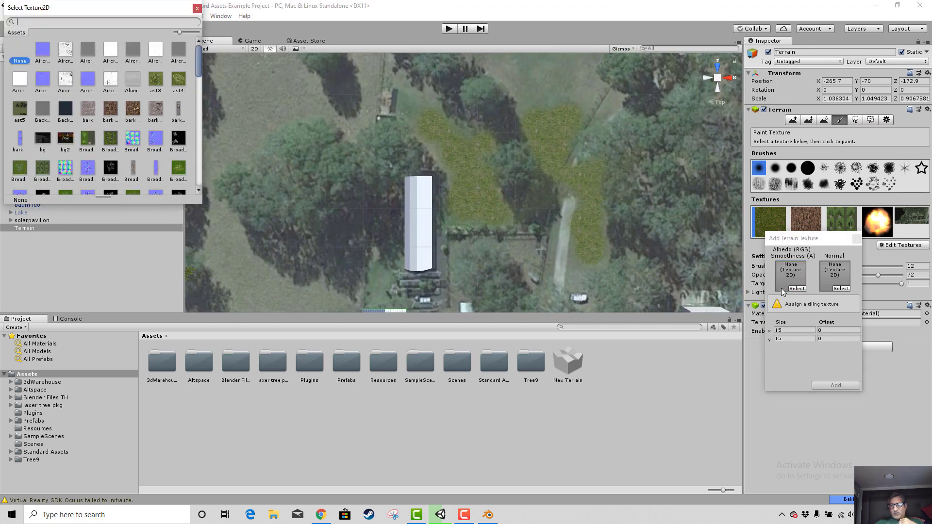
scroll(87, 90, down, 10)
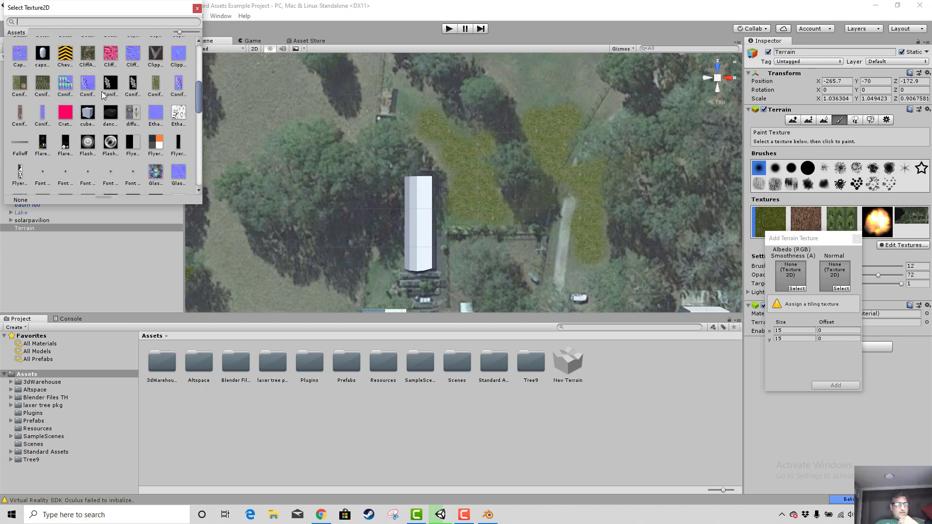
scroll(98, 90, up, 5)
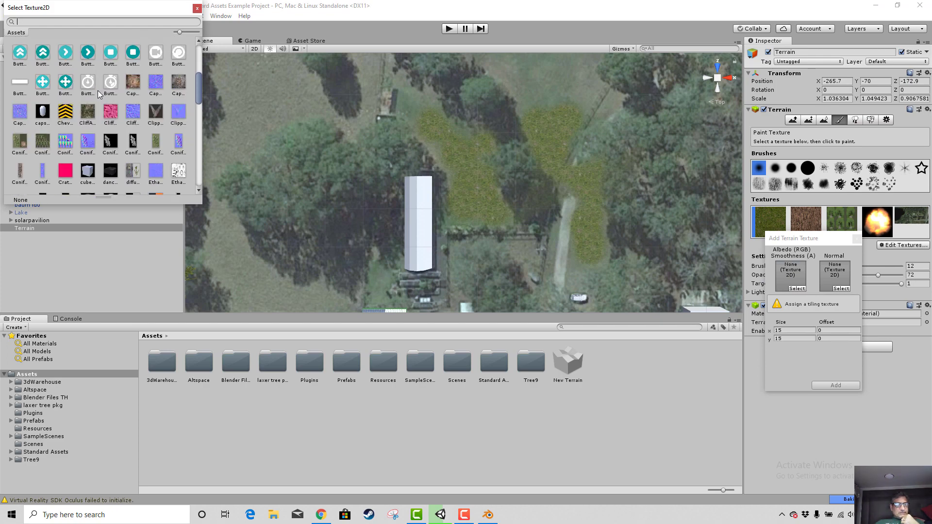
scroll(97, 90, up, 2)
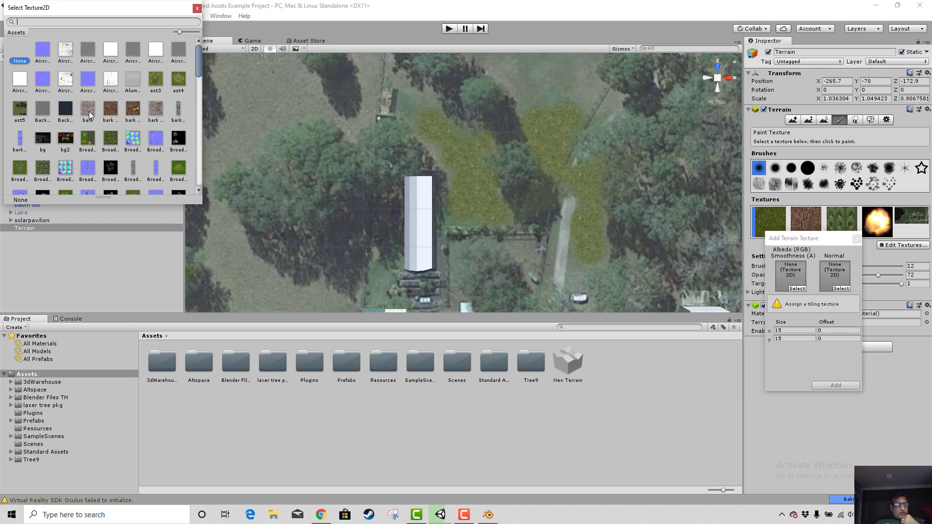
click(88, 111)
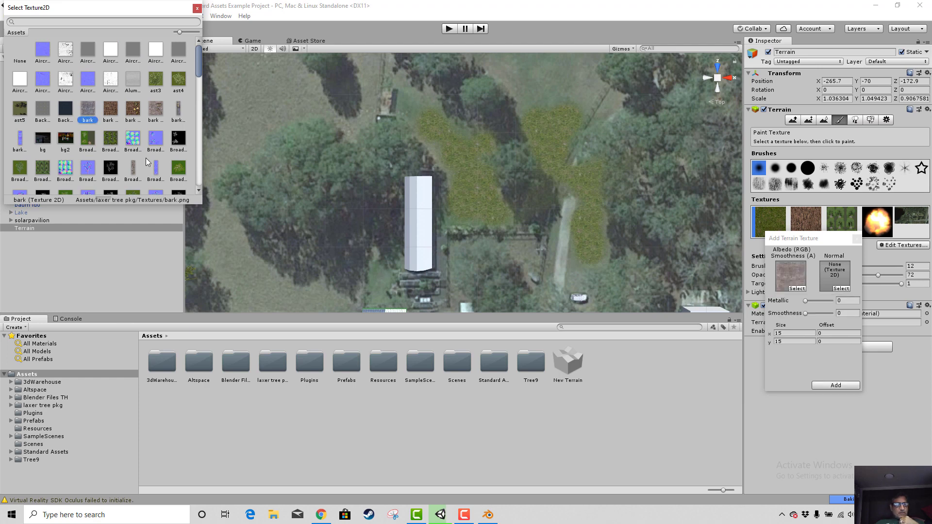
click(835, 388)
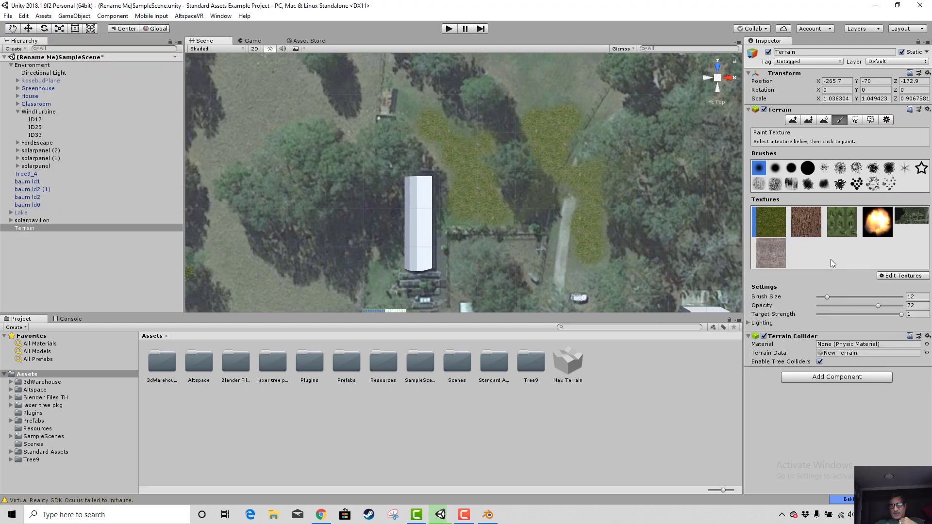
- Paint the driveway with the new bark texture up to the road, reducing the brush size to 4
click(781, 256)
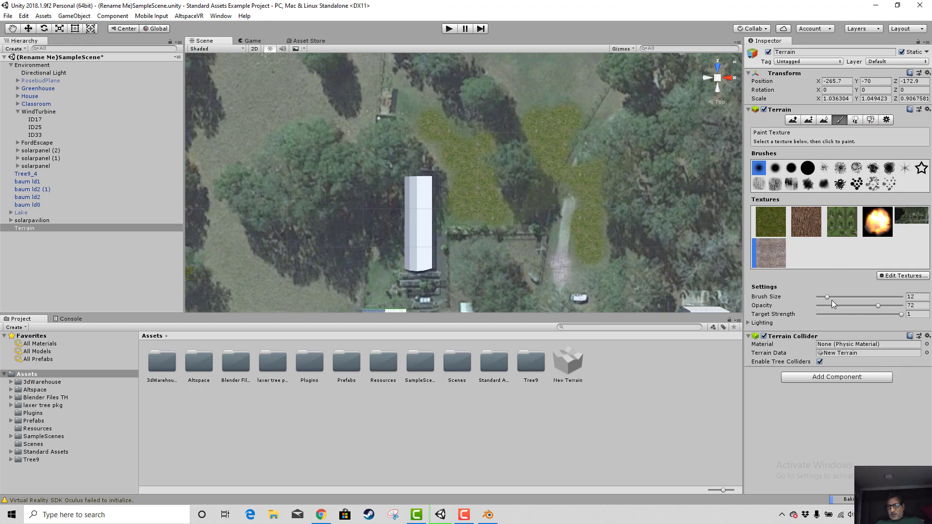
drag(827, 296, 821, 296)
mouse_move(564, 277)
mouse_down()
mouse_move(556, 264)
mouse_move(568, 197)
mouse_up()
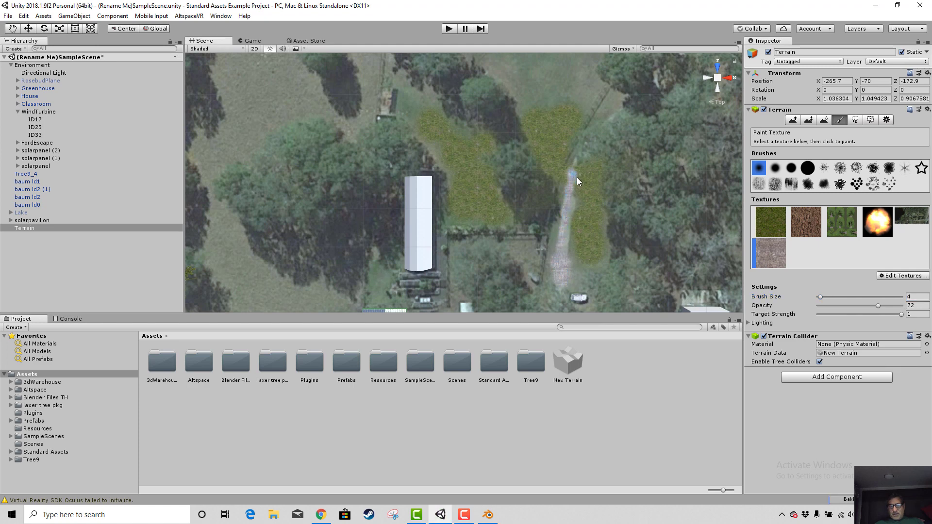
drag(575, 160, 587, 141)
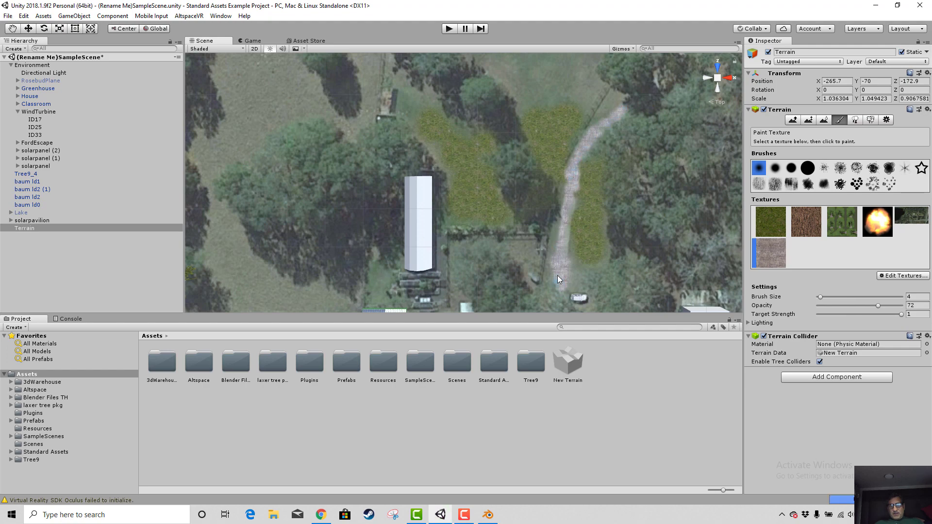
scroll(577, 180, down, 5)
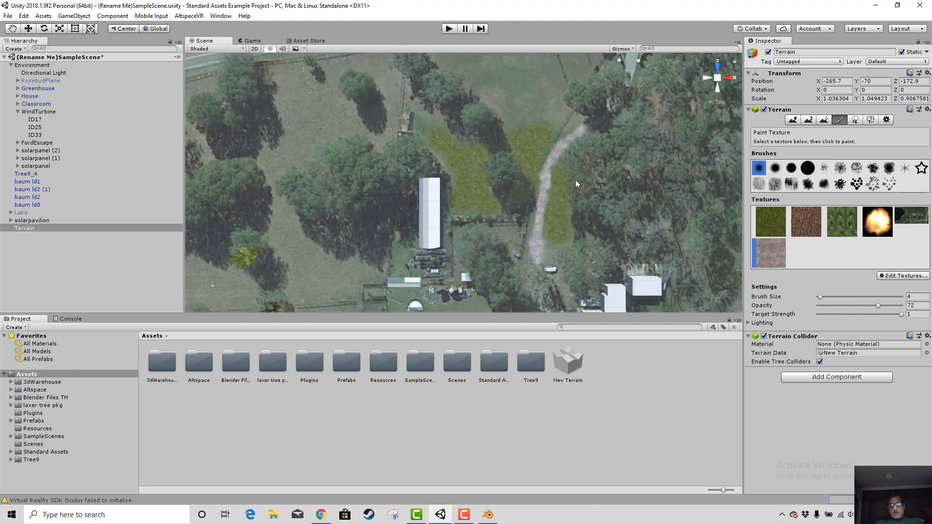
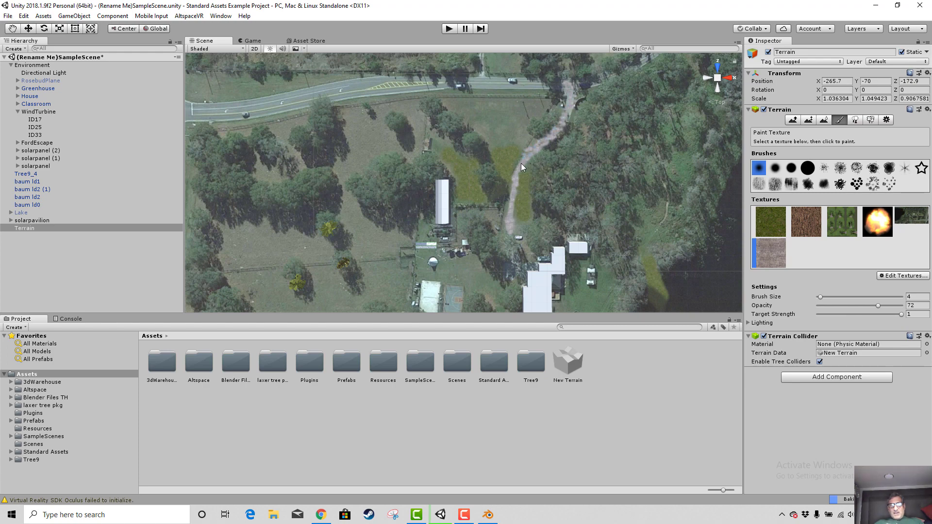
- Switch the terrain to tree painting and start adding a new tree definition
scroll(564, 181, up, 3)
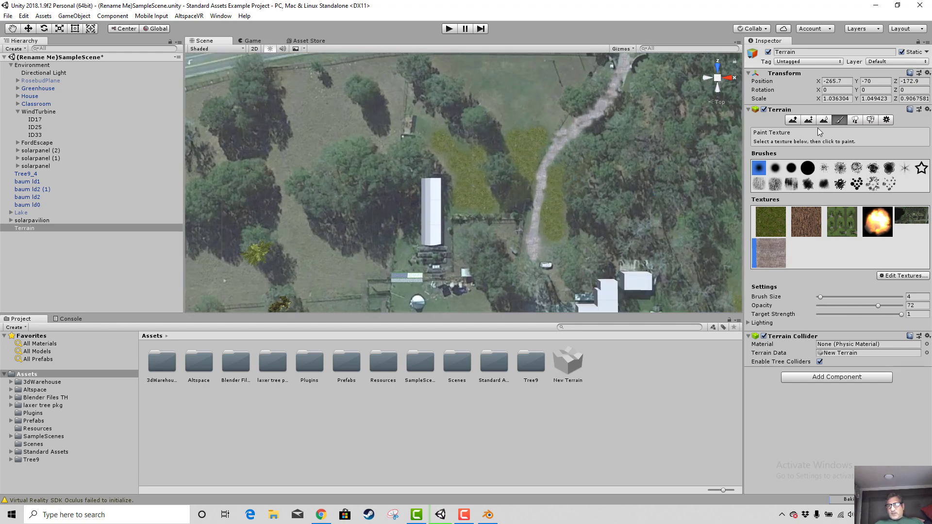
click(856, 121)
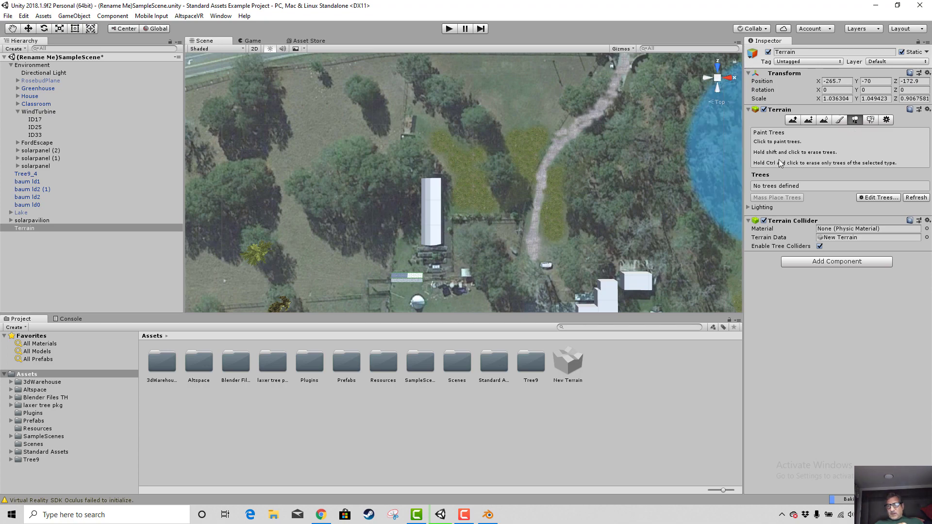
scroll(622, 151, down, 1)
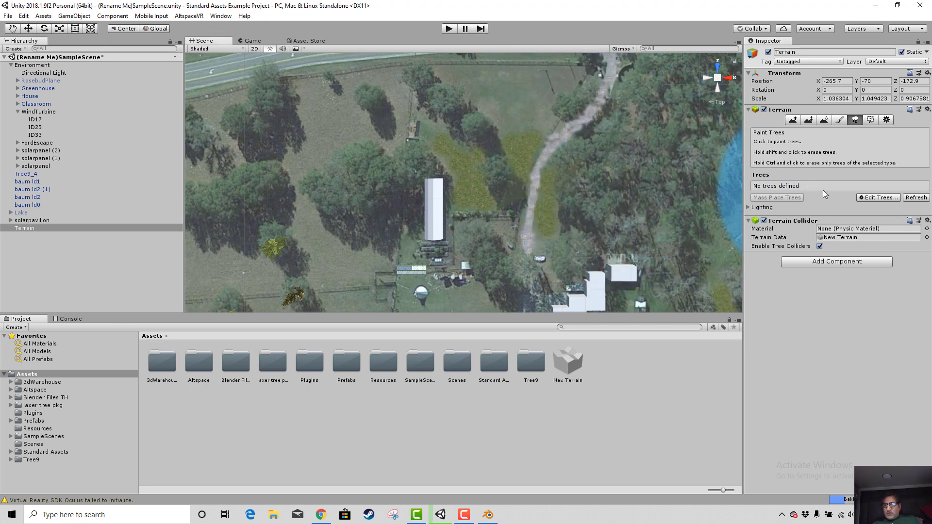
click(873, 197)
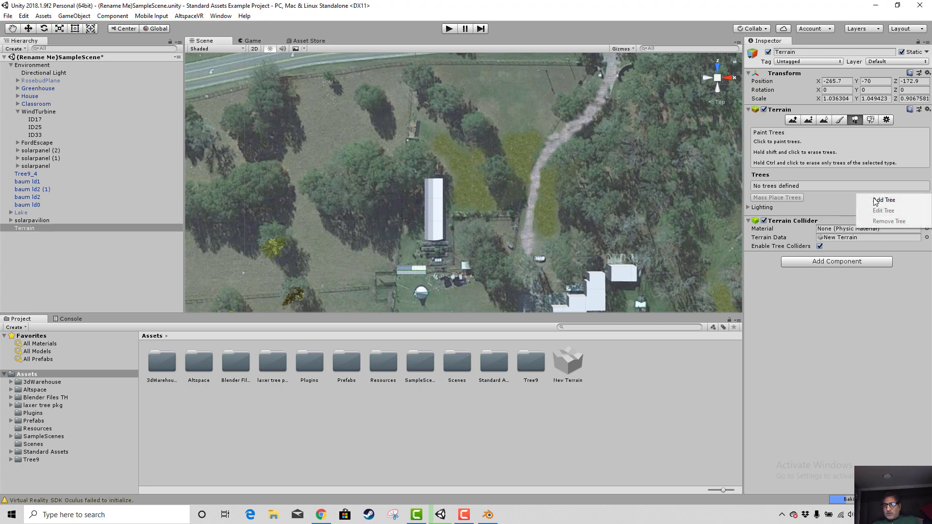
click(884, 200)
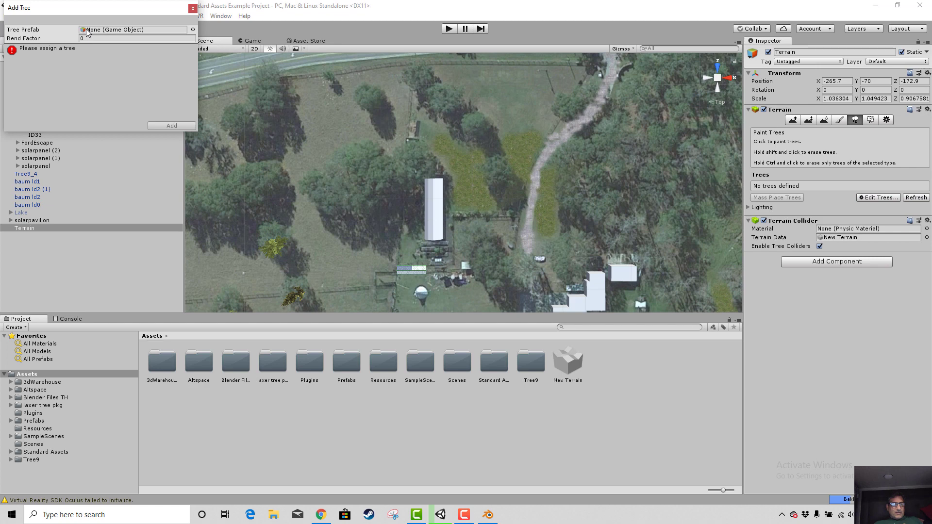
click(37, 31)
click(31, 40)
click(85, 32)
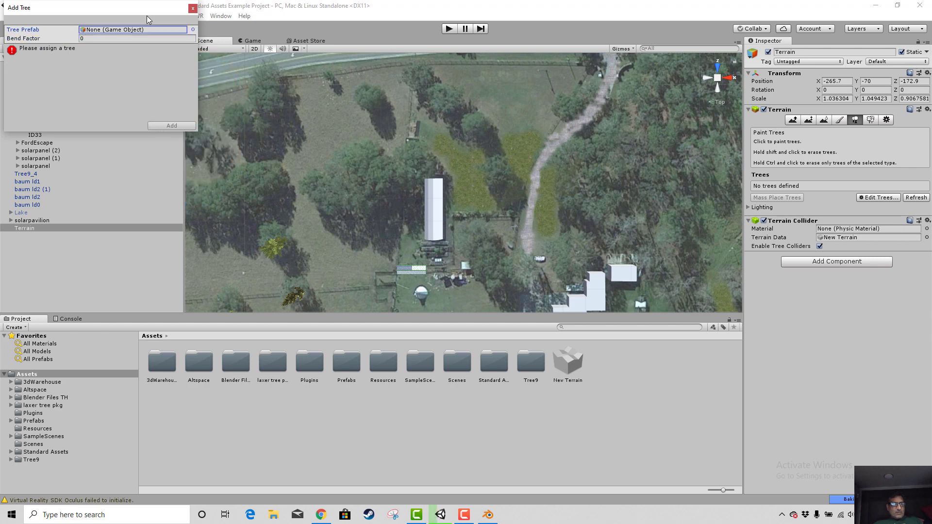
- Choose Tree9_2 as the tree prefab and add it to the terrain's trees
click(192, 31)
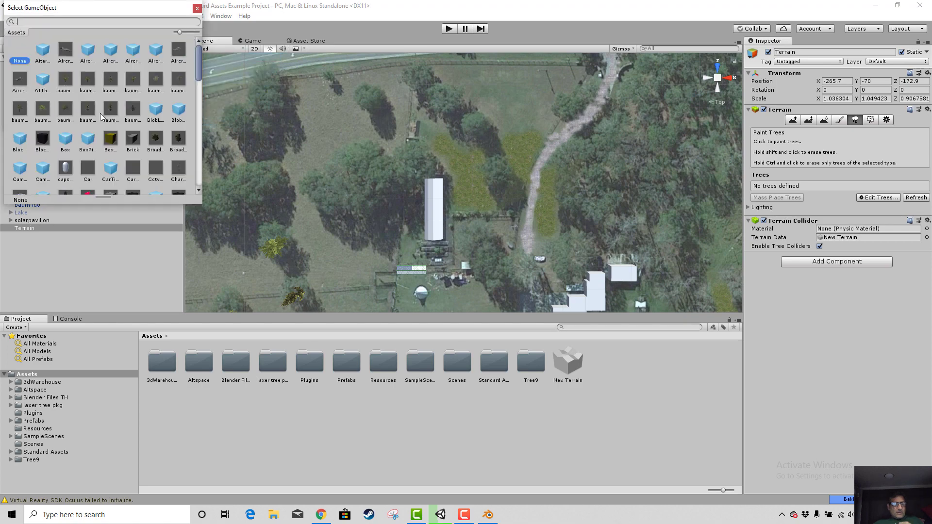
scroll(101, 117, down, 10)
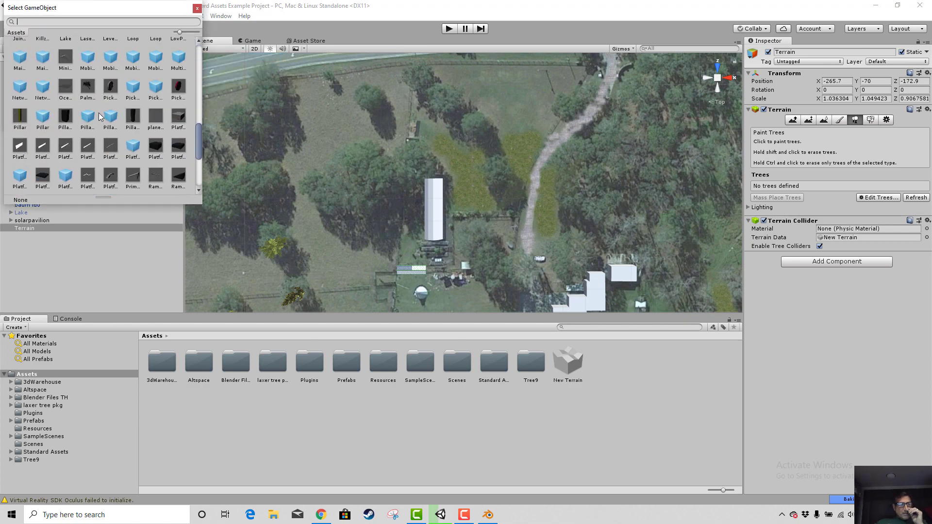
scroll(100, 117, down, 3)
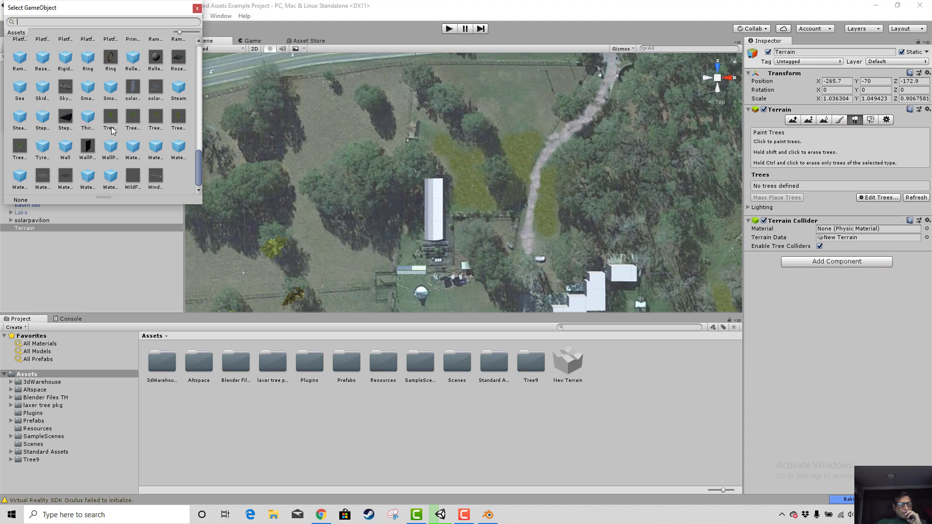
double_click(111, 120)
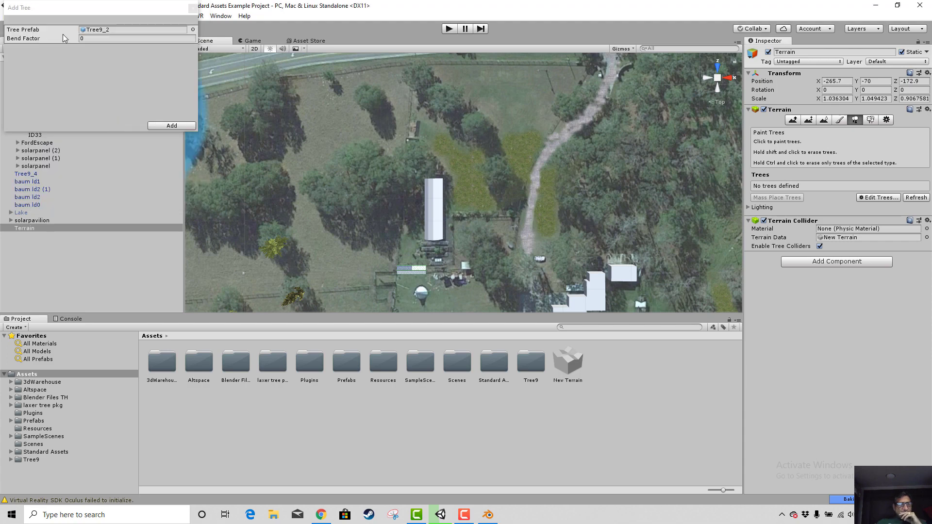
click(167, 126)
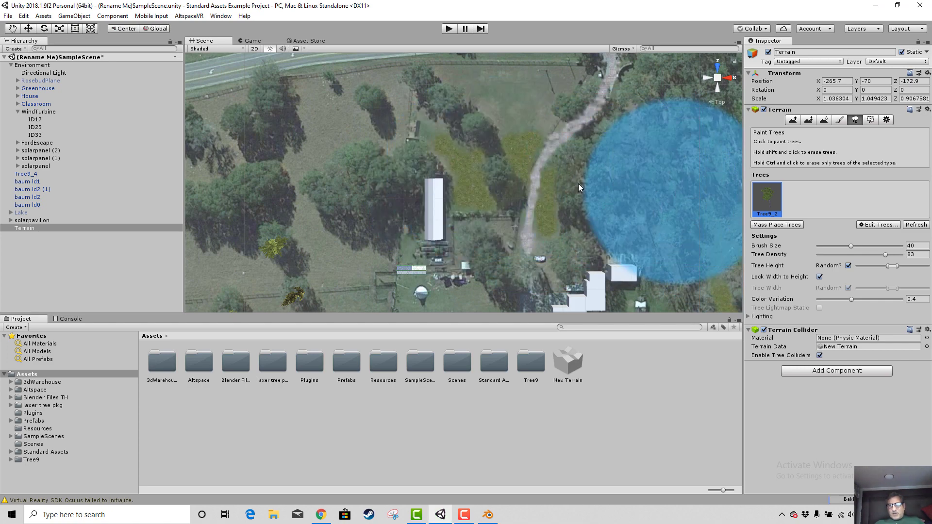
- Try painting Tree9_2 trees around the upper driveway at brush size 40 and density 83, and undo the placement
click(571, 103)
scroll(296, 156, down, 2)
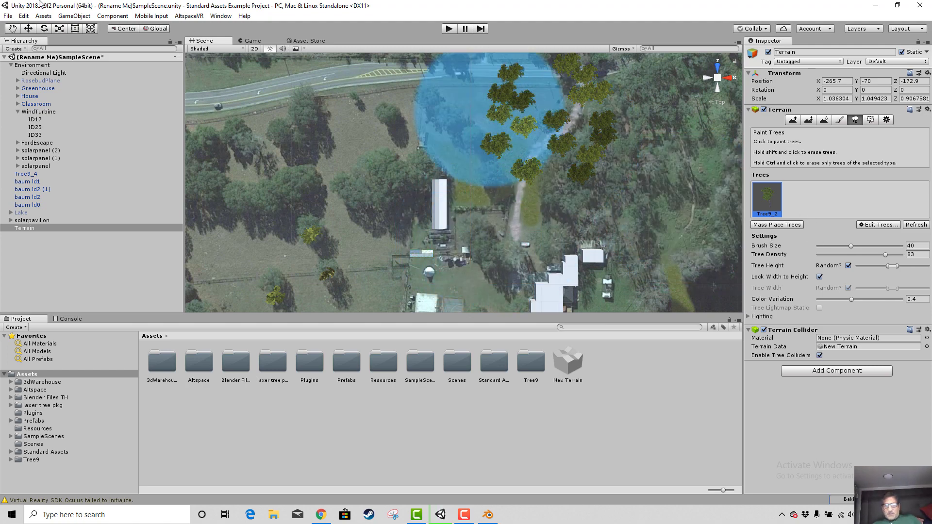
click(23, 15)
click(35, 25)
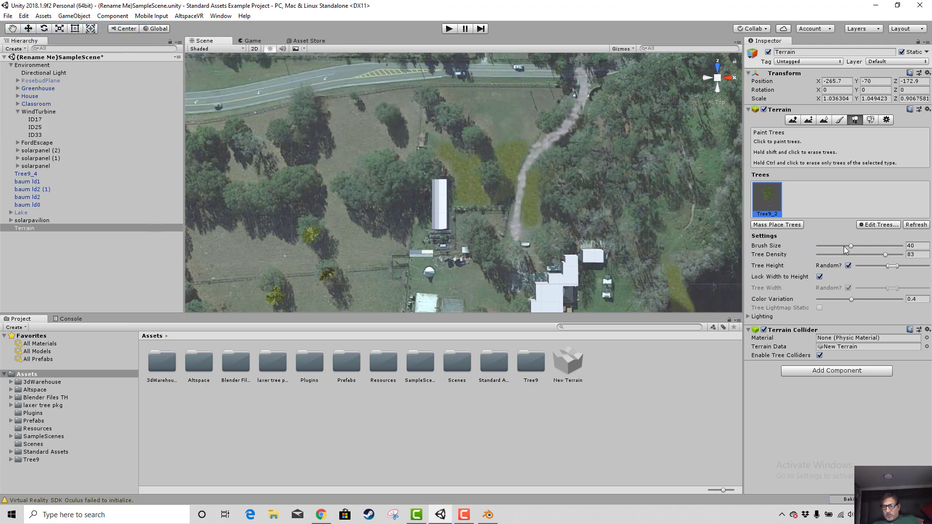
- Set the tree brush size to 9.9 and density to 10, and place a Tree9_2 tree beside the upper driveway
drag(845, 247, 825, 246)
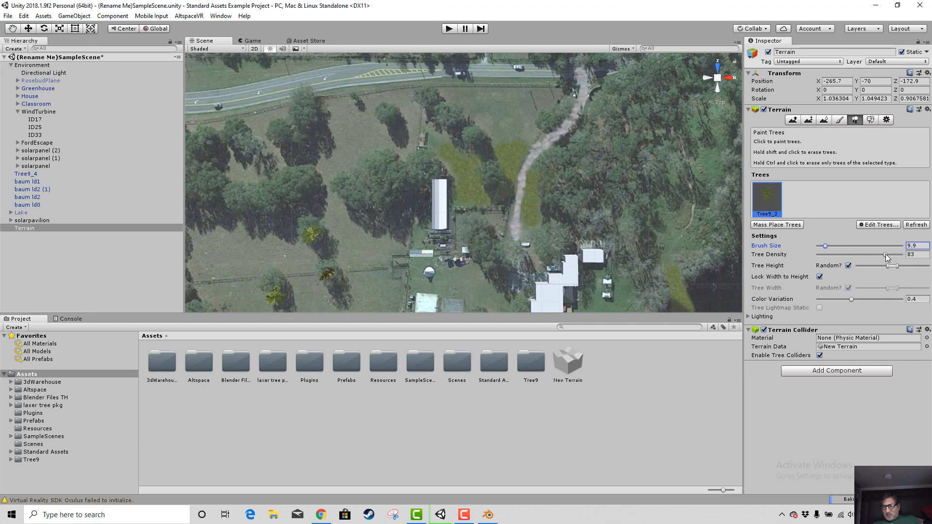
drag(886, 255, 805, 263)
click(551, 137)
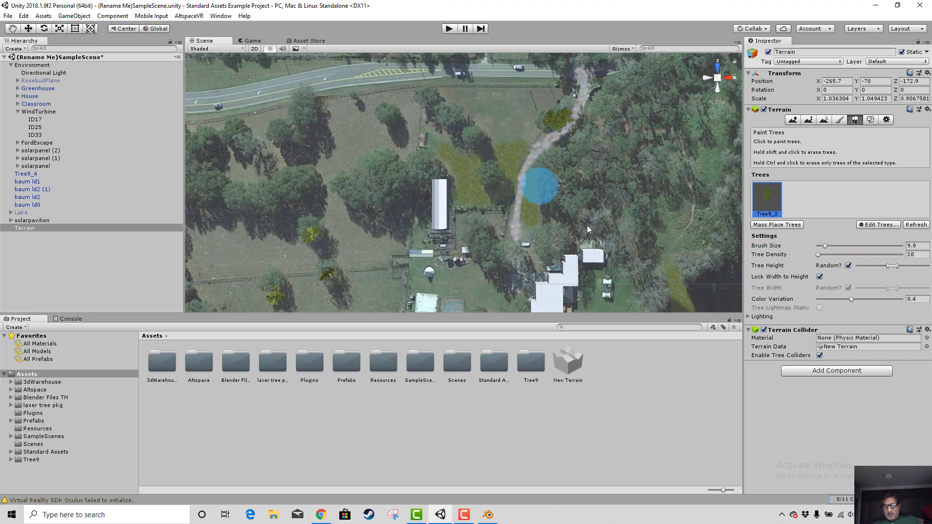
scroll(607, 218, up, 3)
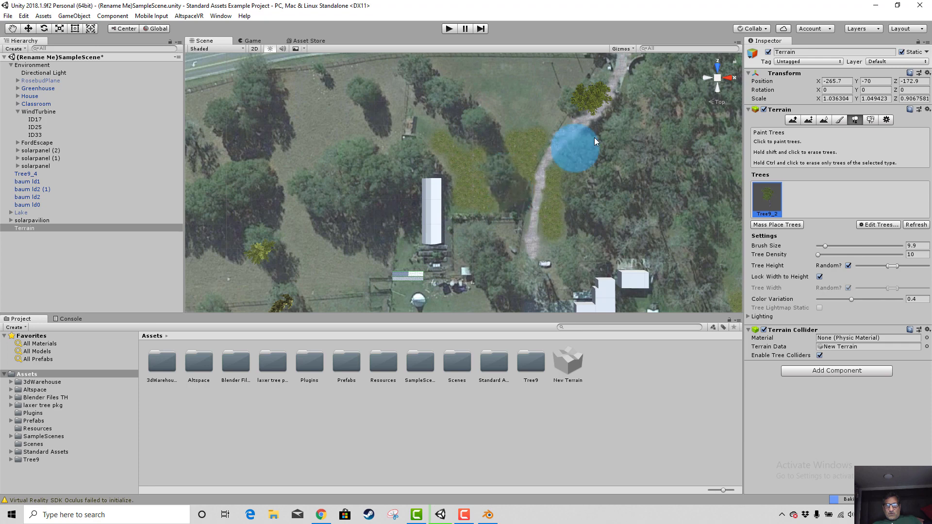
- Set the tree brush size to 11 and tree density to 13, and reapply the Tree9_2 tree definition
click(826, 246)
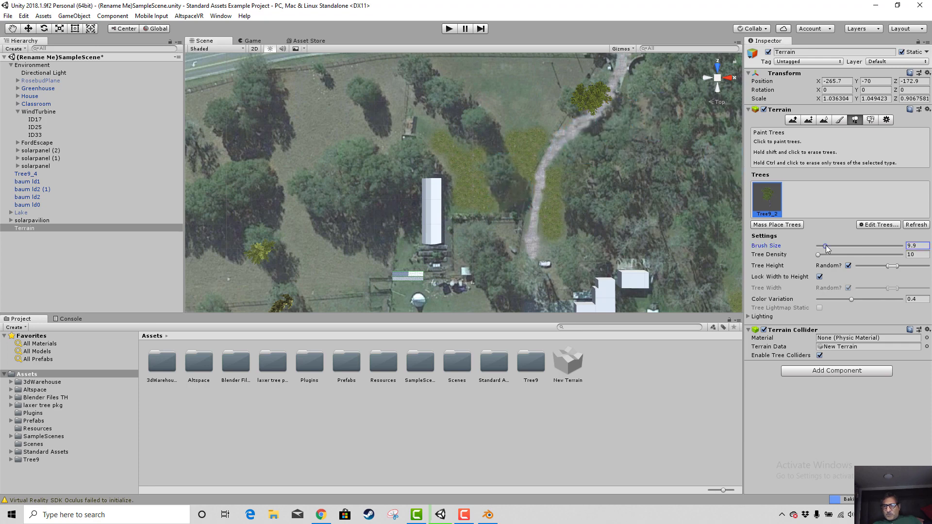
drag(825, 245, 827, 245)
click(821, 256)
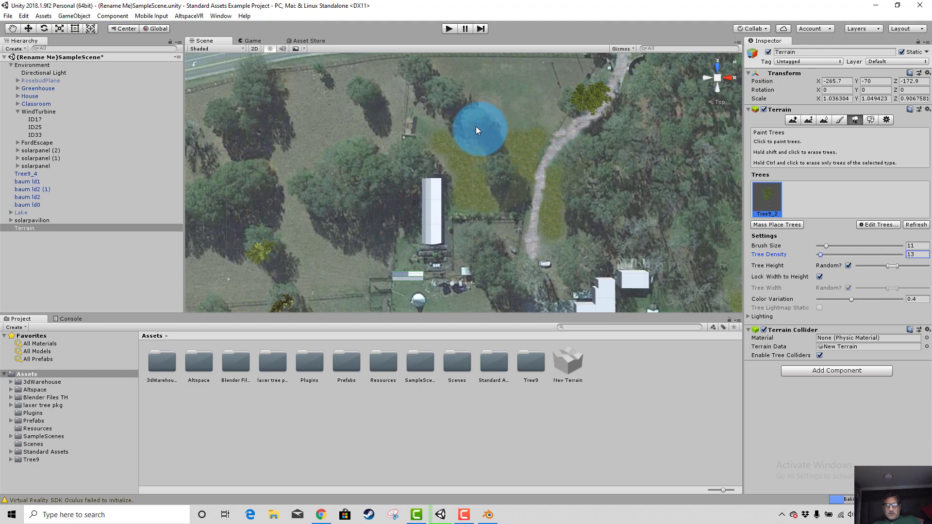
click(840, 120)
click(855, 121)
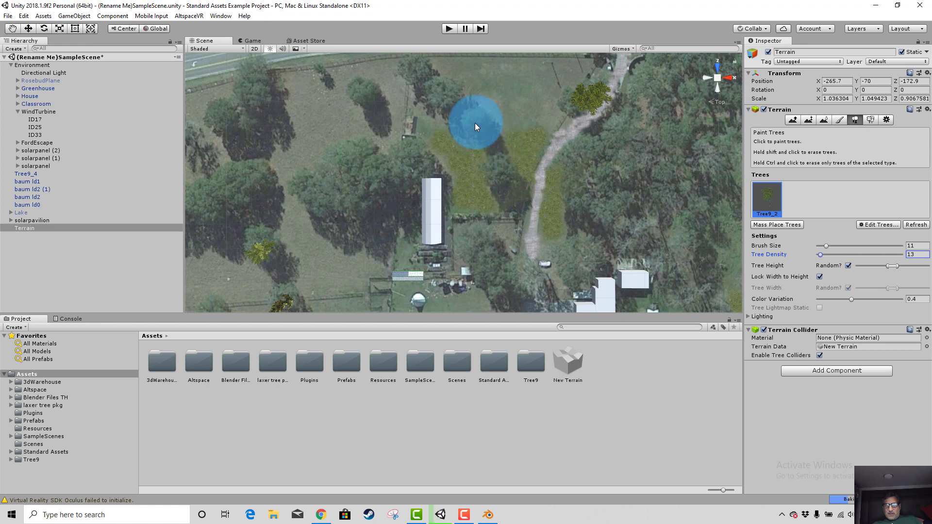
double_click(767, 199)
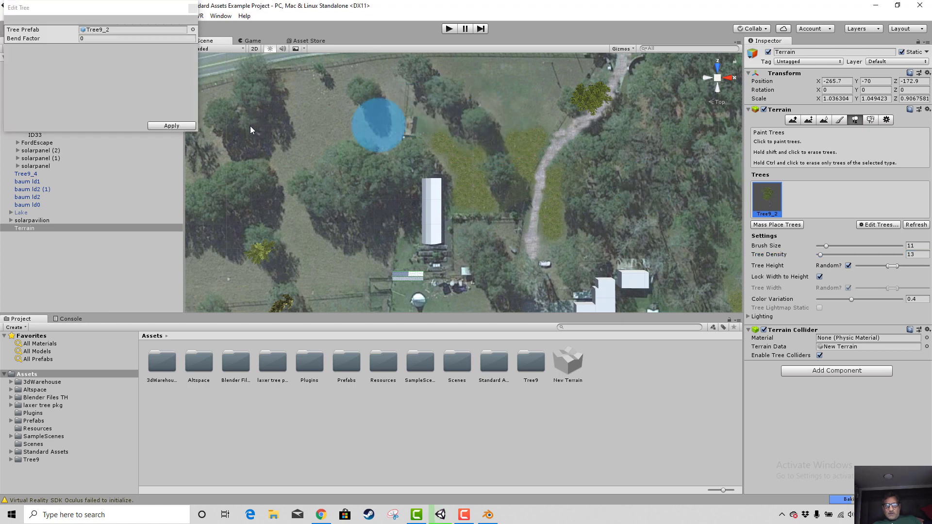
click(175, 127)
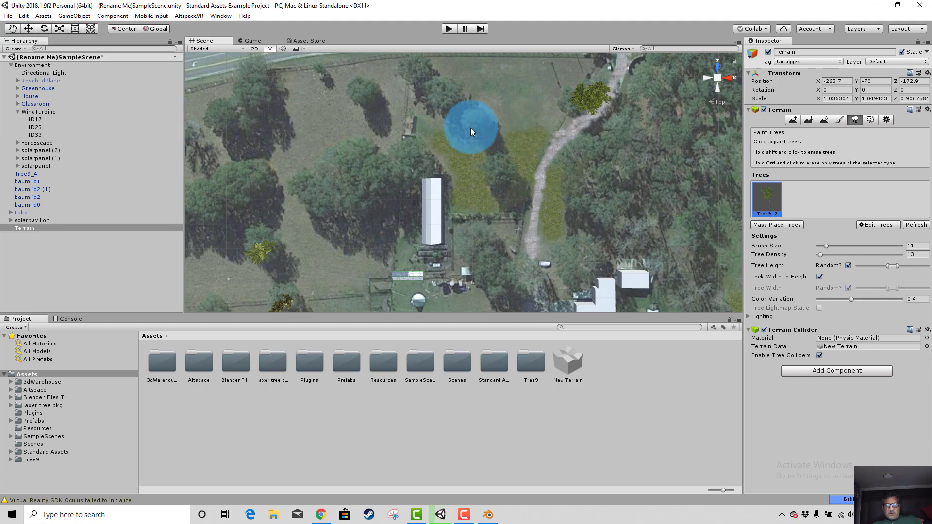
- Choose baum ld1(enhanced) as the tree prefab and add it to the terrain's trees
scroll(560, 182, down, 2)
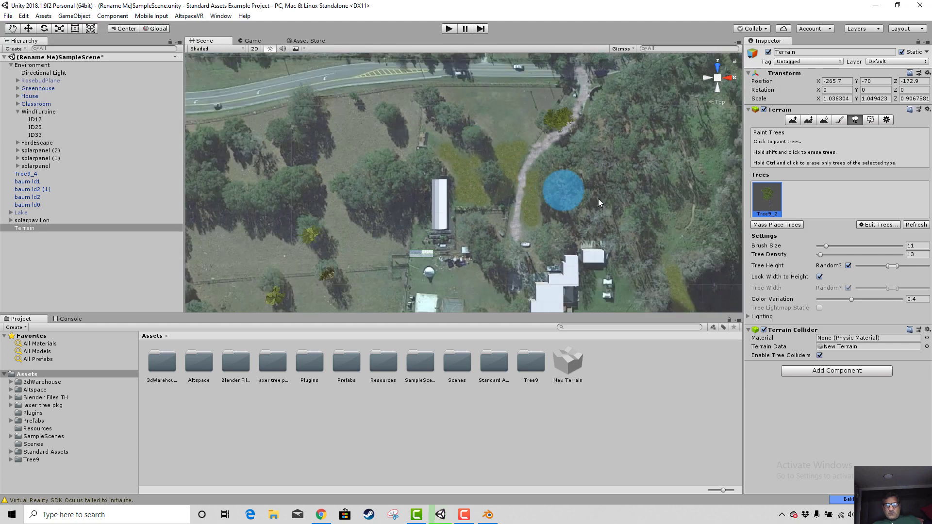
scroll(598, 199, down, 4)
mouse_move(598, 199)
middle_down()
mouse_move(604, 188)
mouse_move(581, 206)
middle_up()
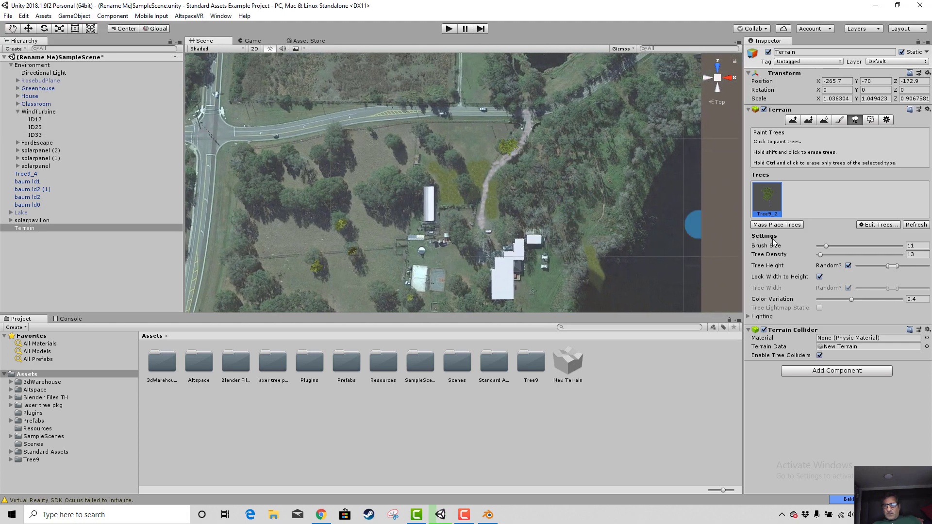
click(875, 225)
click(871, 227)
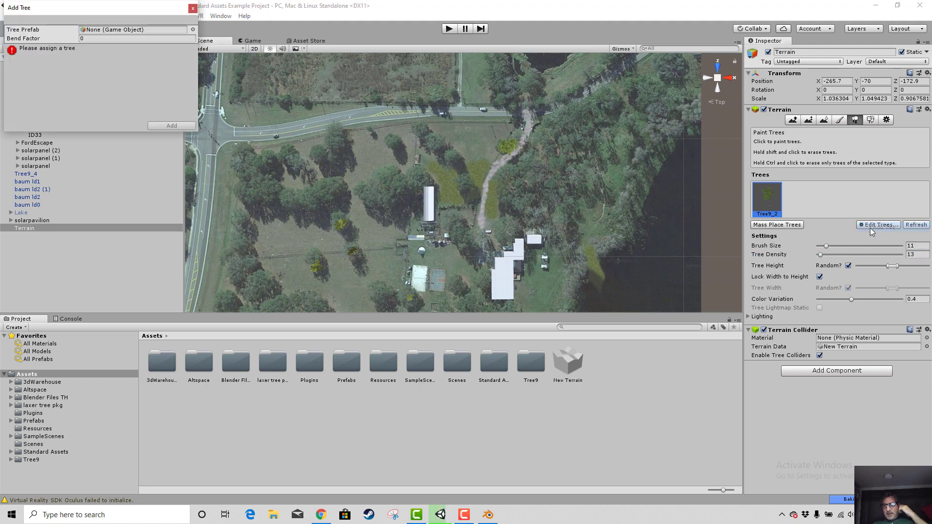
click(83, 31)
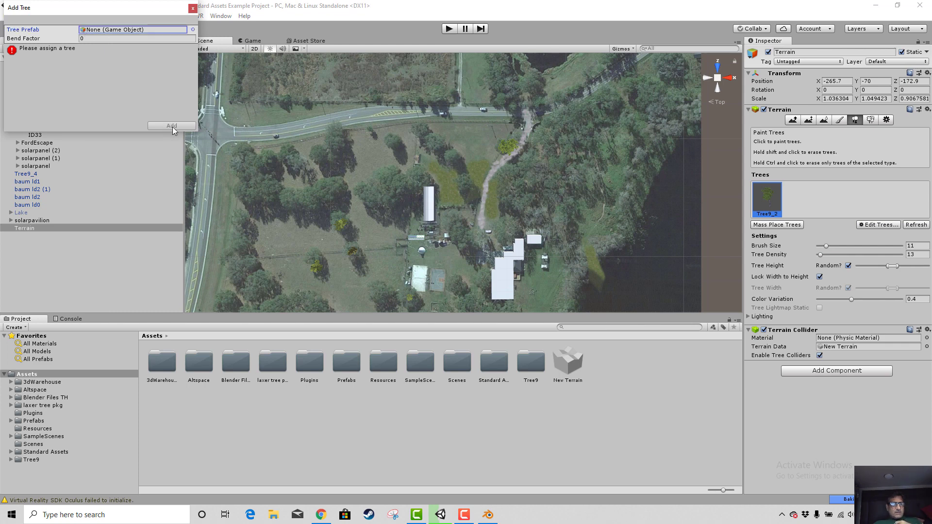
click(193, 31)
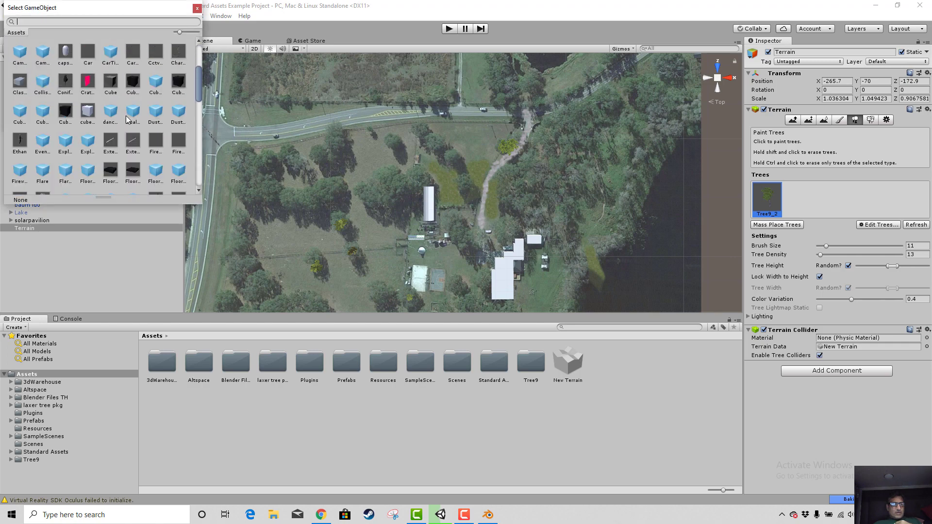
scroll(127, 119, up, 2)
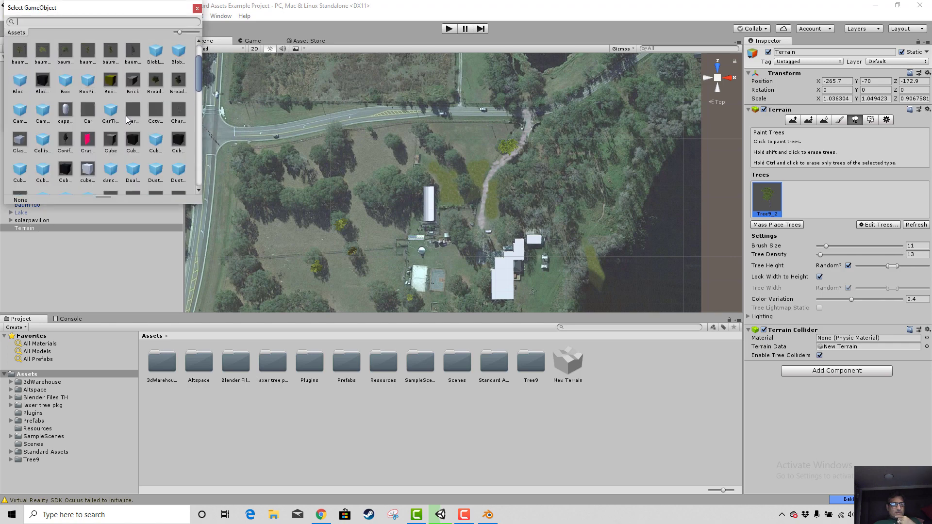
double_click(66, 52)
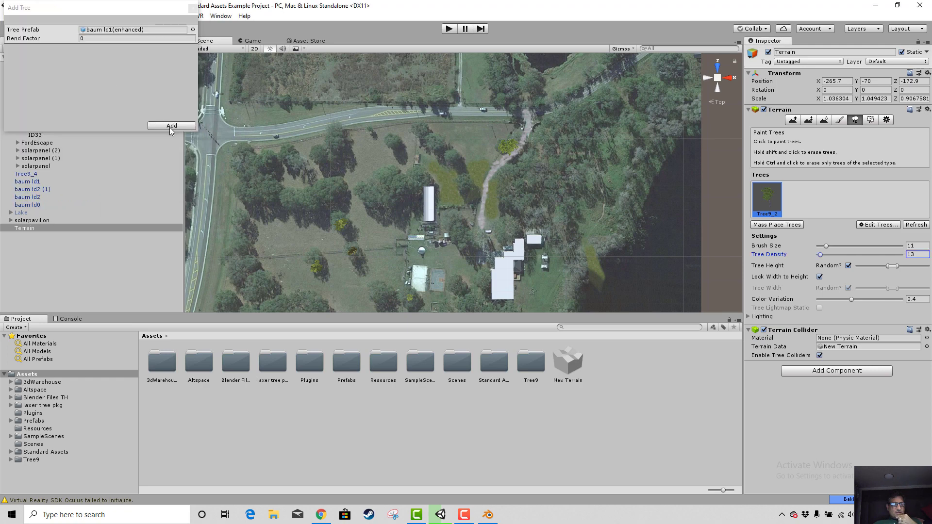
click(171, 125)
- Place baum ld1(enhanced) trees across the field below the road with brush size 20.2, raising tree density to 20 after the first
click(797, 203)
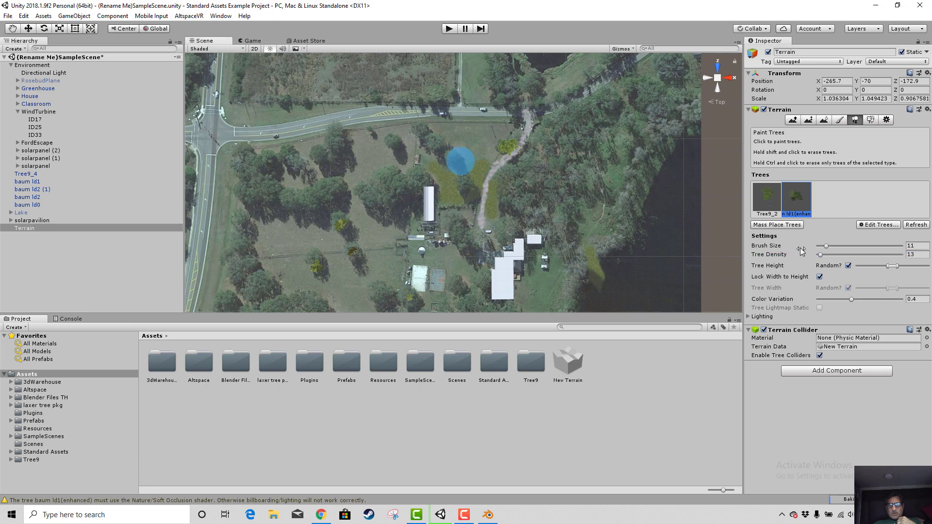
drag(829, 247, 832, 247)
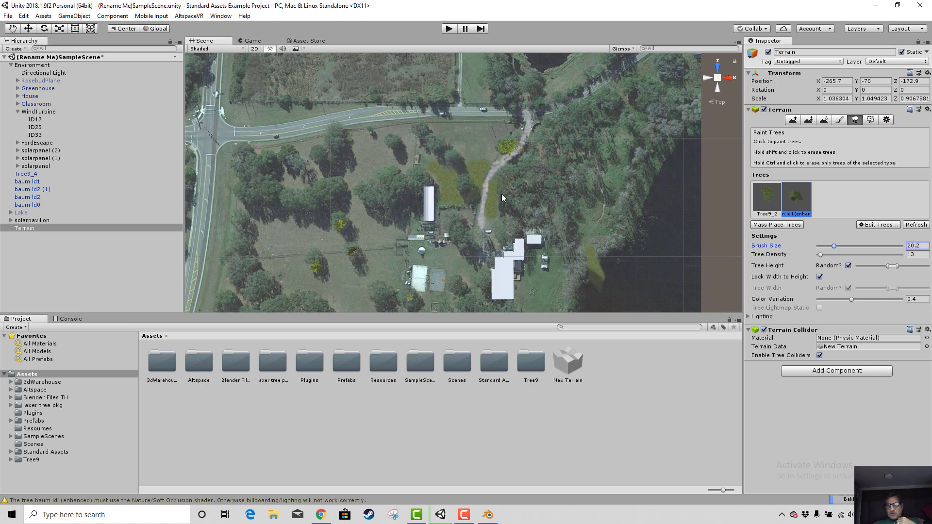
click(443, 155)
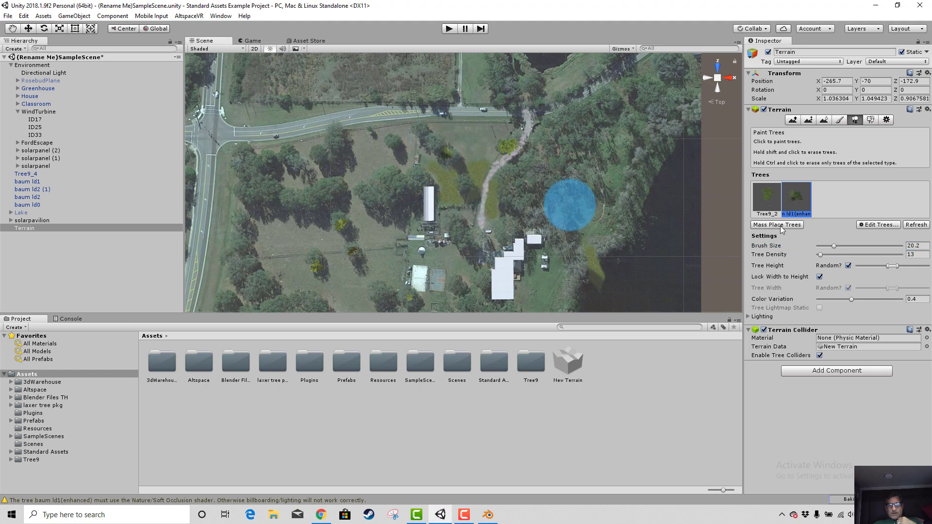
click(820, 254)
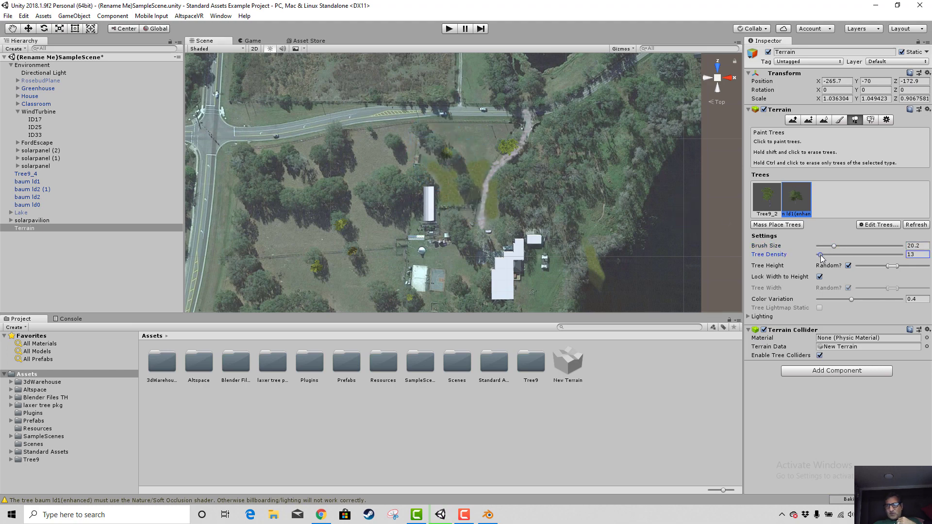
drag(821, 255, 826, 255)
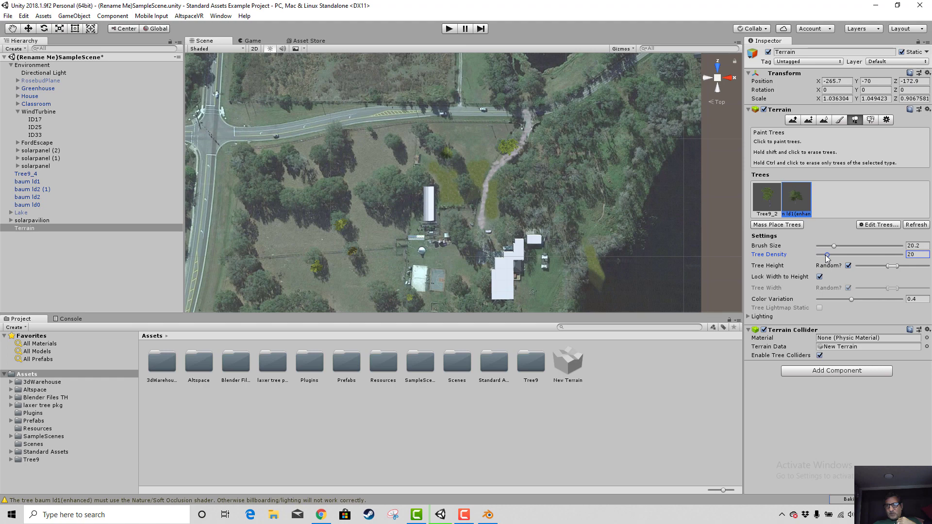
click(387, 144)
click(333, 152)
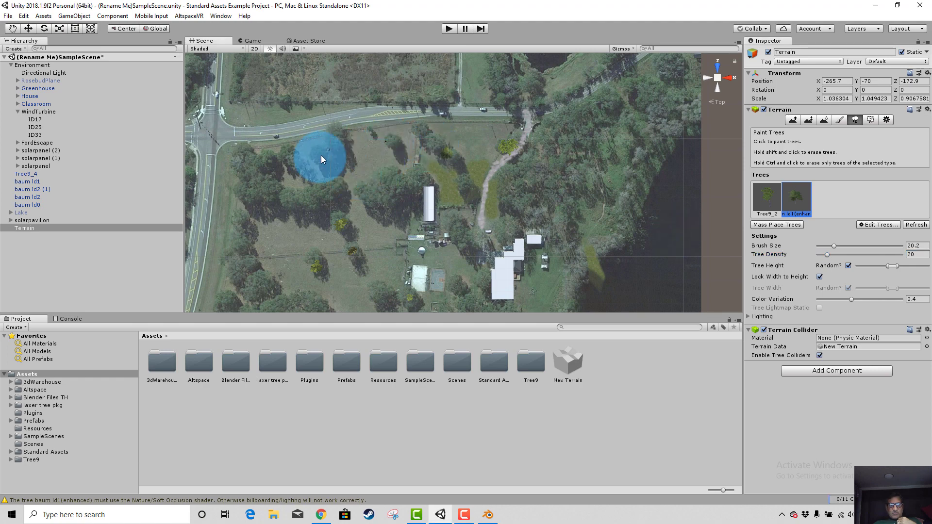
- Place another baum ld1(enhanced) tree on the grass strip beside the lower driveway, near the parked car
scroll(573, 180, up, 5)
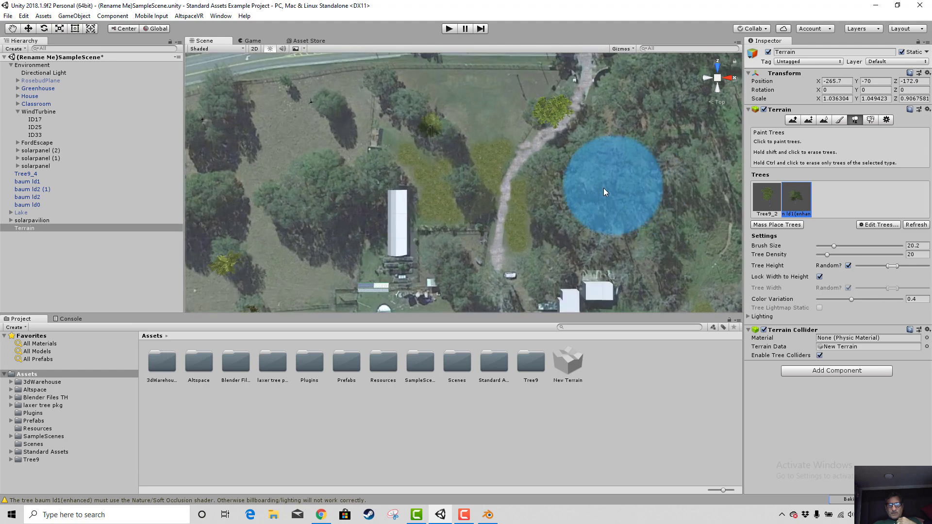
right_drag(578, 213, 569, 145)
middle_drag(573, 207, 566, 174)
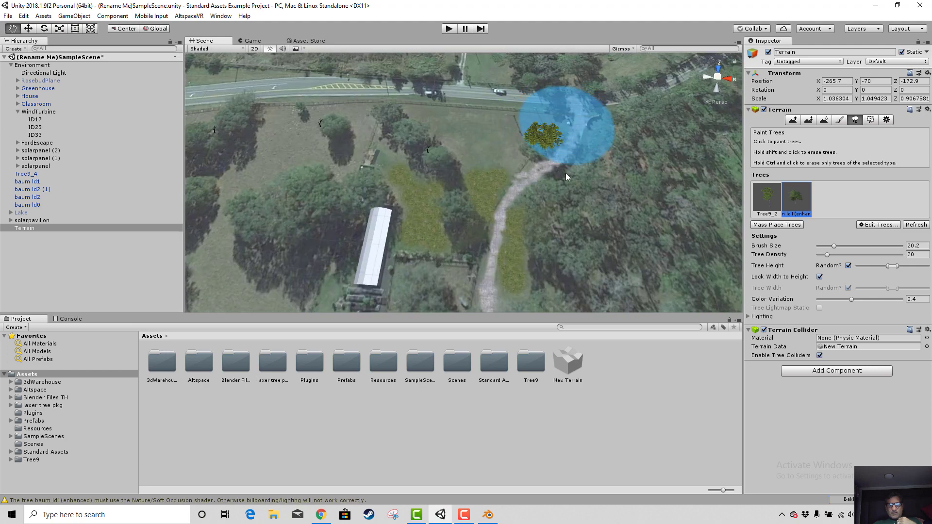
right_drag(566, 176, 596, 217)
middle_drag(596, 217, 602, 95)
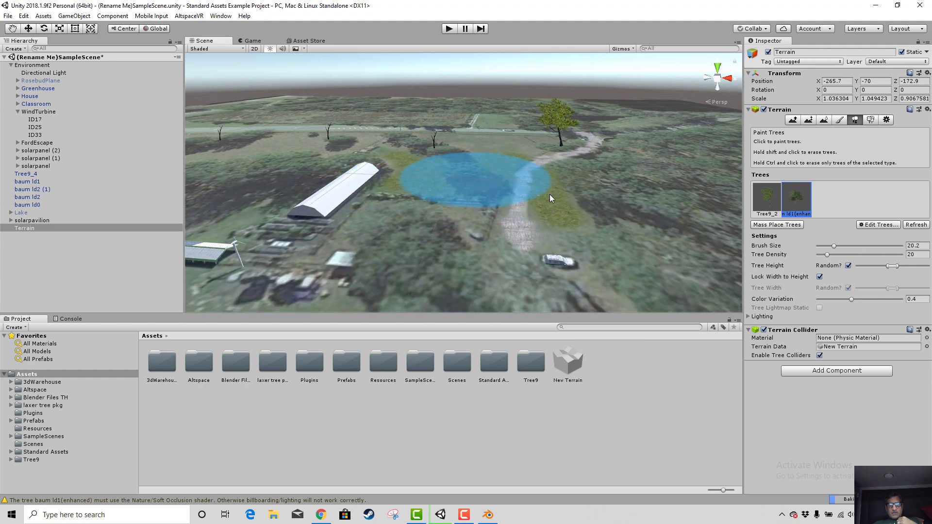
click(562, 202)
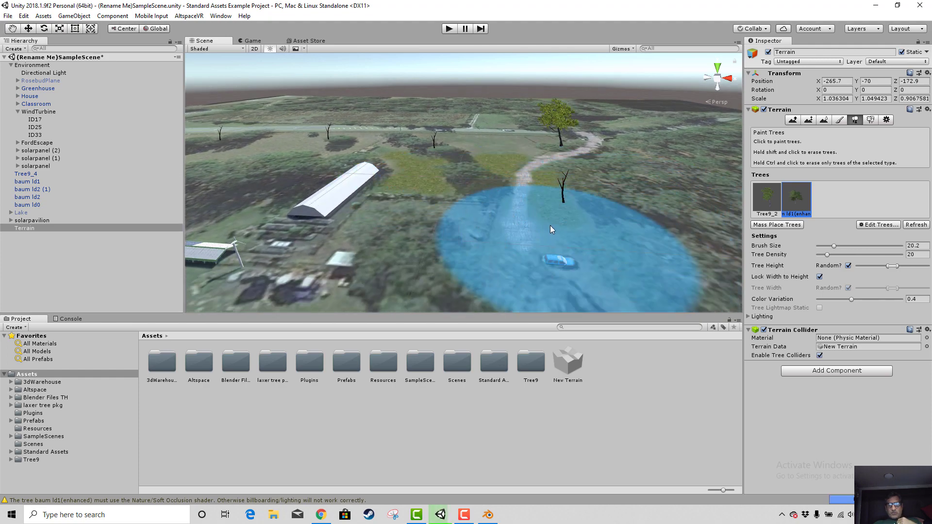
- Set the trees' color variation to 0.435 and density to 10, lower the random height range slightly, and refresh the trees
middle_drag(481, 206, 428, 207)
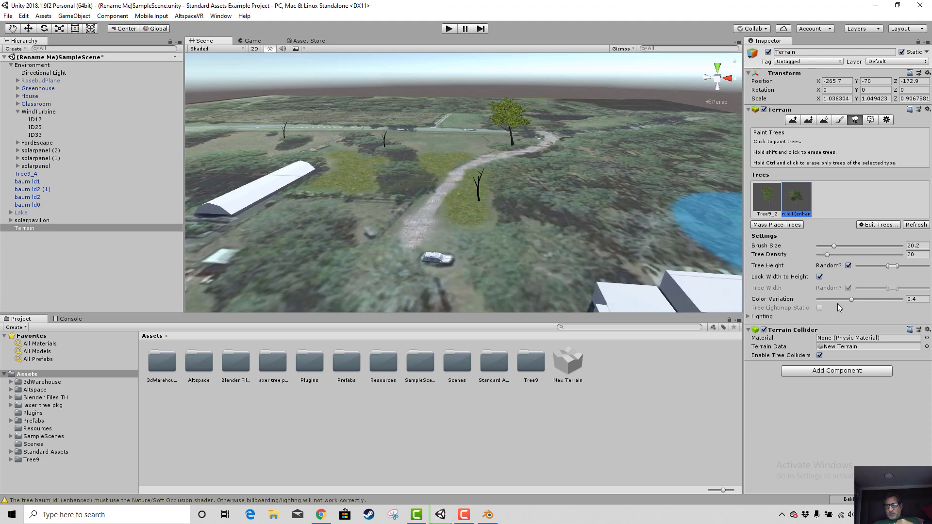
drag(852, 300, 855, 299)
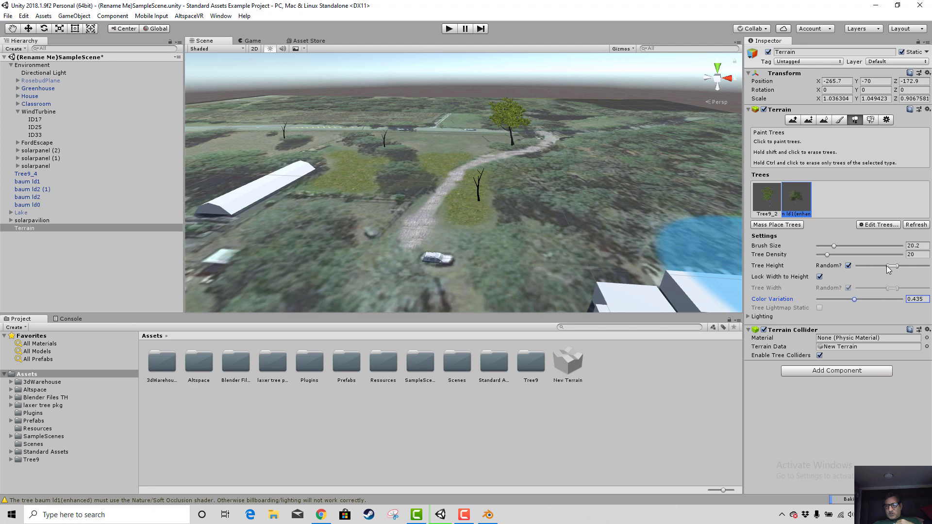
drag(827, 255, 812, 258)
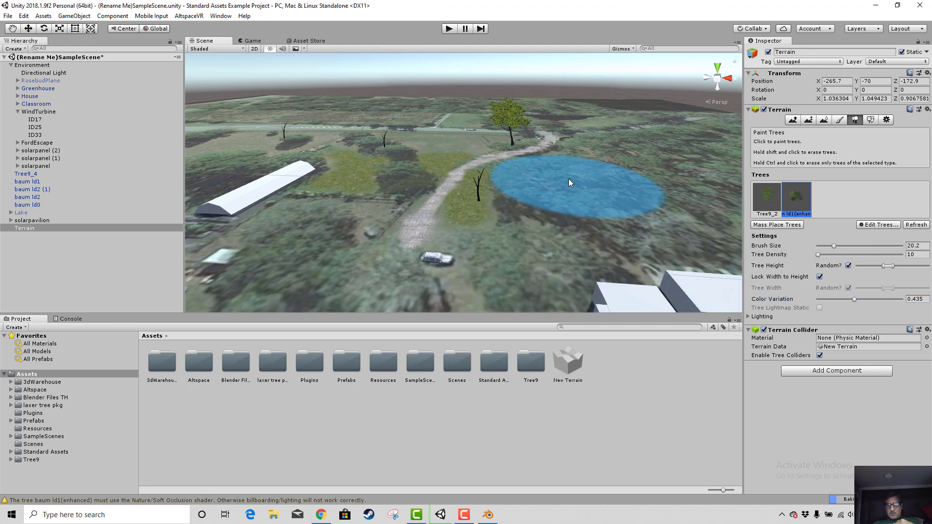
click(917, 225)
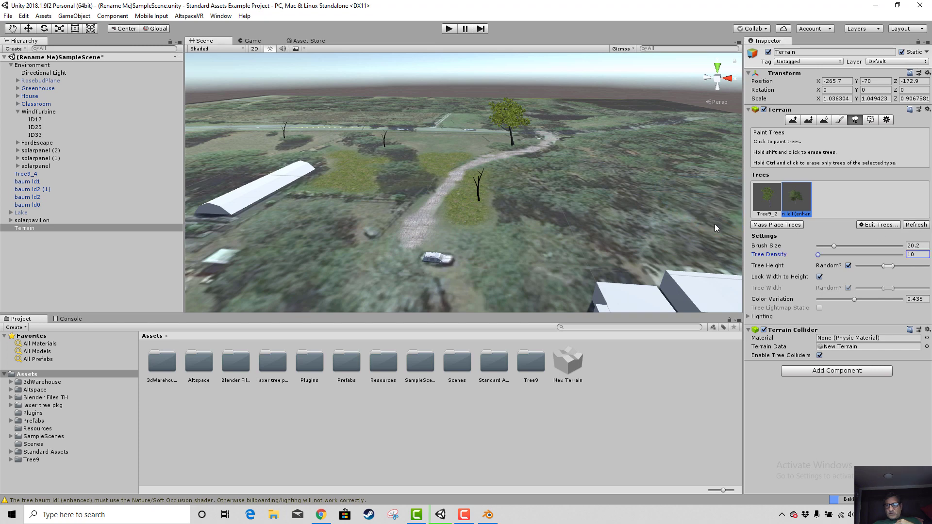
- Place Tree9_2 trees beside the large white house and in the woods across the driveway at brush size 20.2
click(767, 197)
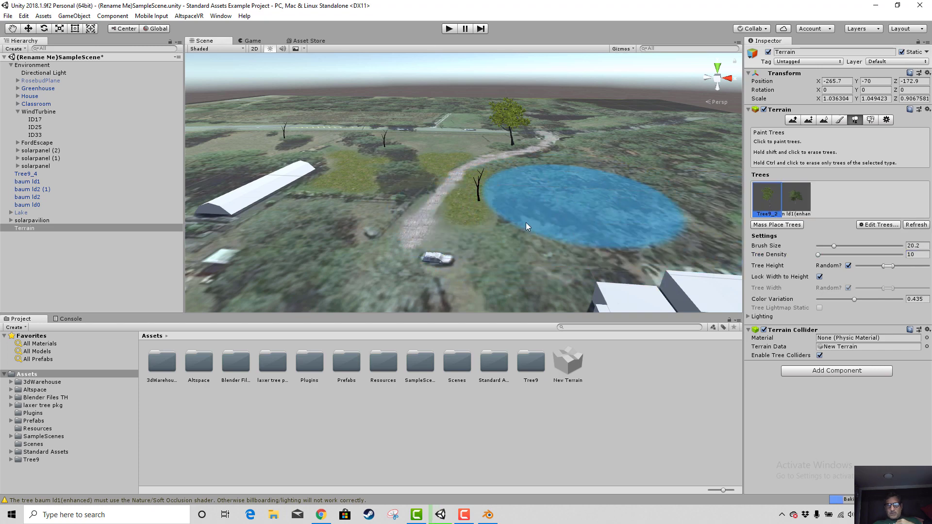
scroll(381, 213, down, 5)
scroll(442, 251, down, 3)
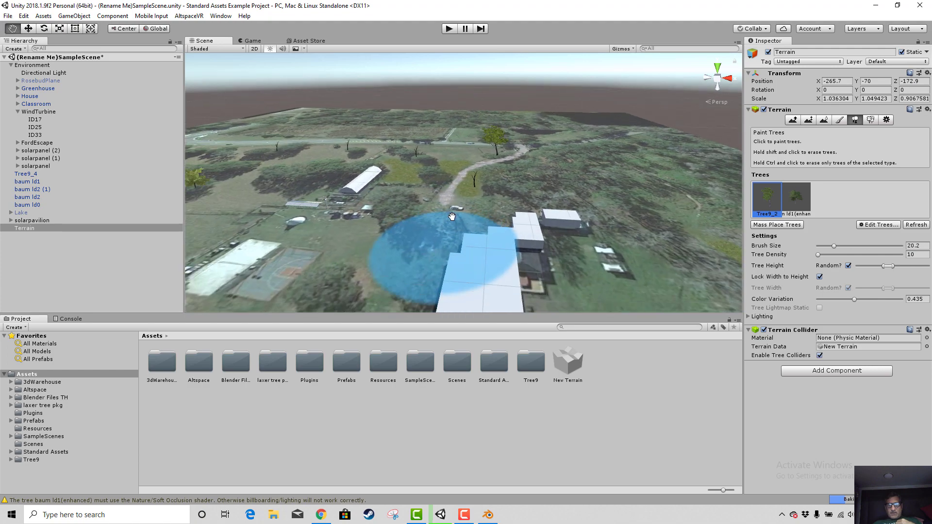
middle_drag(443, 250, 456, 227)
click(387, 241)
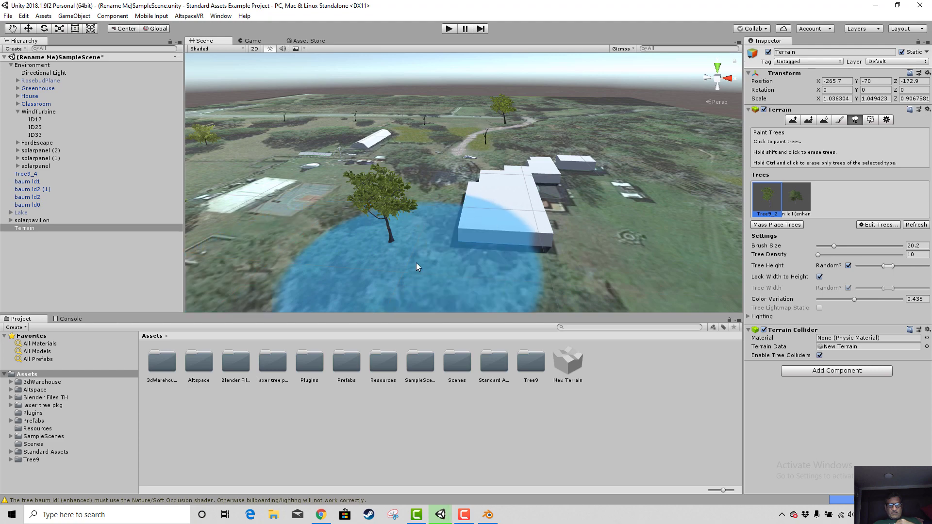
scroll(578, 209, down, 4)
scroll(578, 186, down, 2)
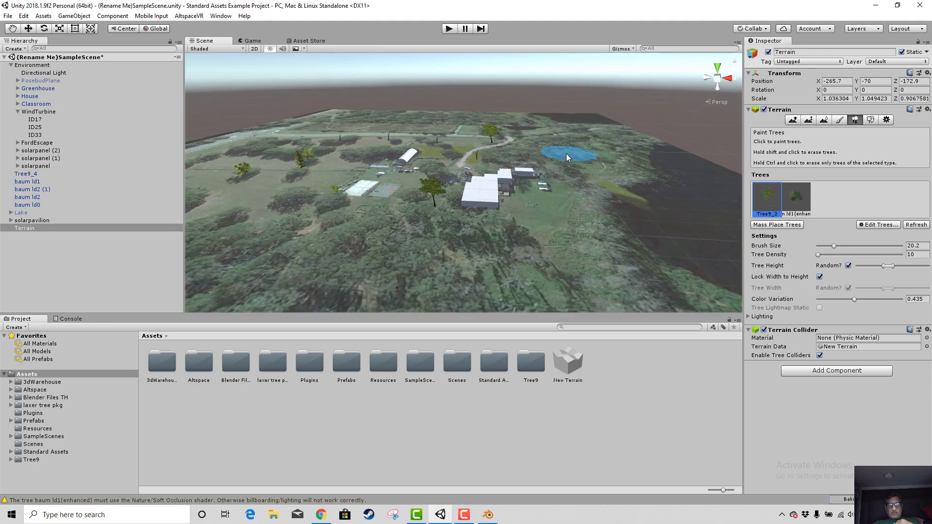
click(566, 154)
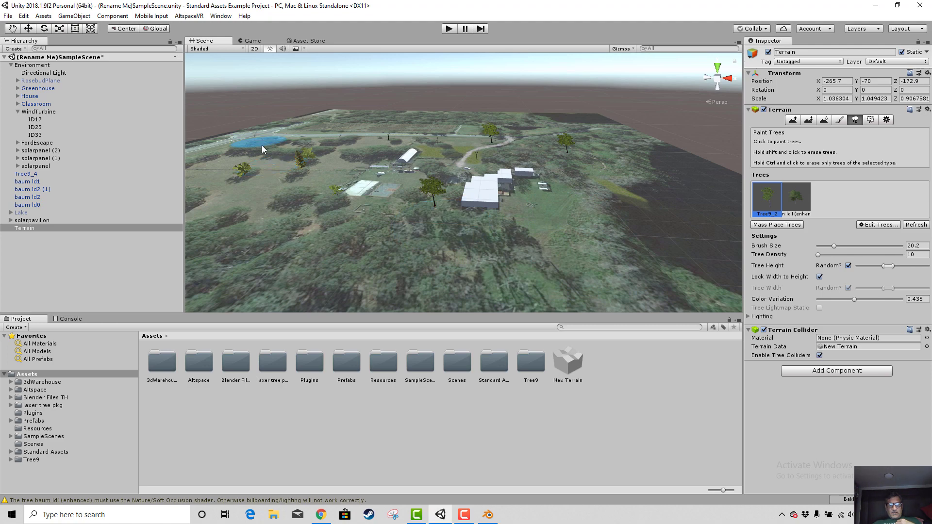
- Set the tree brush size to 6.4 and place a Tree9_2 tree in the wooded patch beside the long white building
scroll(463, 208, up, 3)
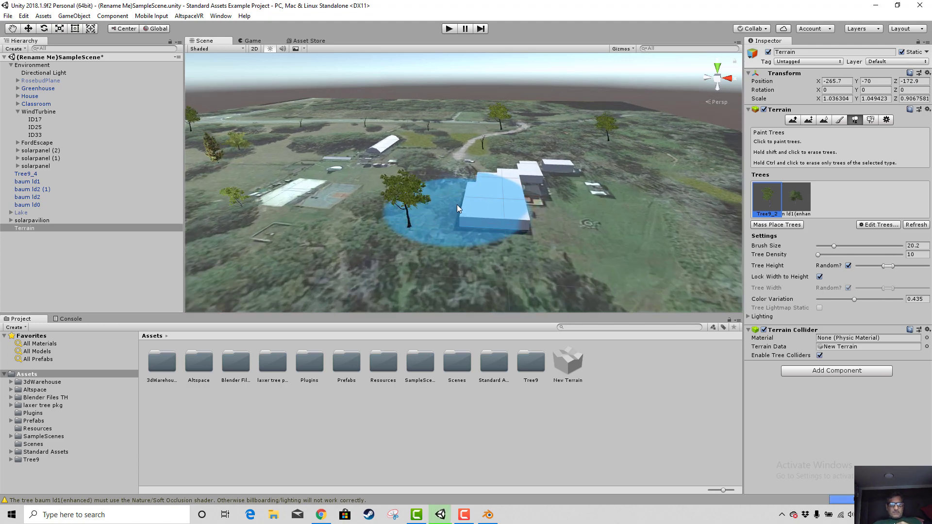
scroll(457, 205, up, 2)
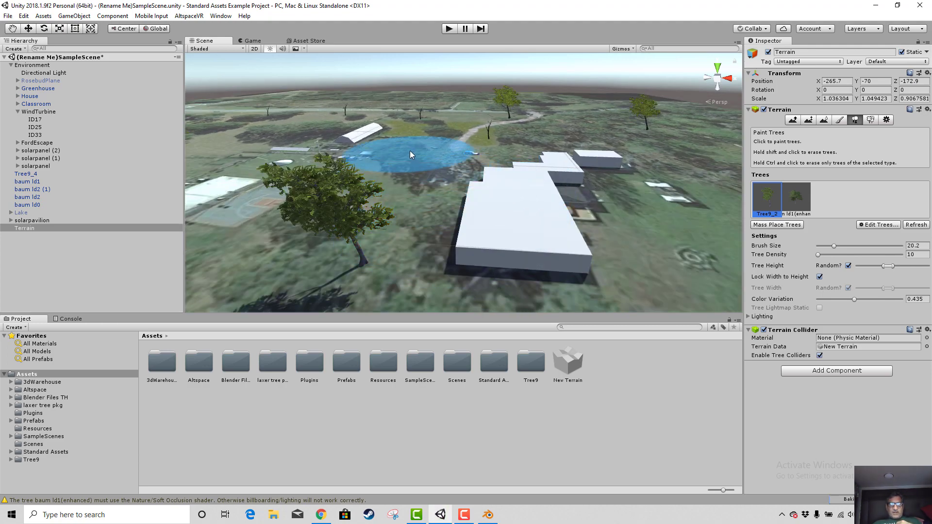
middle_drag(414, 166, 443, 218)
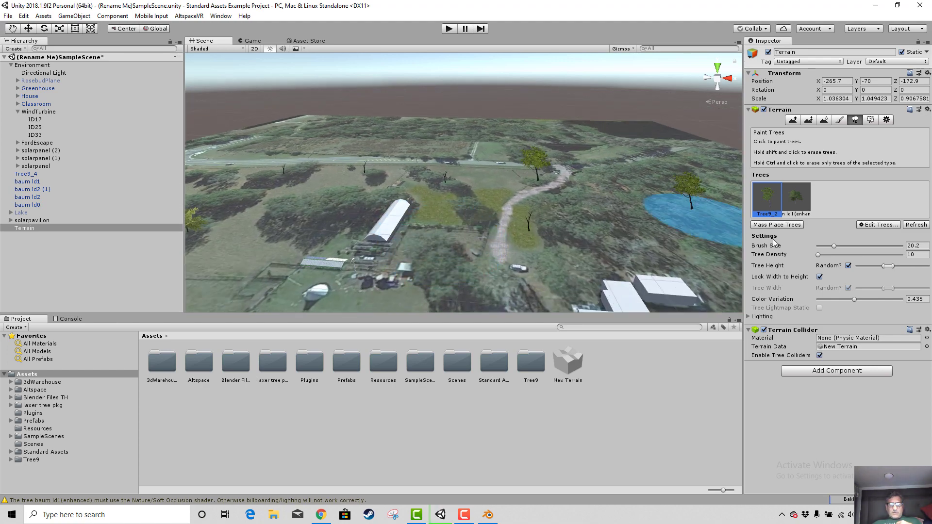
click(823, 246)
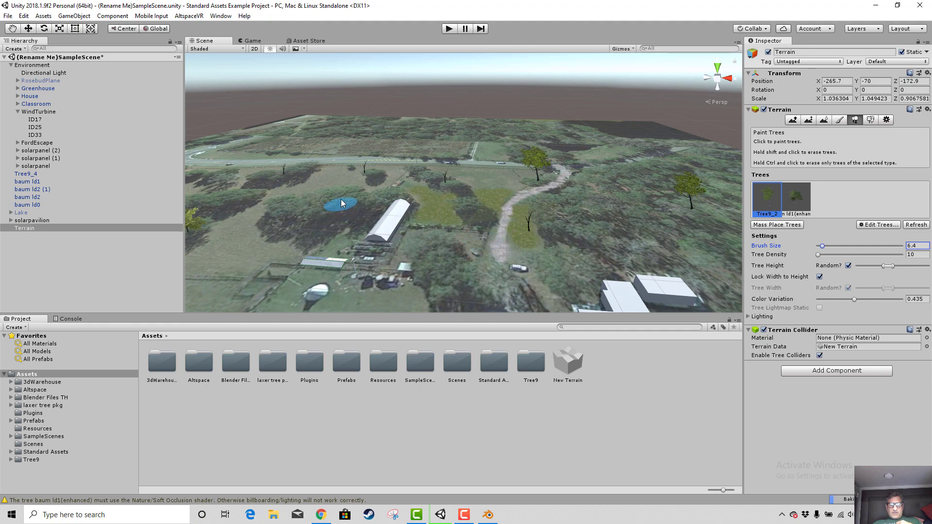
click(301, 222)
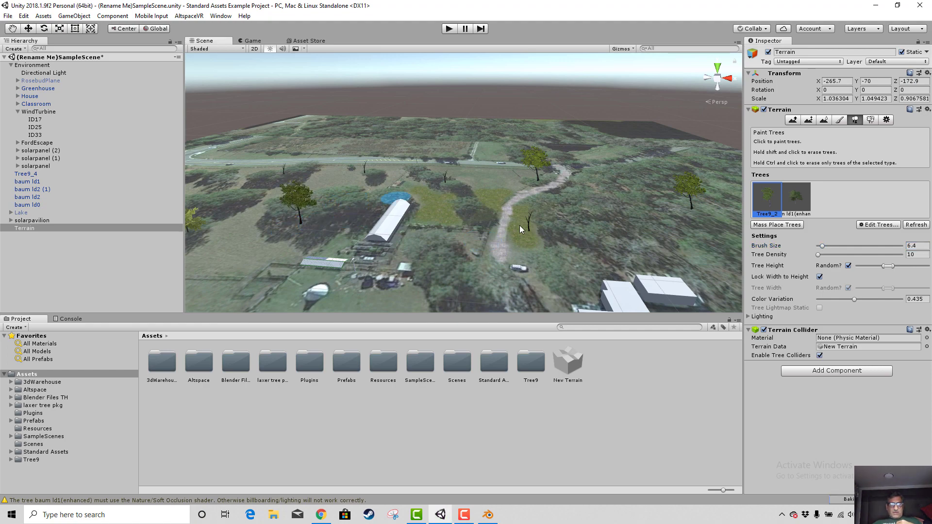
scroll(520, 225, down, 3)
scroll(491, 220, up, 4)
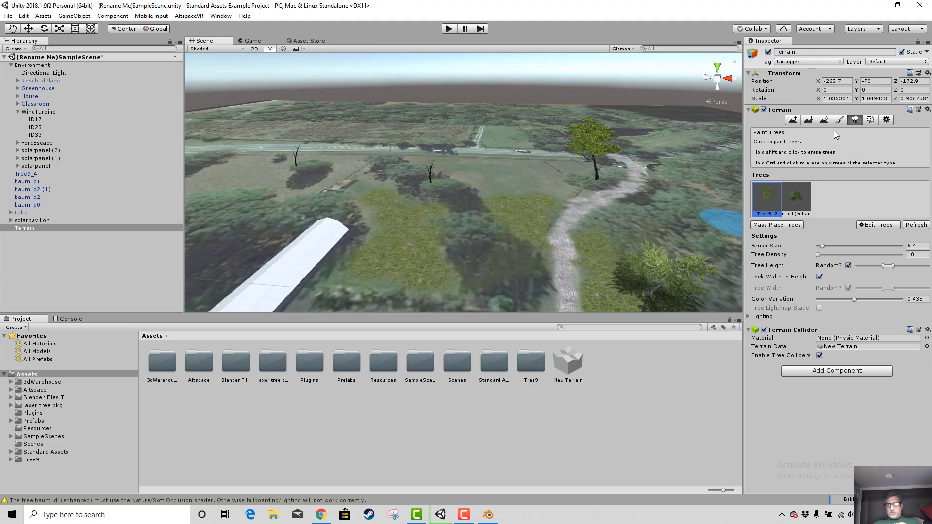
click(871, 119)
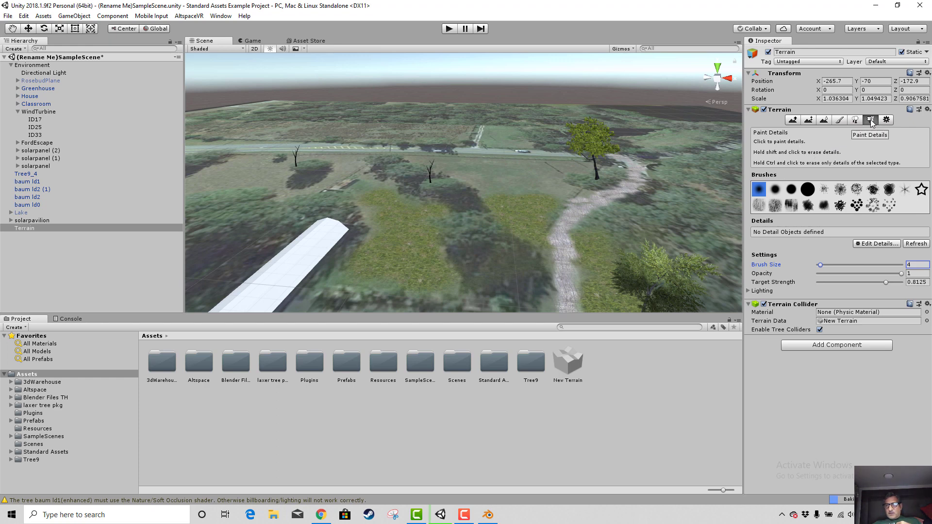
click(428, 170)
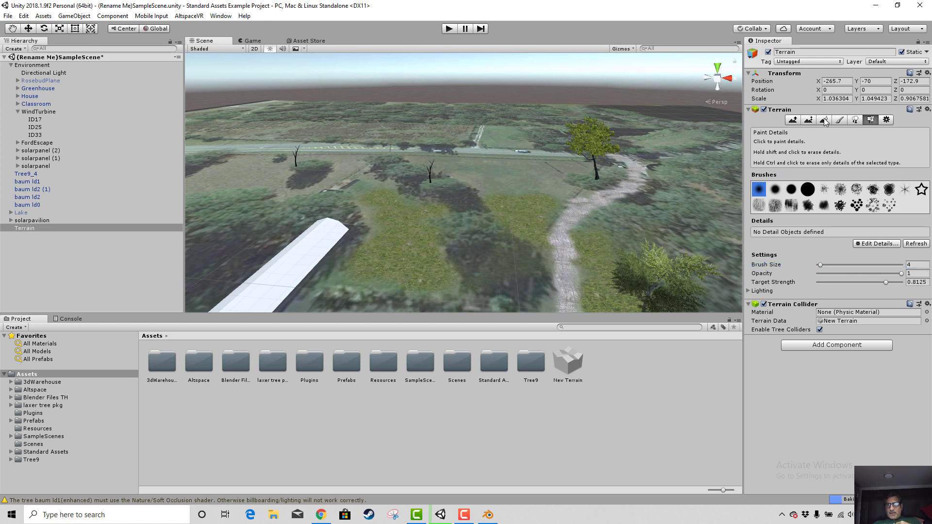
- Paint brown bark-like texture patches along the far edges of the grass areas beyond the long white building
click(838, 121)
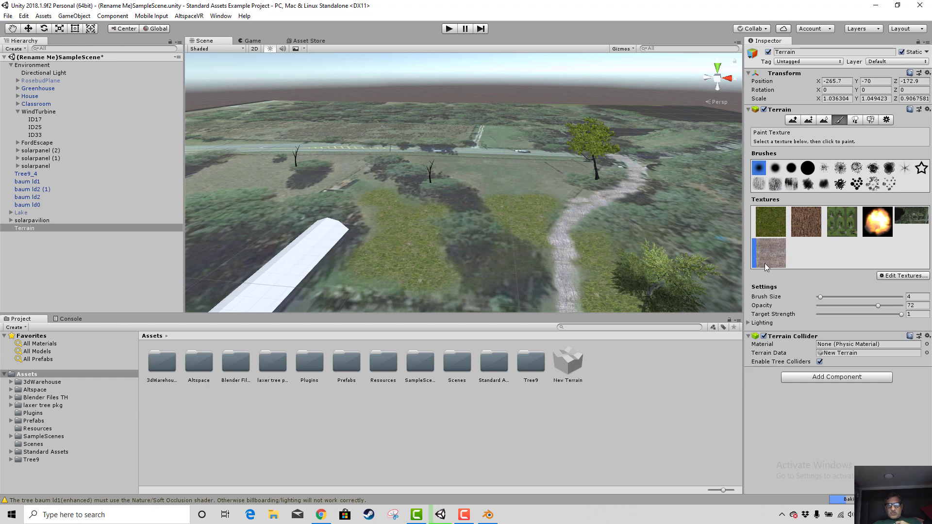
click(800, 232)
mouse_move(505, 188)
mouse_down()
mouse_move(491, 191)
mouse_move(523, 190)
mouse_up()
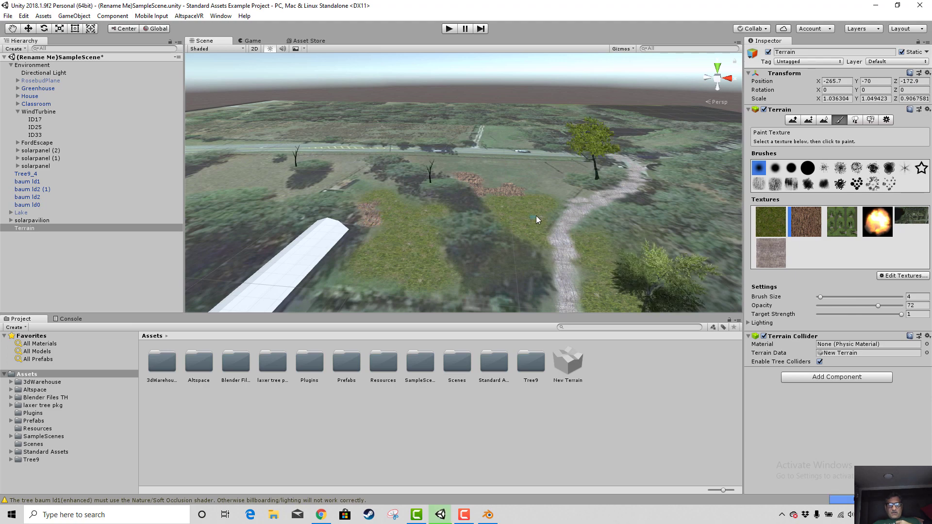
scroll(536, 215, up, 5)
scroll(582, 239, down, 5)
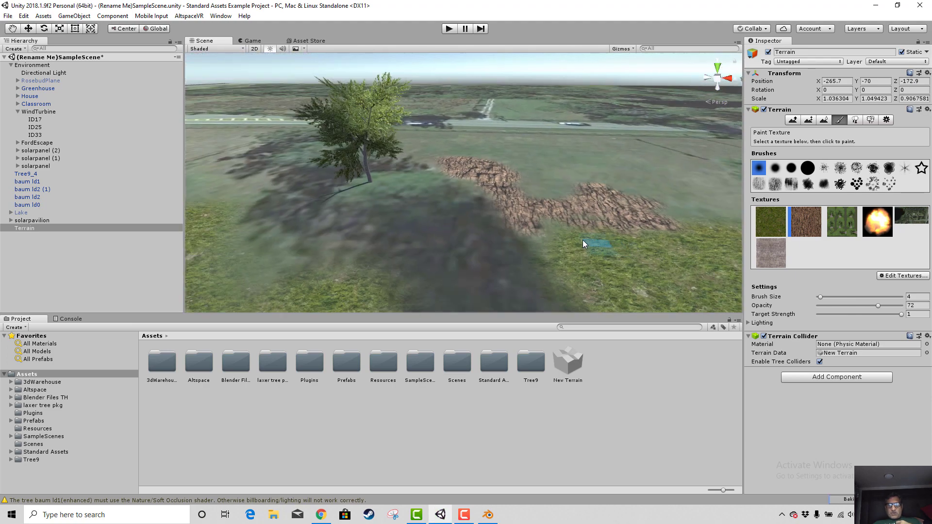
- Start adding a new terrain texture for the dark corner of the terrain and browse the project textures for its albedo
middle_drag(459, 245, 447, 188)
scroll(482, 180, down, 4)
scroll(487, 185, down, 6)
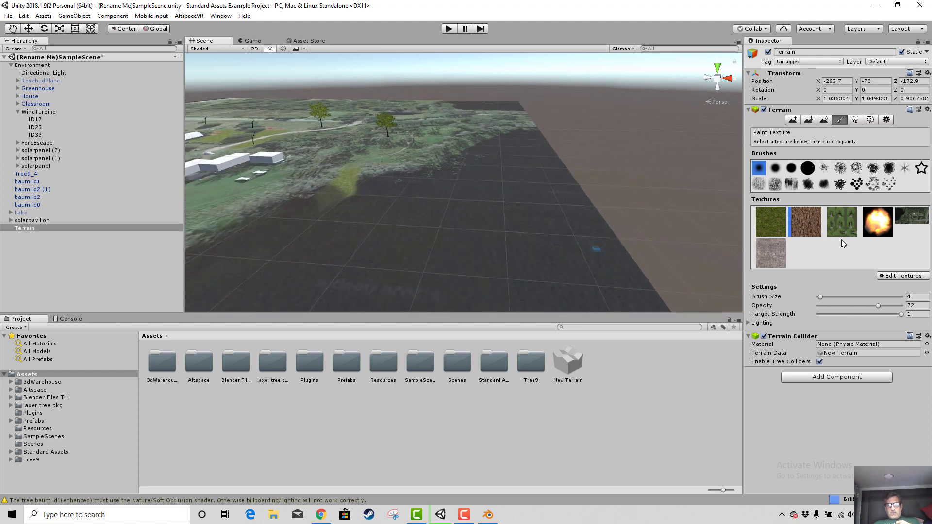
click(893, 276)
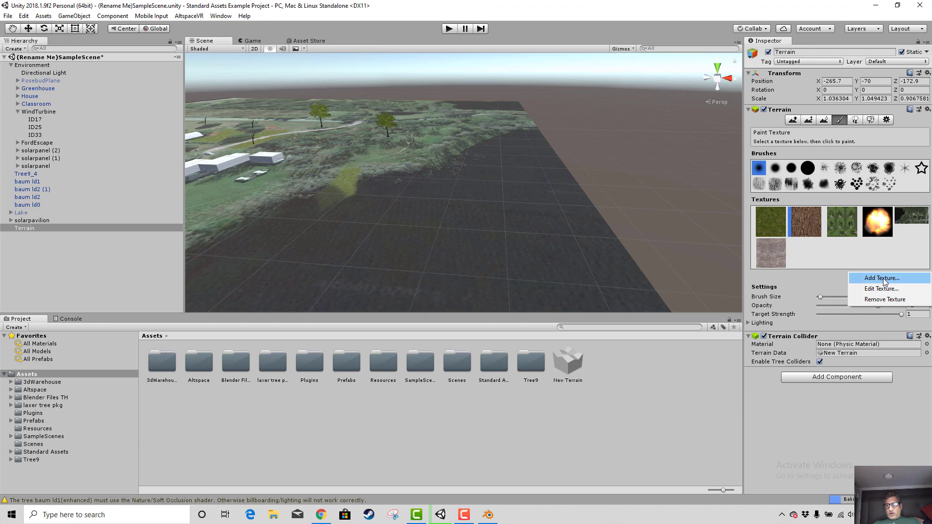
click(884, 279)
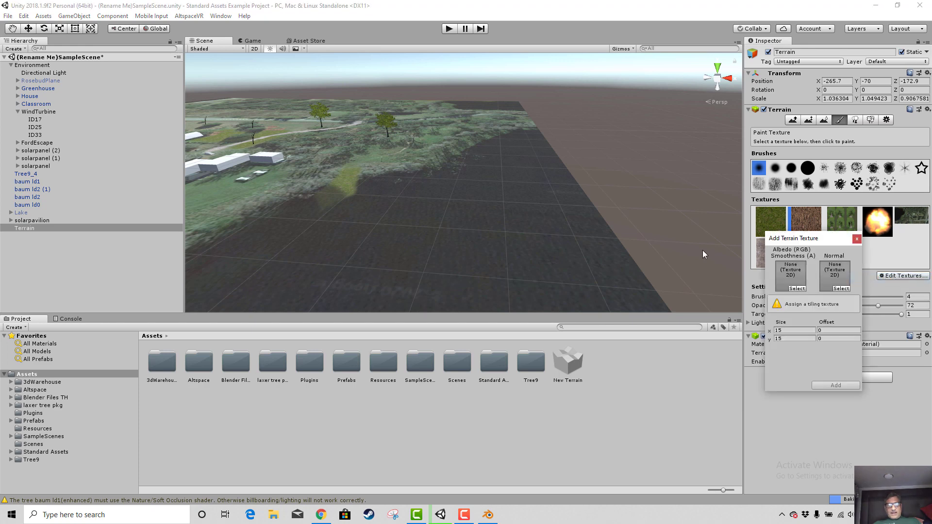
click(796, 289)
scroll(61, 138, down, 2)
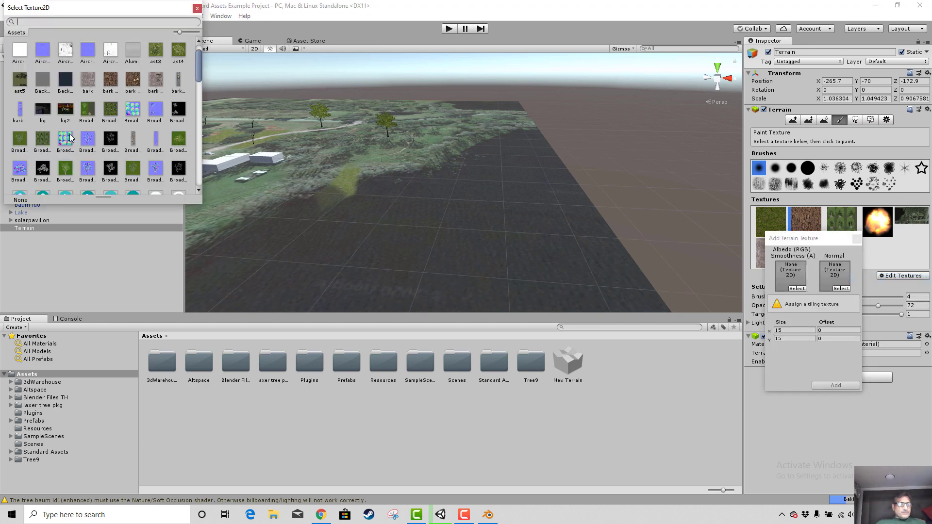
scroll(62, 139, up, 2)
scroll(62, 139, down, 15)
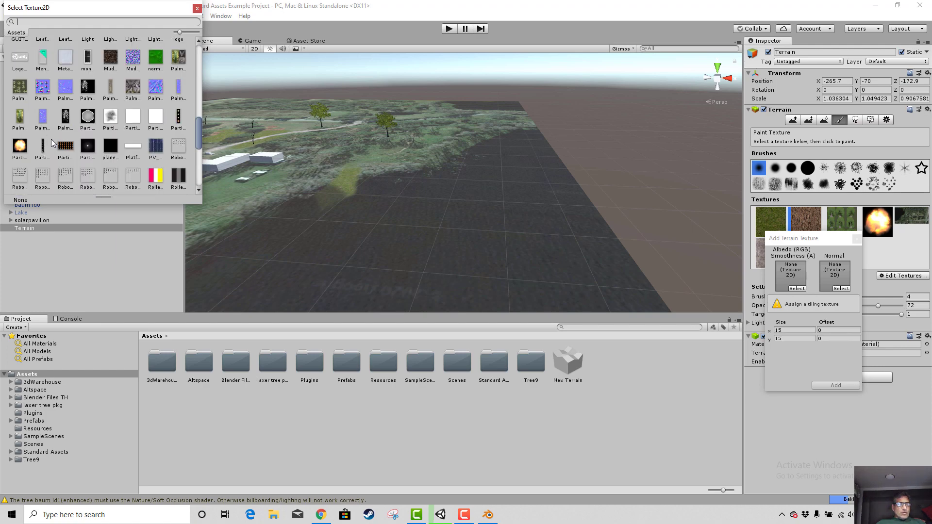
scroll(53, 143, down, 1)
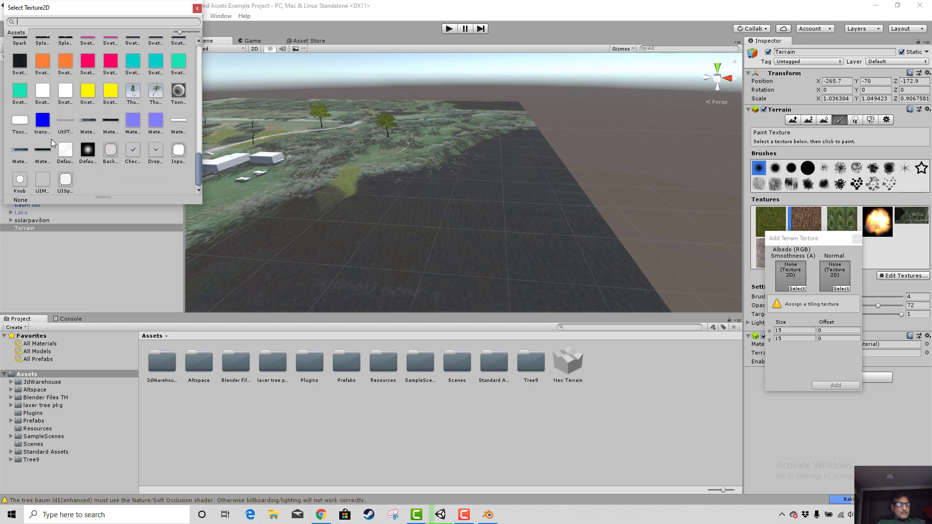
scroll(49, 138, down, 1)
scroll(66, 136, up, 1)
scroll(72, 140, down, 1)
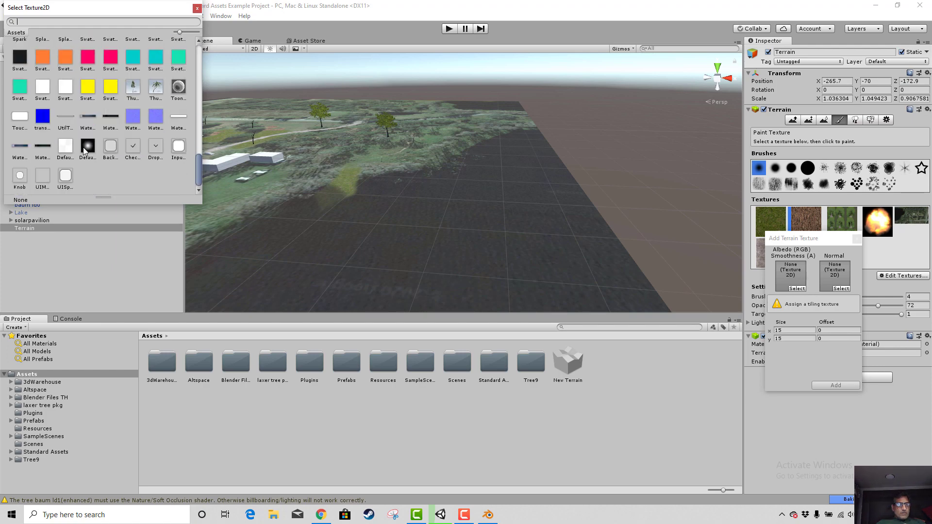
- Try WaterBasicNormals and WaterBump as the new texture's albedo, and settle on WaterBasicNighttimeGradient
click(132, 118)
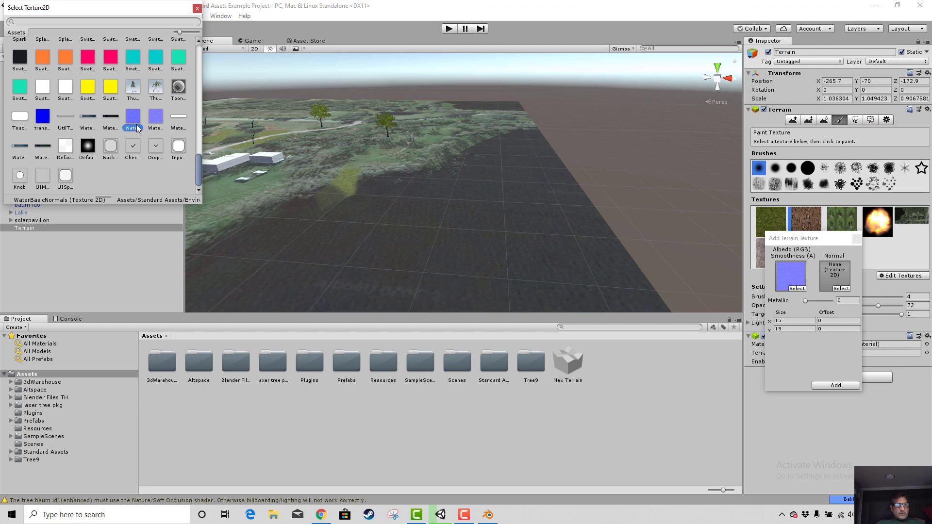
click(155, 121)
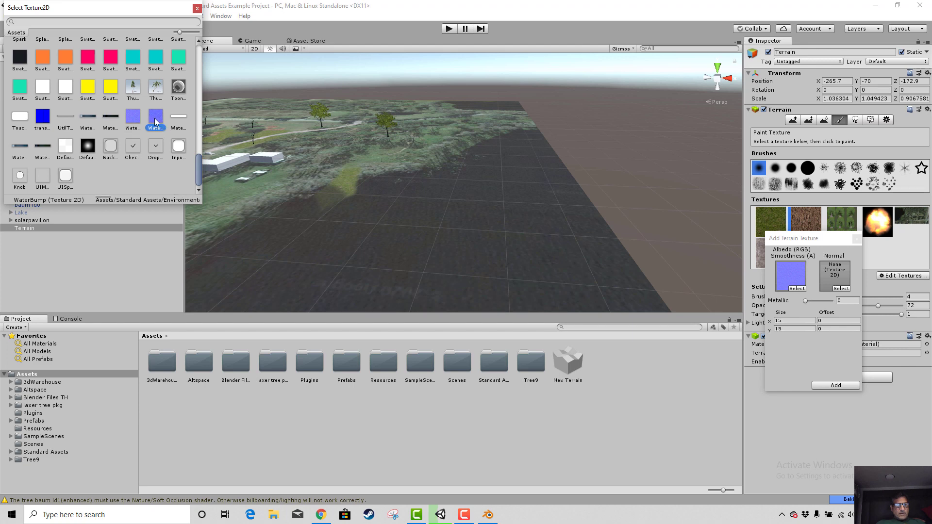
click(108, 118)
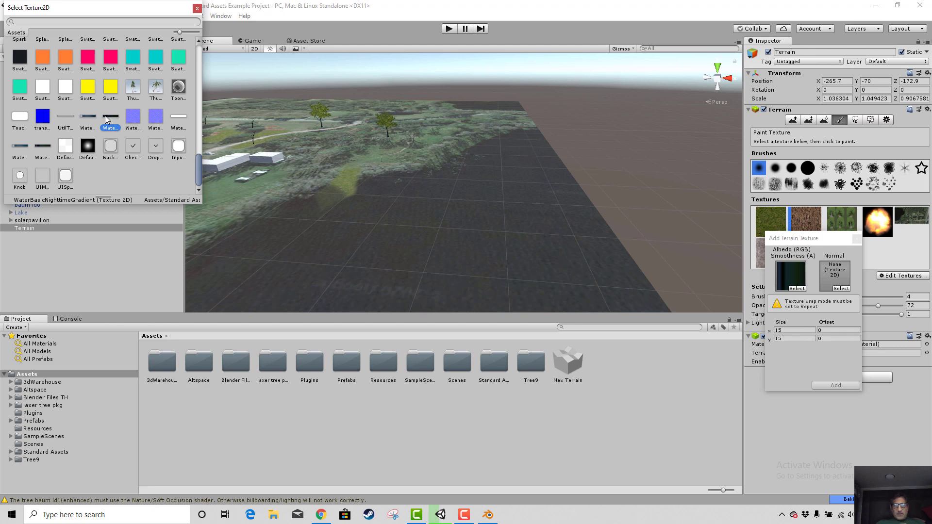
double_click(111, 118)
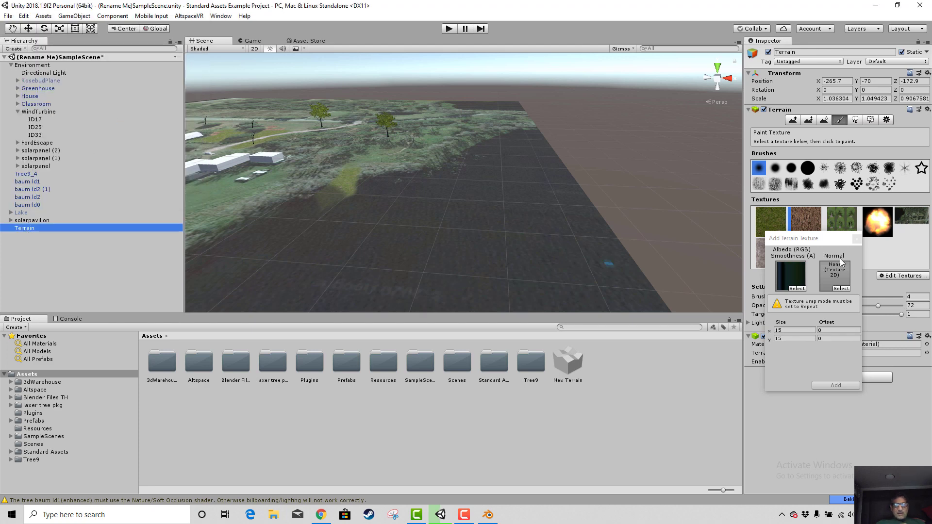
- Assign WaterBump as the new terrain texture's normal map and try to add the texture to the terrain
click(840, 289)
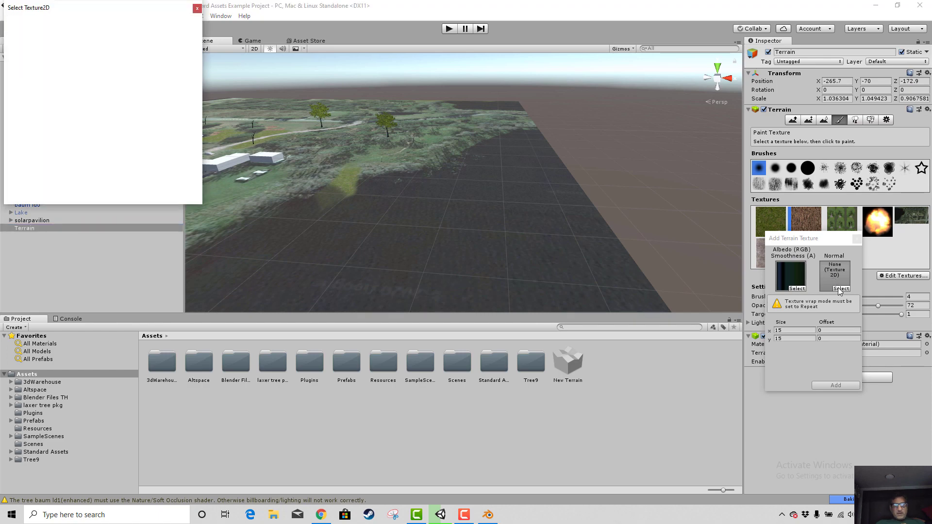
scroll(97, 141, down, 15)
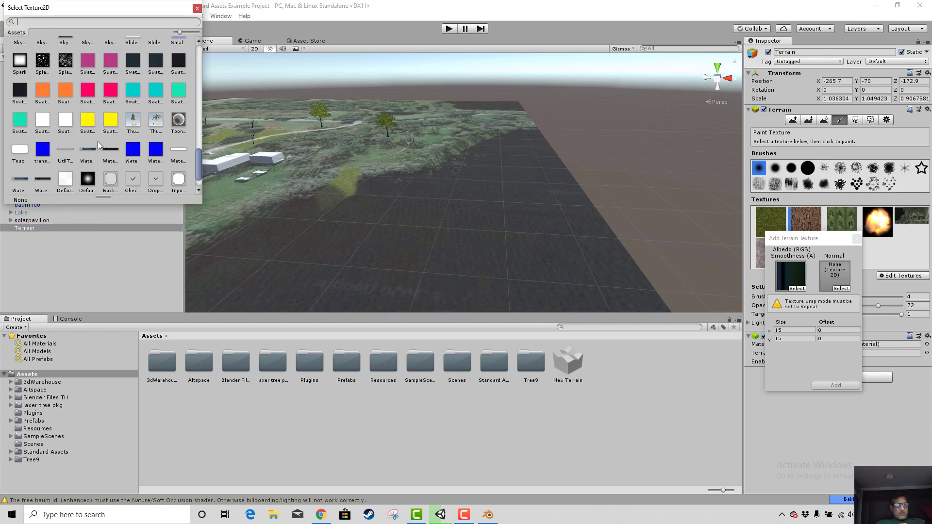
click(133, 118)
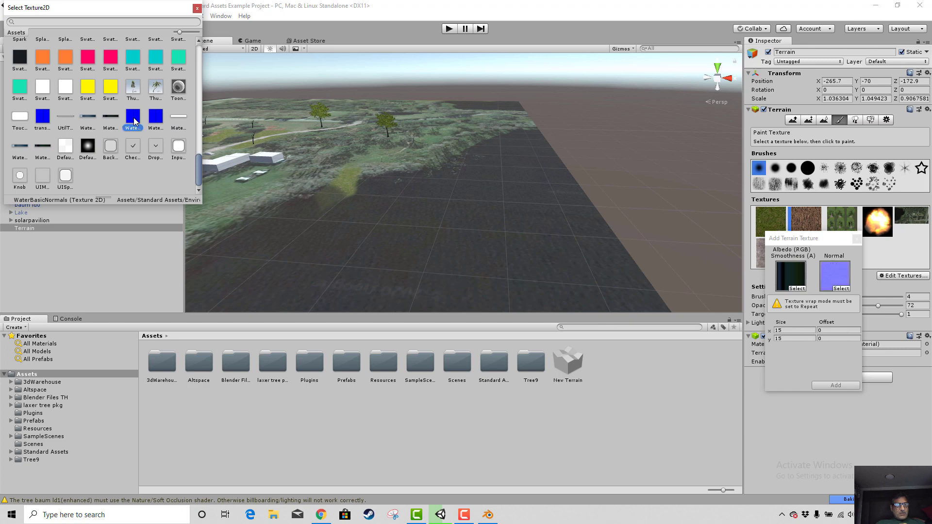
click(154, 118)
double_click(154, 118)
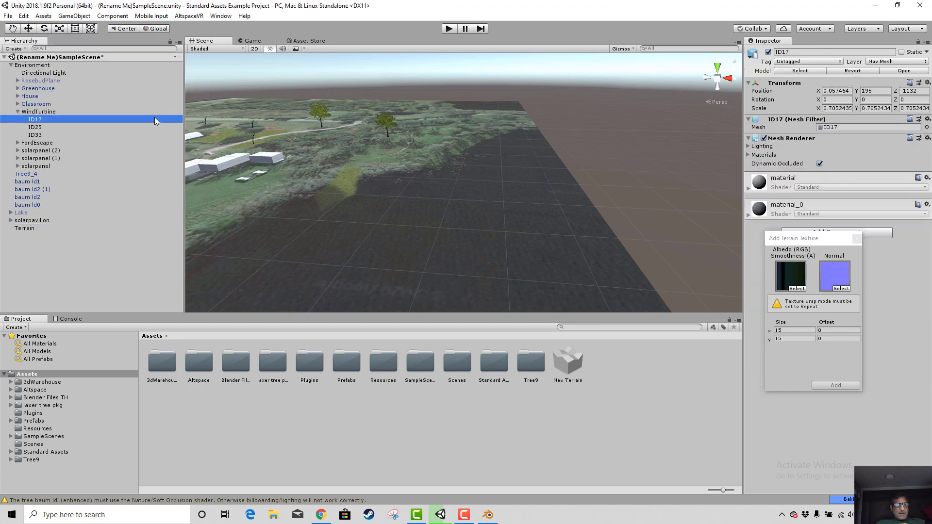
click(832, 383)
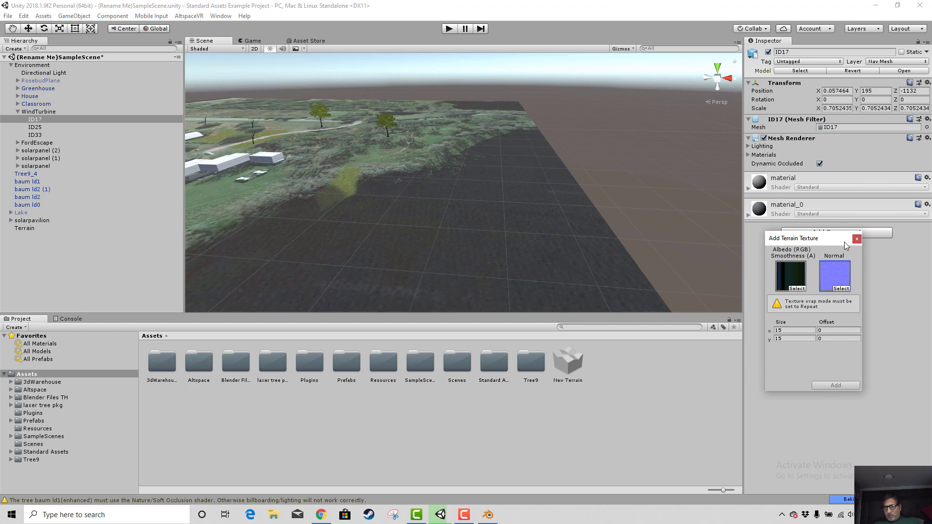
- Locate the normal map in the project, recheck the albedo choice, and discard the unfinished terrain texture
click(841, 283)
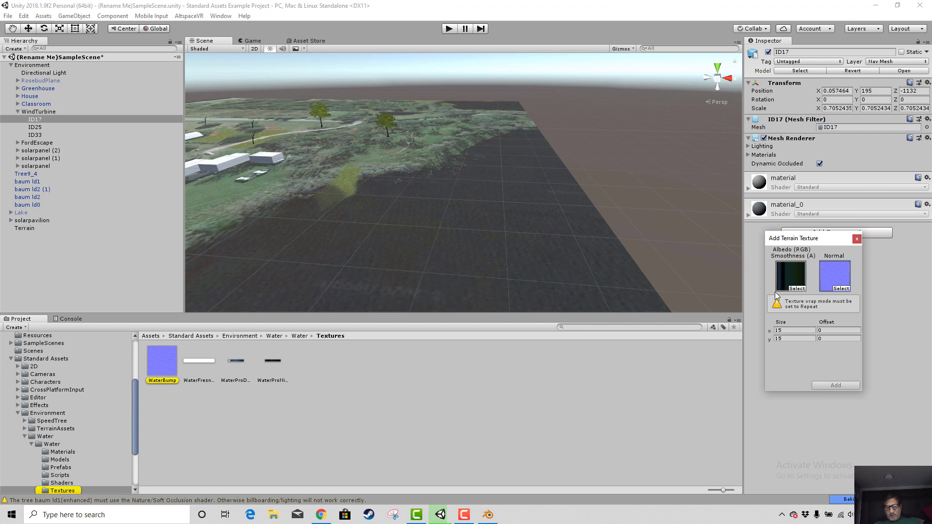
click(796, 288)
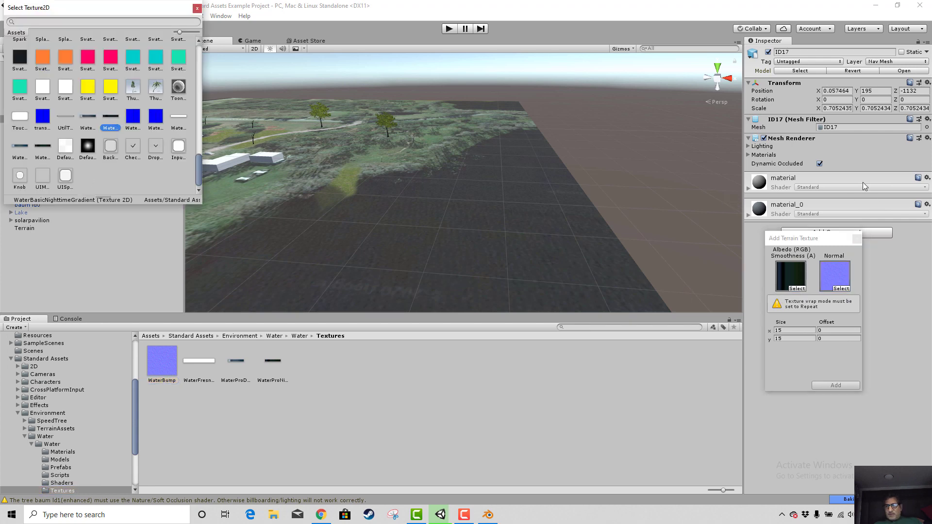
click(895, 287)
drag(844, 239, 817, 258)
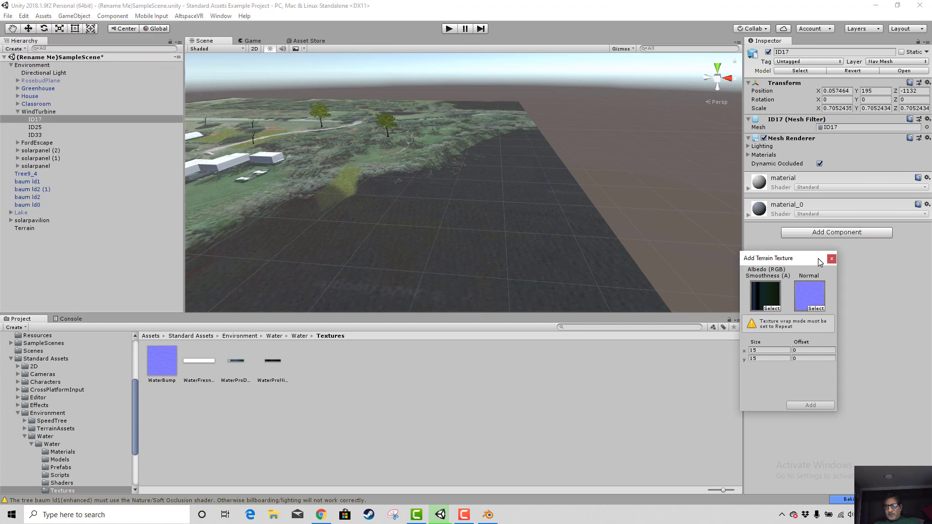
click(832, 258)
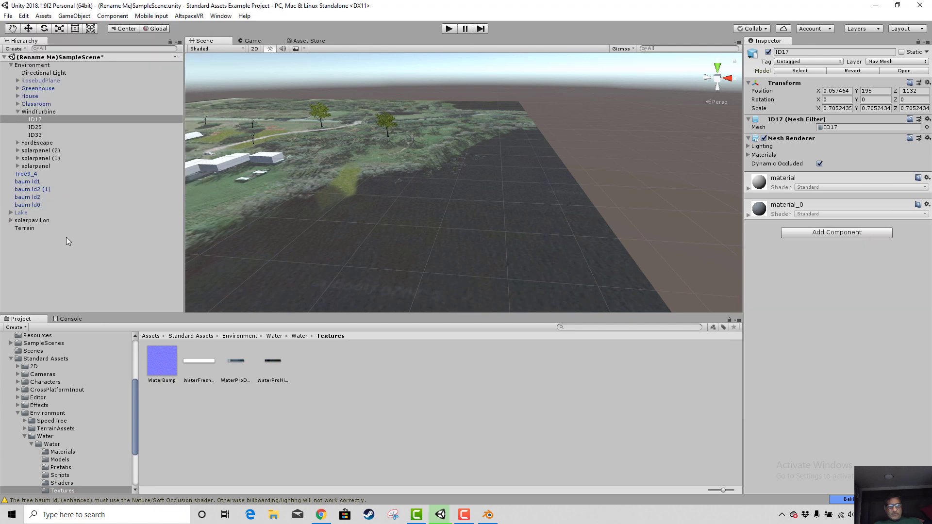
- Reselect the Terrain and start another terrain texture with WaterBasicDaytimeGradient as its albedo
click(26, 228)
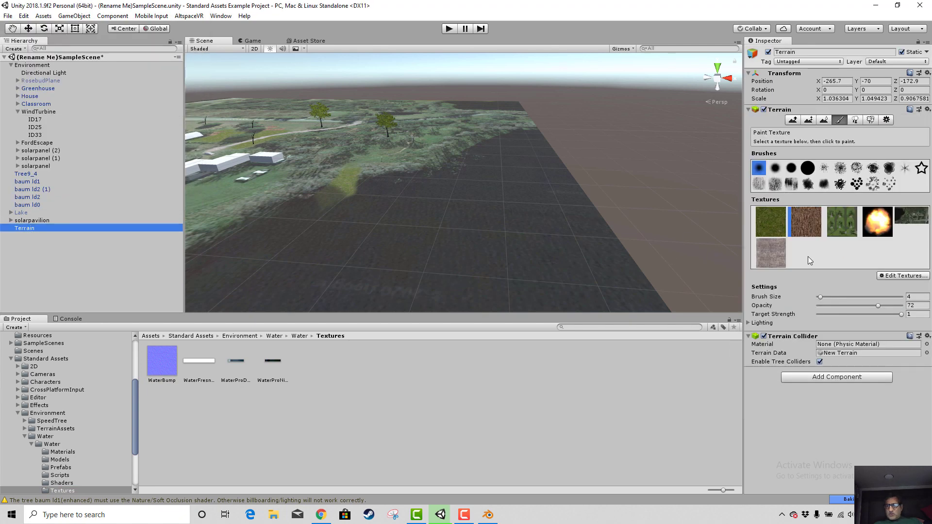
click(887, 276)
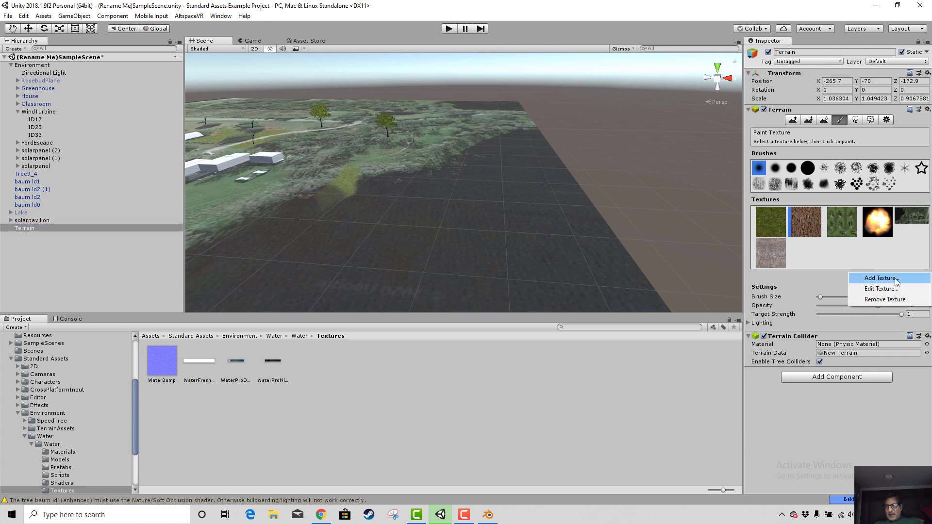
click(895, 278)
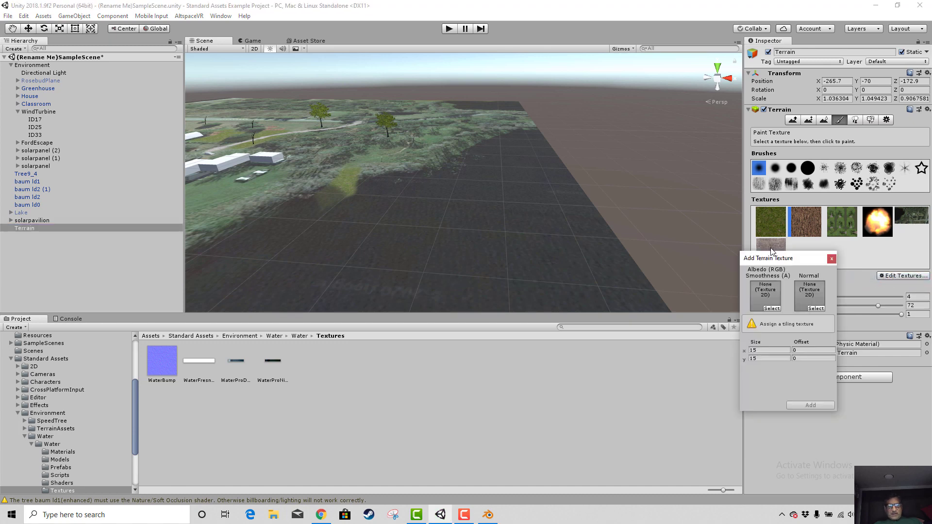
click(772, 309)
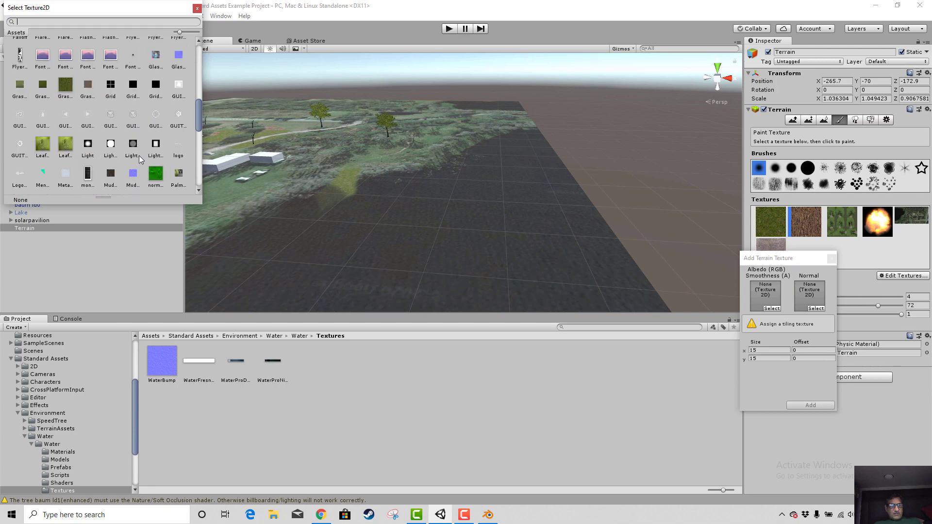
scroll(139, 155, down, 15)
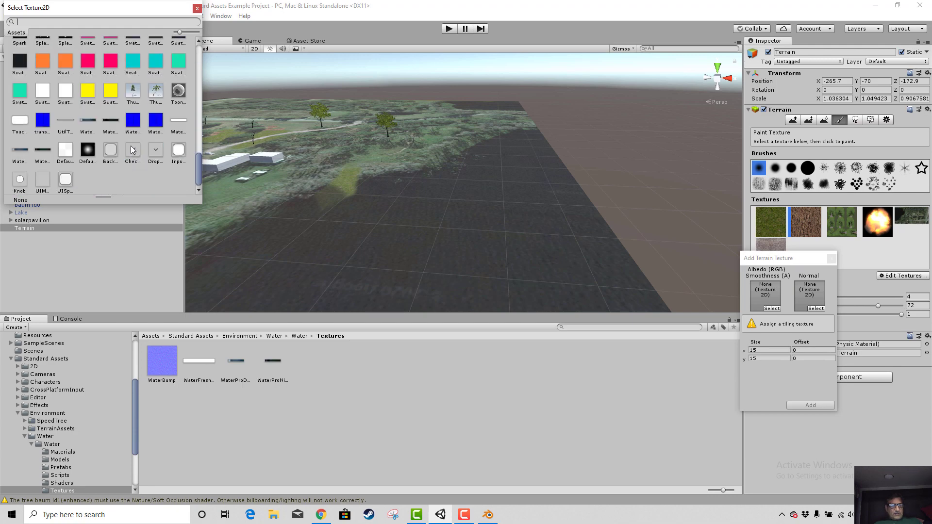
click(130, 123)
click(86, 121)
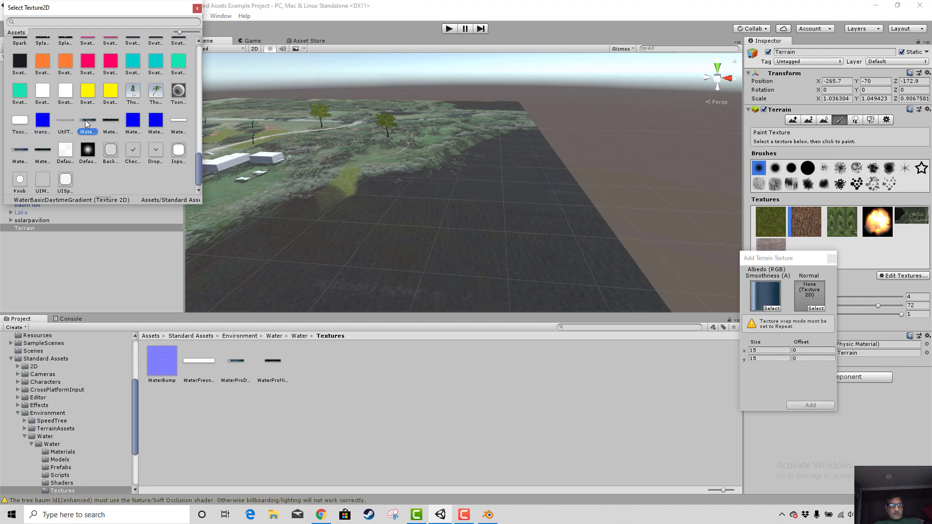
- Try WaterBasicNormals as the new terrain texture's normal map and discard the unfinished texture
click(816, 309)
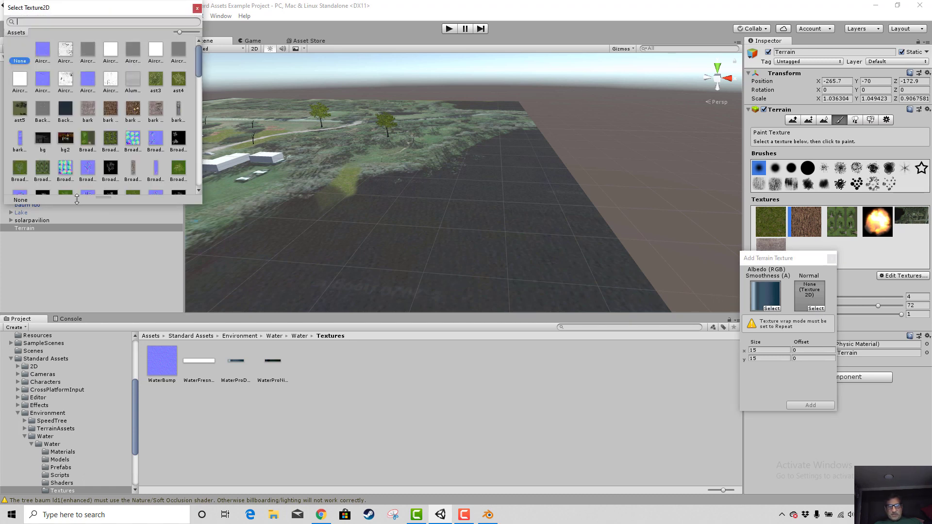
scroll(80, 172, down, 3)
scroll(79, 170, down, 2)
scroll(82, 167, up, 5)
scroll(94, 161, down, 5)
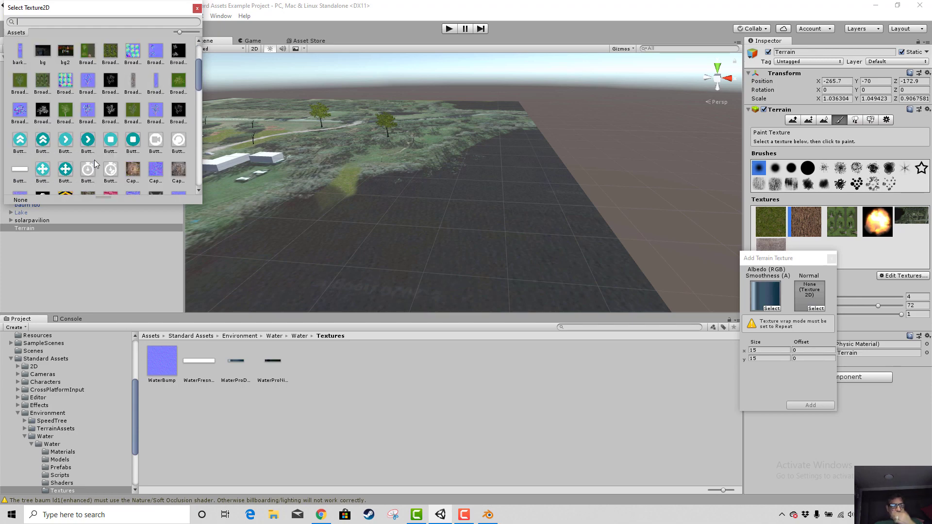
scroll(95, 161, down, 8)
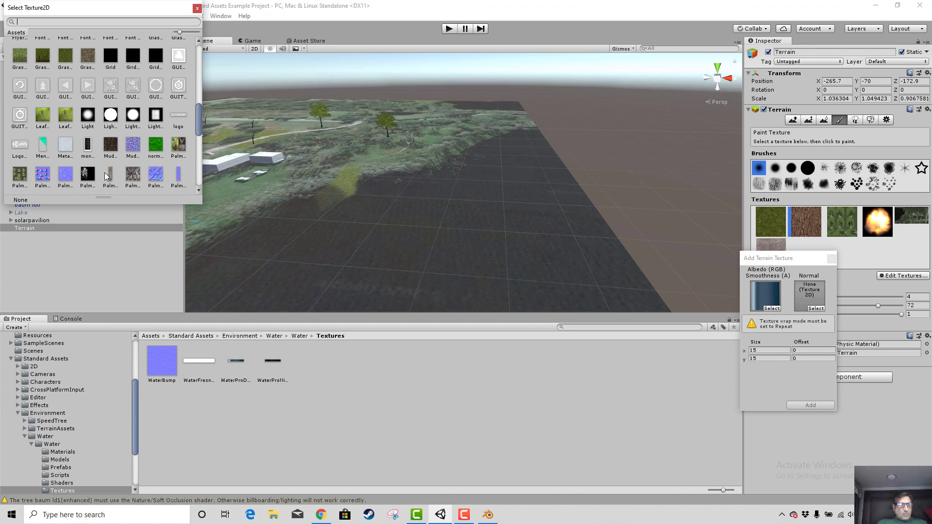
scroll(104, 173, down, 4)
scroll(106, 176, down, 6)
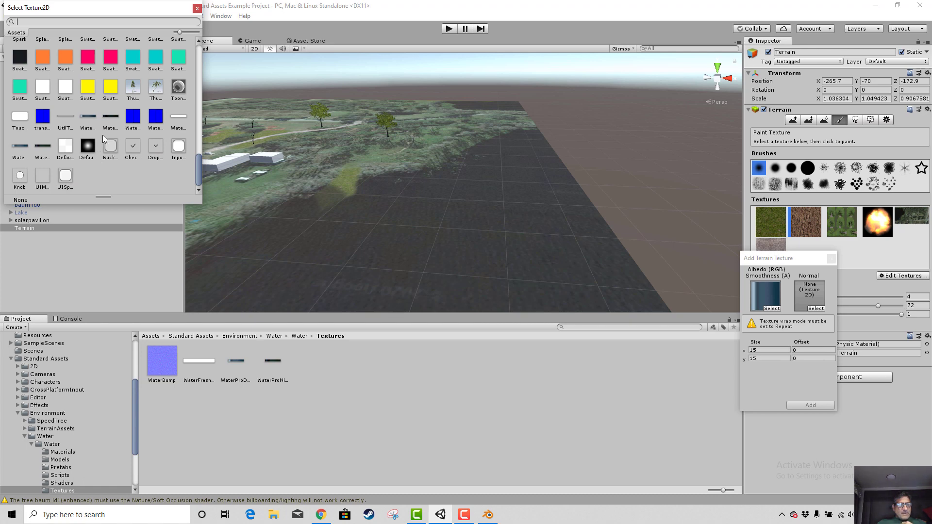
click(136, 121)
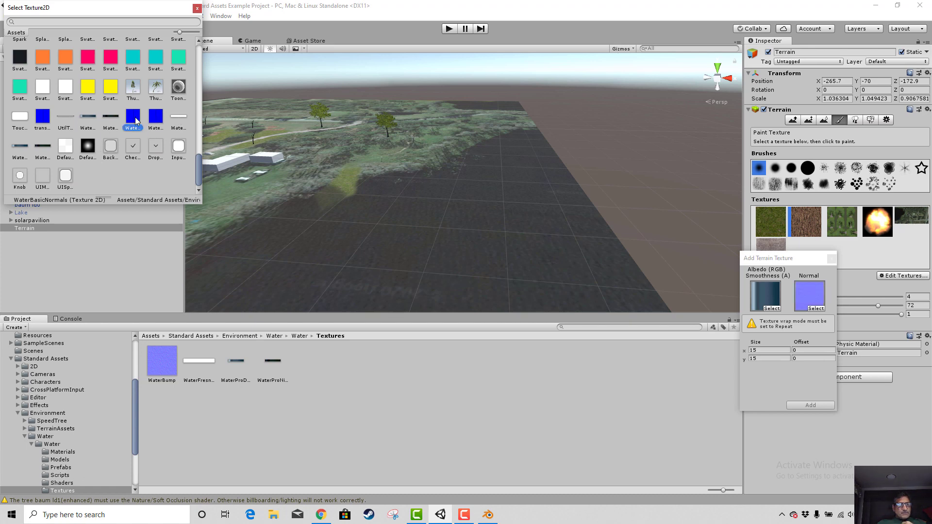
double_click(135, 121)
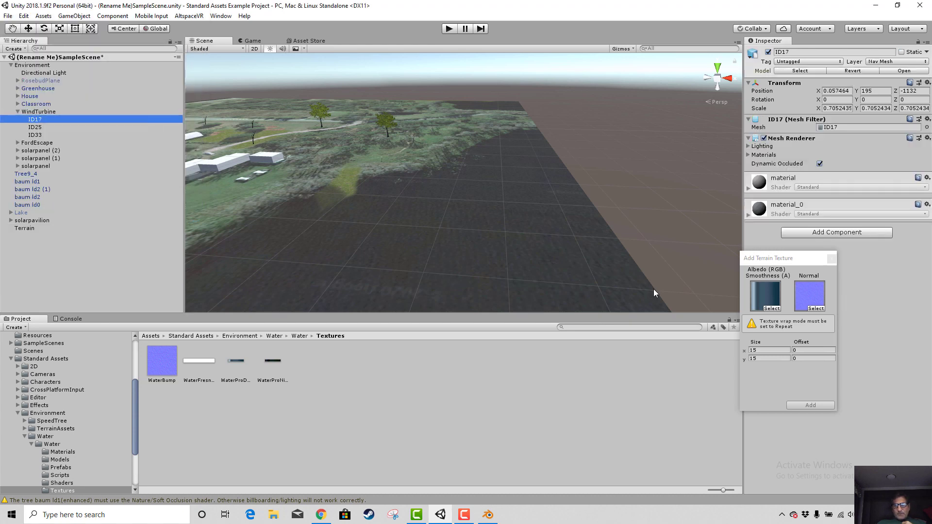
click(780, 331)
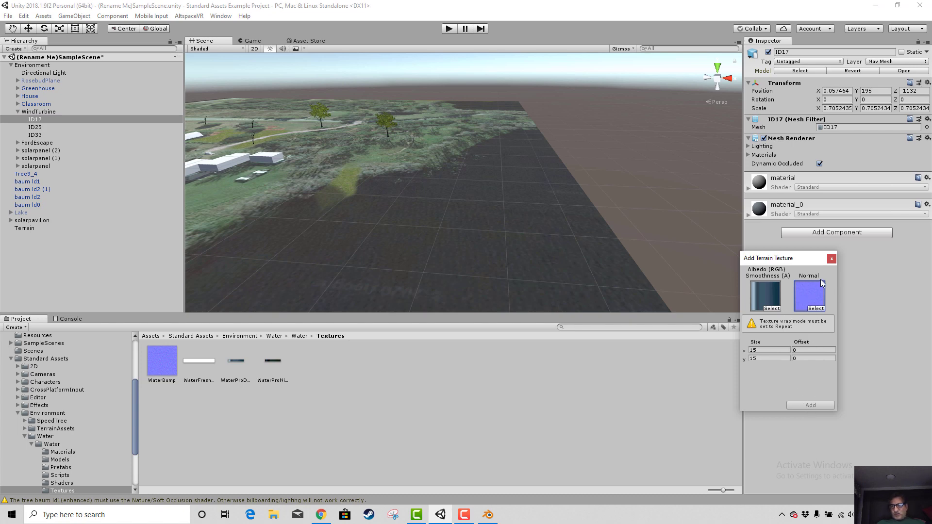
click(831, 259)
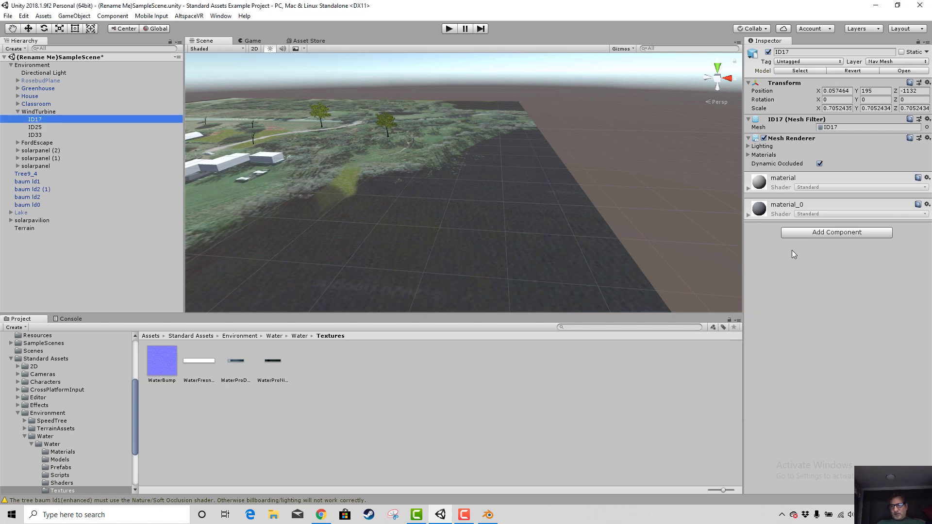
- Reselect the Terrain and paint the fireball texture across the dark ground beyond the vegetation
click(25, 230)
click(875, 224)
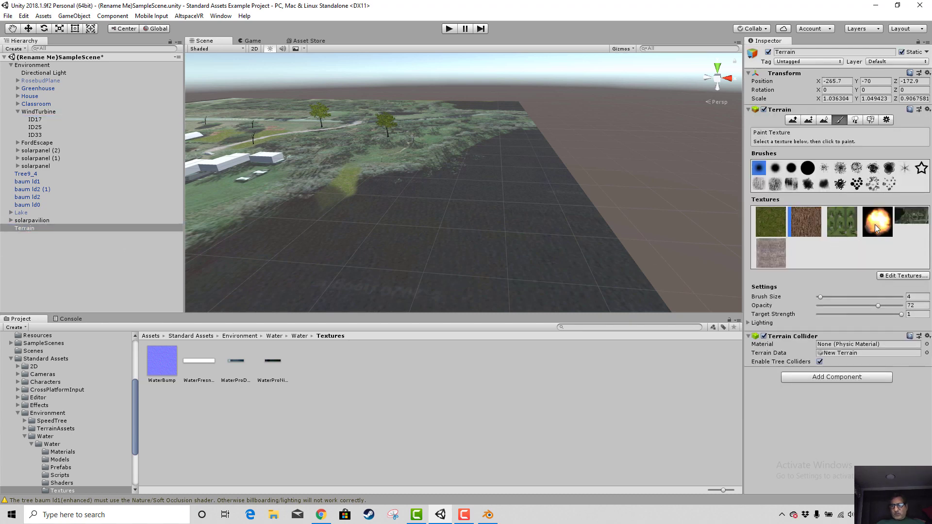
mouse_move(435, 243)
mouse_down()
mouse_move(443, 247)
mouse_move(390, 254)
mouse_move(484, 228)
mouse_move(446, 222)
mouse_move(442, 191)
mouse_move(307, 226)
mouse_move(384, 188)
mouse_move(388, 202)
mouse_move(282, 253)
mouse_up()
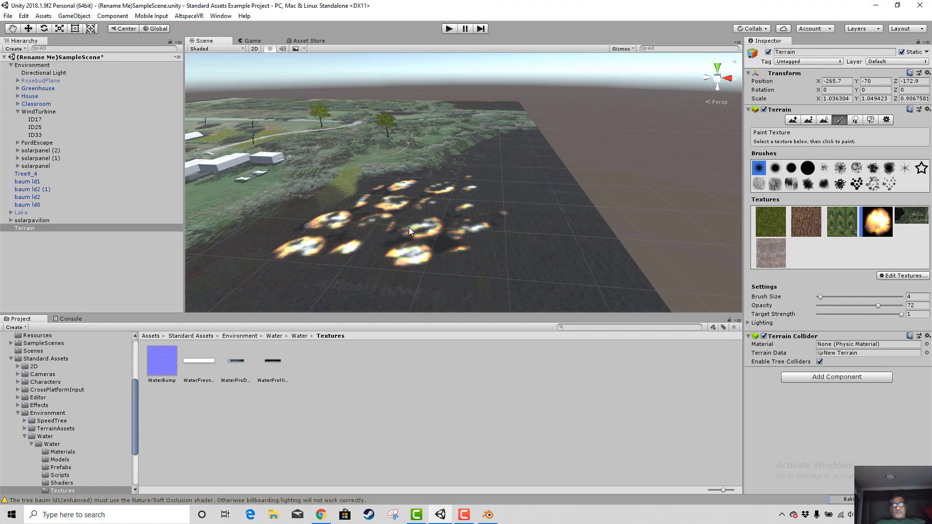
mouse_move(409, 227)
mouse_down()
mouse_move(430, 207)
mouse_move(384, 212)
mouse_move(460, 185)
mouse_move(494, 156)
mouse_move(533, 177)
mouse_move(345, 259)
mouse_move(357, 271)
mouse_up()
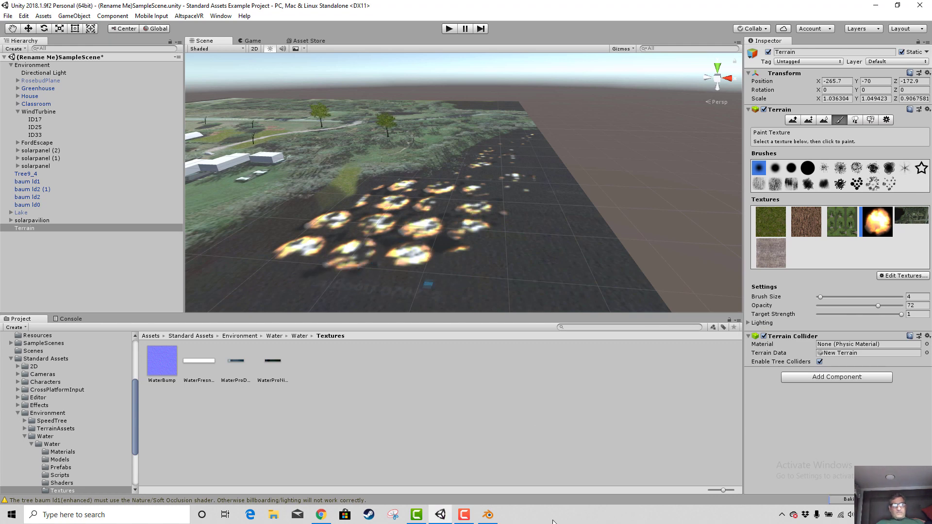
click(467, 513)
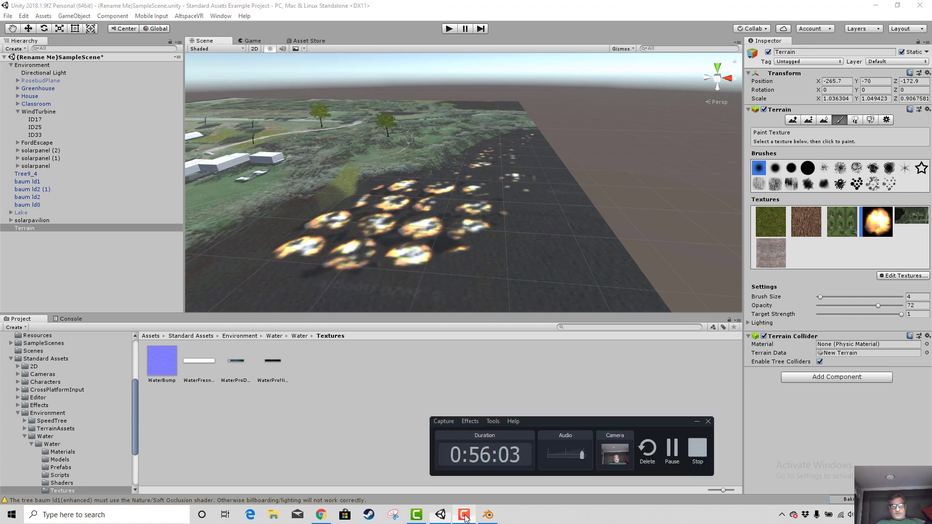
click(681, 450)
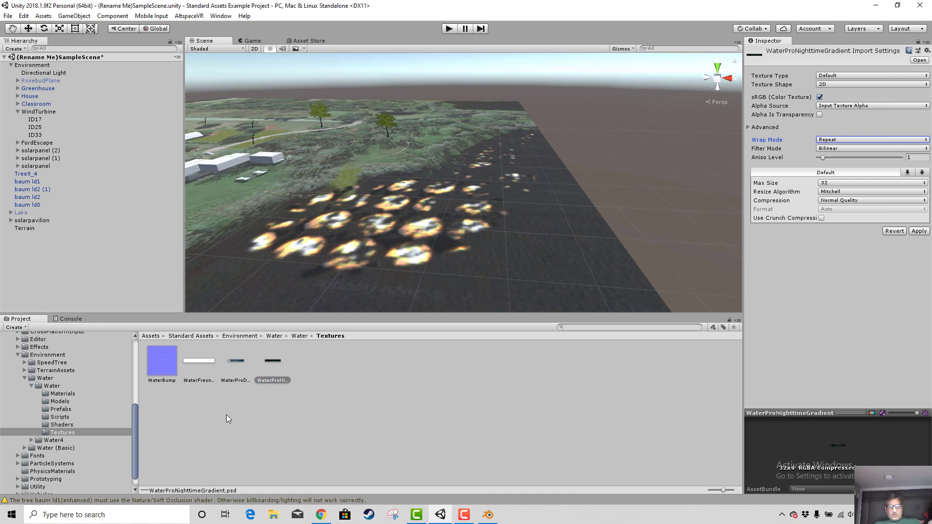
- Apply the pending Repeat wrap mode to WaterProNighttimeGradient and check WaterProDaytimeGradient's wrap mode and advanced import settings
click(226, 415)
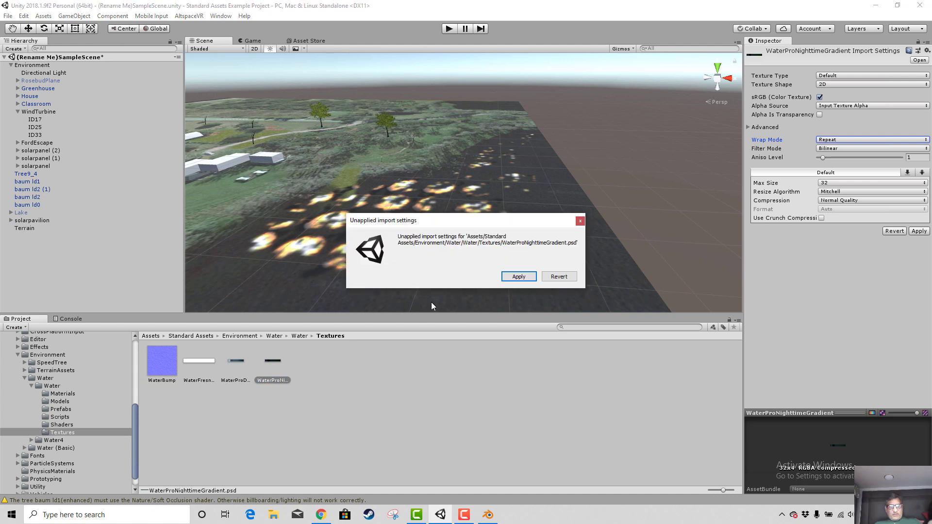
click(517, 276)
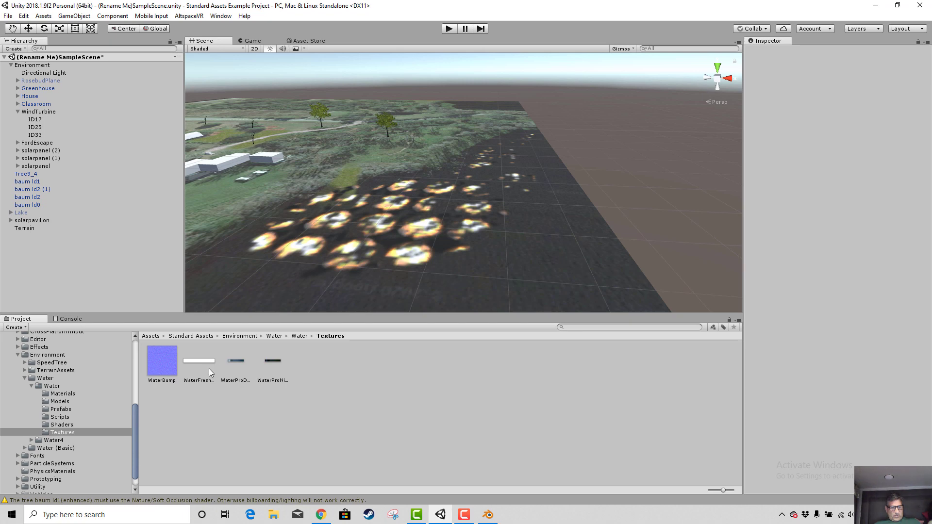
click(236, 362)
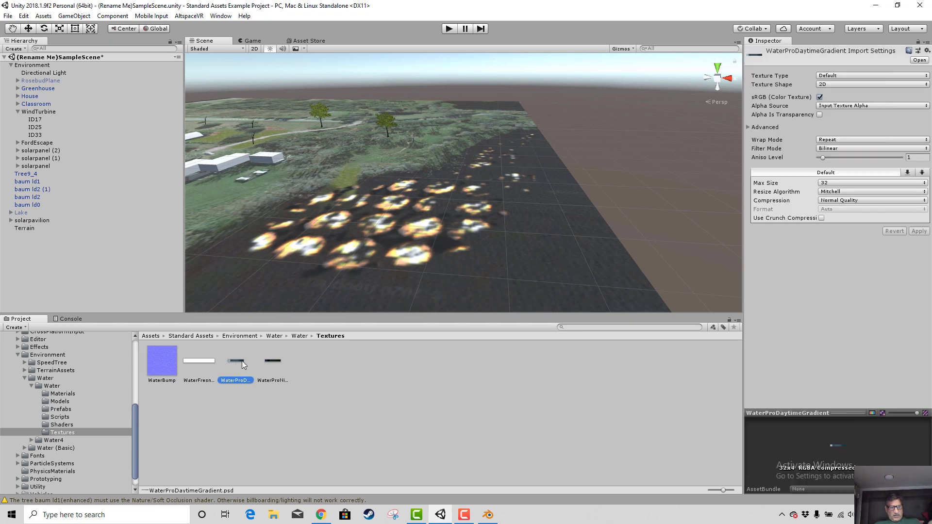
click(882, 141)
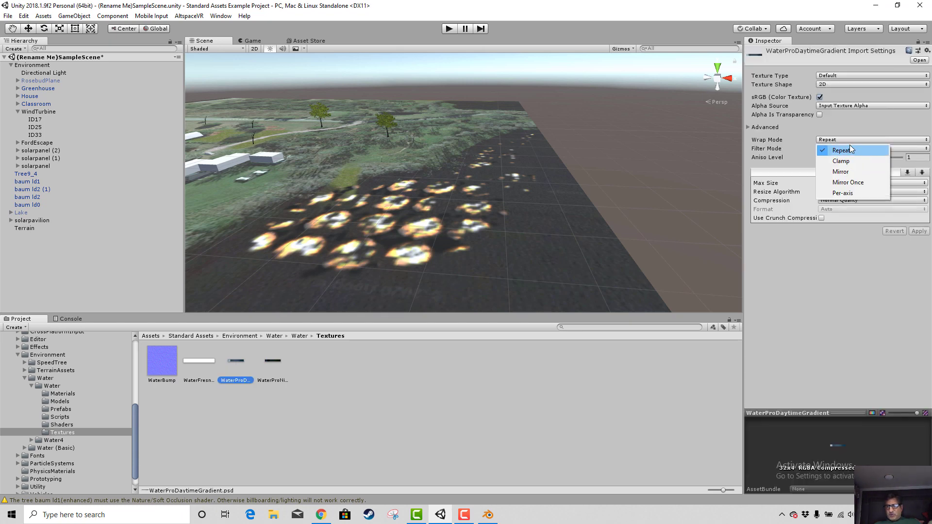
click(851, 129)
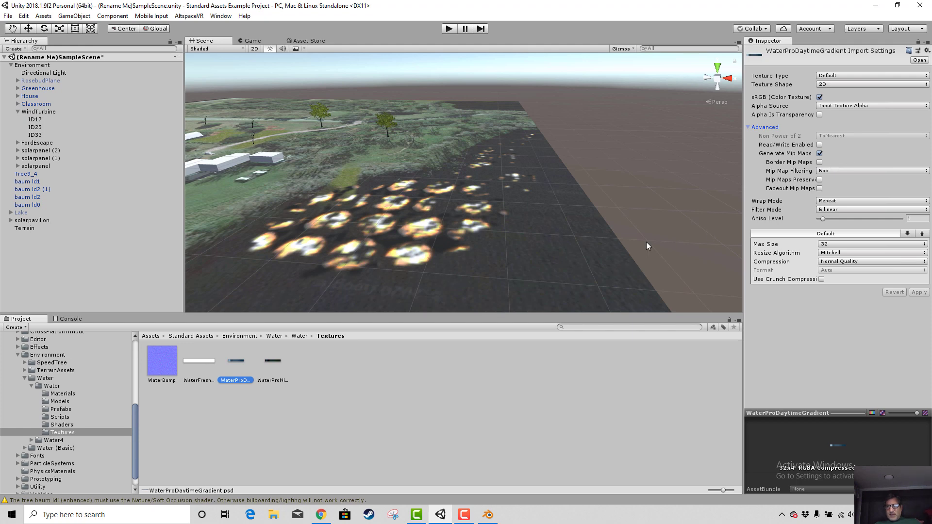
click(243, 433)
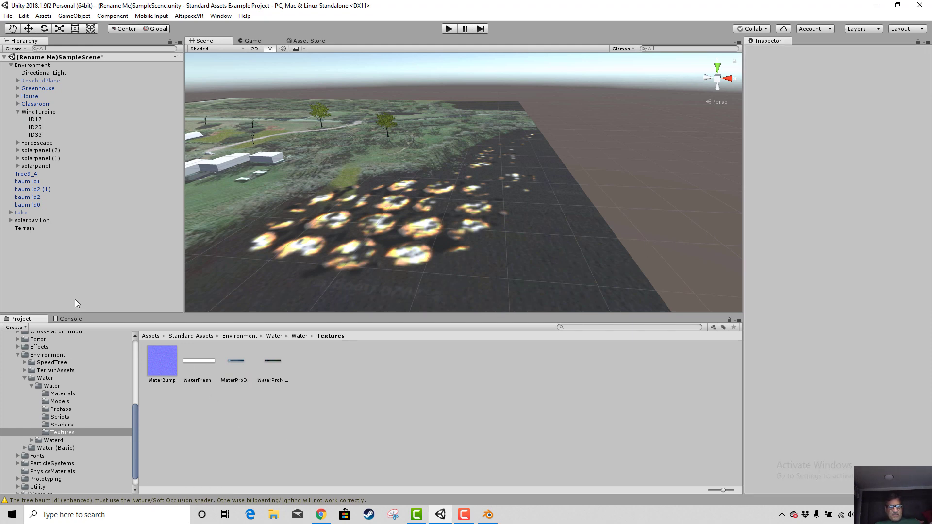
- Reselect the Terrain and start a new terrain texture using WaterBasicDaytimeGradient as its albedo
click(34, 226)
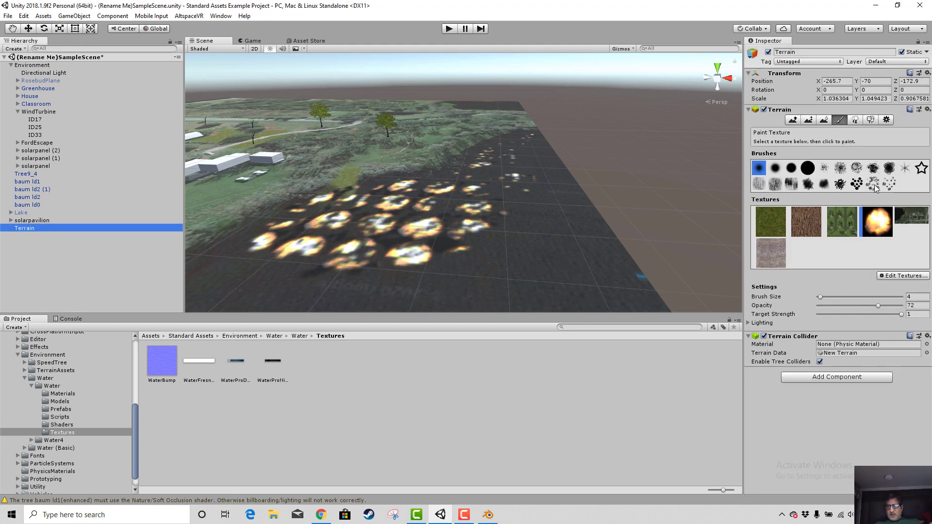
click(891, 275)
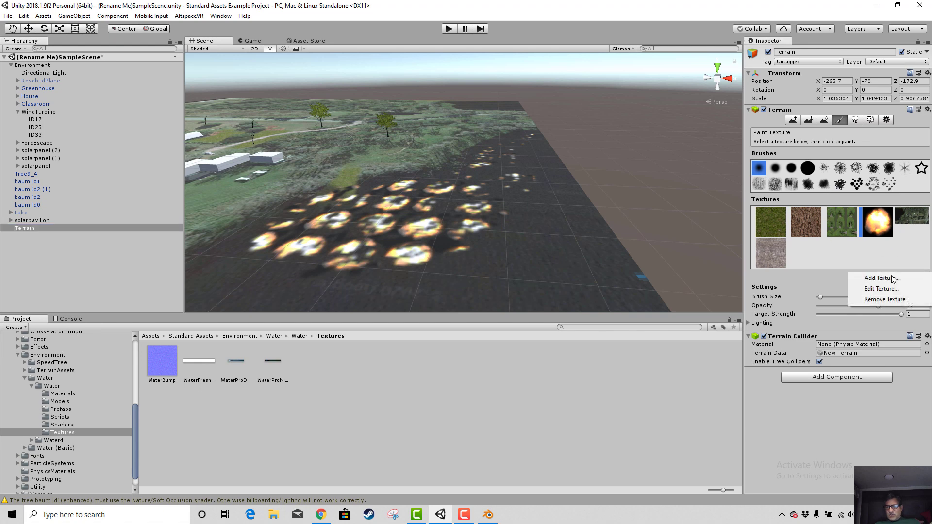
click(889, 279)
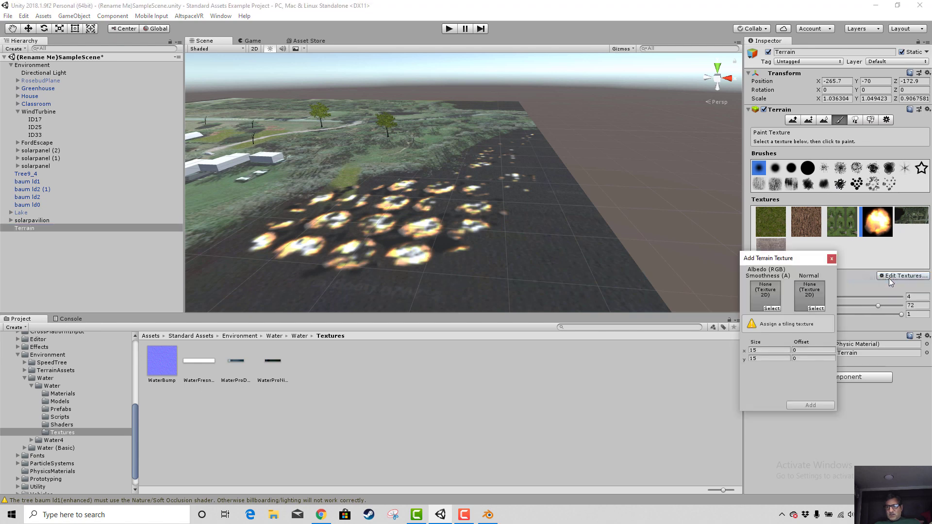
click(772, 309)
scroll(97, 121, down, 15)
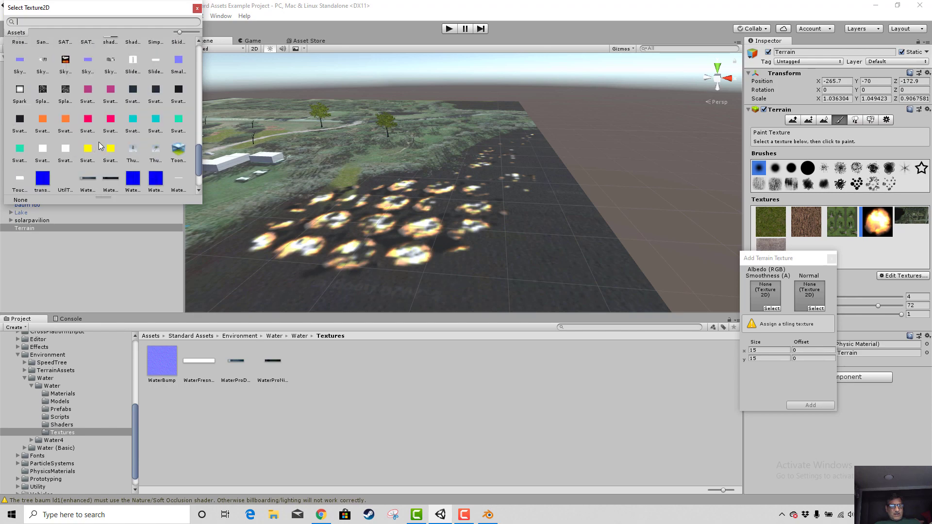
click(84, 117)
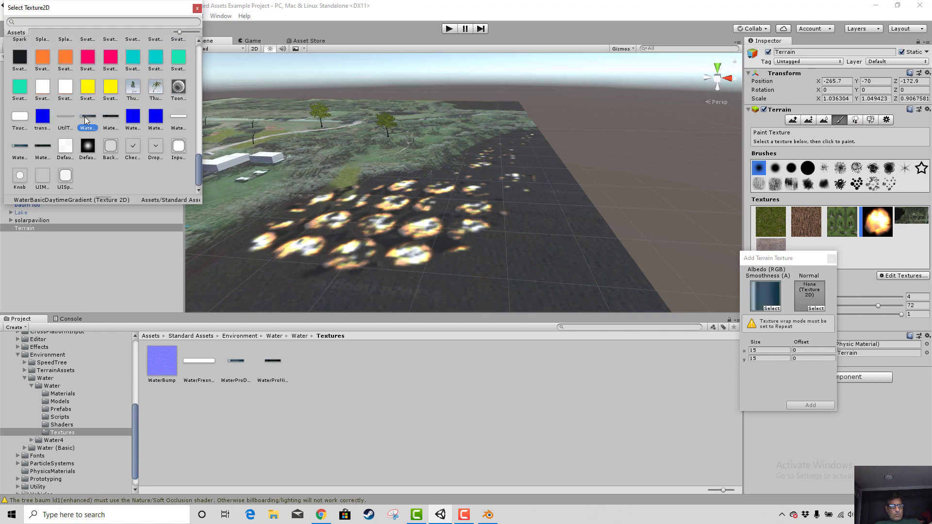
- Assign WaterBasicNormals as the new terrain texture's normal map and try to add the texture
click(817, 309)
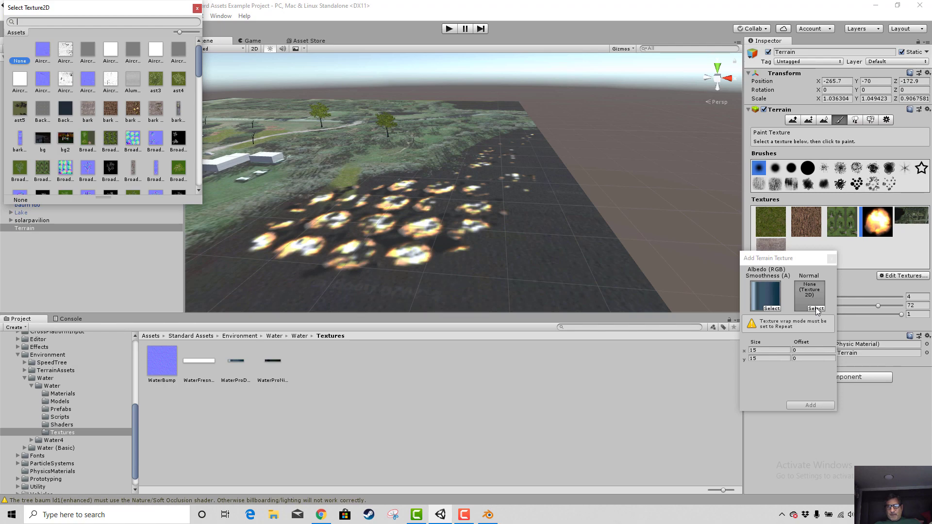
scroll(145, 169, down, 5)
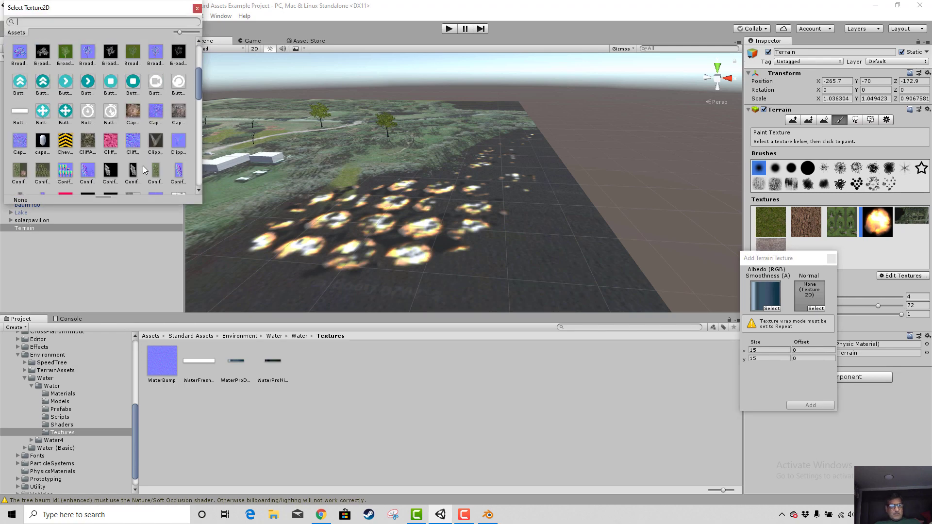
scroll(144, 170, down, 10)
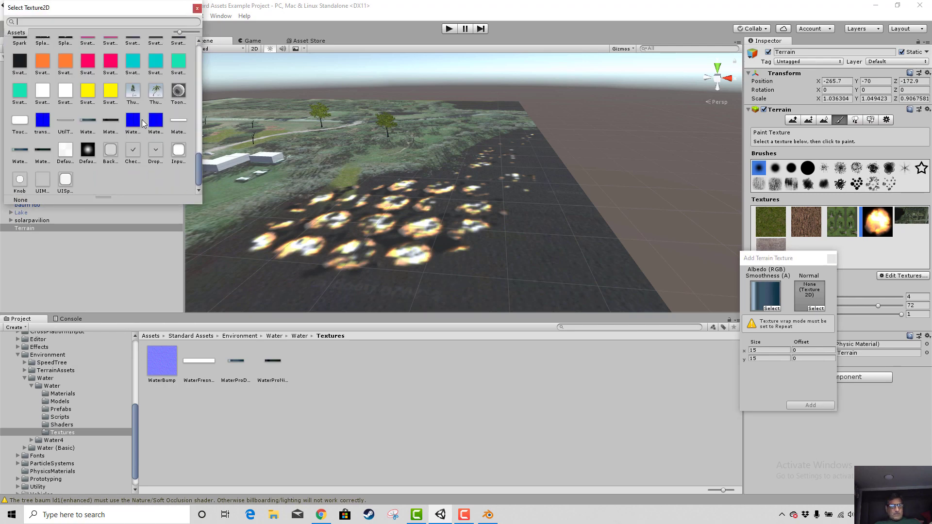
click(139, 124)
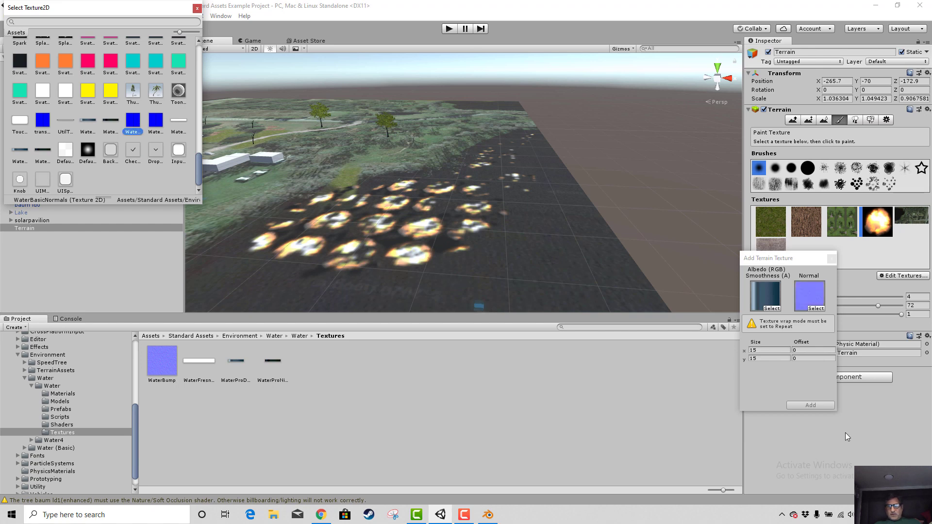
click(805, 403)
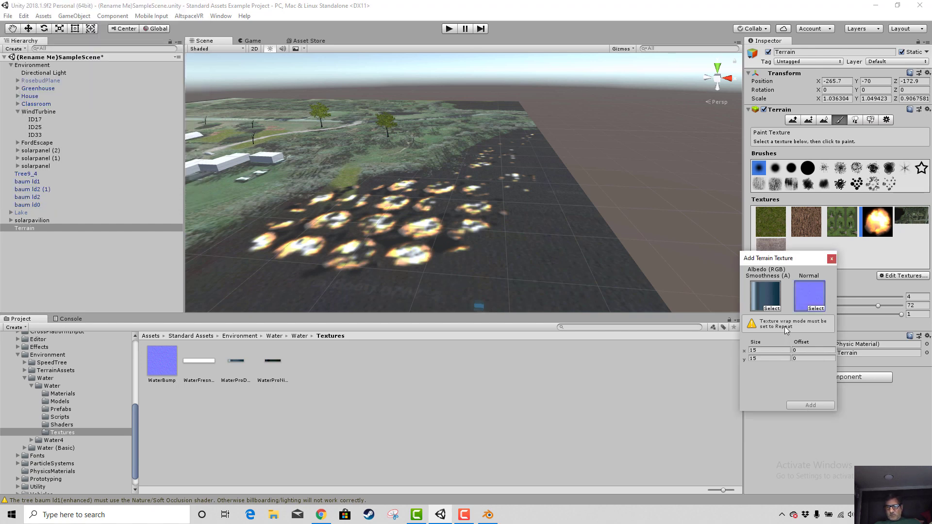
- Check the wrap modes of the textures in the Water Textures folder and try again to add the terrain texture
click(207, 405)
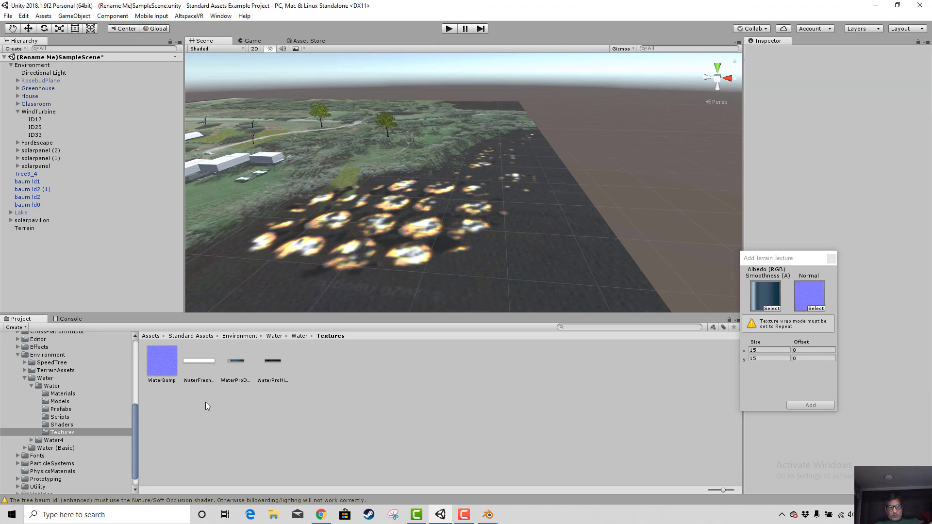
click(237, 362)
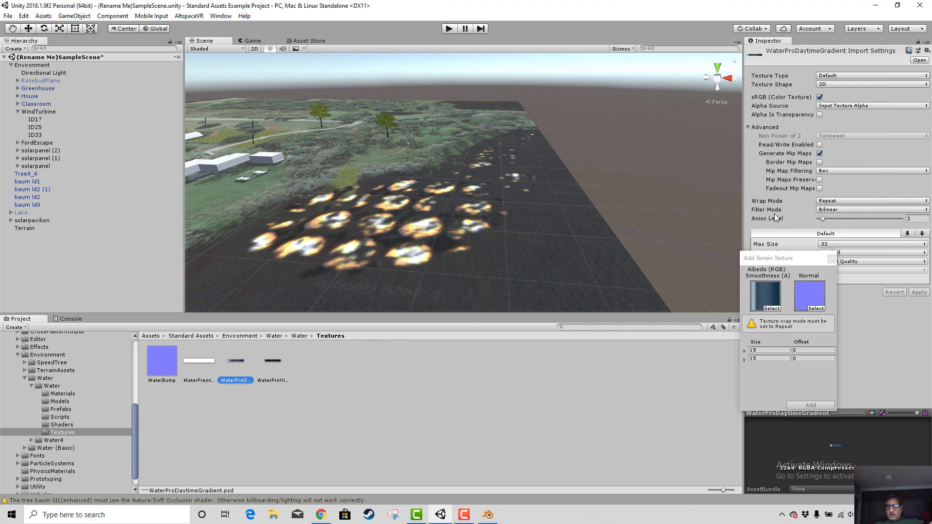
click(275, 361)
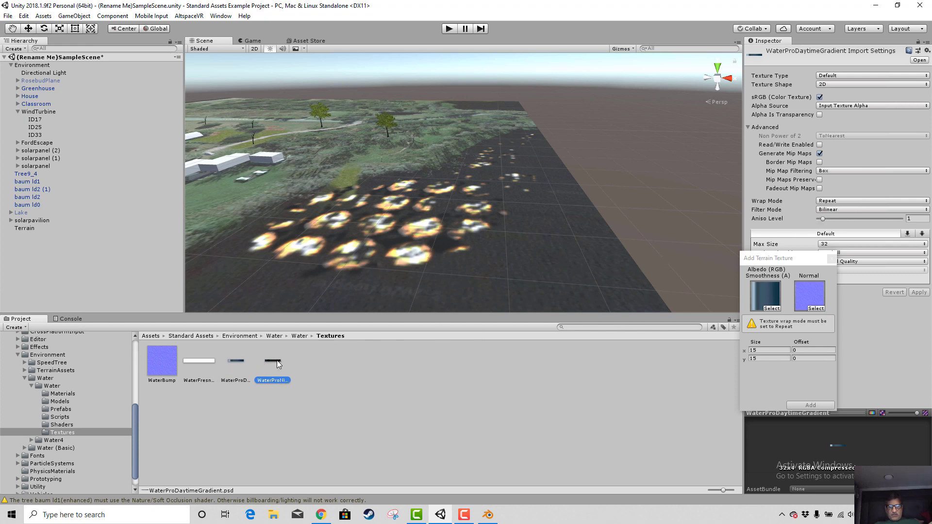
click(200, 361)
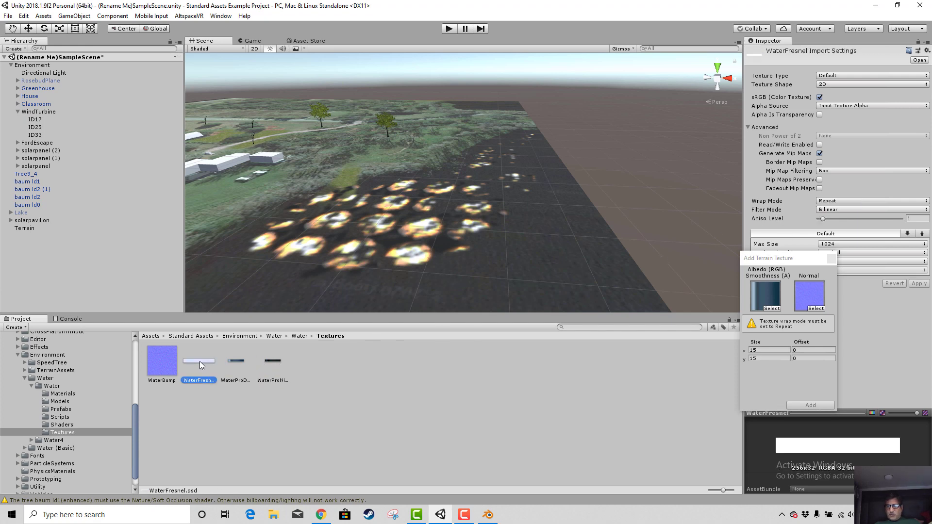
click(162, 368)
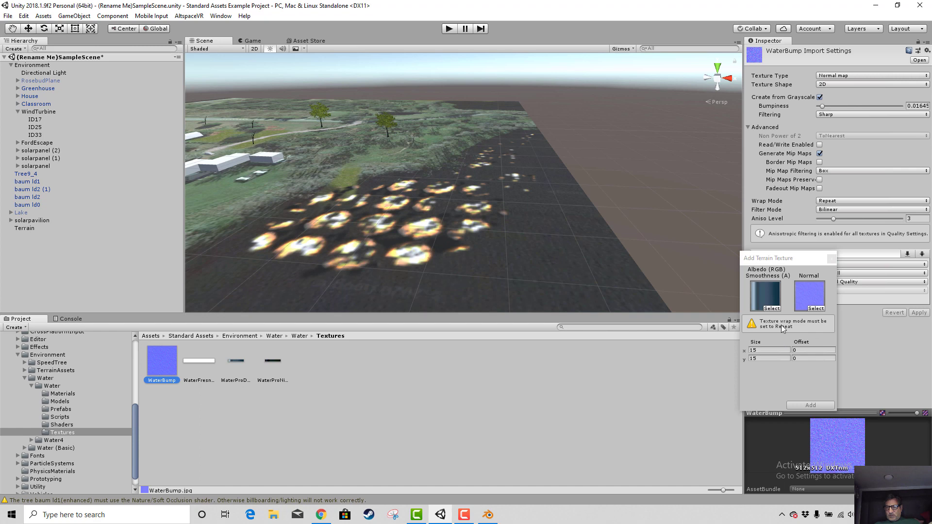
click(805, 405)
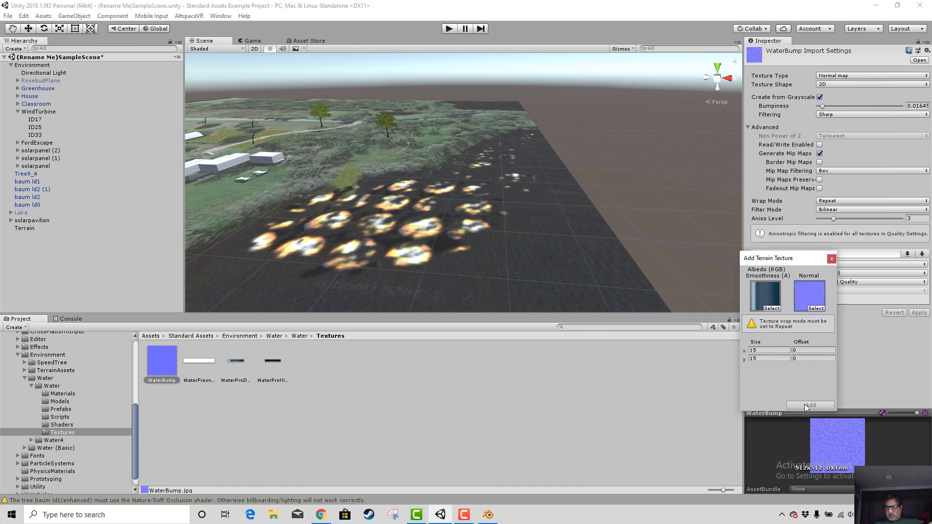
- Abandon the pending terrain texture and check the import settings of WaterBasicNormals and WaterBasicNighttimeGradient in Water (Basic)
click(769, 306)
click(829, 260)
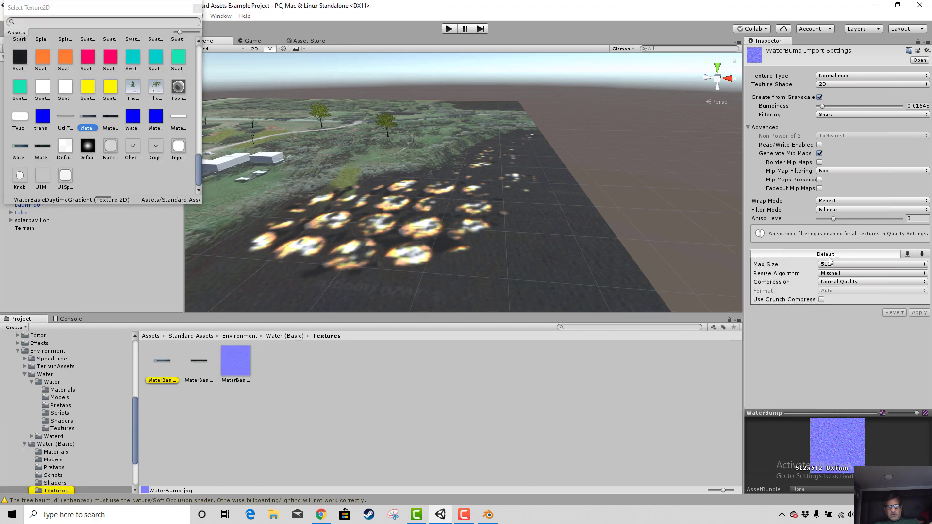
click(234, 371)
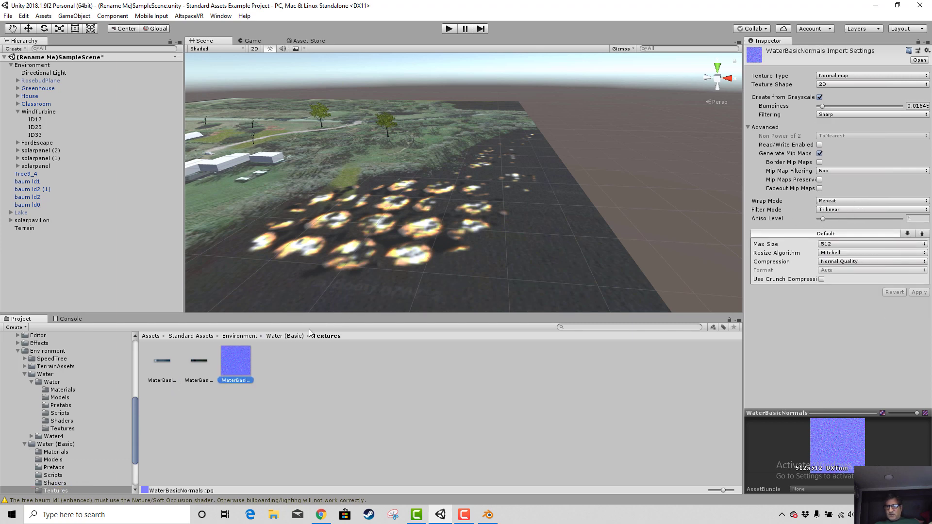
click(193, 362)
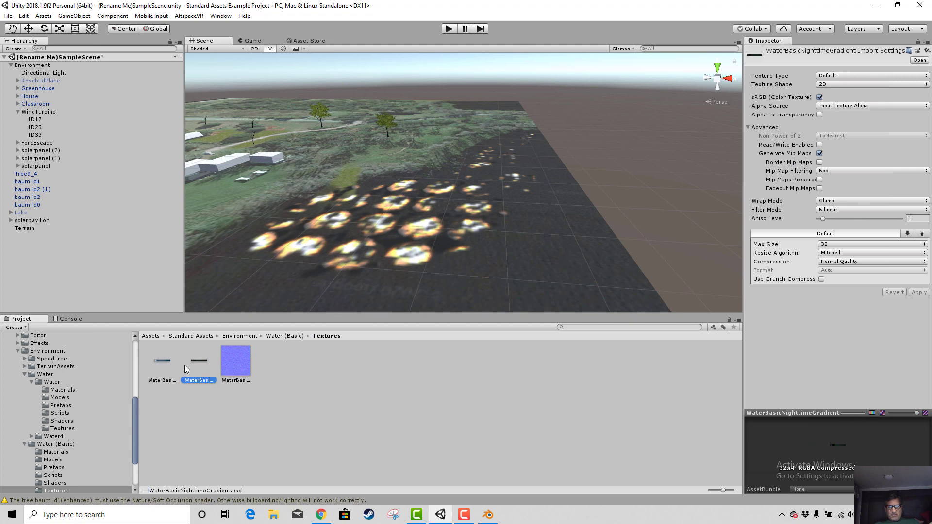
click(191, 411)
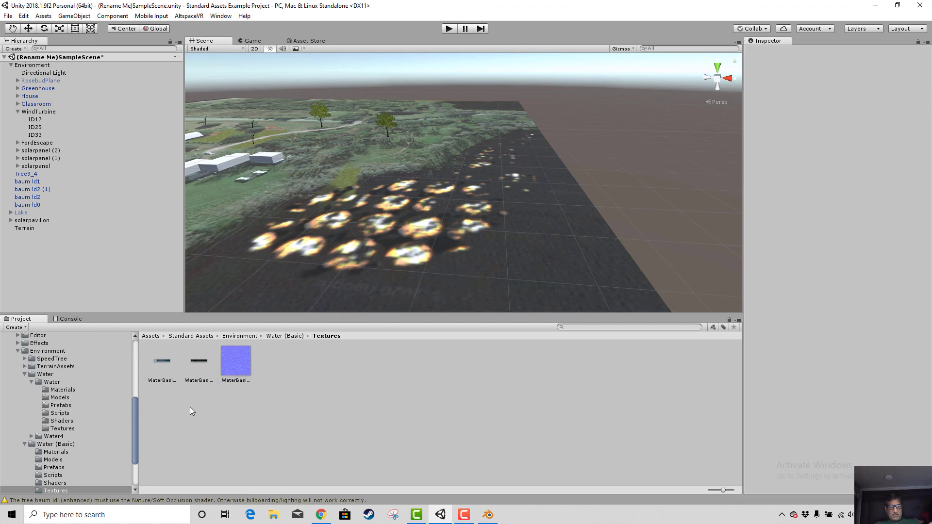
- Switch to Chrome and look through the 50 Free and Useful Water Textures page for a suitable pond water image
click(321, 515)
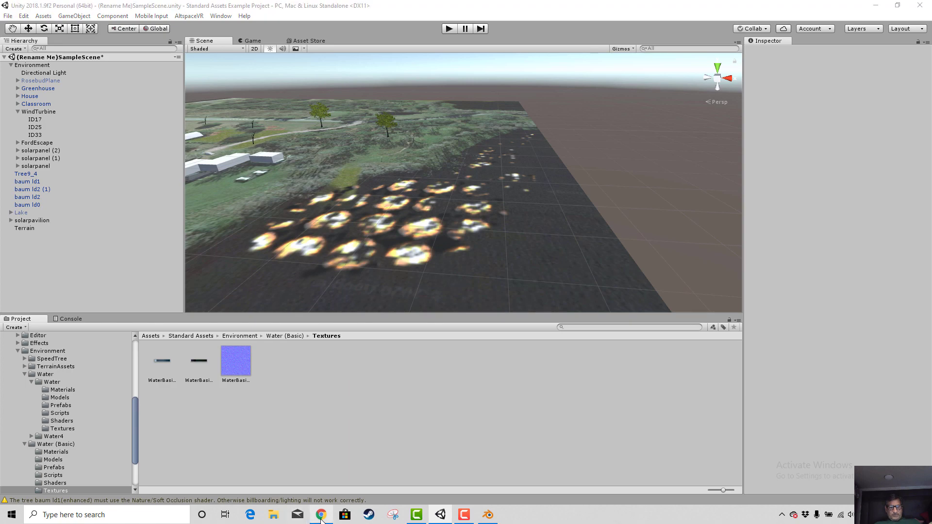
scroll(370, 369, down, 5)
scroll(359, 359, up, 4)
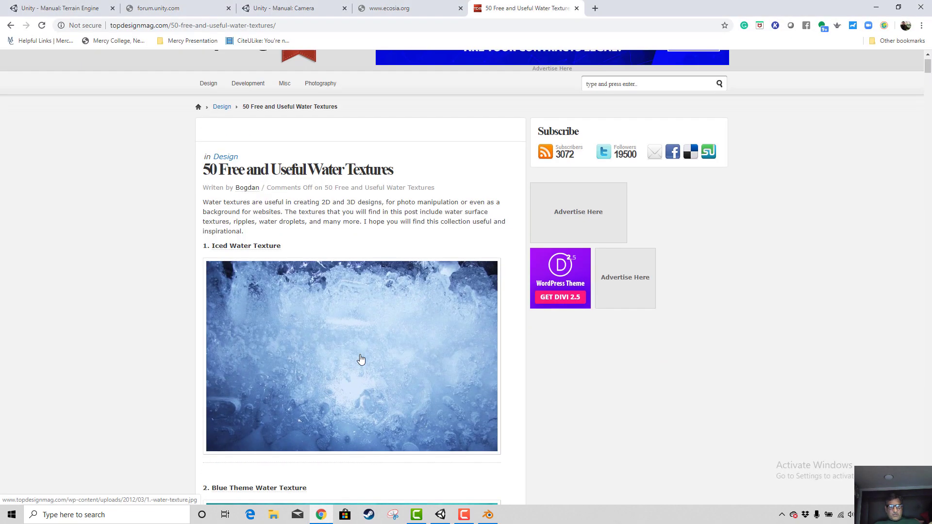
scroll(362, 359, down, 1)
scroll(362, 362, down, 5)
scroll(414, 375, up, 2)
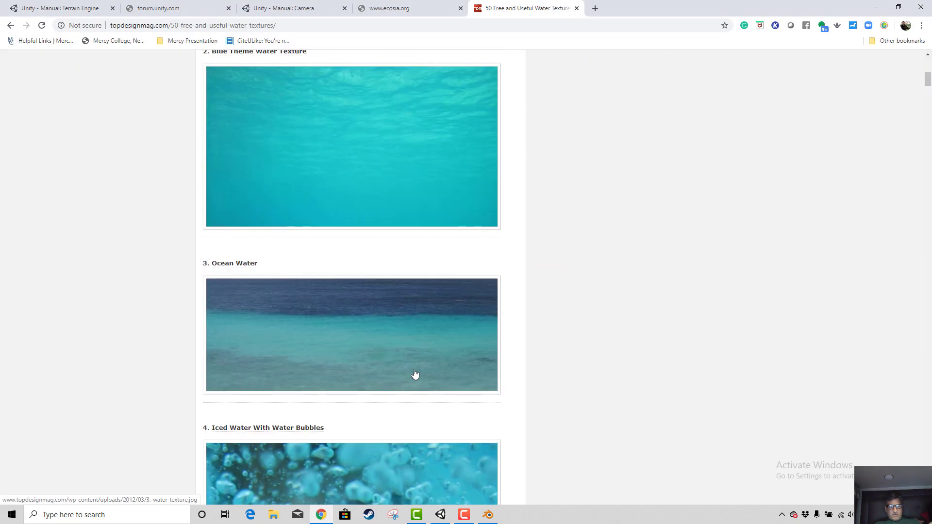
scroll(417, 372, up, 4)
scroll(418, 372, down, 11)
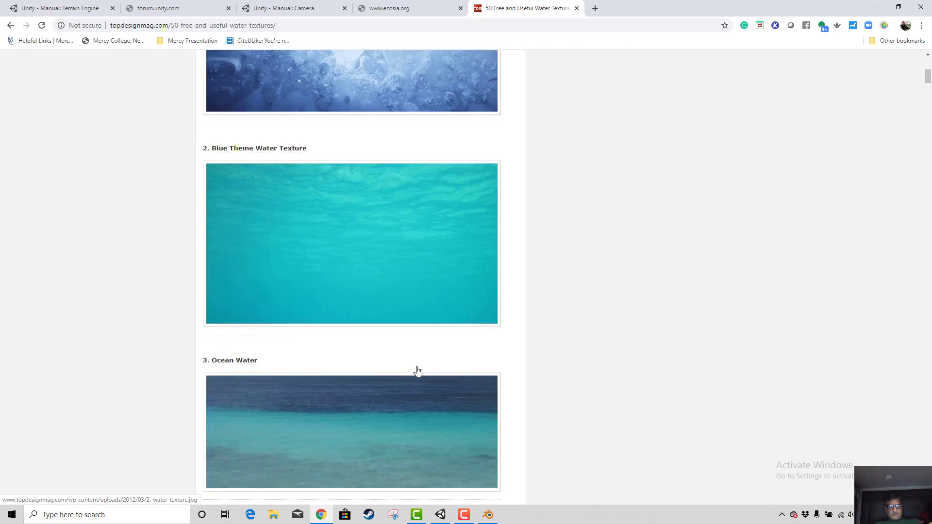
scroll(416, 371, down, 20)
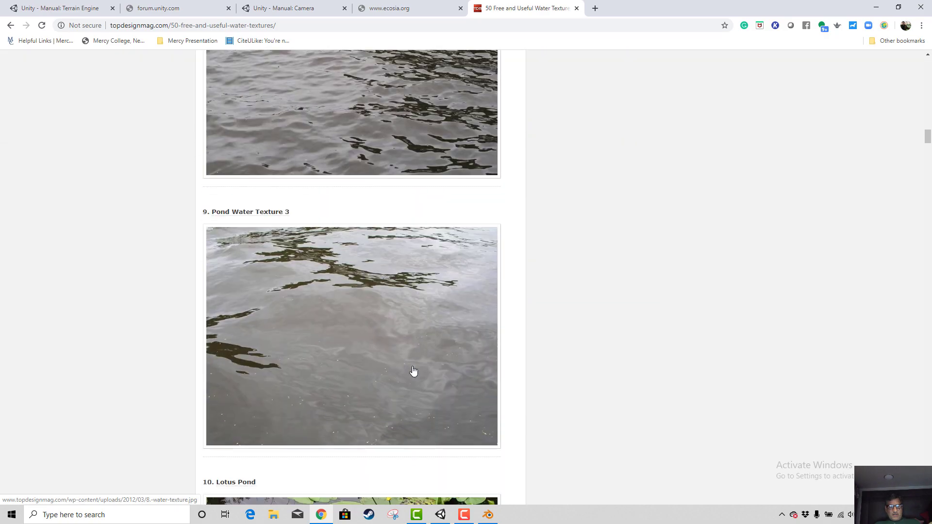
scroll(412, 371, down, 15)
scroll(411, 369, up, 16)
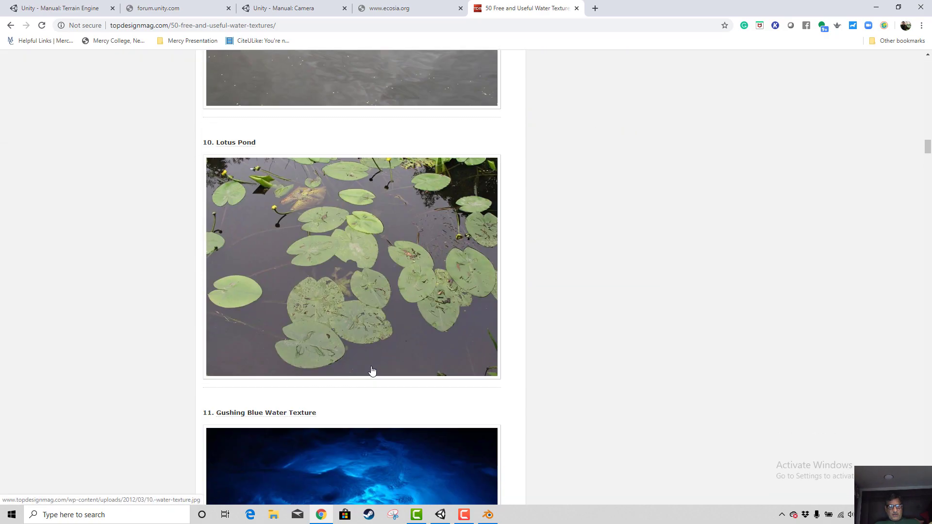
scroll(437, 369, up, 2)
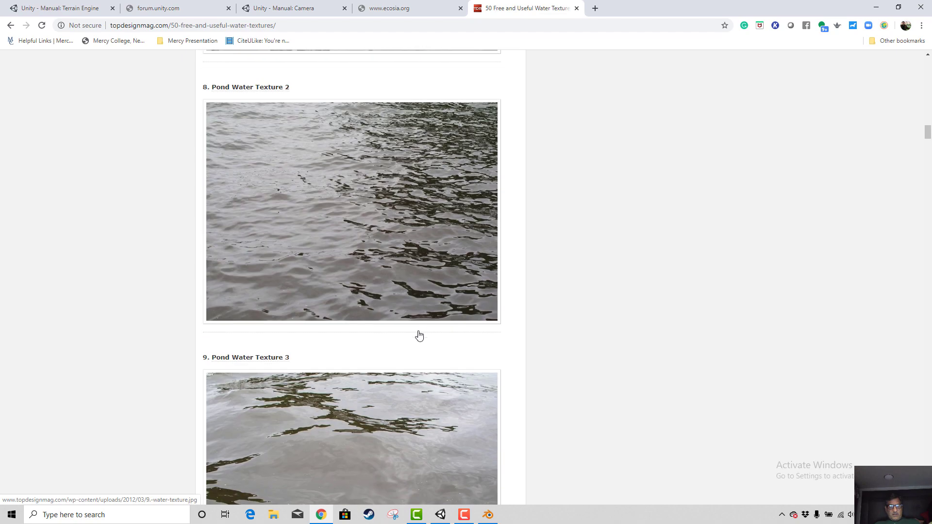
- Open the Pond Water Texture 2 image on its own and start saving it to disk
click(386, 273)
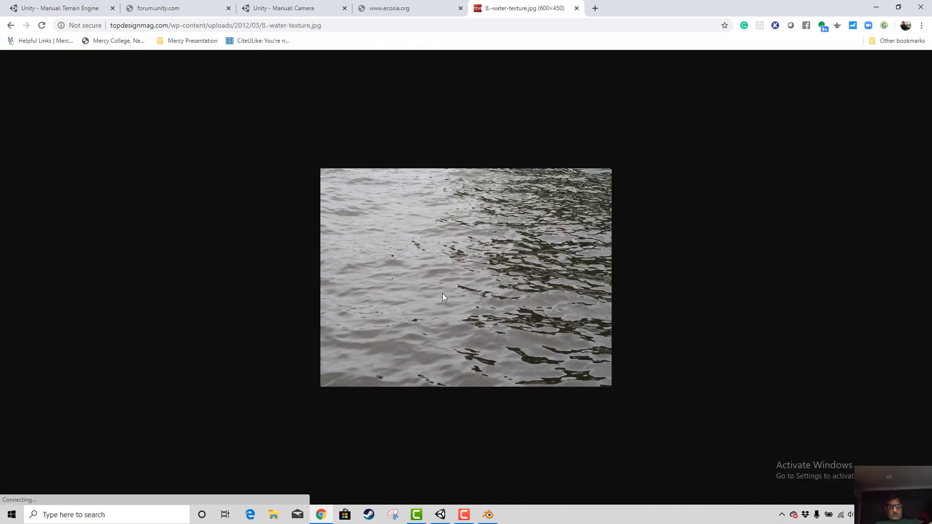
right_click(450, 294)
click(480, 314)
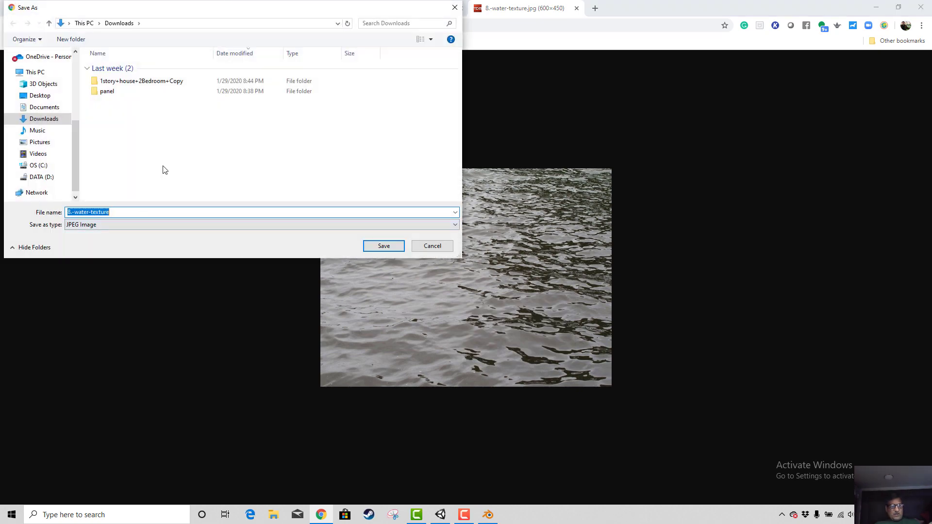
- Set the save location to the Assets folder of RosebudforAltSpace, inside Unity Projects for AltSpaceVR in the Envisioning Sustainbility Tutorials folder
click(39, 177)
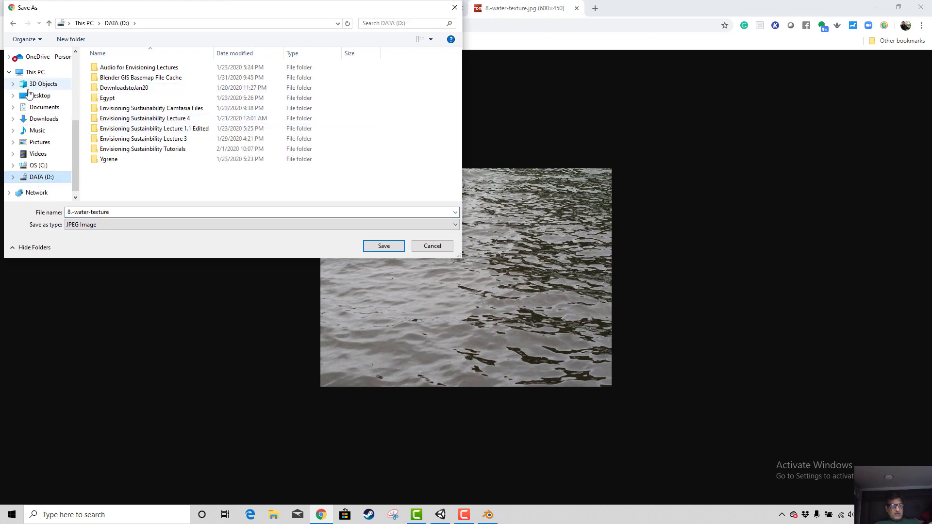
scroll(55, 90, up, 2)
scroll(53, 85, up, 2)
click(49, 79)
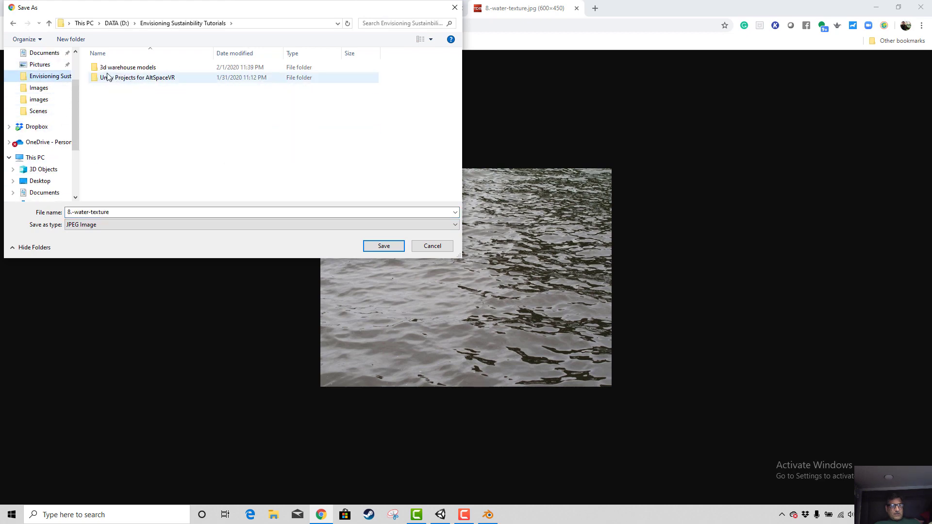
double_click(104, 81)
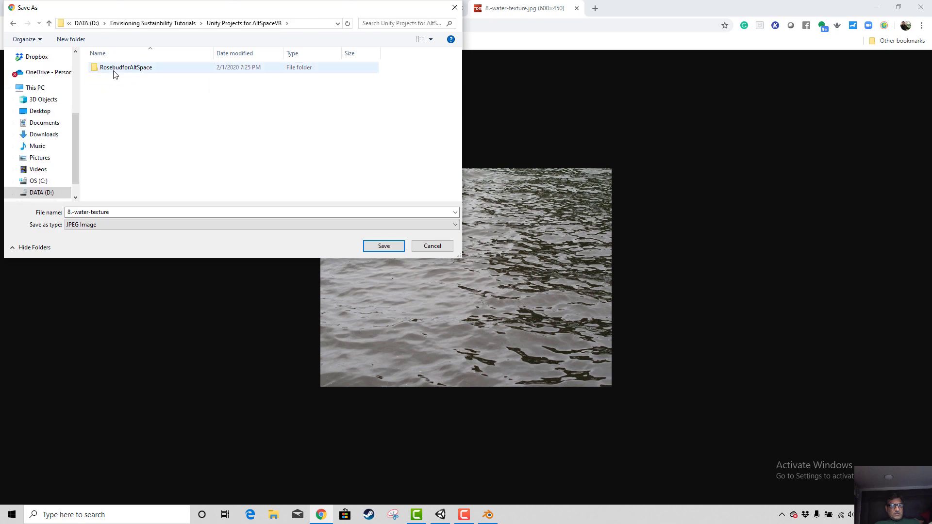
double_click(115, 73)
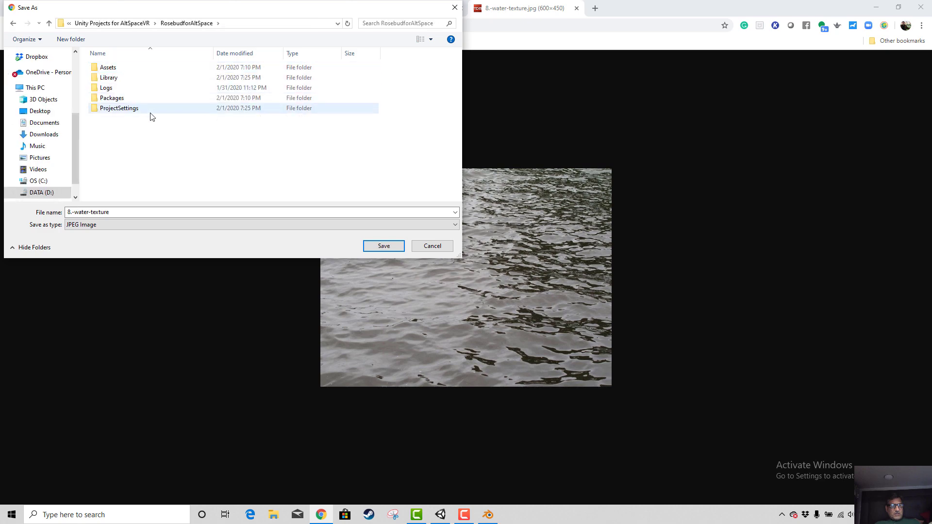
double_click(110, 68)
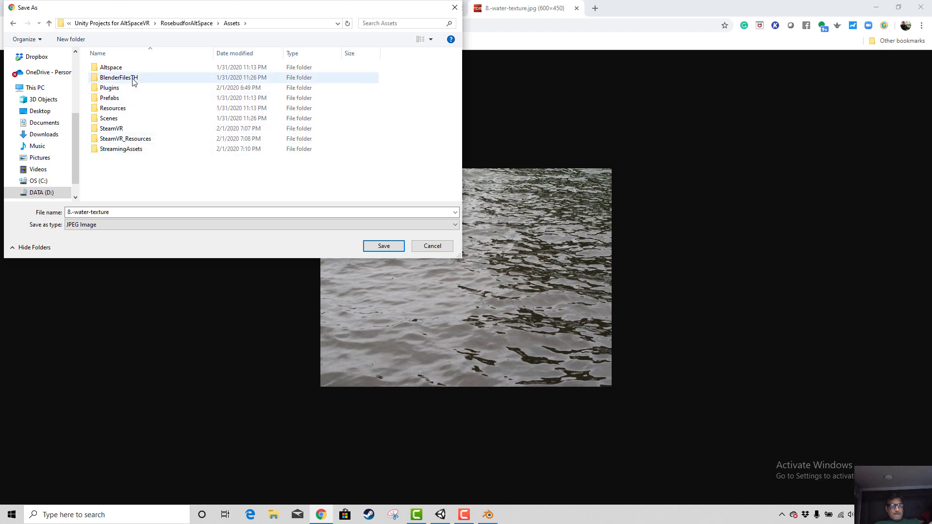
- Create a folder named TexturesTH in Assets and save the 8.-water-texture JPEG image into it
right_click(125, 173)
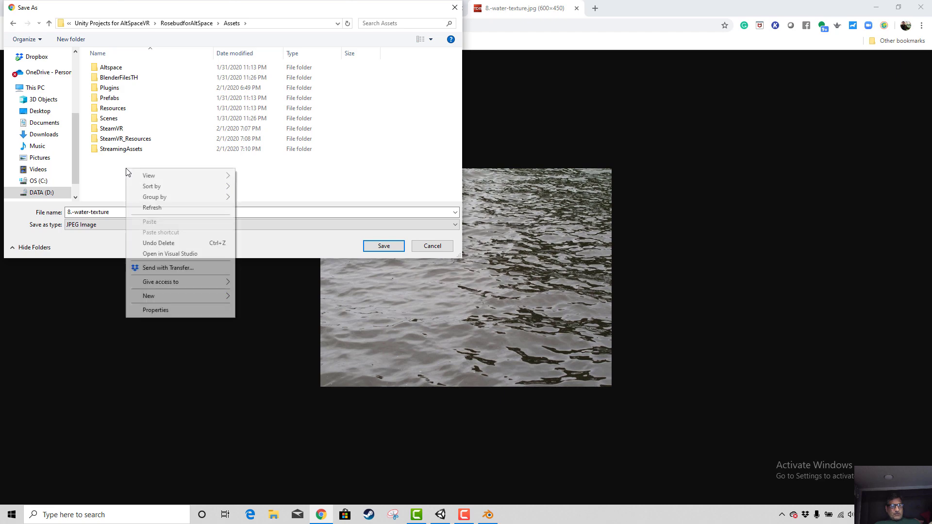
mouse_move(176, 298)
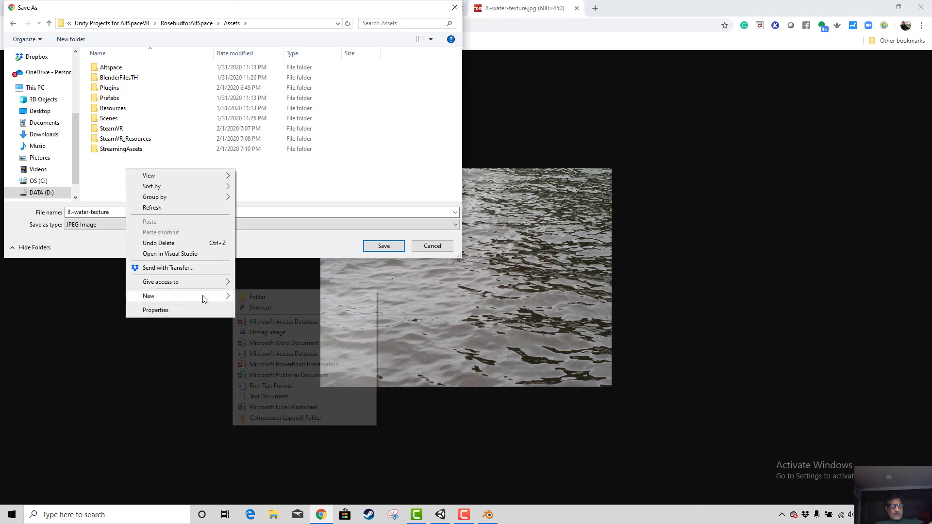
click(252, 299)
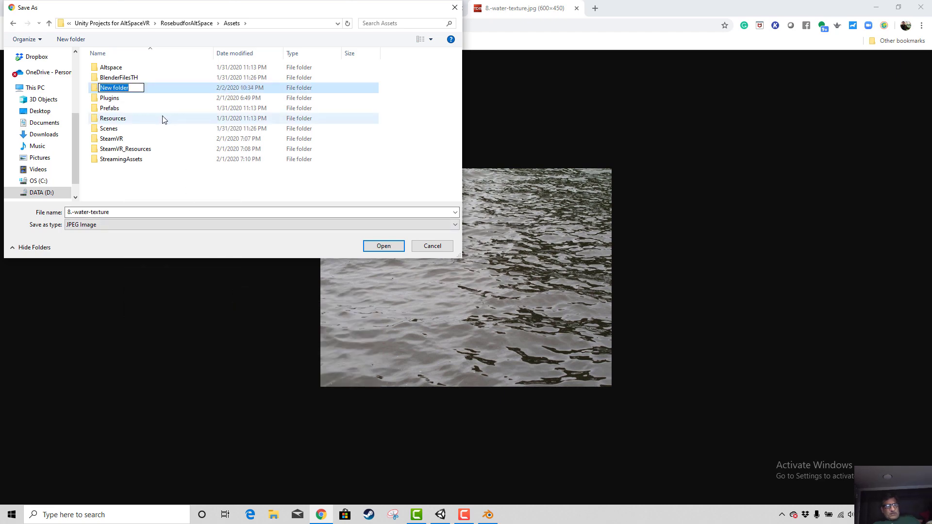
text(TexturesTH)
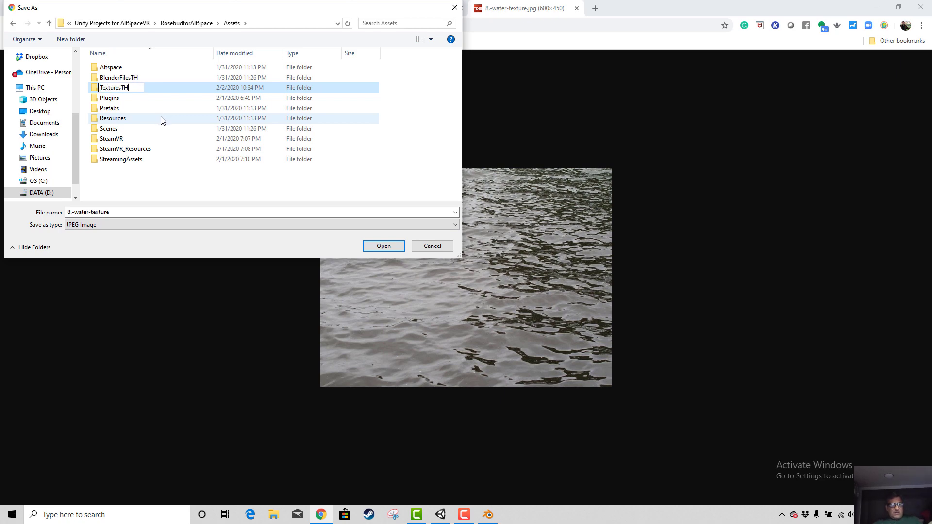
click(97, 88)
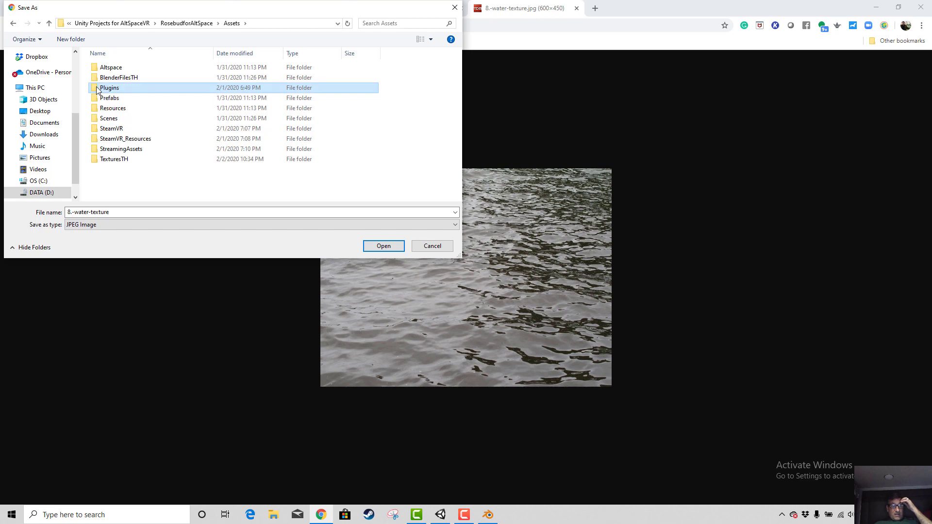
double_click(110, 160)
click(384, 246)
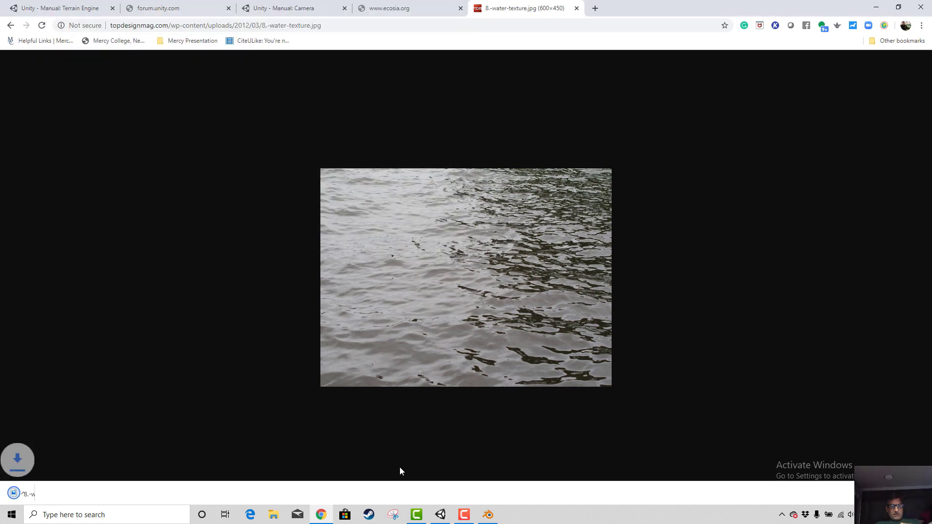
- Switch to Unity and look through the project's folder tree for the TexturesTH folder
click(441, 515)
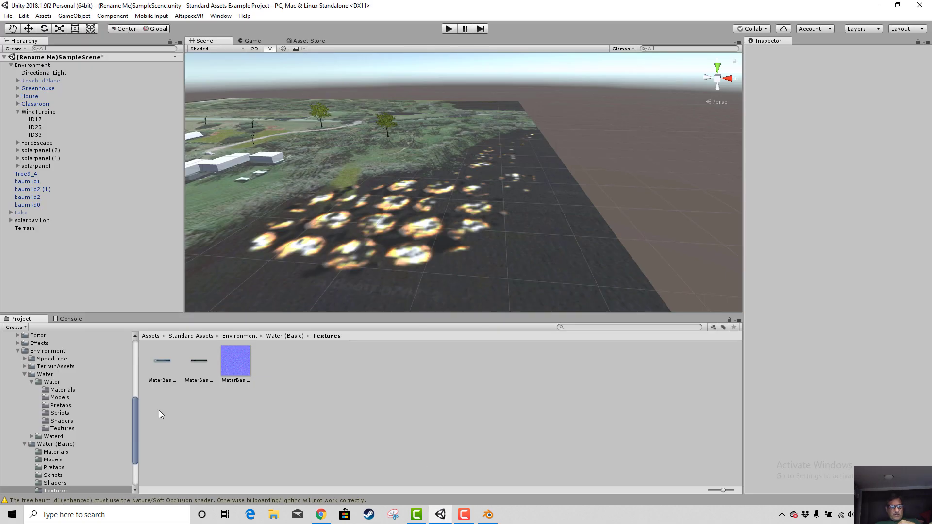
scroll(78, 413, down, 3)
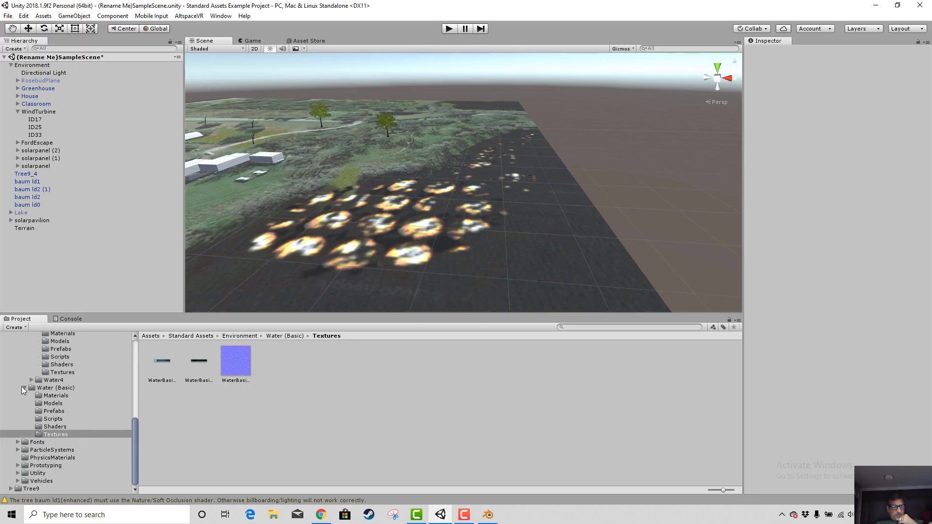
scroll(82, 403, up, 10)
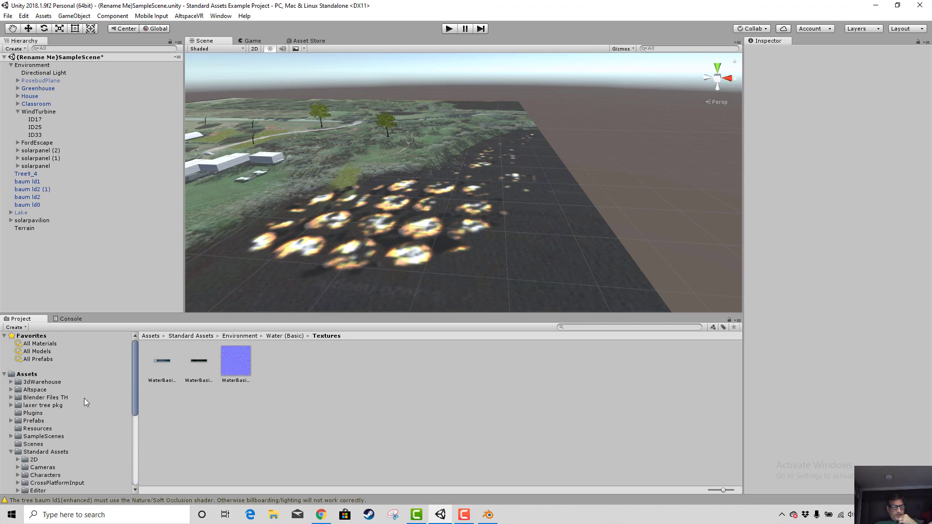
scroll(100, 423, down, 6)
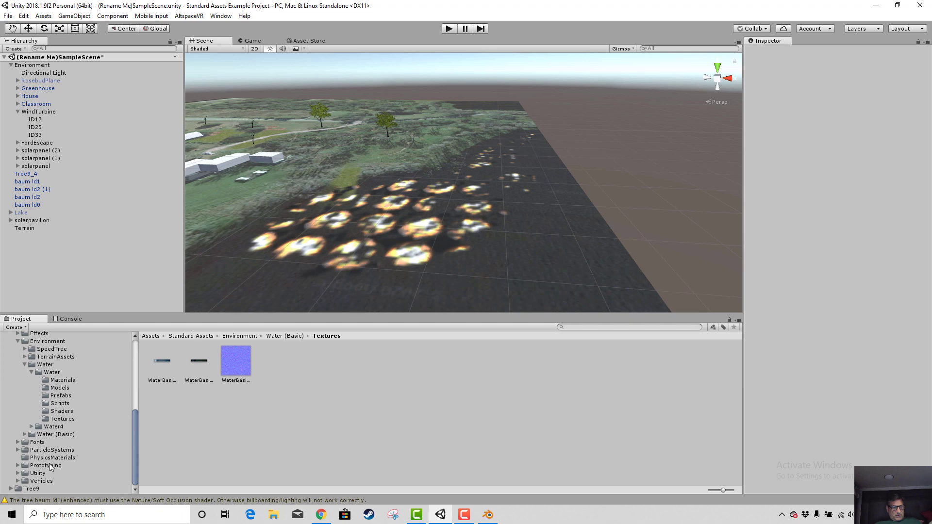
scroll(101, 405, up, 6)
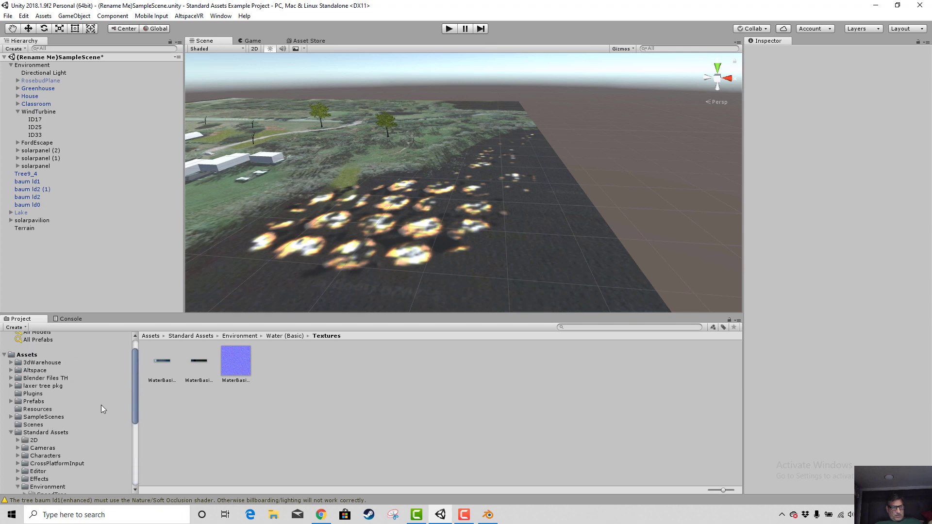
click(4, 355)
click(5, 375)
scroll(91, 380, down, 5)
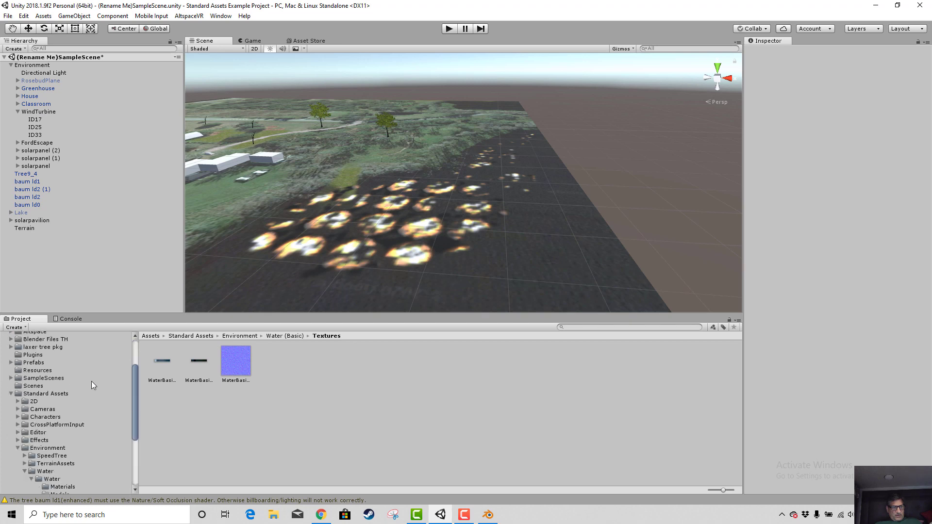
scroll(91, 381, down, 3)
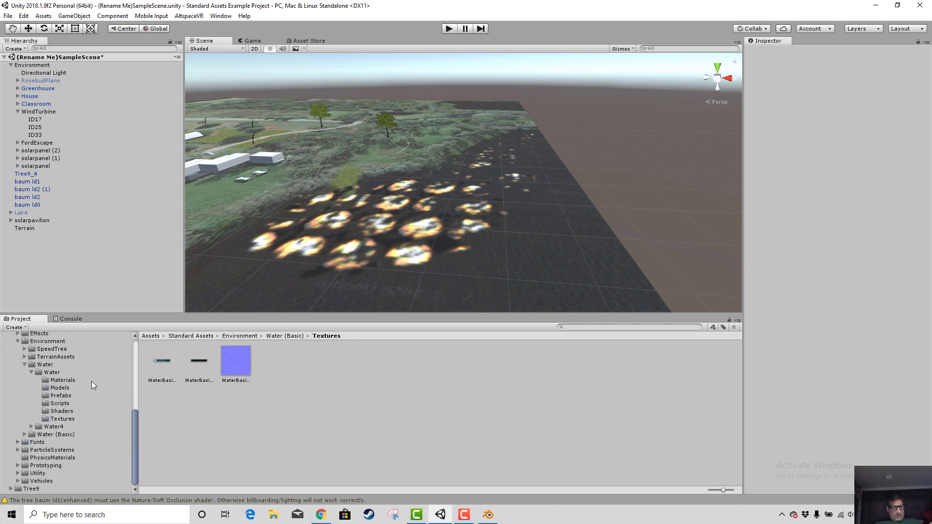
scroll(77, 445, up, 6)
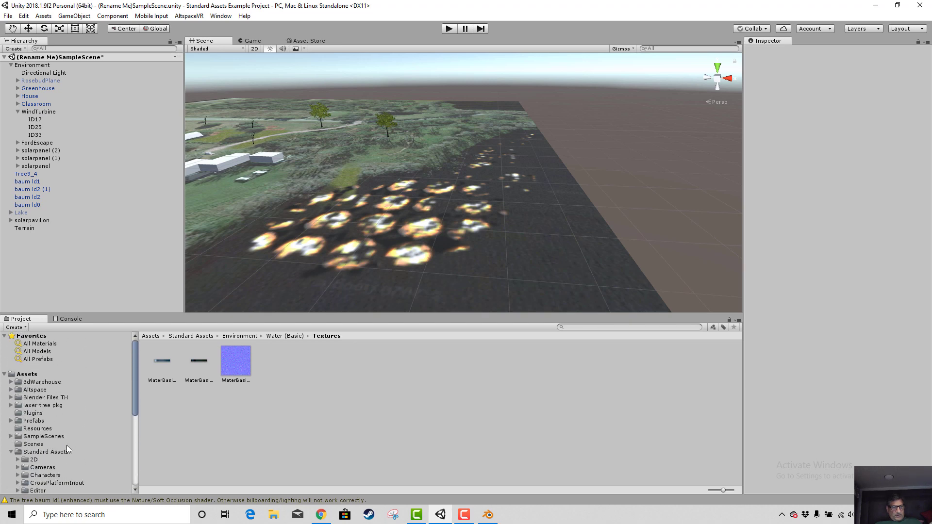
- Create a folder named THTextures in the project's Assets folder and open it
click(27, 374)
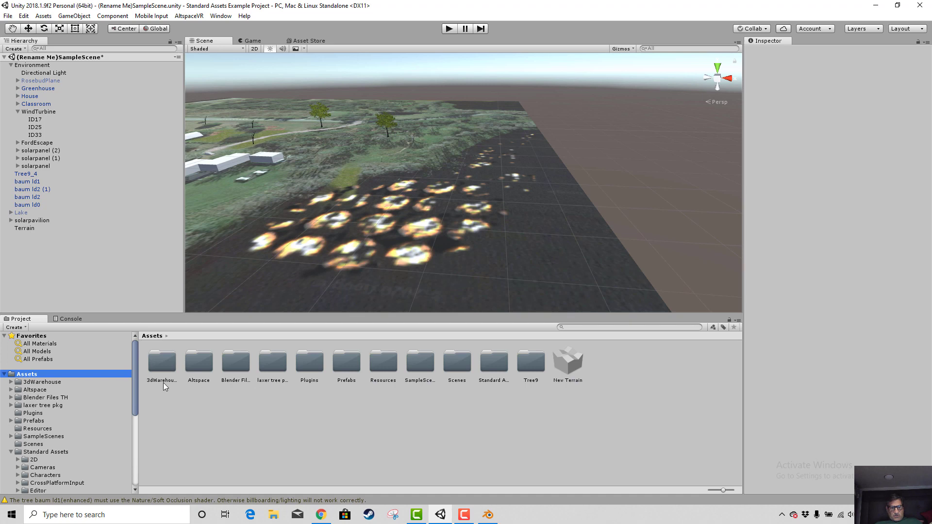
right_click(308, 412)
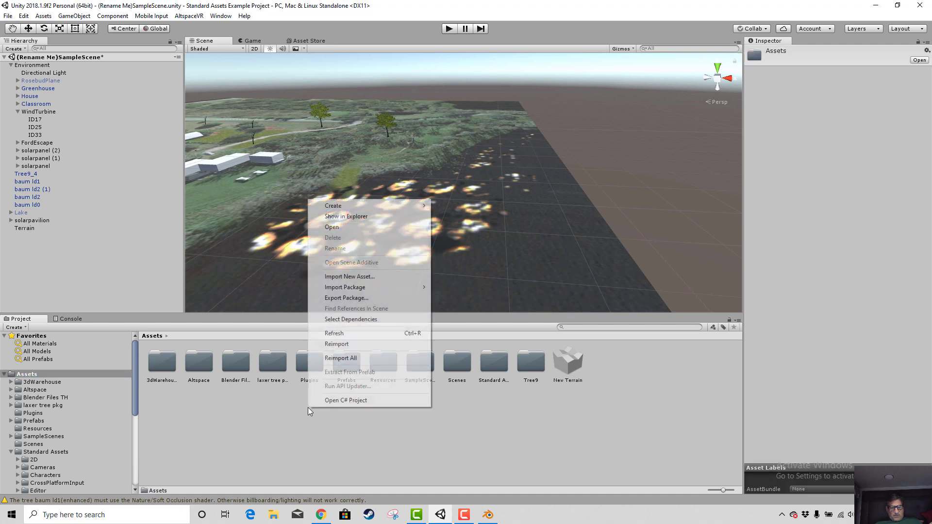
mouse_move(354, 206)
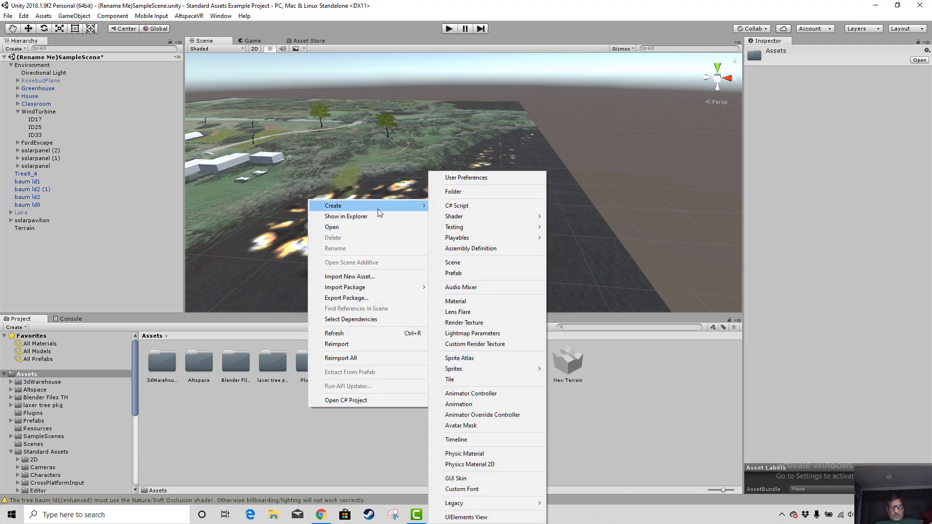
click(473, 192)
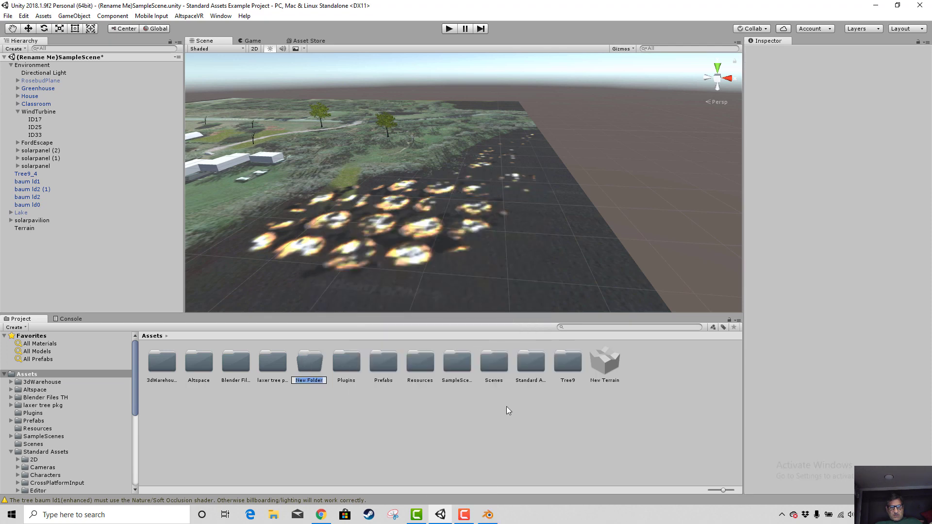
text(THTextures)
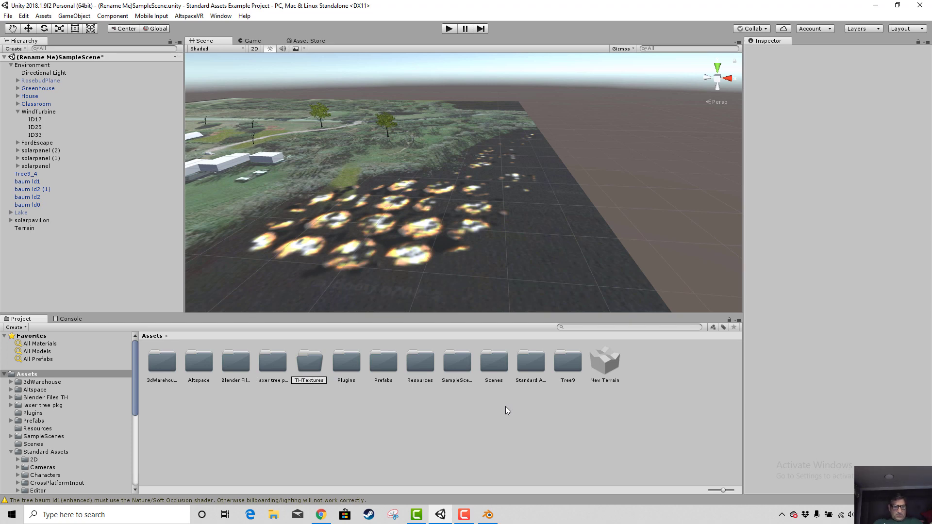
key(Return)
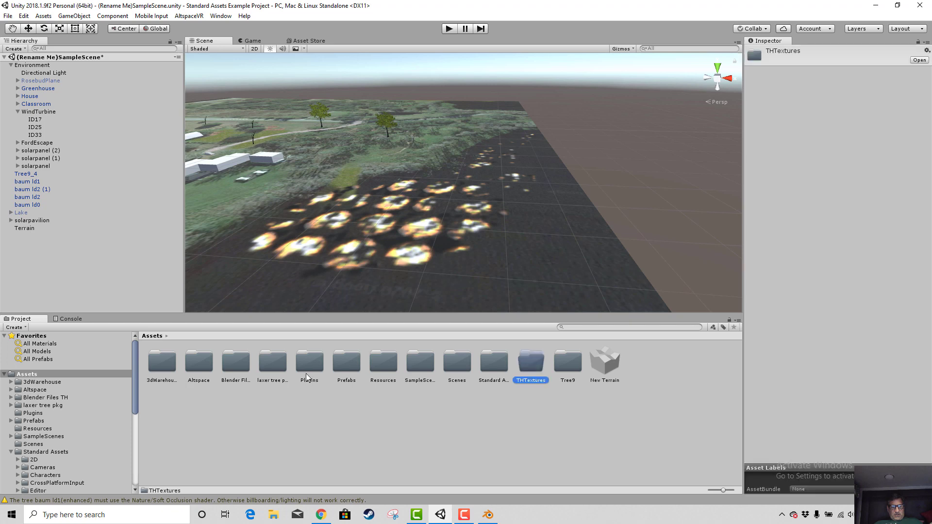
right_click(527, 367)
double_click(528, 368)
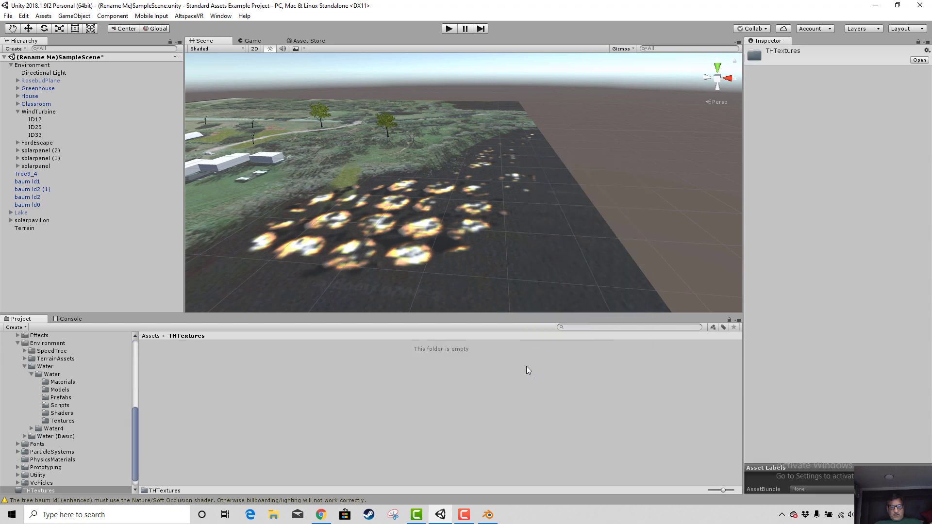
- Import the 8.-water-texture image into THTextures from the TexturesTH folder in the RosebudforAltSpace project's Assets
right_click(226, 372)
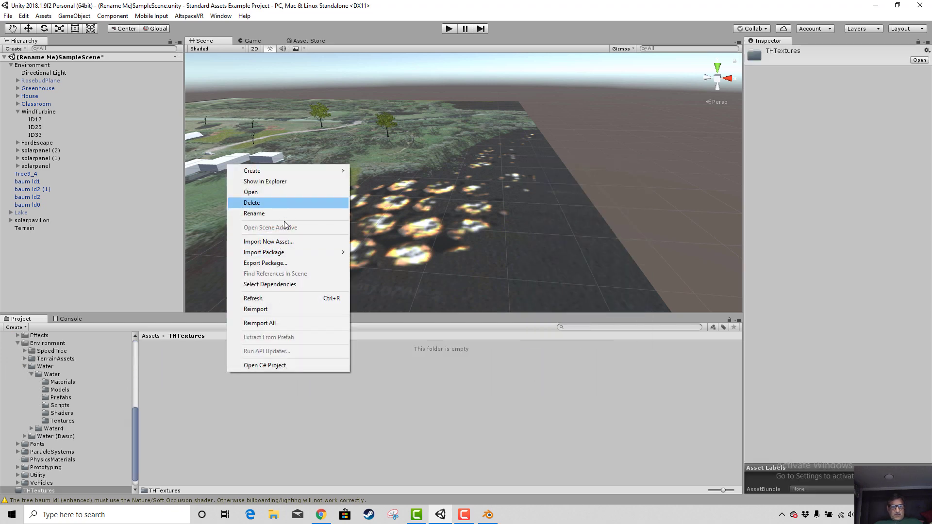
click(272, 242)
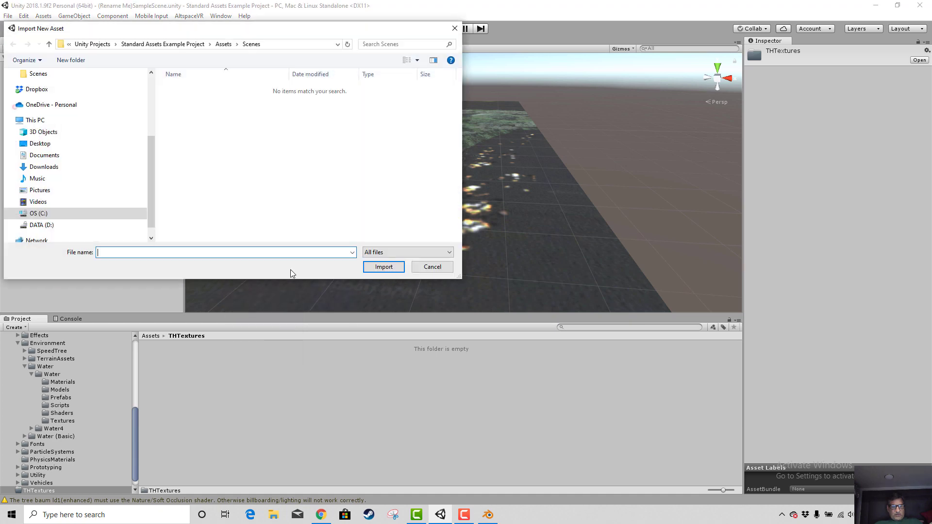
scroll(82, 131, up, 2)
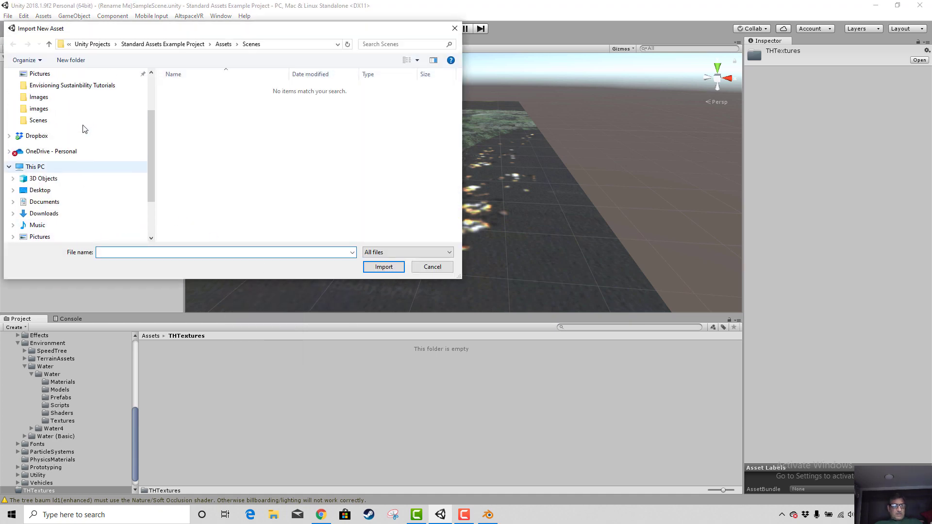
click(67, 112)
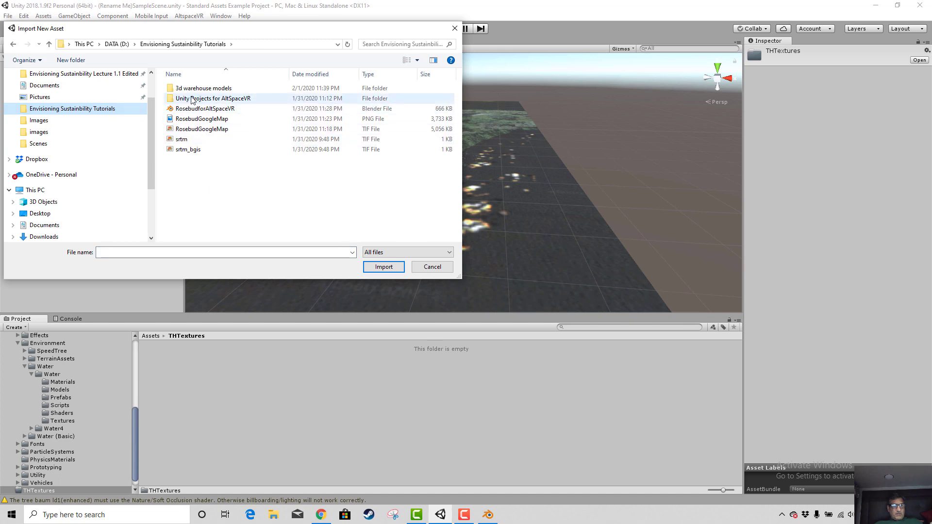
double_click(192, 99)
double_click(191, 90)
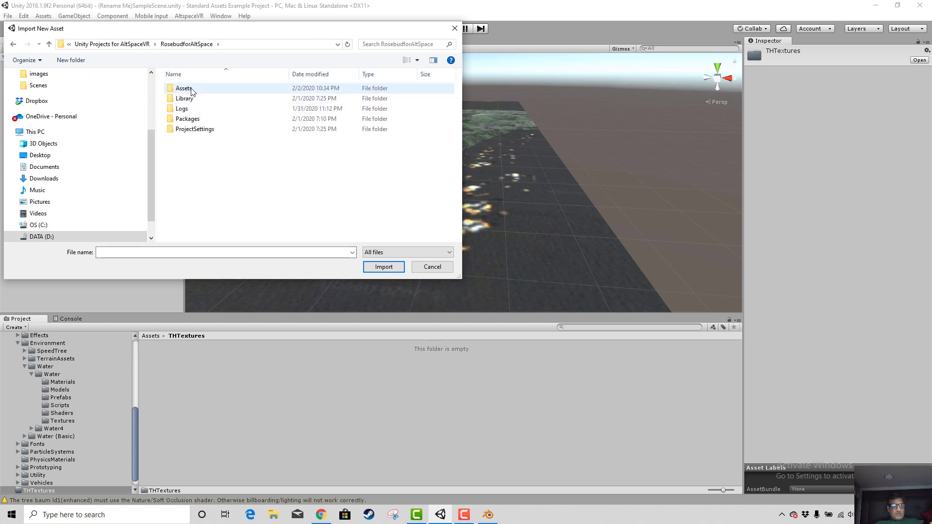
double_click(192, 90)
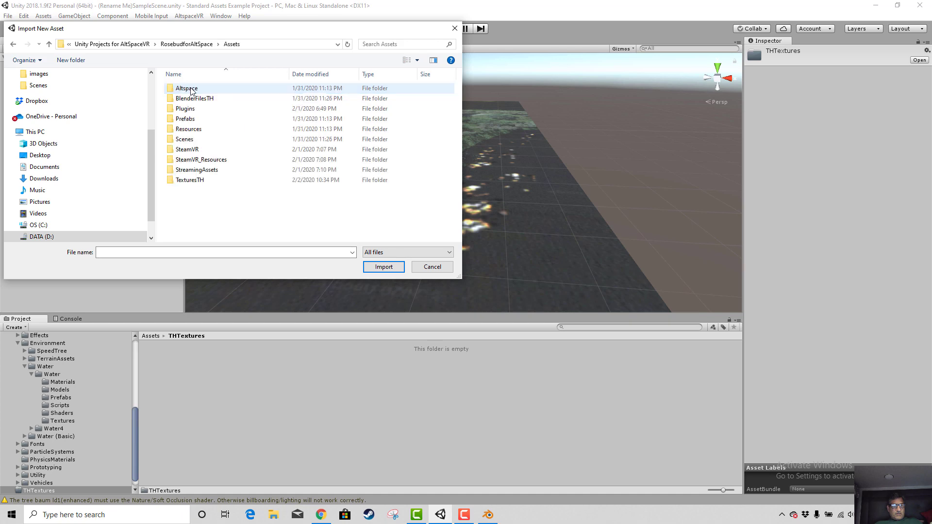
double_click(188, 182)
double_click(187, 106)
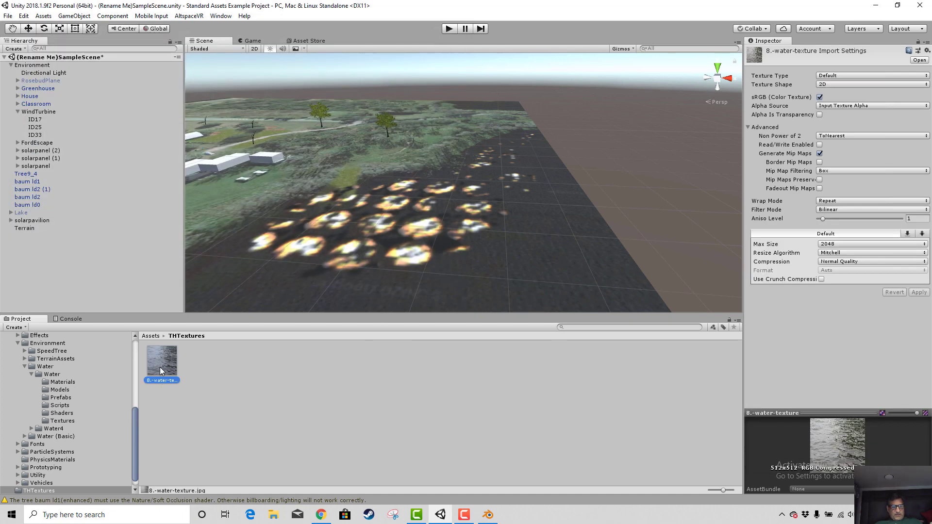
- Add 8.-water-texture to the Terrain's paint textures as the albedo, keeping the tiling size of 15 by 15
click(24, 229)
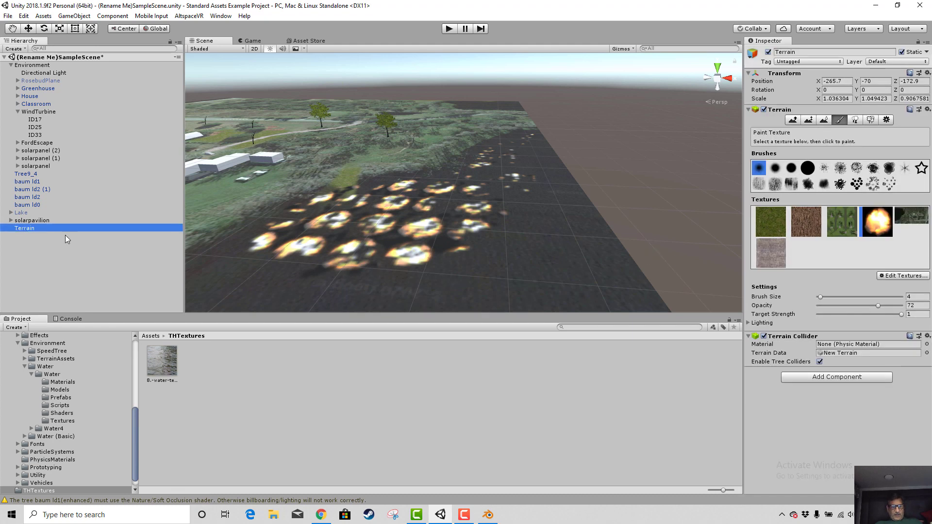
click(912, 276)
click(901, 279)
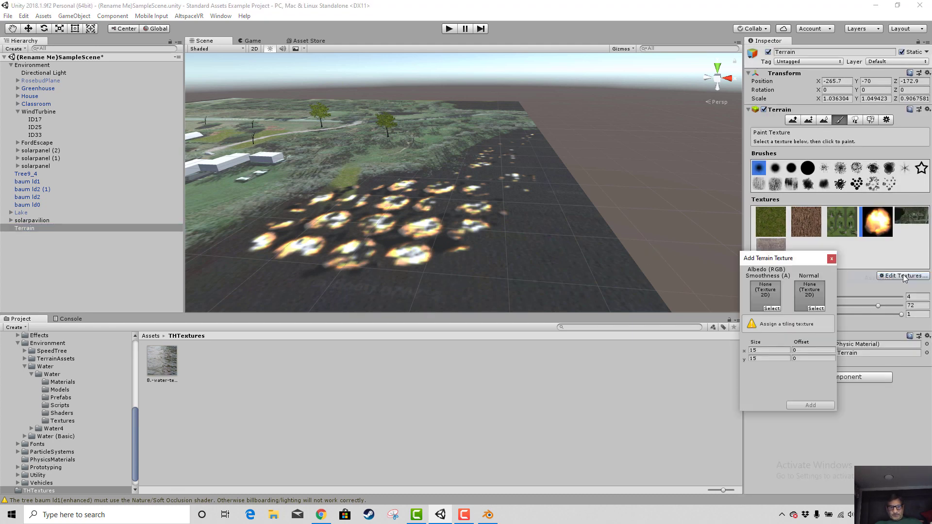
click(771, 308)
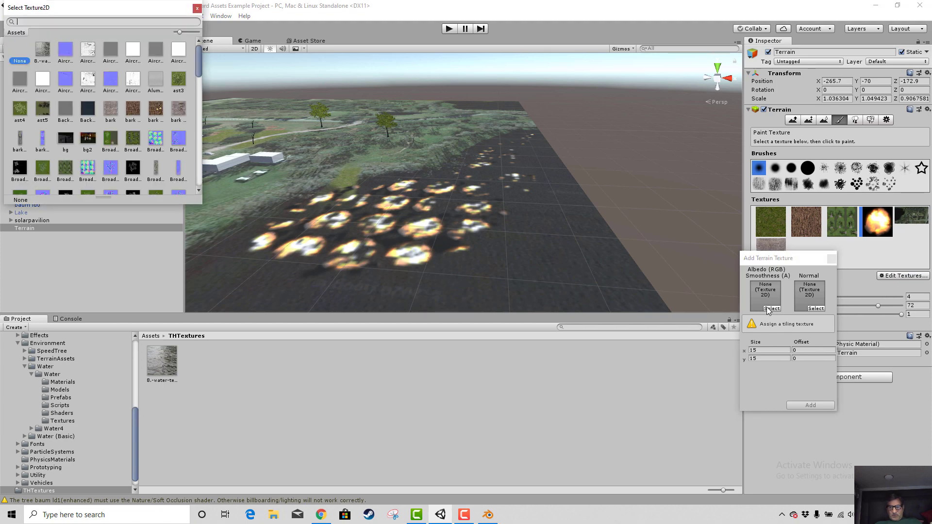
scroll(113, 121, down, 15)
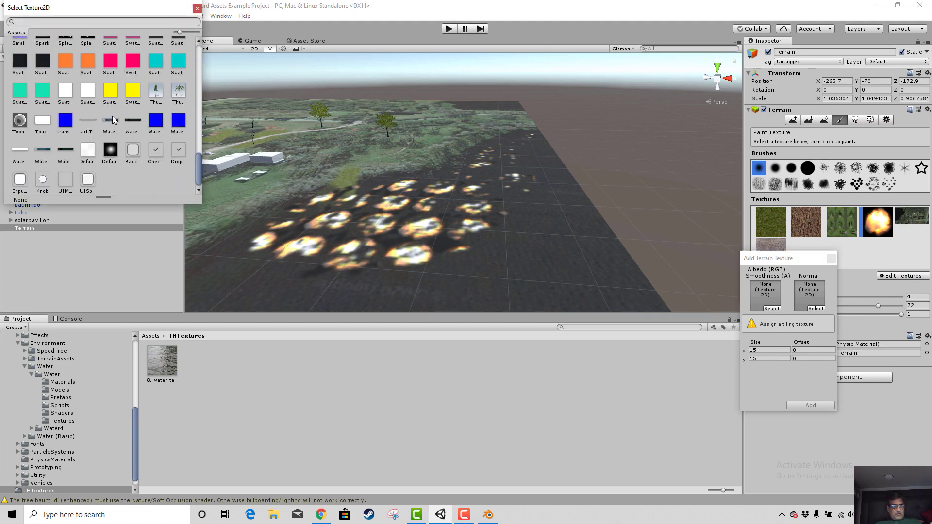
scroll(104, 125, up, 15)
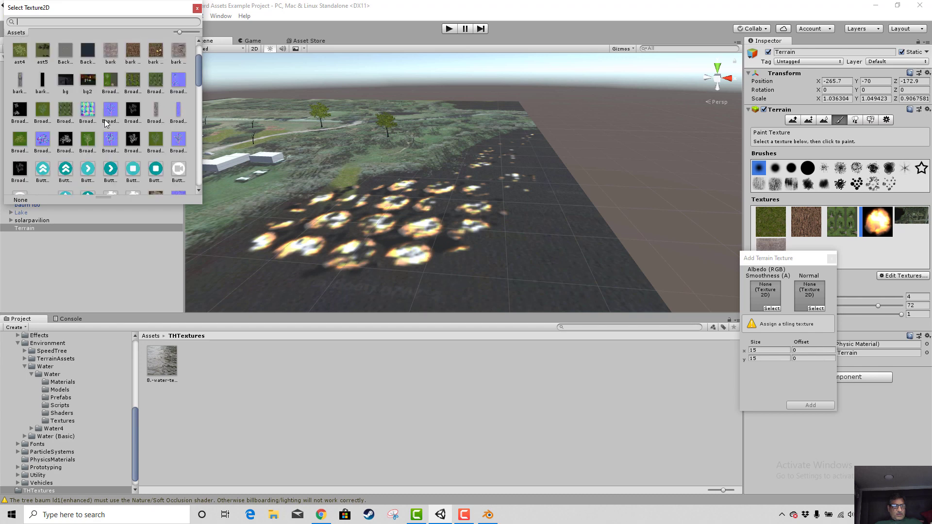
double_click(42, 52)
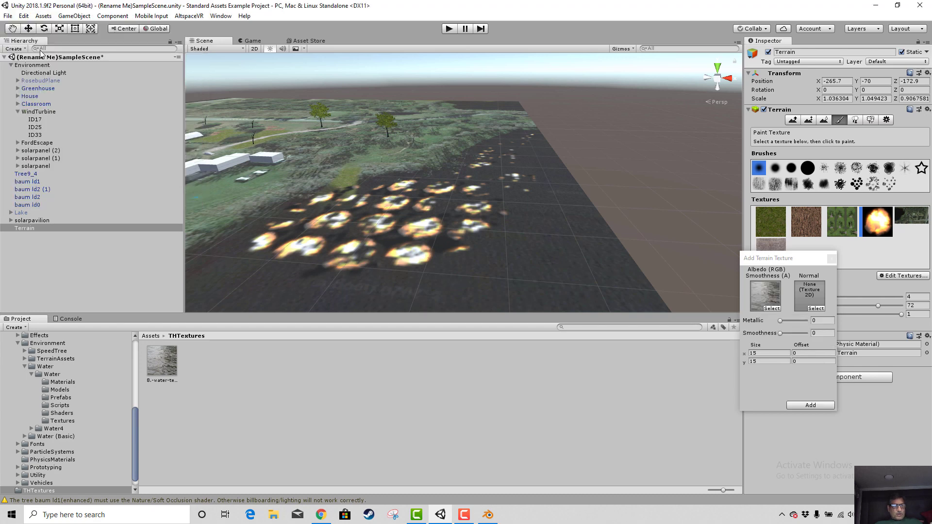
click(807, 404)
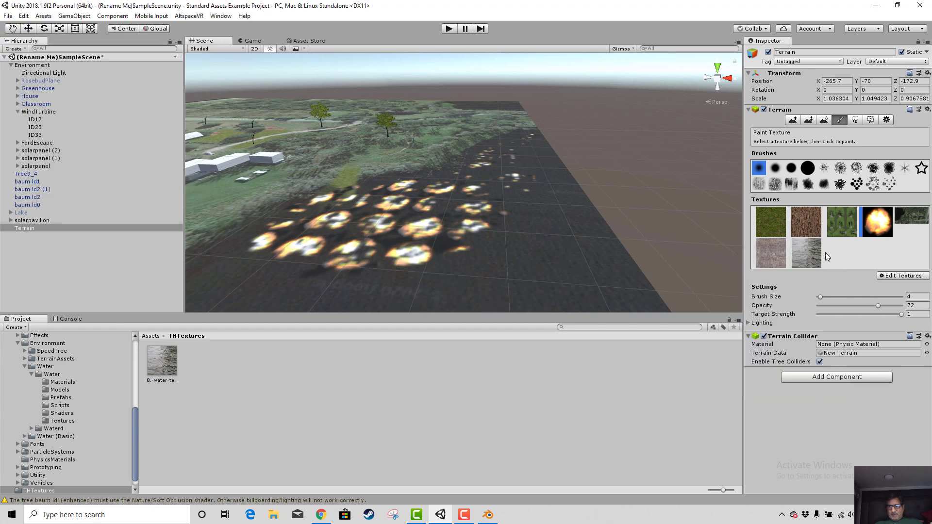
- Paint the water texture over the dark lake area and its fiery spots, switching to the solid round brush at size 52
click(806, 253)
mouse_move(428, 260)
mouse_down()
mouse_move(437, 245)
mouse_move(397, 254)
mouse_move(509, 219)
mouse_move(410, 266)
mouse_up()
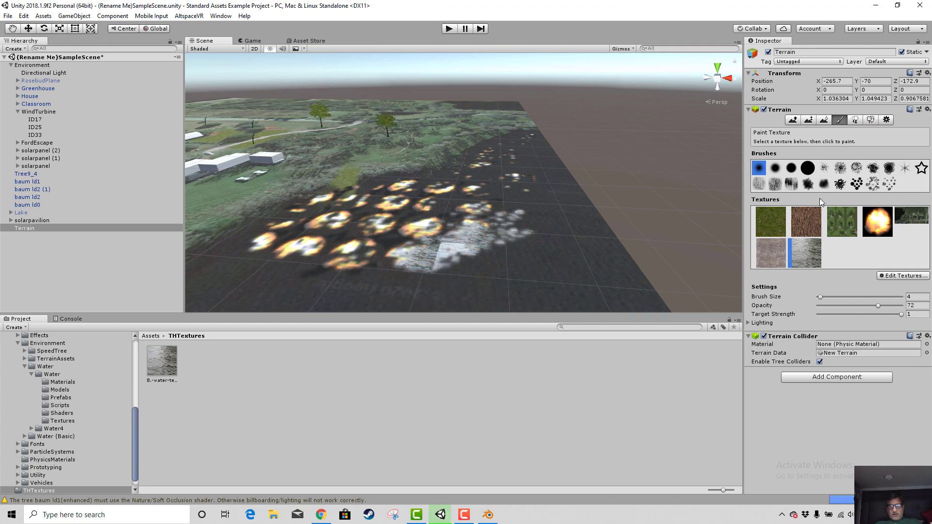
click(807, 168)
drag(820, 297, 867, 294)
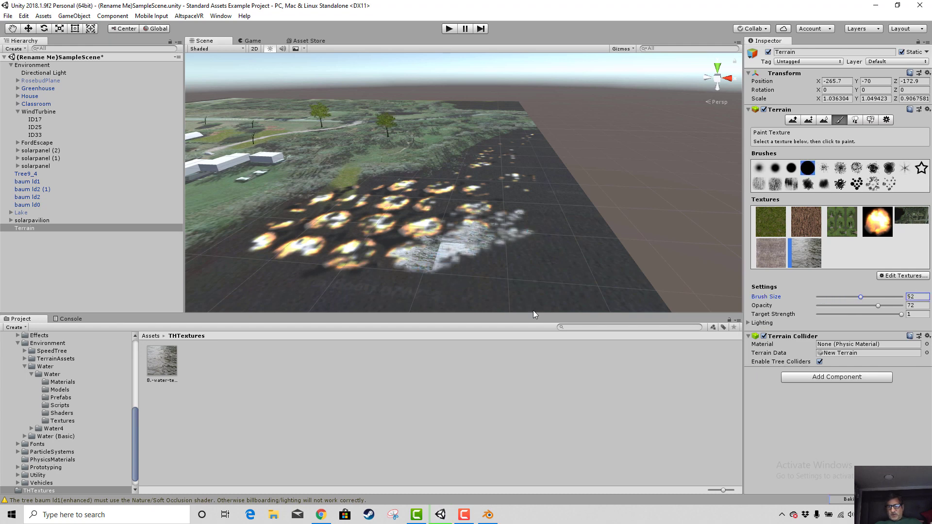
mouse_move(533, 311)
mouse_down()
mouse_move(493, 270)
mouse_move(500, 218)
mouse_move(327, 264)
mouse_move(530, 234)
mouse_move(518, 202)
mouse_move(456, 209)
mouse_move(529, 160)
mouse_move(523, 176)
mouse_move(588, 261)
mouse_move(416, 260)
mouse_move(389, 233)
mouse_move(319, 246)
mouse_move(490, 169)
mouse_move(564, 154)
mouse_up()
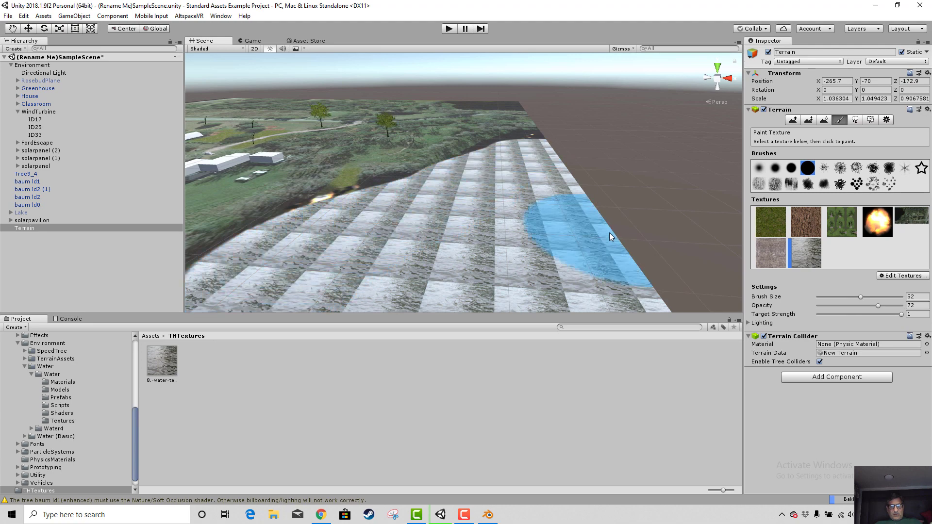
scroll(608, 236, down, 3)
mouse_move(500, 260)
mouse_down()
mouse_move(416, 273)
mouse_move(535, 271)
mouse_up()
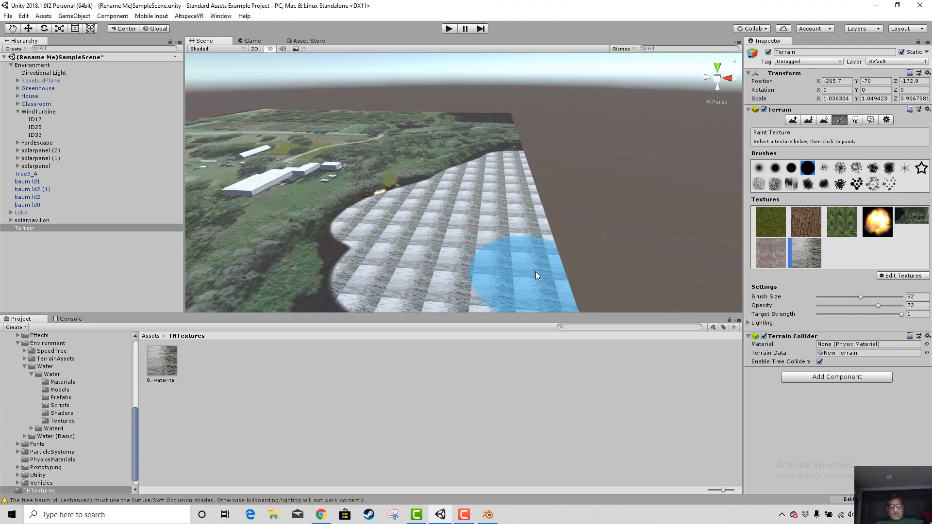
- Try water texture tiling sizes of 40 in X and 2 by 2, and examine the painted lake up close
double_click(809, 261)
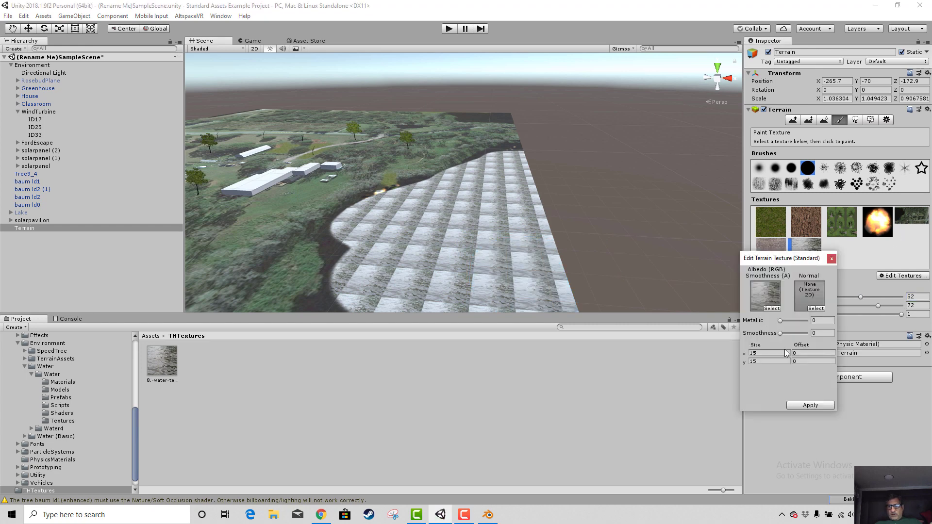
click(761, 354)
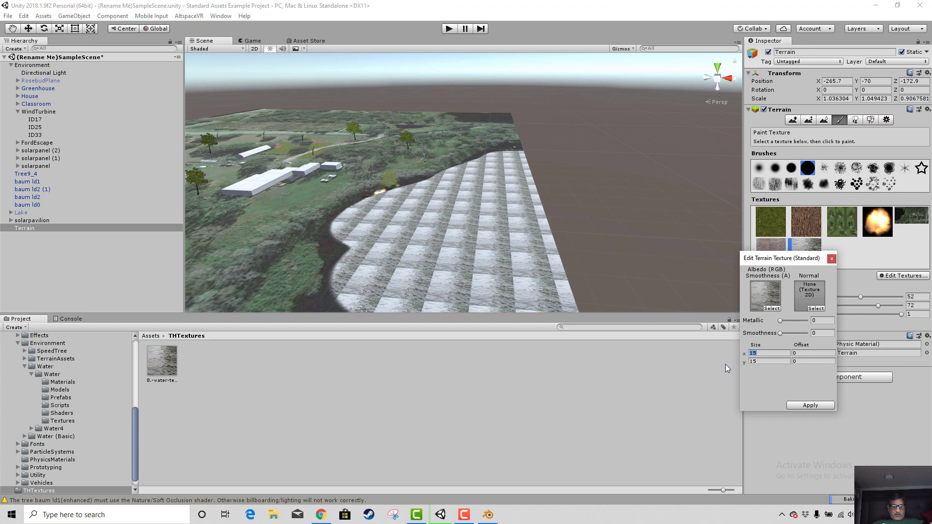
text(40)
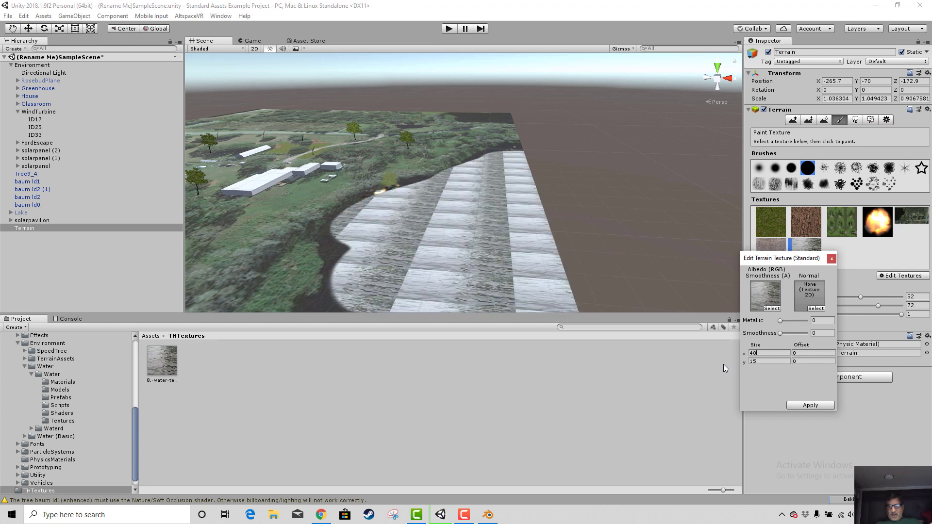
click(742, 355)
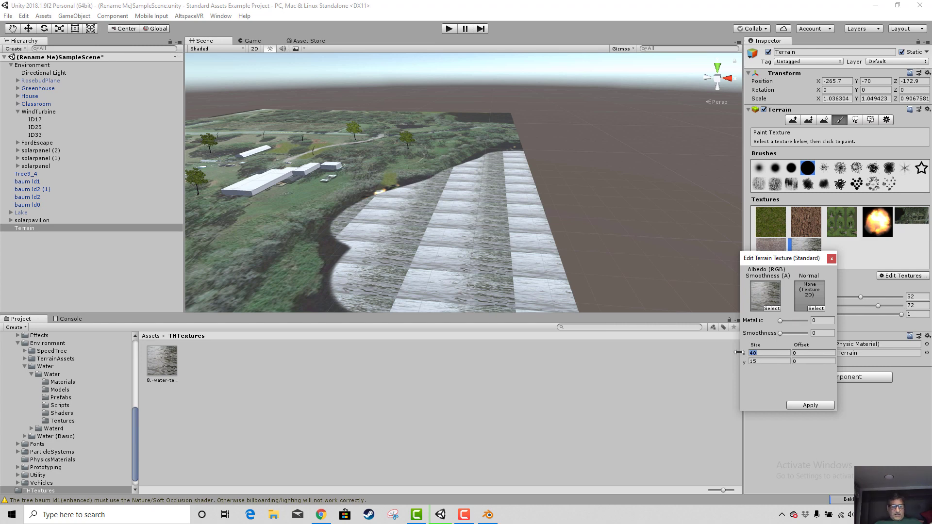
text(2)
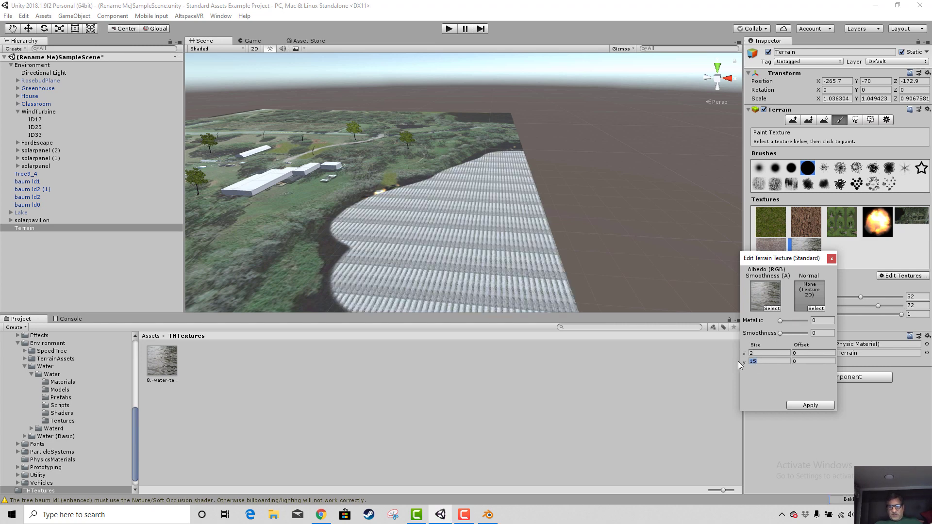
text(2)
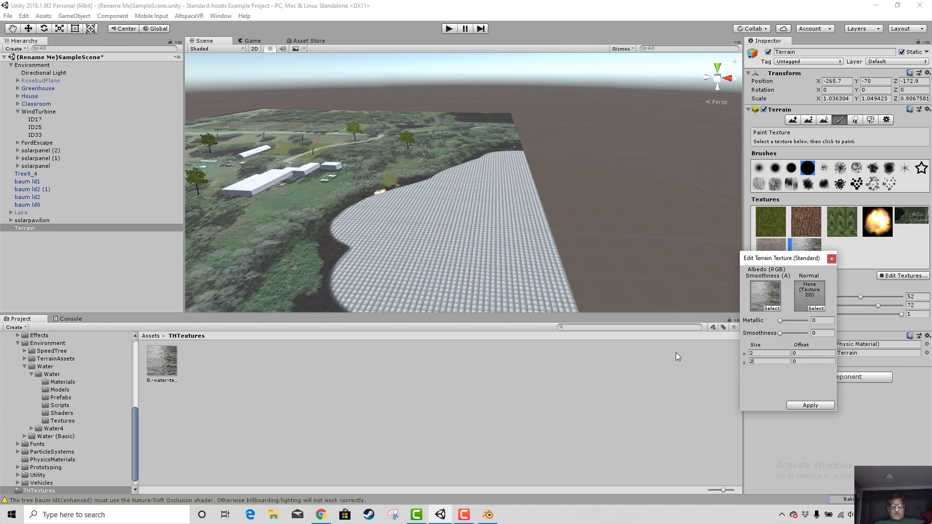
scroll(500, 260, up, 3)
scroll(535, 258, up, 3)
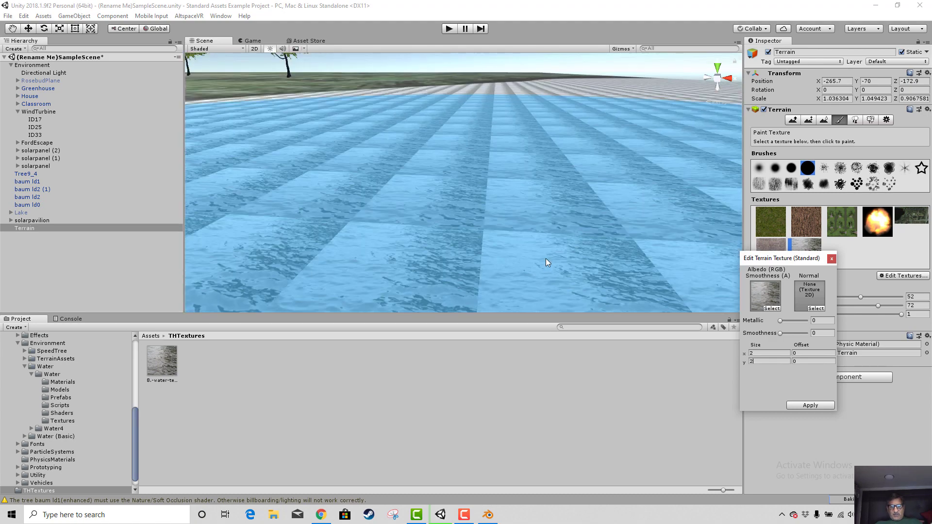
scroll(545, 259, down, 2)
scroll(549, 250, down, 5)
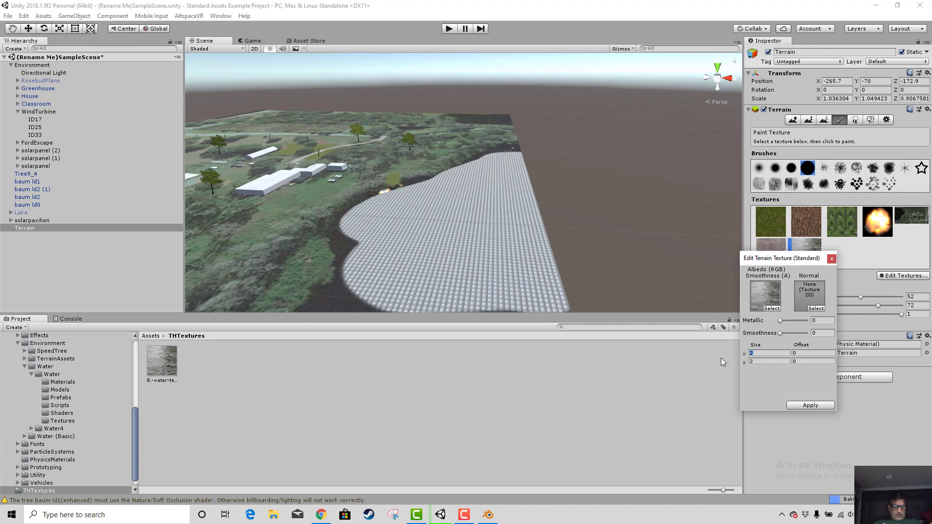
- Set the water texture's tiling size to 1000 in X and 1000 in Y
text(1000)
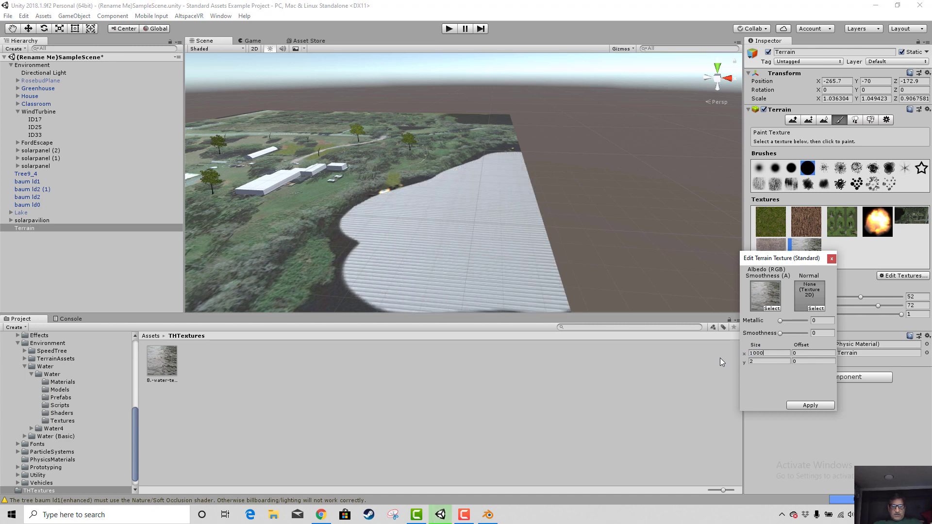
click(760, 363)
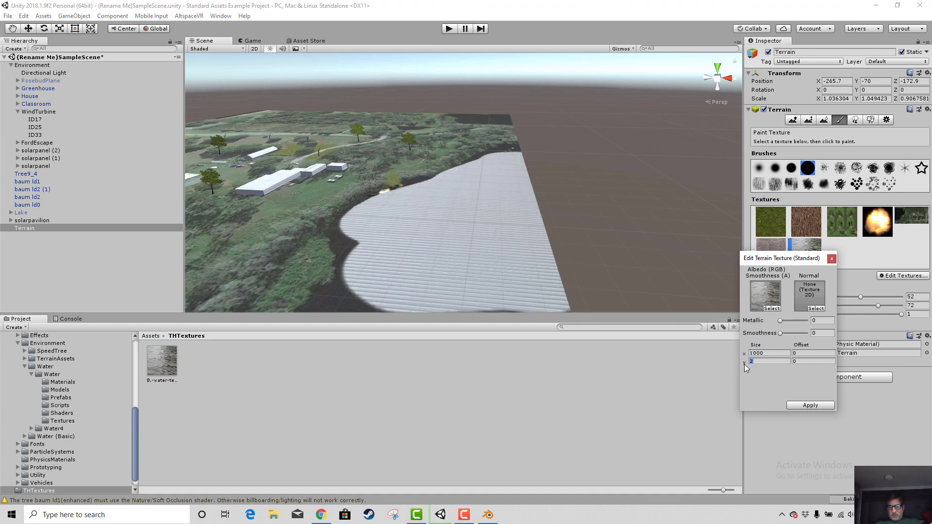
text(1000)
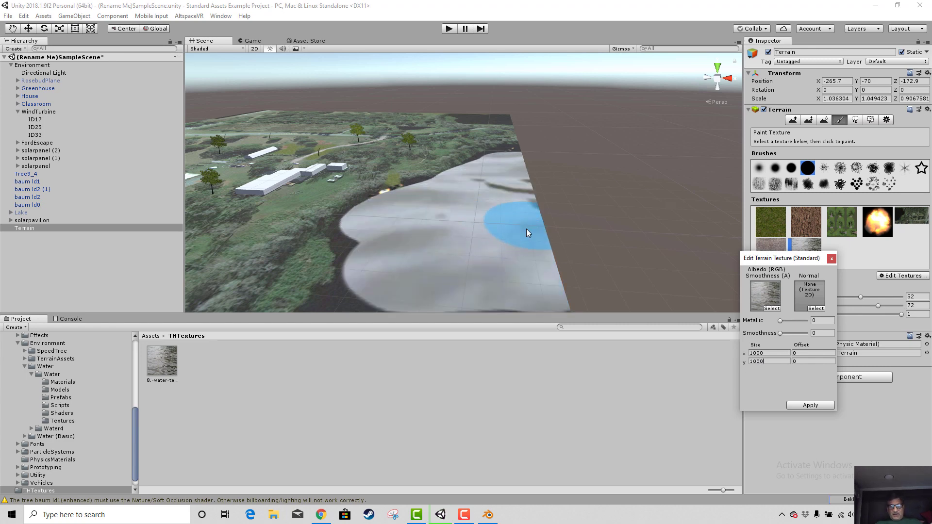
- Paint the water texture over the remaining dark strips along the lake's near end and shoreline
mouse_move(527, 229)
mouse_down()
mouse_move(387, 292)
mouse_move(398, 230)
mouse_move(443, 237)
mouse_move(520, 290)
mouse_up()
scroll(520, 290, down, 4)
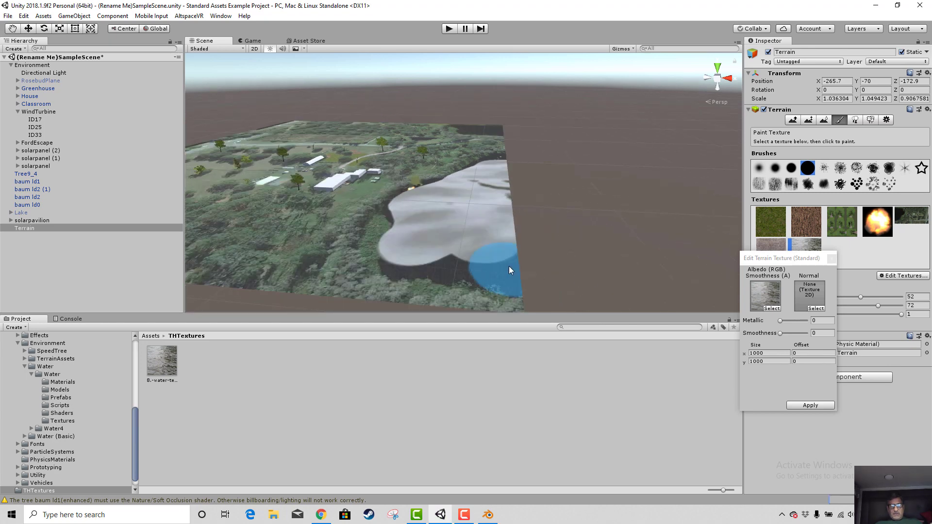
mouse_move(430, 255)
mouse_down()
mouse_move(418, 252)
mouse_move(419, 205)
mouse_move(428, 191)
mouse_move(468, 179)
mouse_up()
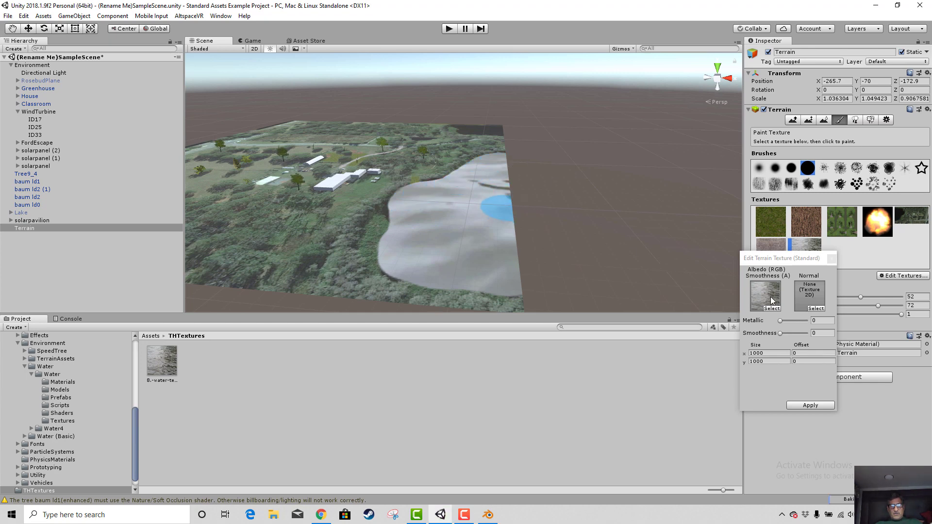
- Set the water terrain texture's tiling size to 100 in both x and y
click(756, 353)
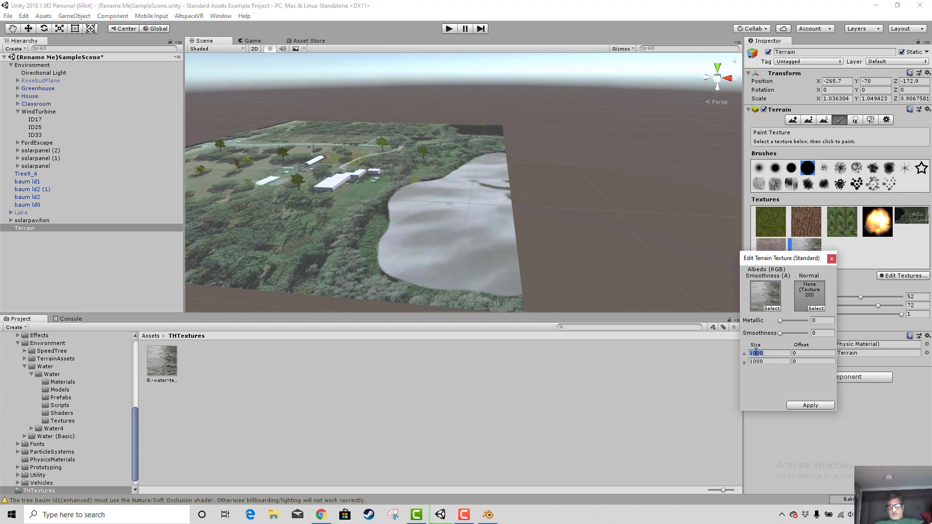
text(1)
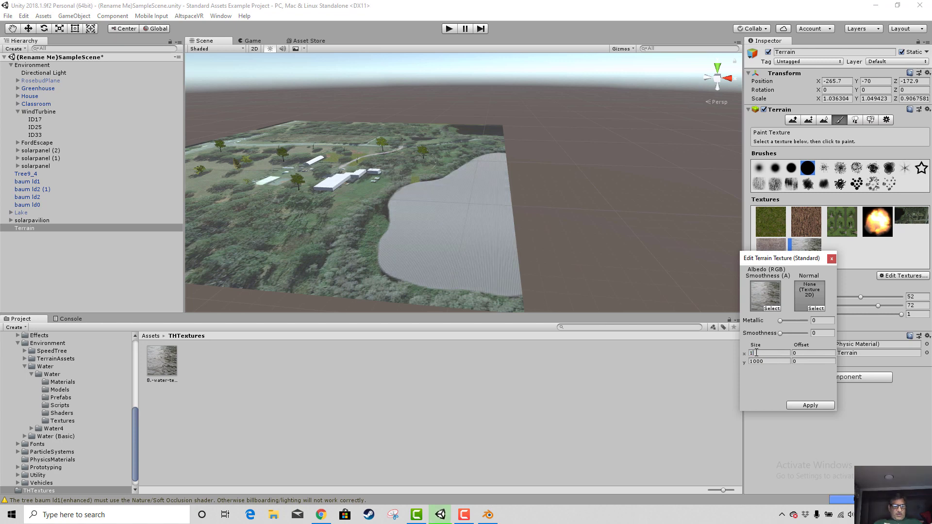
text(00)
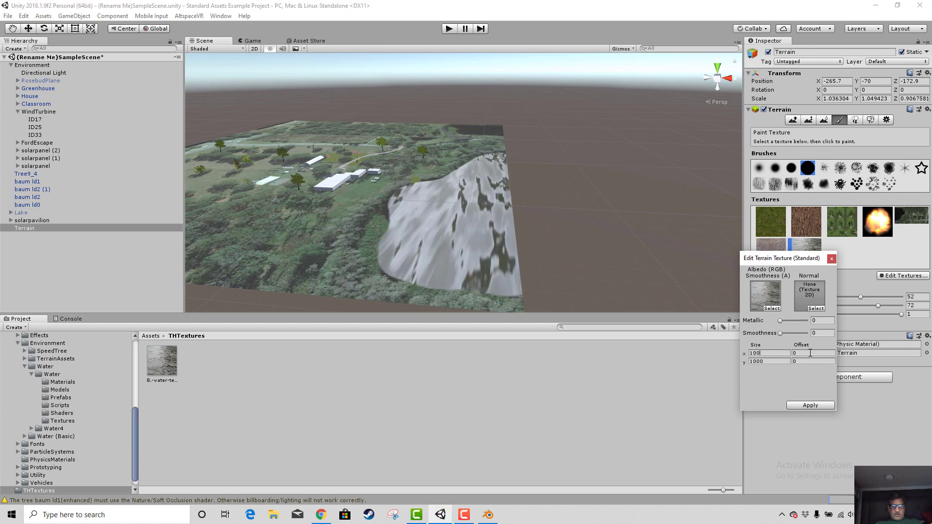
click(753, 362)
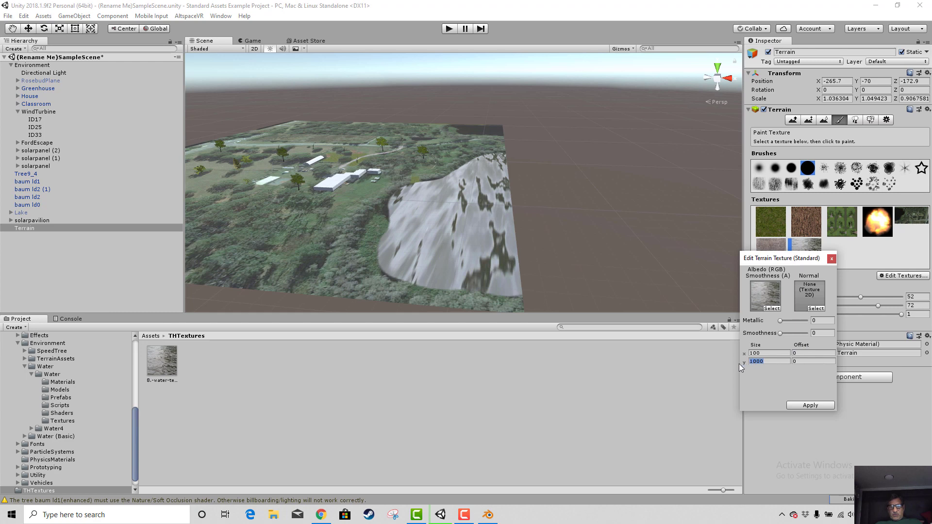
text(100)
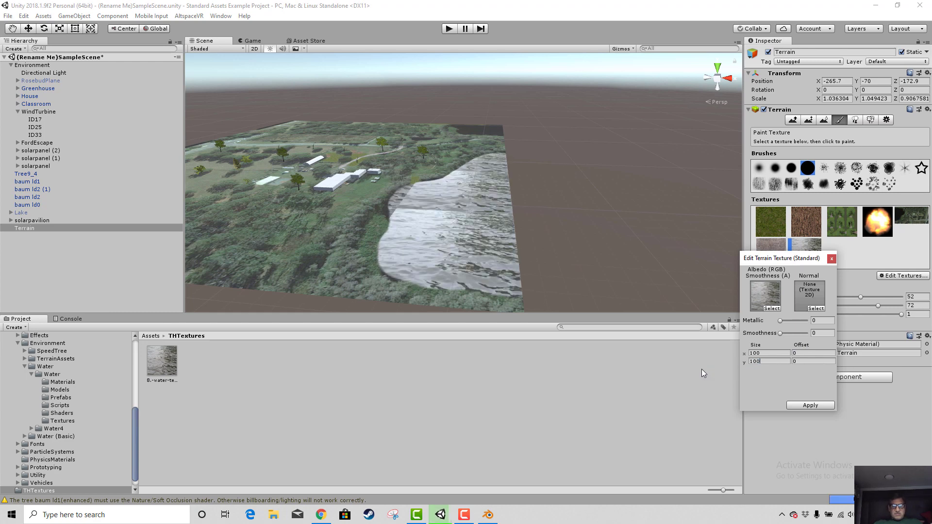
- Paint more water texture over the lake near its shoreline and its far end
click(415, 197)
mouse_move(416, 227)
mouse_down()
mouse_move(463, 249)
mouse_move(419, 258)
mouse_up()
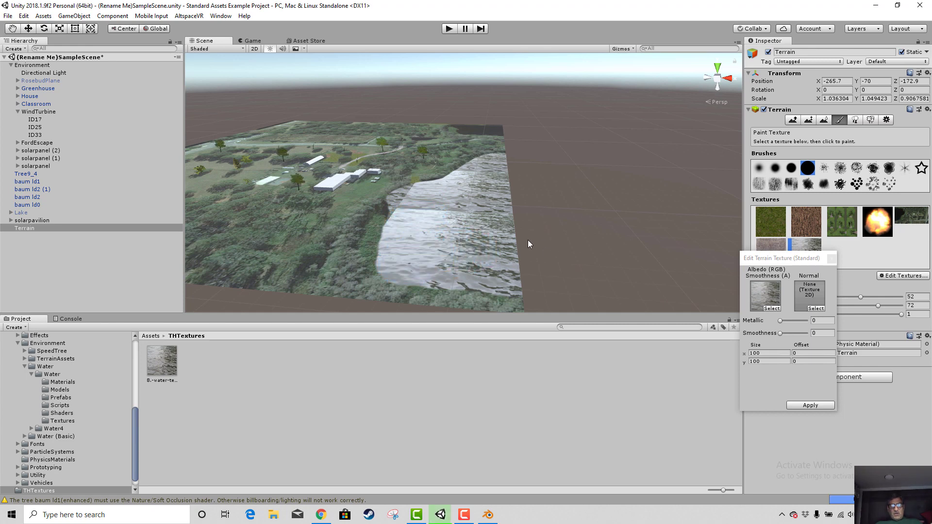
click(500, 166)
right_drag(476, 235, 515, 223)
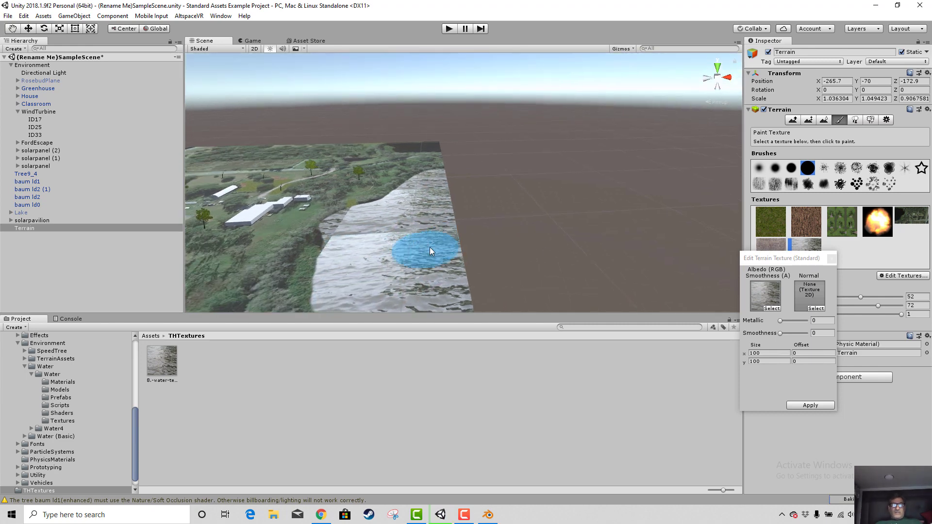
middle_drag(430, 246, 529, 240)
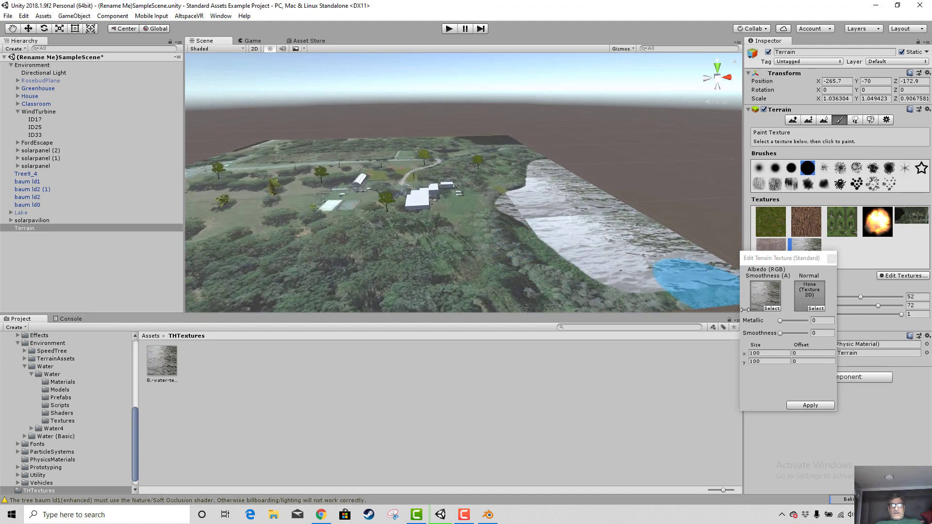
- Set the water terrain texture's tiling size to 150 in both x and y
click(763, 353)
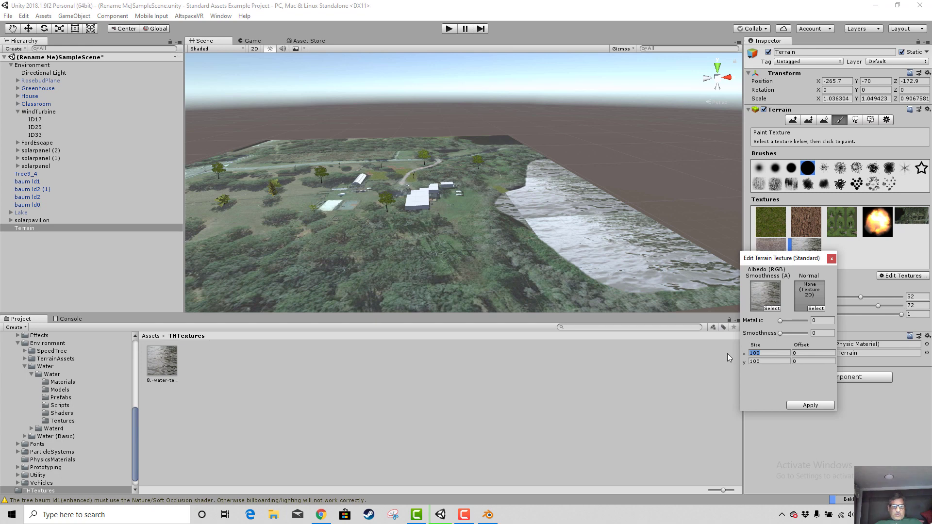
text(15)
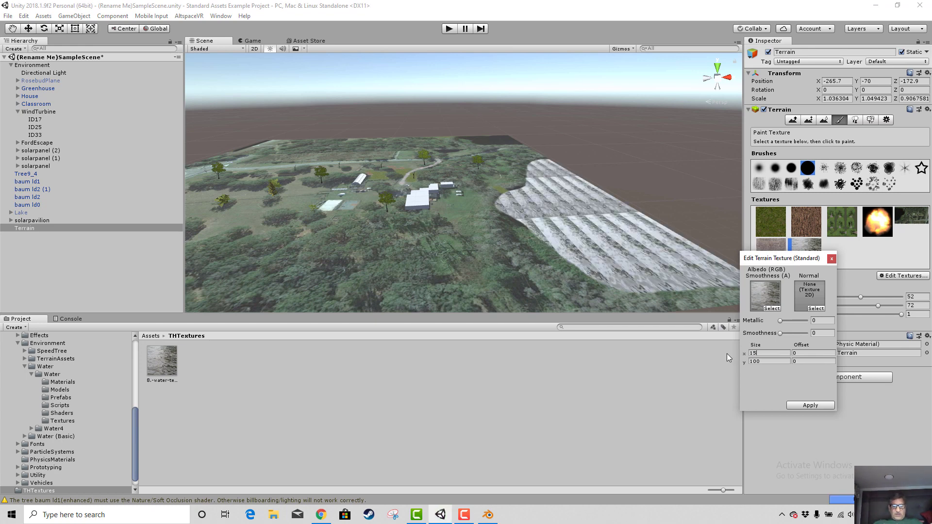
text(0)
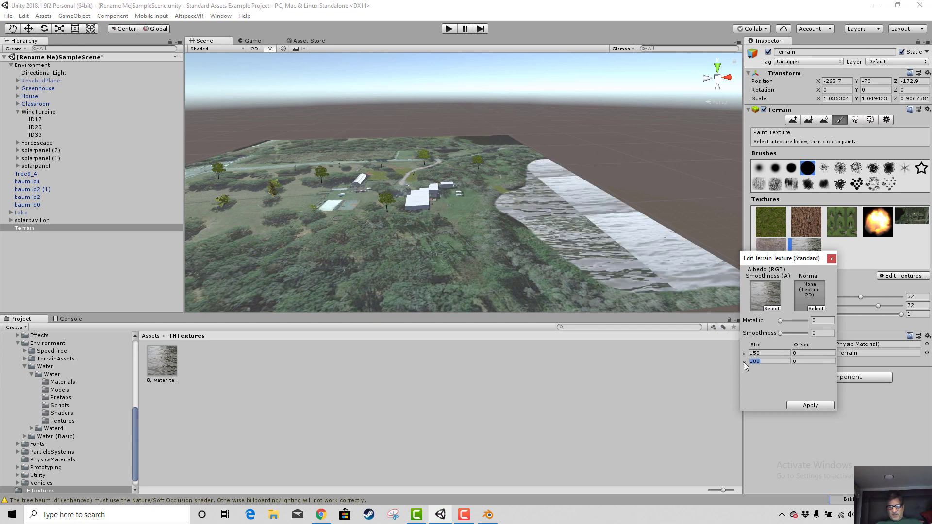
text(1)
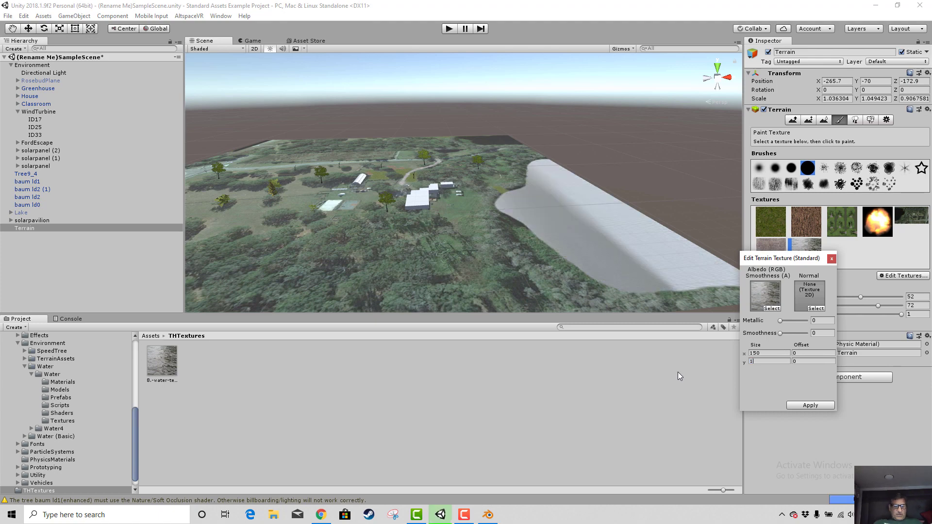
text(50)
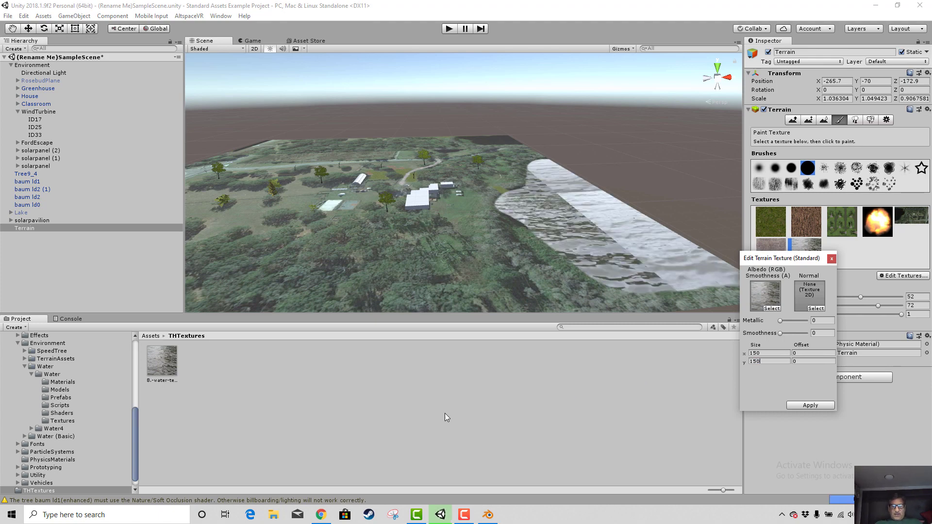
- Examine how the tiled water texture looks across the lake from several distances, and close the texture settings
scroll(615, 217, down, 1)
scroll(615, 218, up, 3)
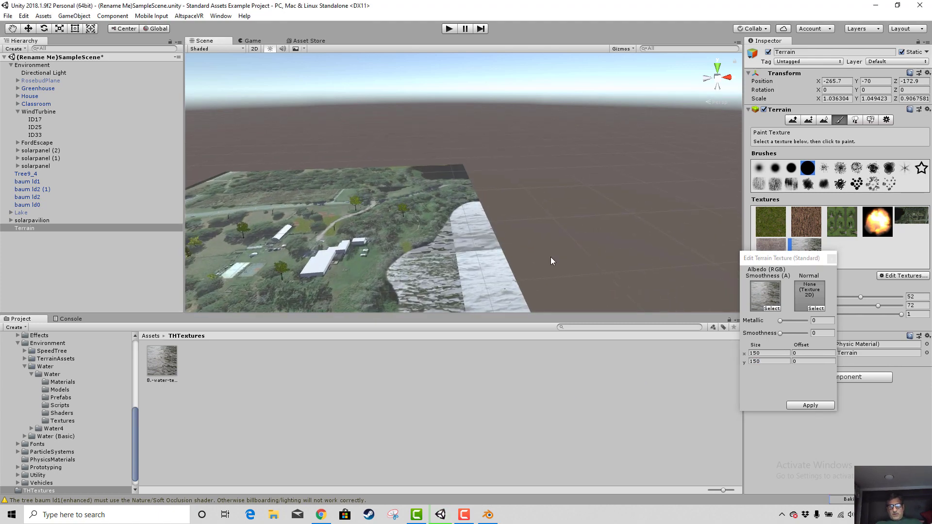
scroll(551, 252, up, 2)
scroll(518, 264, down, 5)
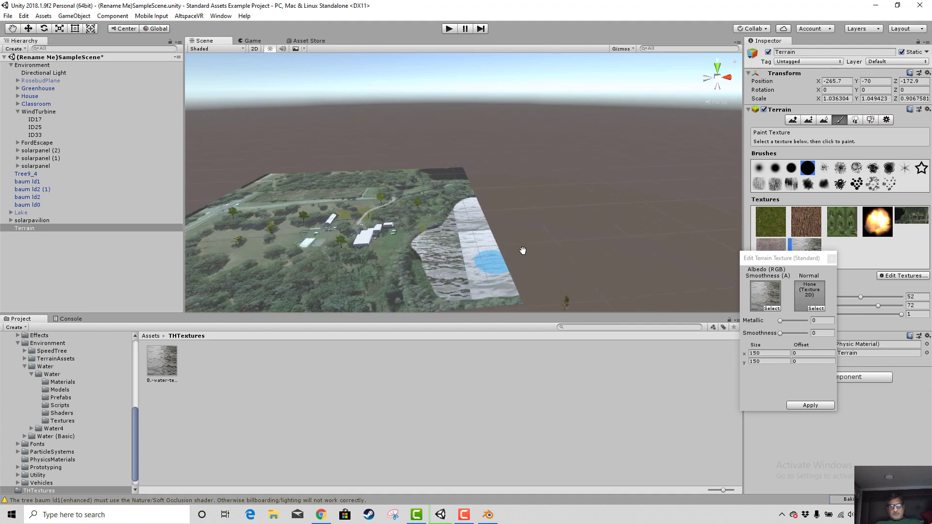
scroll(588, 256, up, 3)
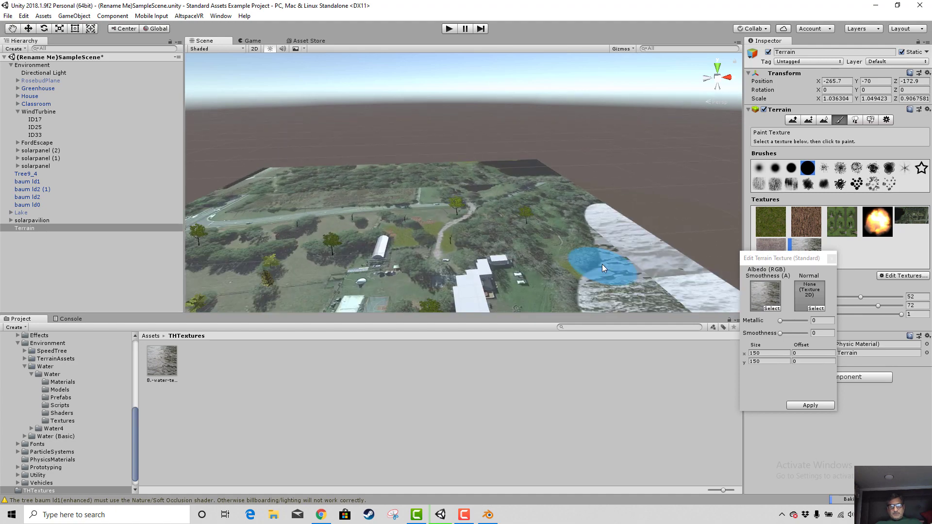
scroll(590, 179, up, 3)
middle_drag(589, 179, 547, 162)
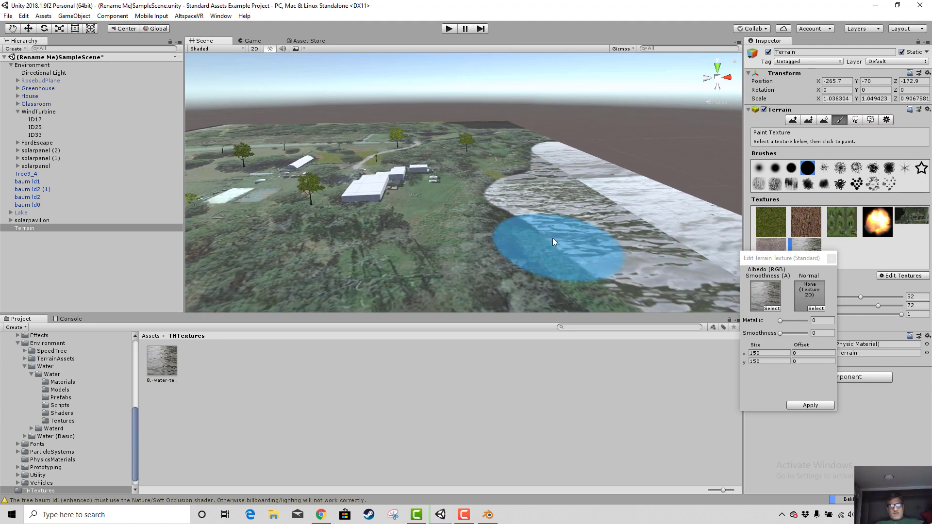
scroll(475, 241, up, 4)
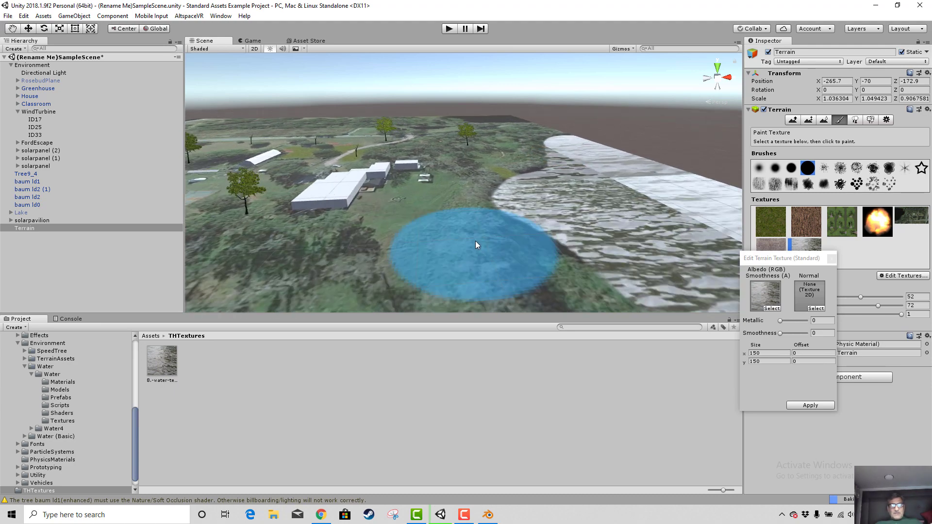
click(831, 258)
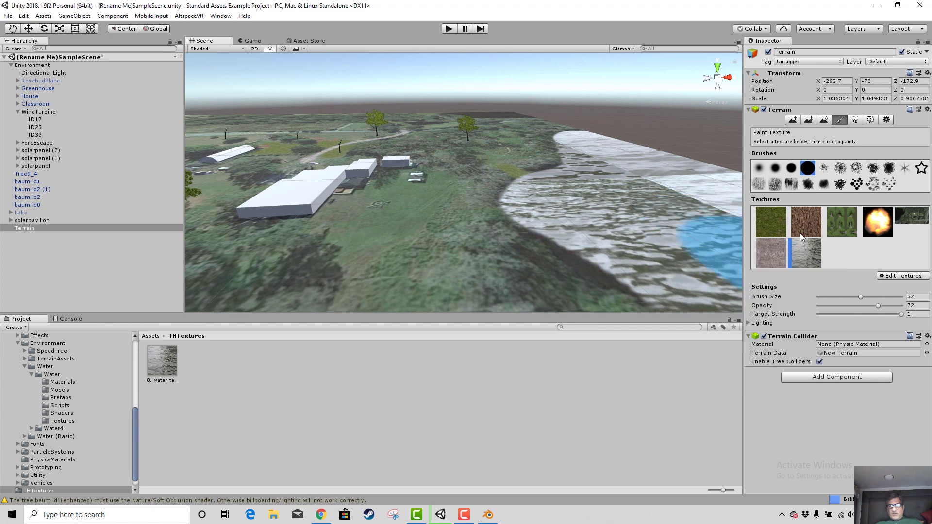
- Add a new terrain texture using GrassFrond02AlbedoAlpha as its albedo
click(891, 275)
click(873, 279)
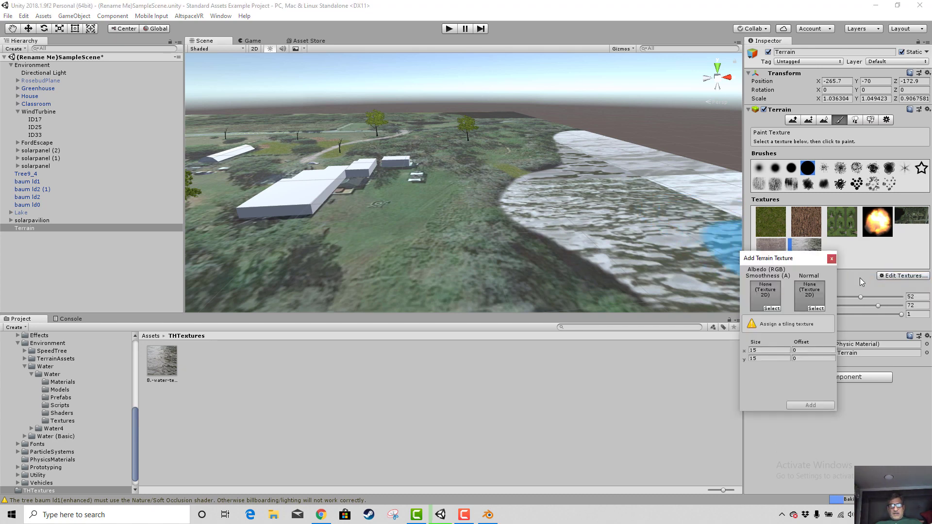
click(772, 308)
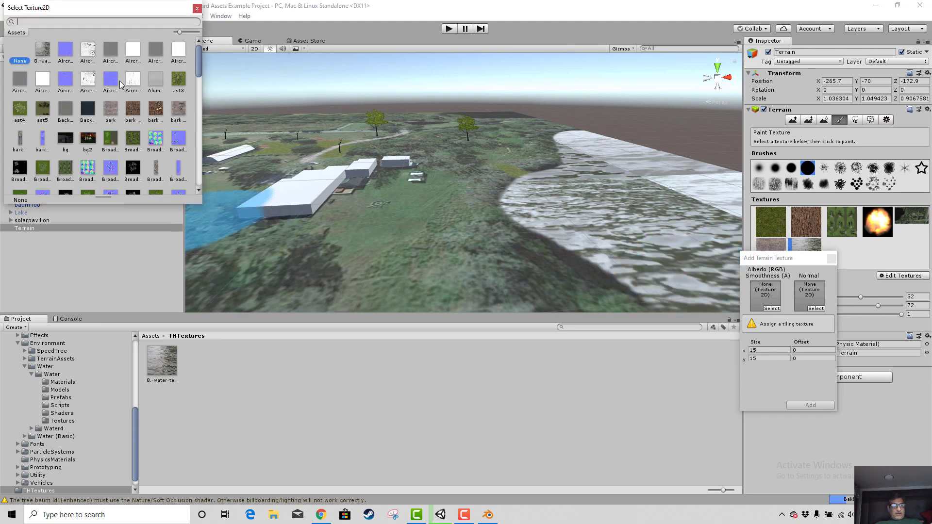
scroll(120, 97, down, 5)
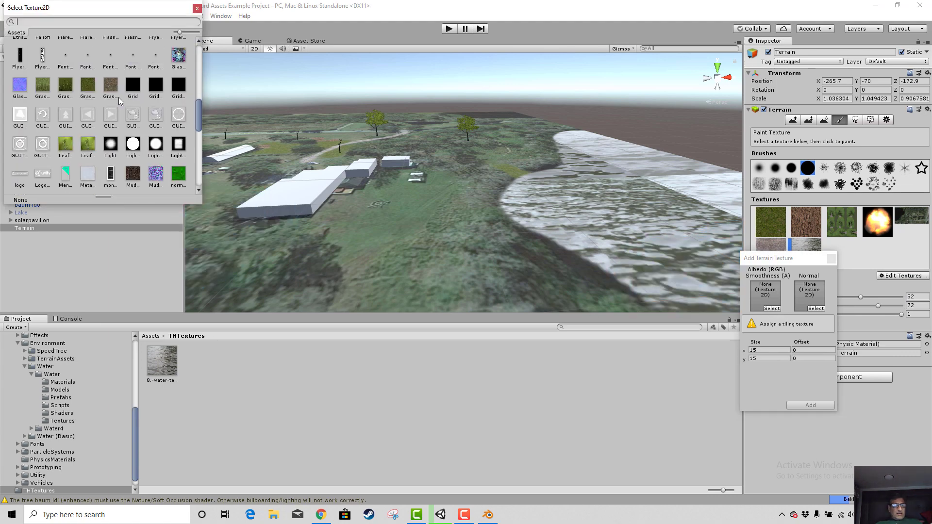
scroll(119, 97, down, 5)
scroll(117, 99, down, 3)
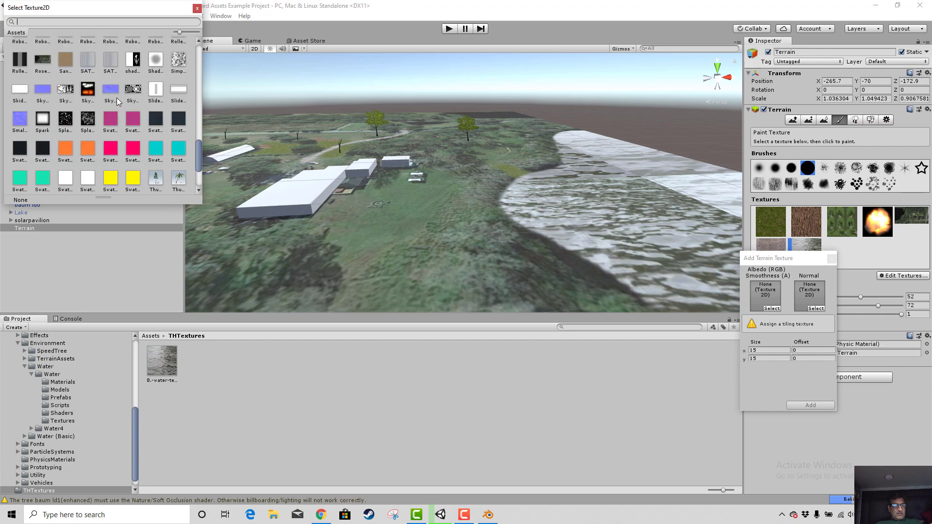
scroll(116, 101, down, 2)
scroll(116, 100, up, 9)
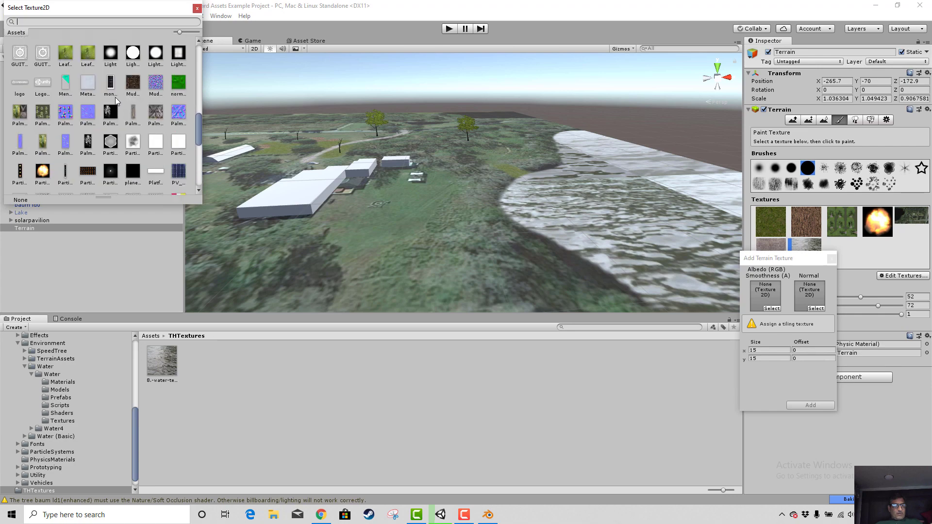
scroll(117, 101, up, 2)
scroll(110, 119, up, 1)
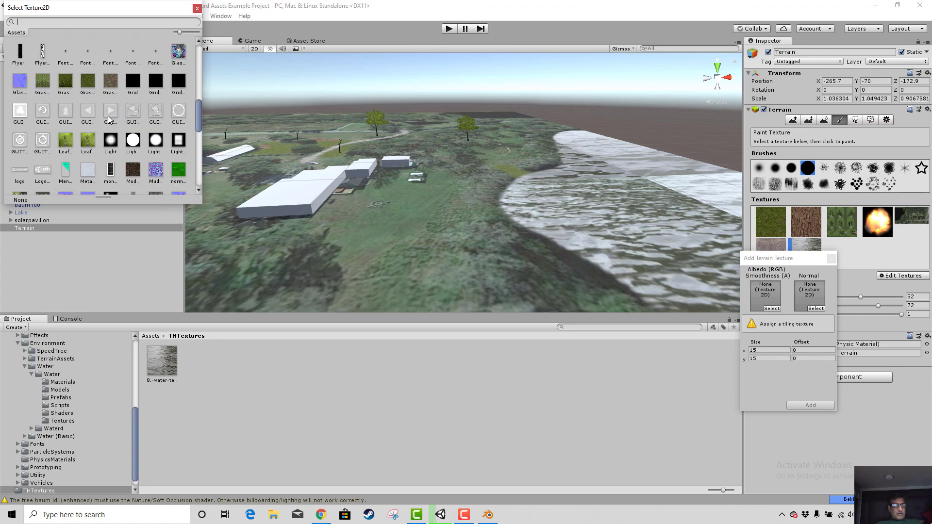
click(66, 83)
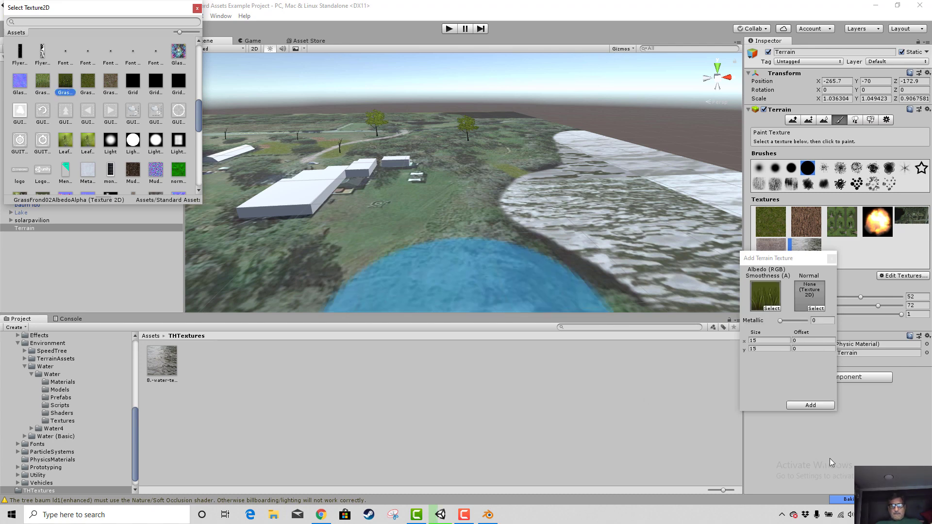
click(794, 406)
click(794, 406)
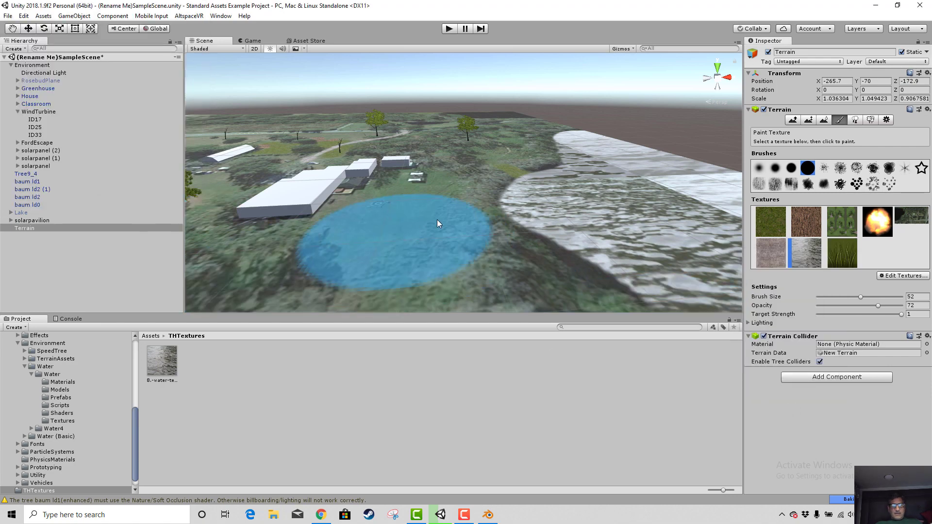
- Set the terrain paint brush size to 24
scroll(456, 265, down, 3)
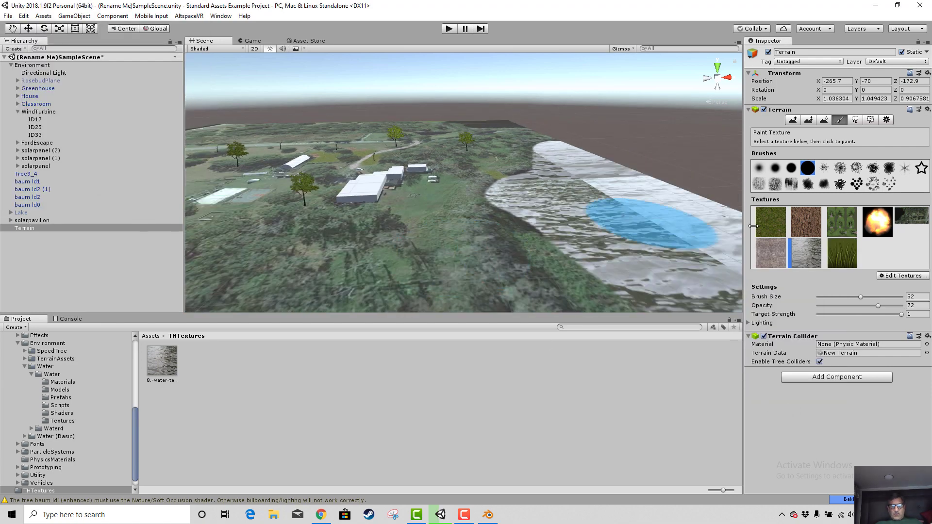
click(838, 297)
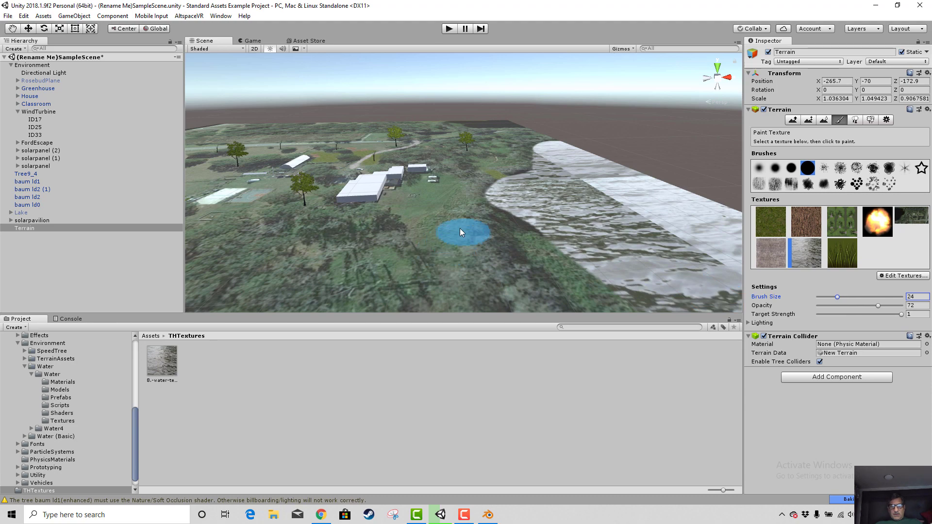
drag(456, 227, 482, 249)
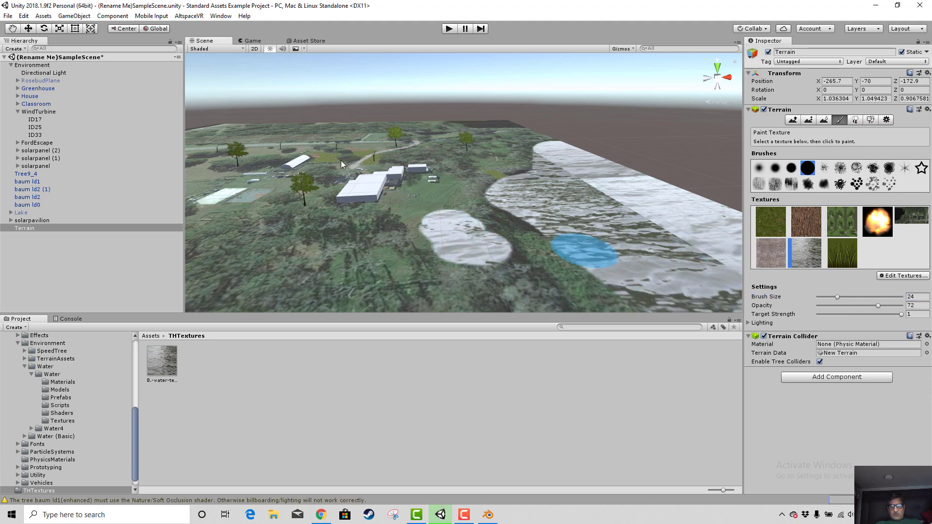
click(27, 18)
click(31, 28)
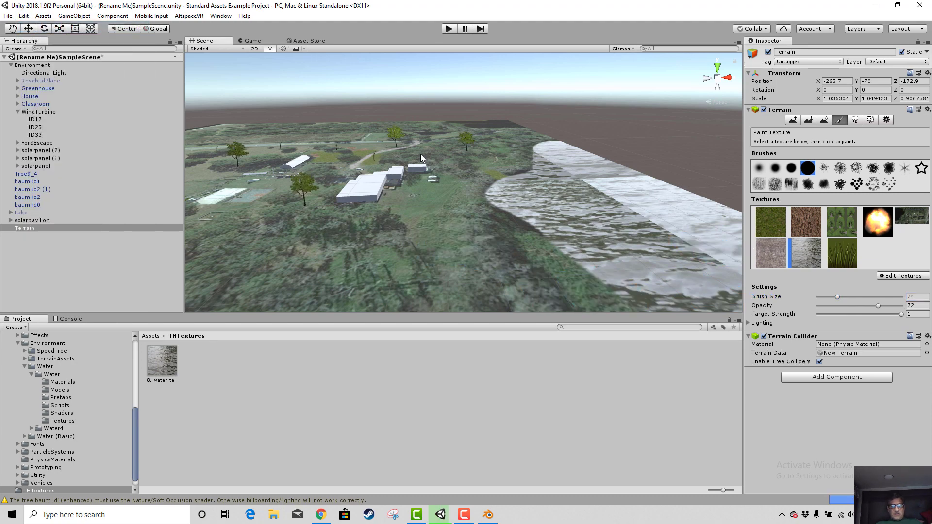
- Paint patches of the new grass texture on the ground between the buildings and the lake, and undo the last stroke
click(841, 252)
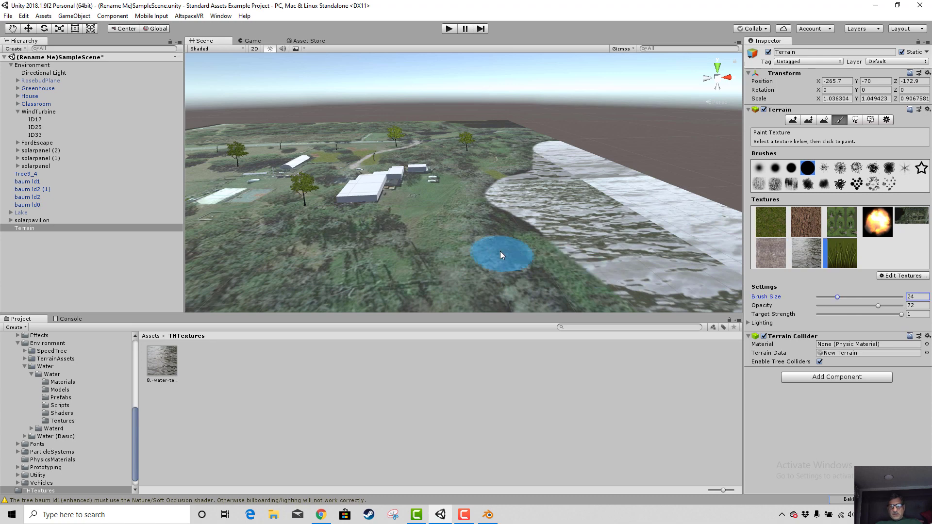
drag(491, 250, 439, 250)
click(445, 223)
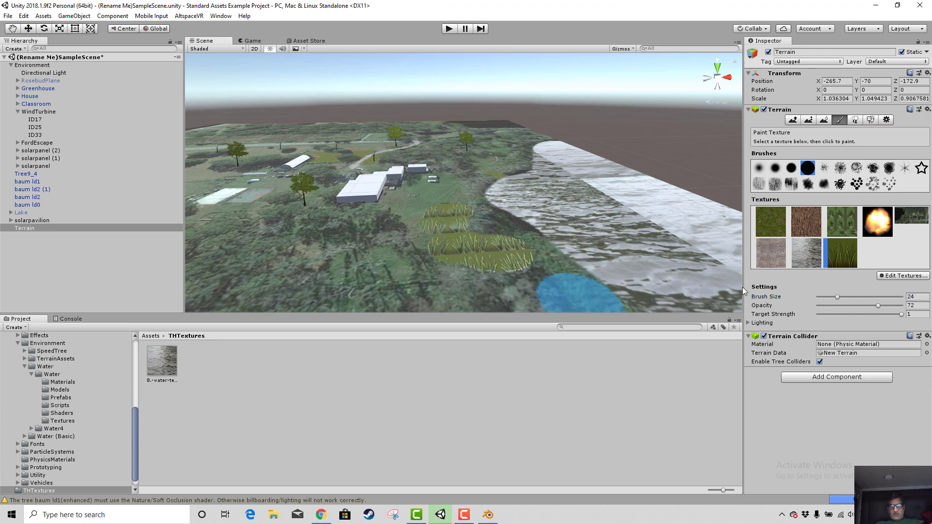
click(24, 16)
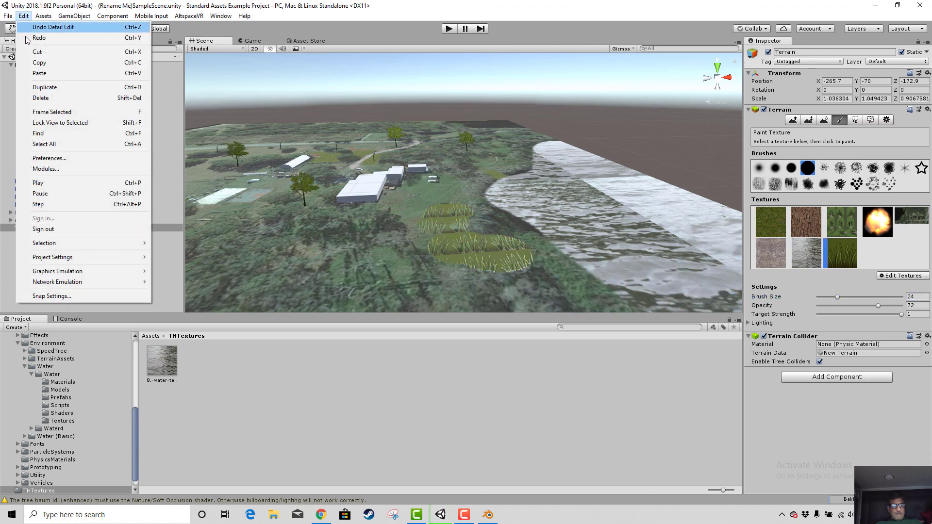
click(42, 27)
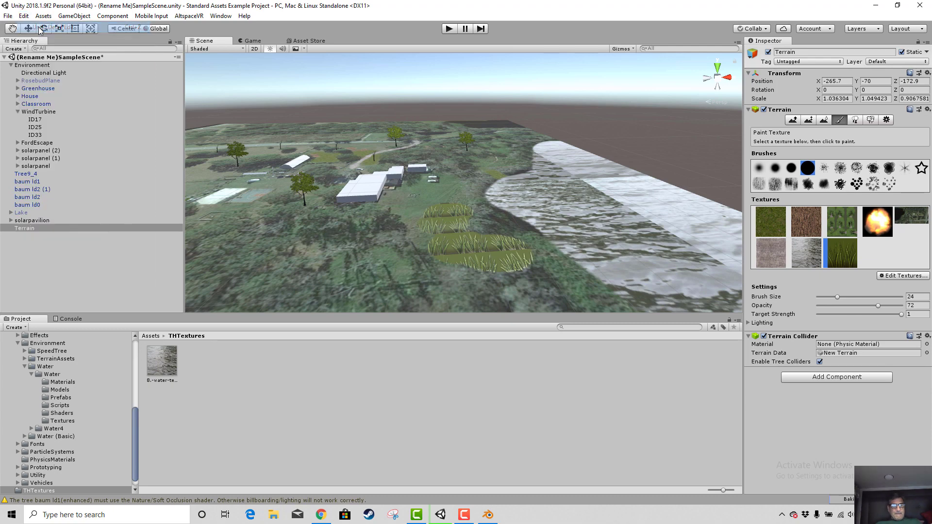
- Undo the remaining grass texture strokes on the ground between the buildings and the lake
click(23, 15)
click(43, 28)
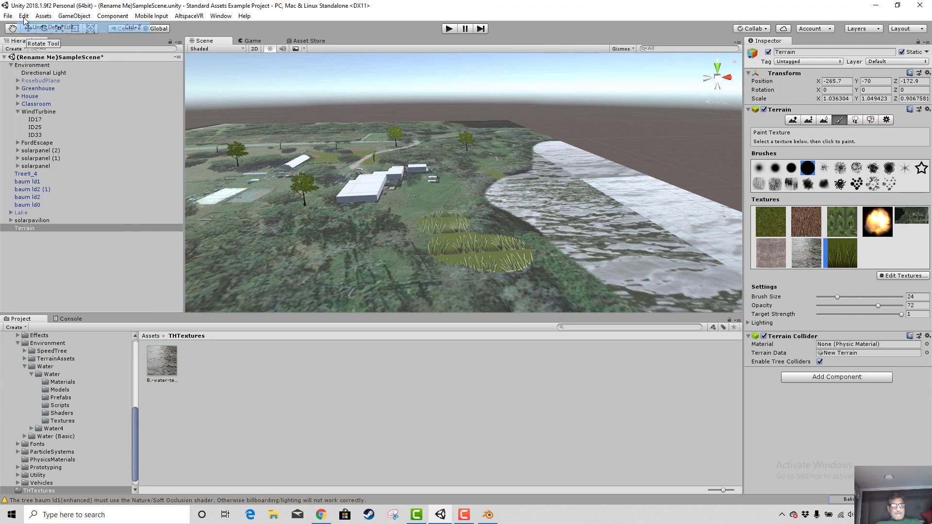
click(24, 16)
click(38, 27)
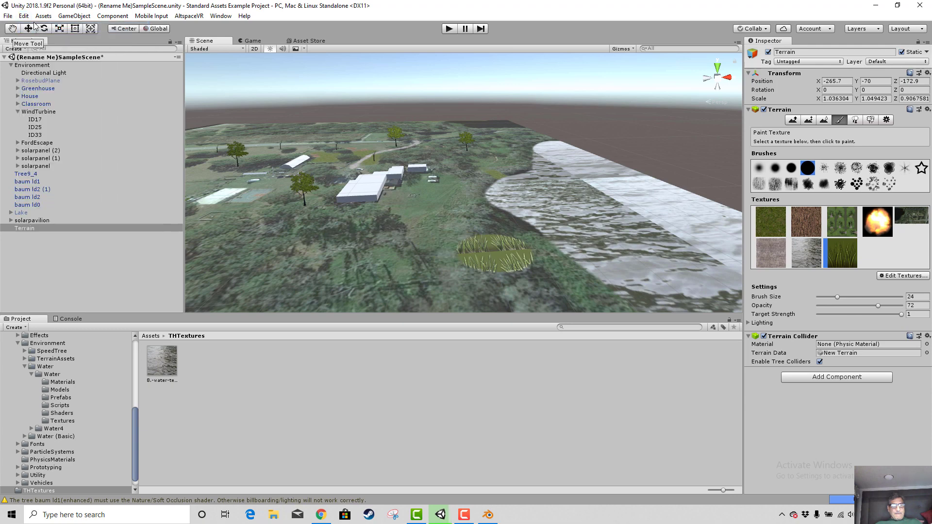
click(28, 16)
click(39, 27)
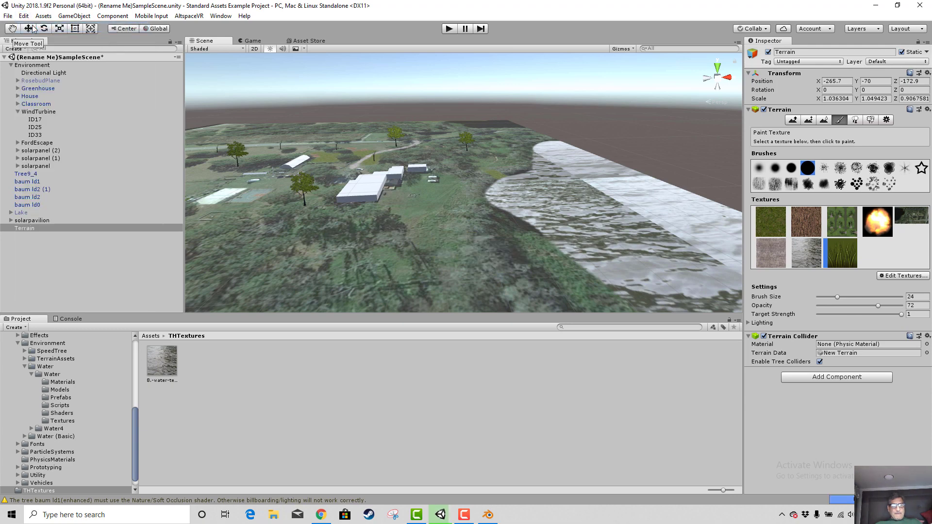
- Add a new terrain texture using GrassRockyAlbedo as its albedo
click(906, 277)
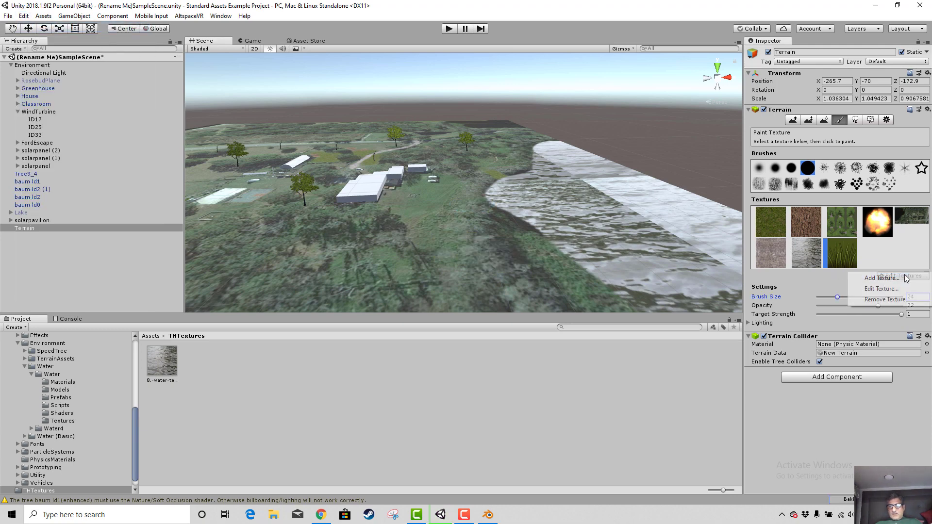
click(902, 278)
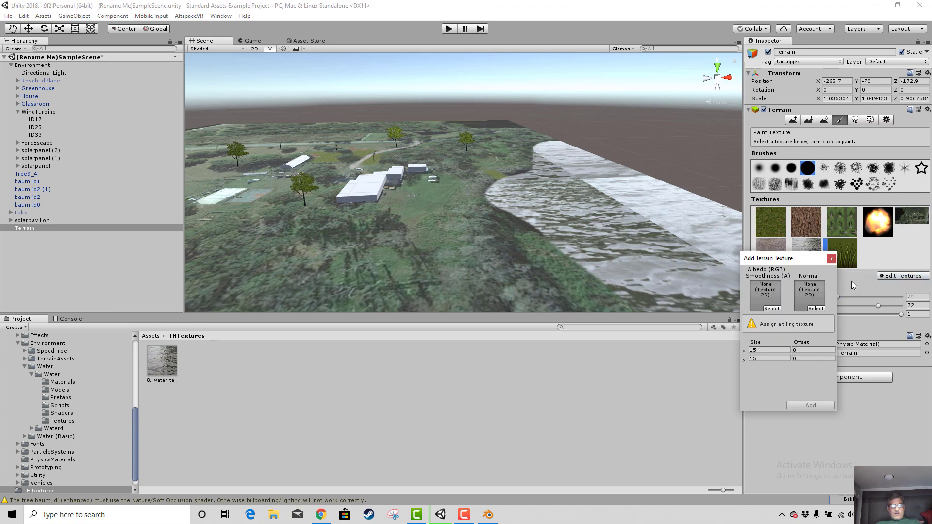
click(772, 309)
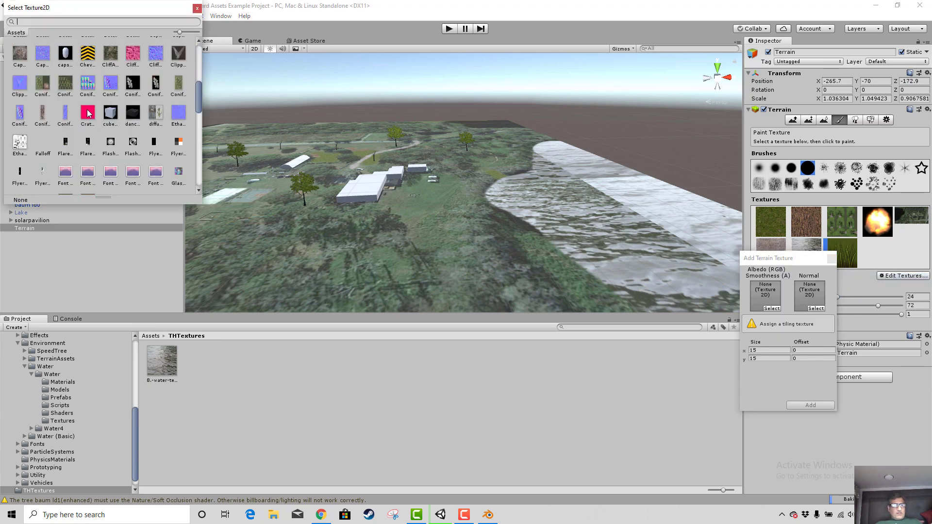
scroll(88, 113, down, 2)
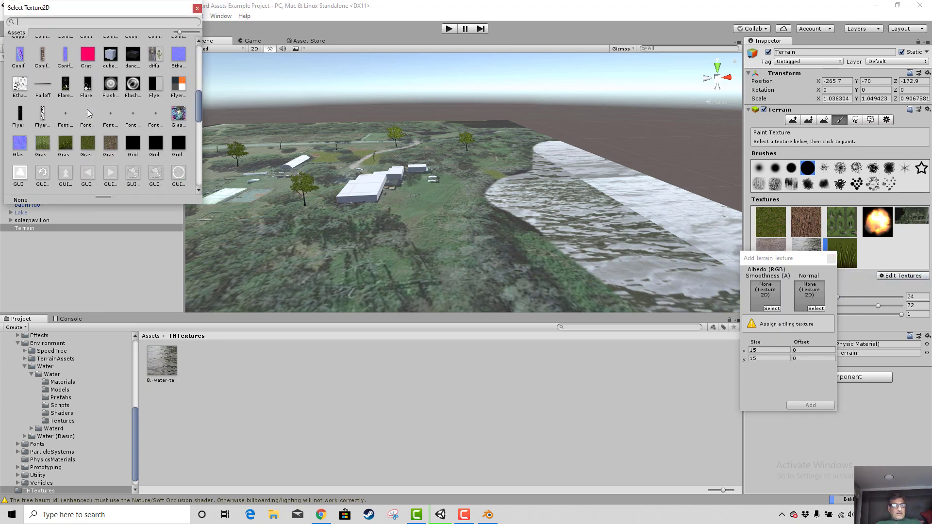
click(112, 144)
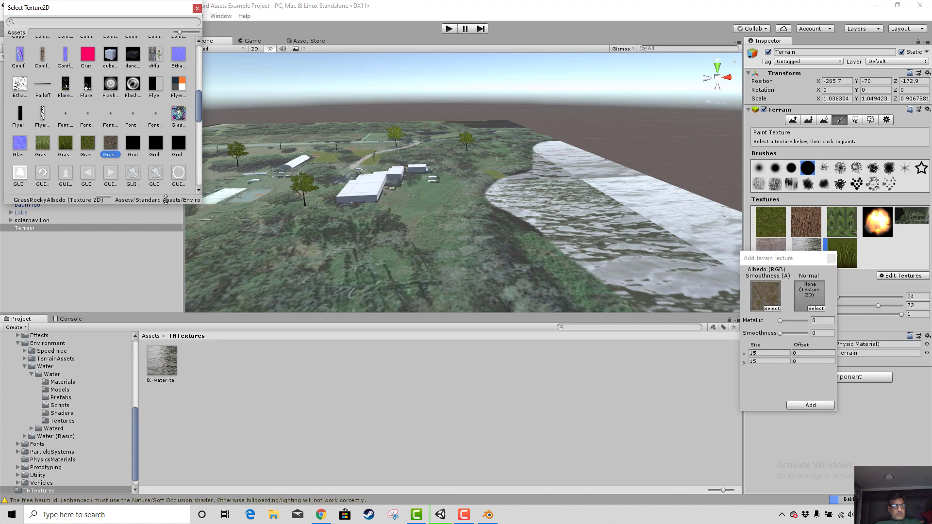
click(810, 405)
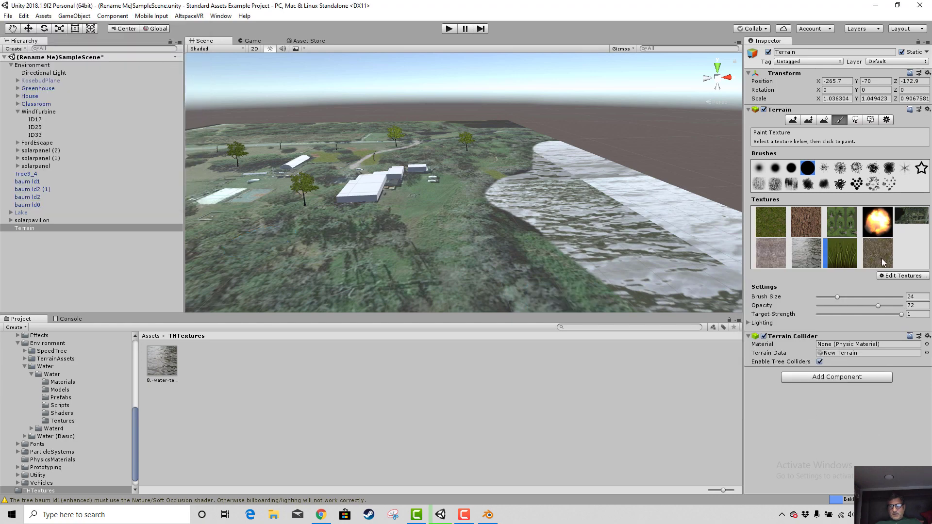
- Paint a test patch of the rocky grass texture on the ground near the lake, and undo it
click(475, 260)
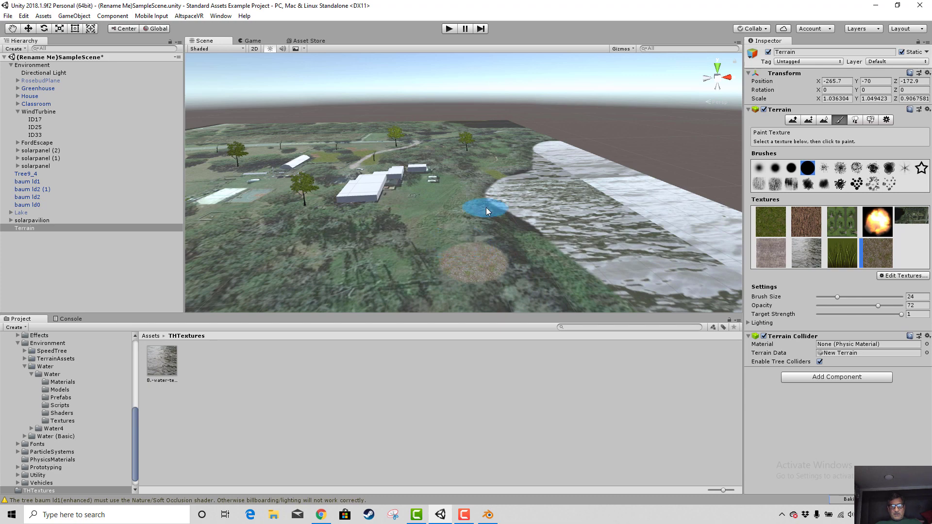
scroll(486, 209, down, 1)
click(24, 16)
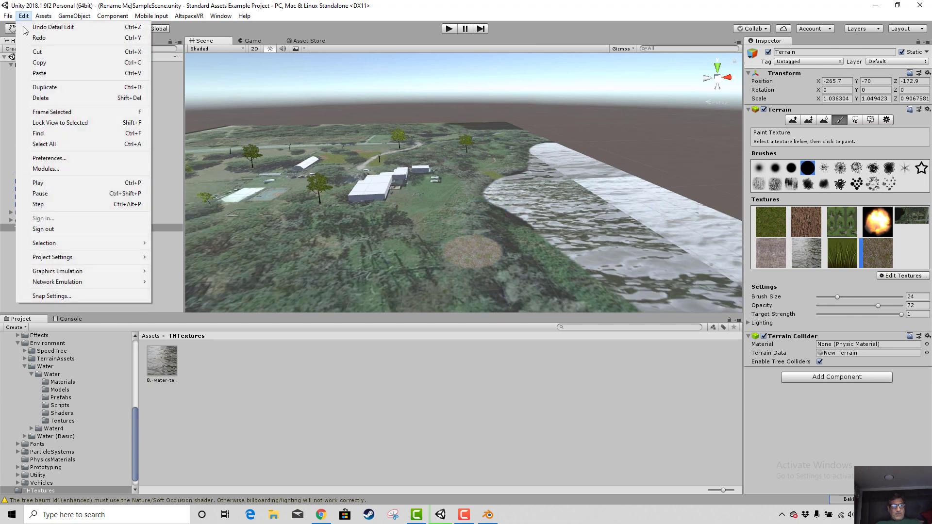
click(34, 28)
- Paint the rocky grass texture across the open field around the trees beside the road
scroll(306, 165, down, 2)
middle_drag(303, 171, 429, 229)
scroll(430, 229, up, 5)
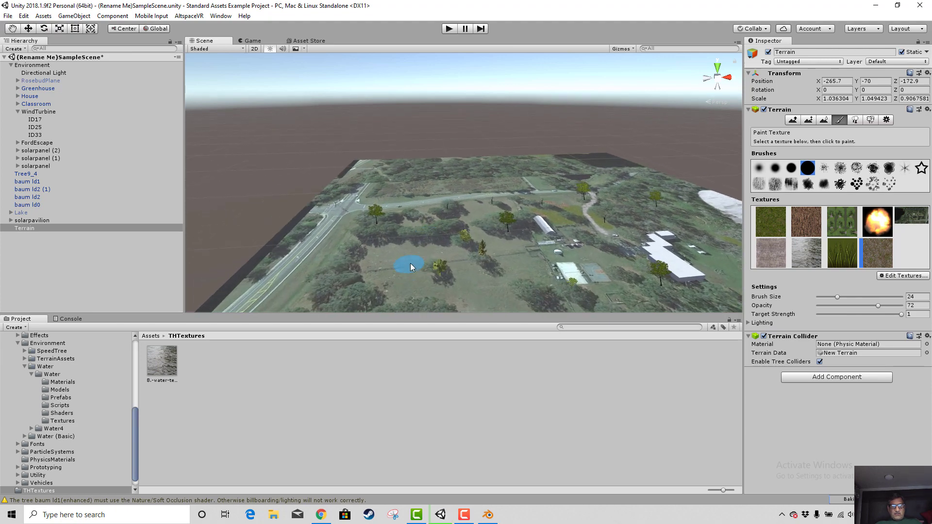
scroll(393, 241, up, 5)
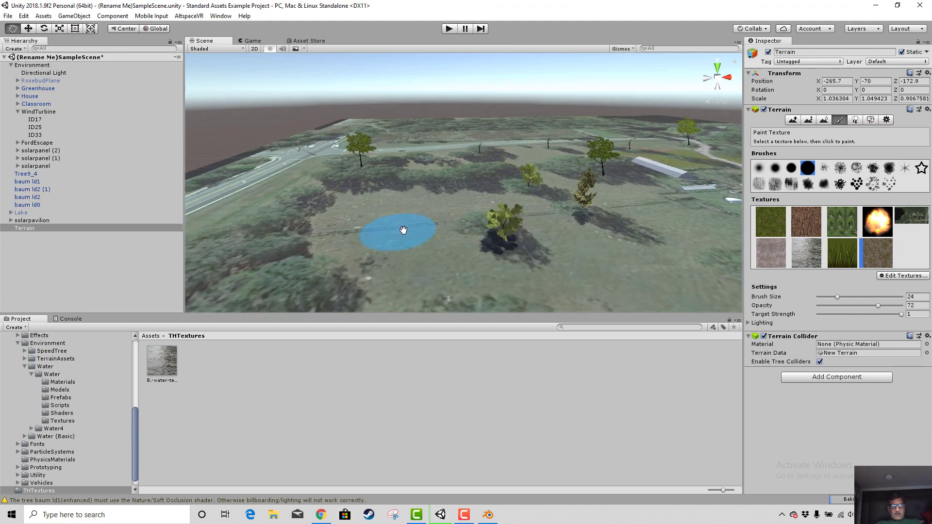
mouse_move(366, 276)
mouse_down()
mouse_move(409, 263)
mouse_move(362, 250)
mouse_move(307, 264)
mouse_move(383, 246)
mouse_move(417, 263)
mouse_move(479, 253)
mouse_move(602, 255)
mouse_move(665, 220)
mouse_move(643, 210)
mouse_move(633, 262)
mouse_up()
scroll(409, 220, down, 5)
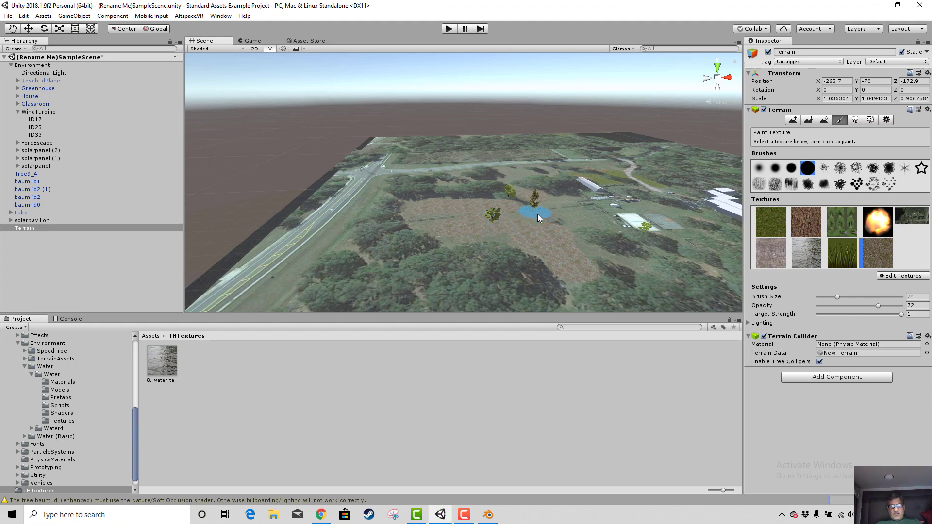
scroll(546, 243, up, 2)
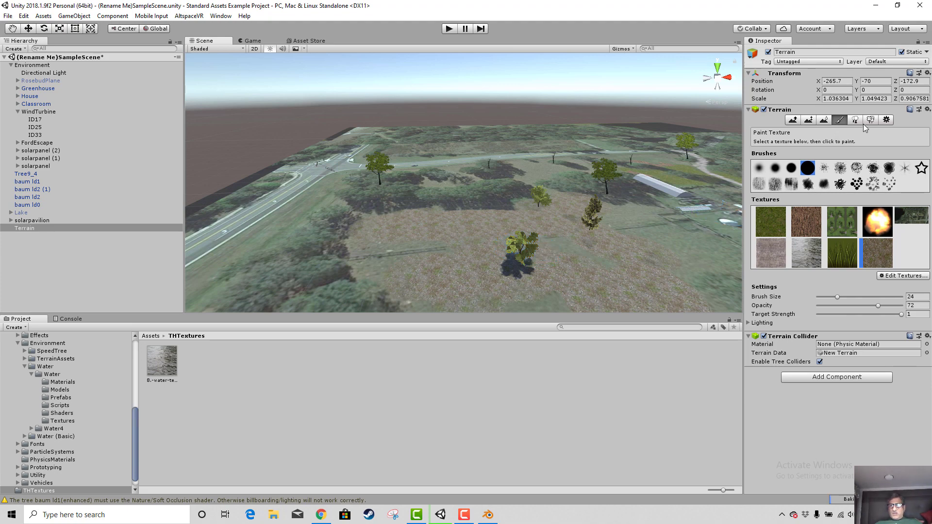
- Paint a baum ld1(enhanced) terrain tree in the shadowed area at the field's far edge
click(855, 120)
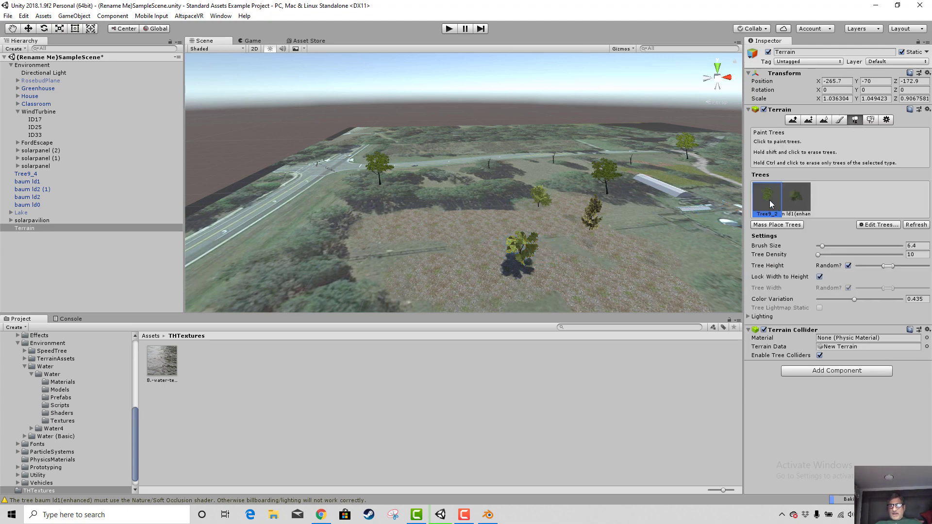
click(796, 199)
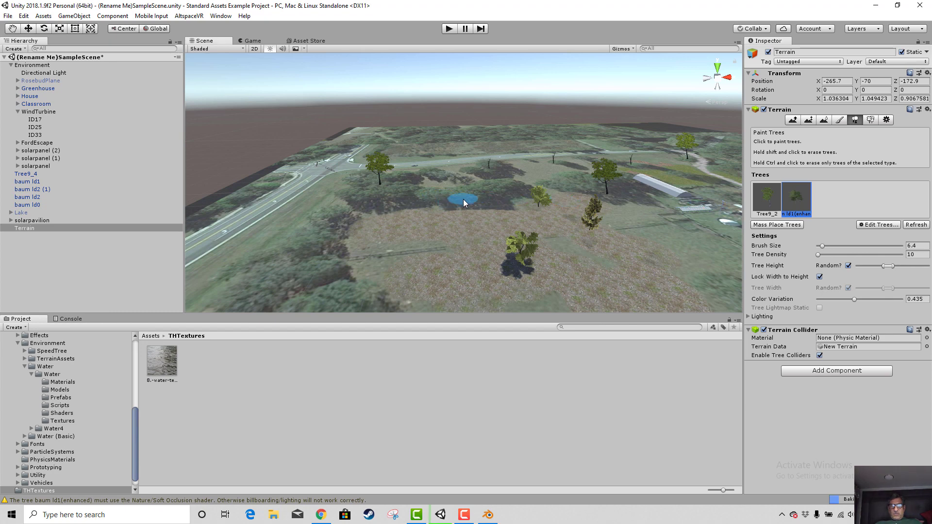
click(494, 196)
- Set the tree brush size to 11.6, choose the Tree9_2 tree, and turn off random tree height
drag(822, 246, 827, 248)
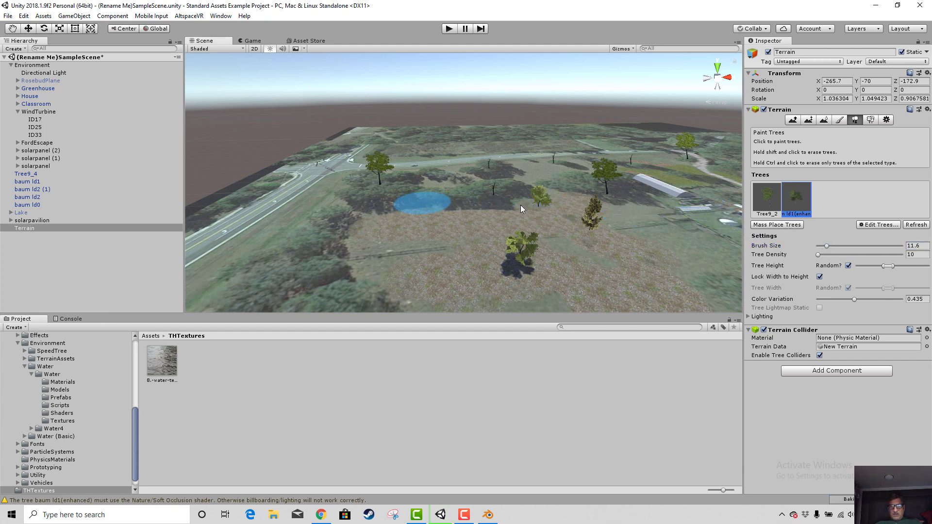
click(766, 198)
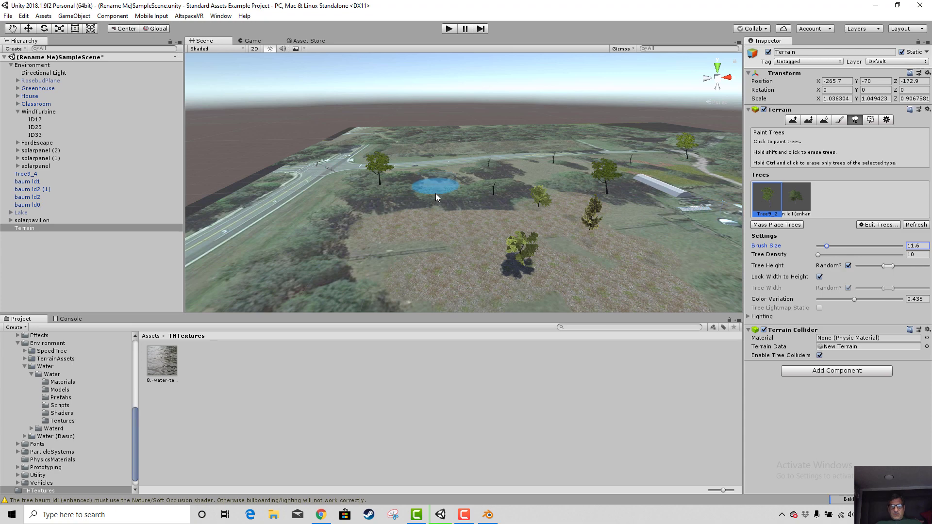
scroll(428, 214, up, 3)
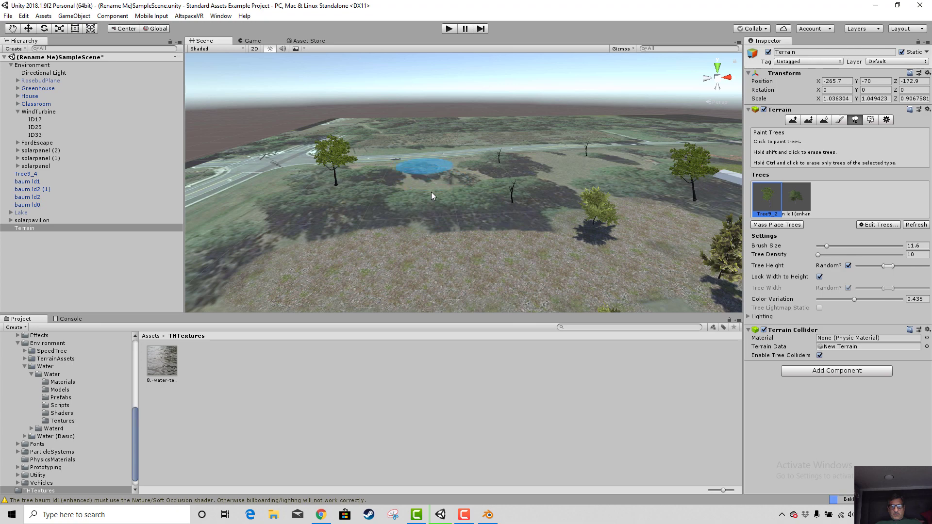
scroll(433, 194, up, 3)
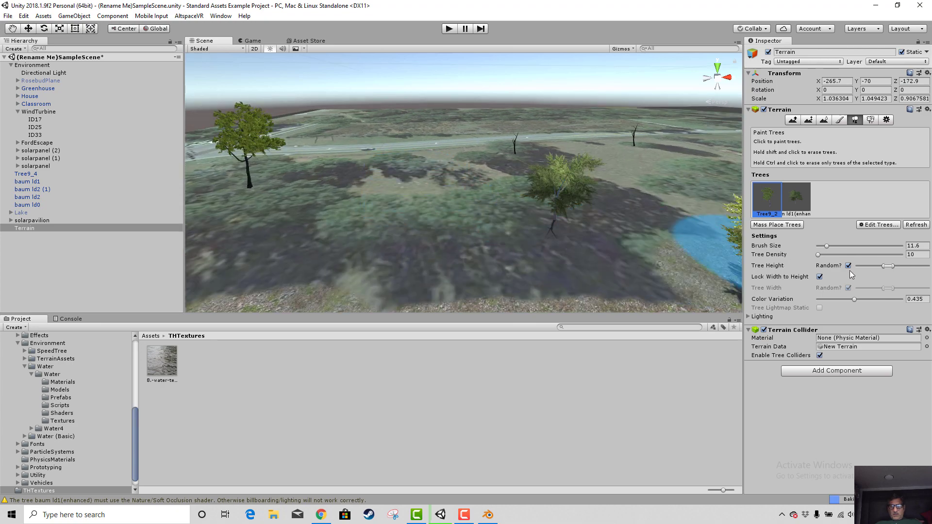
click(848, 265)
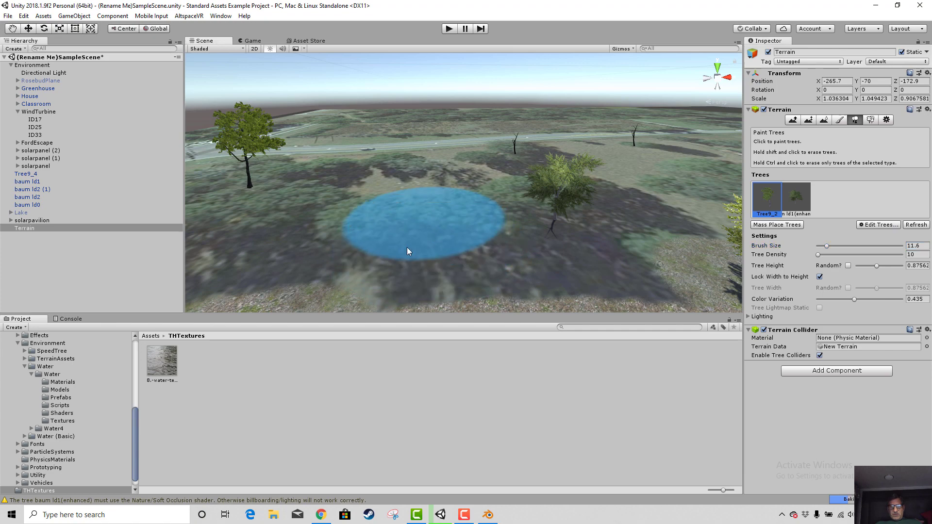
- Duplicate the baum ld0 tree and move the copy to X -131.8, Z 46.1 at the field's far edge
scroll(388, 221, down, 3)
scroll(402, 215, down, 4)
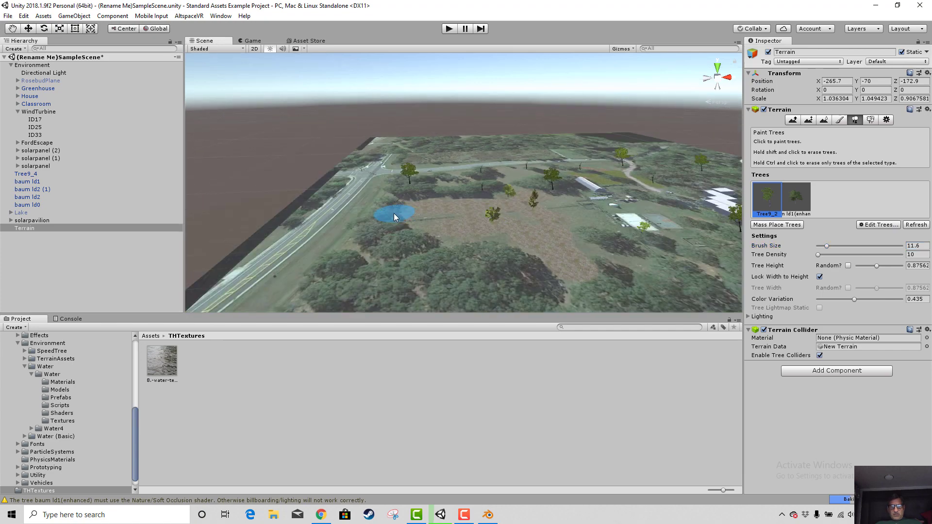
scroll(393, 214, up, 5)
scroll(420, 223, down, 3)
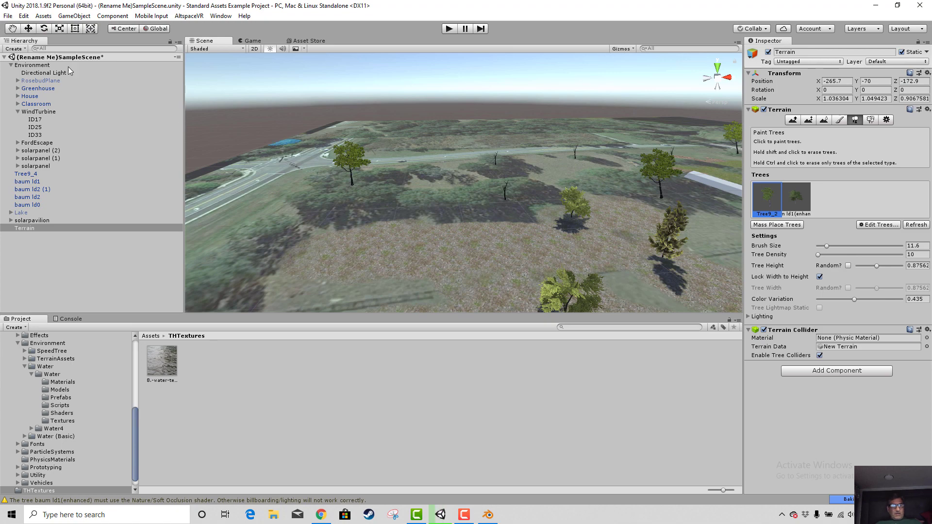
click(28, 29)
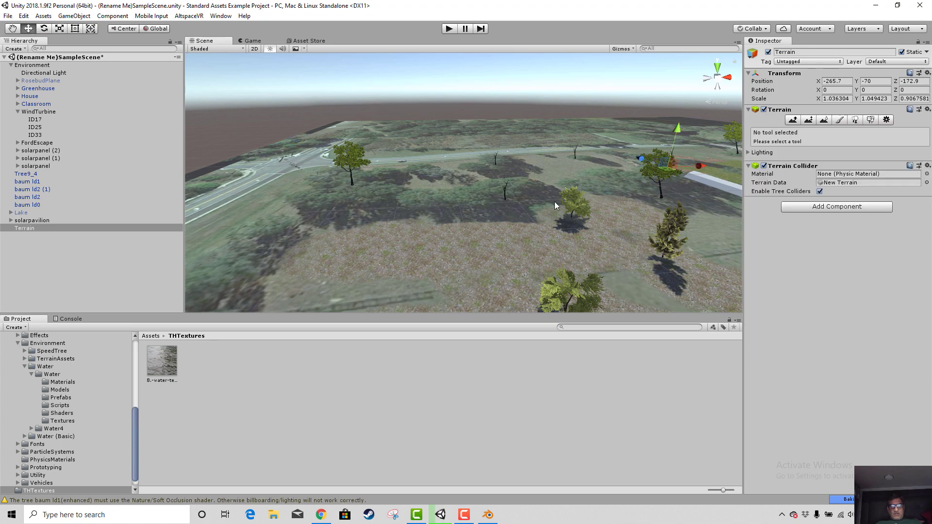
click(580, 209)
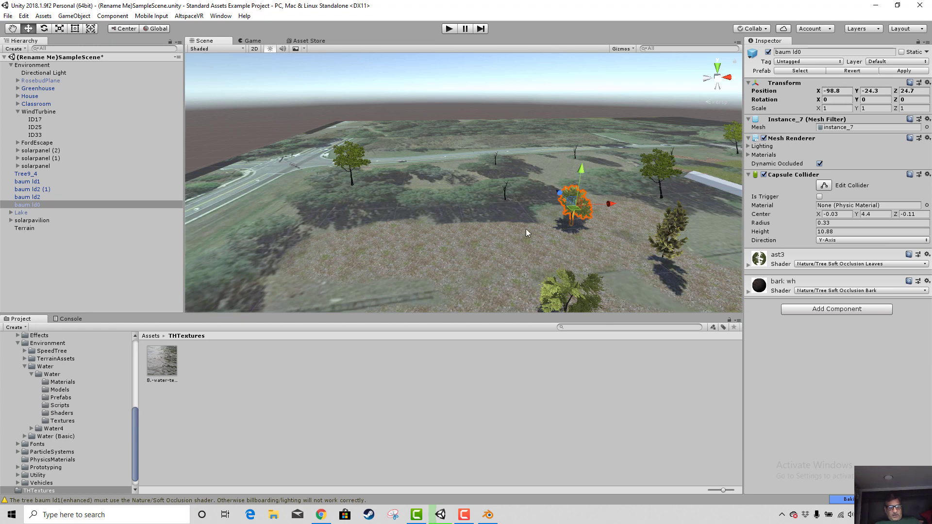
key(ctrl+d)
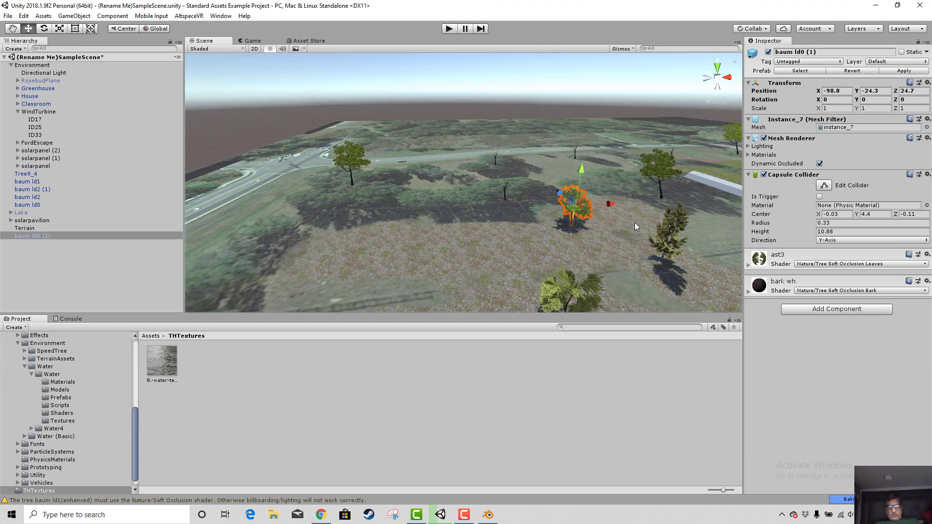
drag(609, 208, 455, 174)
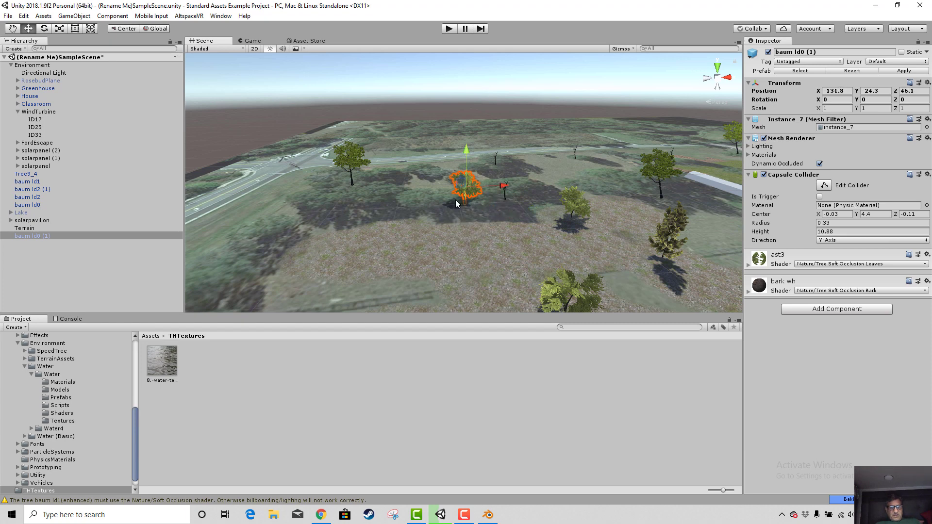
- Make four more copies of the baum ld0 tree and spread them in a row towards the road at Z 46.1
key(ctrl+d)
drag(499, 186, 374, 202)
key(ctrl+d)
key(ctrl+d)
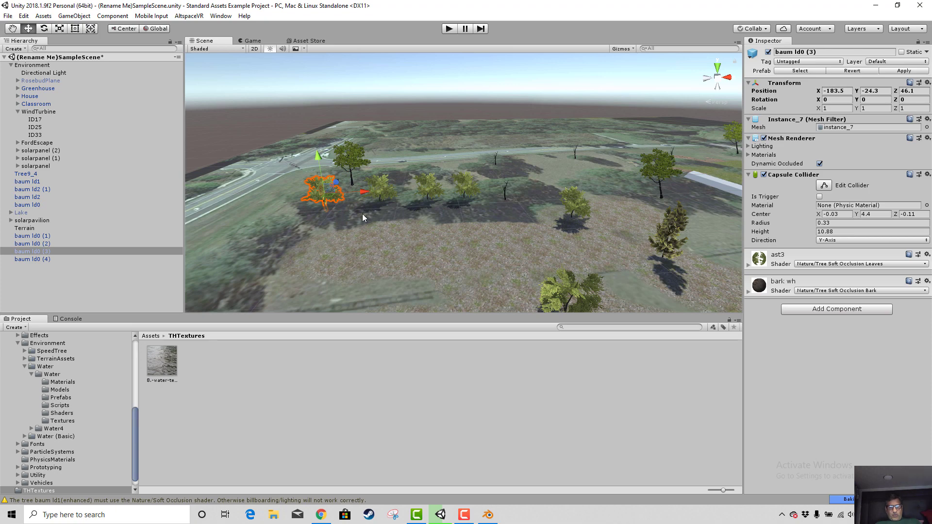
key(ctrl+d)
drag(364, 192, 436, 182)
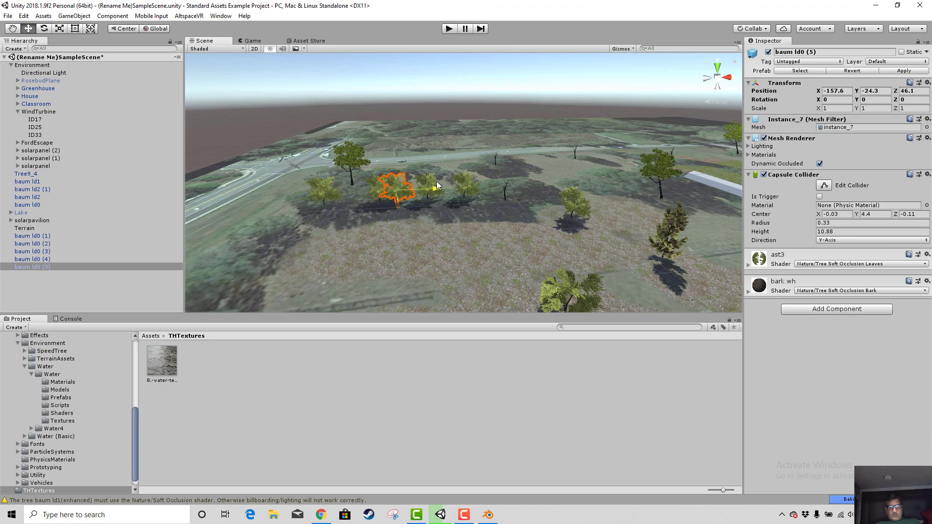
- Move the baum ld0 (4) tree back behind the row to Z 75
scroll(393, 197, up, 5)
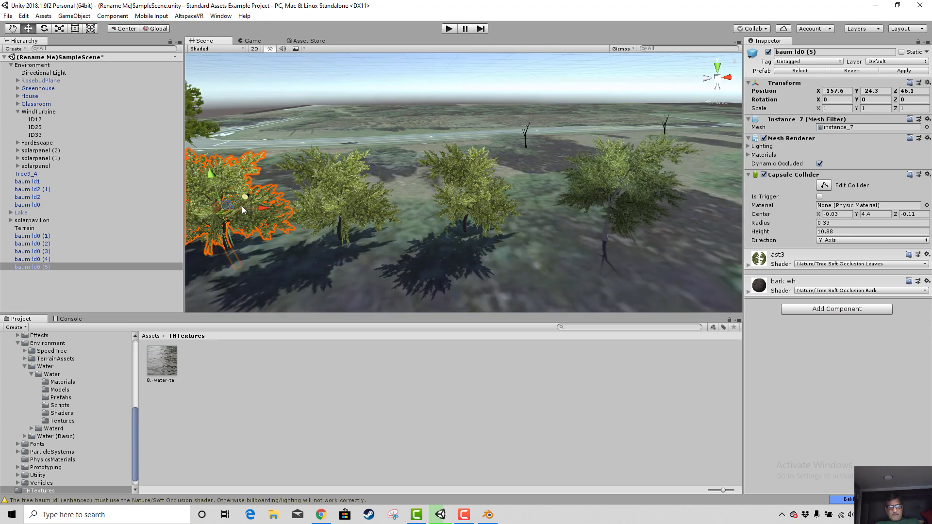
click(172, 284)
scroll(200, 249, down, 10)
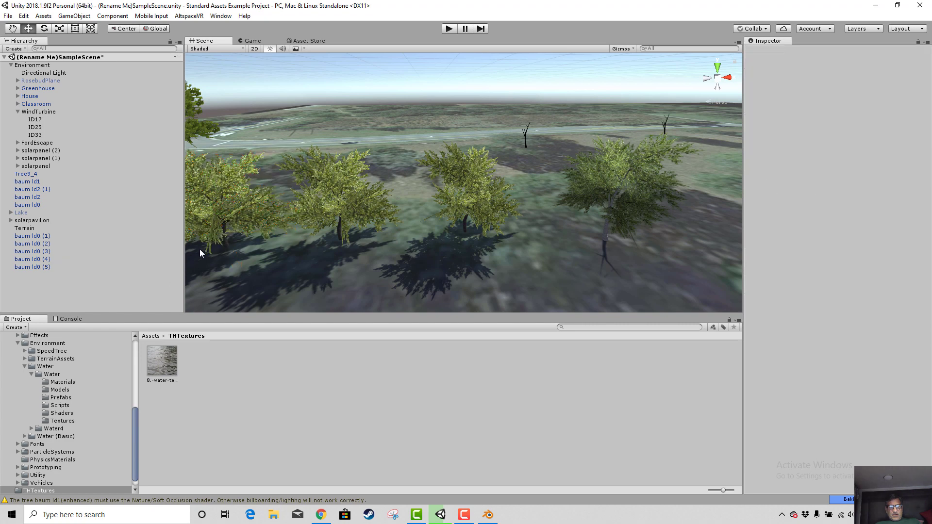
click(364, 197)
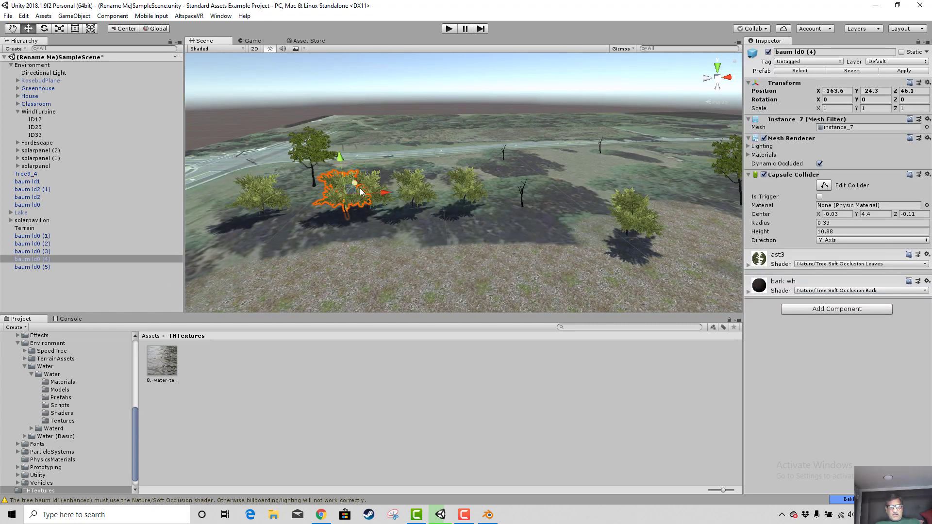
drag(364, 197, 392, 147)
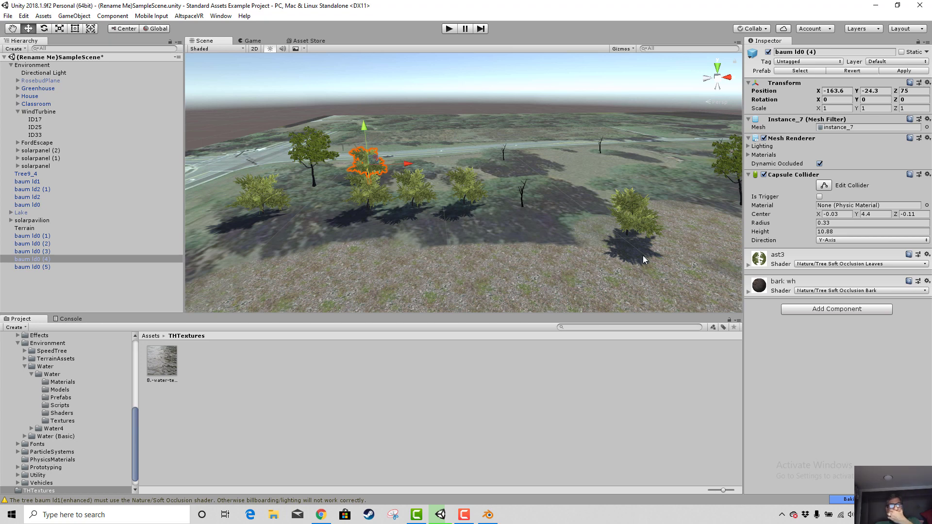
- Paint the plain green grass texture on the terrain beneath the row of baum ld0 trees and extend it over the adjacent field edge
click(24, 228)
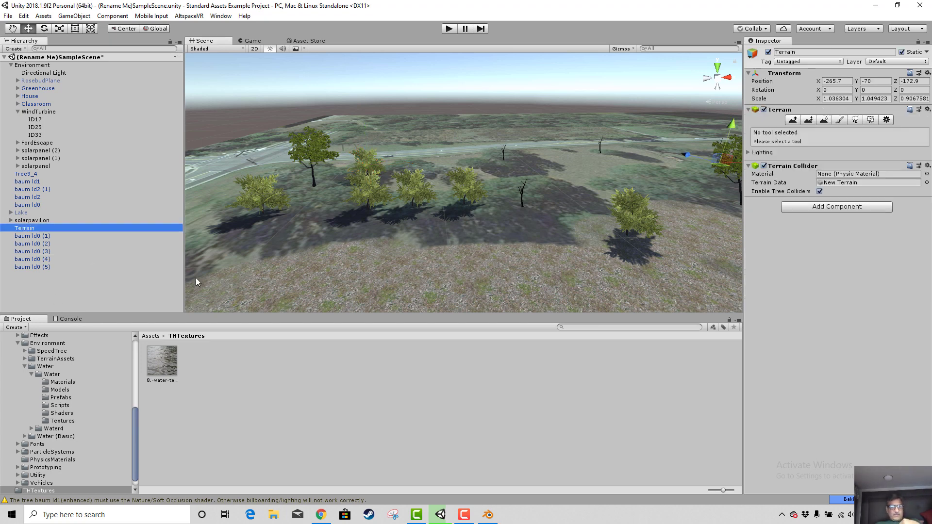
click(841, 119)
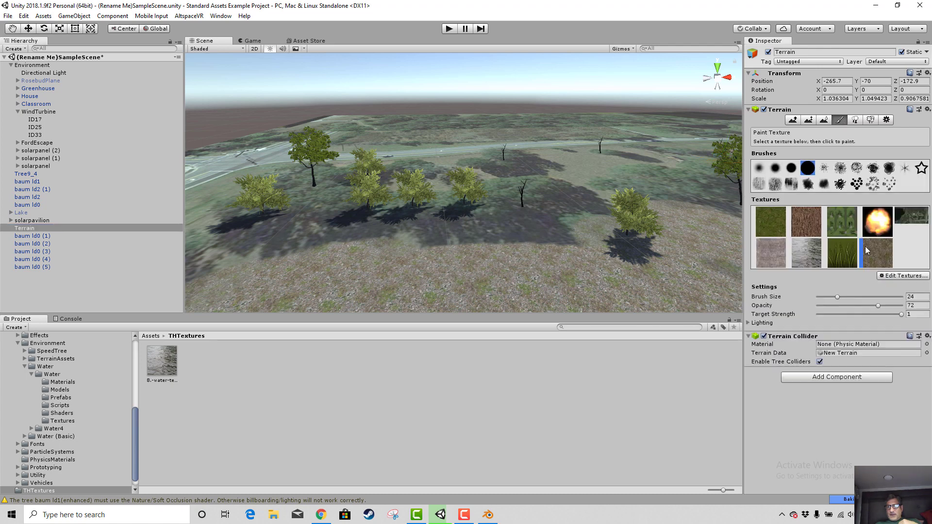
click(772, 222)
mouse_move(369, 208)
mouse_down()
mouse_move(454, 234)
mouse_move(433, 193)
mouse_move(378, 180)
mouse_move(344, 203)
mouse_move(285, 220)
mouse_move(291, 237)
mouse_move(418, 225)
mouse_move(493, 231)
mouse_move(254, 208)
mouse_move(313, 232)
mouse_move(542, 232)
mouse_up()
scroll(540, 228, down, 10)
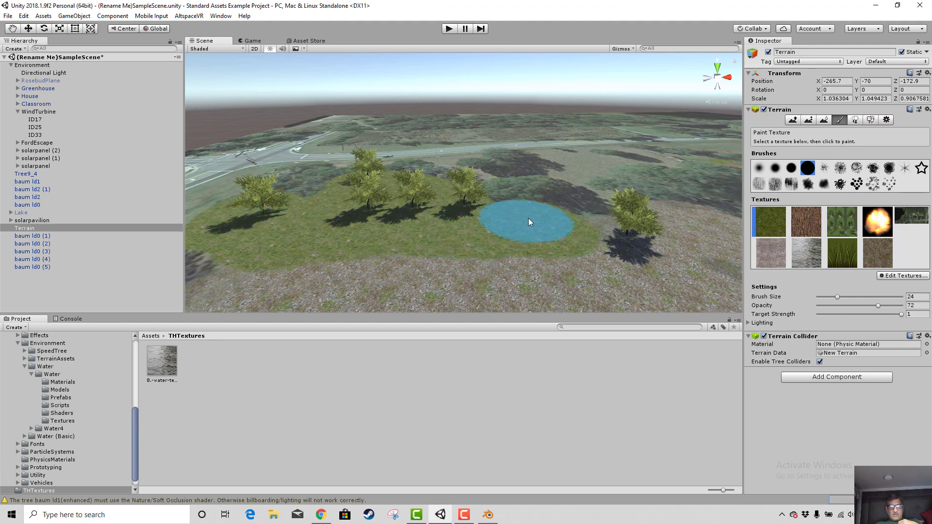
scroll(402, 271, up, 3)
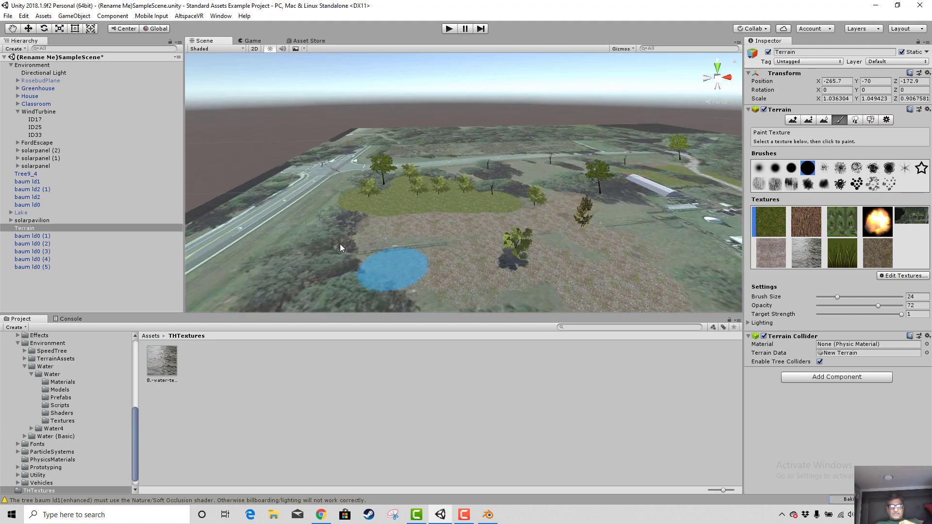
drag(326, 206, 367, 224)
scroll(537, 264, up, 8)
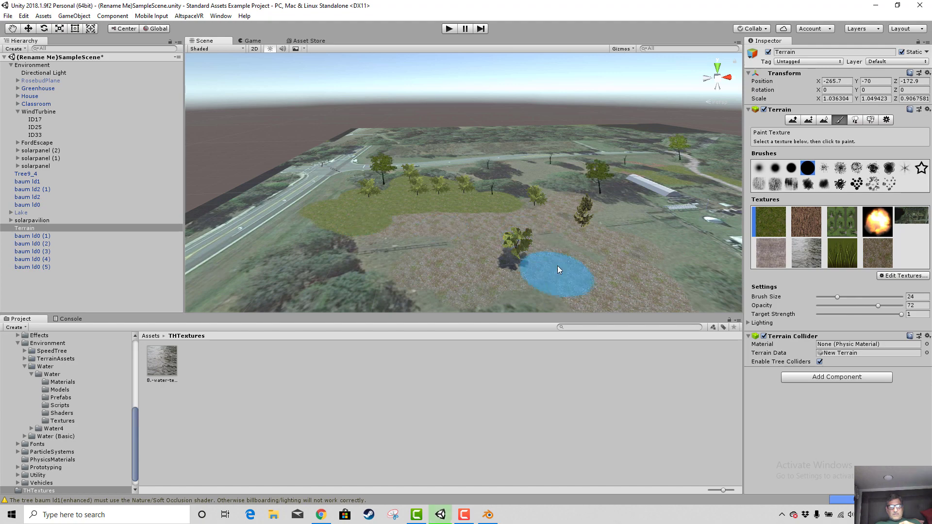
scroll(632, 246, down, 10)
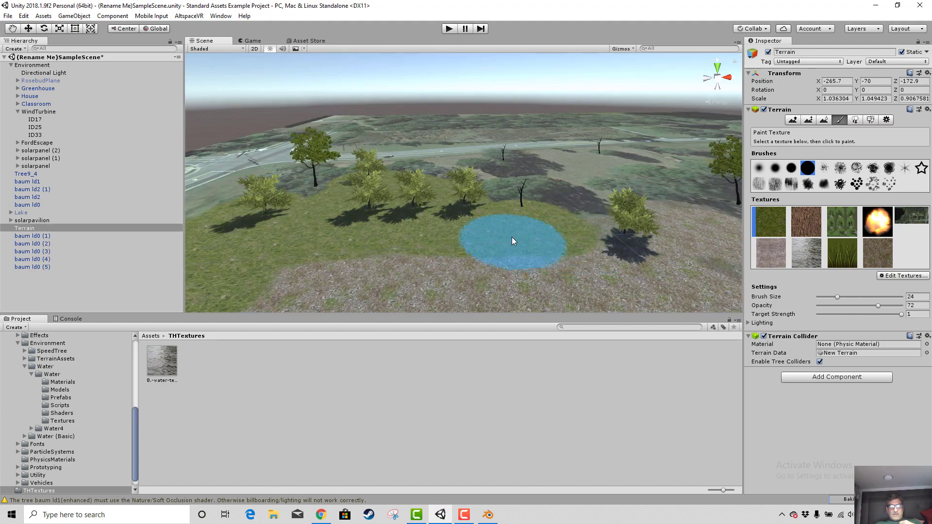
scroll(531, 236, down, 8)
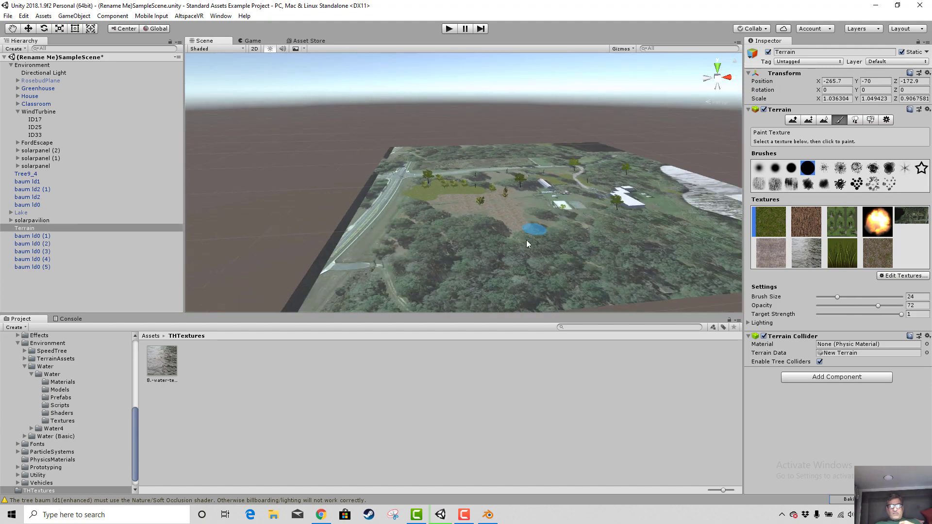
scroll(519, 243, up, 5)
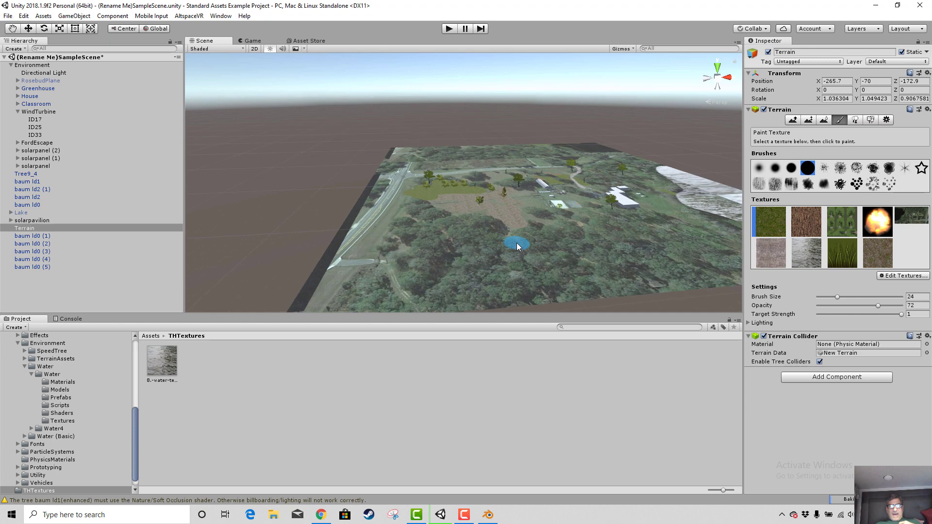
- Activate RosebudPlane, raise it to Y 2 to compare it with the terrain, and deactivate it again
click(38, 82)
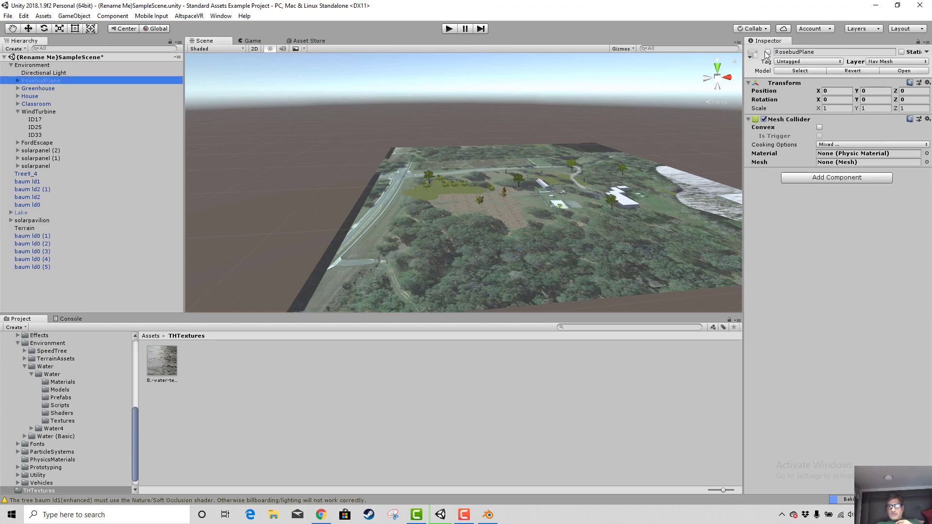
click(767, 51)
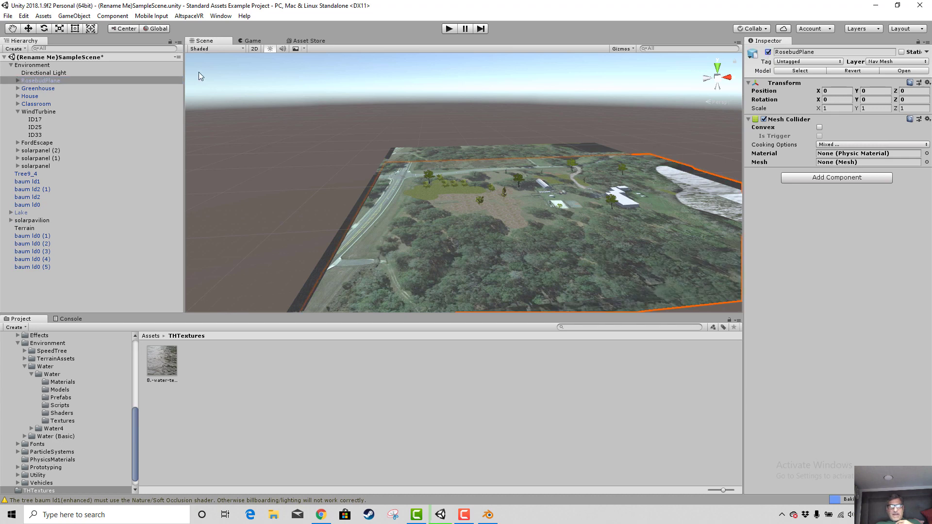
click(29, 29)
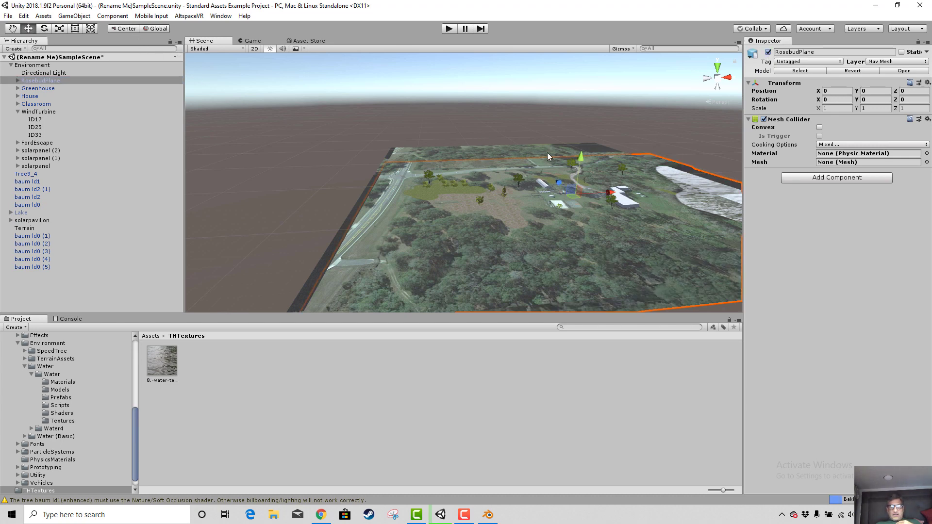
mouse_move(584, 155)
mouse_down()
mouse_move(581, 144)
mouse_move(575, 168)
mouse_move(576, 139)
mouse_move(575, 185)
mouse_move(575, 152)
mouse_up()
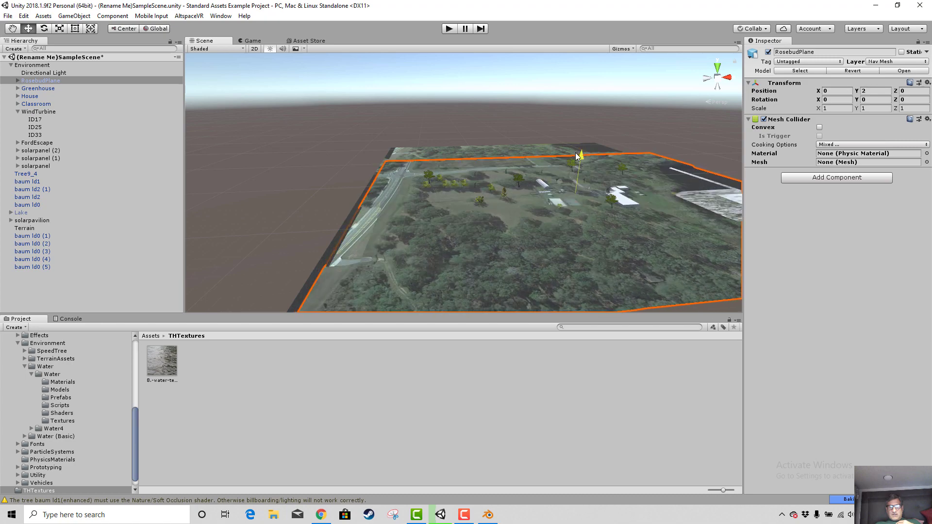
click(768, 52)
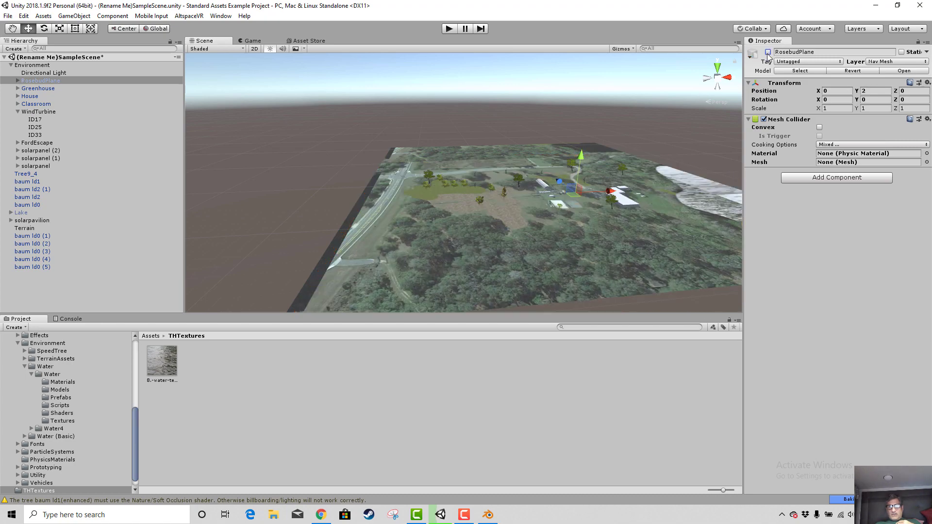
- Save the scene
scroll(585, 206, up, 5)
middle_drag(542, 208, 521, 261)
scroll(479, 206, up, 2)
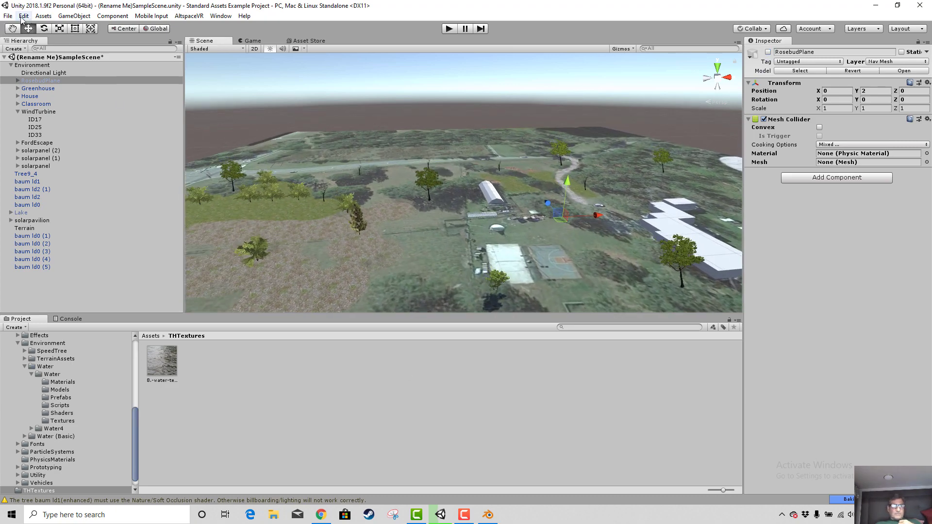
click(7, 16)
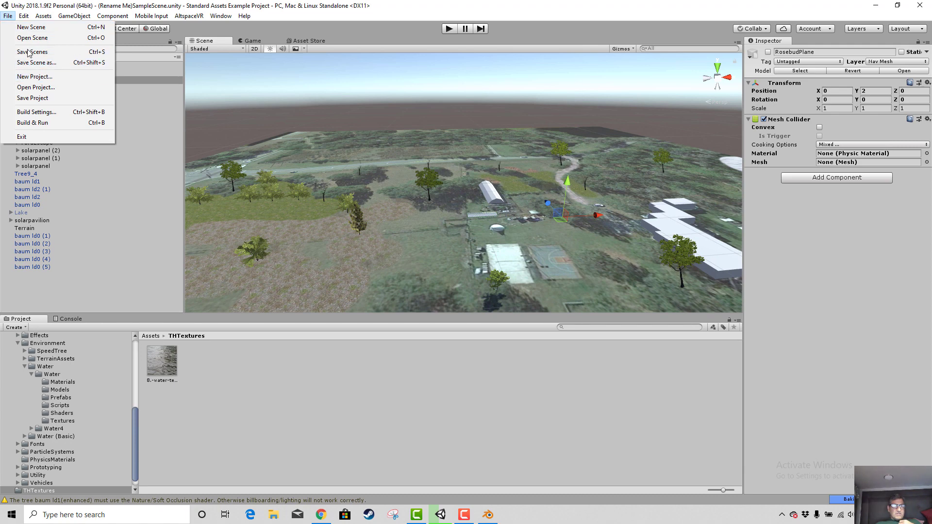
click(29, 52)
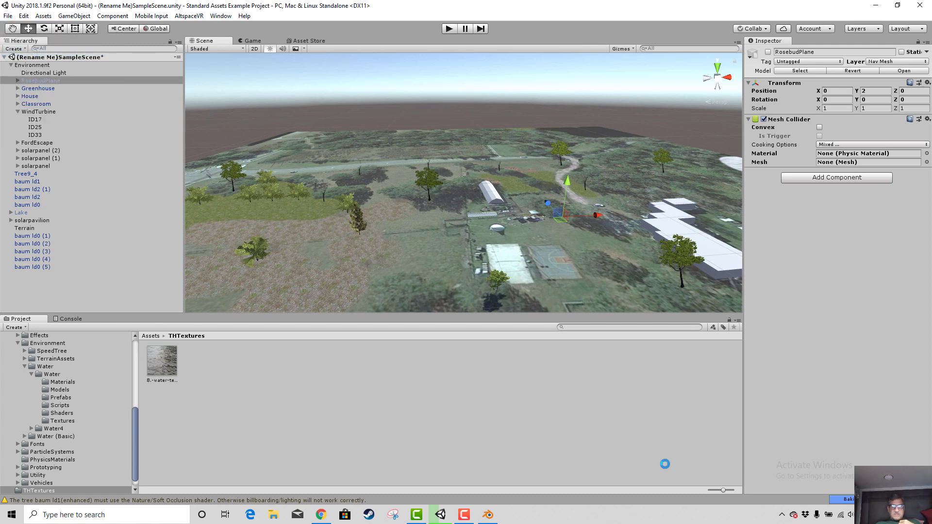
click(463, 514)
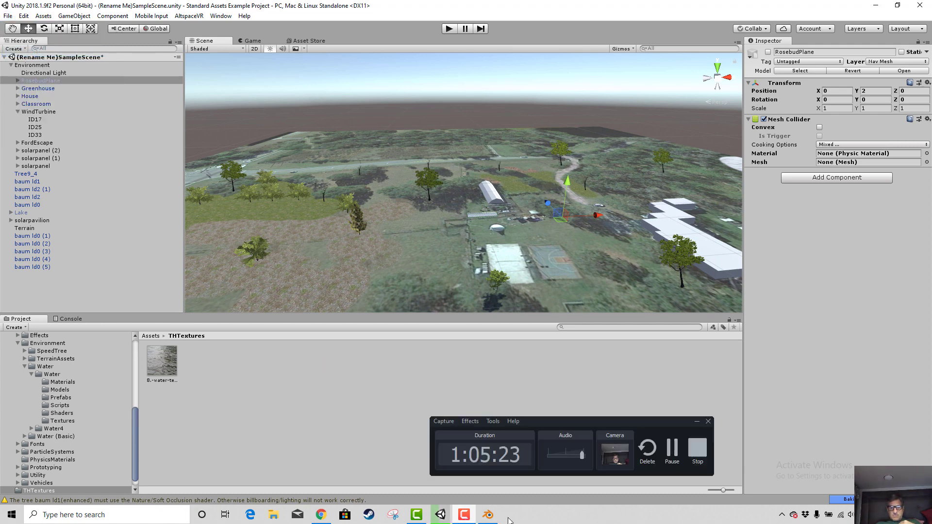
click(672, 451)
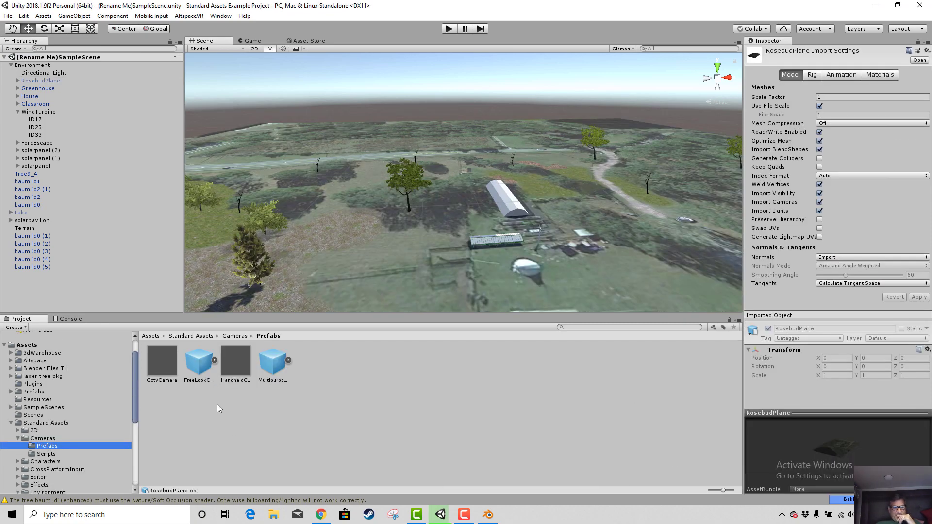
- Place the FreeLookCameraRig prefab from the Standard Assets cameras in the field near the single tree, at about X -61.9, Z 13.5
click(292, 359)
click(289, 360)
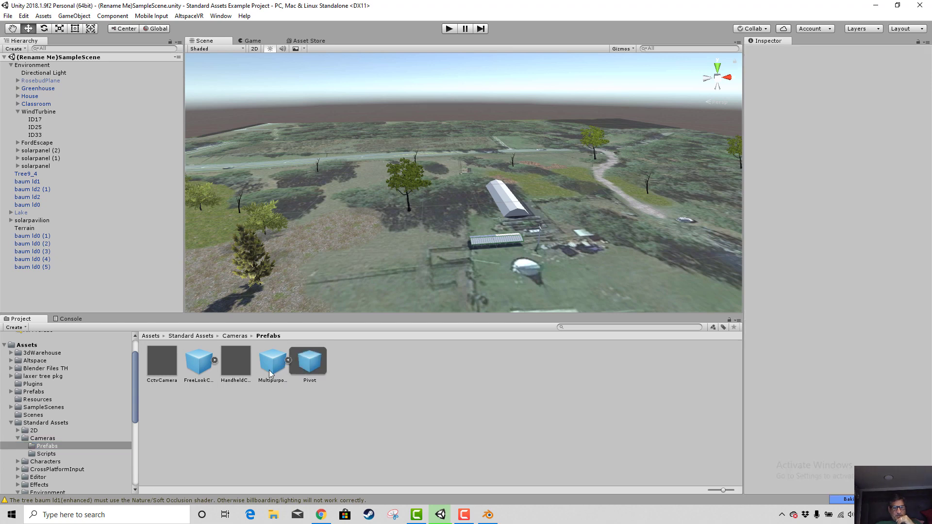
click(269, 370)
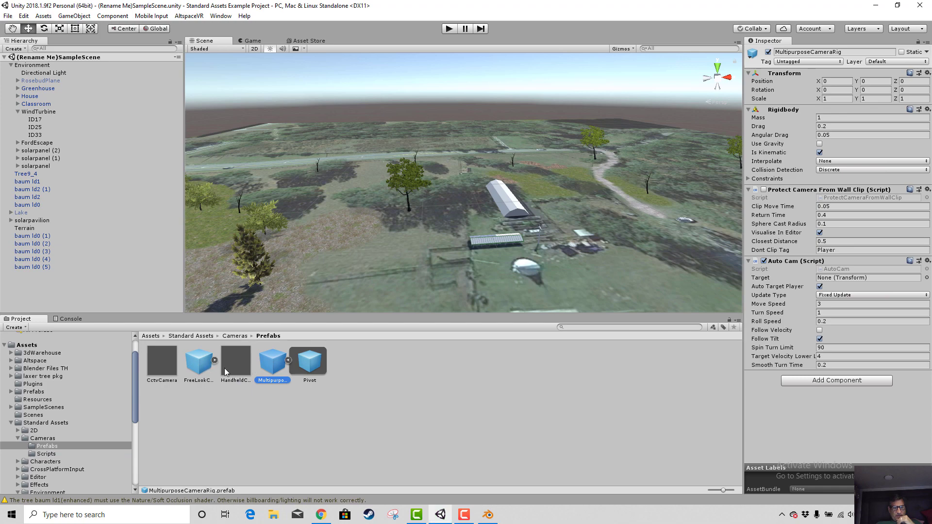
click(206, 374)
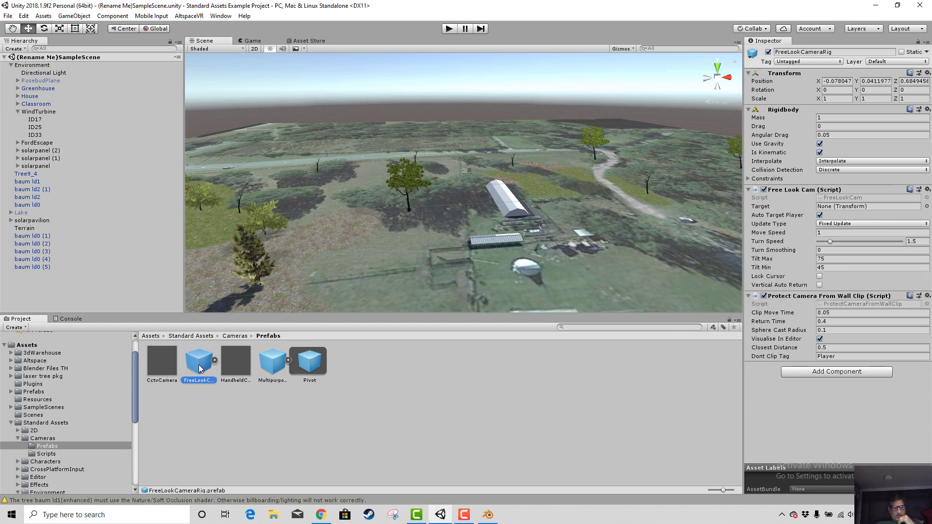
drag(202, 370, 294, 309)
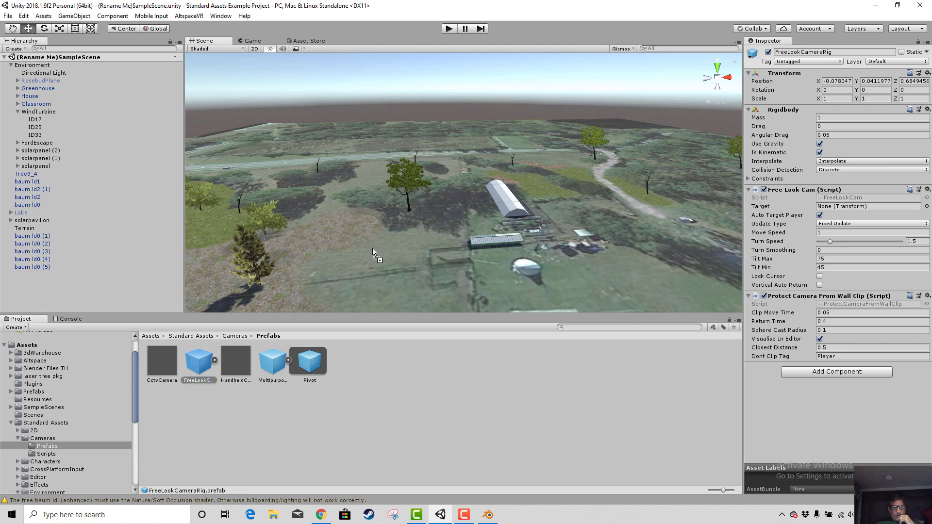
drag(380, 243, 386, 252)
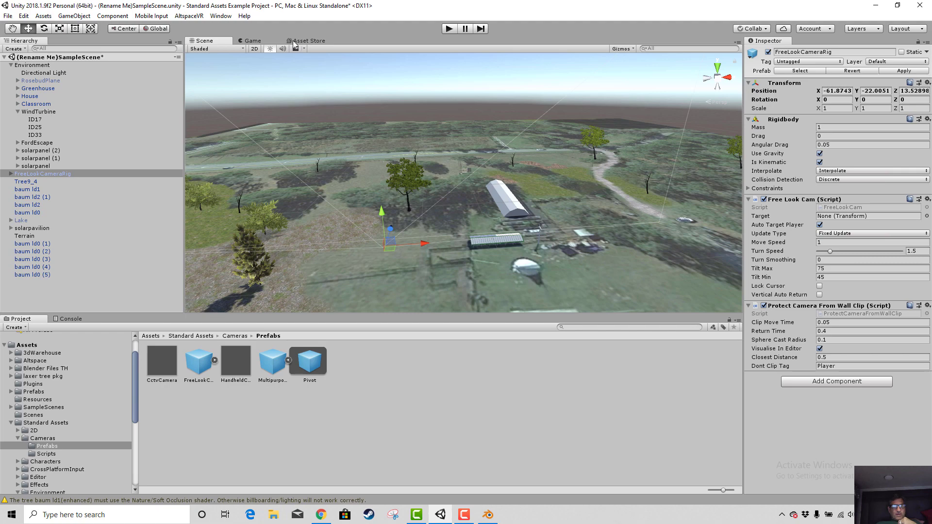
- Check the camera rig's view in the Game view, play-test the scene, stop it and return to the Scene view
click(252, 42)
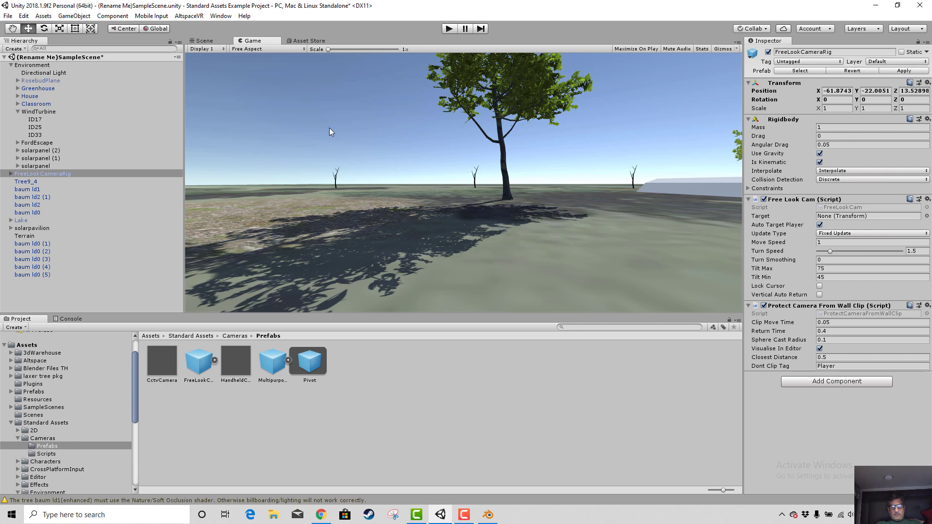
click(235, 442)
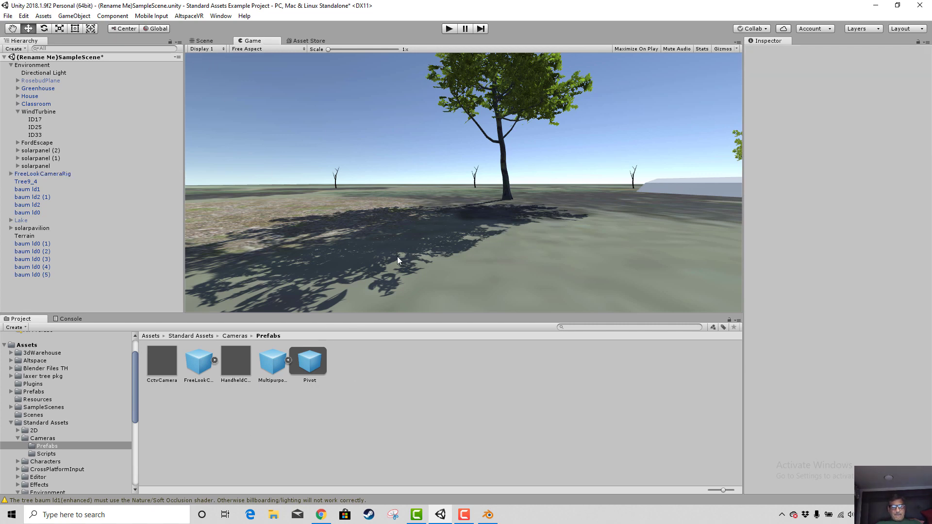
click(204, 41)
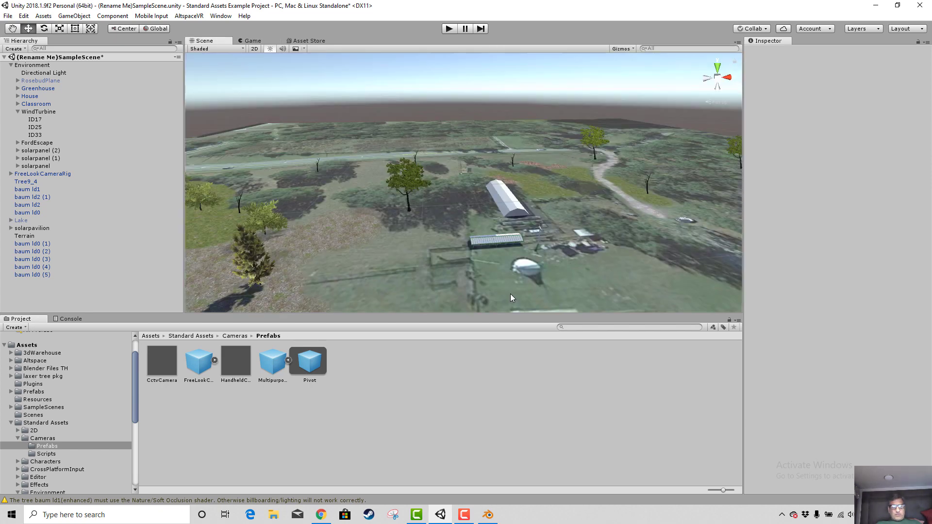
click(253, 40)
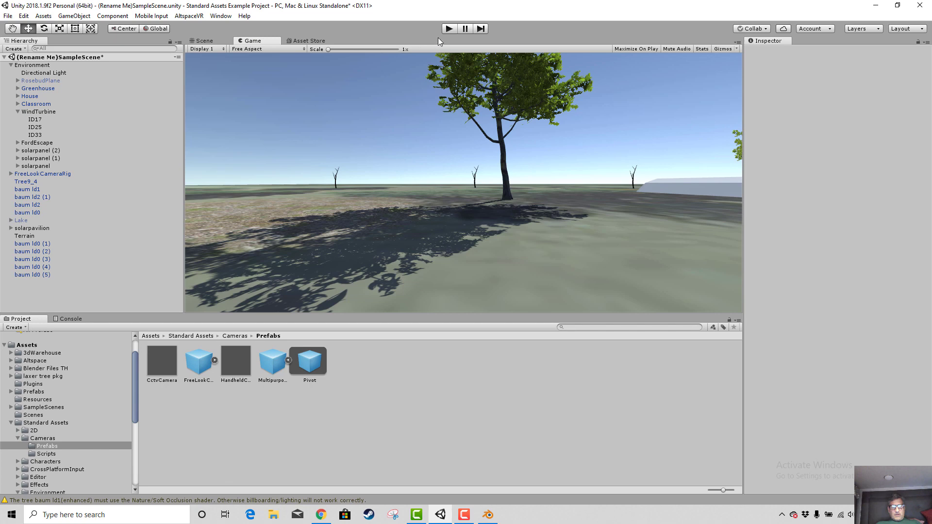
click(450, 29)
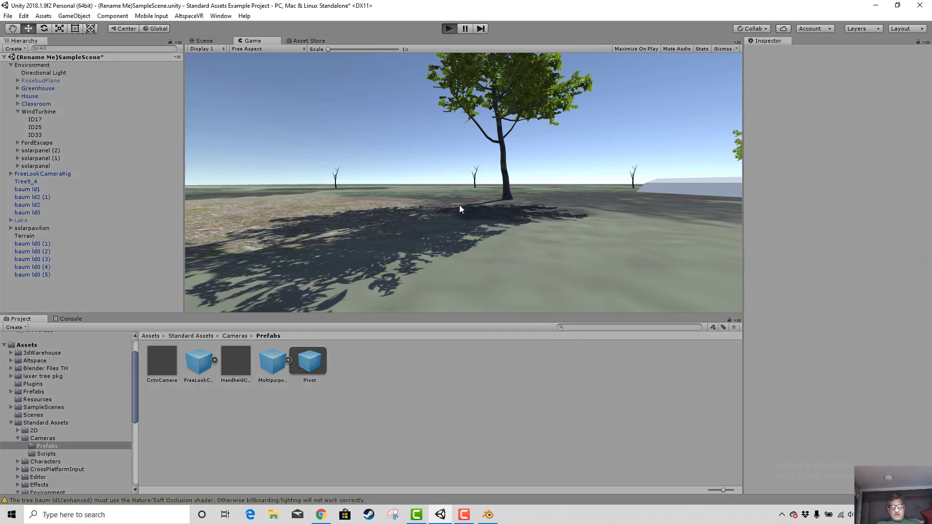
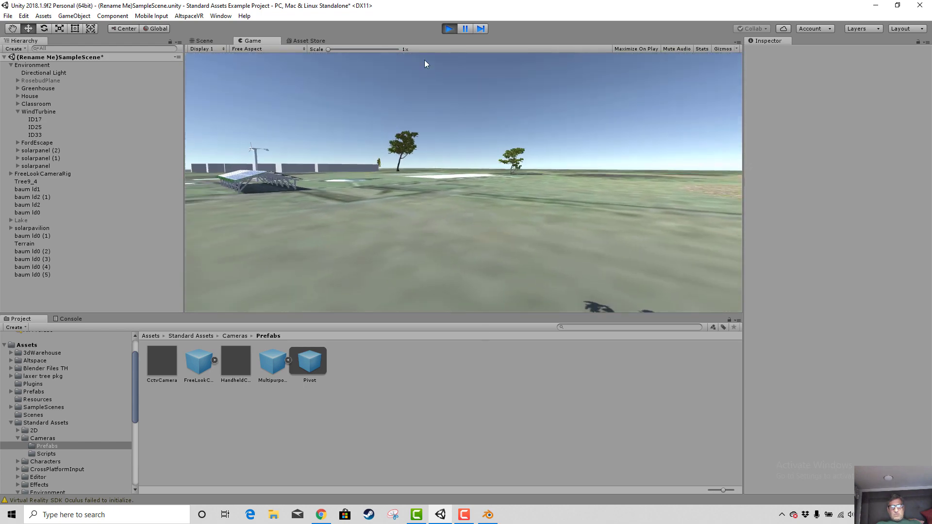
click(449, 29)
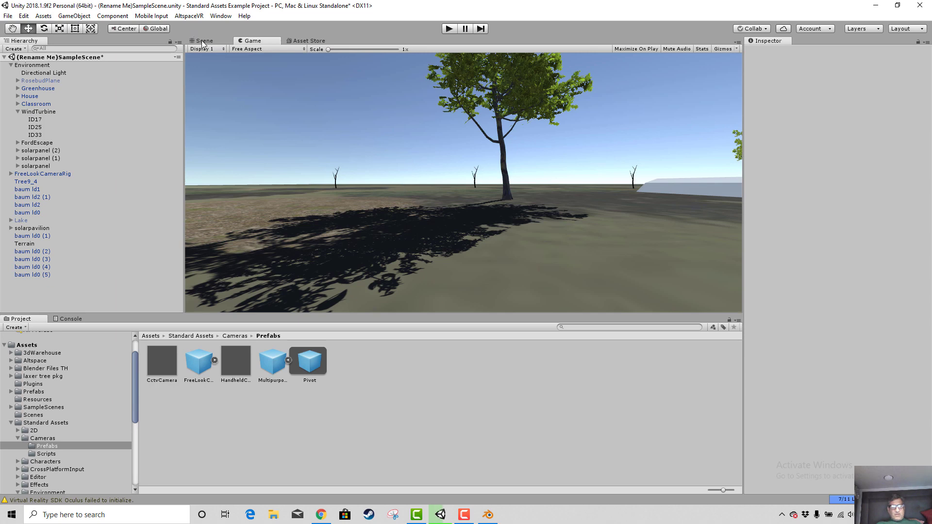
click(203, 41)
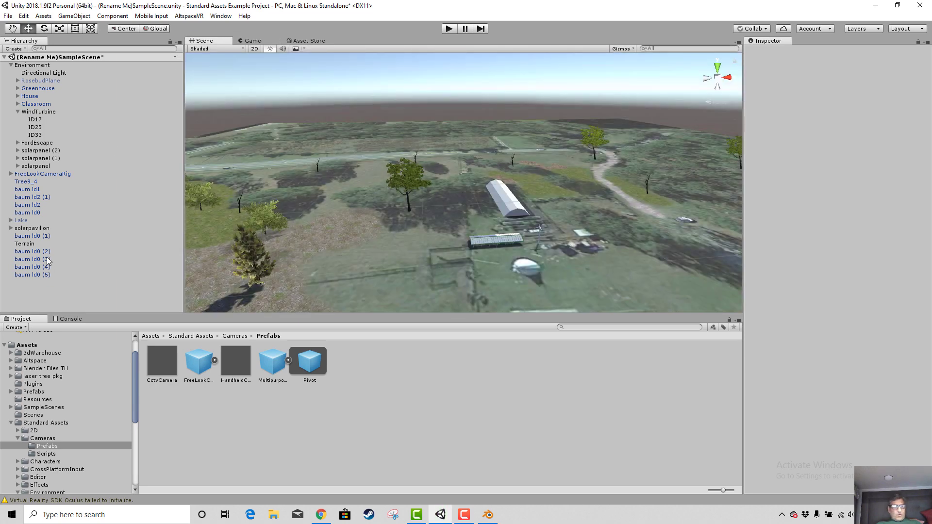
- Move the Main Camera inside the FreeLookCameraRig's Pivot back to Z -8.9
click(29, 174)
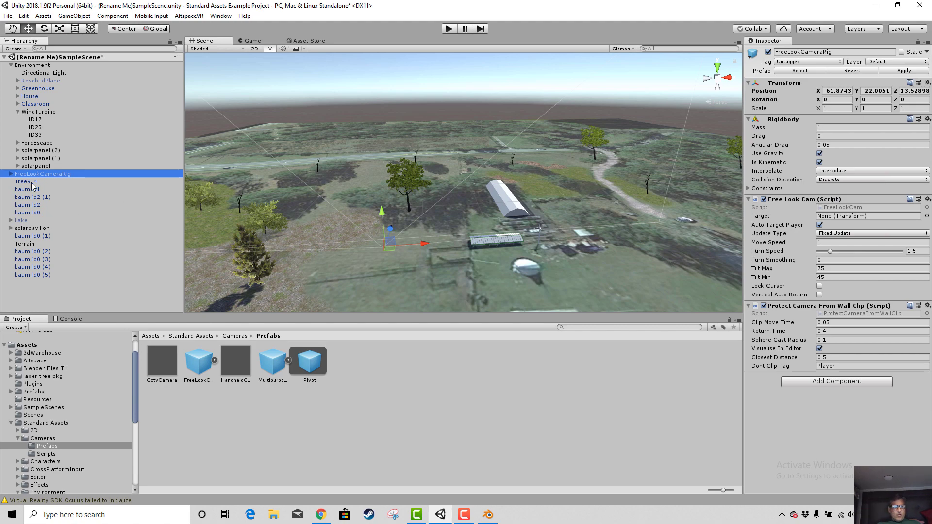
click(10, 174)
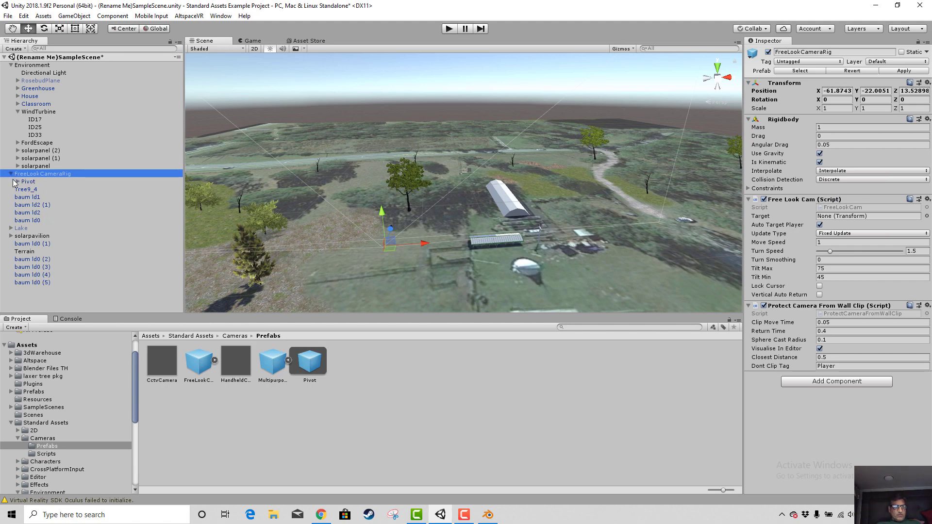
click(18, 182)
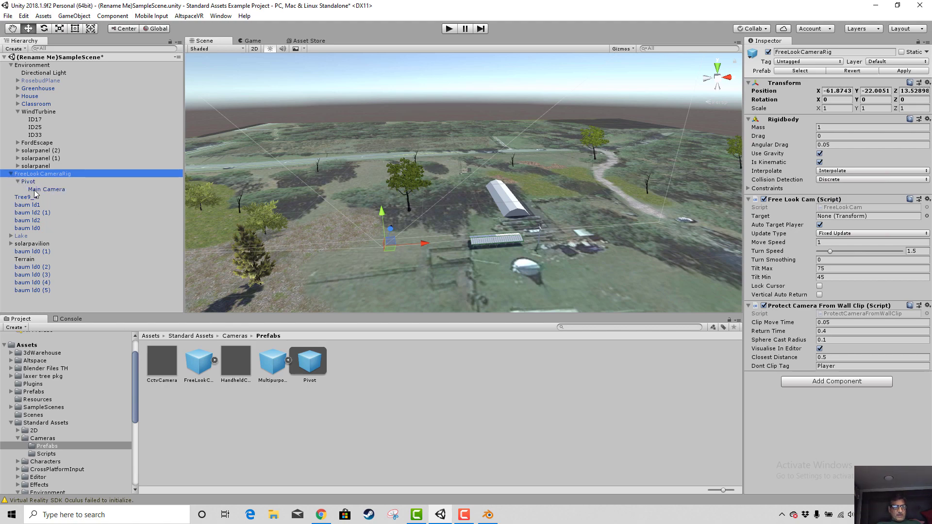
click(35, 190)
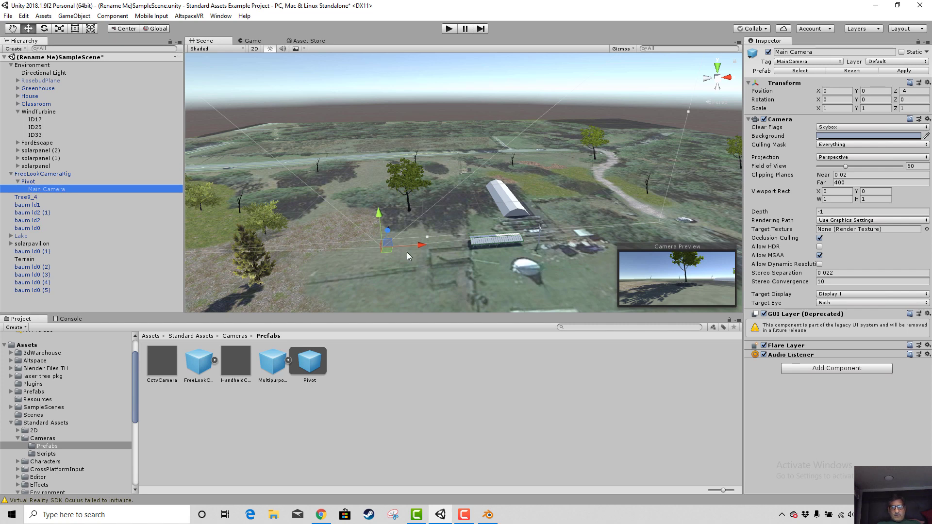
mouse_move(388, 228)
mouse_down()
mouse_move(376, 240)
mouse_move(374, 226)
mouse_up()
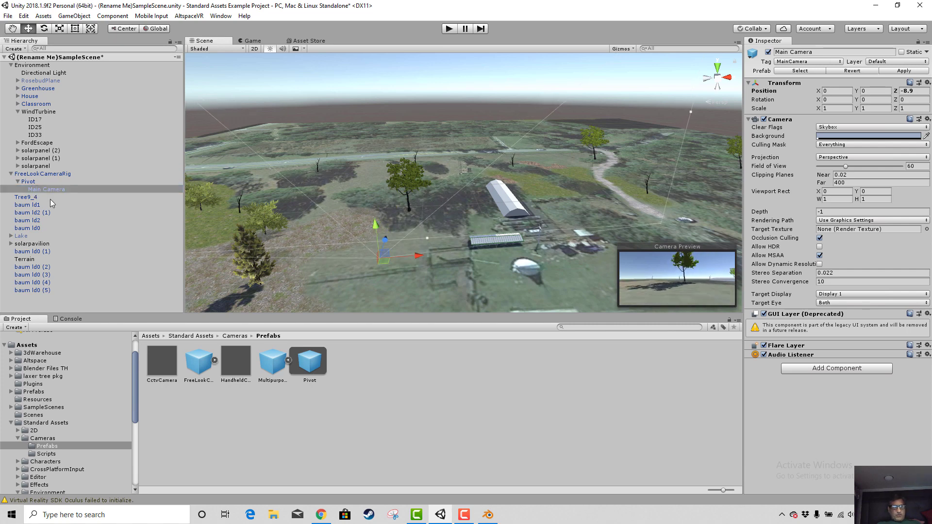
- Delete the FreeLookCameraRig from the scene
click(18, 174)
right_click(19, 175)
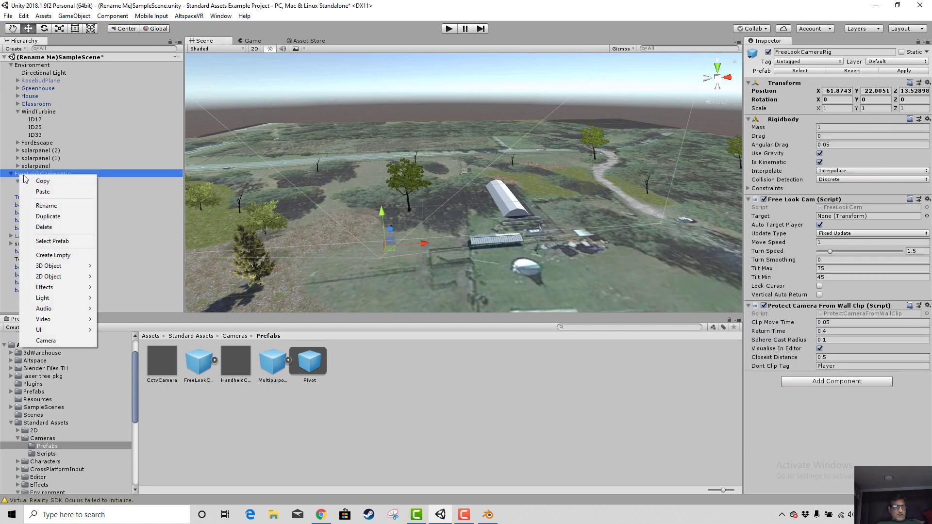
click(57, 228)
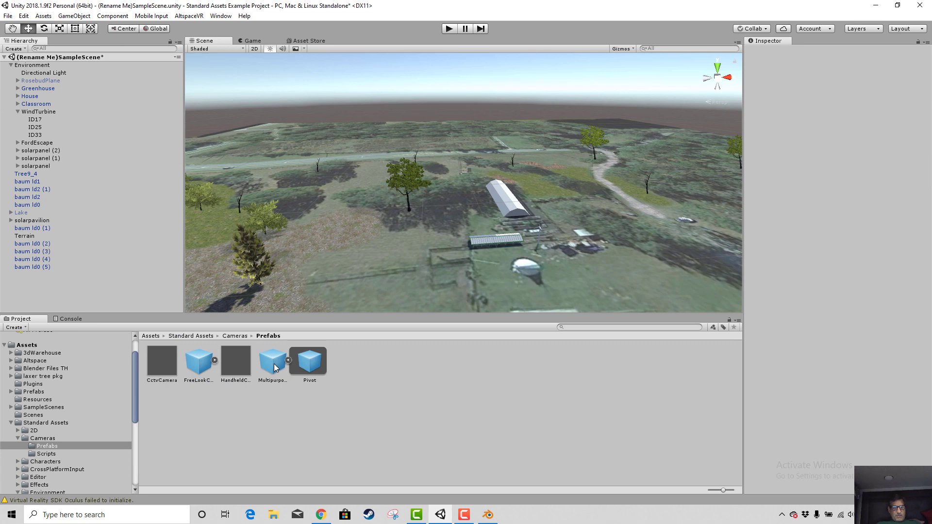
- Place the MultipurposeCameraRig prefab in the field near the single tree, at about X -62.6, Z 12.8, and select its MainCamera under Pivot
drag(274, 364, 383, 250)
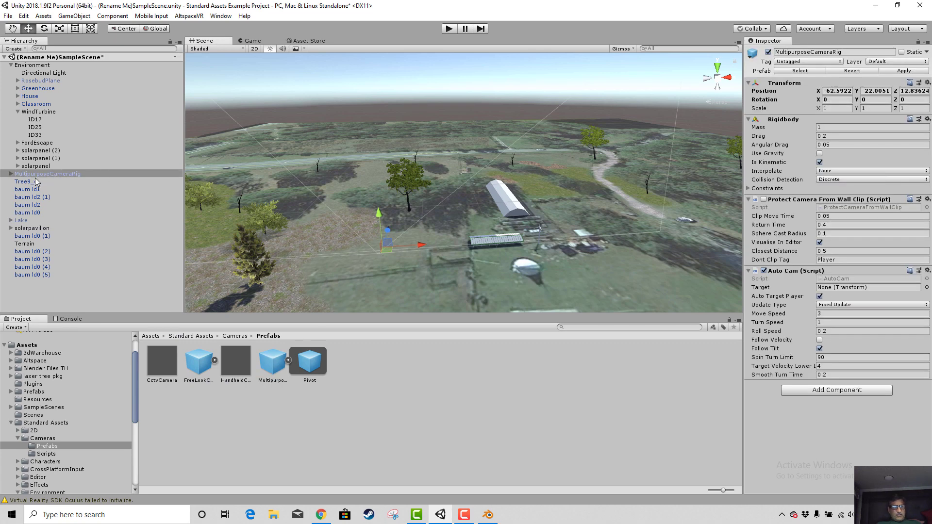
click(11, 173)
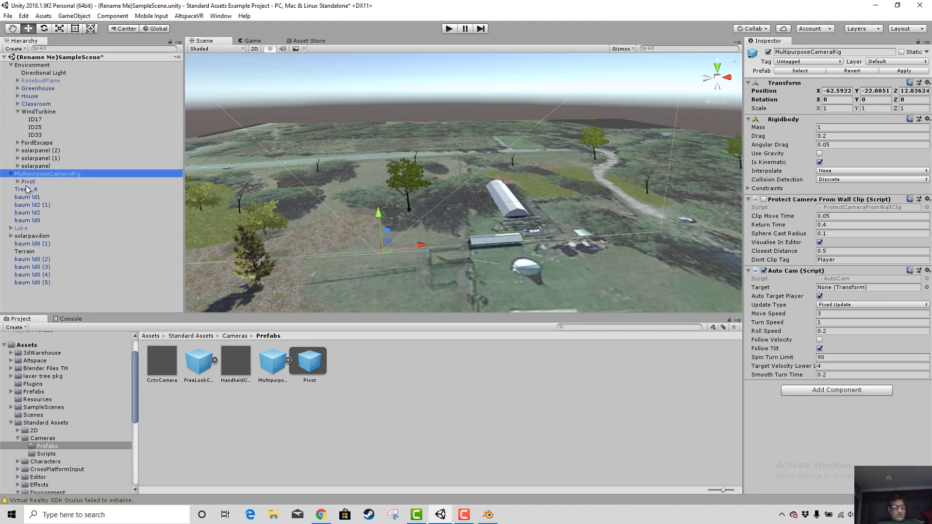
click(25, 182)
click(18, 182)
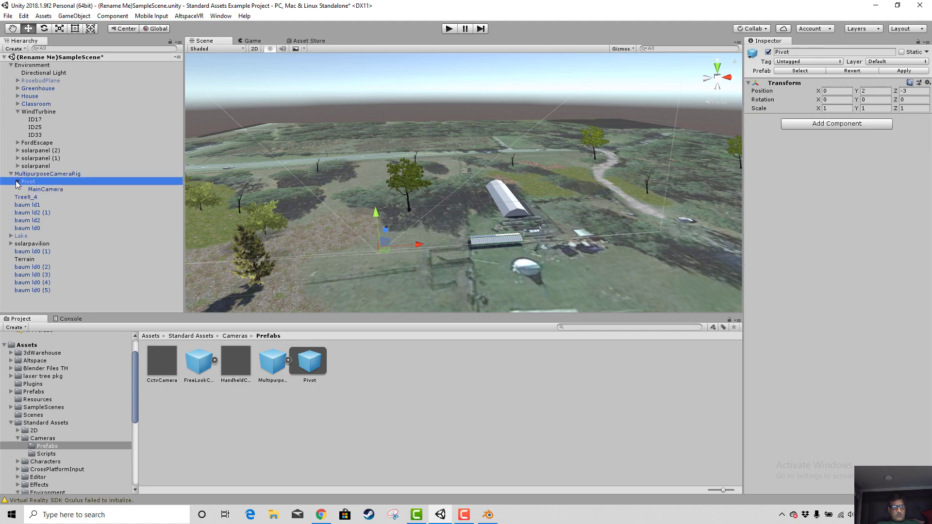
click(30, 190)
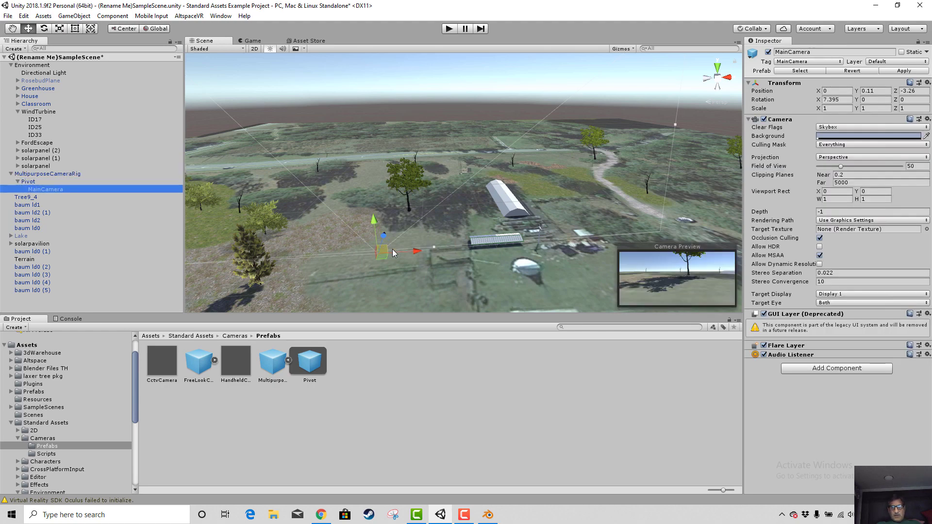
- Move the MainCamera to X 31.1, Z 5.8, rotate it to about Y 132 to face the solar panels, and play-test the view
drag(423, 252, 483, 215)
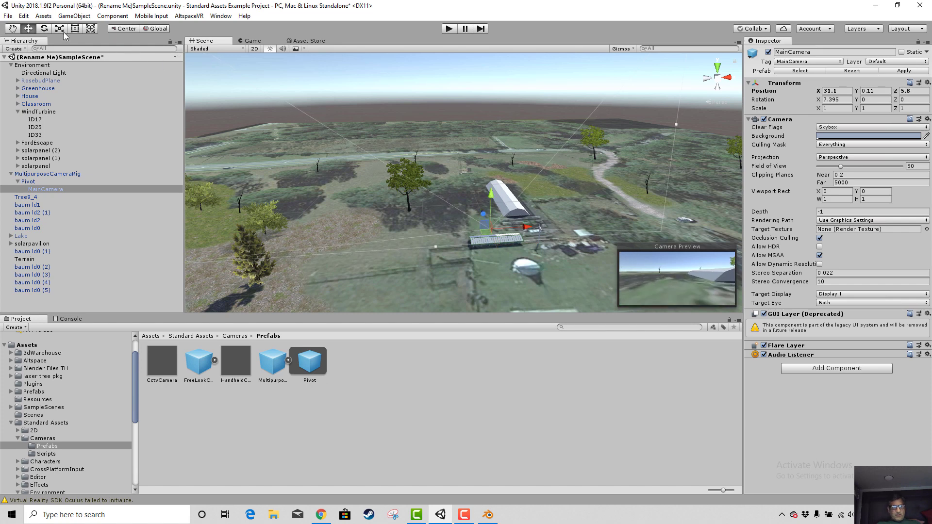
click(43, 28)
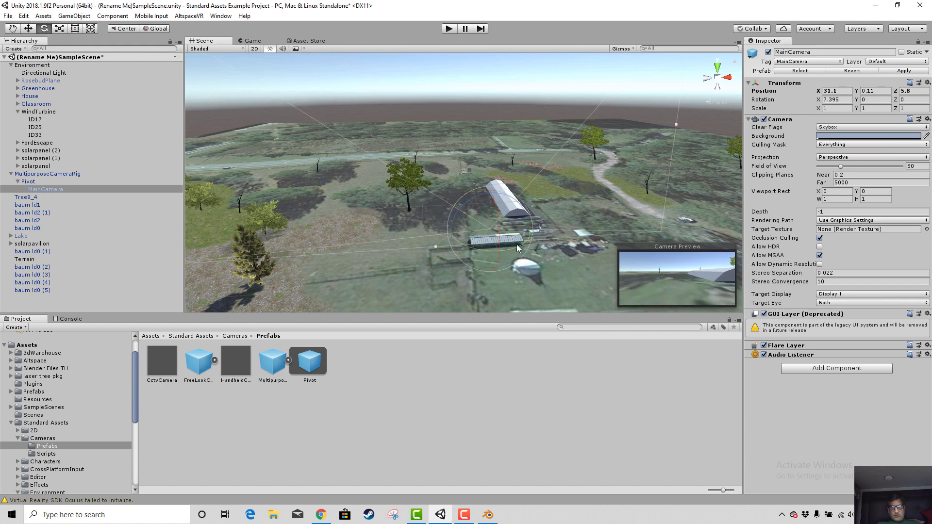
drag(516, 243, 324, 179)
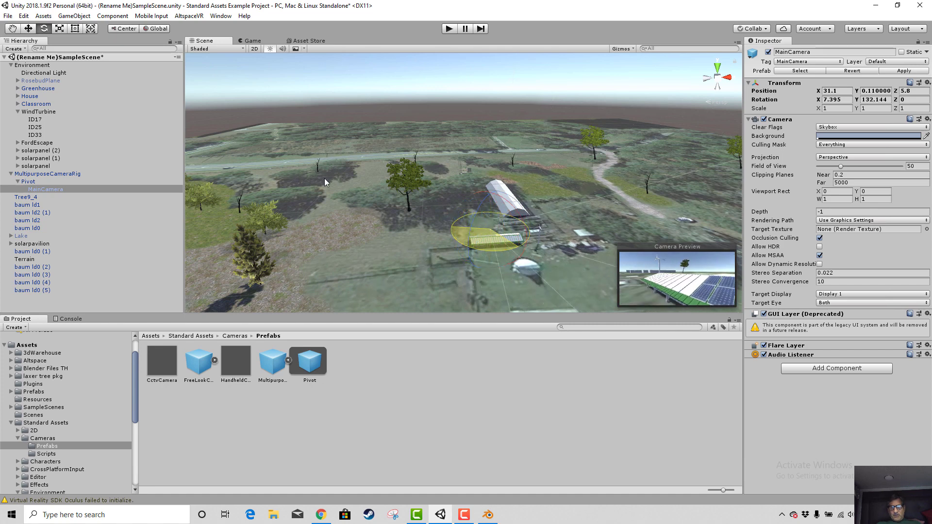
click(449, 30)
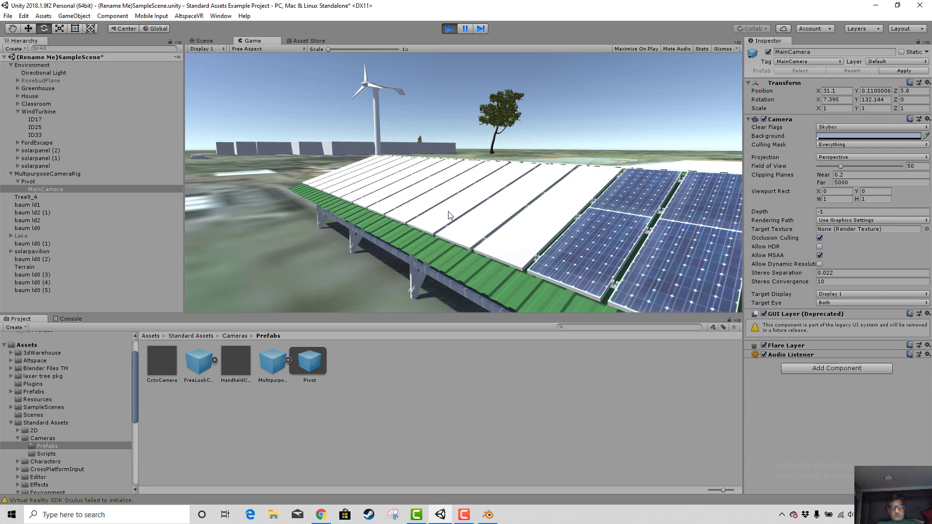
click(449, 30)
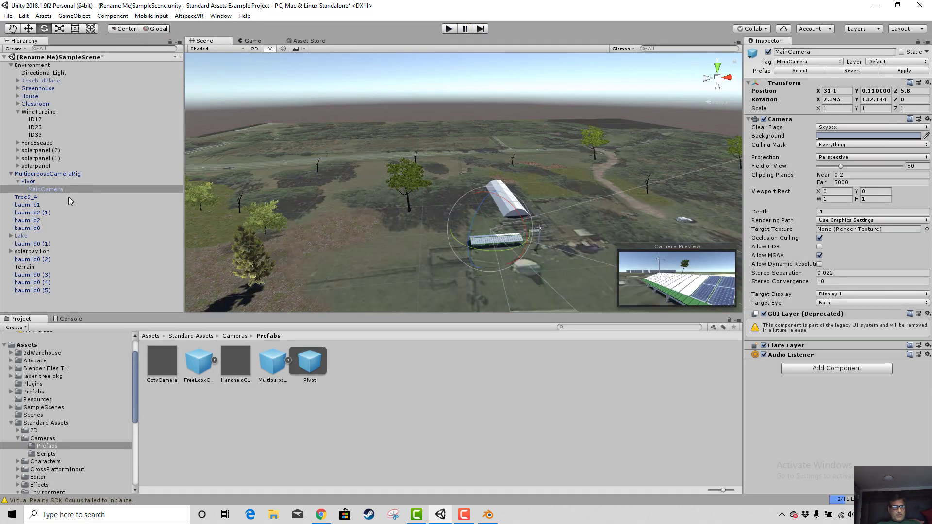
- Review the MultipurposeCameraRig's pivot and script settings, and delete the rig from the scene
click(30, 181)
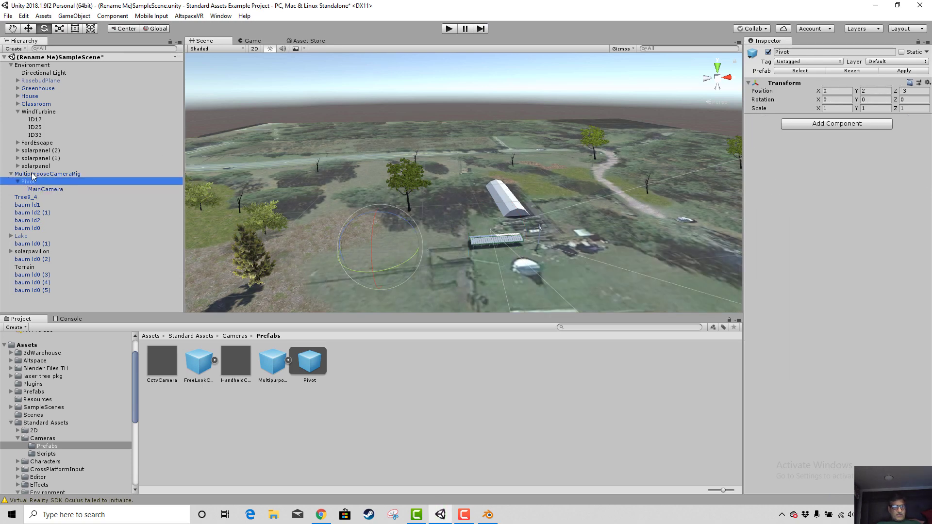
click(33, 174)
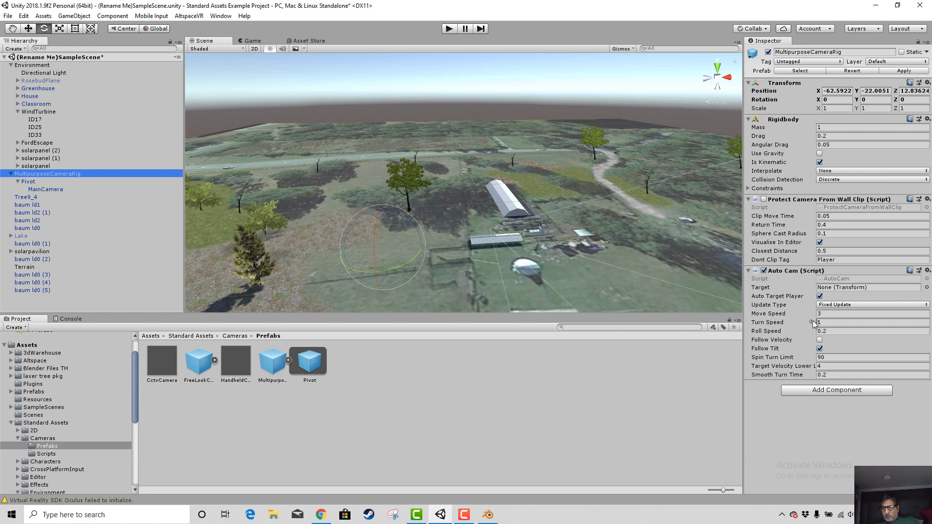
right_click(30, 175)
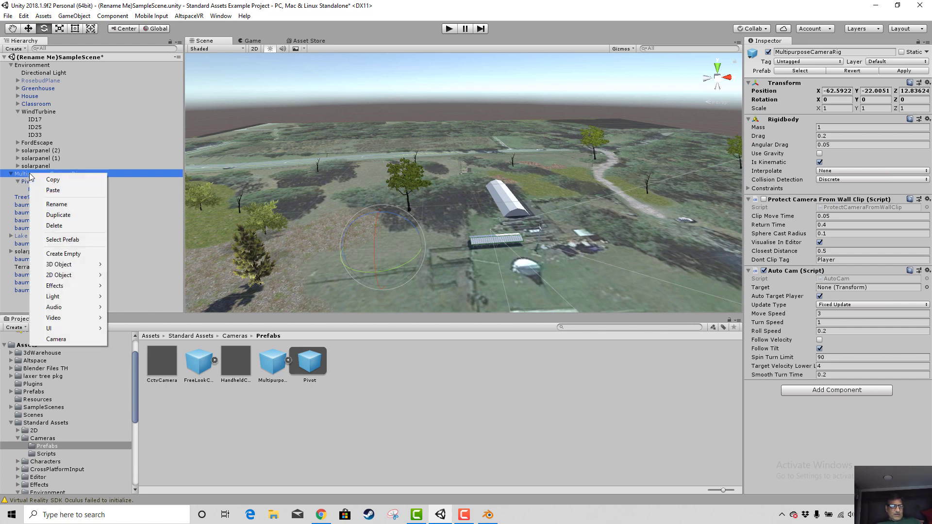
click(54, 225)
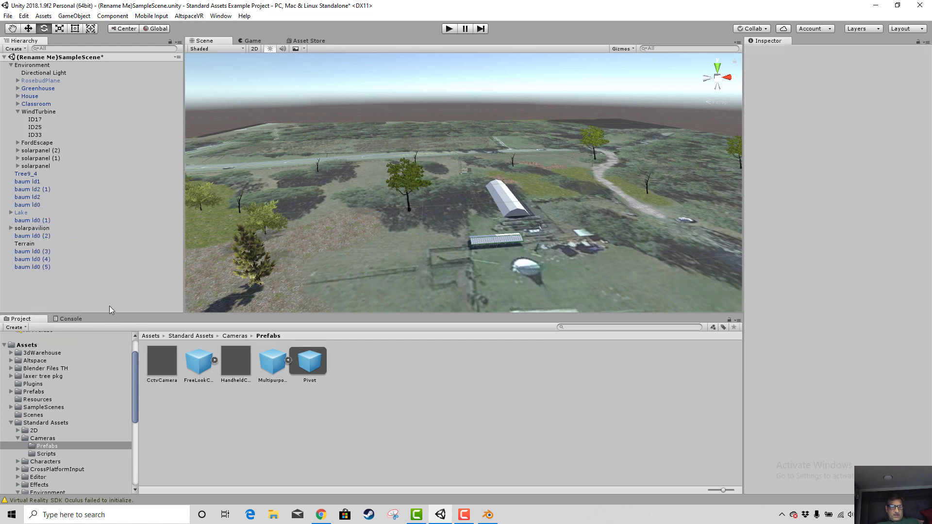
- Place the ThirdPersonController prefab from the Standard Assets characters in the field at about X -60.8, Z 8.8, and frame it in the Scene view
click(181, 336)
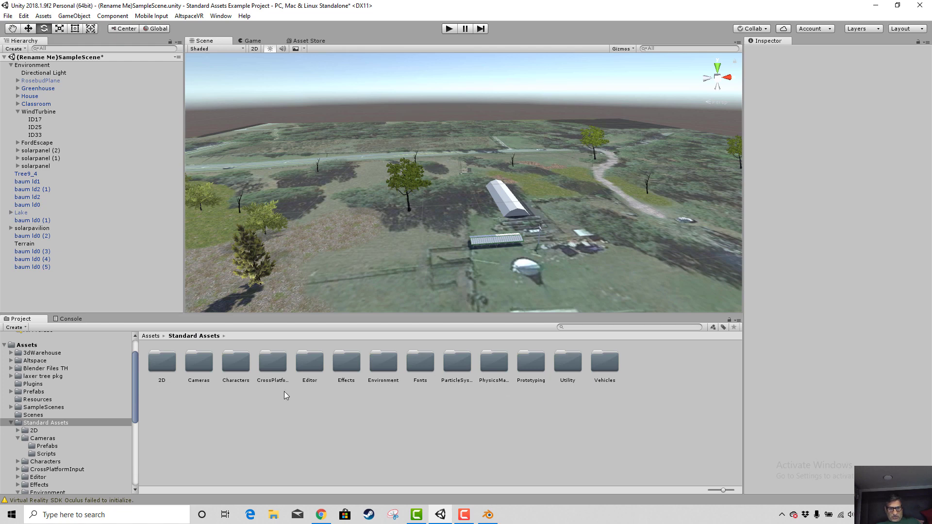
double_click(234, 368)
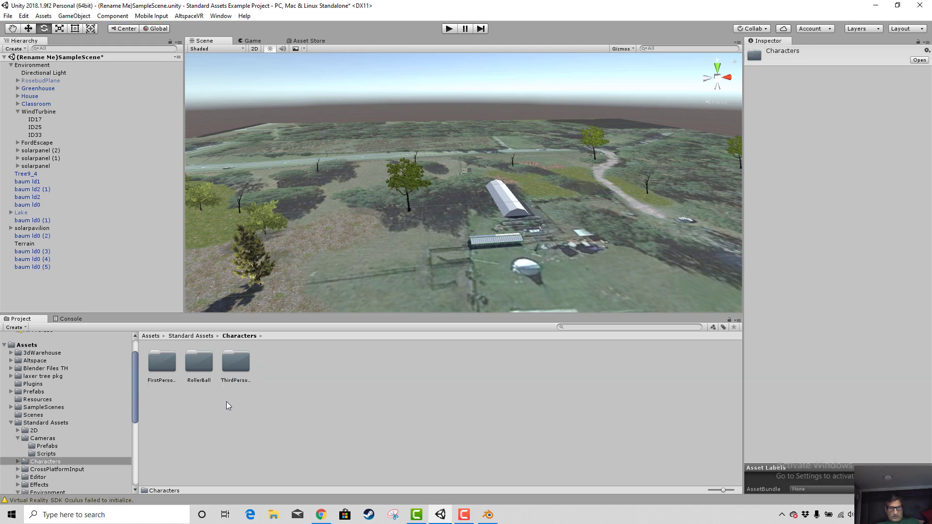
double_click(236, 366)
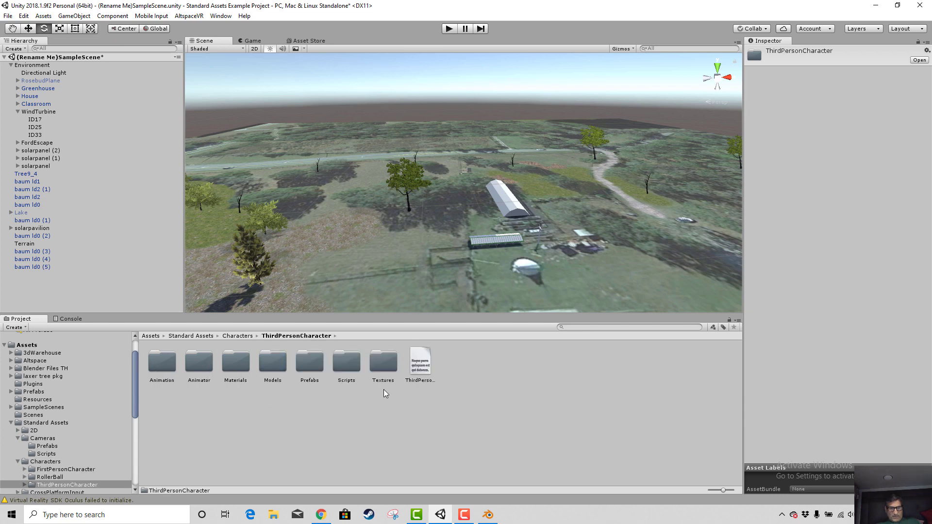
double_click(308, 366)
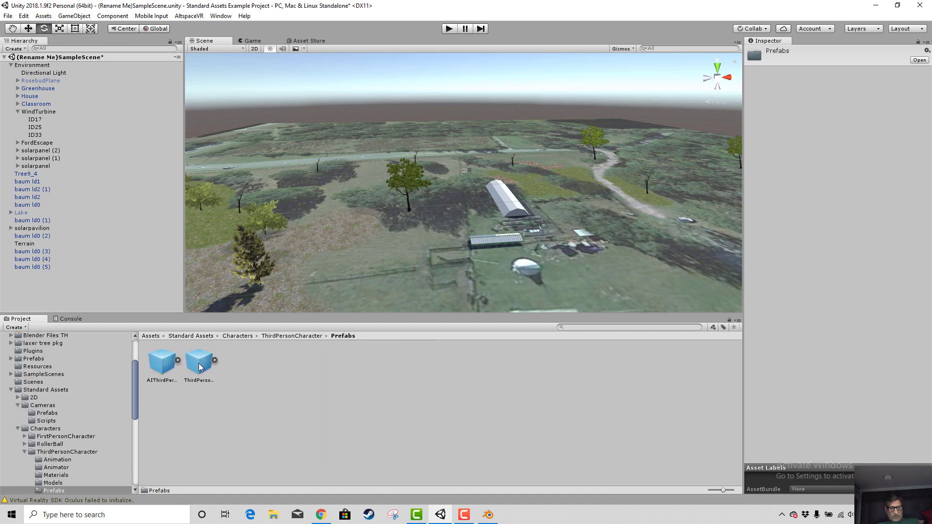
drag(200, 368, 409, 278)
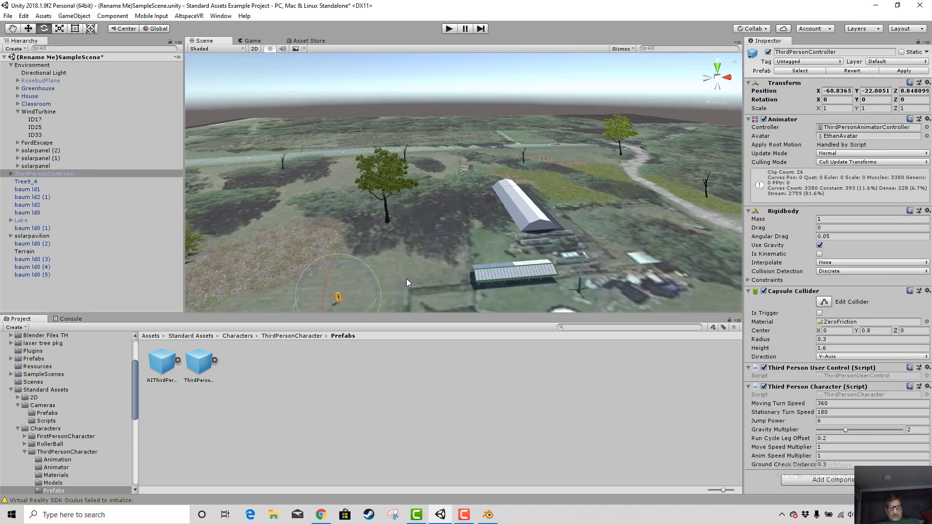
key(f)
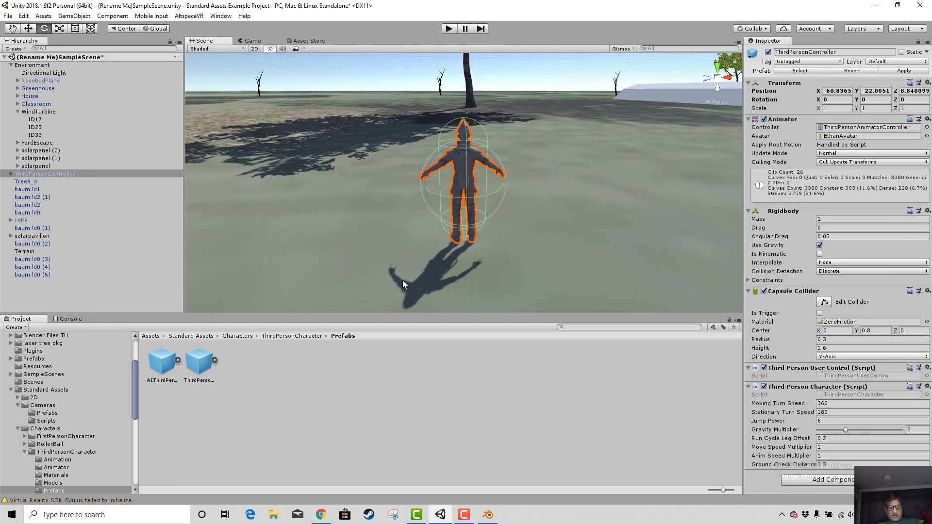
middle_drag(487, 261, 432, 285)
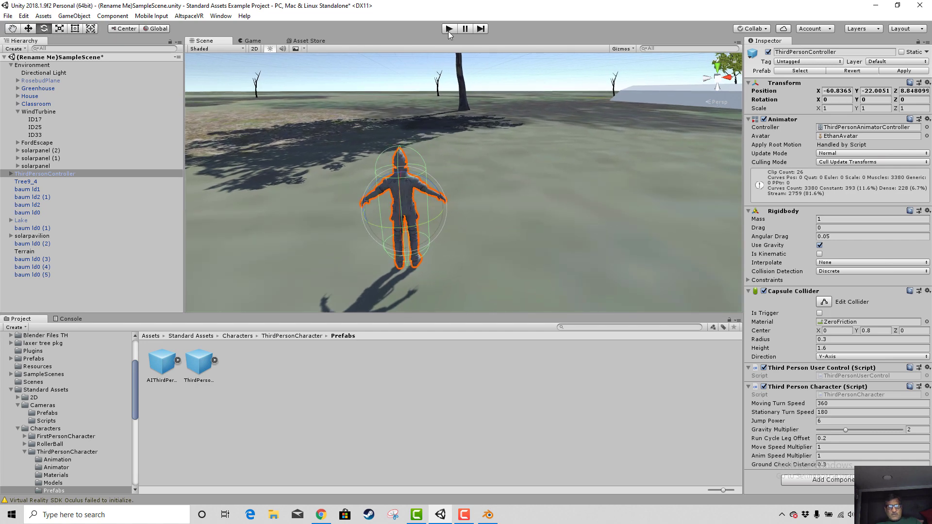
- Play-test the scene with the third-person character, stop it, and inspect the ThirdPersonController prefab's contents and components
click(448, 27)
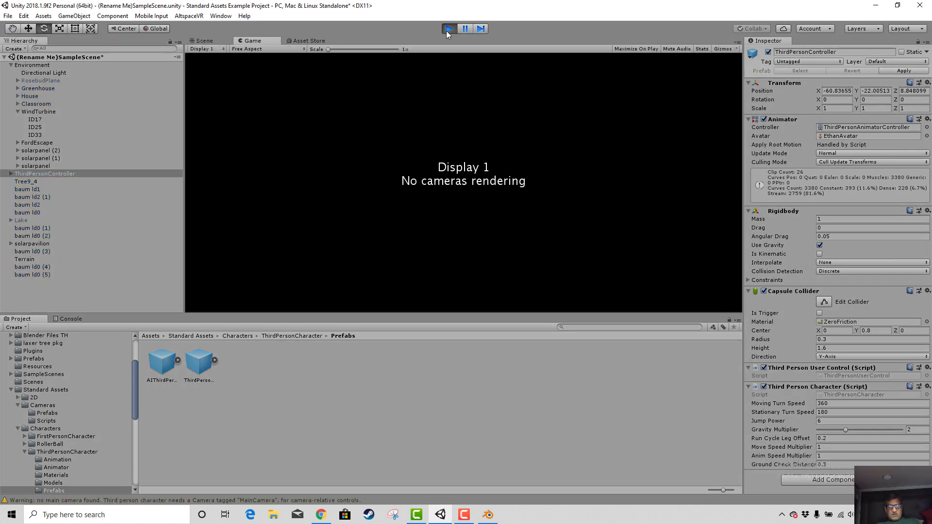
click(447, 30)
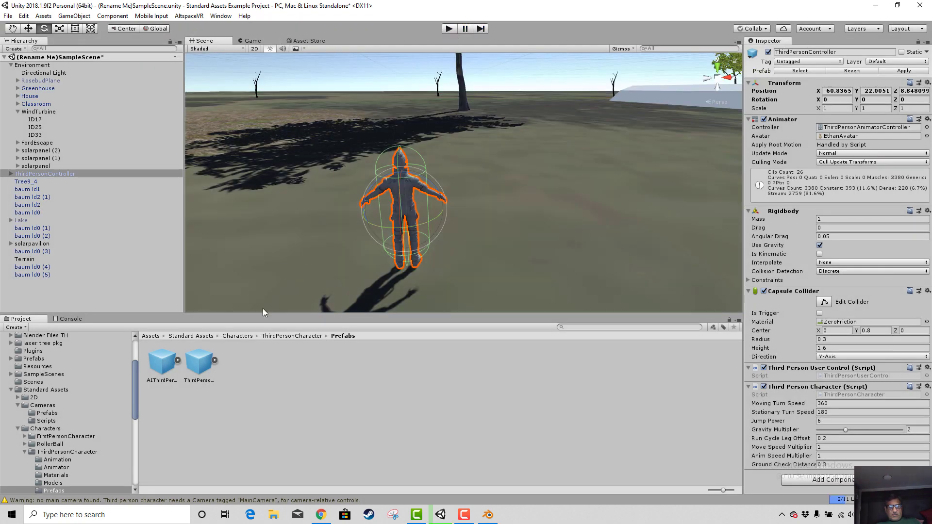
click(214, 360)
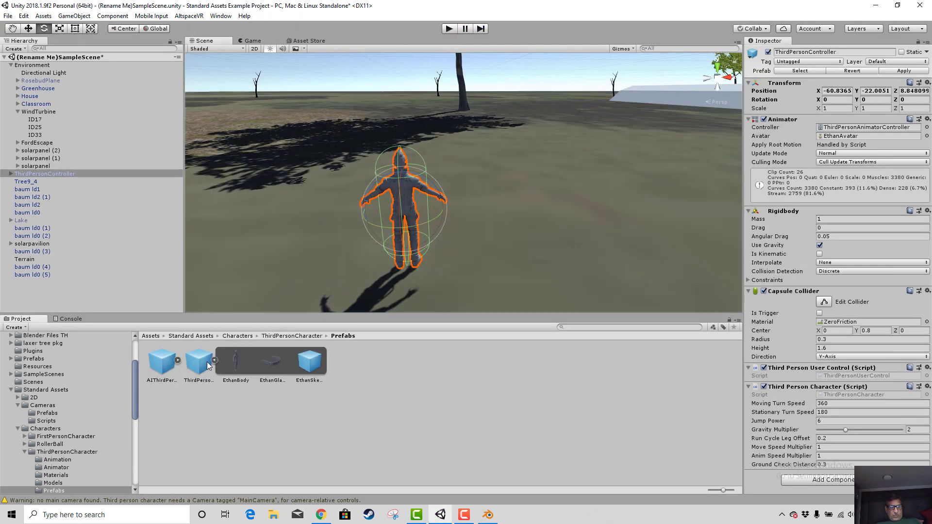
click(194, 403)
click(195, 369)
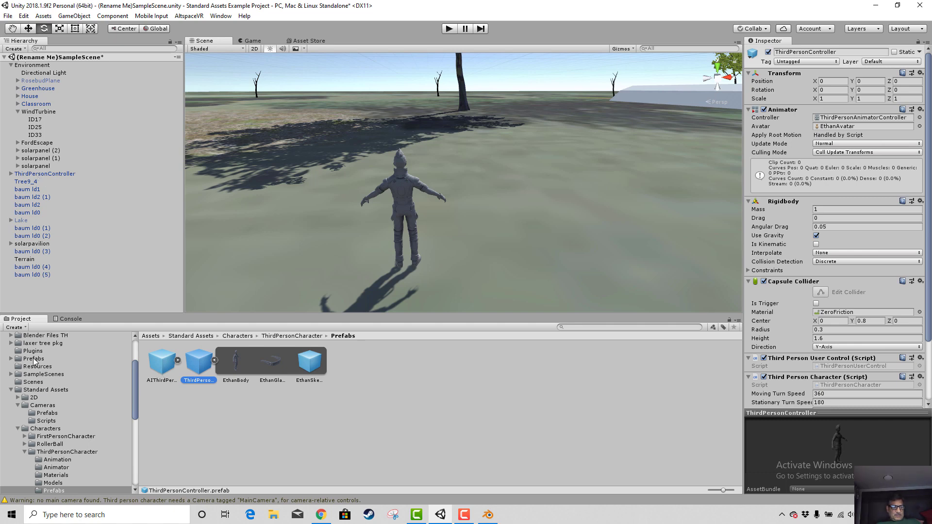
- Place the MultipurposeCameraRig prefab from the Standard Assets cameras on the third-person character, at about X -60.9, Y -21, Z 8.6
click(194, 336)
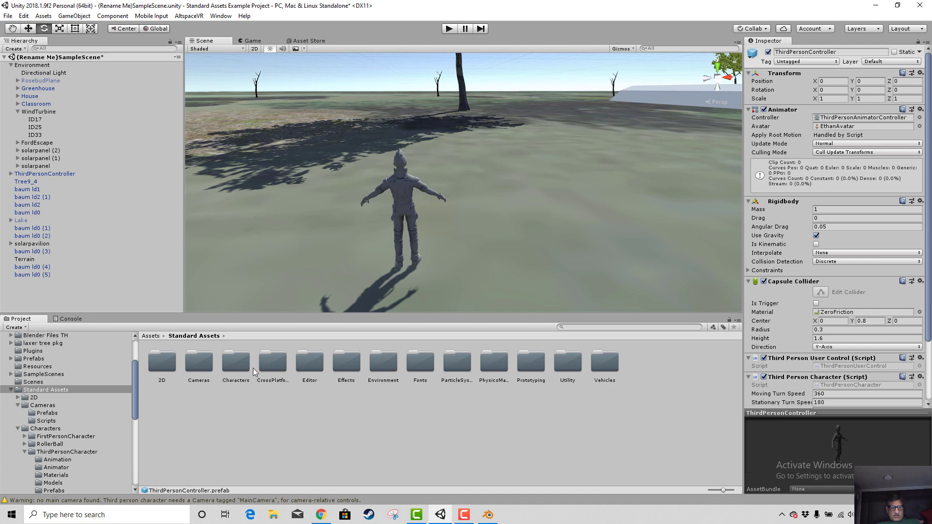
double_click(208, 367)
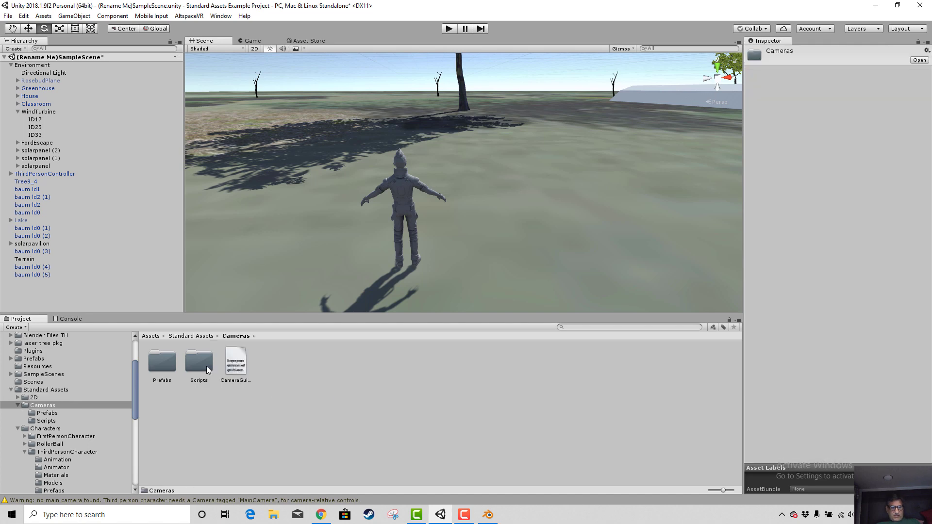
double_click(172, 367)
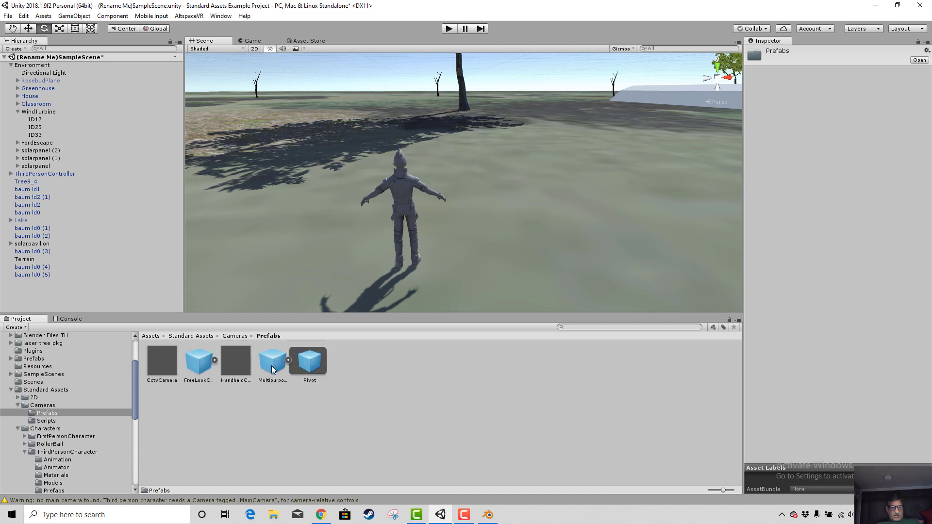
drag(275, 364, 397, 201)
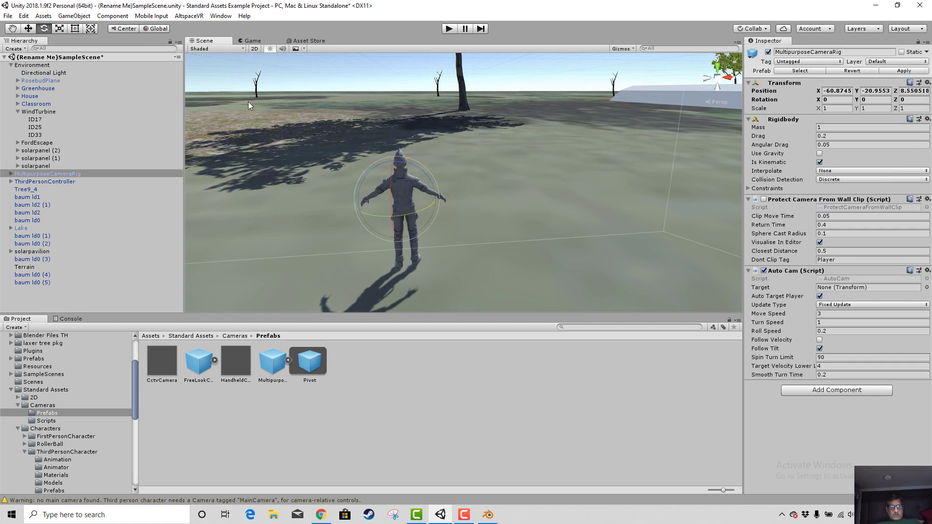
- Expand the MultipurposeCameraRig down to its Pivot and inspect the MainCamera's settings and preview
click(11, 174)
click(22, 182)
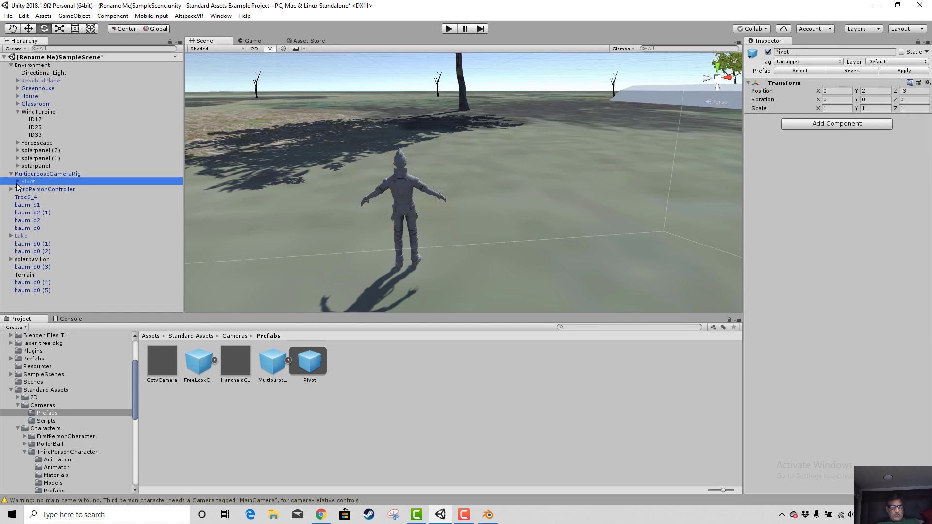
click(17, 182)
click(26, 189)
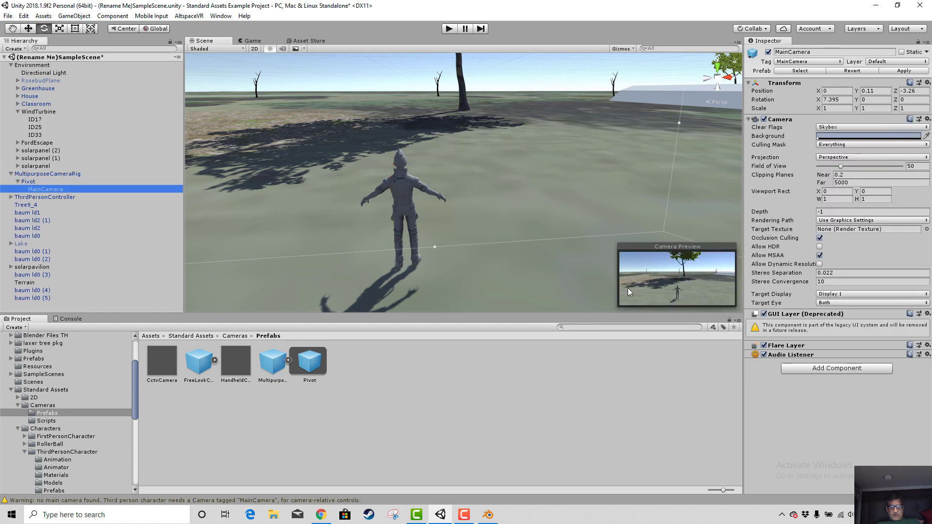
- Start play mode and run the third-person character around the field to check whether the camera rig follows
click(448, 30)
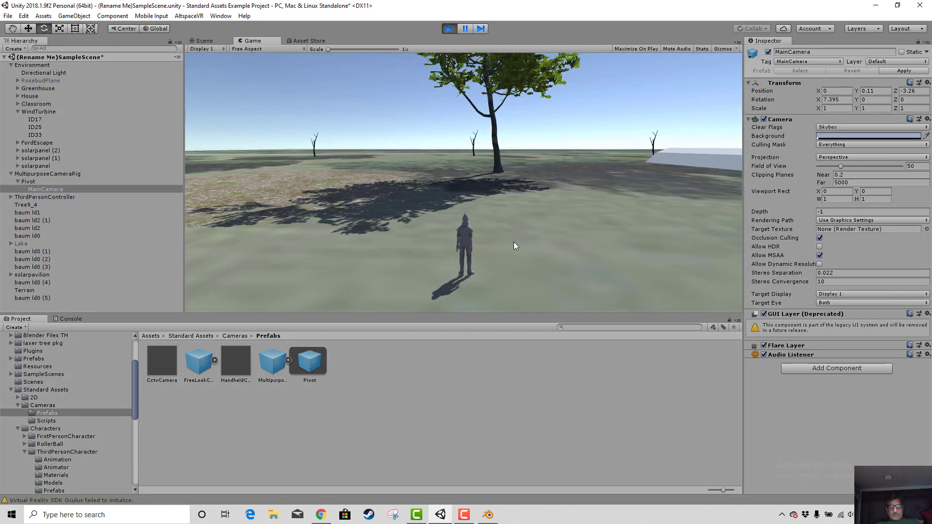
key(w)
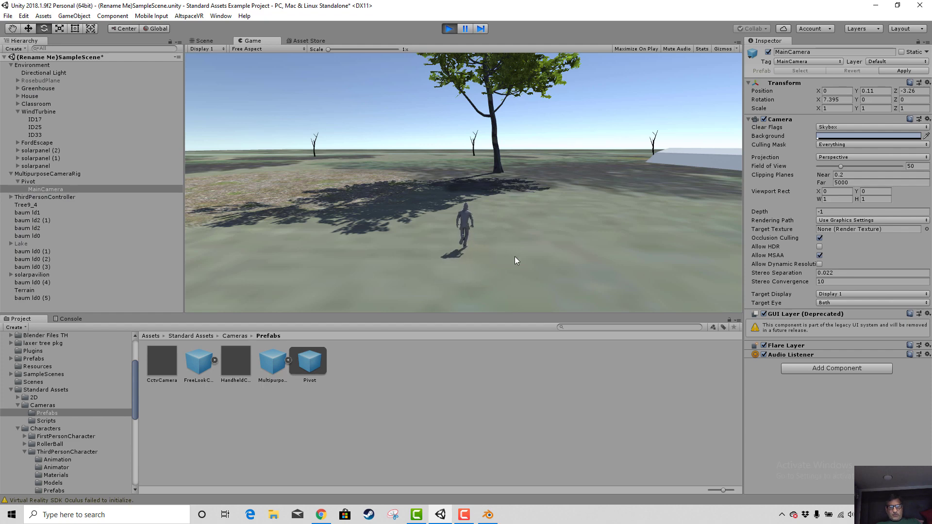
key(a)
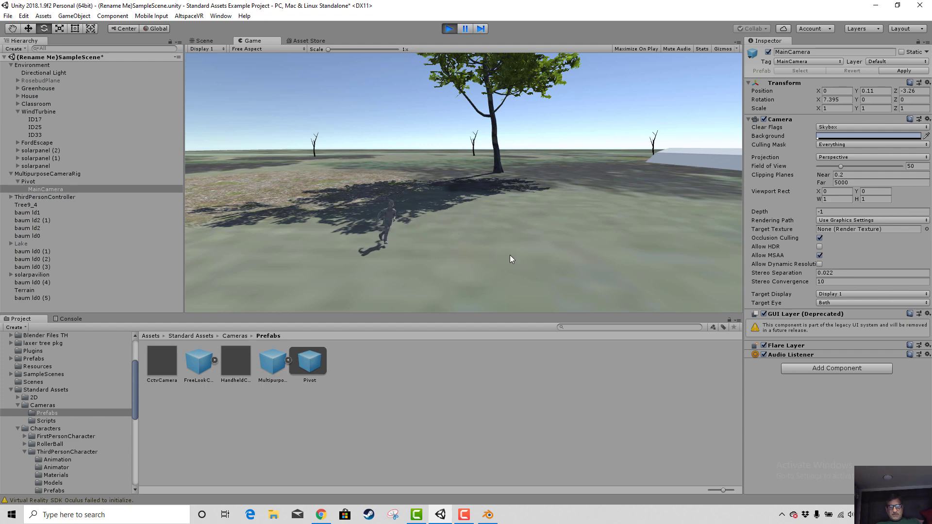
key(d)
key(w)
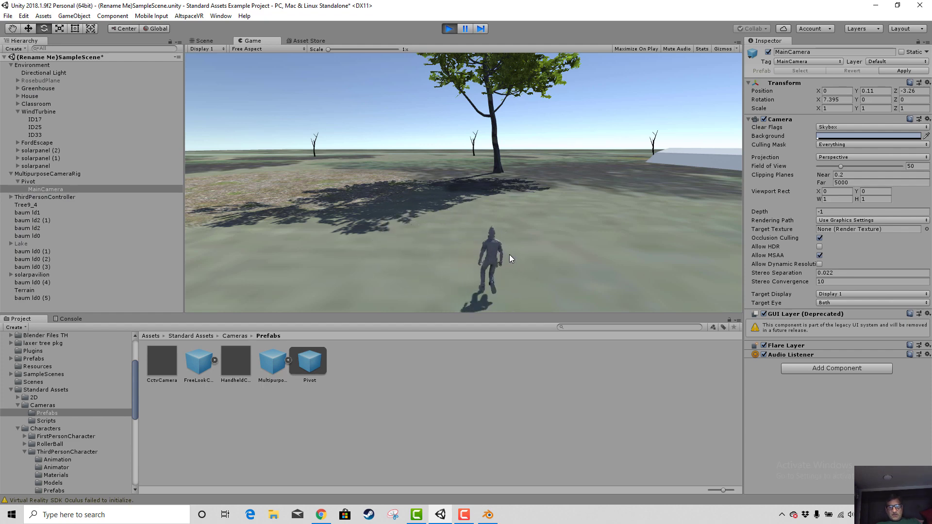
key(a)
key(d)
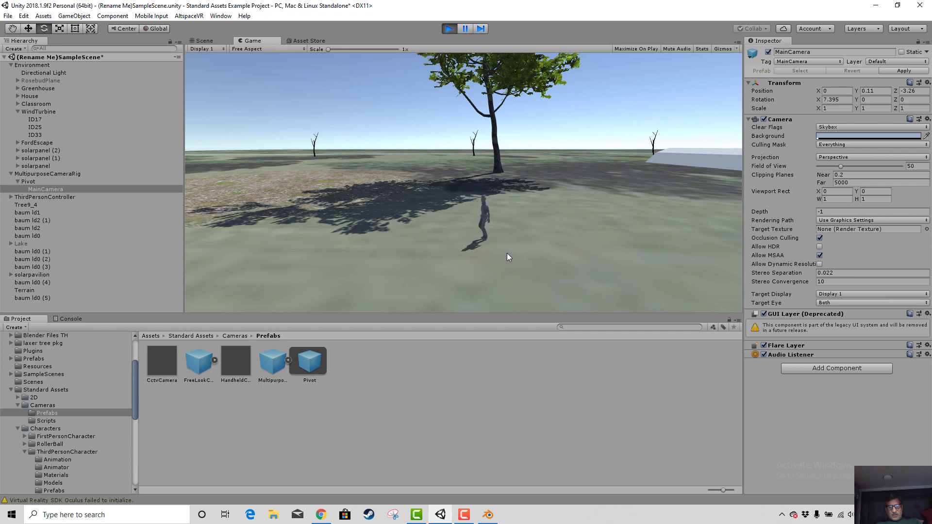
key(s)
key(a)
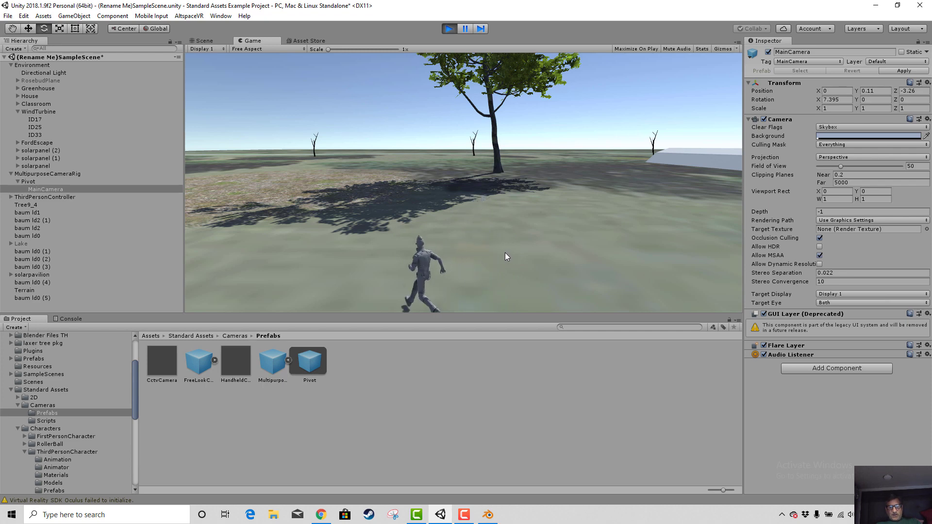
key(w)
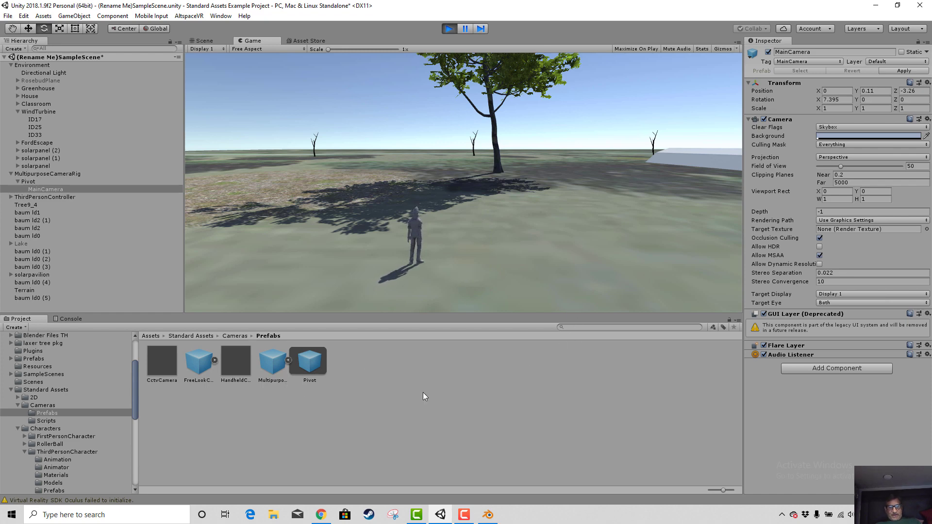
- While the scene is playing, set the Auto Cam target of the MultipurposeCameraRig to EthanBody
click(32, 174)
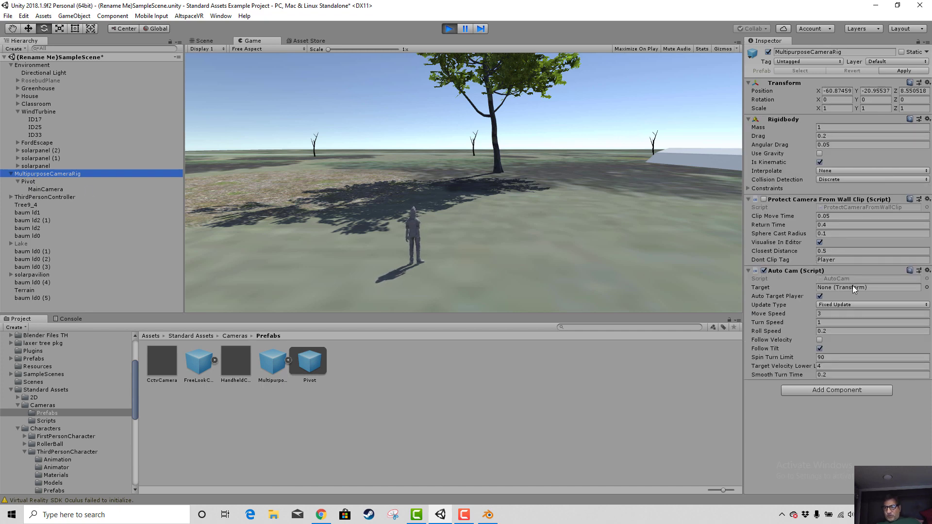
click(867, 287)
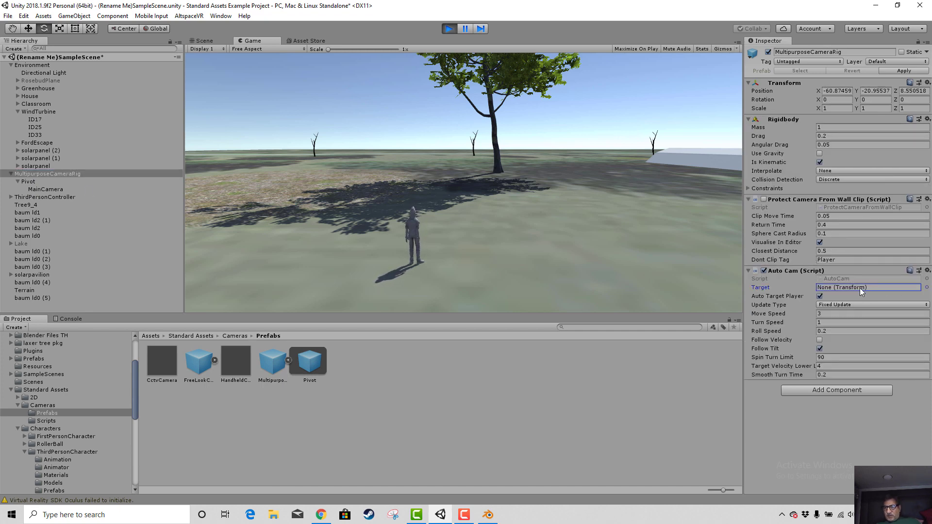
click(927, 287)
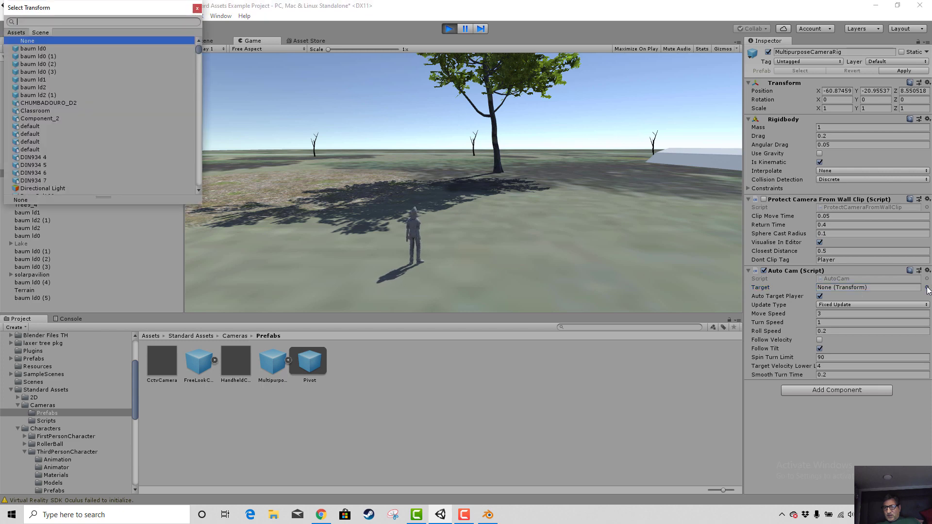
scroll(98, 103, down, 10)
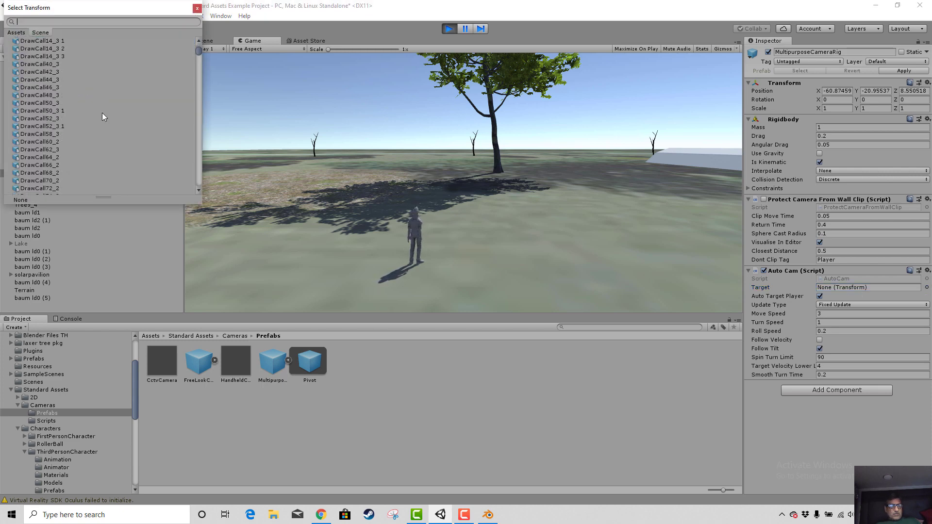
scroll(102, 117, down, 5)
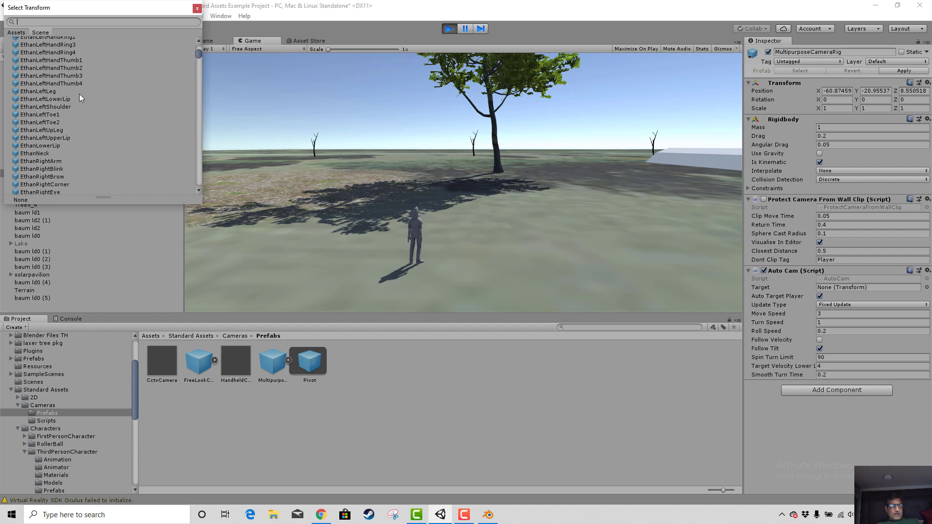
scroll(80, 94, up, 12)
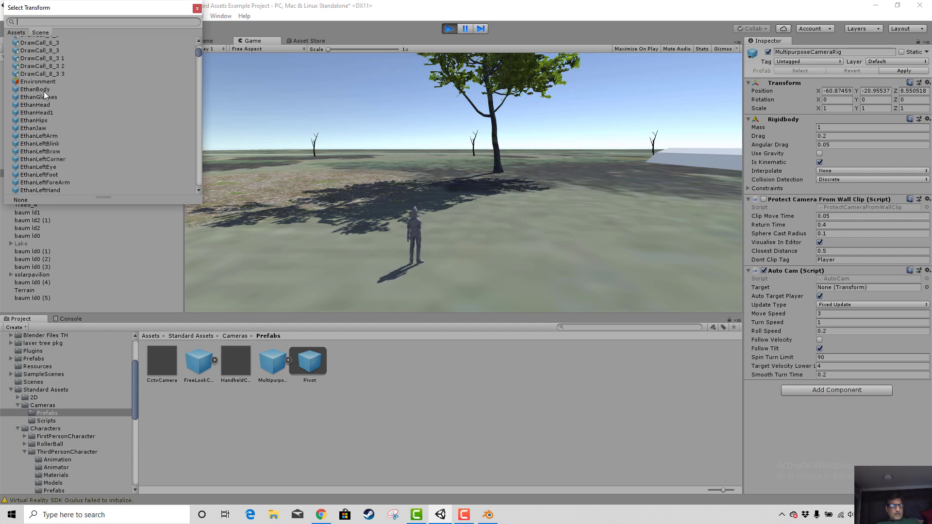
click(38, 89)
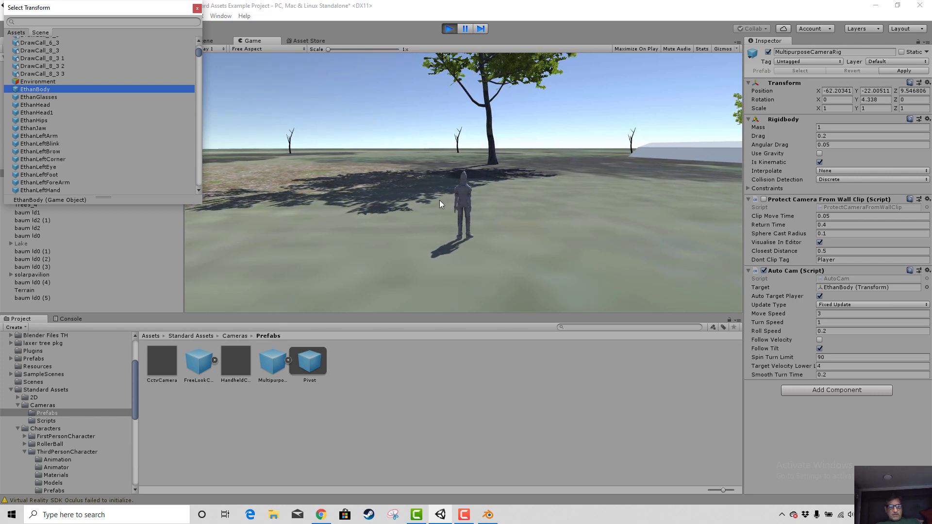
click(225, 85)
- Run the character past the solar panels and wind turbine to test the following camera, and stop play mode
key(w)
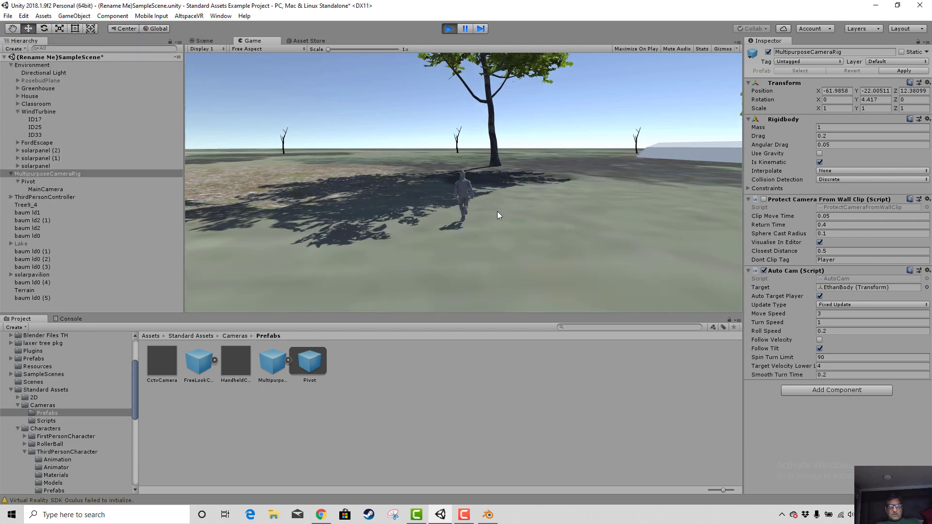
key(d)
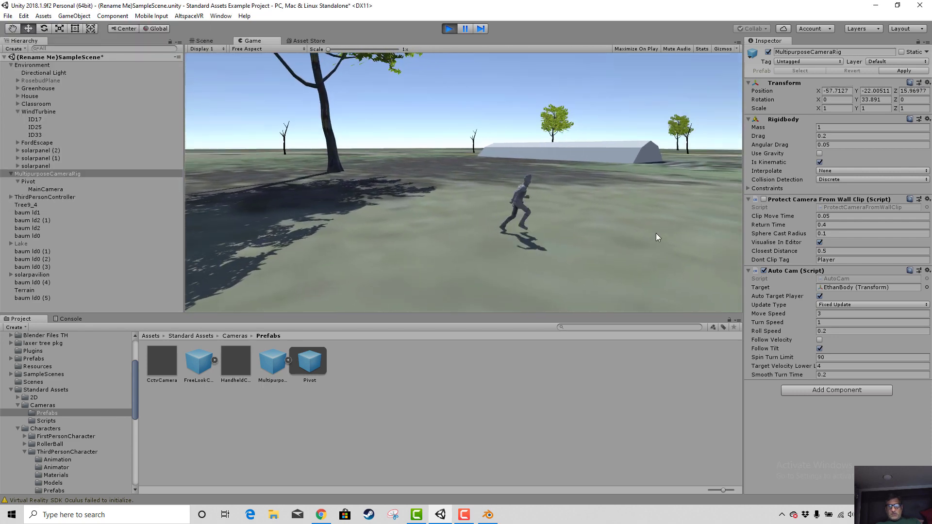
key(d)
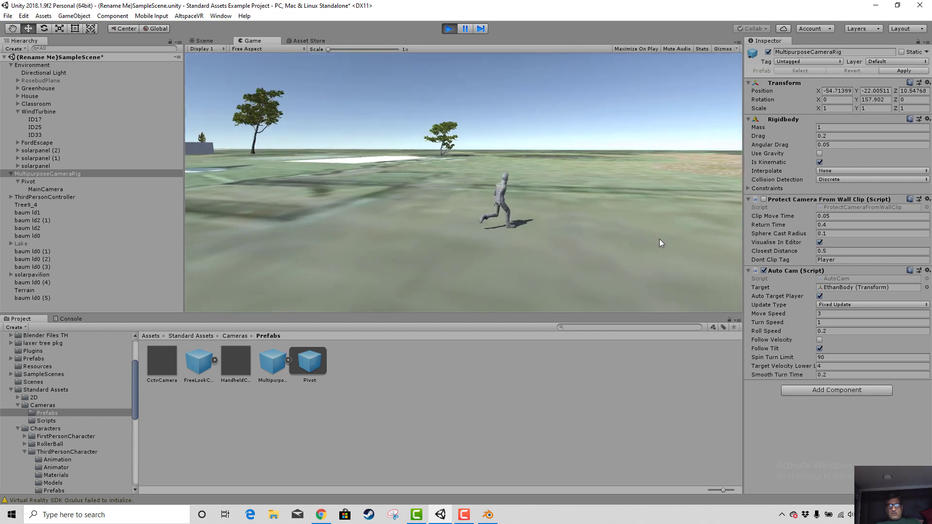
key(w)
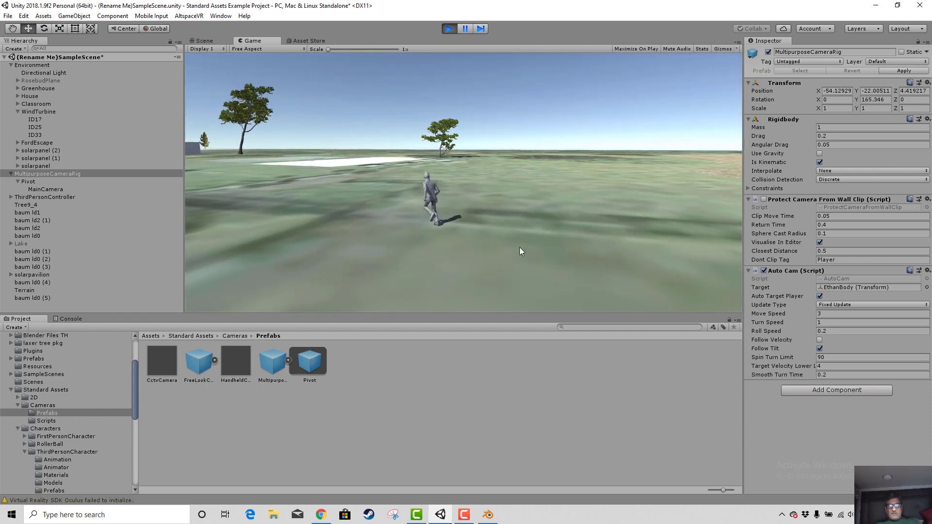
key(a)
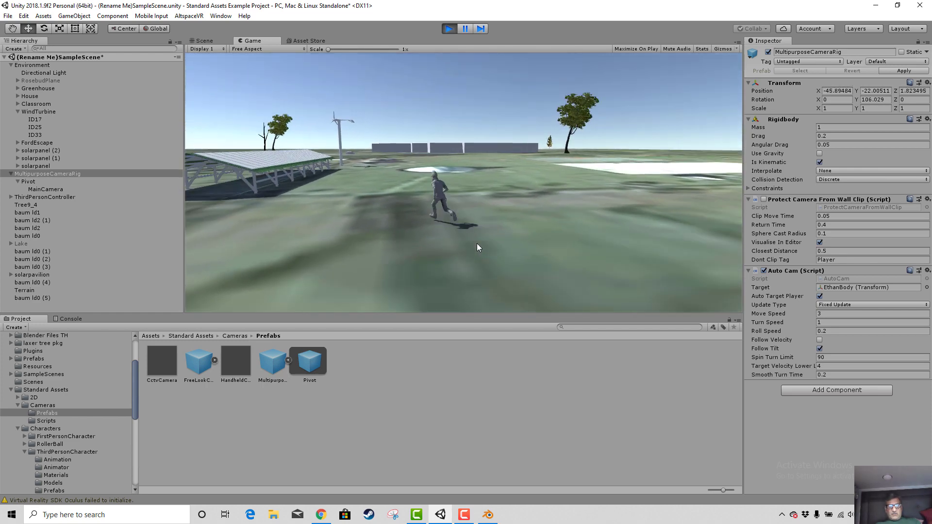
key(w)
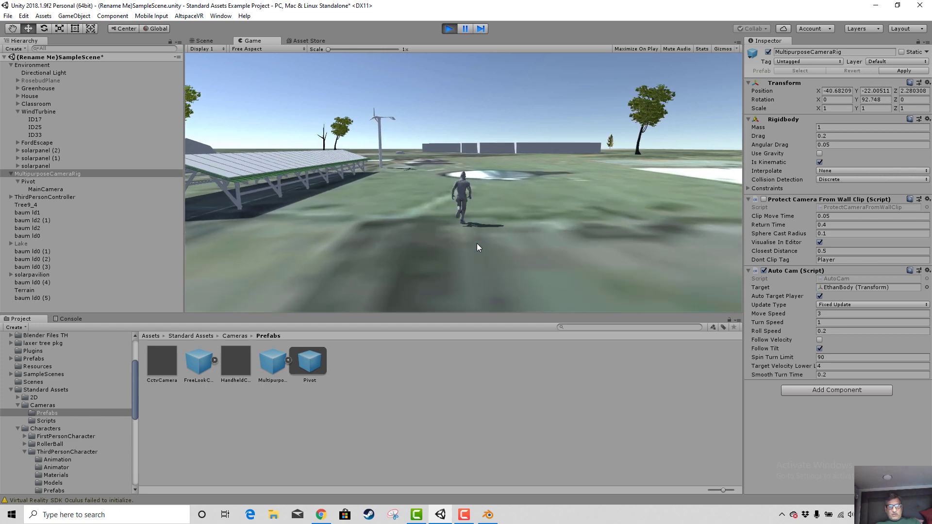
key(w)
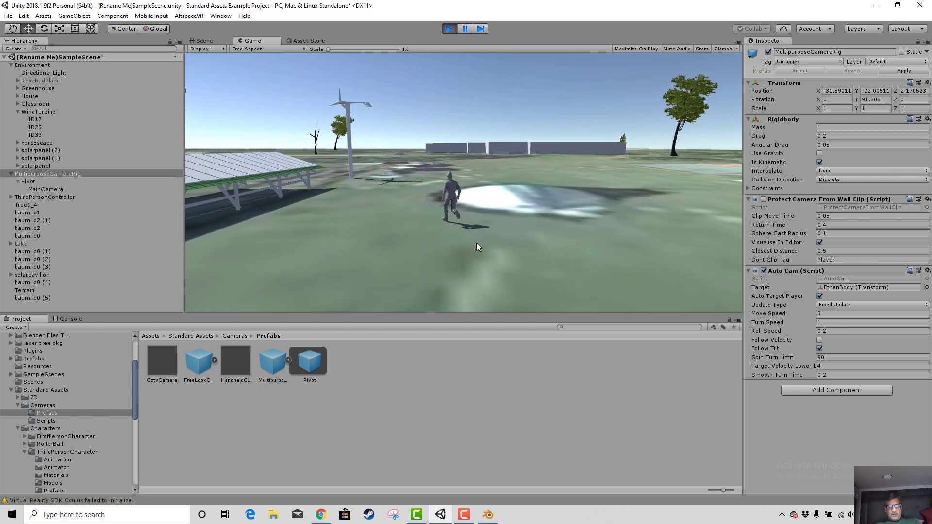
key(w)
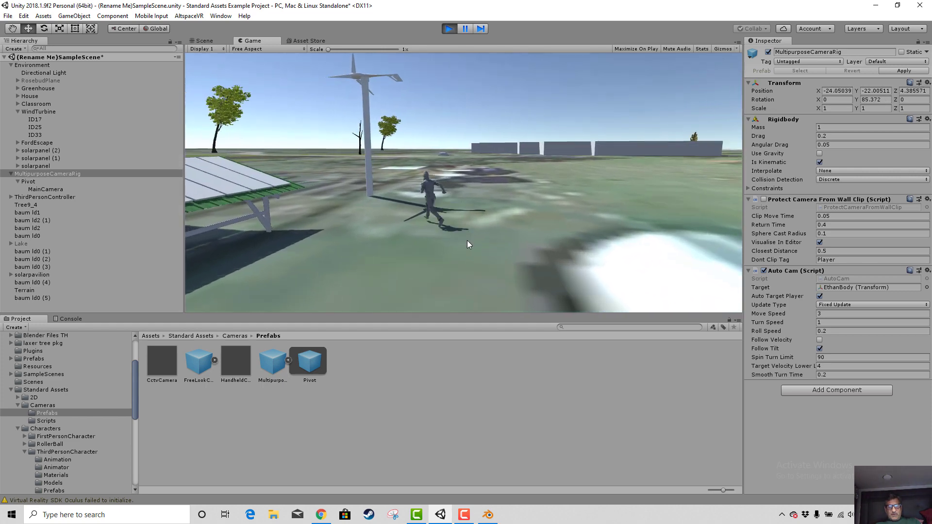
key(a)
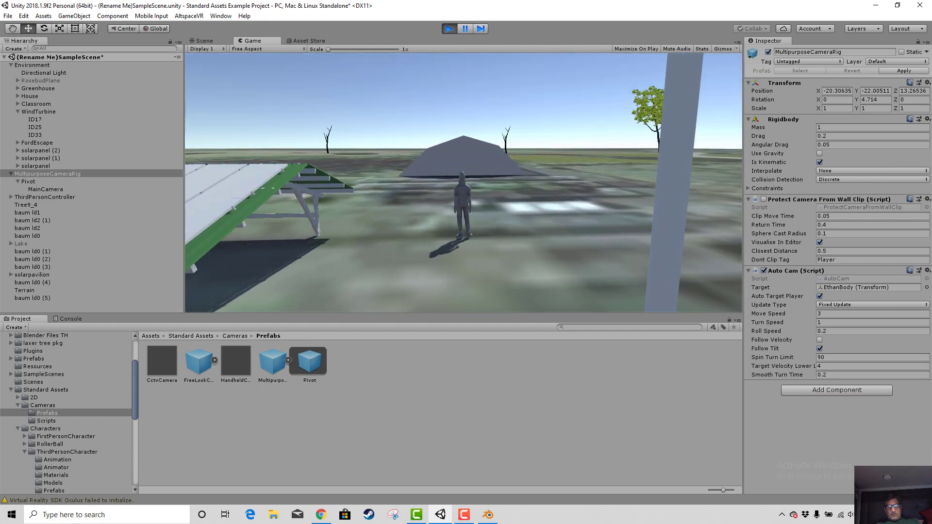
key(w)
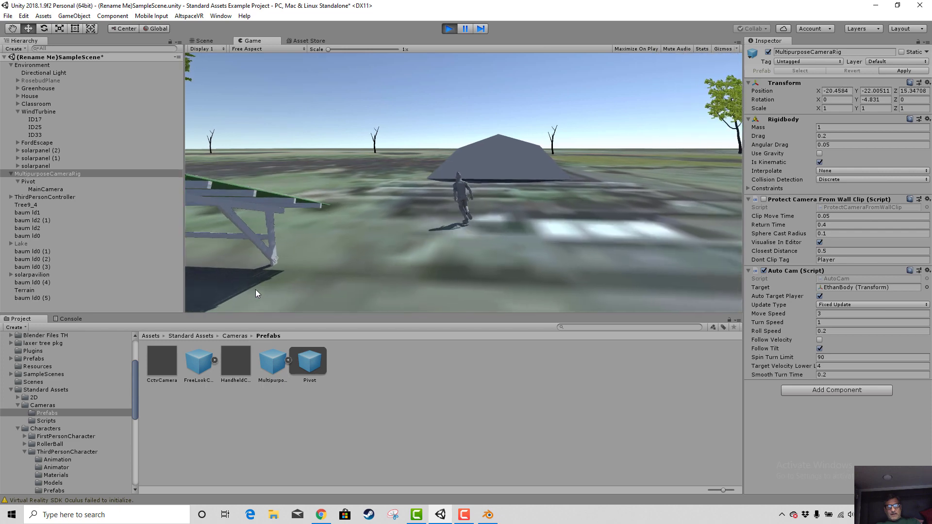
key(s)
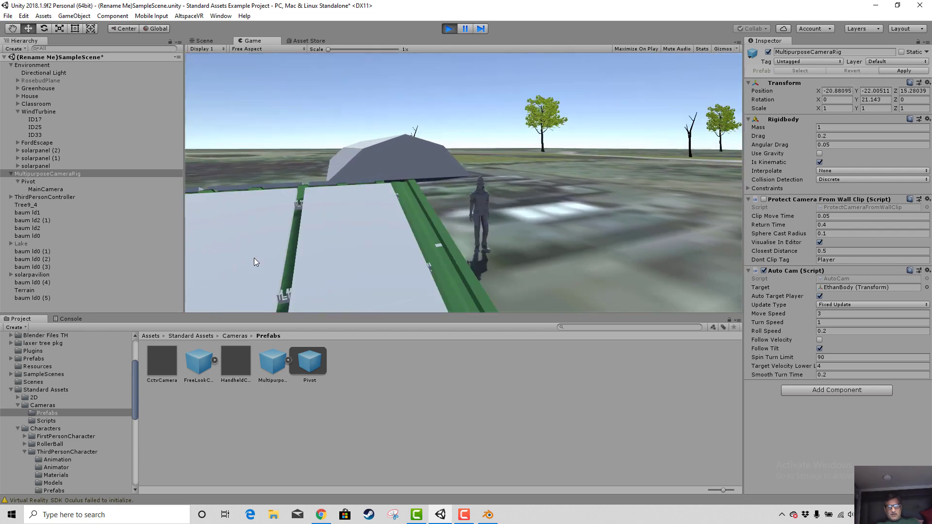
click(448, 28)
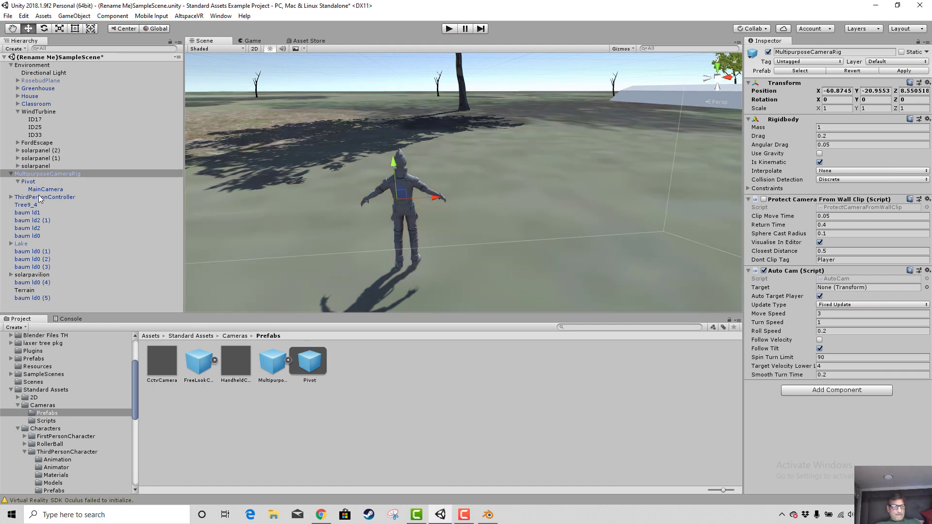
- Collapse the WindTurbine group, expand the ThirdPersonController, and inspect its EthanBody mesh component
click(18, 112)
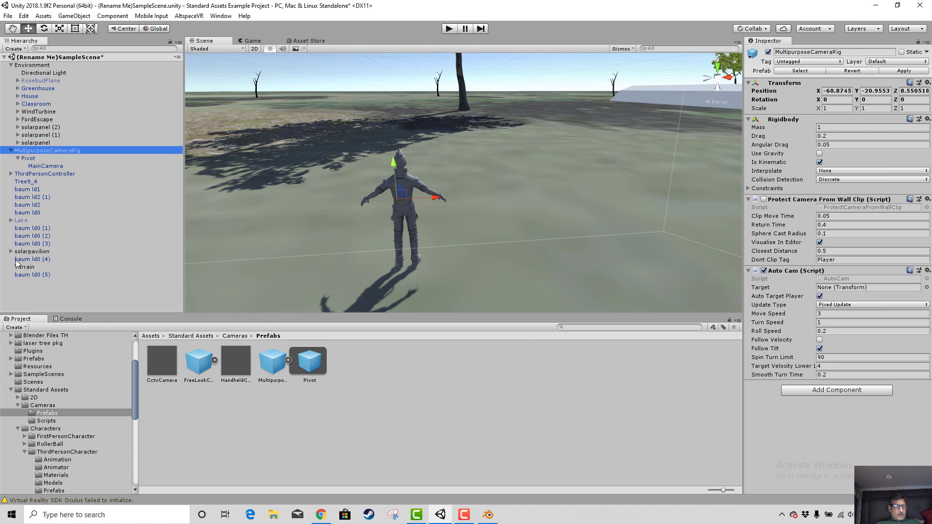
click(14, 174)
click(11, 174)
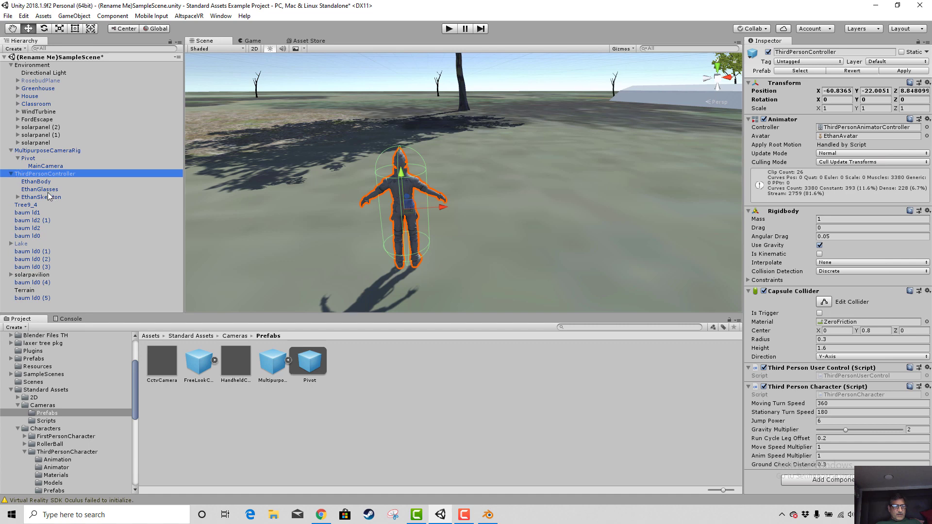
click(37, 181)
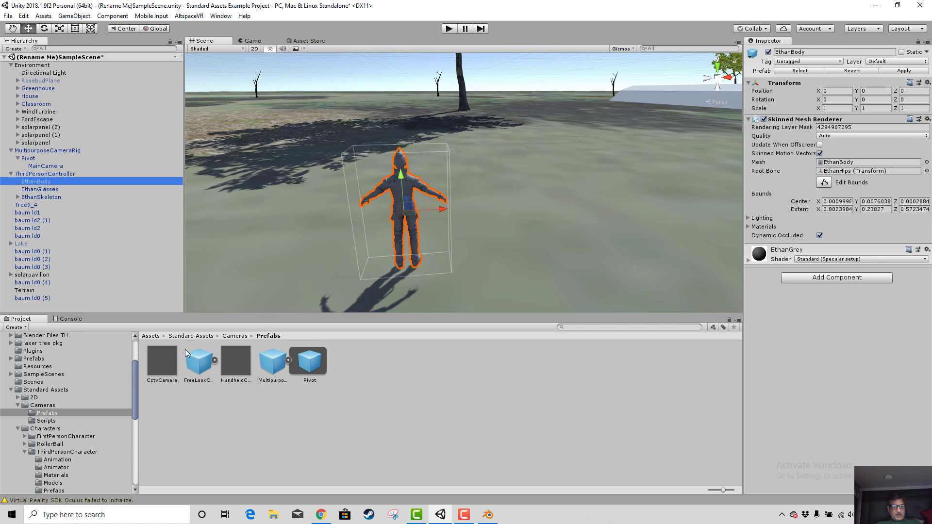
- Browse the Standard Assets characters to the ThirdPersonCharacter's Prefabs folder and examine its contents
click(194, 336)
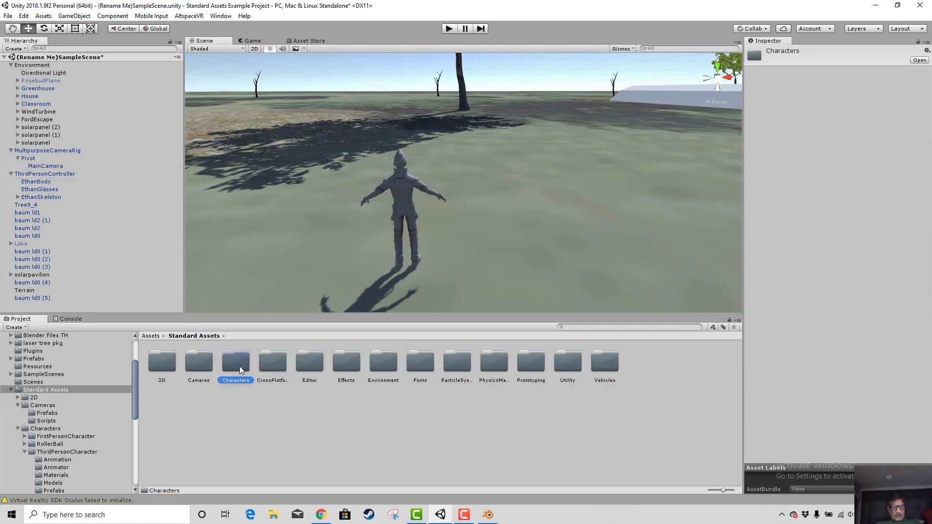
double_click(240, 366)
double_click(234, 369)
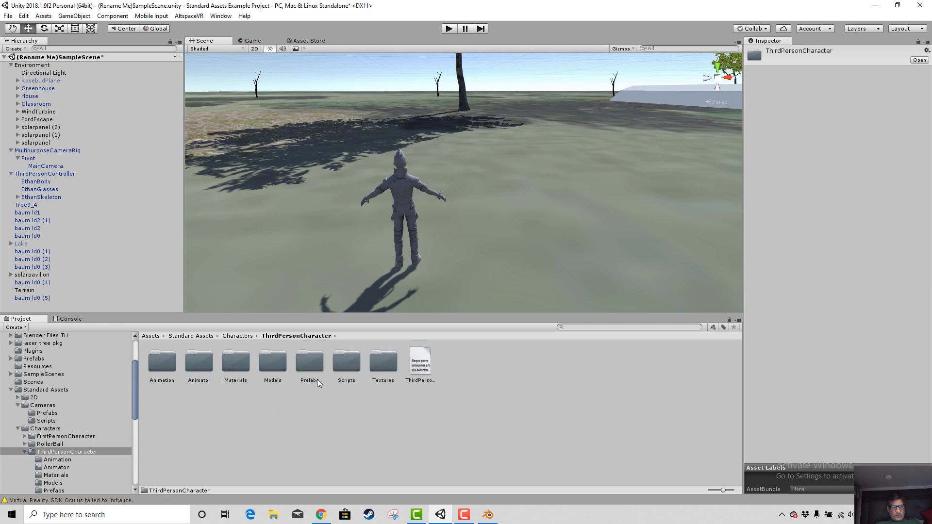
double_click(308, 369)
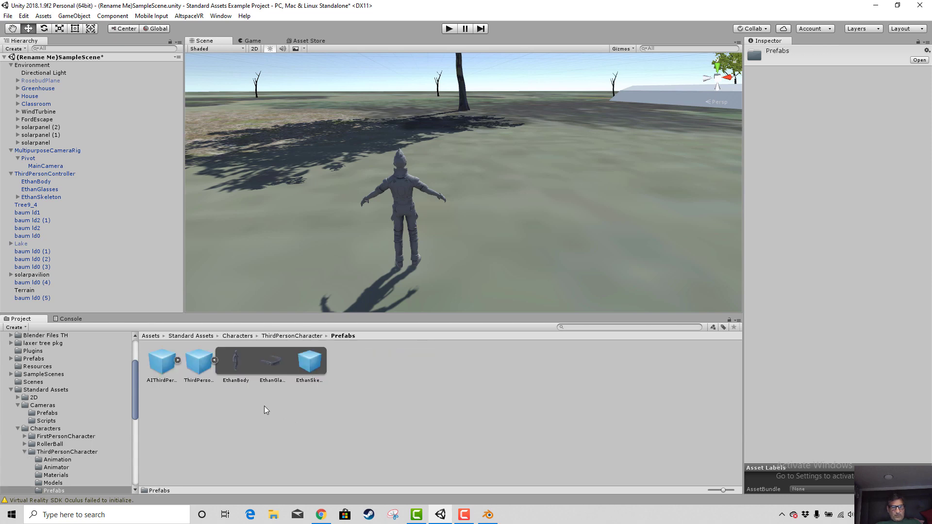
click(288, 430)
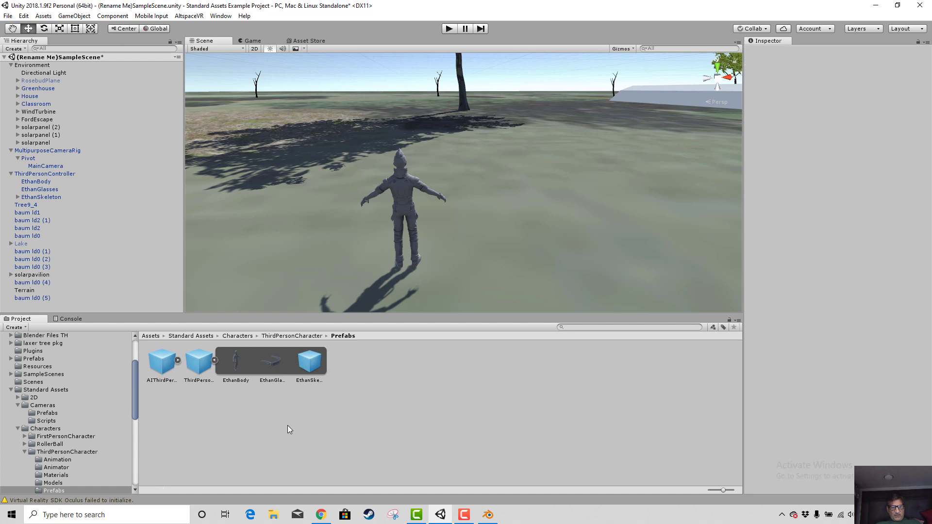
- Switch to Chrome and search the web for "ethan texture"
click(323, 515)
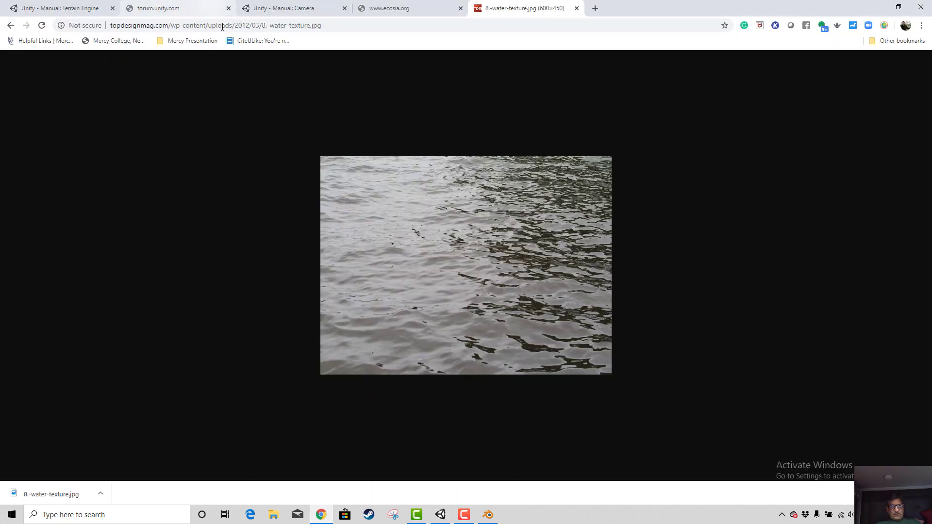
click(259, 27)
text(ethan texture)
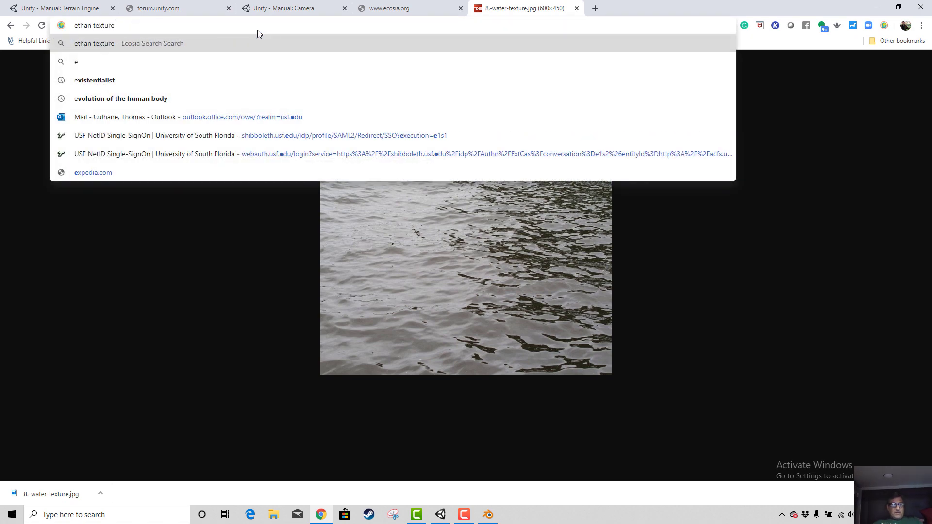
key(Return)
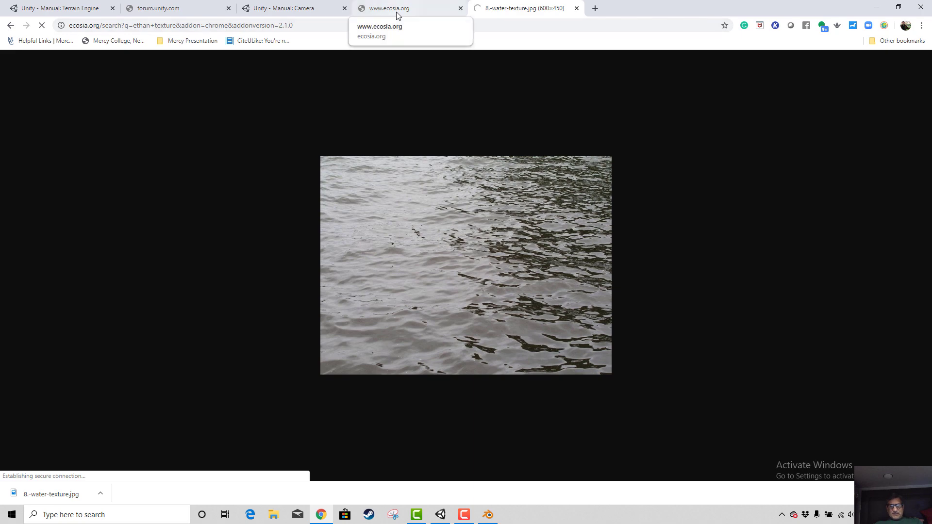
- Return to Unity and examine the contents of the AIThirdPersonController and ThirdPersonController prefabs
click(441, 515)
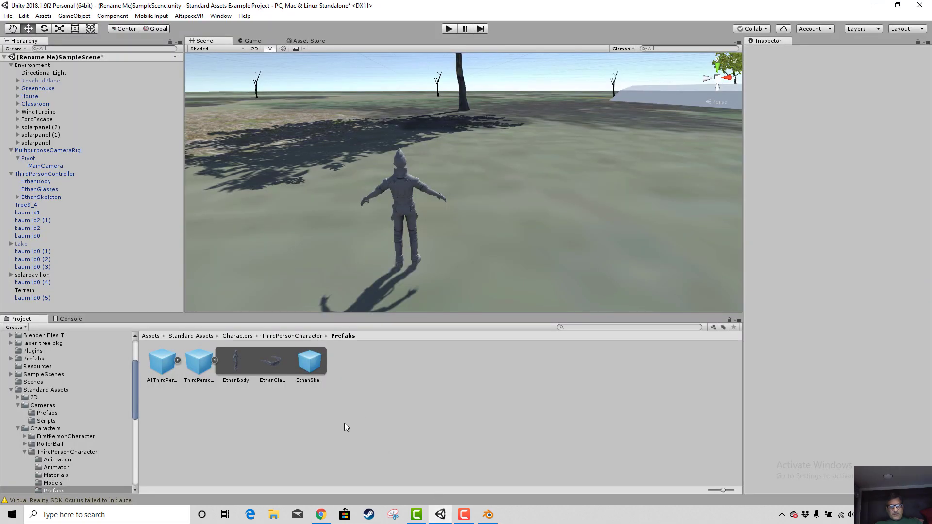
click(215, 361)
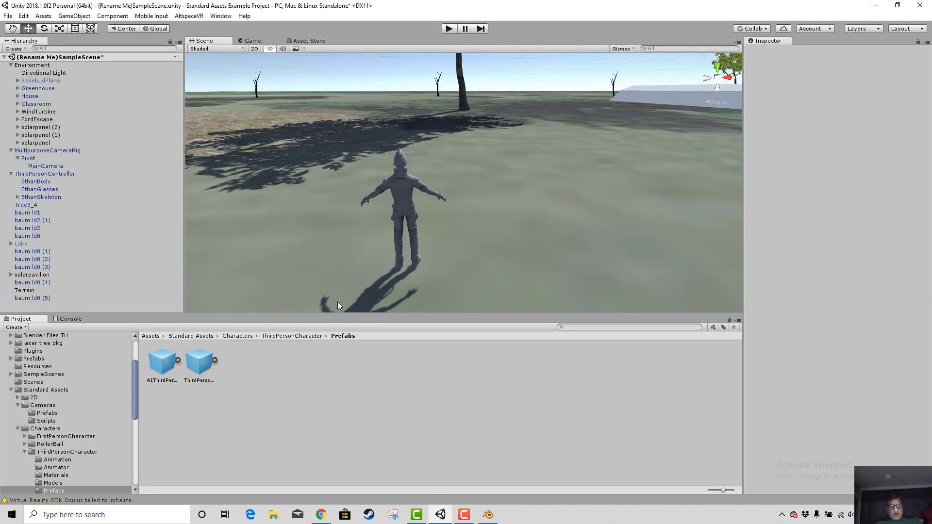
click(167, 366)
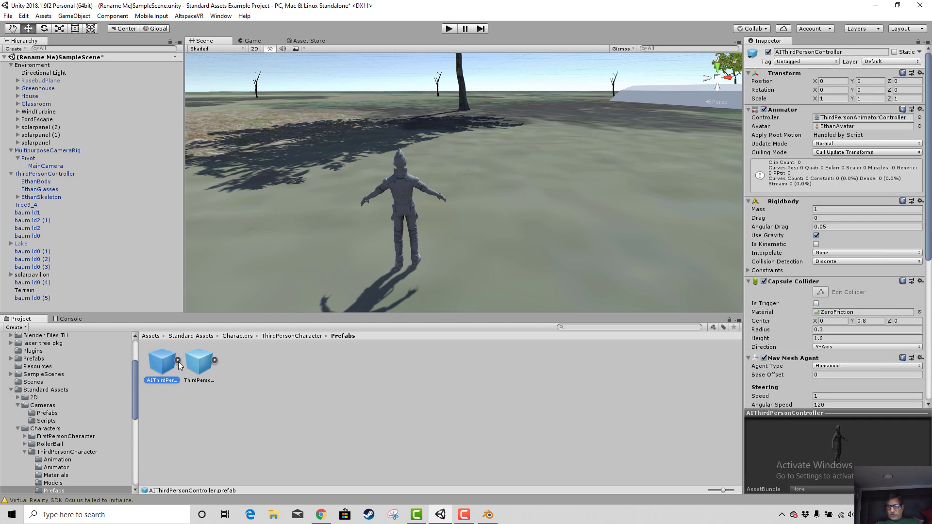
click(177, 361)
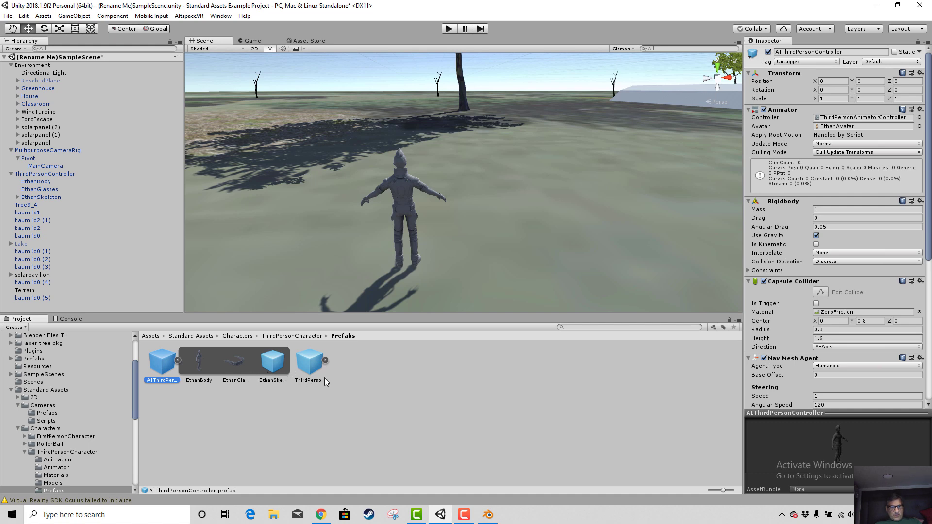
click(325, 360)
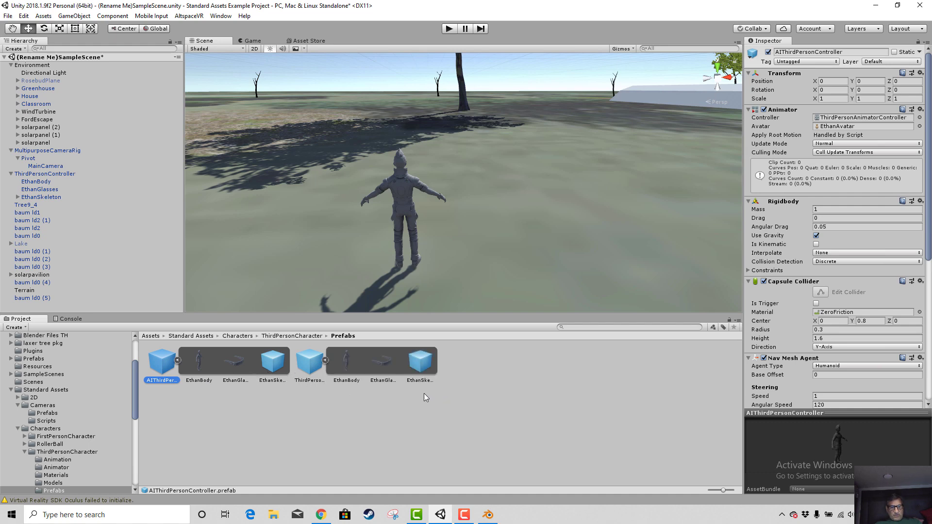
click(234, 435)
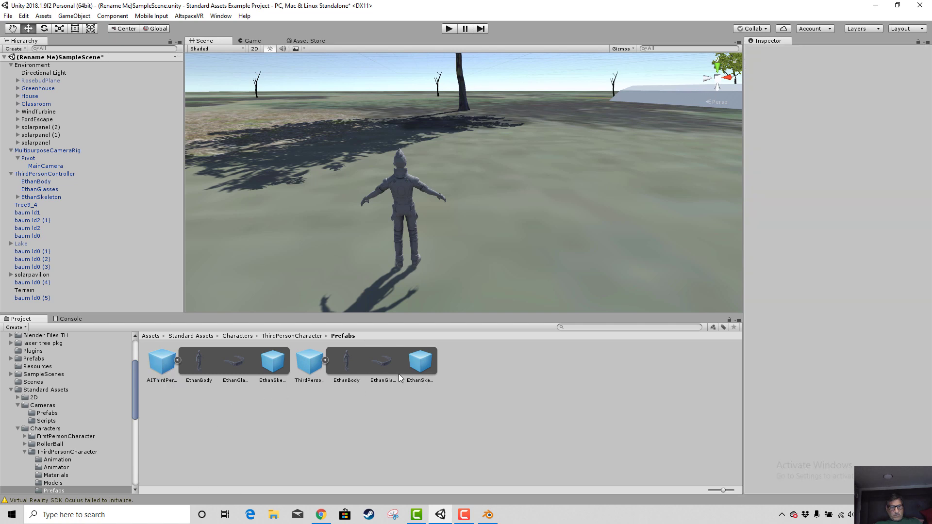
- Play the scene, run the character across the grass, and inspect the MainCamera, Pivot and MultipurposeCameraRig settings
click(449, 29)
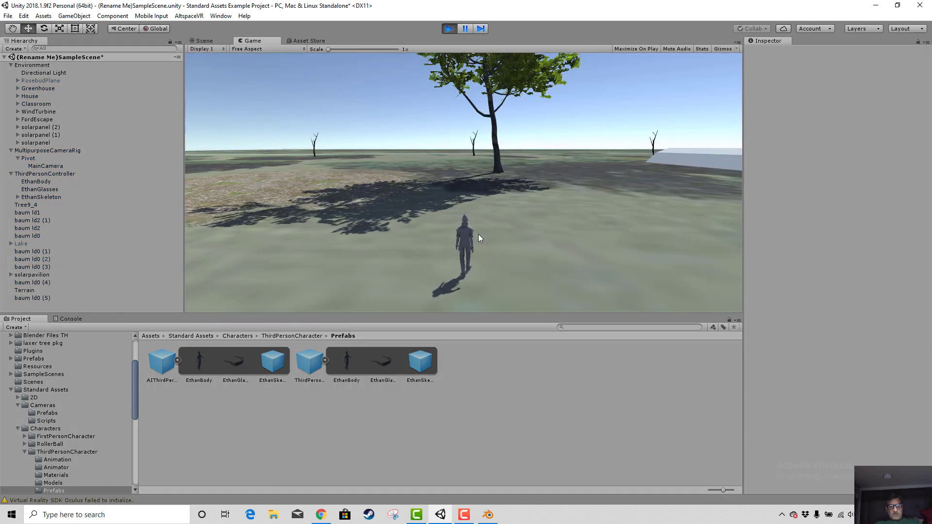
key(w)
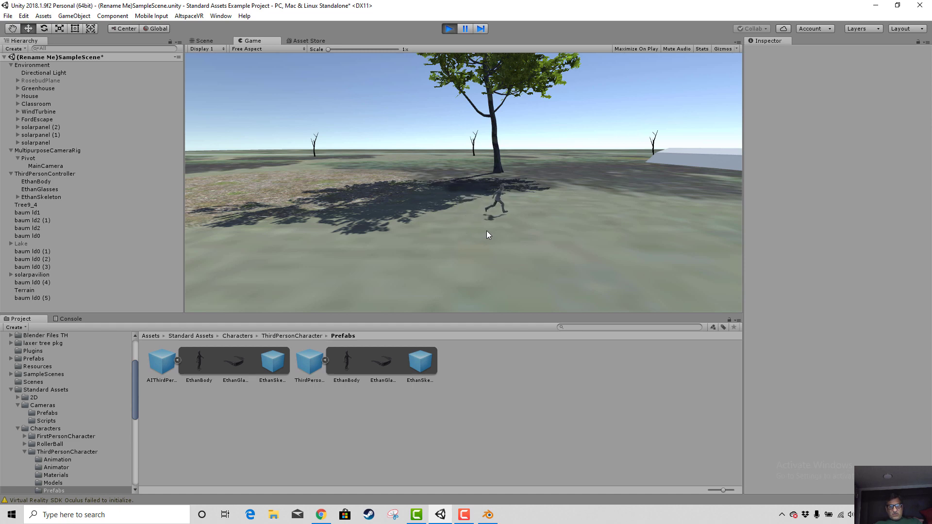
key(d)
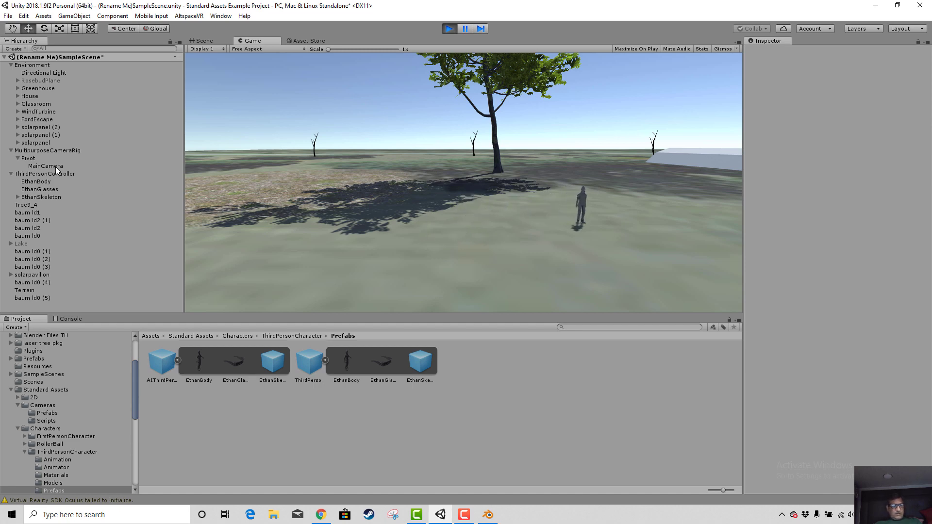
click(48, 166)
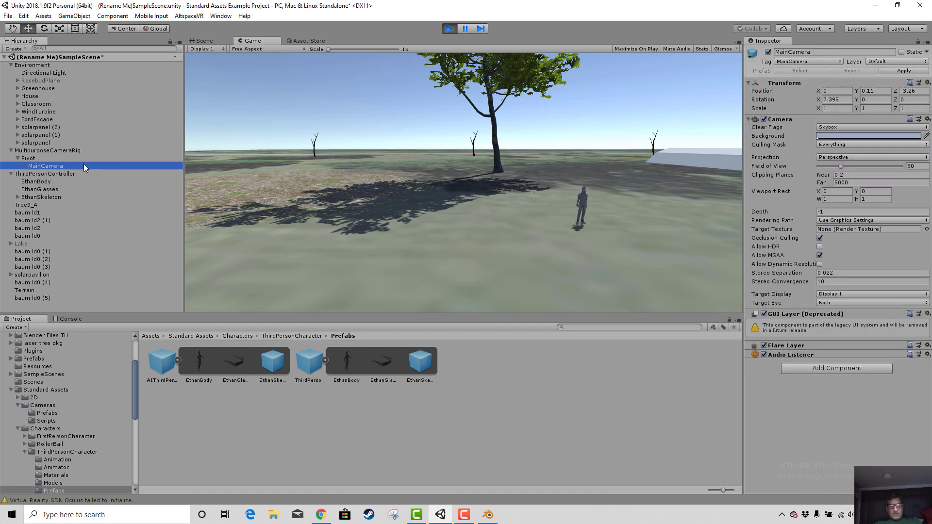
click(45, 157)
click(51, 150)
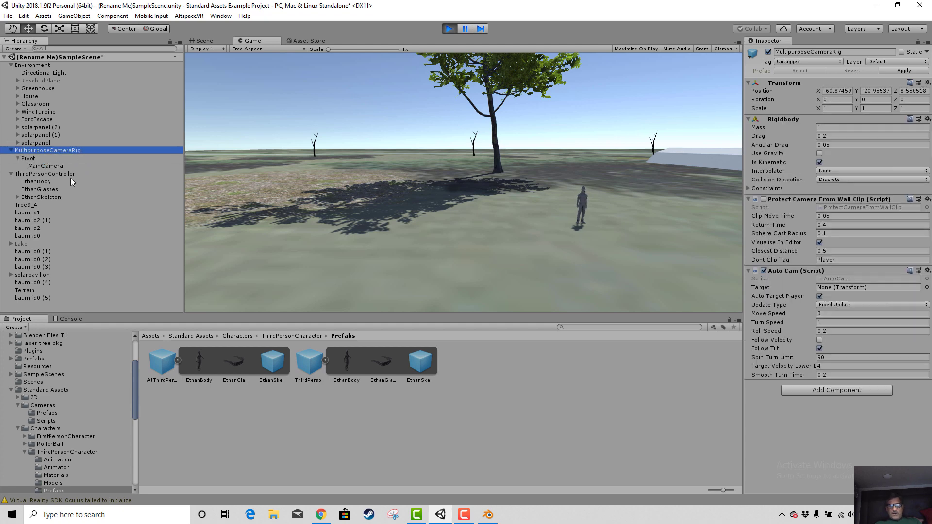
- Stop play mode and set the Auto Cam target of the MultipurposeCameraRig to EthanBody
click(449, 29)
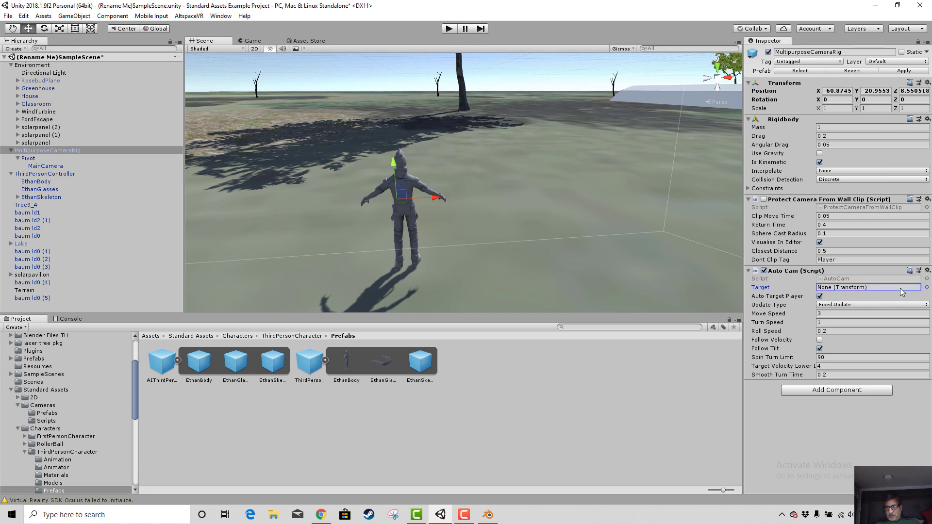
click(927, 288)
scroll(100, 124, down, 15)
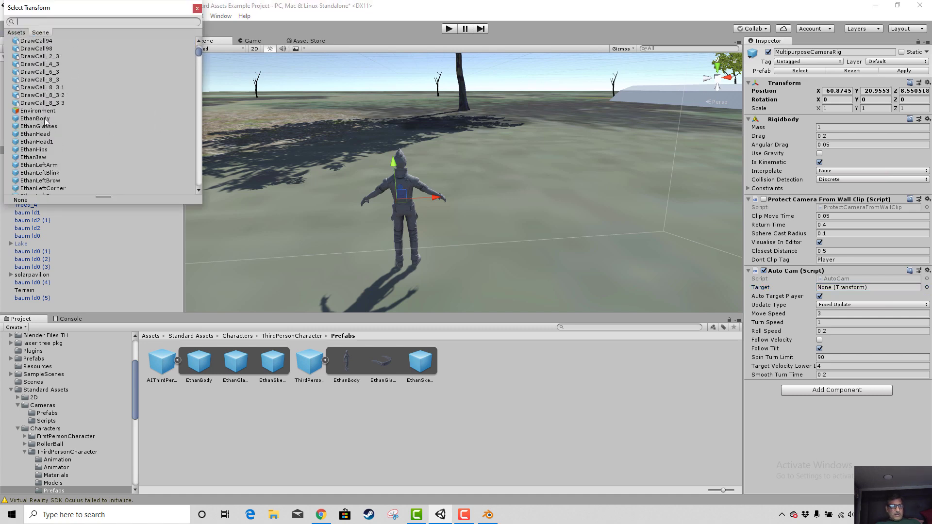
click(37, 119)
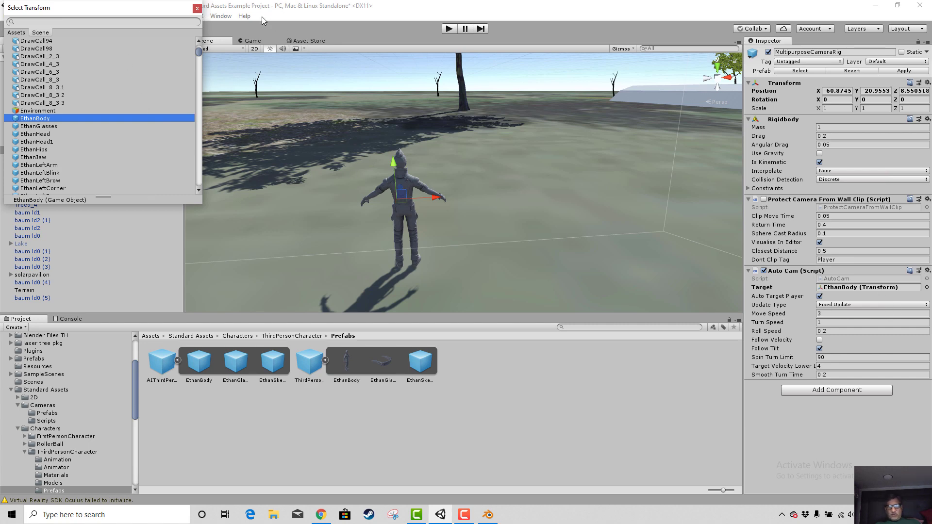
click(197, 9)
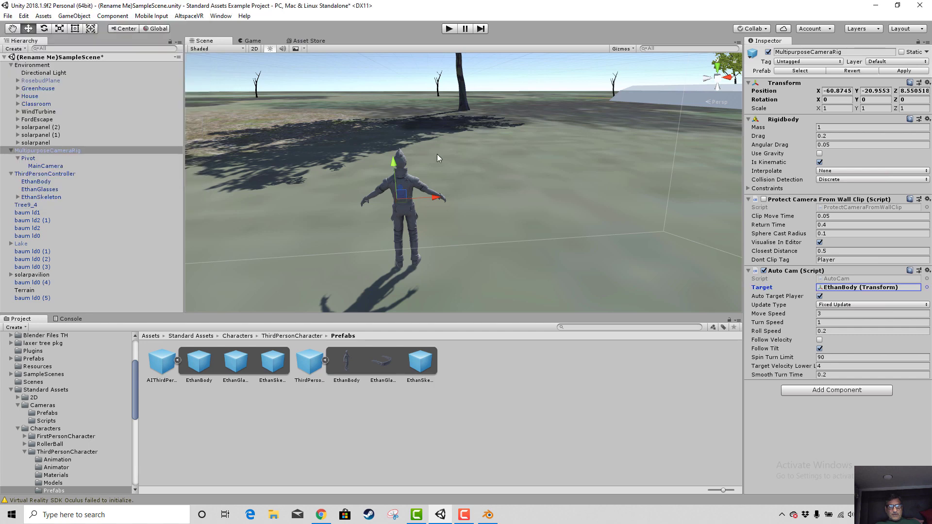
- Play the scene and run the character over the gravel to the leafy trees and back to test the following camera
click(449, 29)
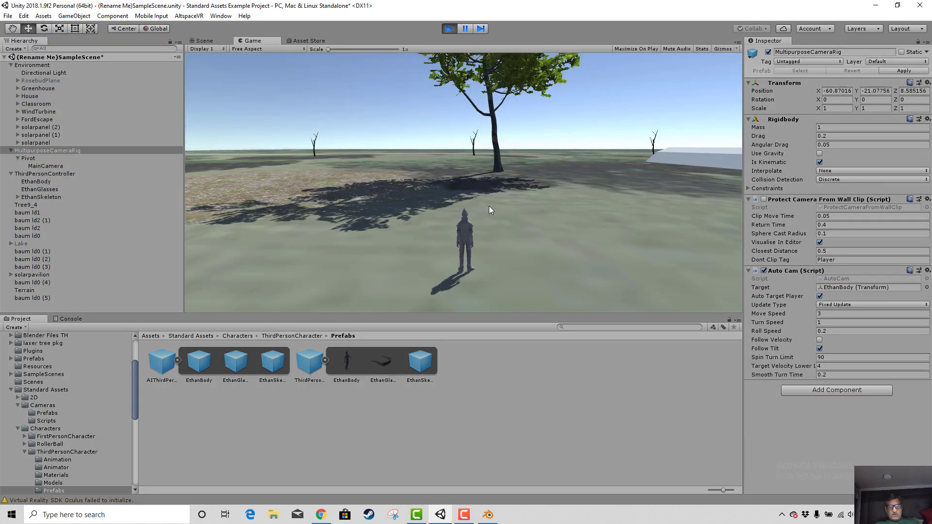
key(w)
key(a)
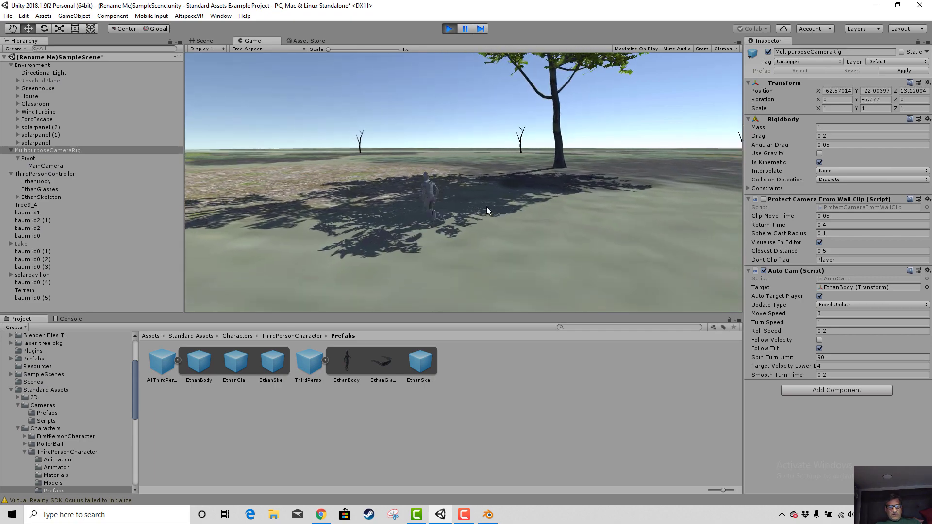
key(w)
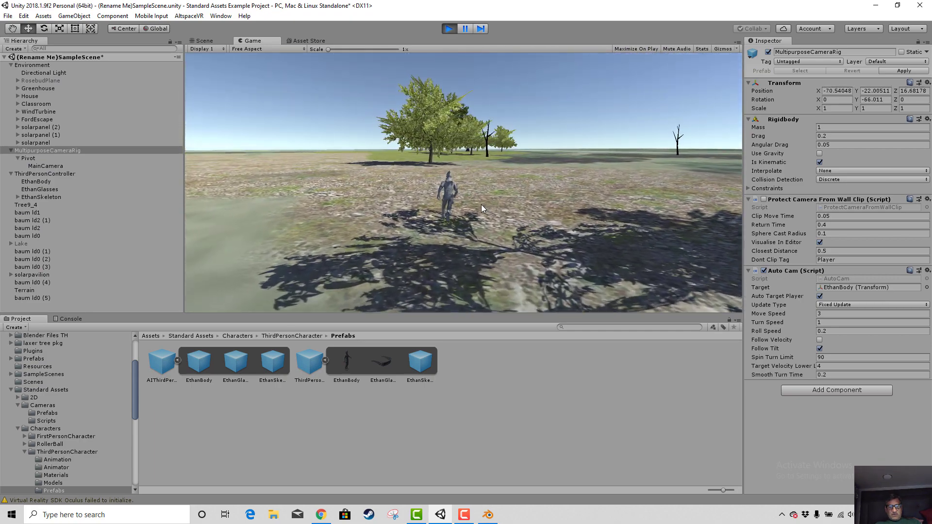
key(w)
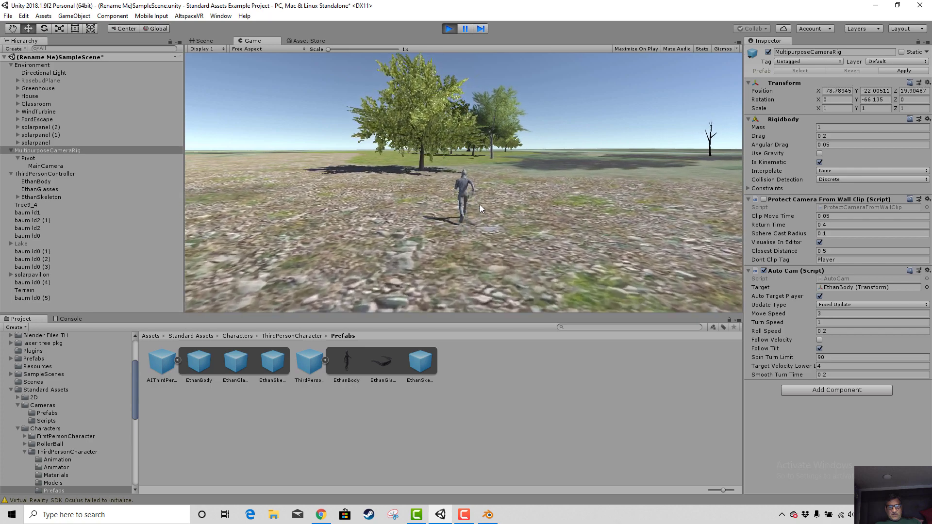
key(w)
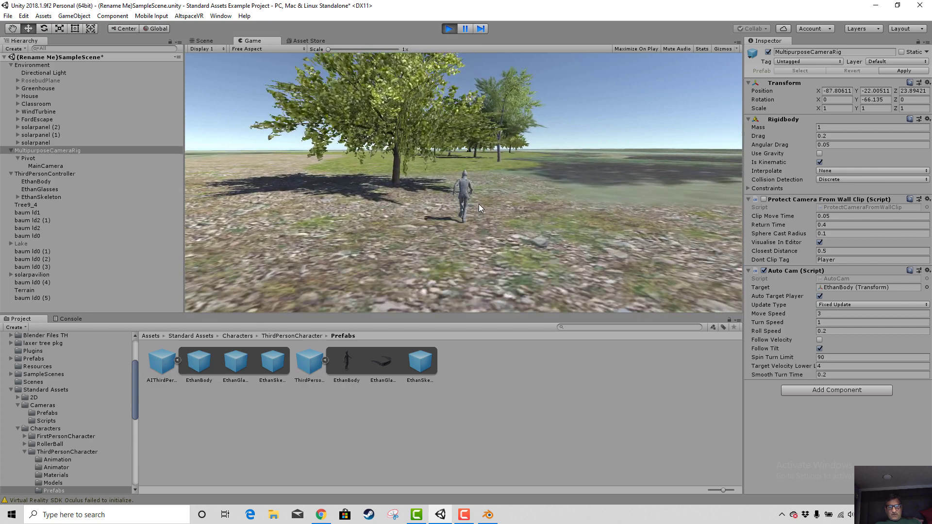
key(a)
key(s)
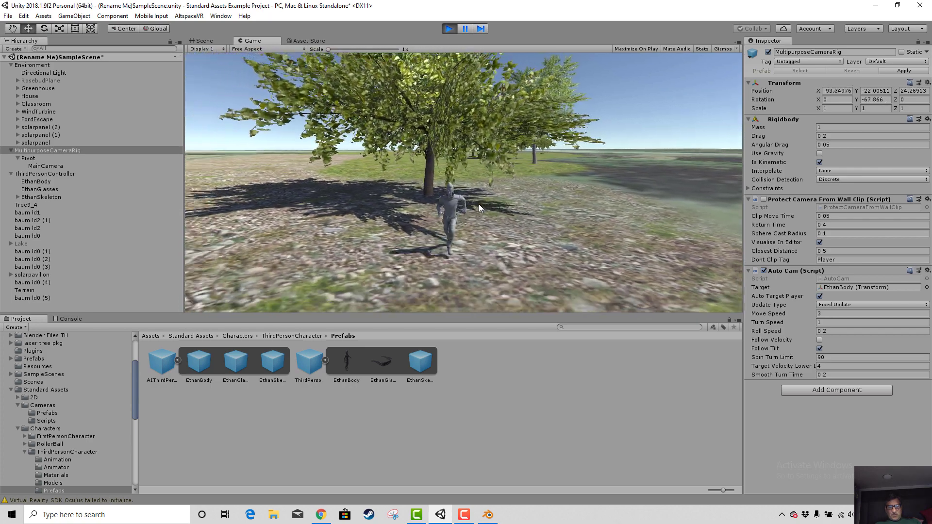
key(s)
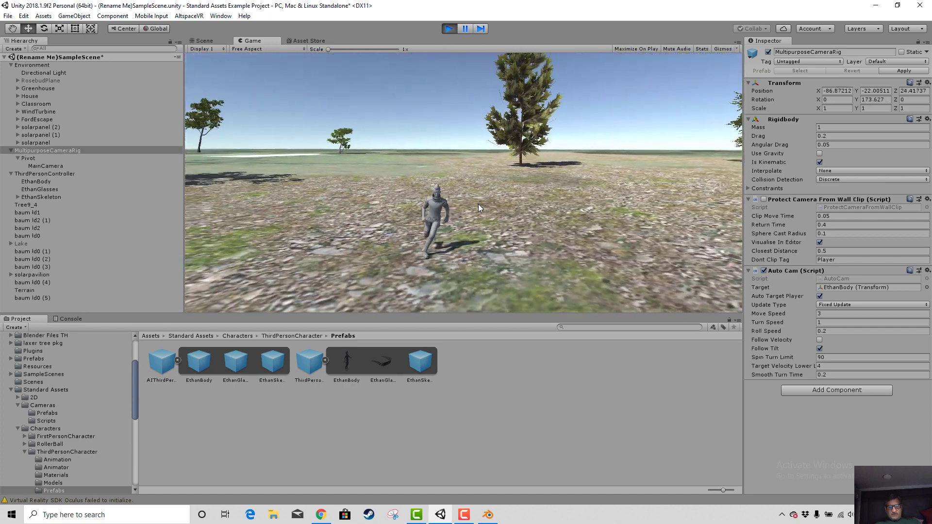
key(d)
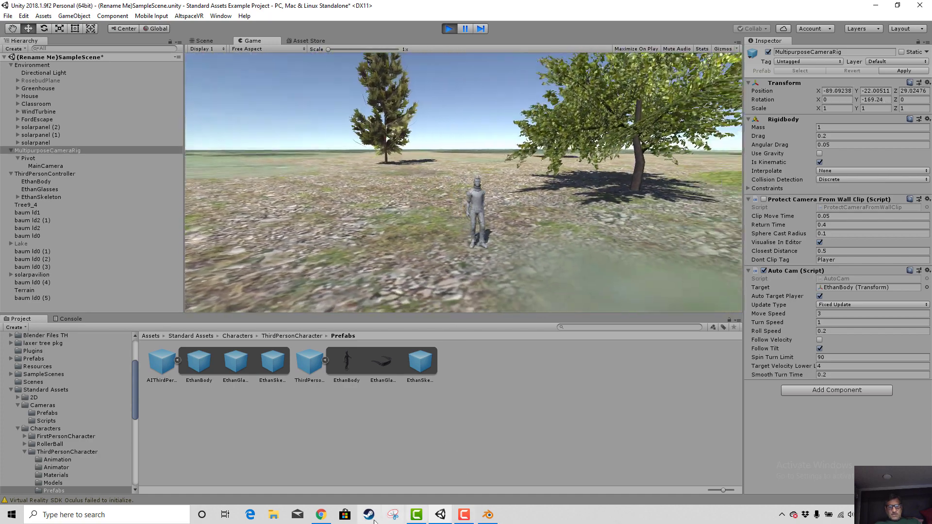
- Switch to Chrome and close the two ecosia.org tabs
click(320, 516)
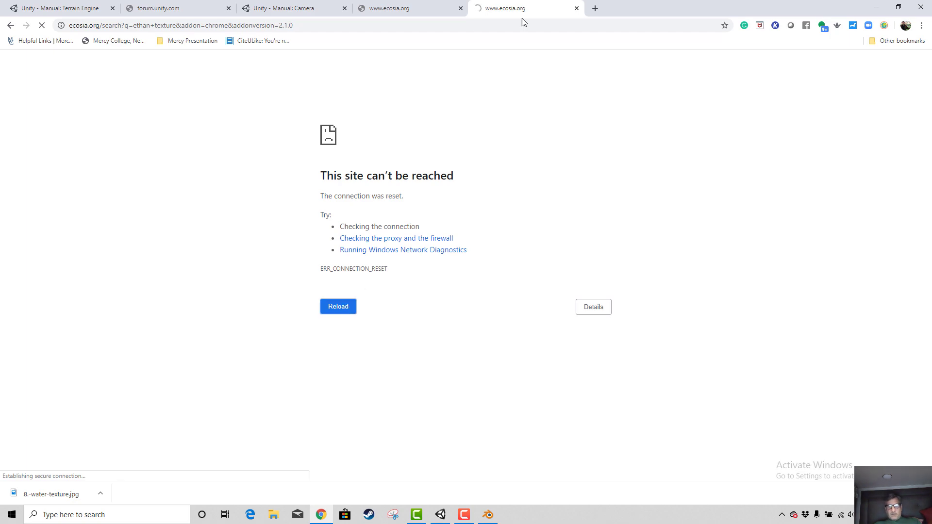
click(427, 9)
click(461, 8)
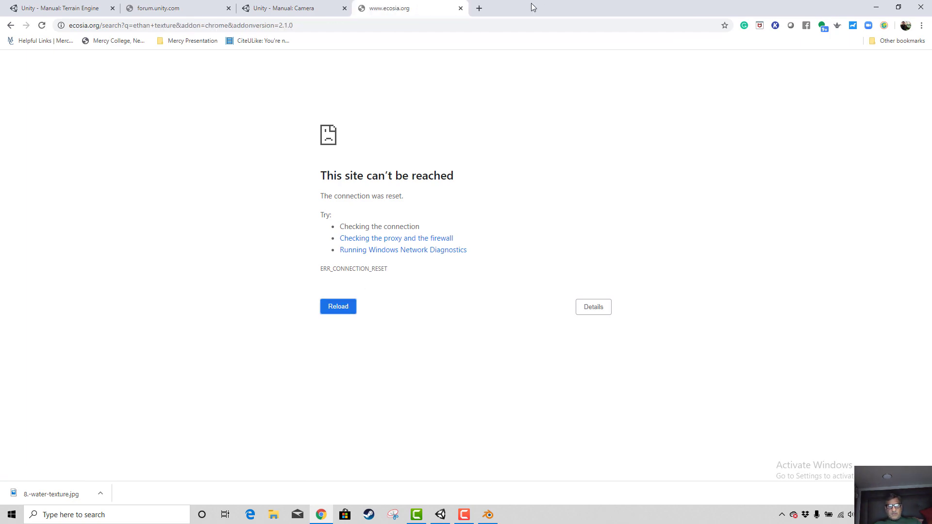
click(461, 9)
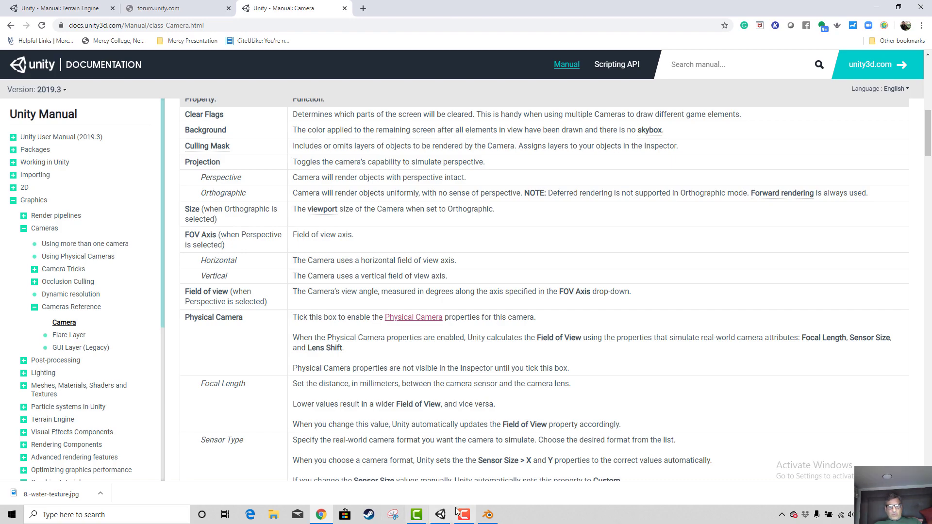
- Switch back to Unity and steer the running character around on the gravel to test how the camera turns with it
click(440, 514)
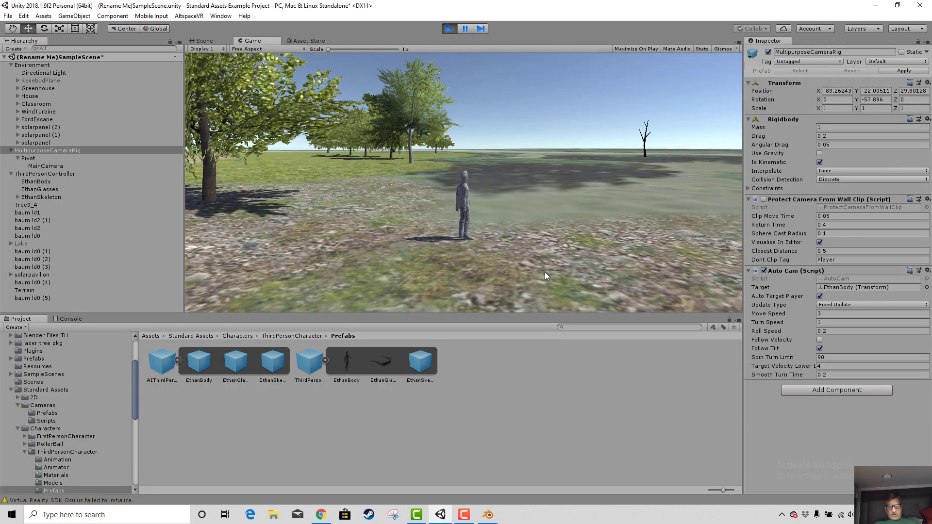
key(w)
key(s)
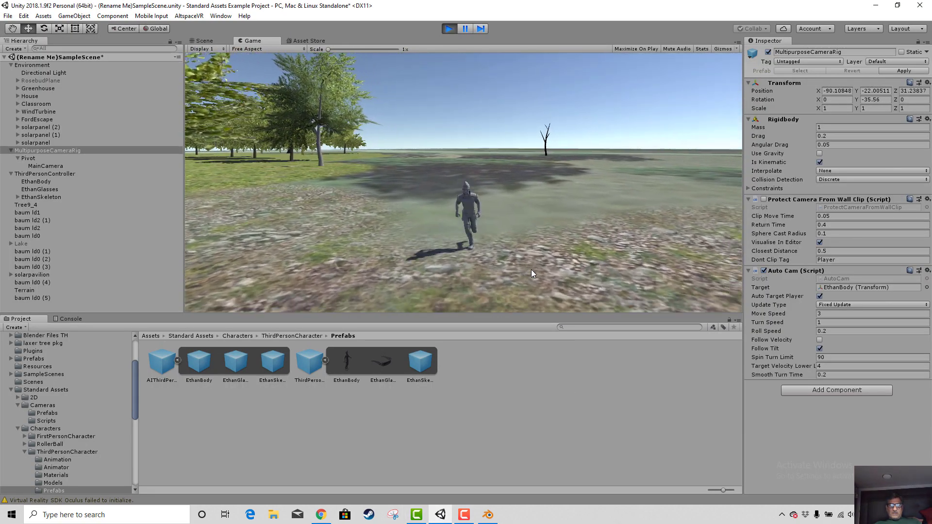
key(a)
key(d)
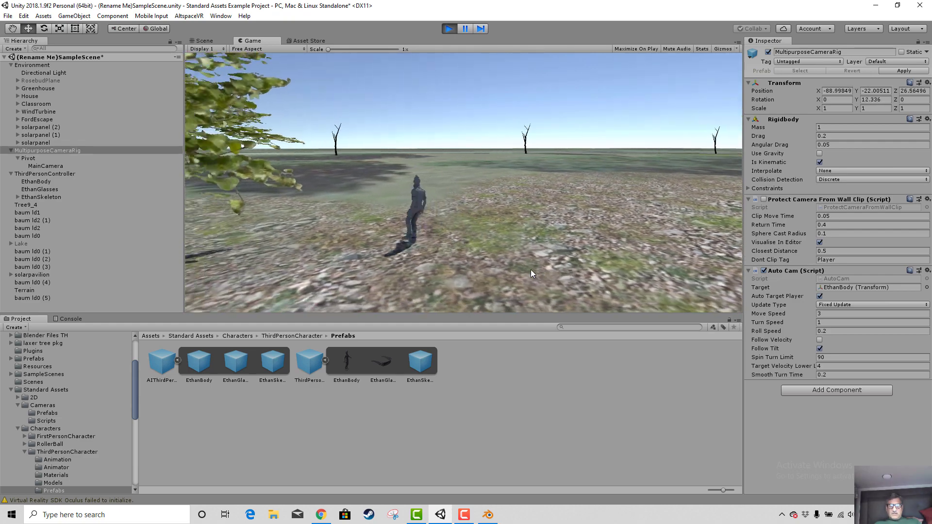
key(w)
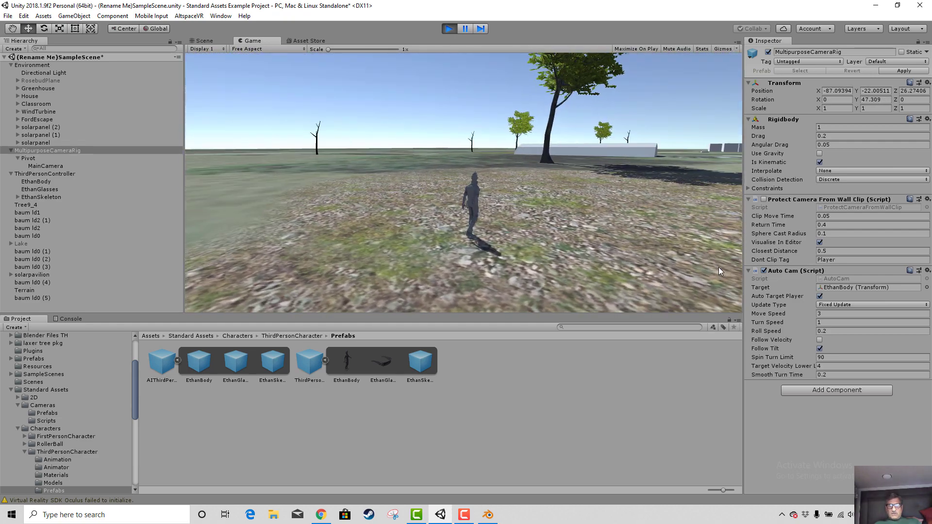
key(d)
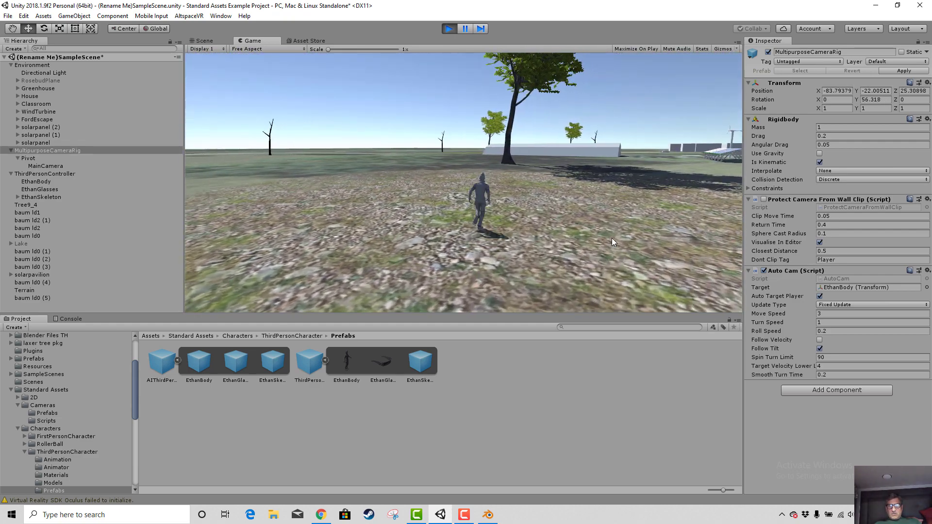
- Run the character from the gravel across the grass to the solar pavilion, and stop play mode there
key(d)
key(w)
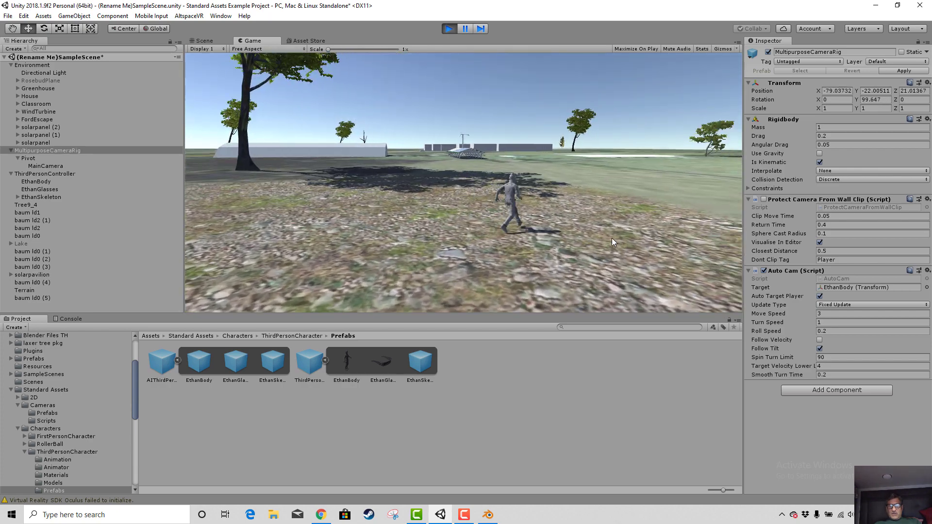
key(w)
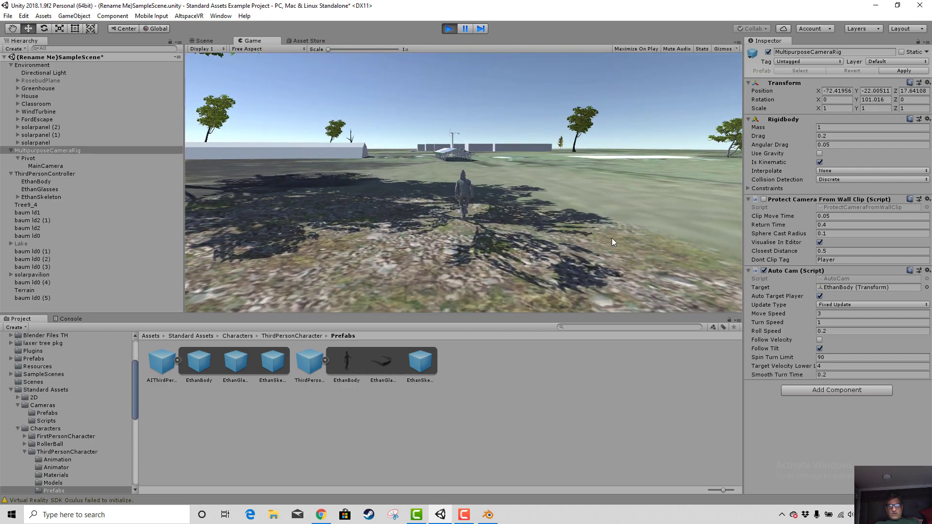
key(w)
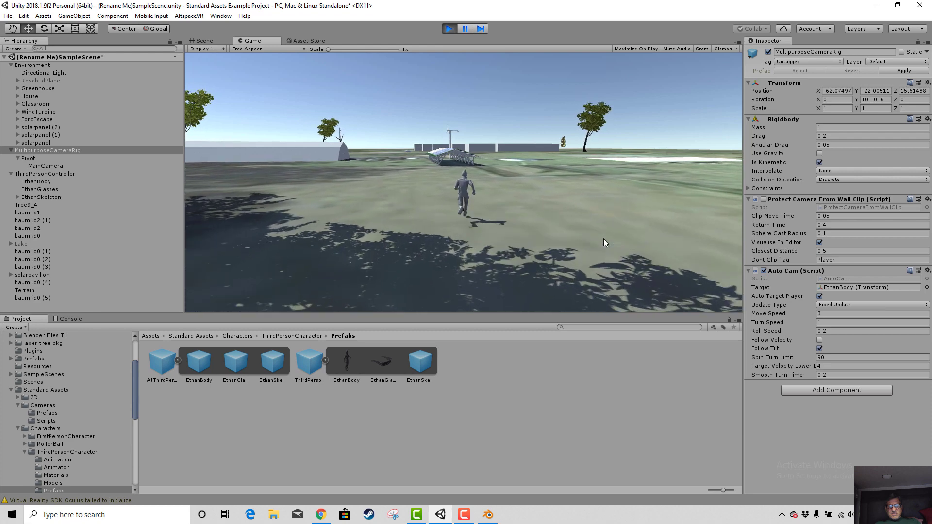
key(w)
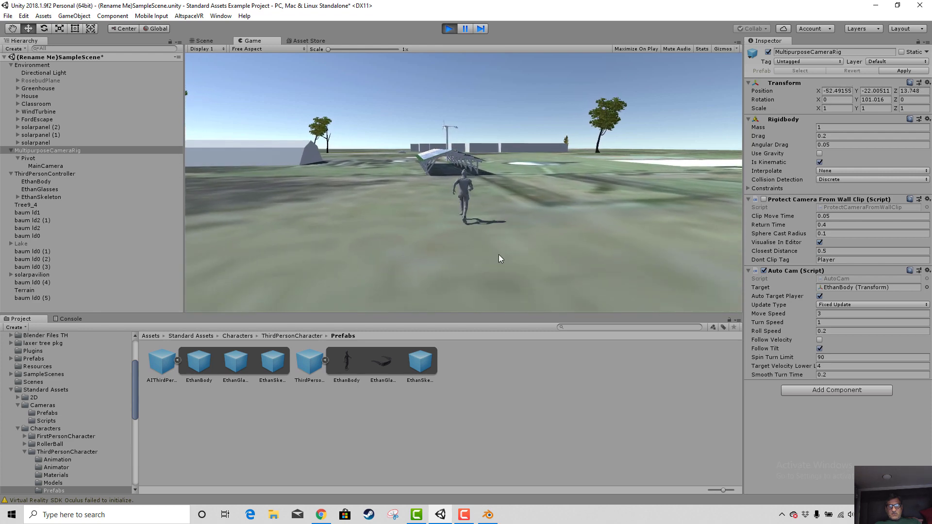
key(w)
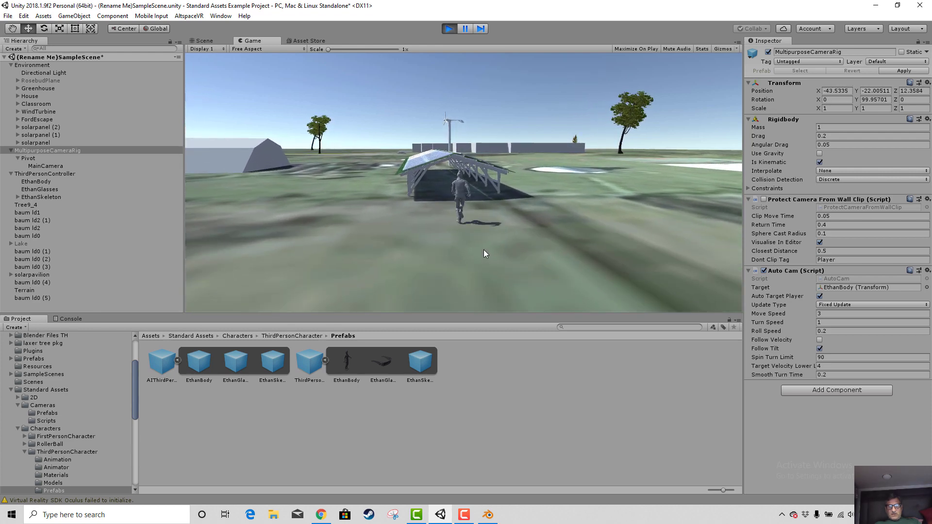
key(w)
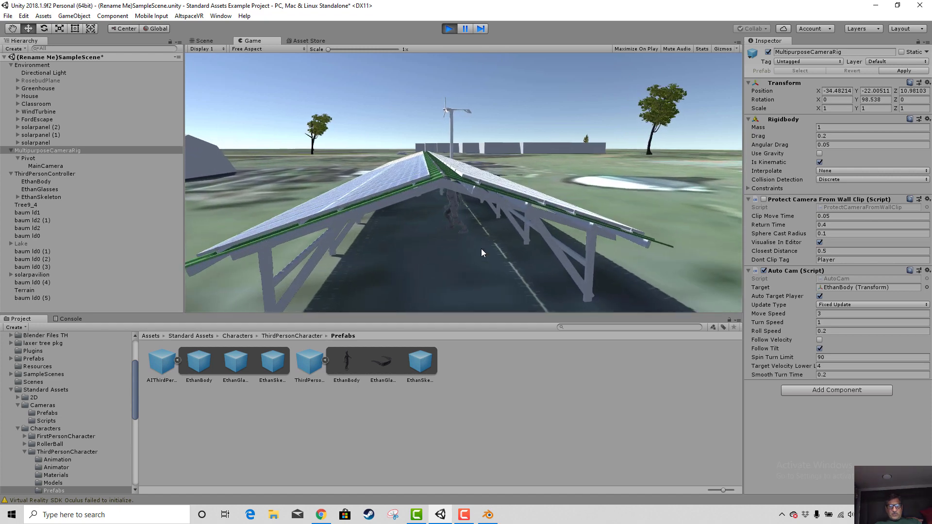
key(a)
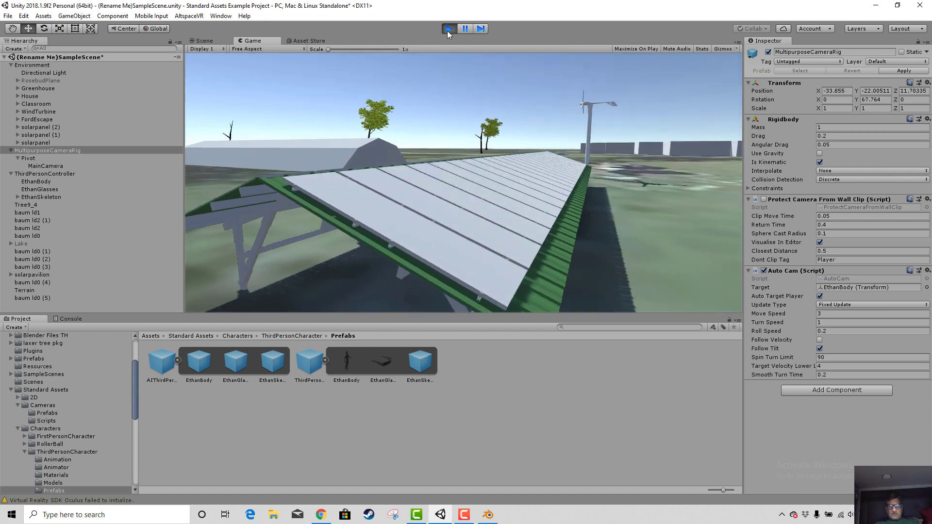
click(448, 30)
- Raise the whole solarpavilion object to a Y position of about -22.11 and save the scene
scroll(476, 196, down, 5)
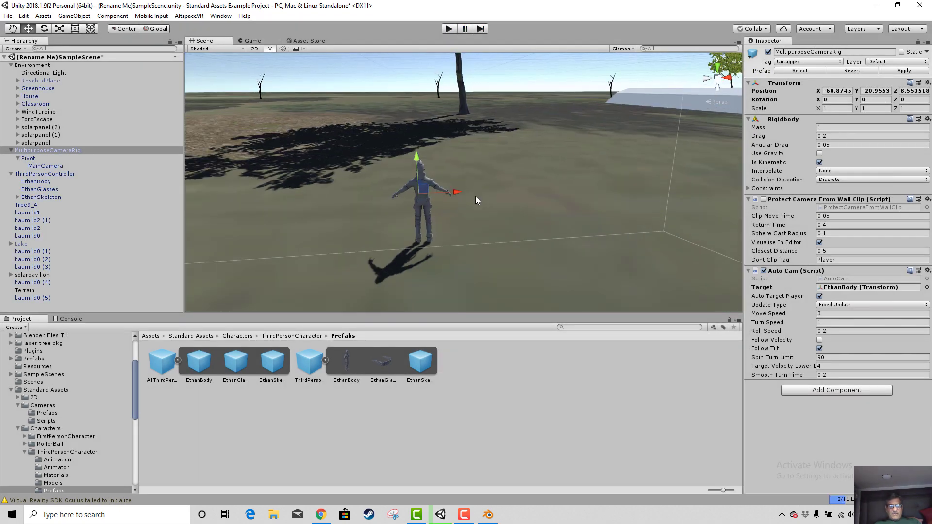
middle_drag(583, 184, 286, 187)
scroll(612, 187, down, 4)
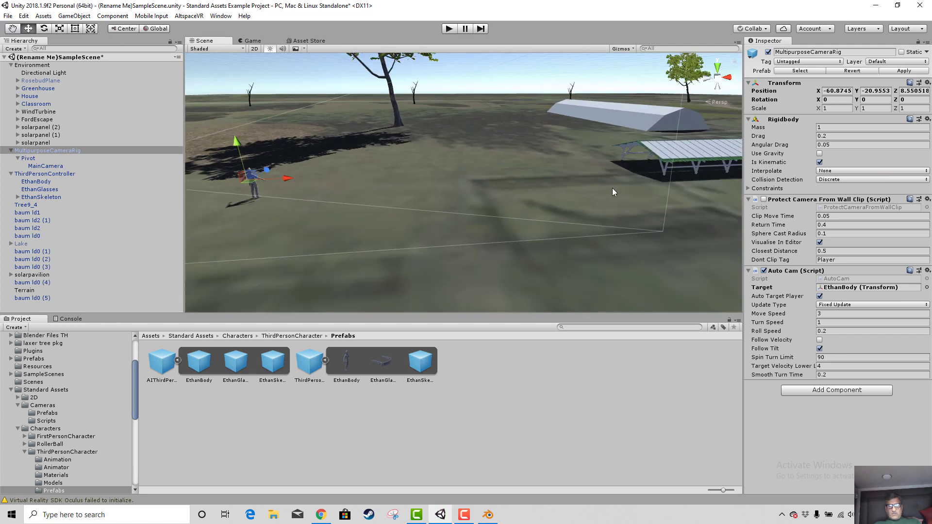
click(653, 158)
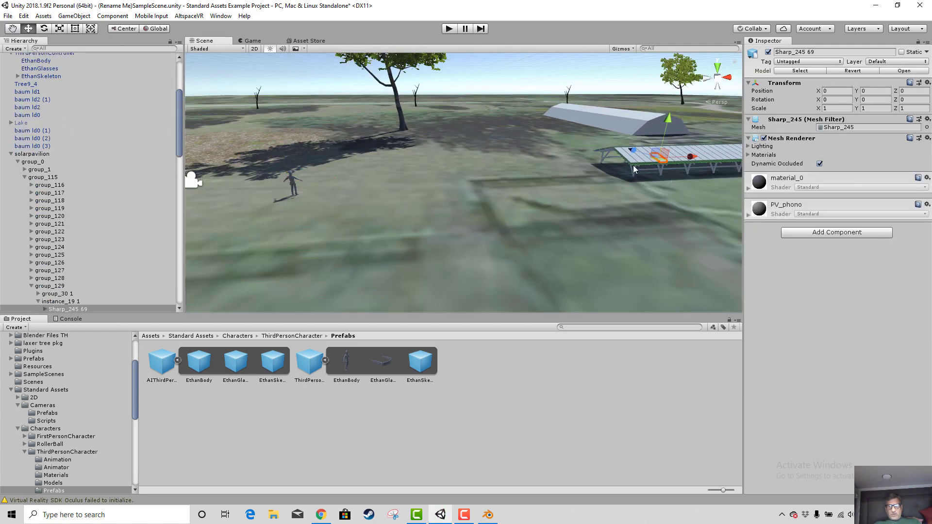
click(634, 169)
scroll(71, 124, up, 10)
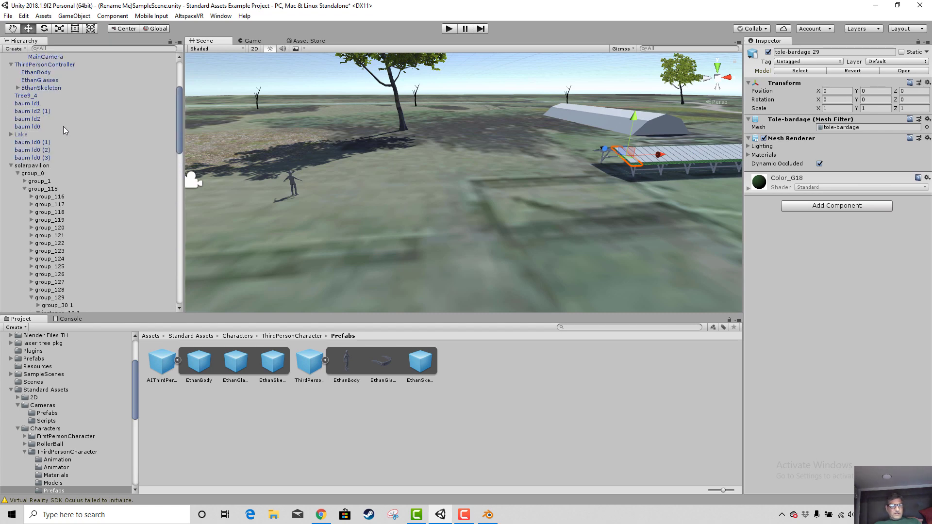
click(29, 166)
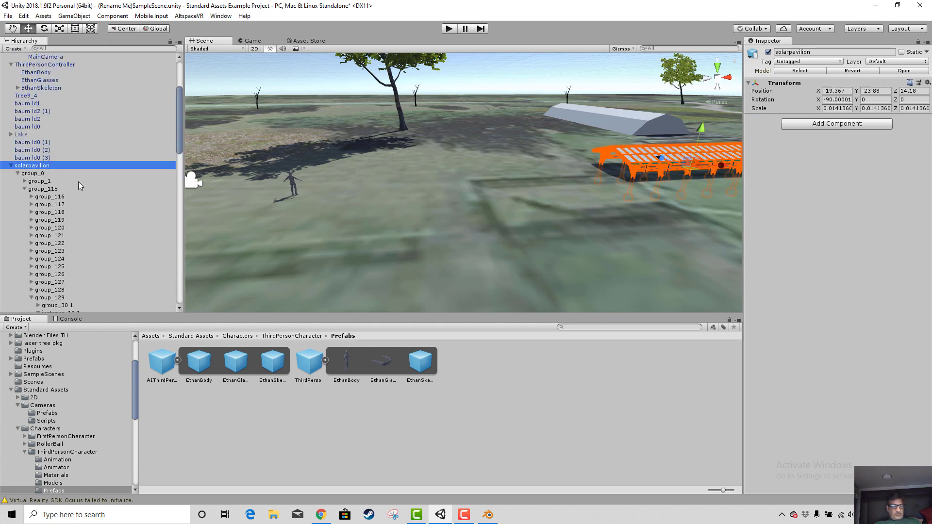
drag(701, 129, 707, 108)
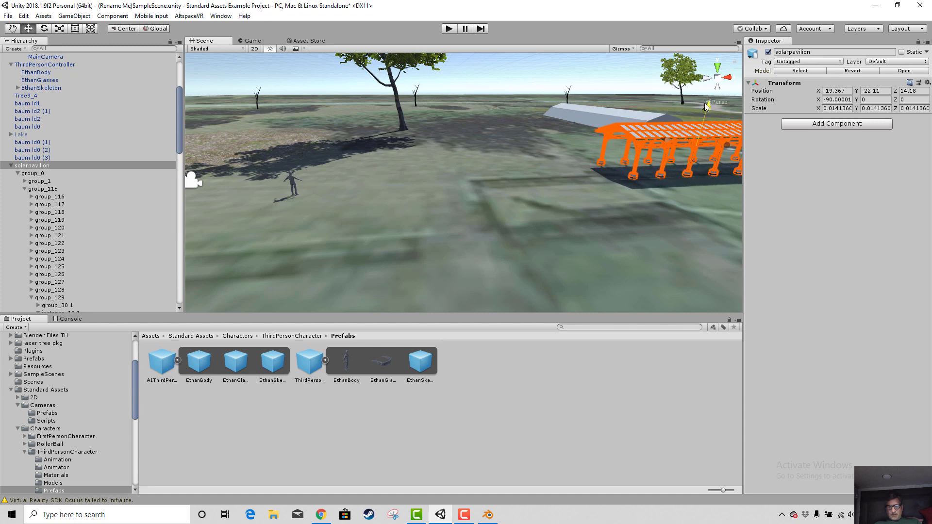
click(11, 16)
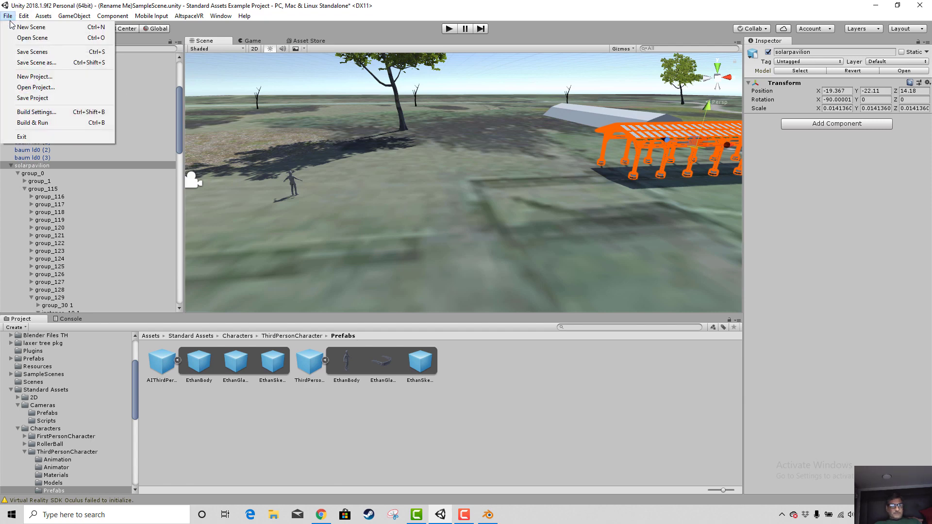
click(27, 52)
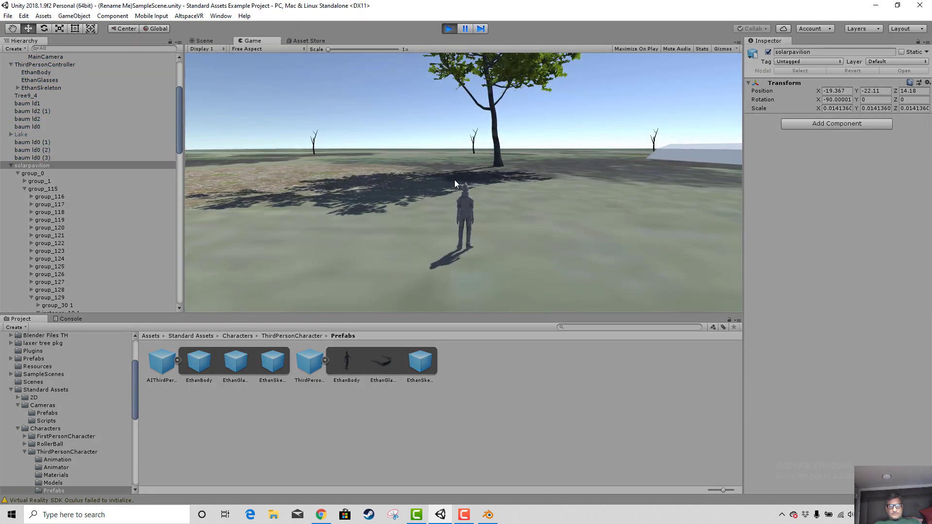
- Play the scene and run the character across the grass and under the roof of the solar pavilion to check its height
key(w)
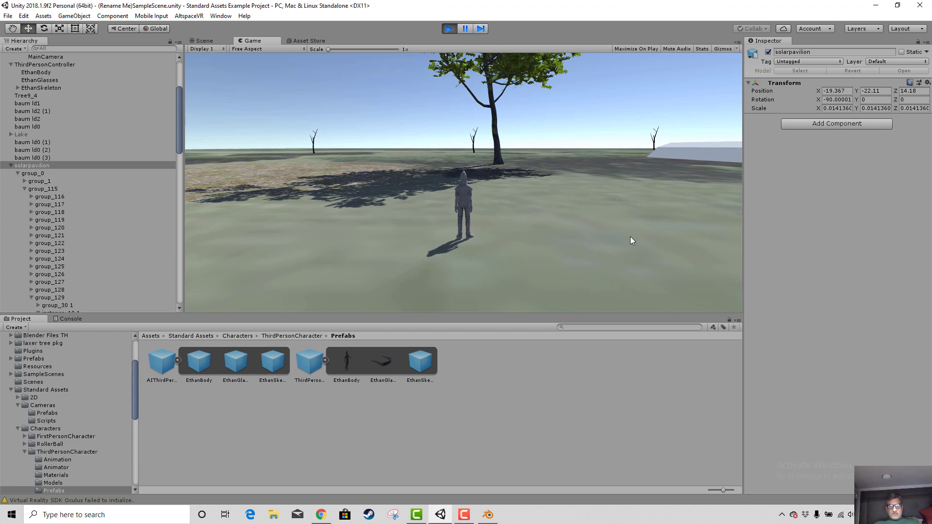
key(d)
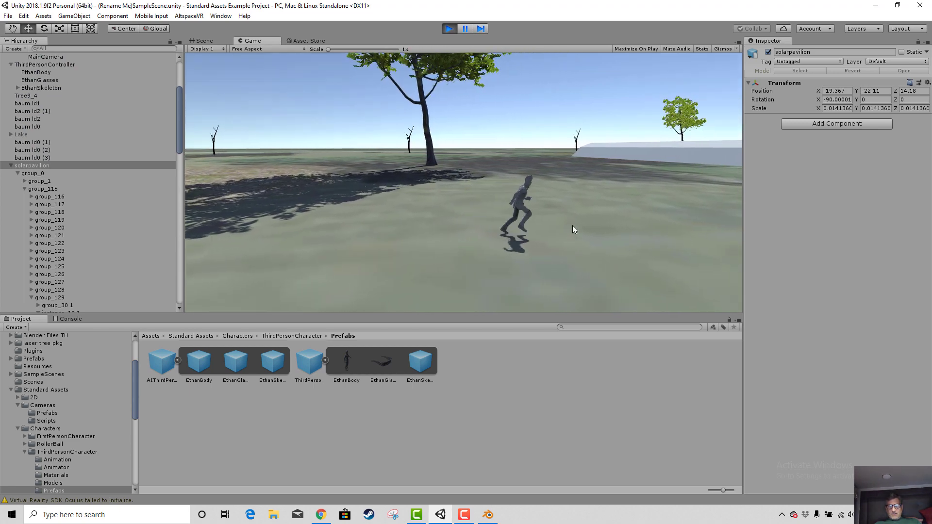
key(w)
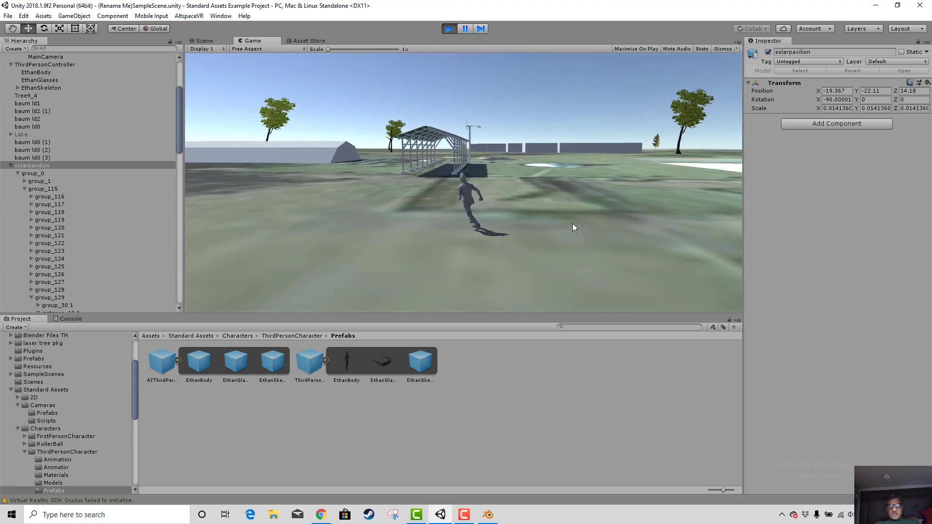
key(w)
key(d)
key(a)
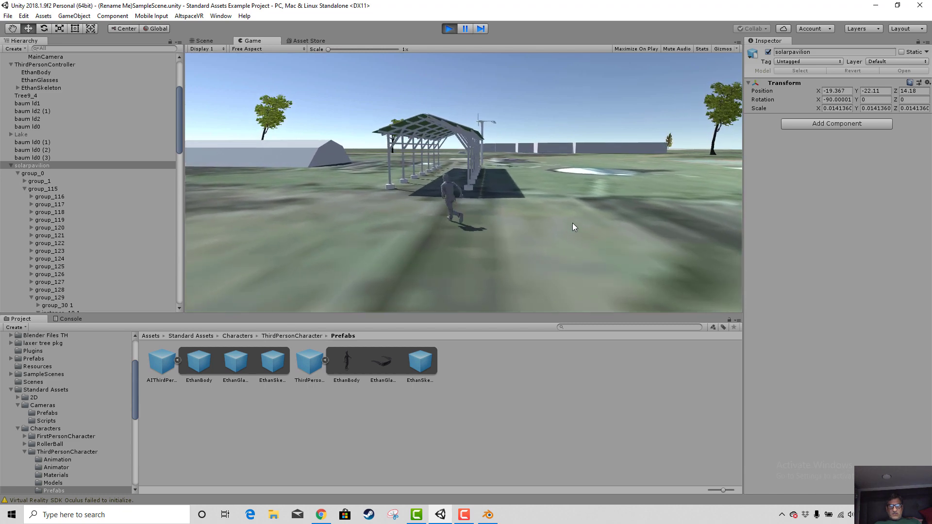
key(w)
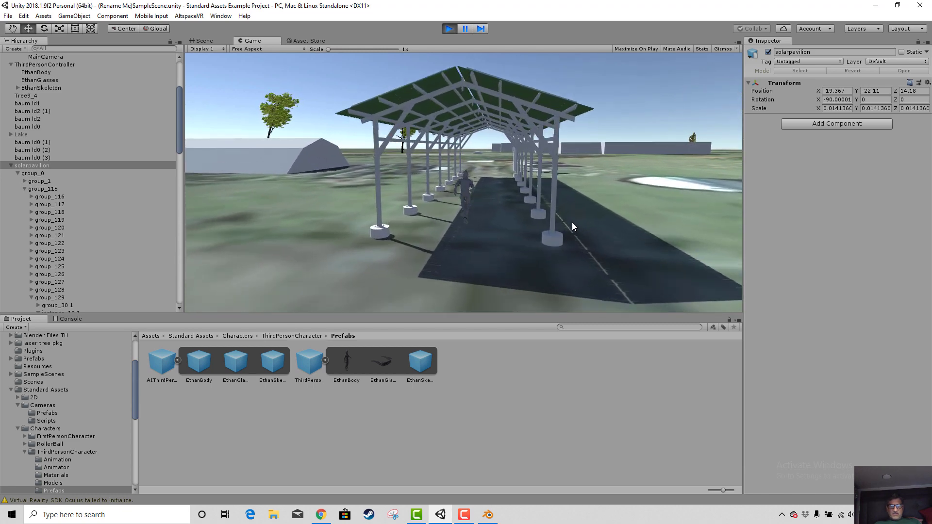
key(w)
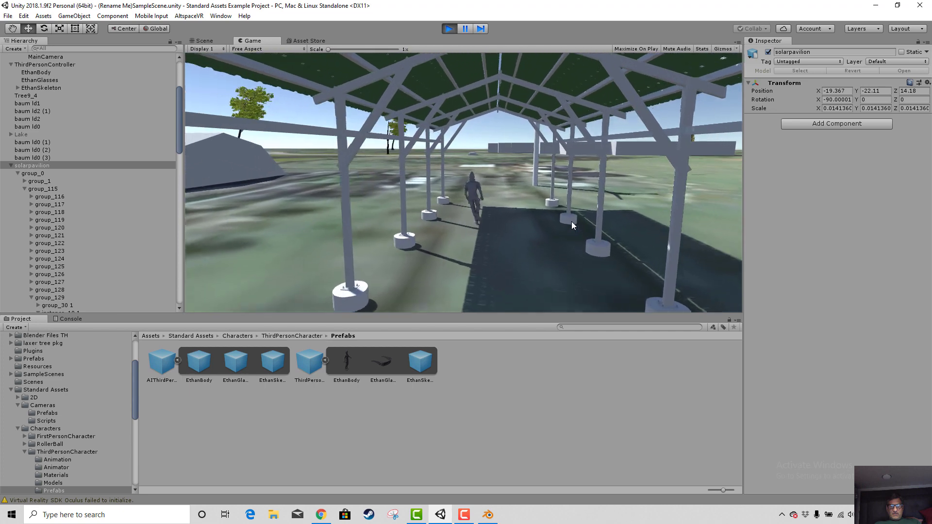
- Run the character on past the wind turbine to the parked car to check how the car sits on the terrain
key(w)
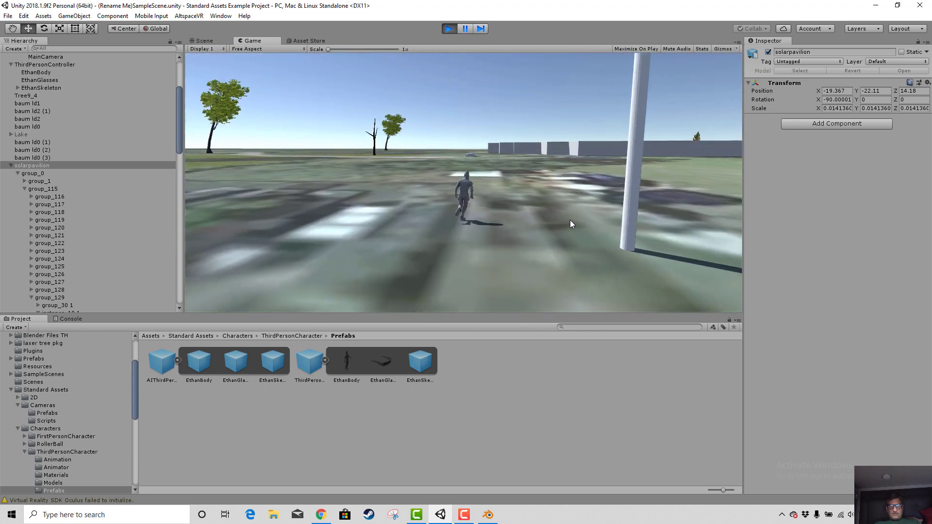
key(w)
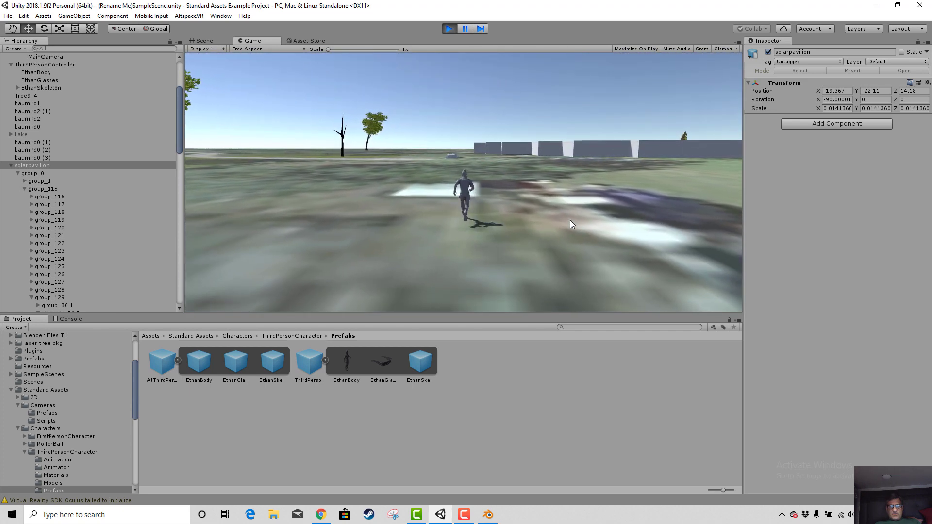
key(w)
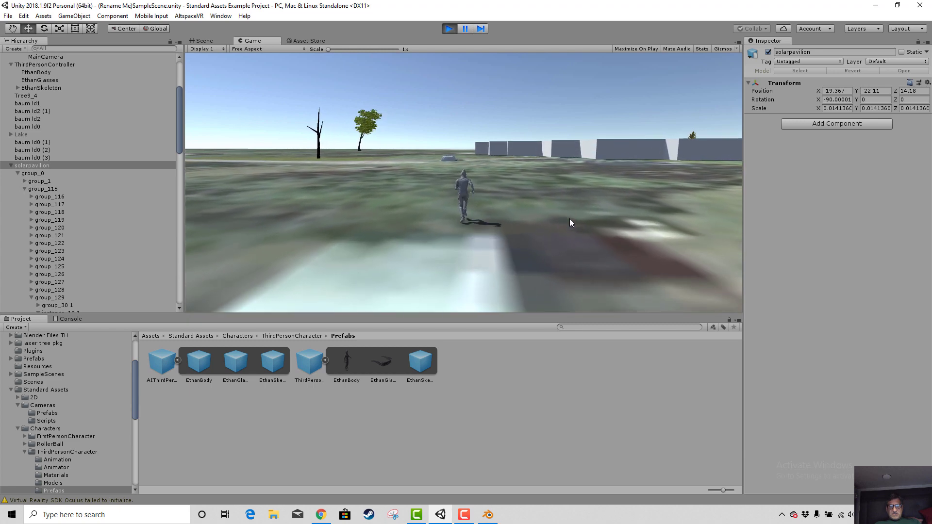
key(w)
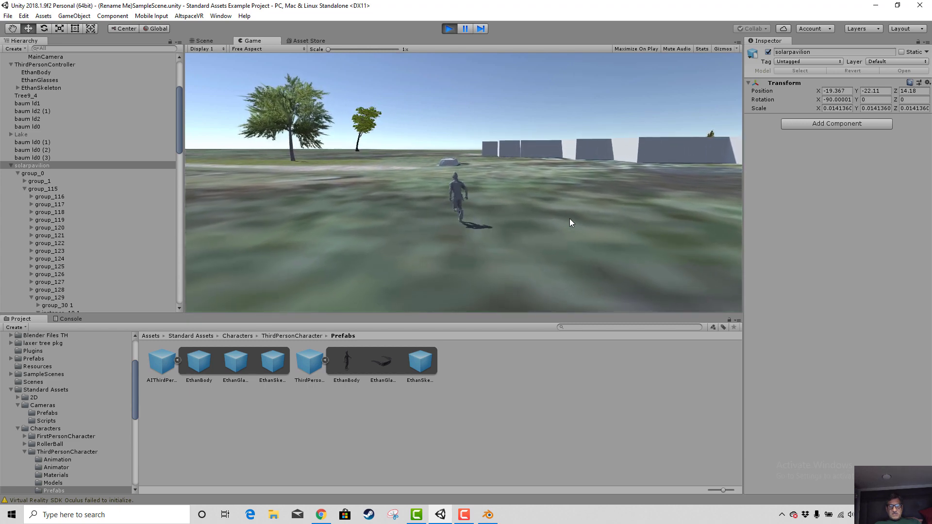
key(w)
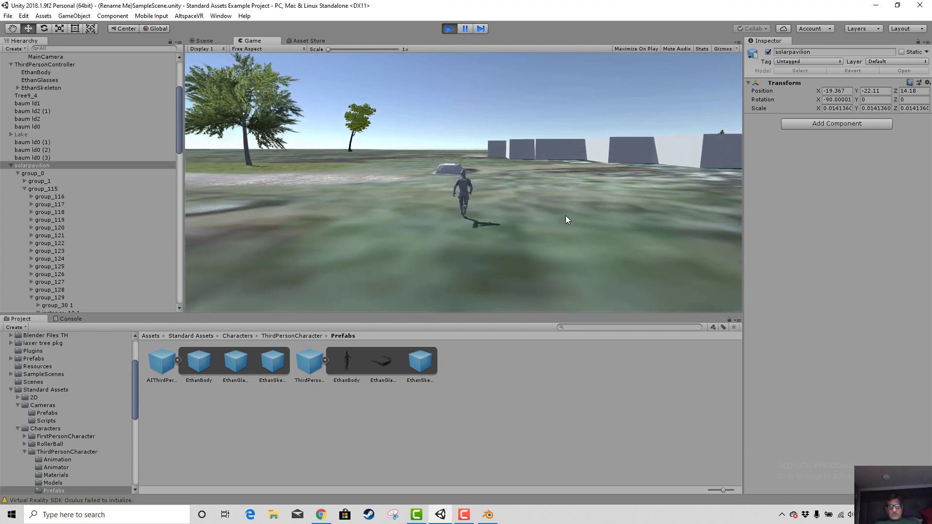
key(w)
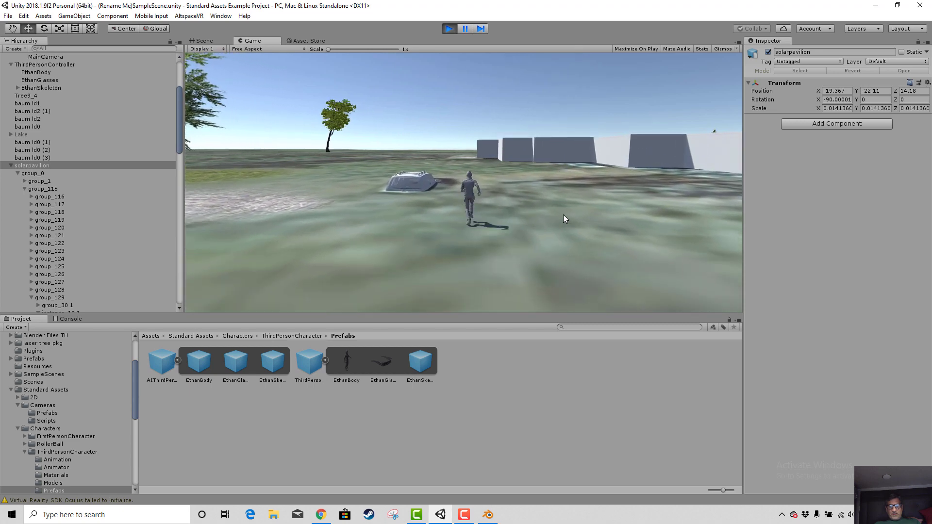
key(w)
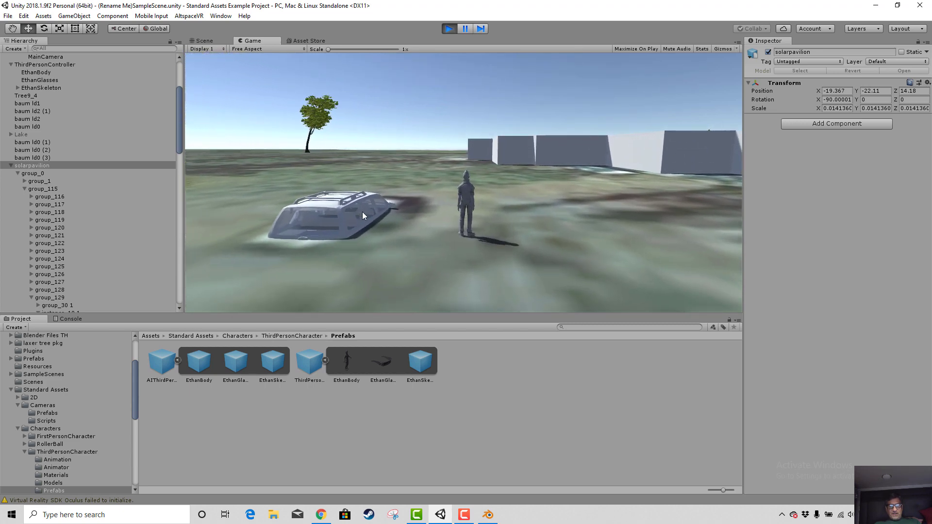
- Stop play mode and raise the FordEscape car onto the terrain surface at a Y position of about 3.6
click(447, 31)
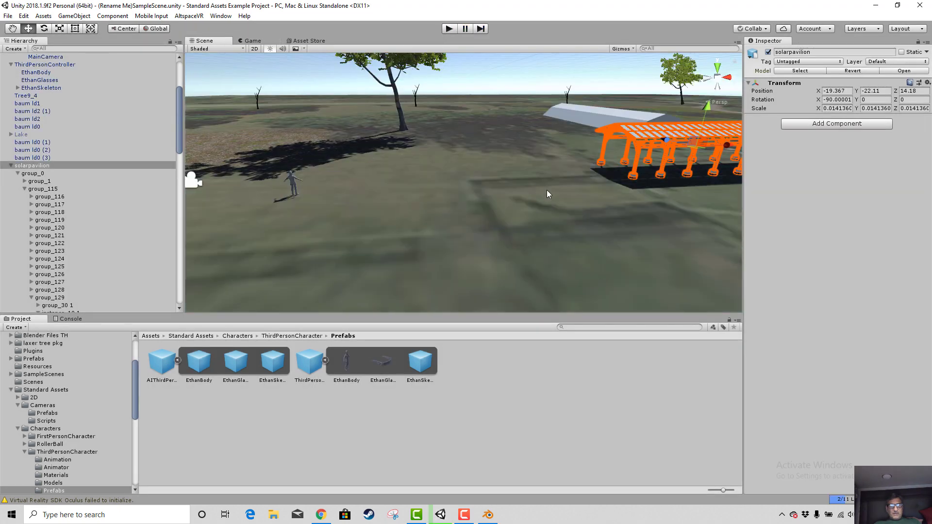
key(f)
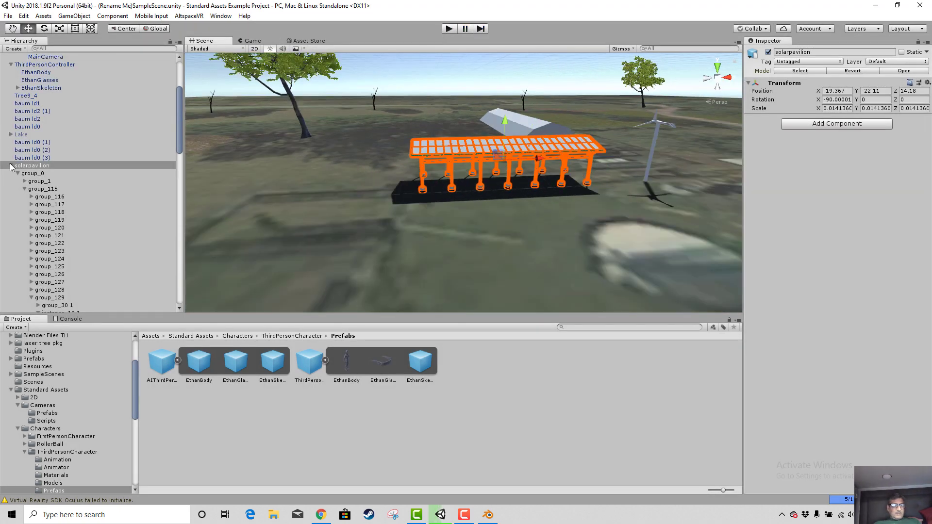
click(12, 167)
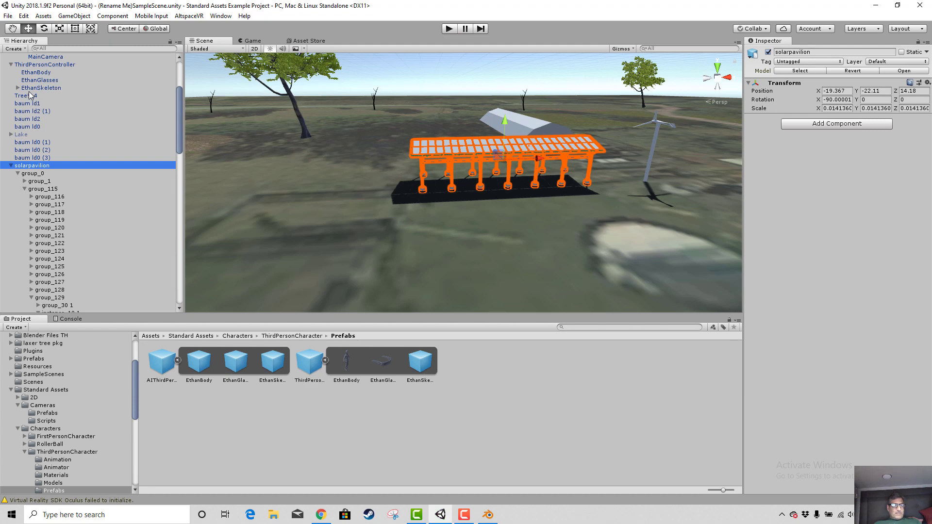
scroll(44, 83, up, 5)
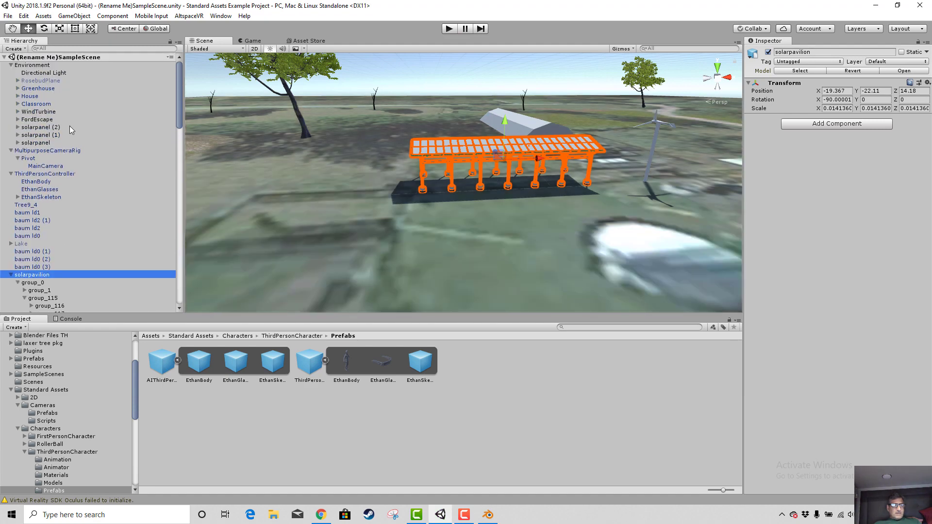
click(39, 120)
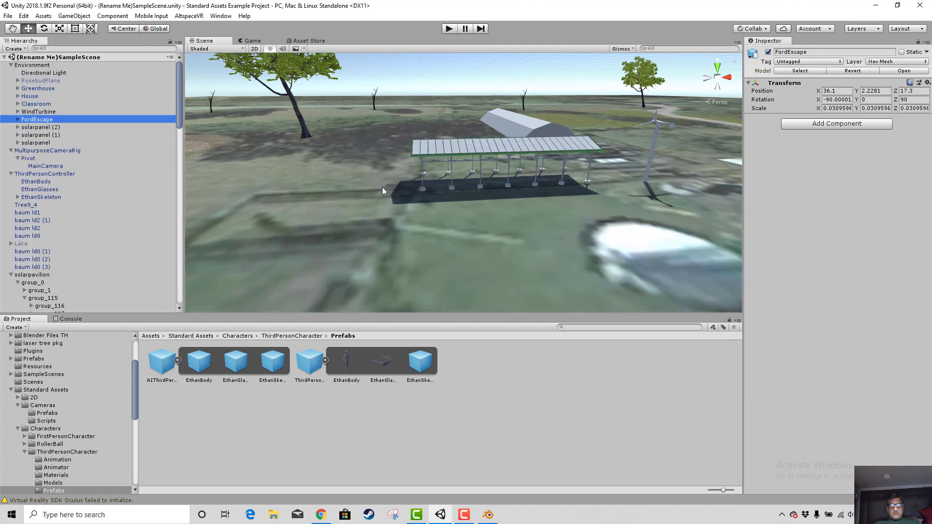
key(f)
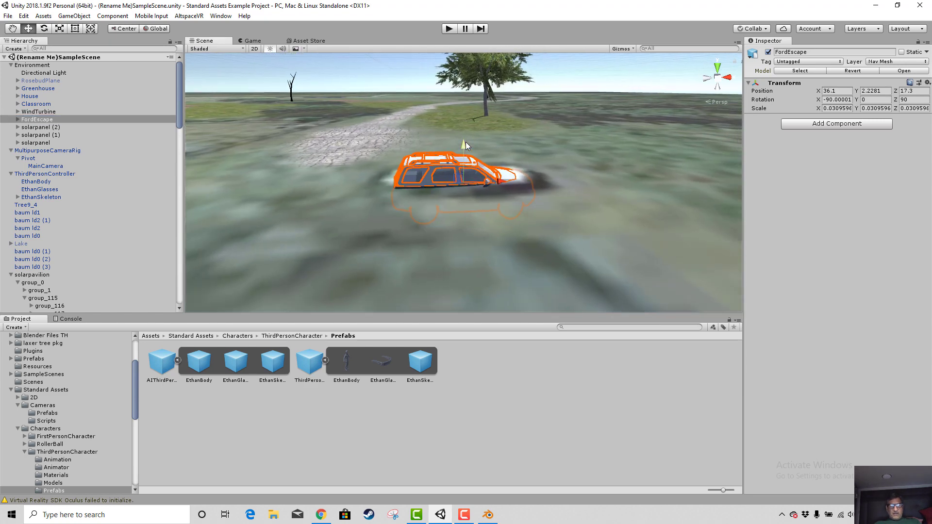
drag(463, 143, 462, 111)
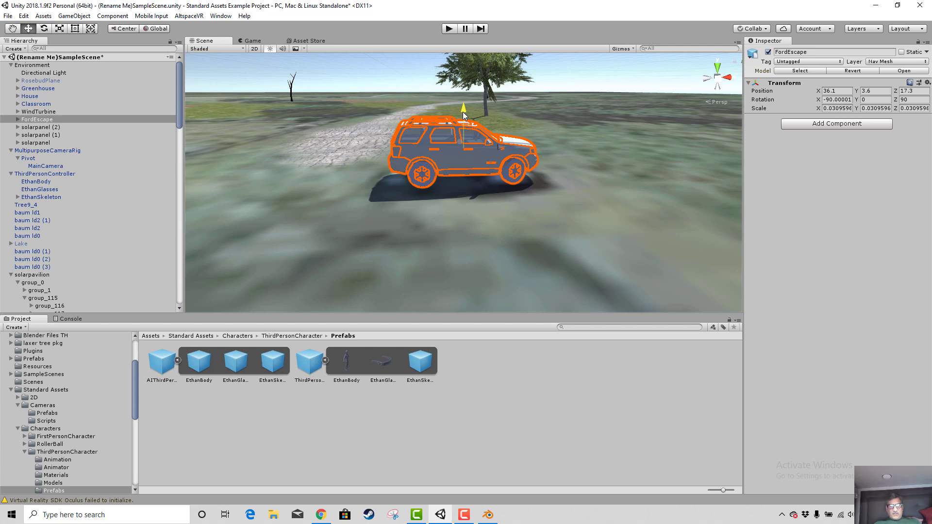
scroll(433, 200, down, 5)
middle_drag(436, 222, 534, 249)
scroll(482, 234, down, 4)
middle_drag(461, 256, 490, 226)
scroll(517, 233, down, 8)
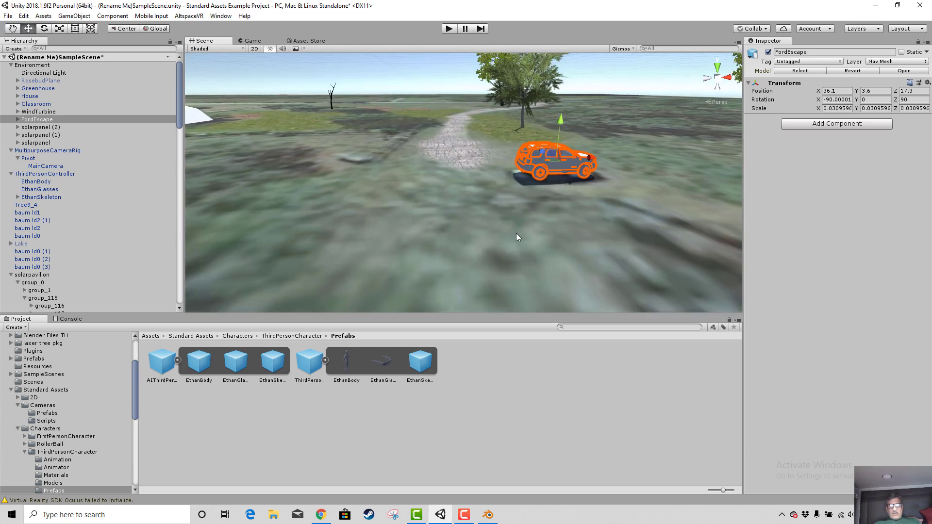
scroll(500, 235, down, 10)
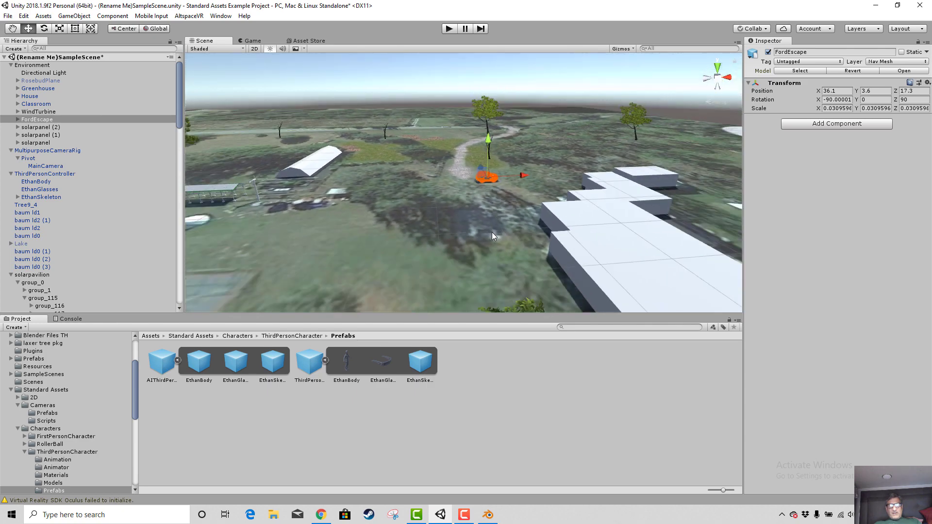
- Looking straight down on the site, paint Tree9_2 trees on the Terrain between the solar pavilion, the parked car and the house
click(718, 69)
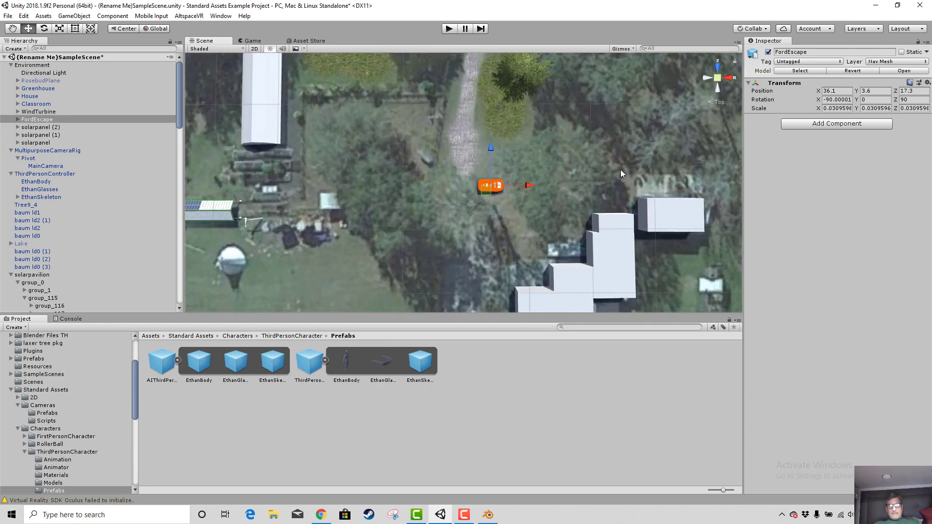
middle_drag(492, 254, 526, 222)
scroll(97, 210, down, 20)
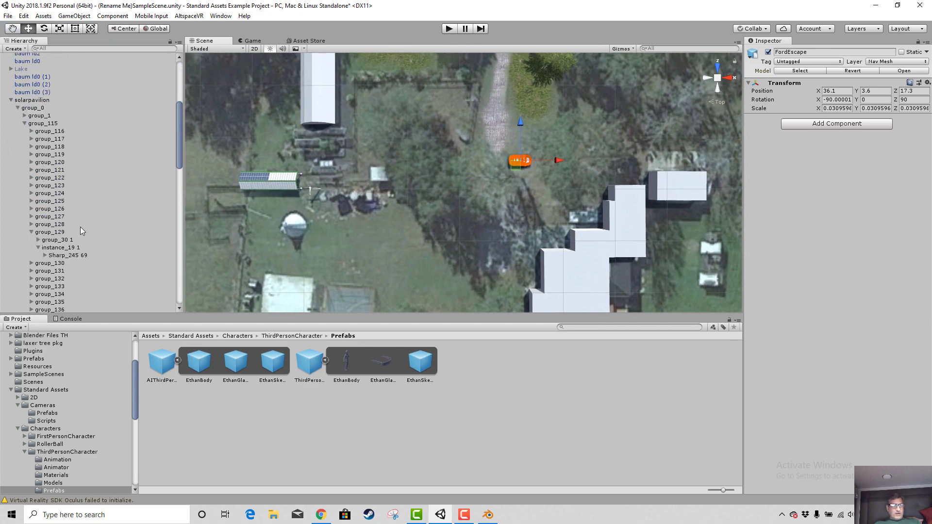
click(36, 302)
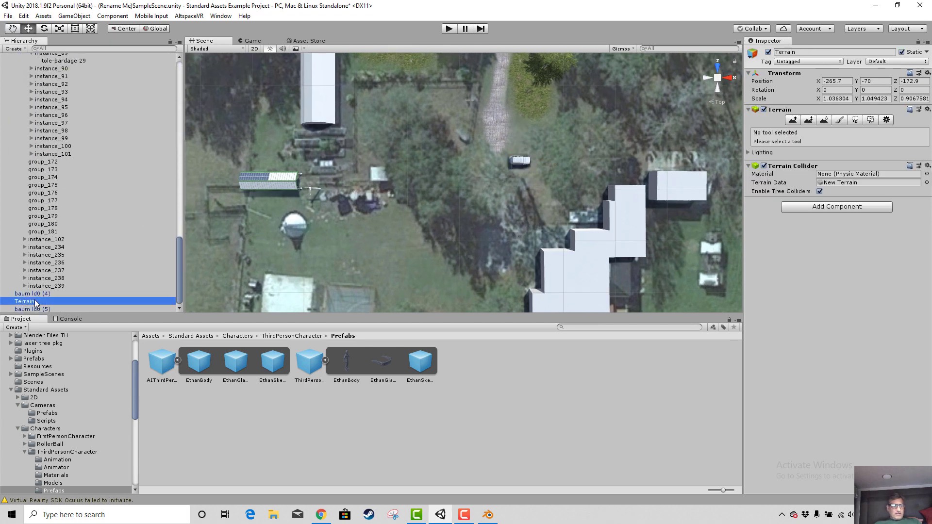
click(855, 120)
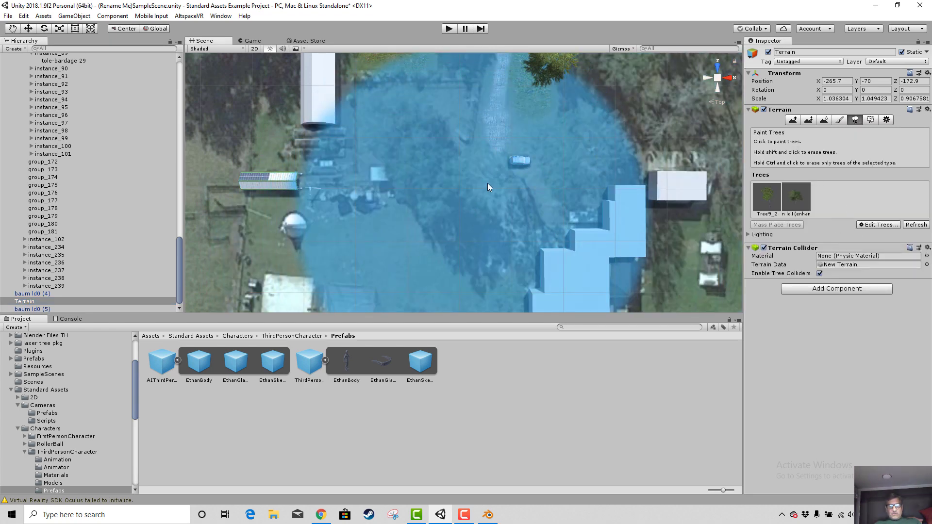
click(776, 204)
click(455, 188)
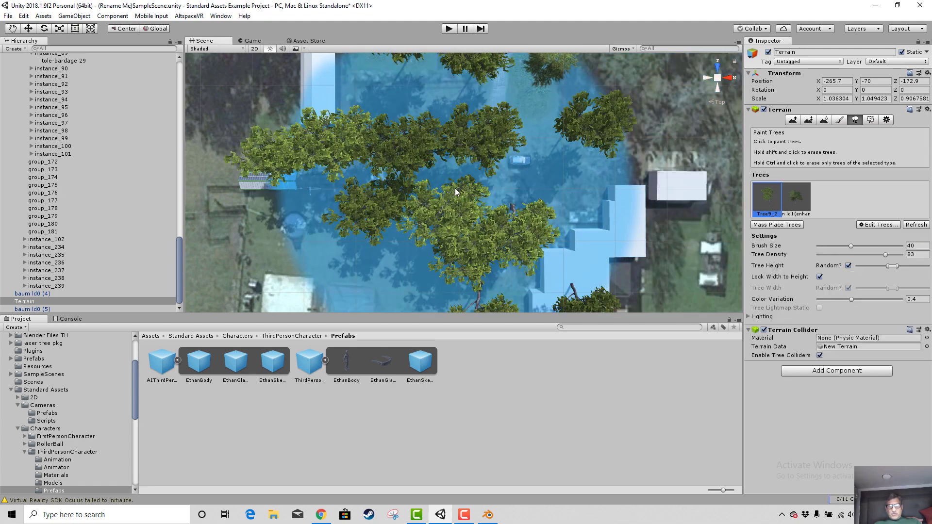
scroll(532, 252, down, 2)
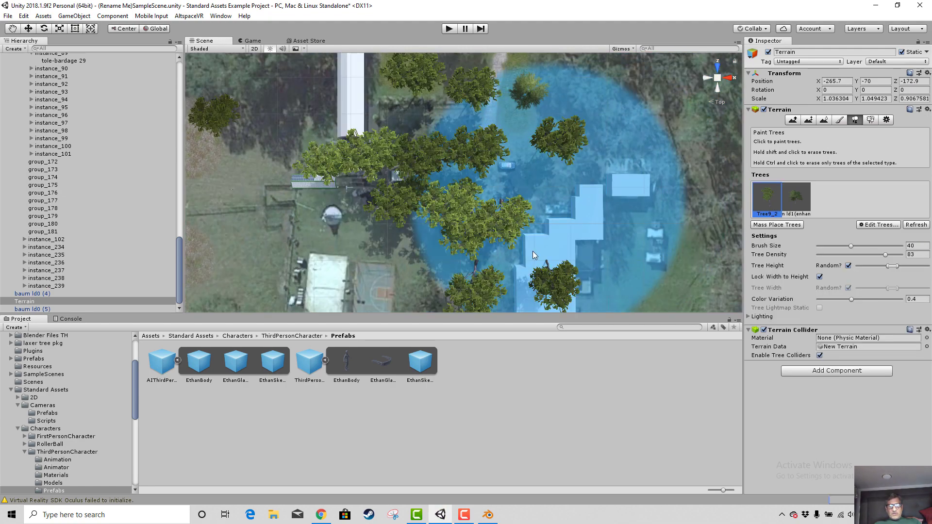
scroll(679, 180, up, 1)
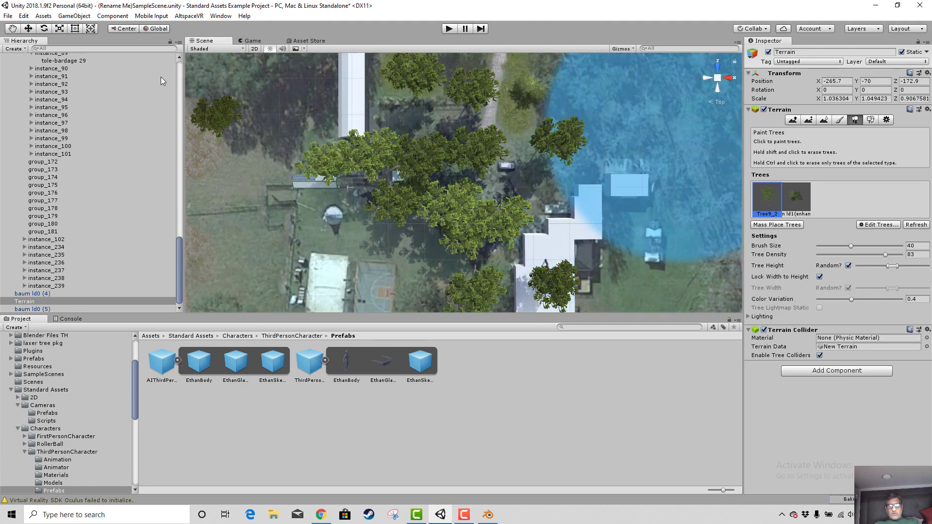
- Leave tree painting and try to select individual painted trees beside the house
key(w)
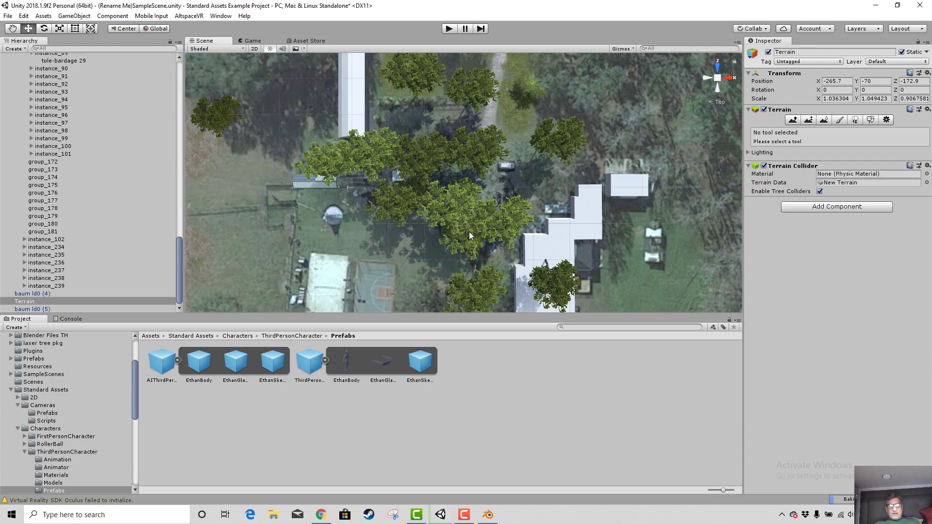
middle_drag(470, 232, 524, 134)
scroll(494, 184, up, 2)
scroll(494, 184, up, 1)
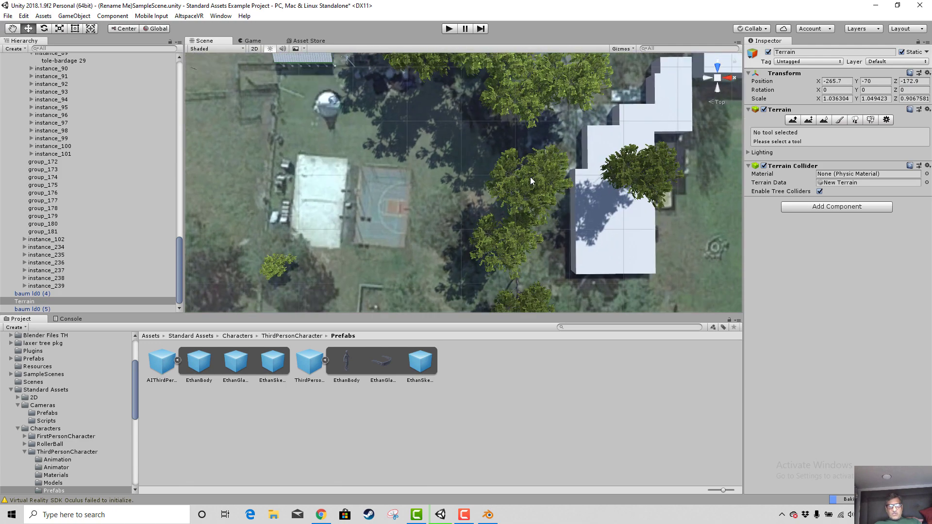
click(43, 308)
click(529, 208)
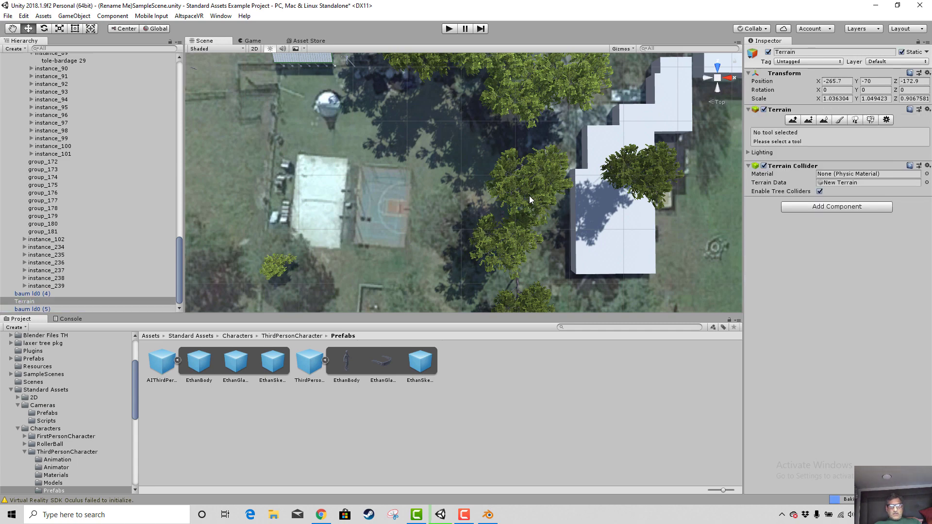
scroll(500, 170, up, 5)
scroll(397, 166, down, 7)
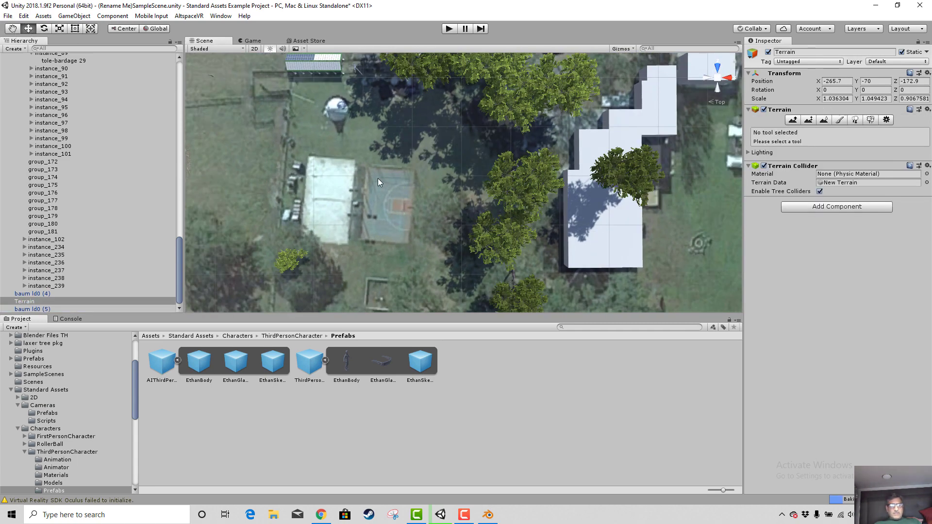
click(591, 221)
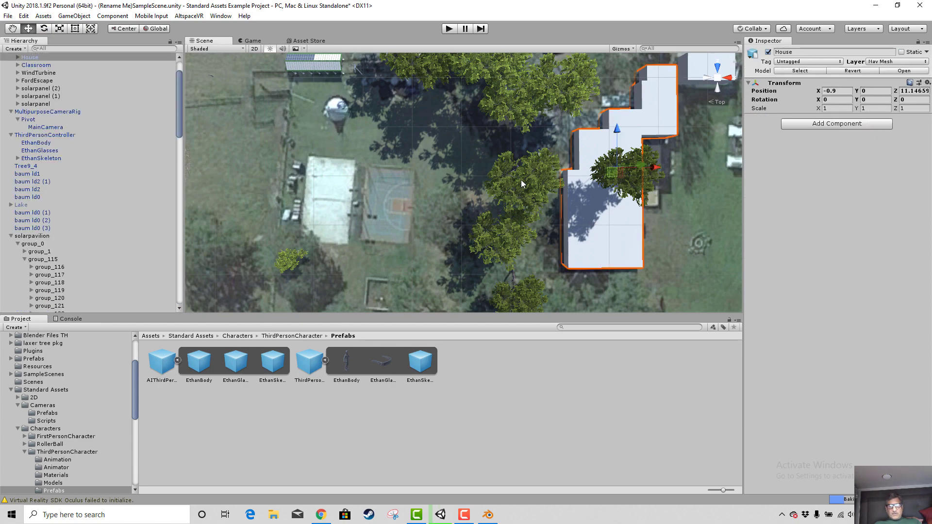
click(535, 180)
scroll(535, 179, down, 4)
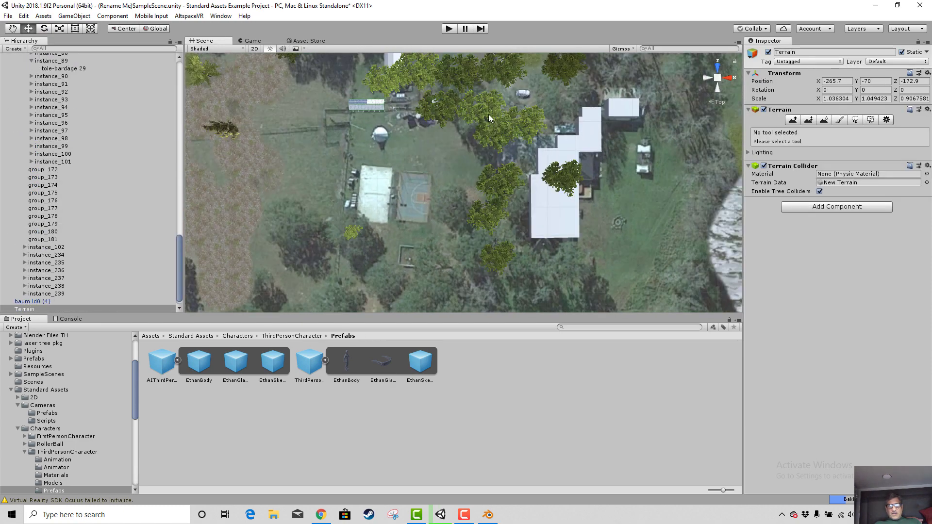
scroll(506, 166, down, 5)
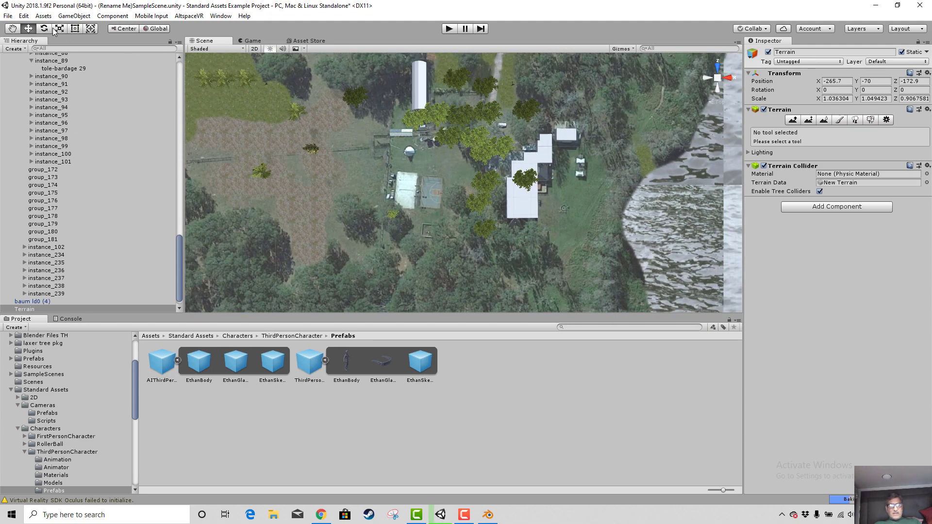
- Undo the recent selection changes and the placement of the Tree9_2 trees on the Terrain
click(24, 16)
click(30, 23)
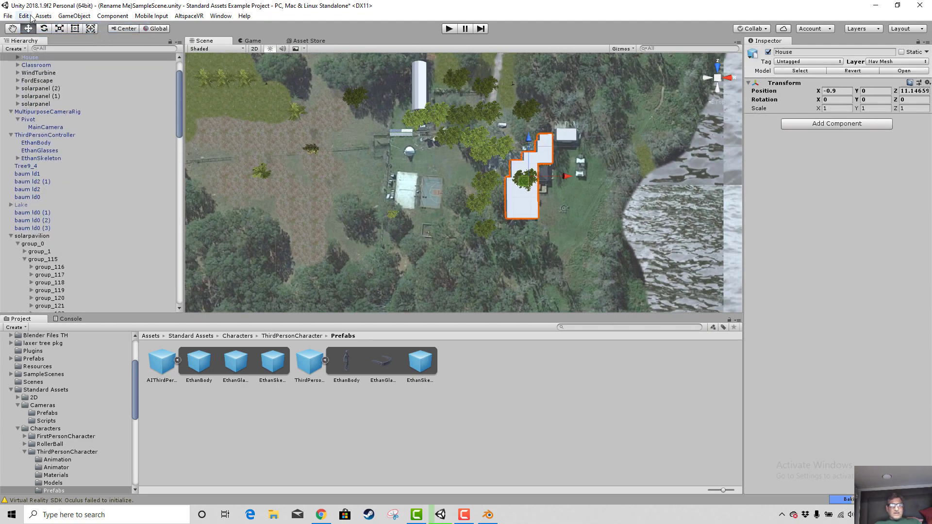
click(25, 16)
click(30, 26)
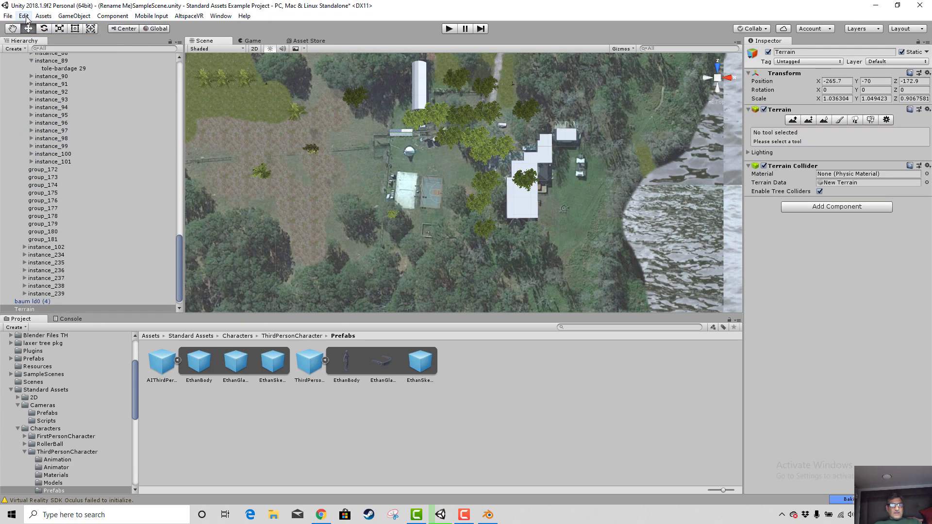
click(24, 16)
click(29, 27)
click(24, 16)
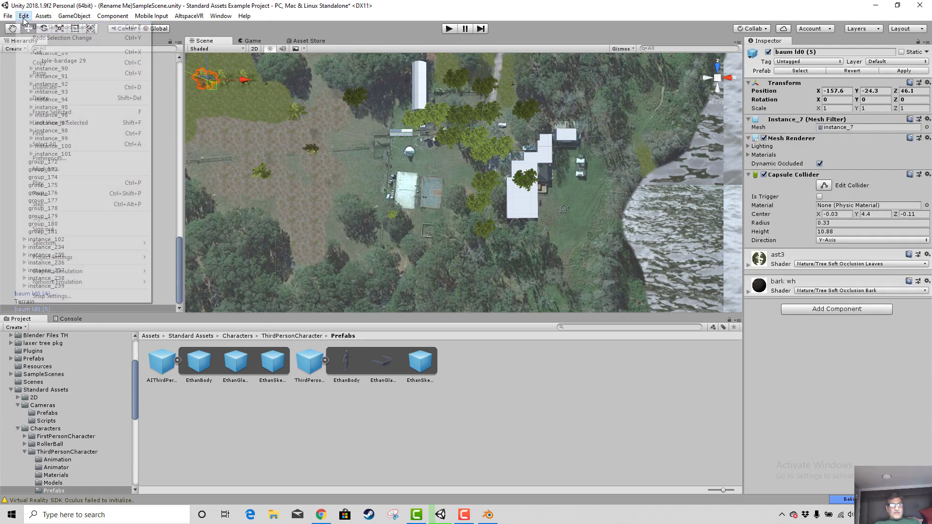
click(29, 27)
click(25, 16)
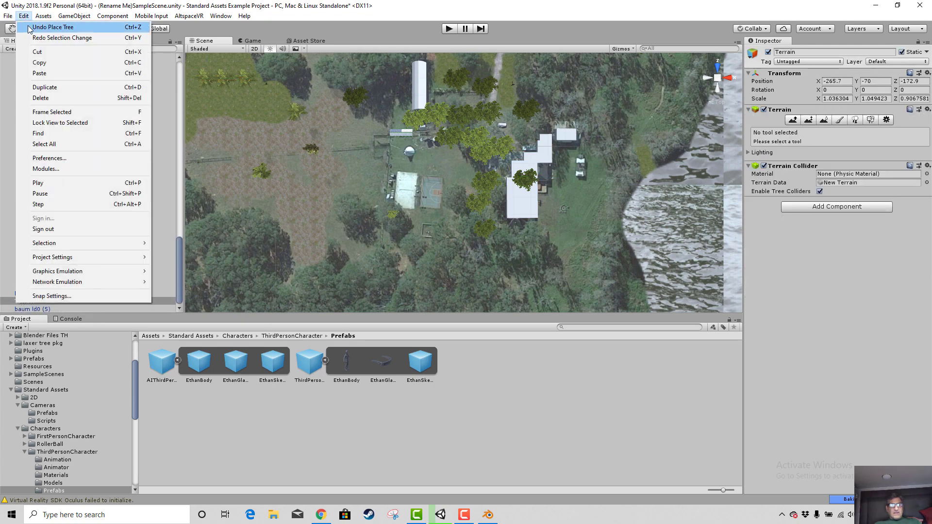
click(34, 27)
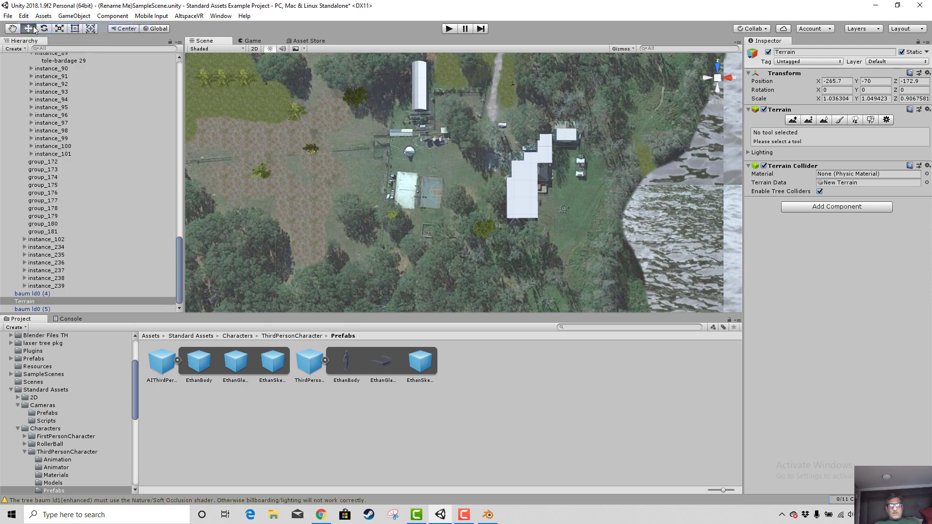
- Reactivate tree painting on the Terrain with Tree9_2, setting the tree density to 10 and the brush size to 7.5
scroll(543, 209, up, 2)
middle_drag(467, 180, 479, 218)
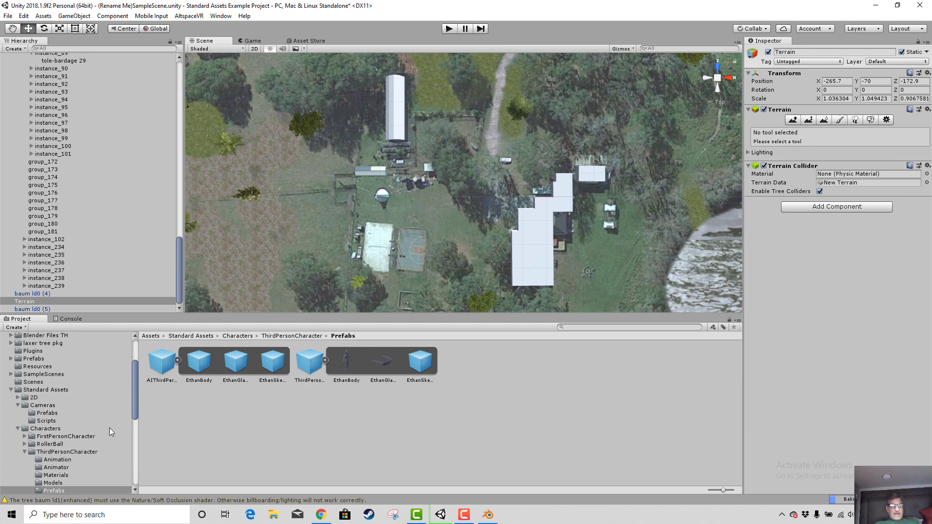
scroll(72, 452, down, 5)
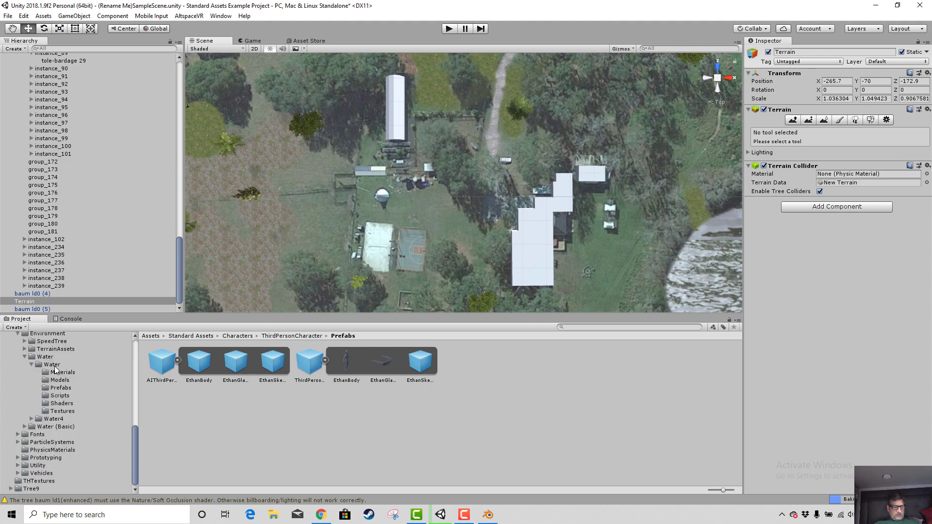
click(856, 120)
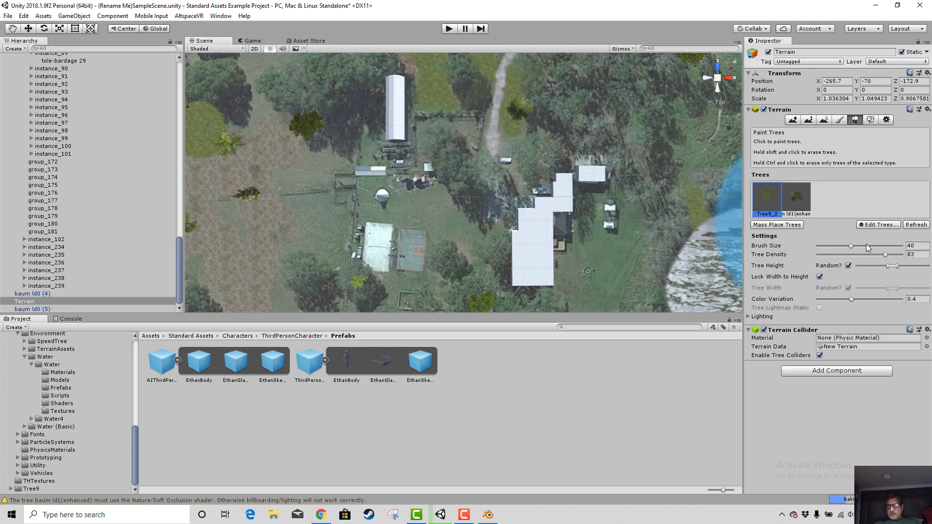
drag(886, 255, 814, 262)
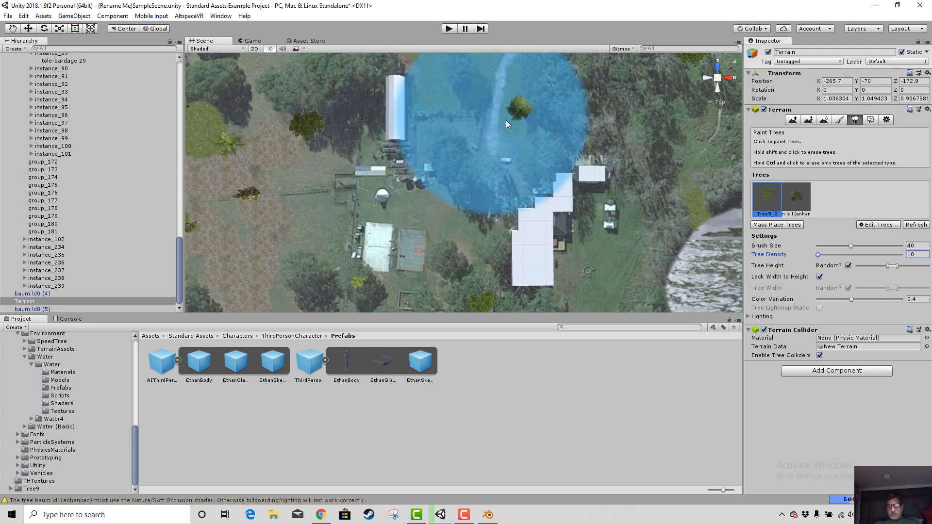
scroll(461, 182, down, 1)
click(834, 246)
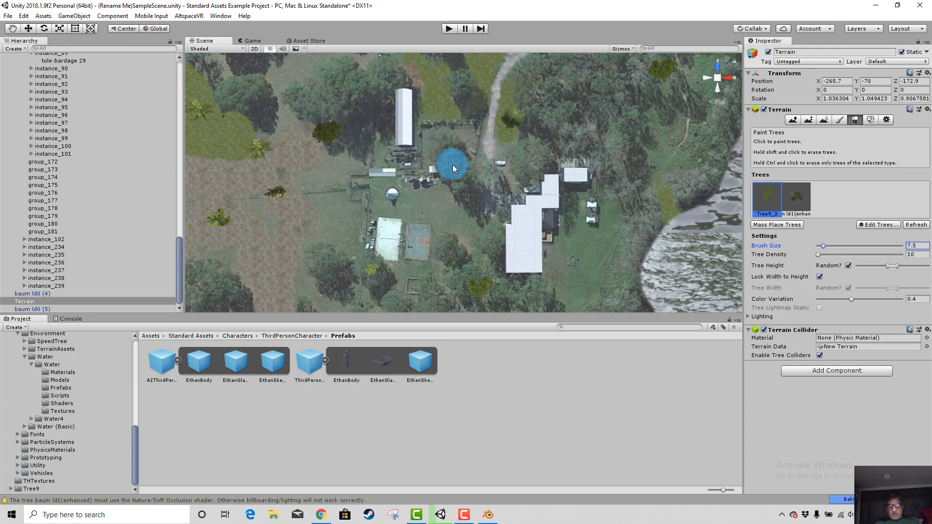
scroll(315, 235, up, 2)
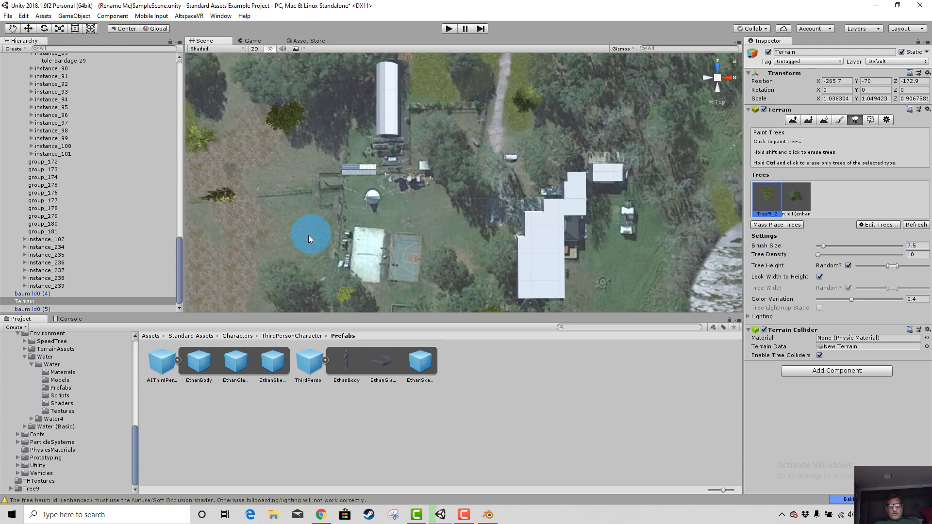
scroll(427, 170, down, 5)
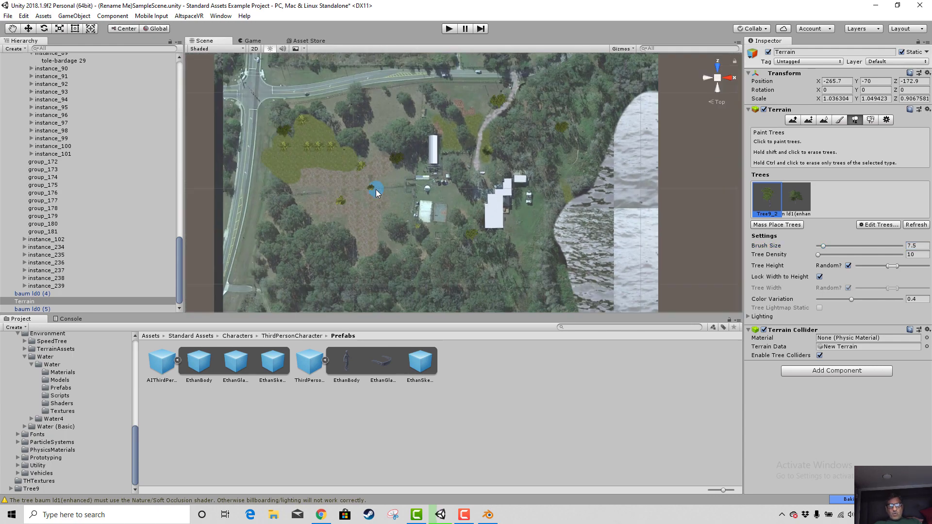
- Set the tree density to 99 and paint a cluster of Tree9_2 trees between the solar pavilion and the parked car
scroll(381, 194, up, 4)
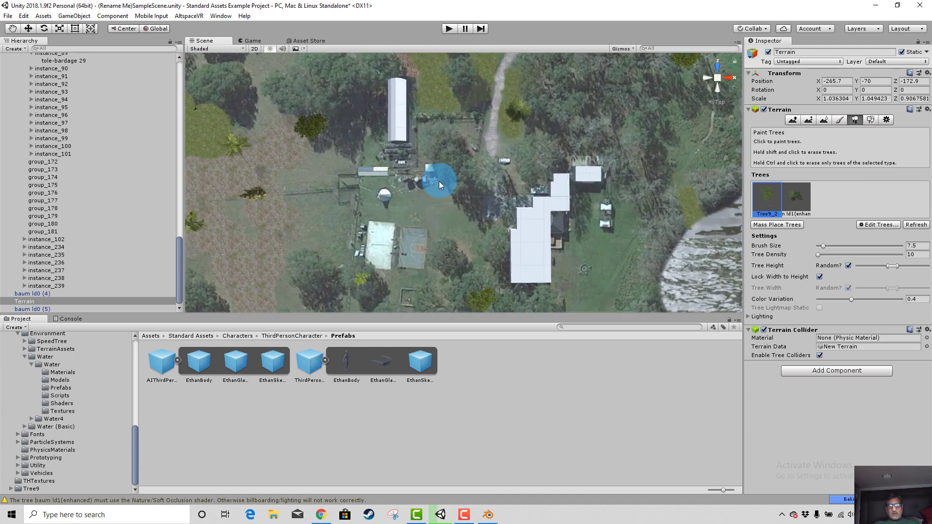
scroll(440, 181, up, 3)
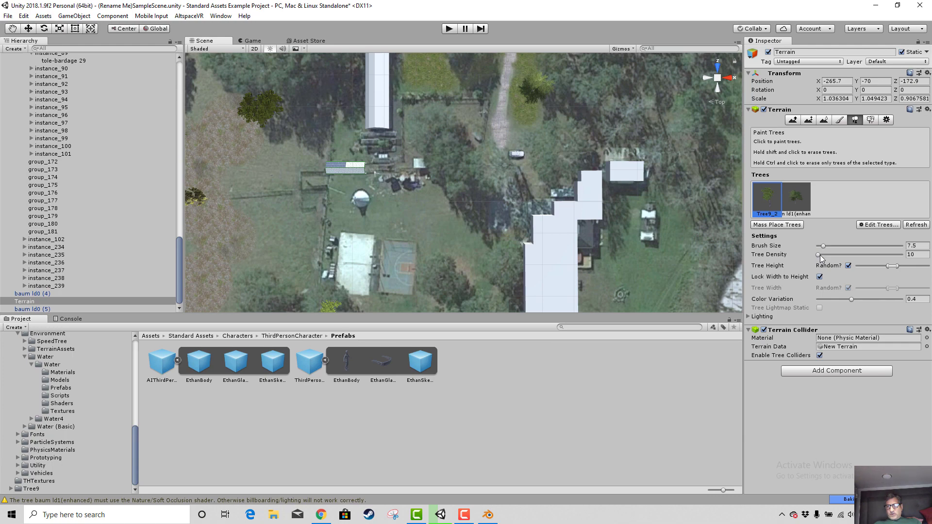
drag(820, 255, 885, 251)
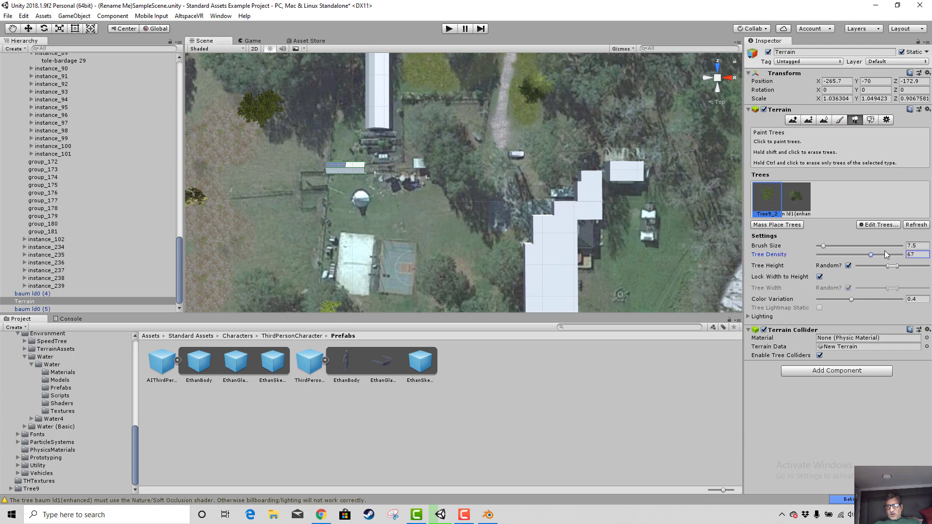
click(466, 168)
scroll(488, 211, up, 3)
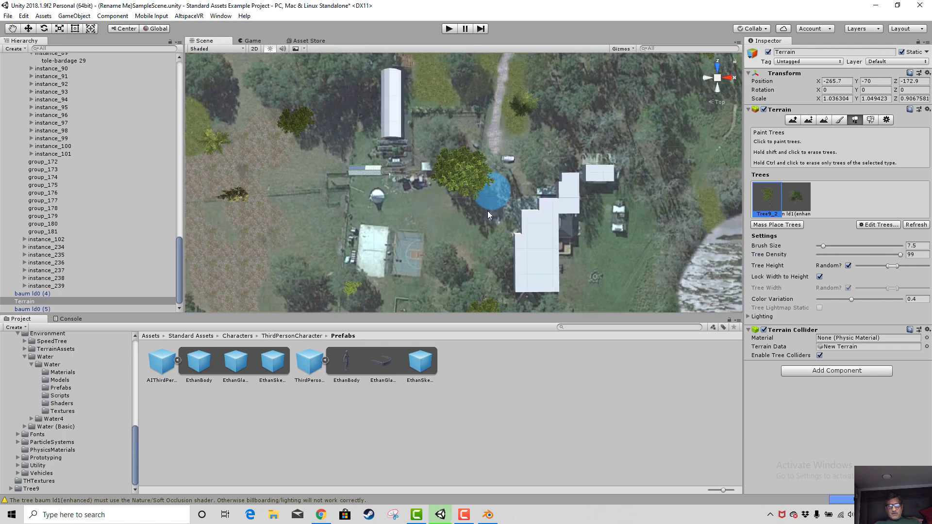
- Paint Tree9_2 clusters just south of the basketball court and farther west along the southern wooded area of the Terrain
scroll(488, 235, up, 3)
middle_drag(500, 253, 513, 193)
mouse_move(519, 219)
right_down()
mouse_move(531, 183)
mouse_move(537, 59)
mouse_move(501, 237)
mouse_move(426, 243)
right_up()
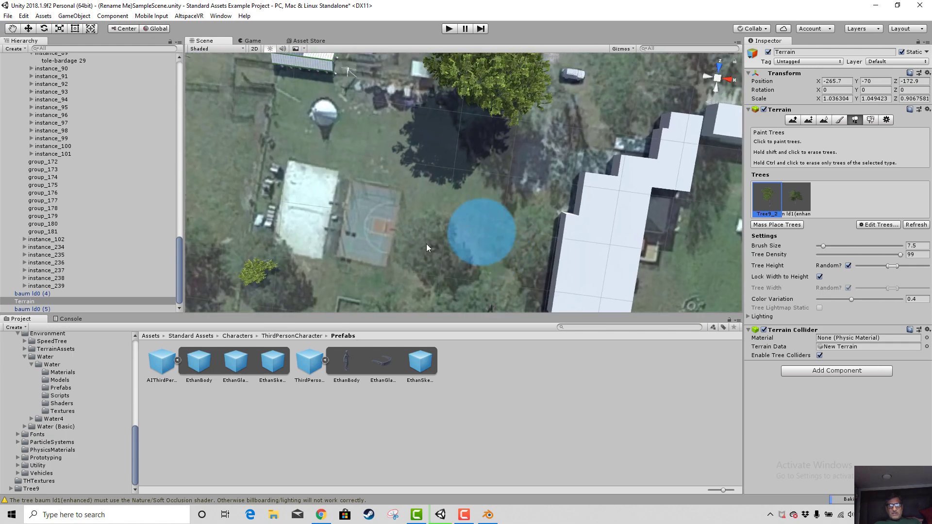
click(430, 249)
scroll(479, 249, down, 3)
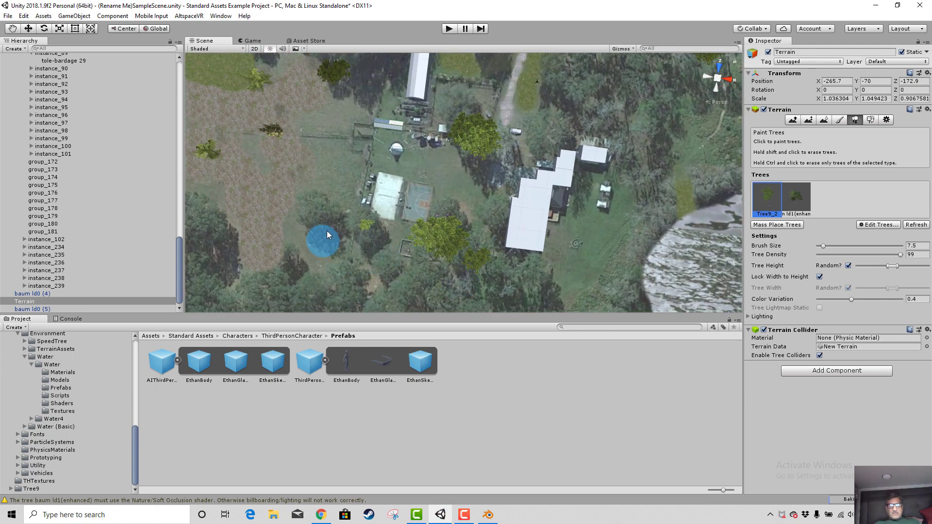
click(326, 229)
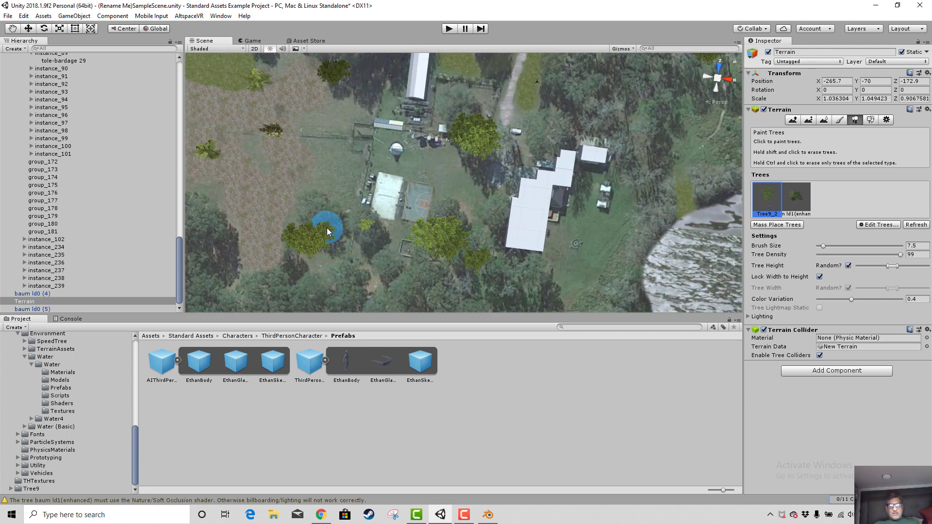
click(211, 232)
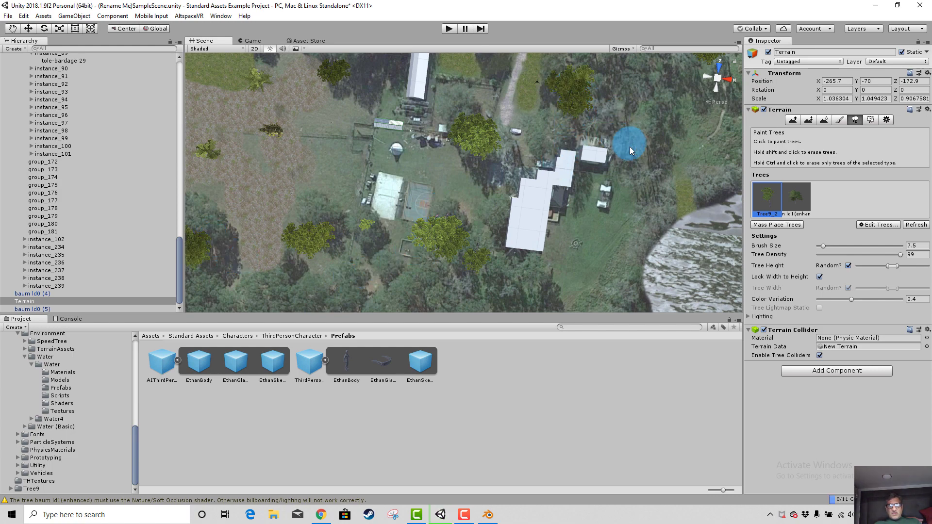
- Paint more Tree9_2 clusters northeast and south of the house, and one between the parked car and the house
click(669, 126)
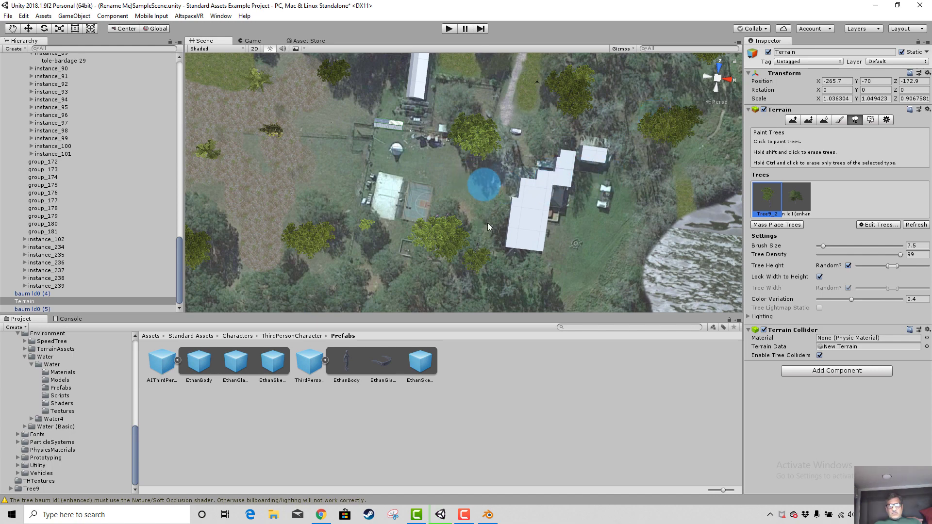
click(412, 291)
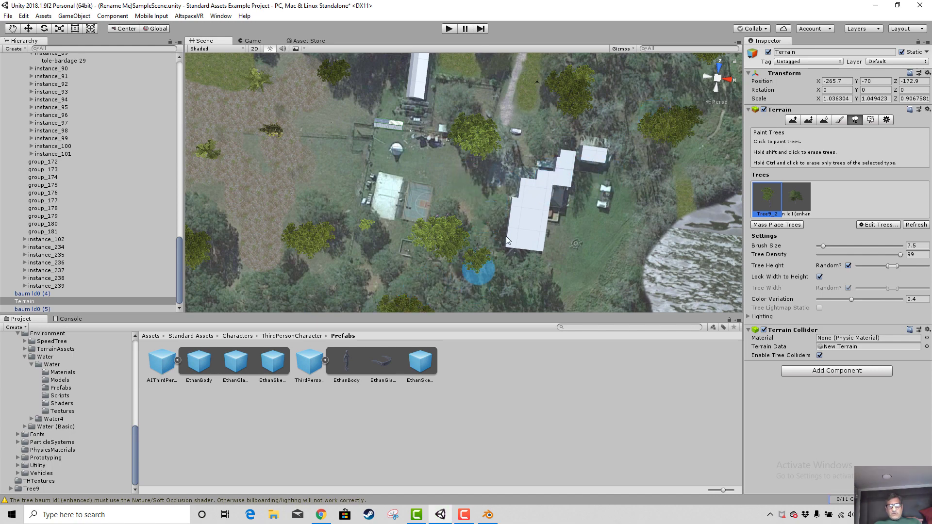
click(526, 281)
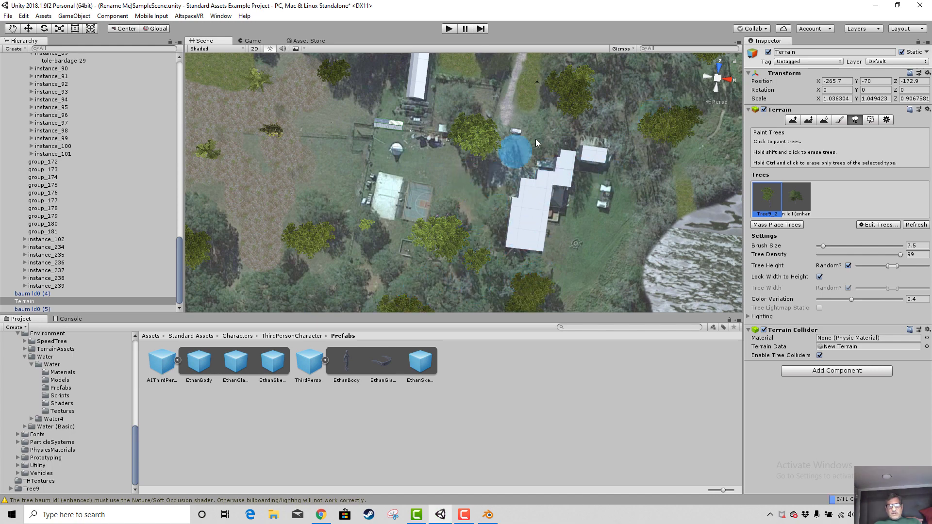
scroll(535, 139, up, 5)
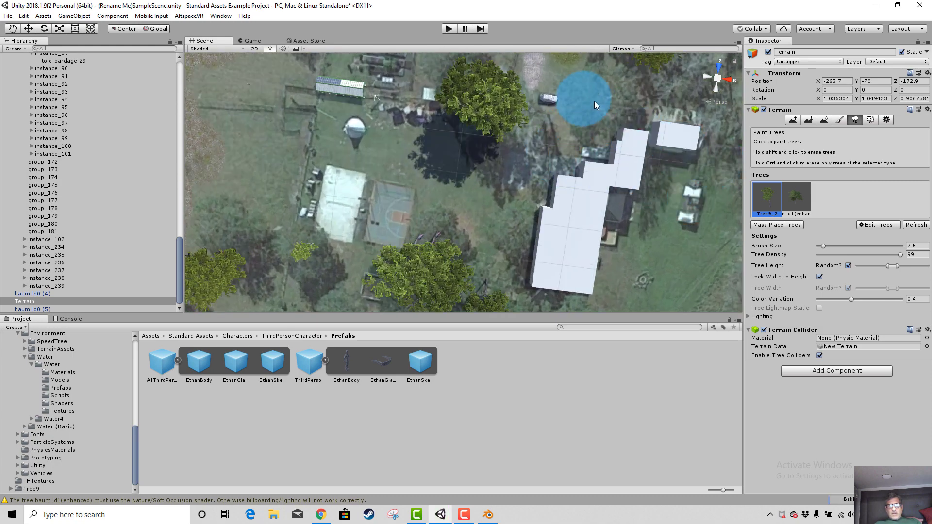
click(597, 101)
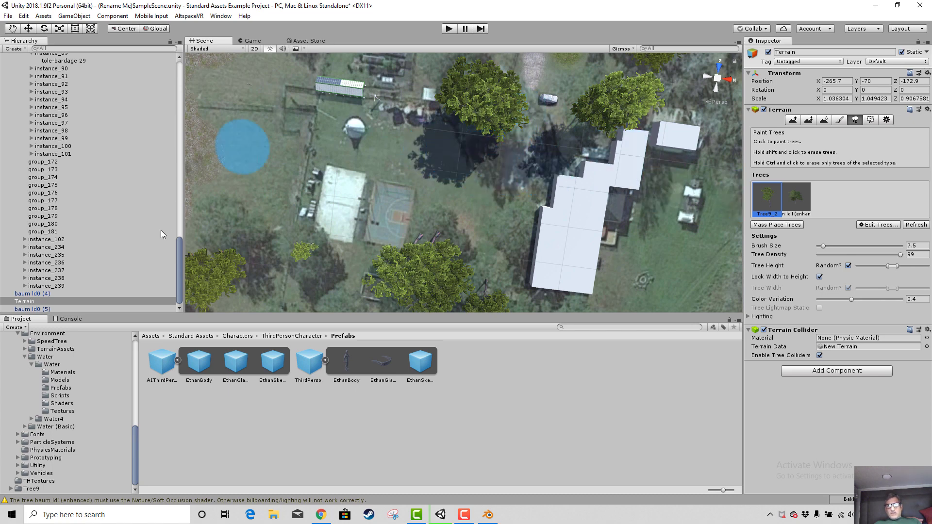
- Paint the grey stone paving texture over the yard and driveway around the parked car and house, using brush size 15
click(839, 120)
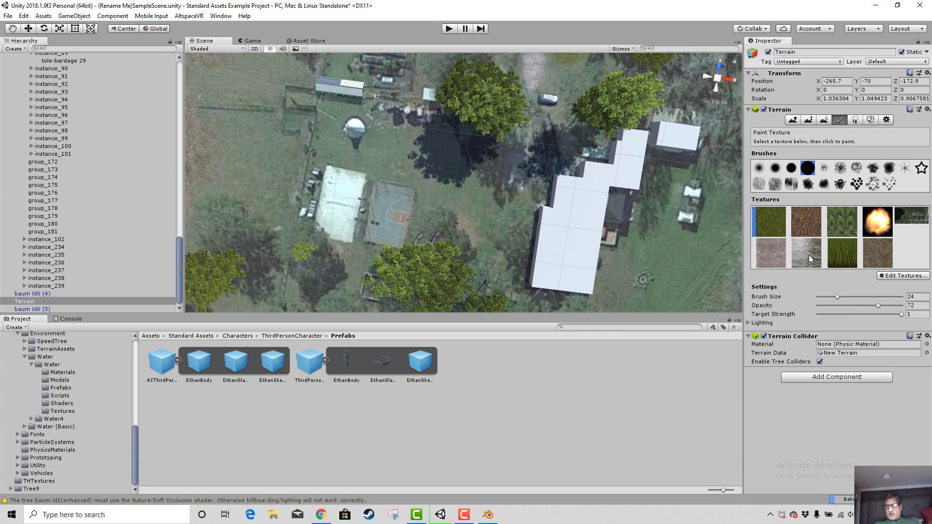
click(771, 257)
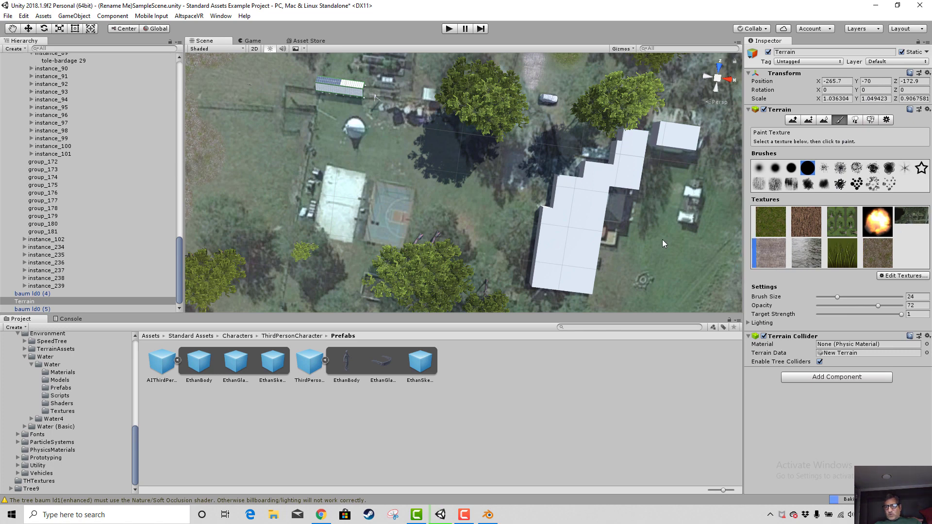
click(830, 298)
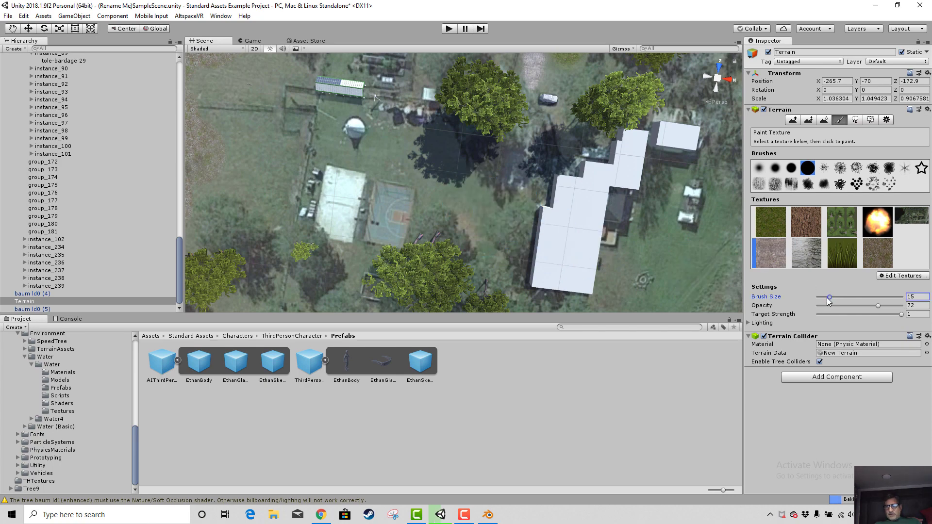
click(506, 170)
mouse_move(512, 162)
mouse_down()
mouse_move(519, 126)
mouse_move(561, 135)
mouse_move(578, 156)
mouse_move(543, 185)
mouse_move(553, 168)
mouse_move(496, 179)
mouse_move(473, 154)
mouse_up()
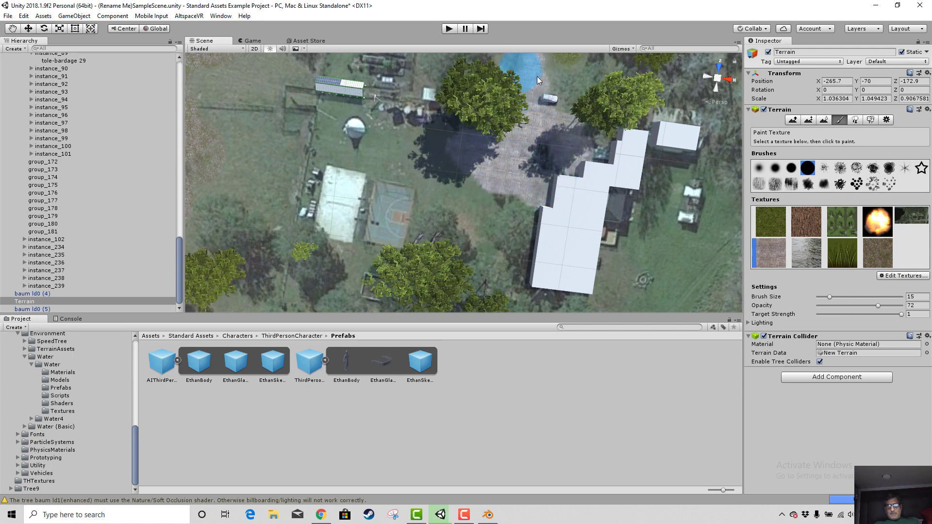
scroll(533, 118, down, 2)
scroll(539, 124, down, 2)
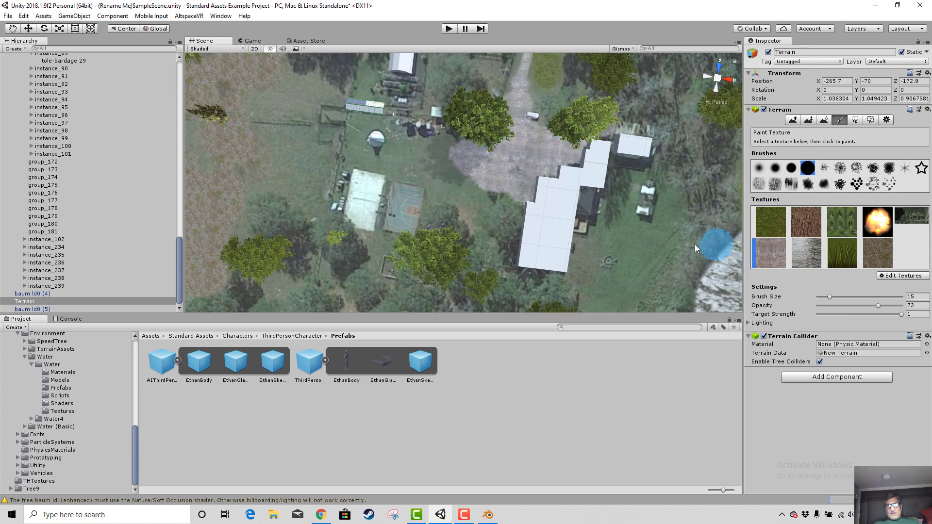
- Paint the mixed green grass texture over the ground between the white pad, the basketball court and the paved yard
scroll(680, 238, up, 1)
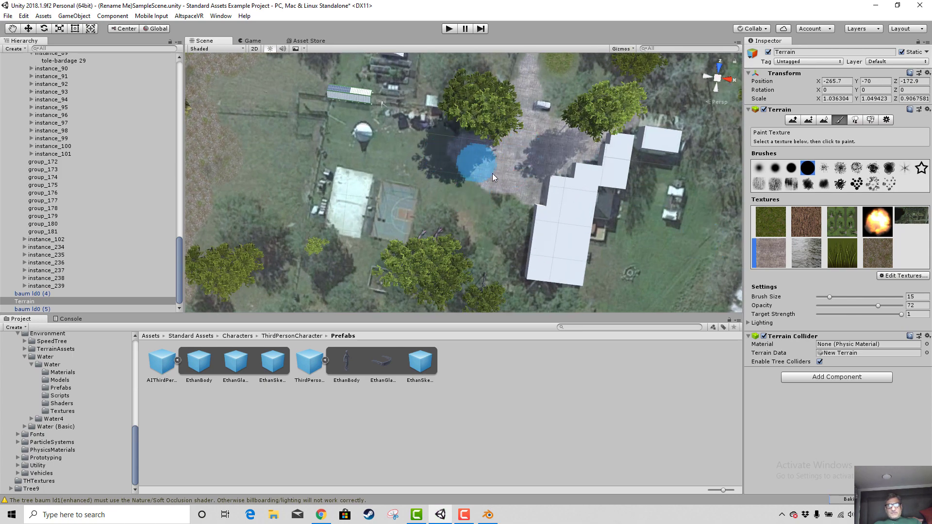
click(771, 222)
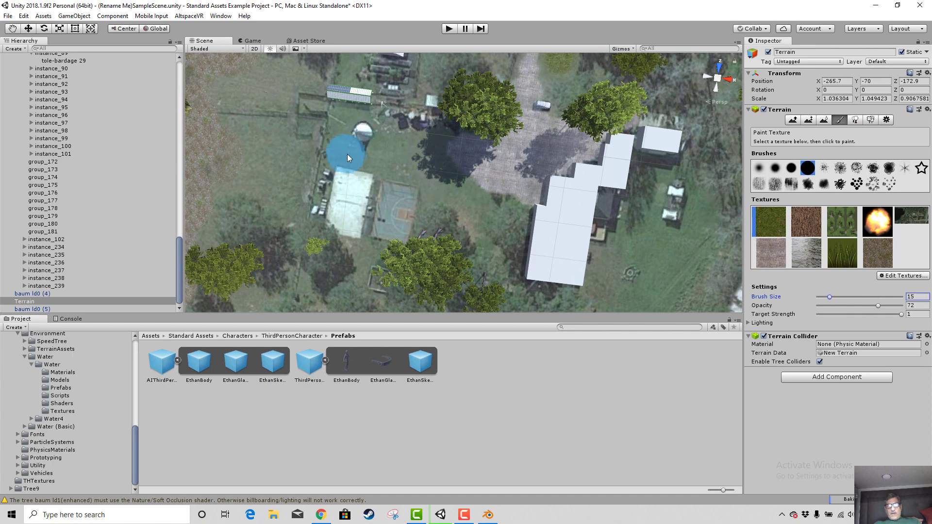
mouse_move(347, 154)
mouse_down()
mouse_move(404, 156)
mouse_move(462, 190)
mouse_up()
click(433, 144)
mouse_move(438, 161)
mouse_down()
mouse_move(436, 151)
mouse_move(452, 190)
mouse_move(449, 215)
mouse_move(438, 215)
mouse_move(467, 223)
mouse_up()
click(481, 199)
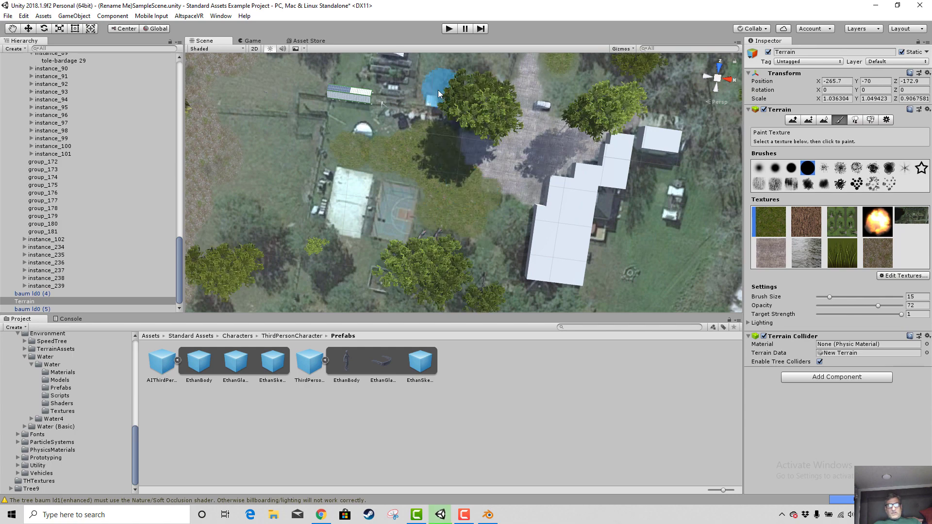
- Play the scene and run the third-person character alongside the solar pavilion toward the painted grass to check the site
click(448, 28)
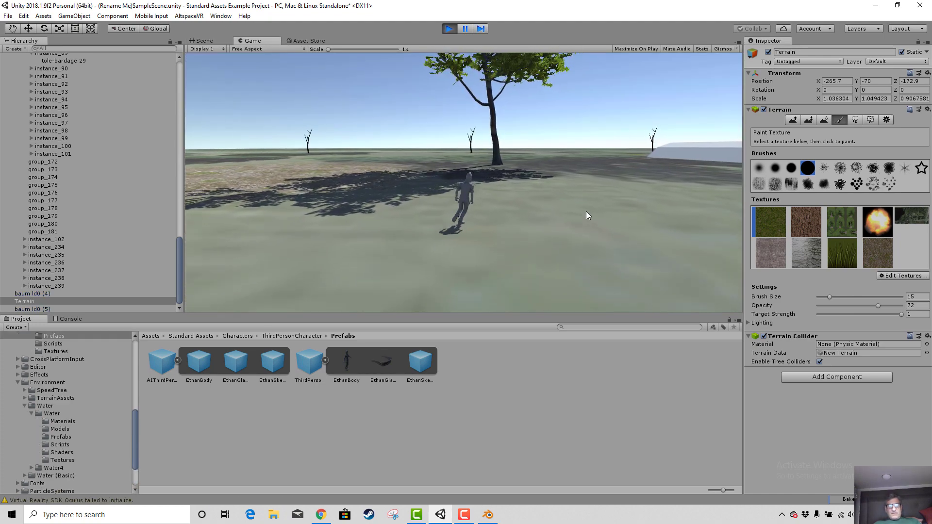
key(d)
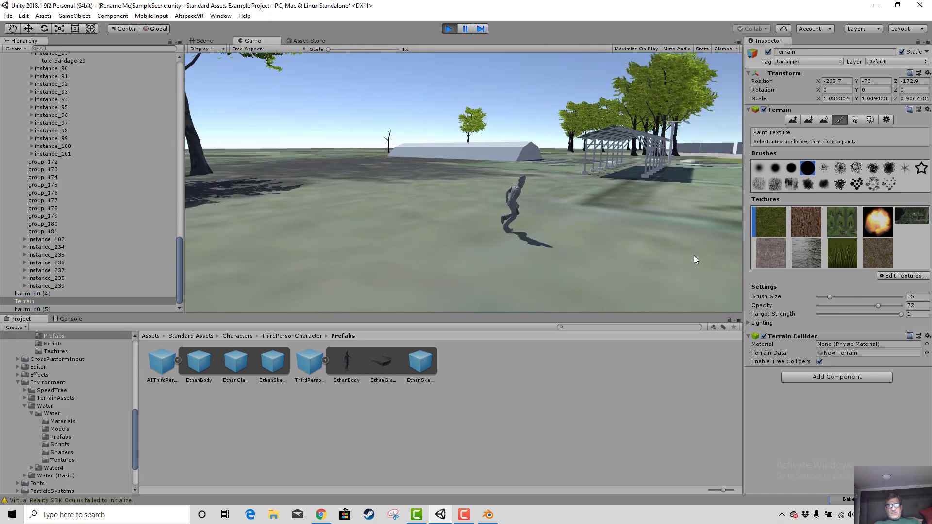
key(w)
key(w)
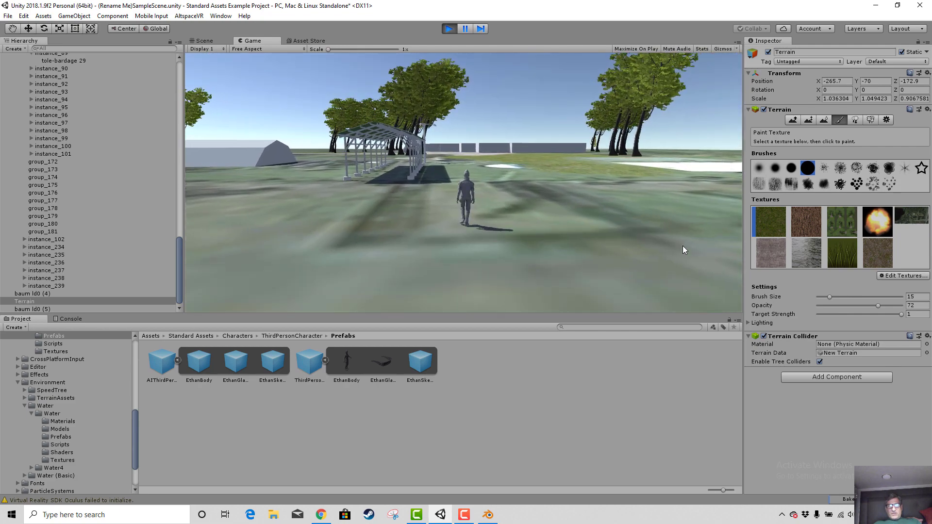
key(w)
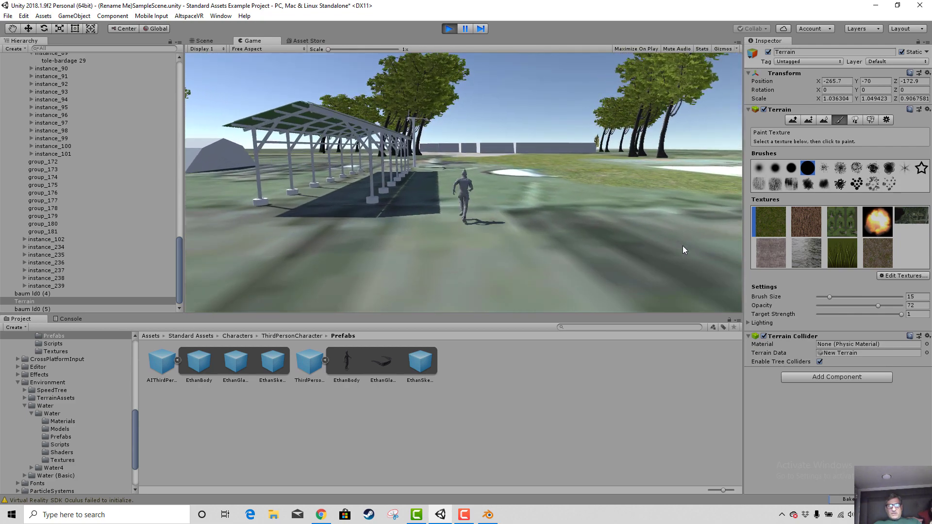
key(w)
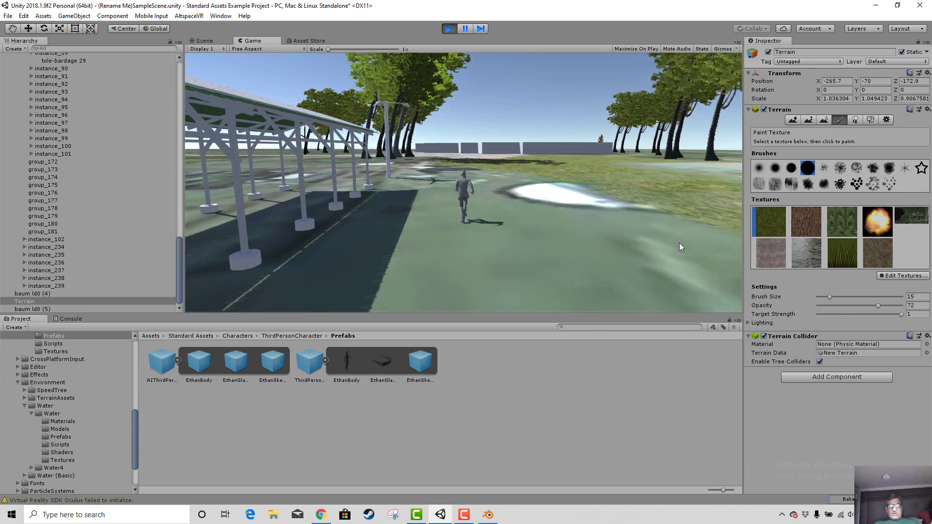
key(w)
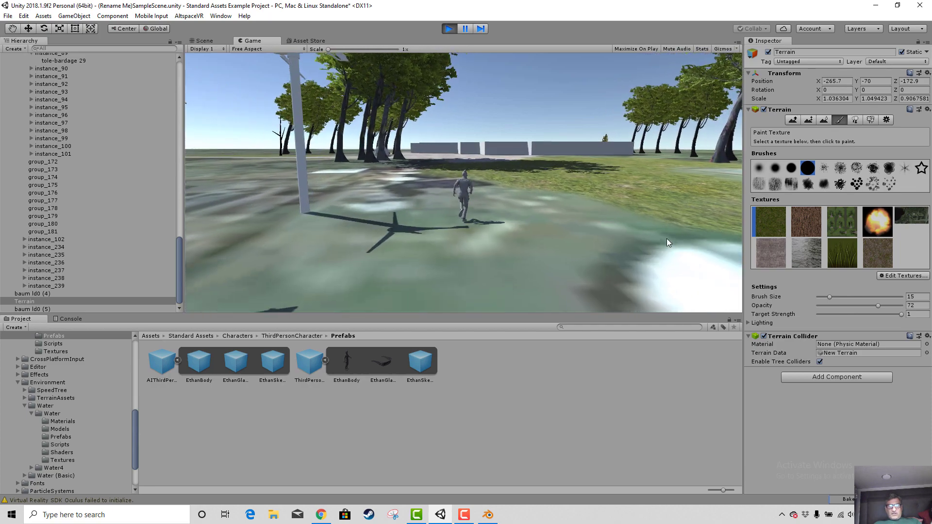
- Run the character across the grass and stone paving, past the parked car and in among the new trees
key(w)
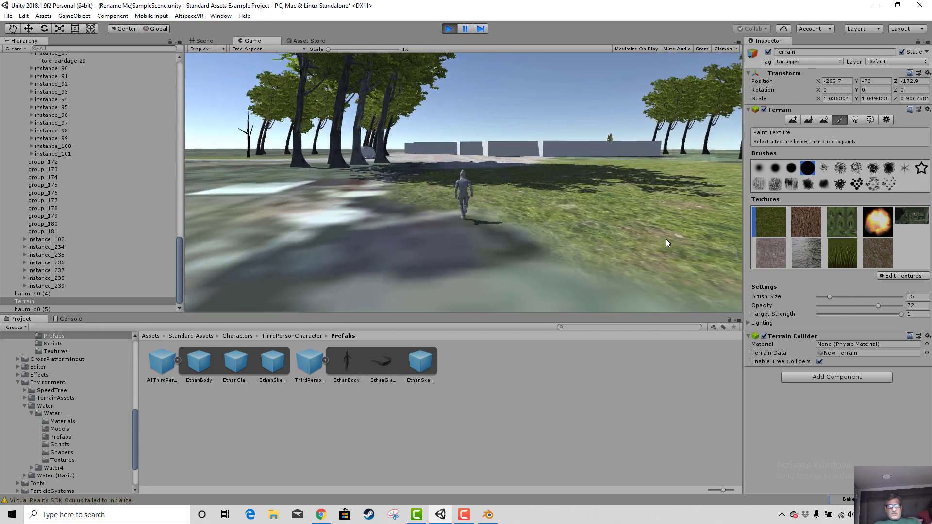
key(w)
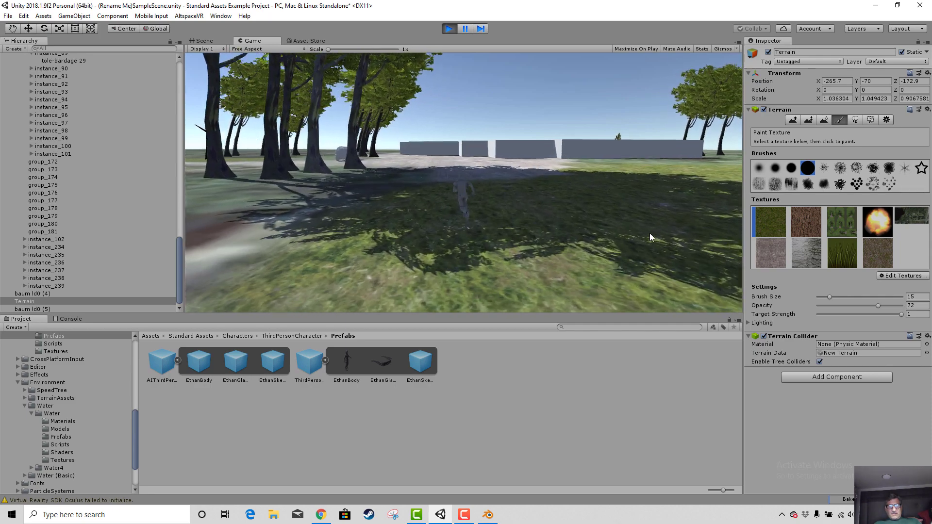
key(w)
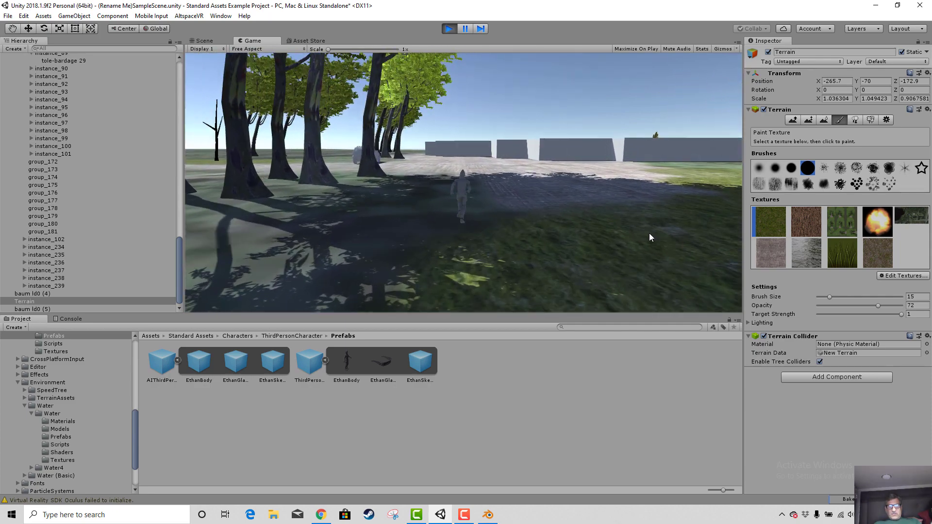
key(w)
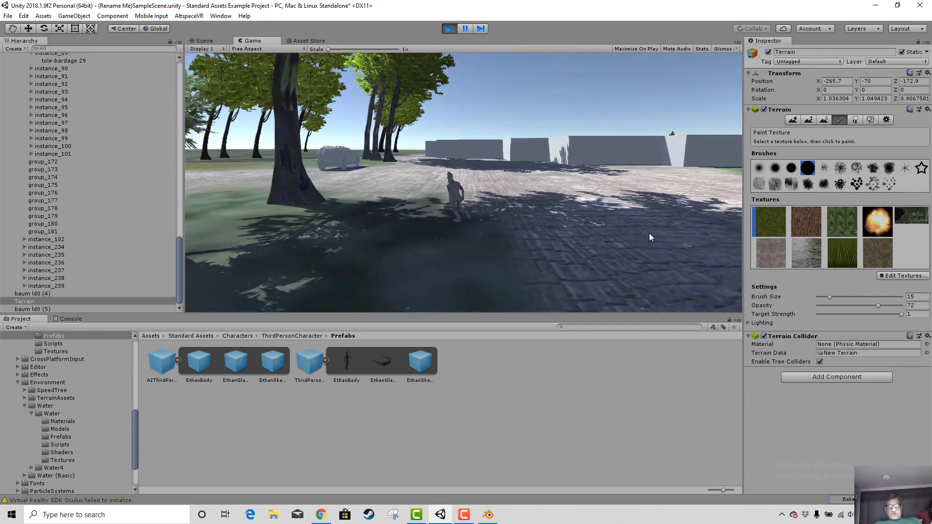
key(w)
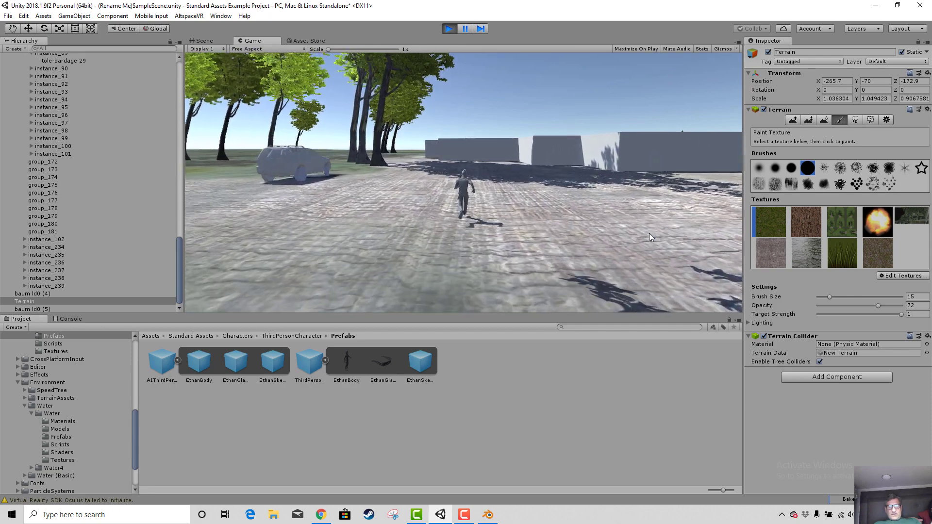
key(w)
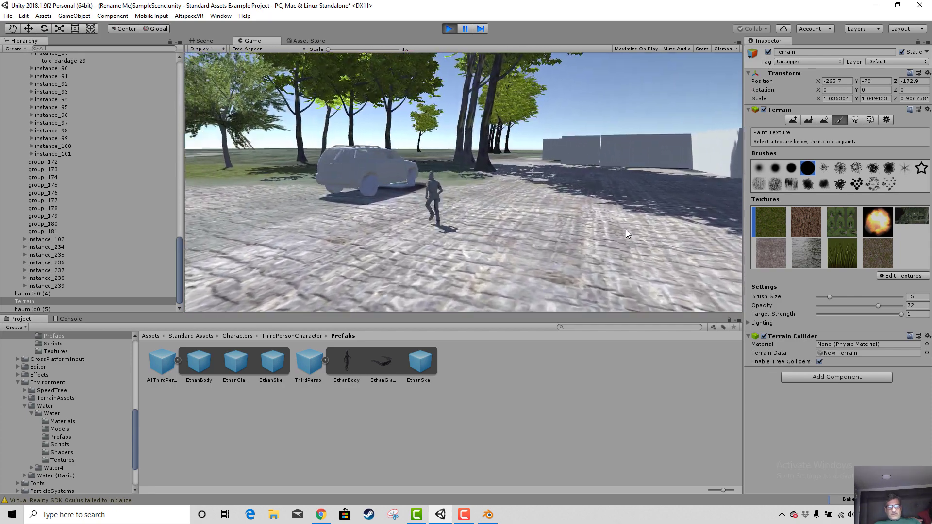
key(w)
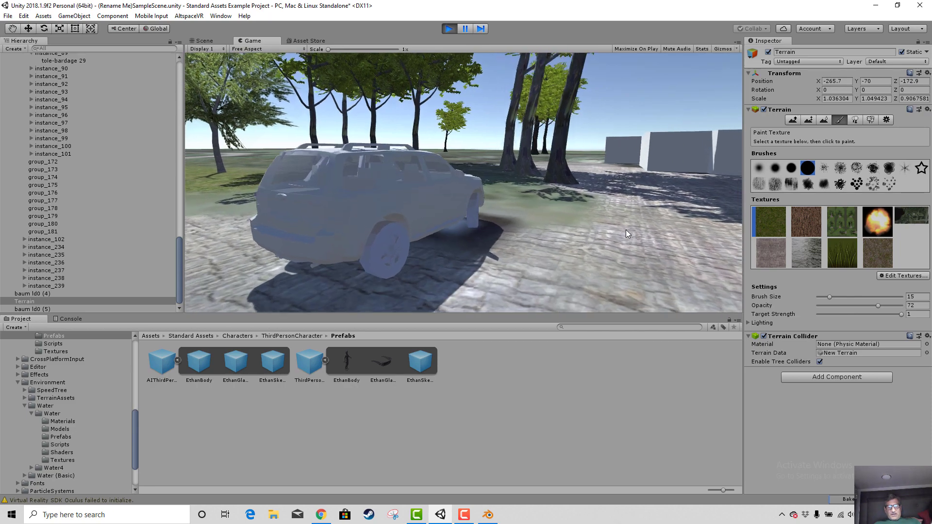
key(w)
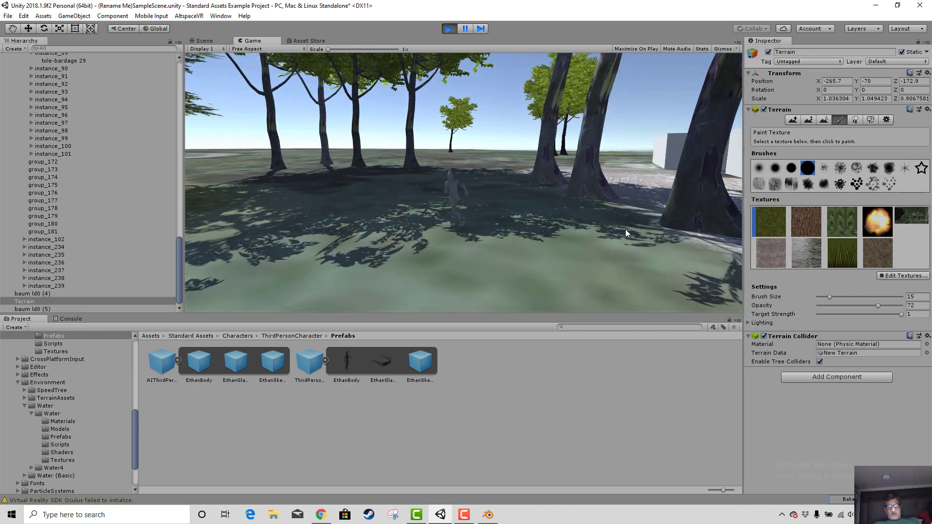
- Run the character out of the tree shade, past the front of the parked car and onto the painted grass
key(a)
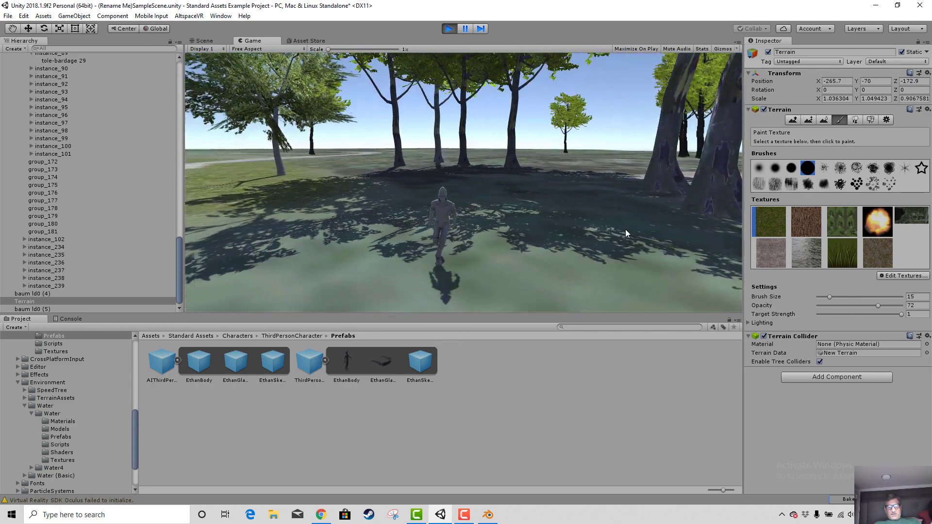
key(w)
key(w)
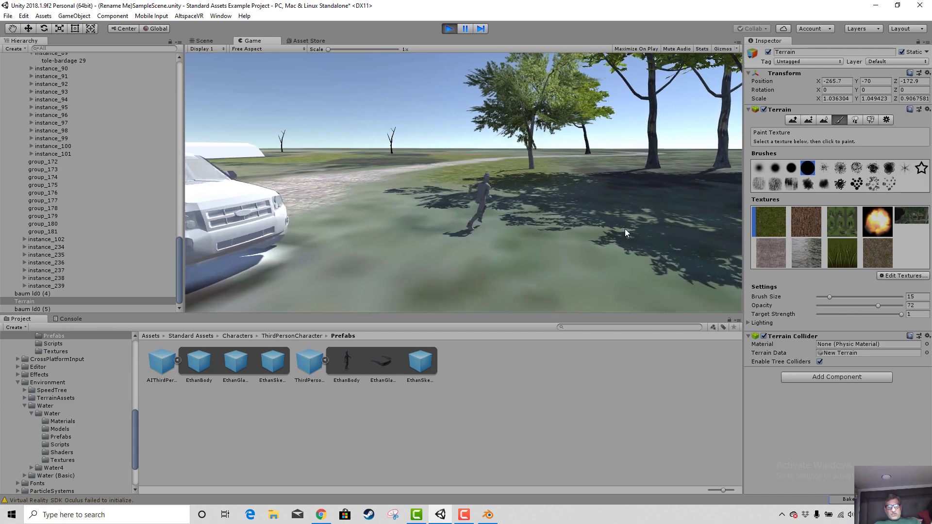
key(w)
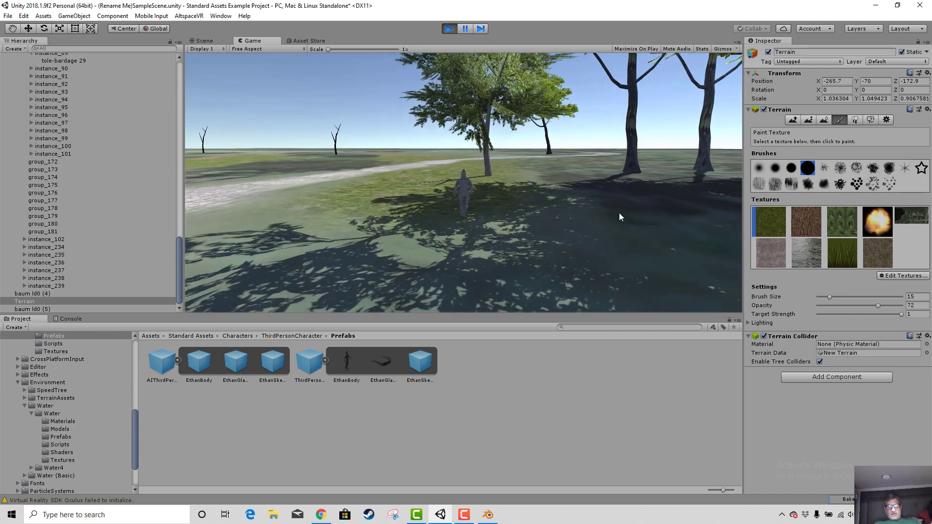
key(a)
key(w)
key(a)
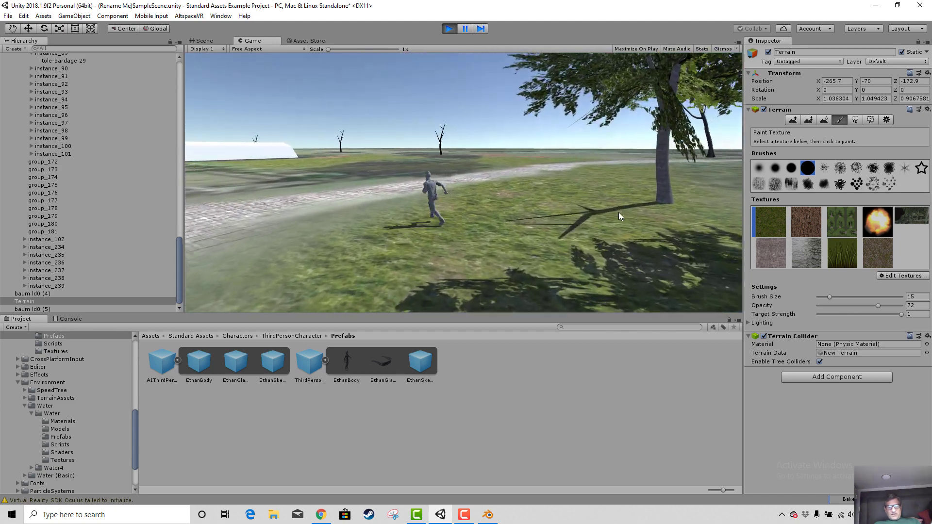
- Run the character onto the winding stone path, follow it a short way and turn back over the grass
key(d)
key(w)
key(d)
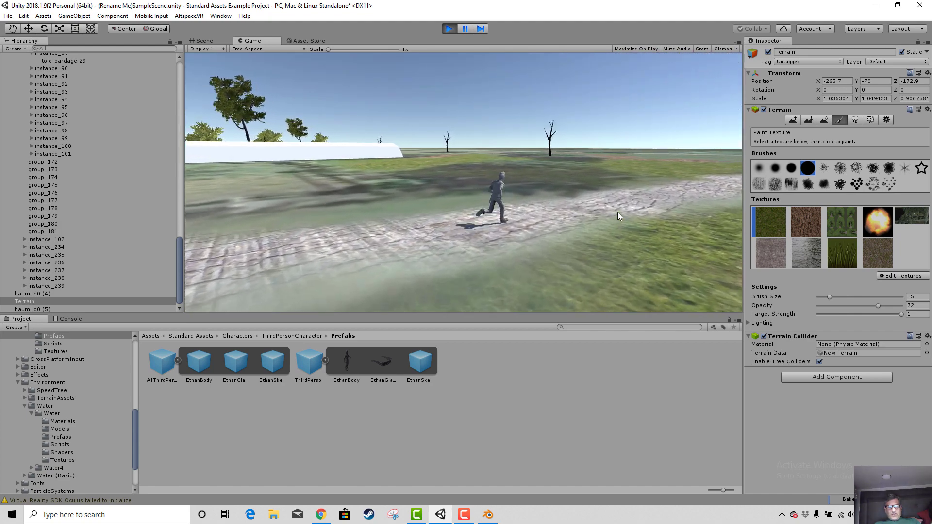
key(w)
key(d)
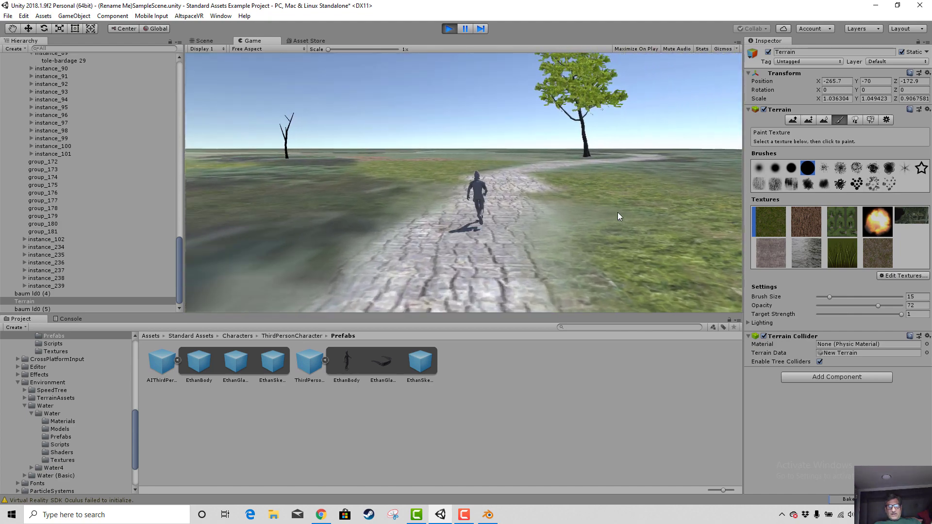
key(w)
key(a)
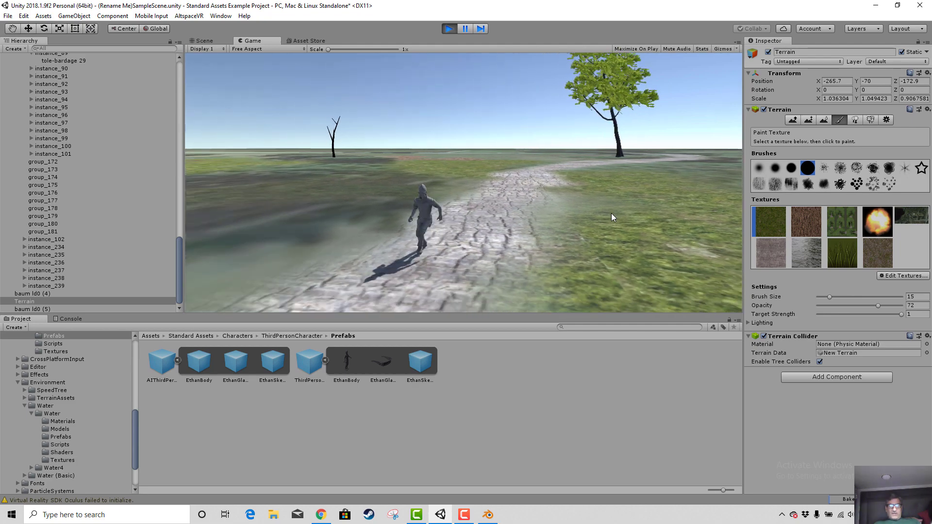
key(w)
key(a)
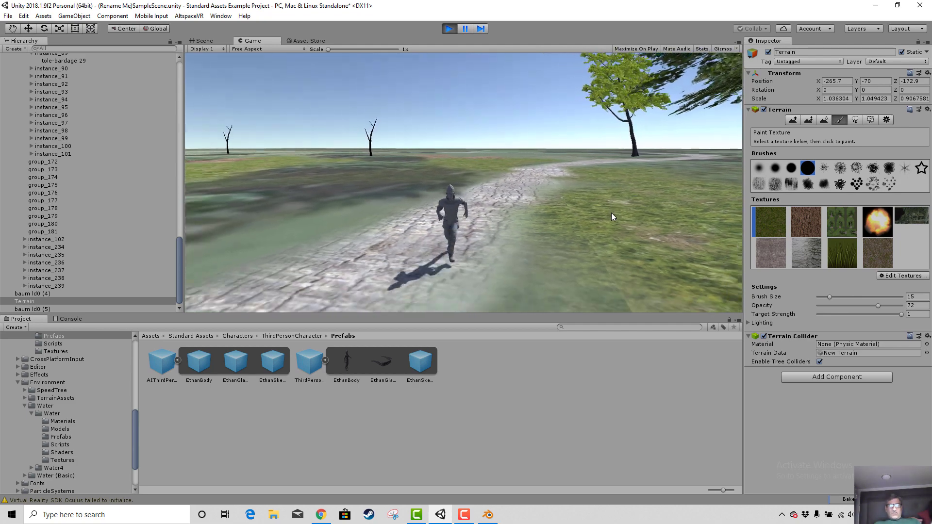
key(w)
key(a)
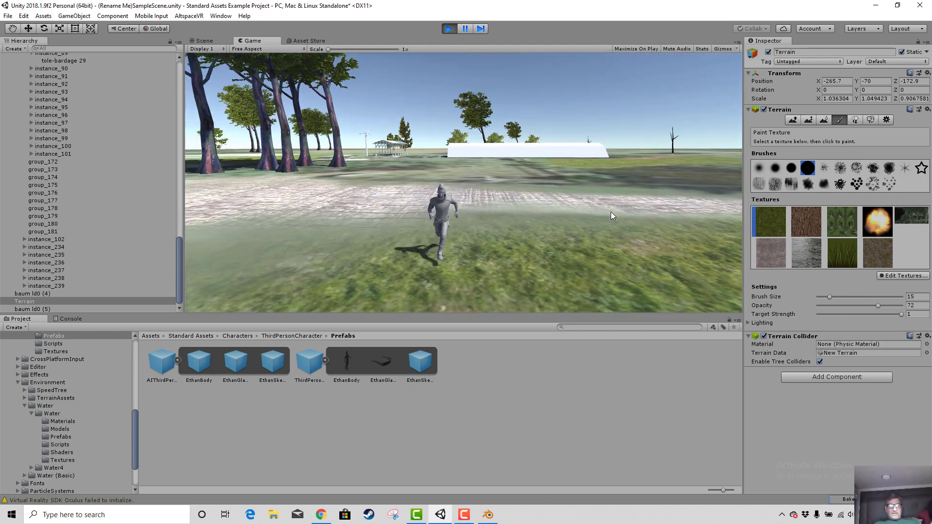
- Run the character back across the stone paving, past the parked car toward the tree clusters beyond the yard
key(w)
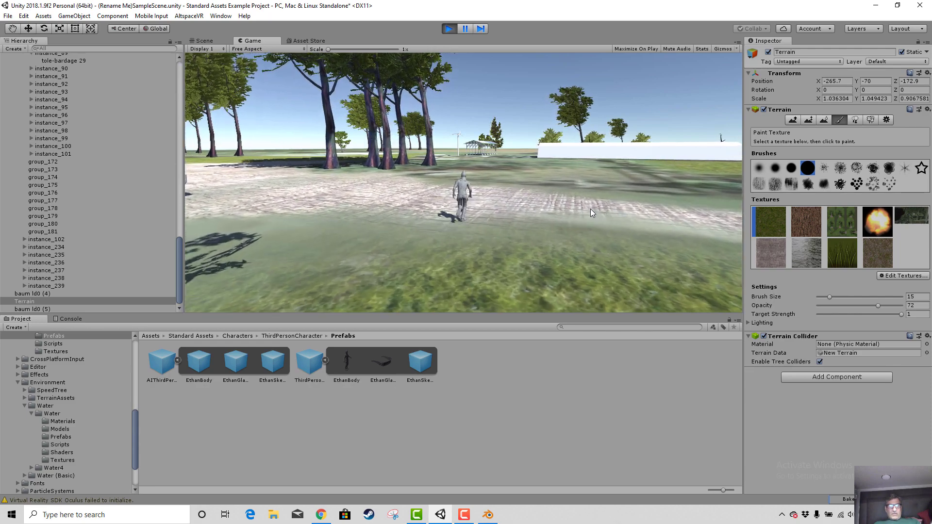
key(a)
key(s)
key(a)
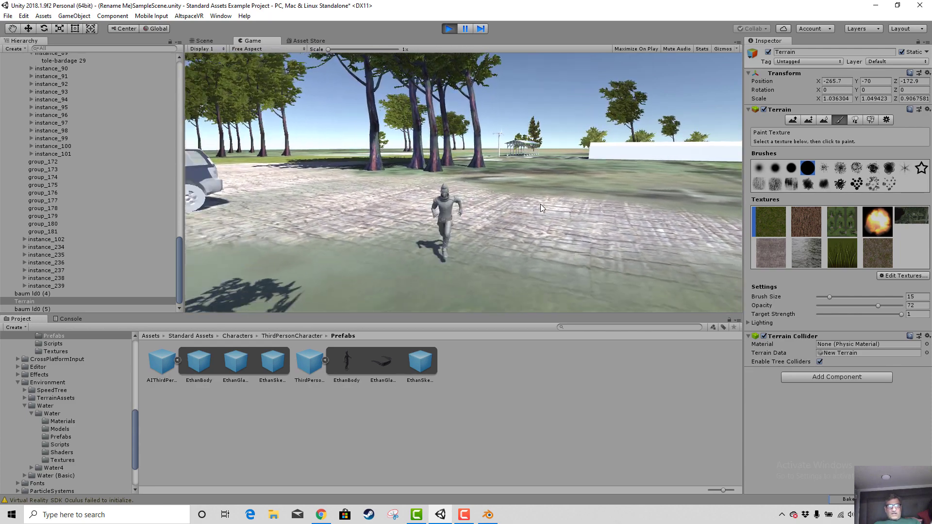
key(w)
key(w)
key(a)
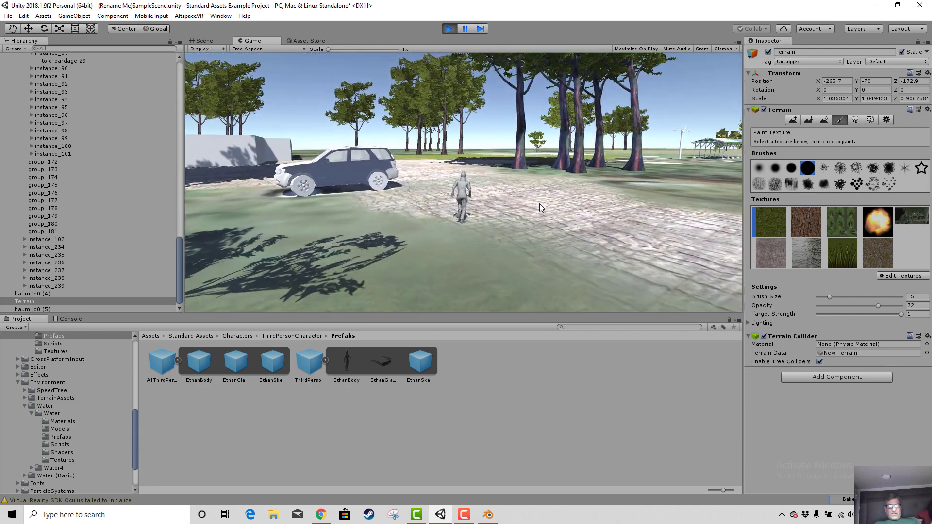
key(w)
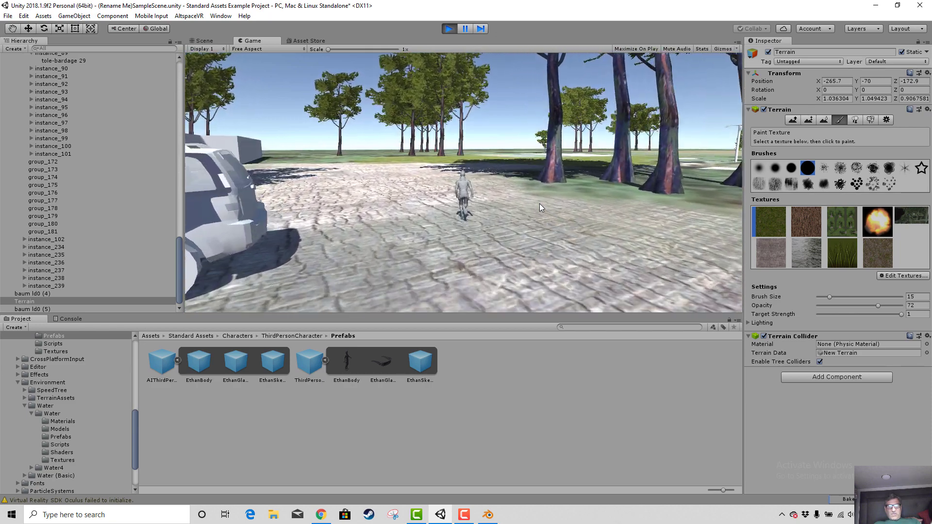
key(w)
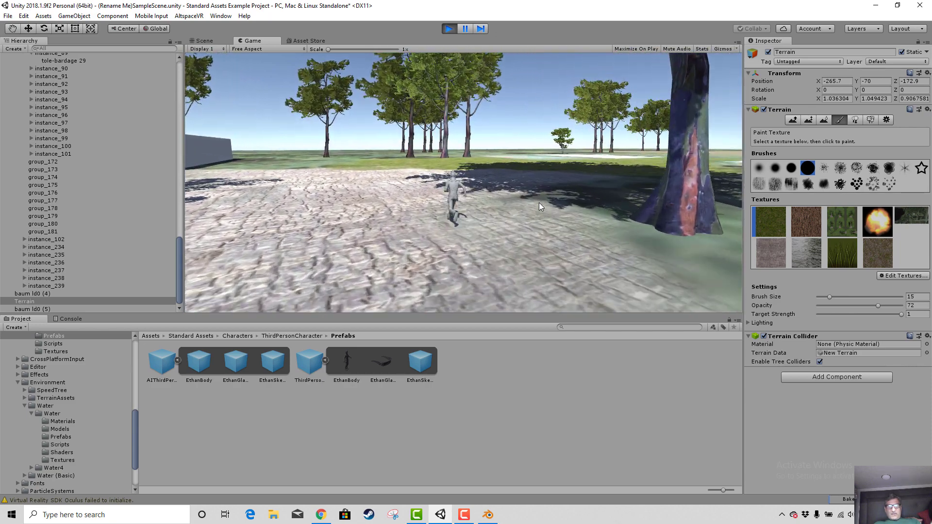
key(w)
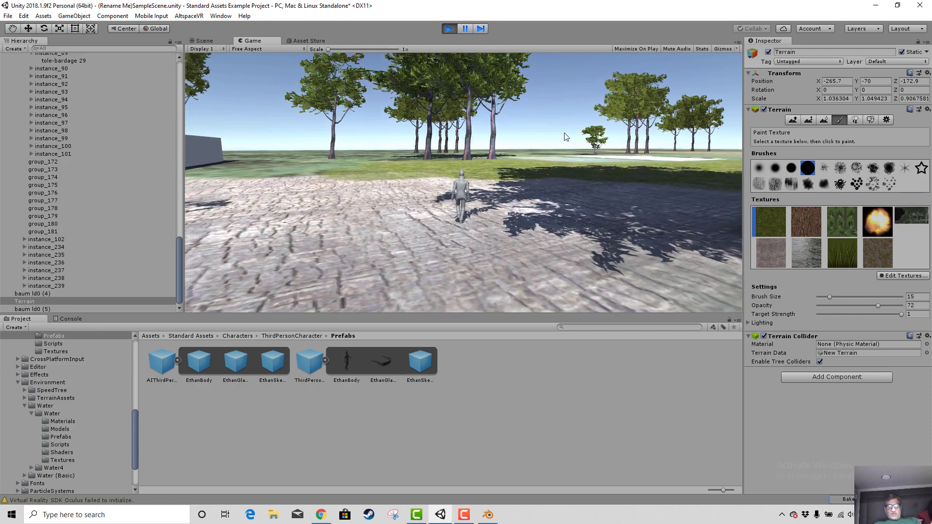
key(a)
key(w)
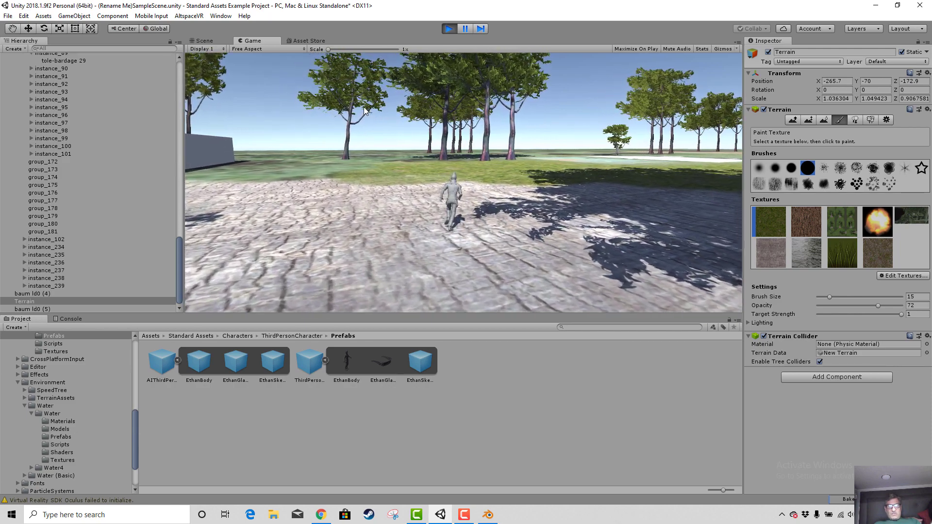
- Turn the character around on the paved yard and run it along the grass edge into the shade facing the solar pavilion
key(s)
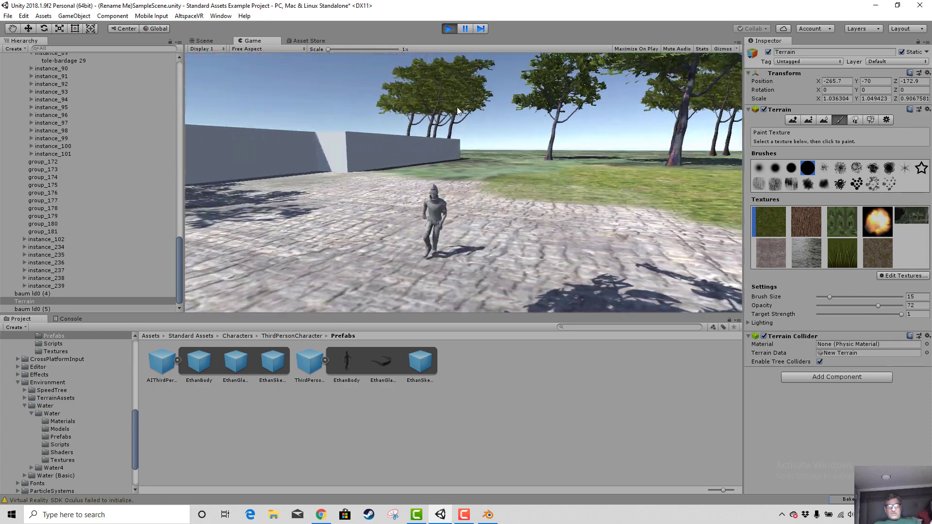
key(d)
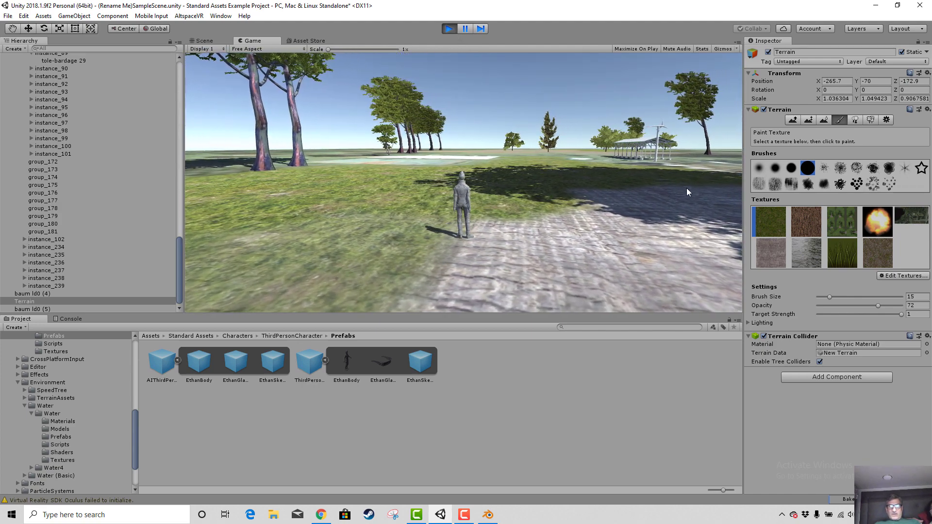
key(w)
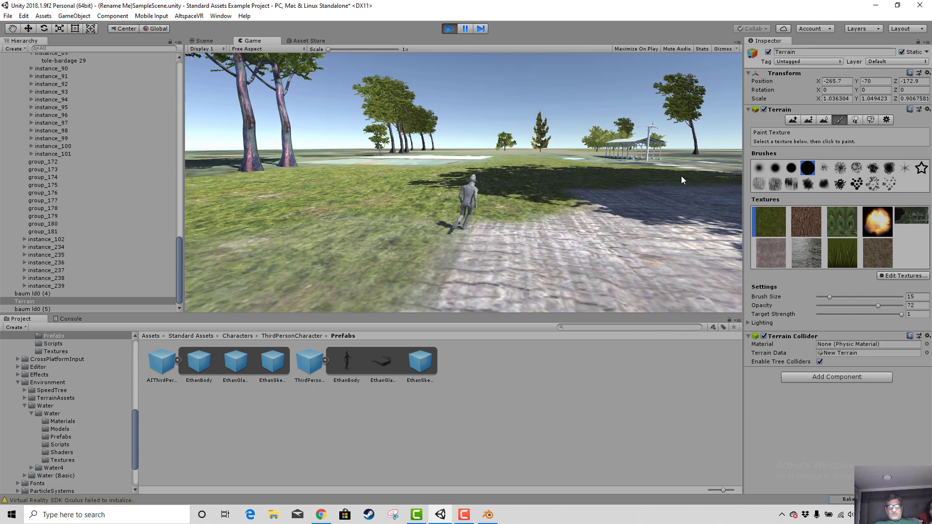
key(w)
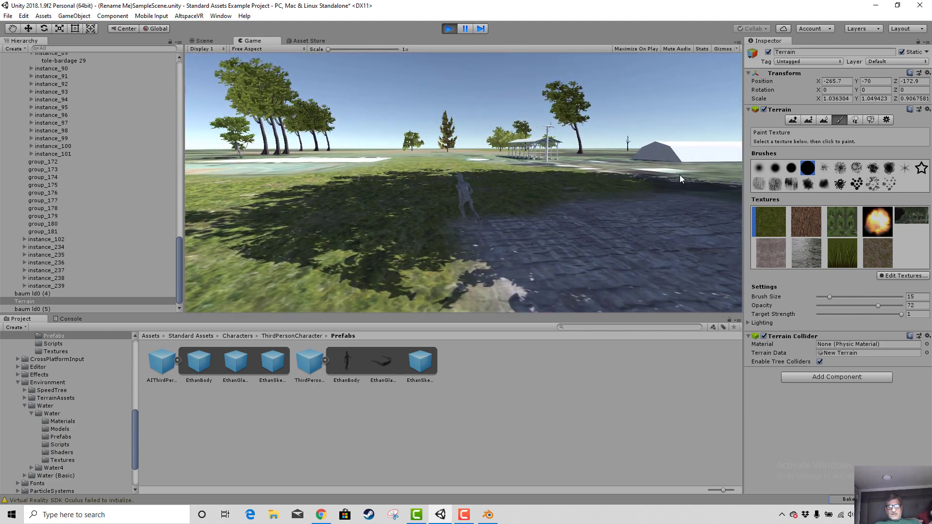
key(w)
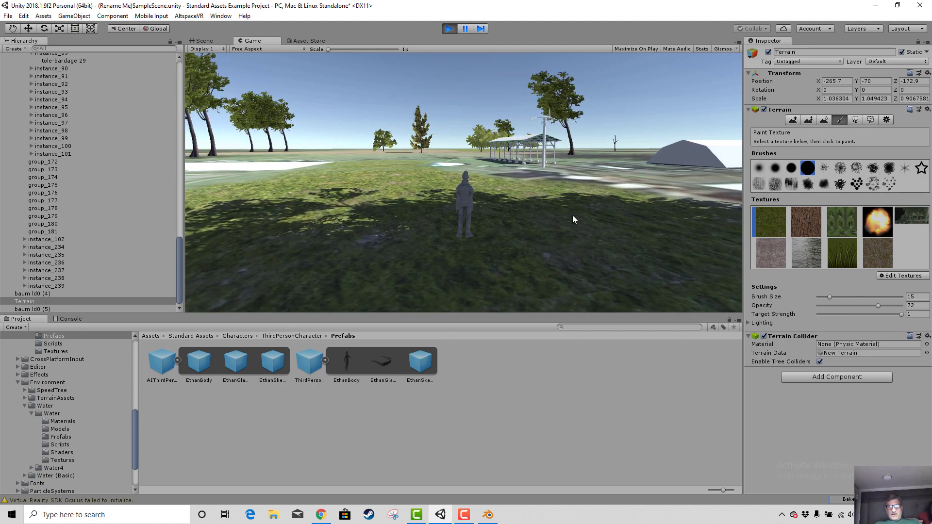
key(s)
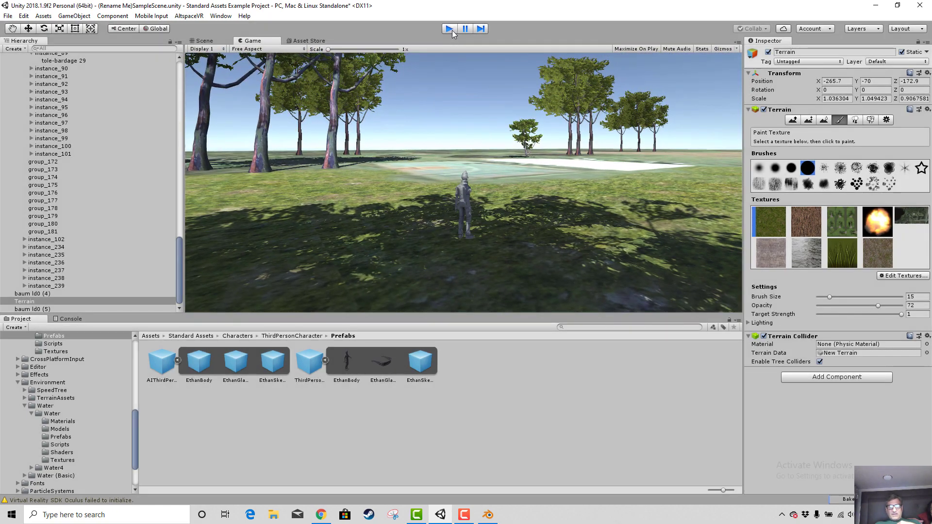
- Stop playing the scene and examine the basketball court, white pad and surrounding painted grass from above
click(450, 28)
scroll(452, 226, down, 3)
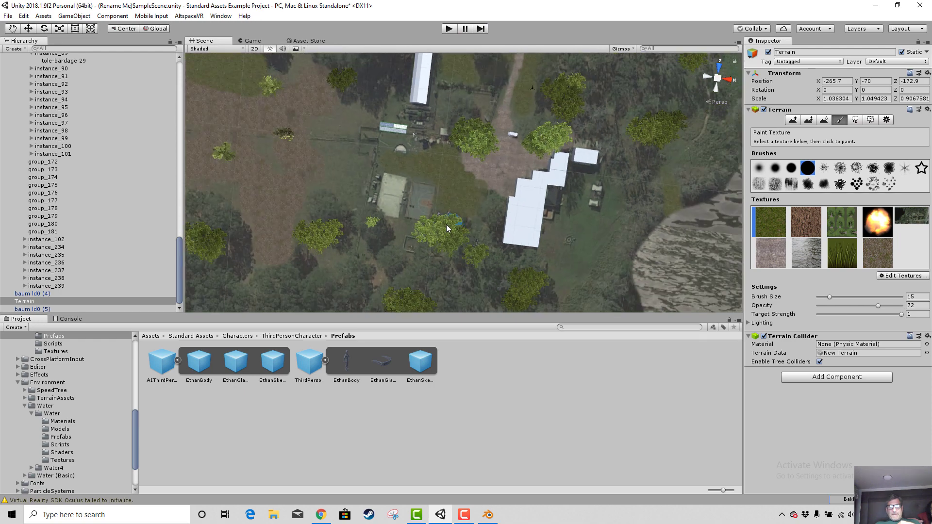
scroll(421, 221, up, 5)
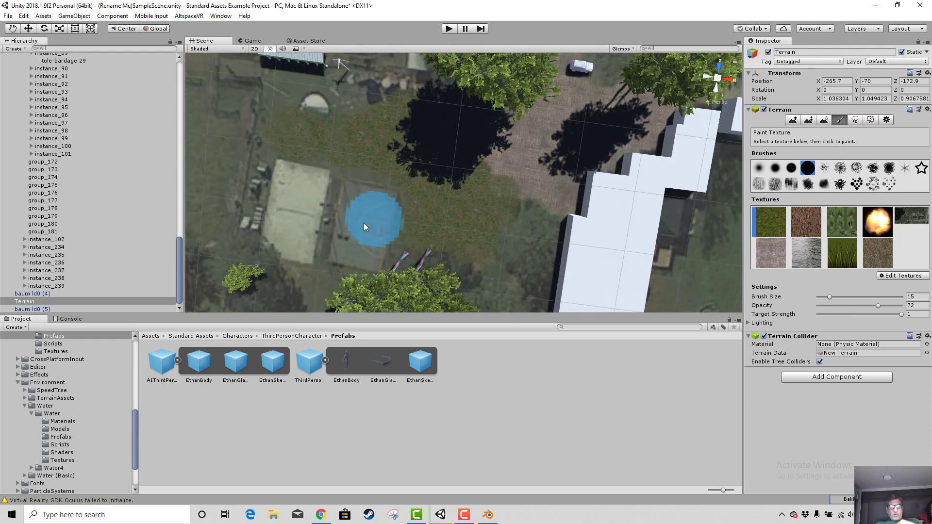
drag(347, 206, 373, 212)
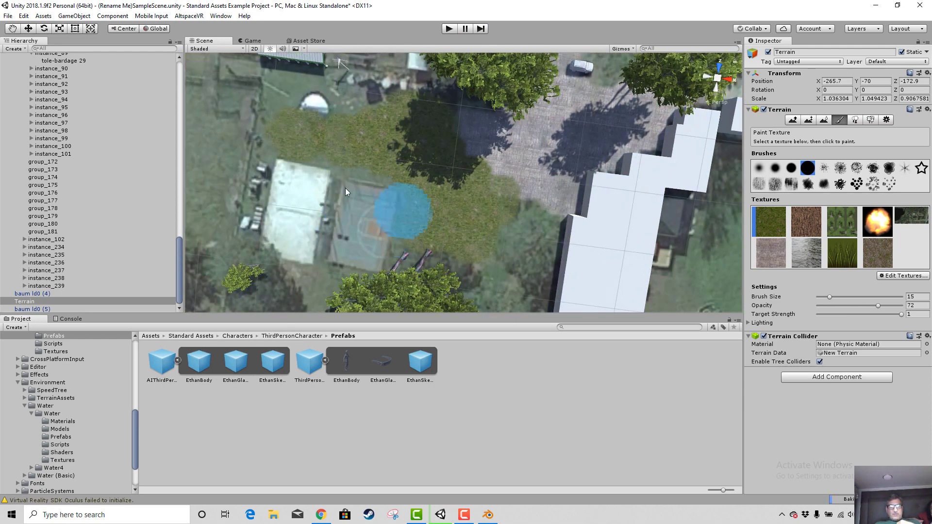
scroll(398, 238, up, 2)
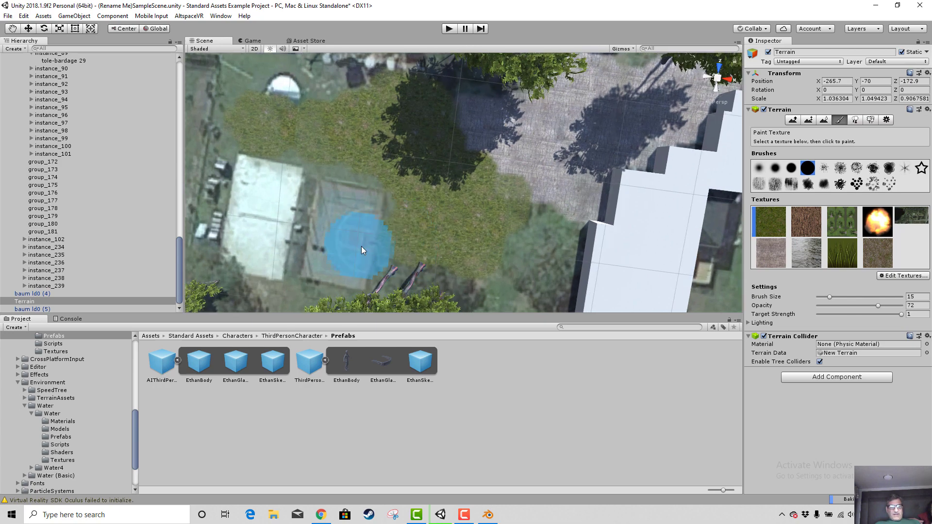
middle_drag(362, 246, 389, 243)
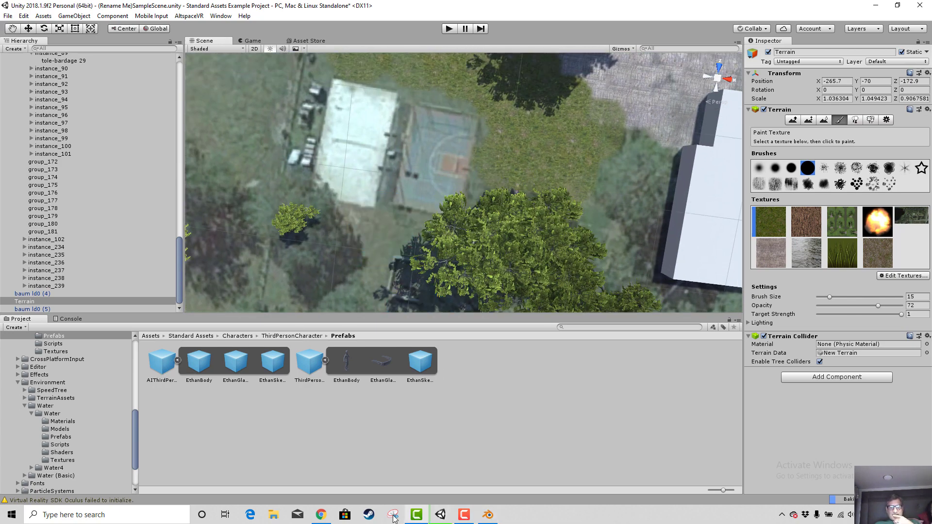
- Switch to Chrome and look over the Terrain Engine page of the Unity Manual after checking the World Building forum page
click(321, 516)
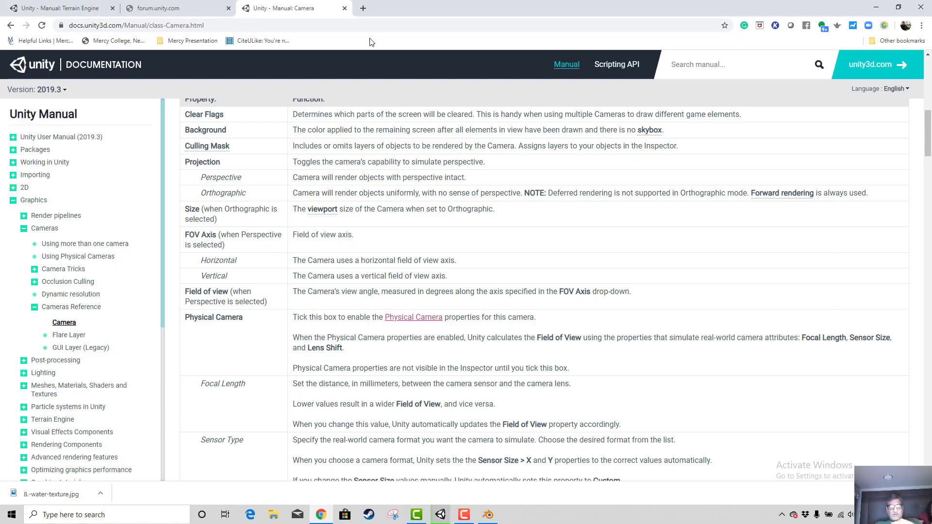
click(192, 10)
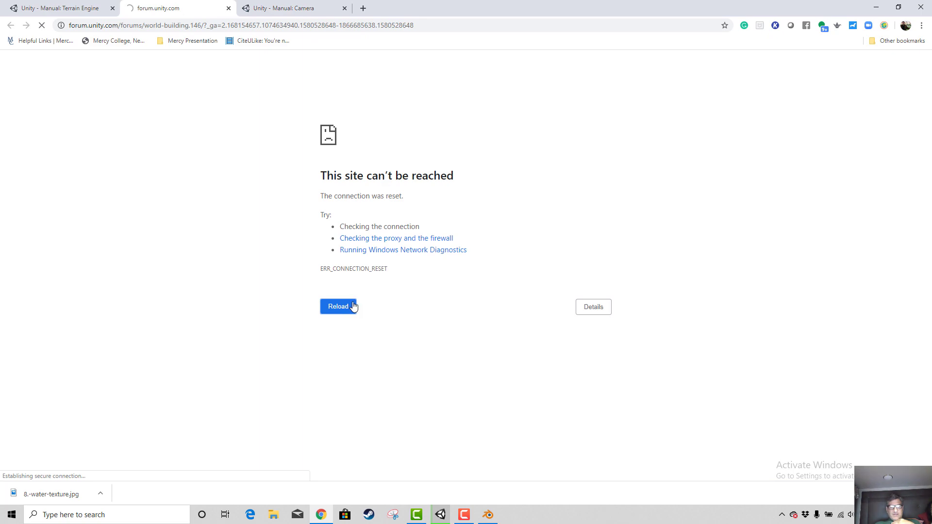
click(71, 11)
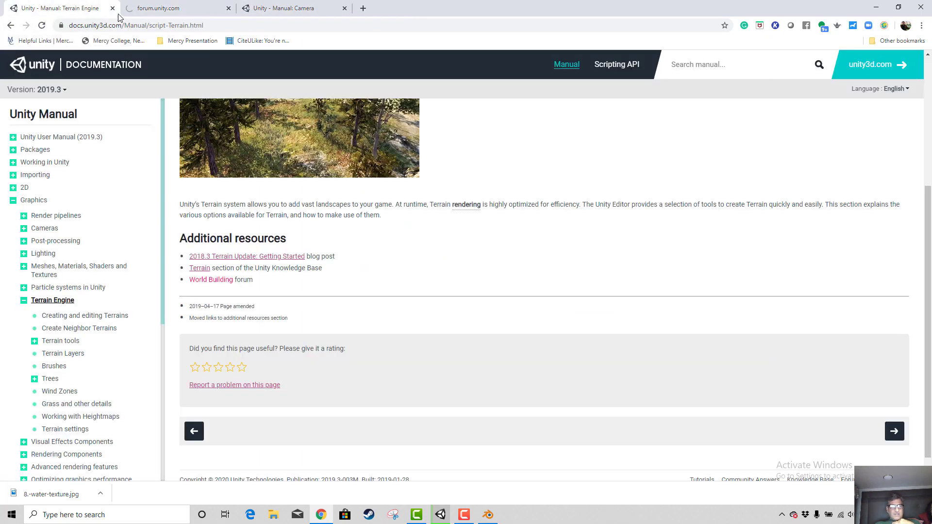
scroll(314, 199, up, 4)
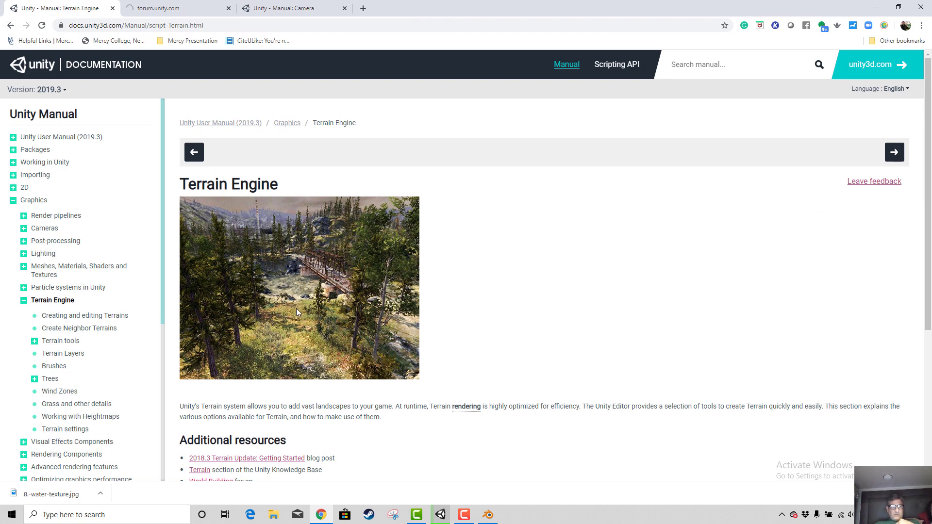
scroll(416, 304, down, 5)
scroll(416, 303, up, 5)
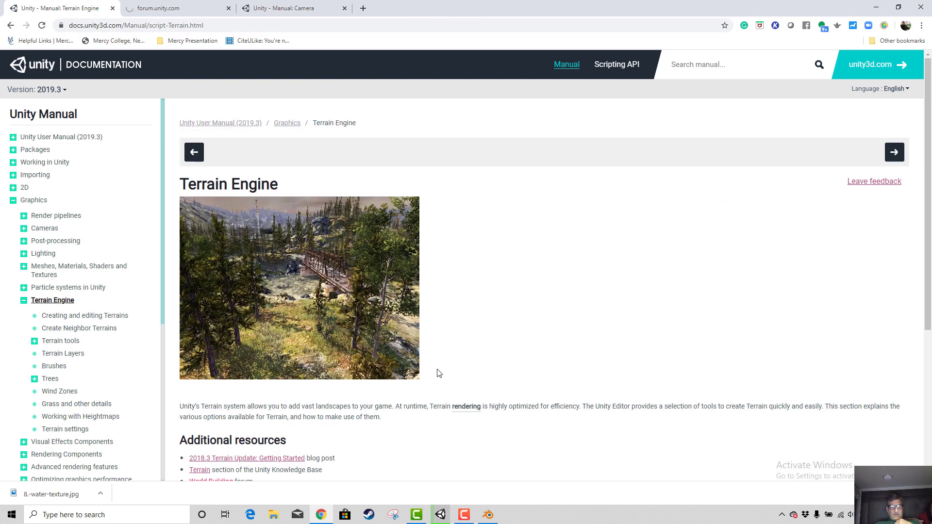